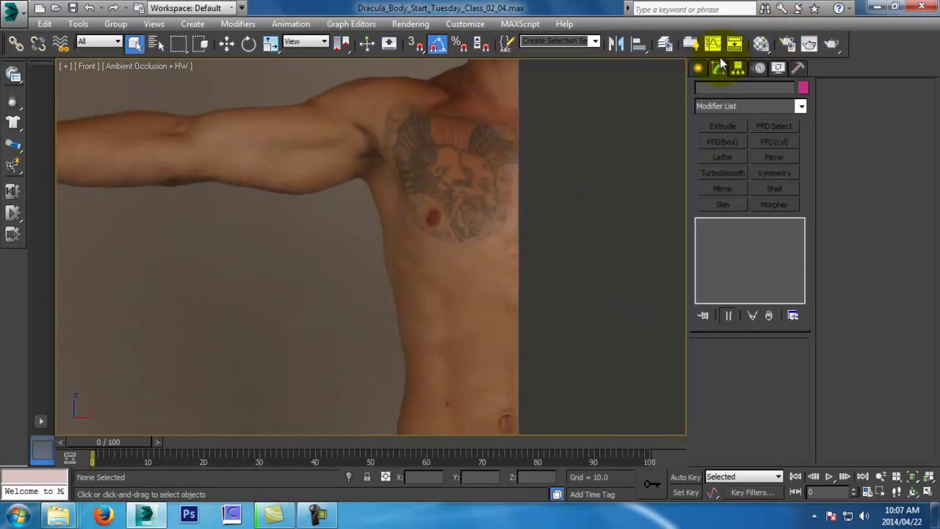
Draw a one-segment plane over the lower abdomen in the front view, reaching the body's centre line
{"action": "left_click", "coordinate": [782, 216]}
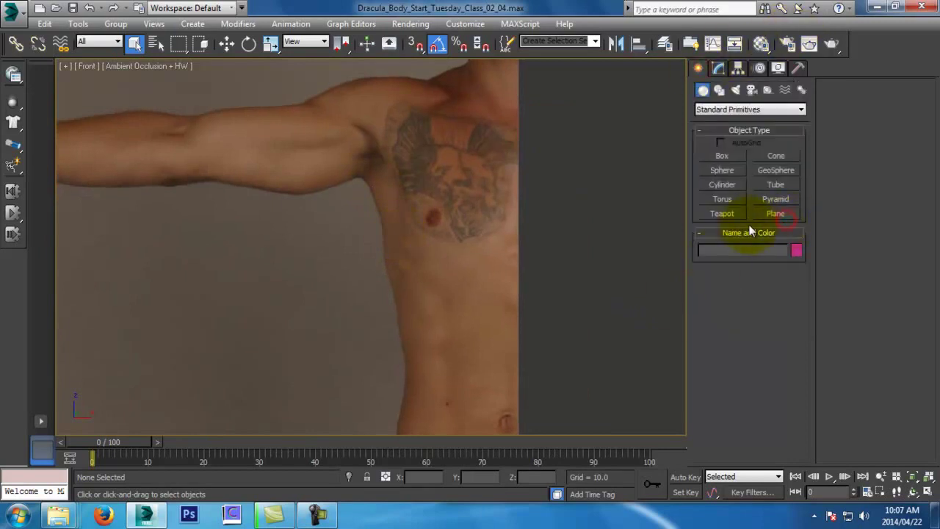
{"action": "left_click", "coordinate": [771, 218]}
{"action": "middle_click_drag", "start_coordinate": [411, 369], "coordinate": [351, 292]}
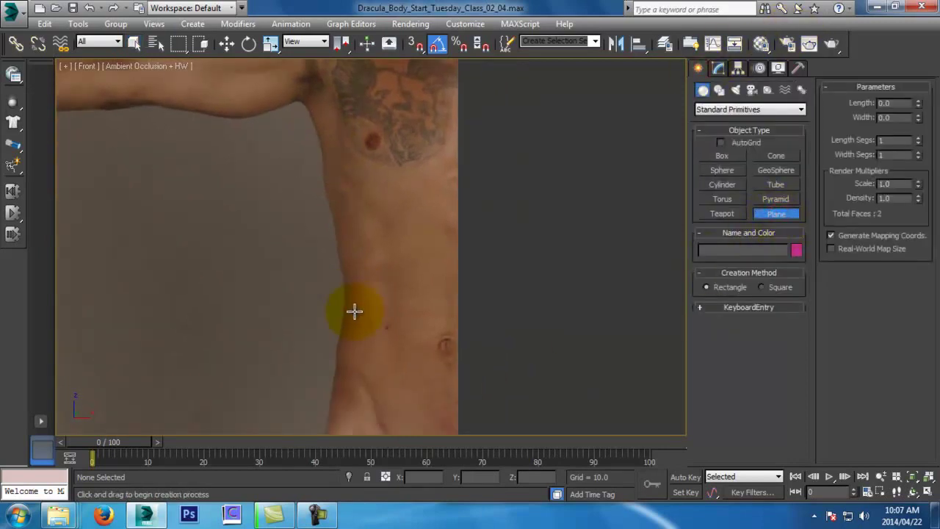
{"action": "scroll", "coordinate": [354, 311], "scroll_direction": "up", "scroll_amount": 3}
{"action": "left_click_drag", "start_coordinate": [371, 262], "coordinate": [556, 383]}
{"action": "key", "text": "w"}
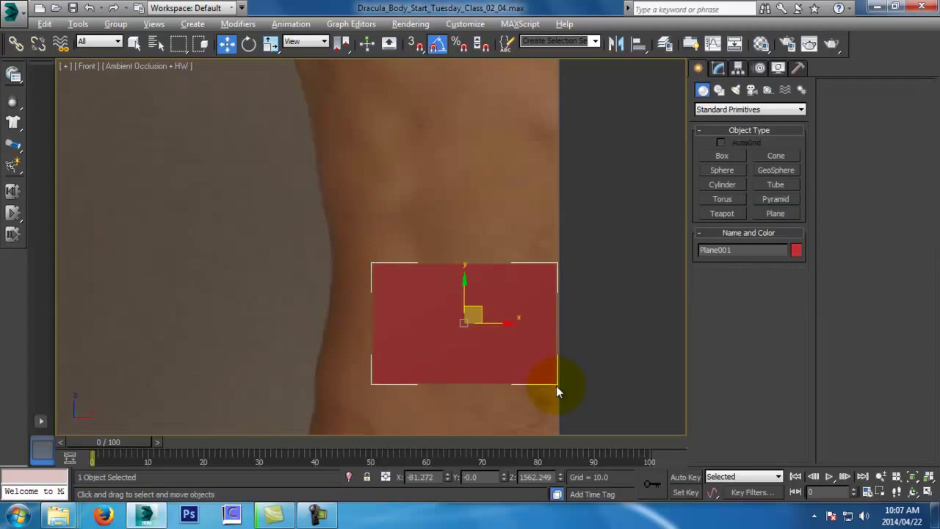
Make the plane see-through and convert it to an Editable Poly
{"action": "key", "text": "alt+x"}
{"action": "right_click", "coordinate": [512, 257]}
{"action": "mouse_move", "coordinate": [630, 385]}
{"action": "left_click", "coordinate": [672, 400]}
{"action": "middle_click_drag", "start_coordinate": [671, 405], "coordinate": [681, 377]}
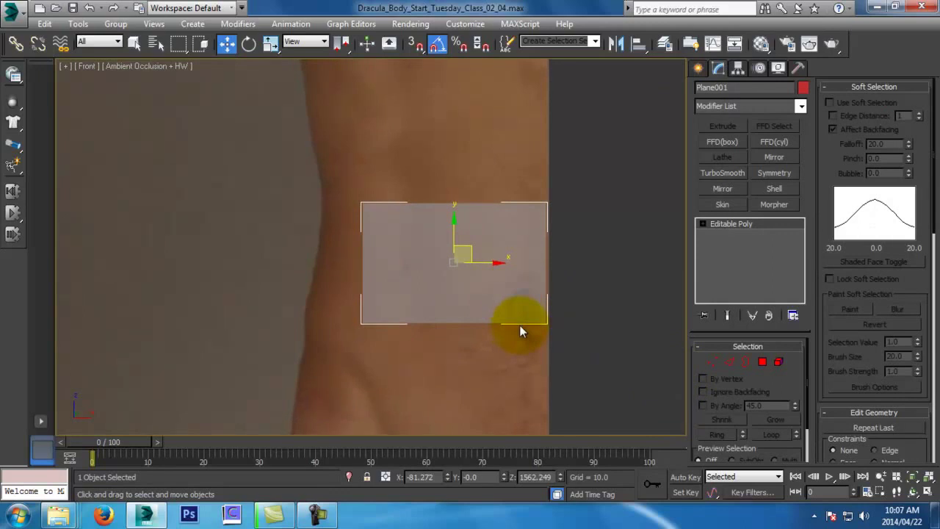
Align the plane's inner vertices with the reference image's centre line and move its outer vertices inward to about X -112
{"action": "middle_click_drag", "start_coordinate": [519, 324], "coordinate": [497, 264]}
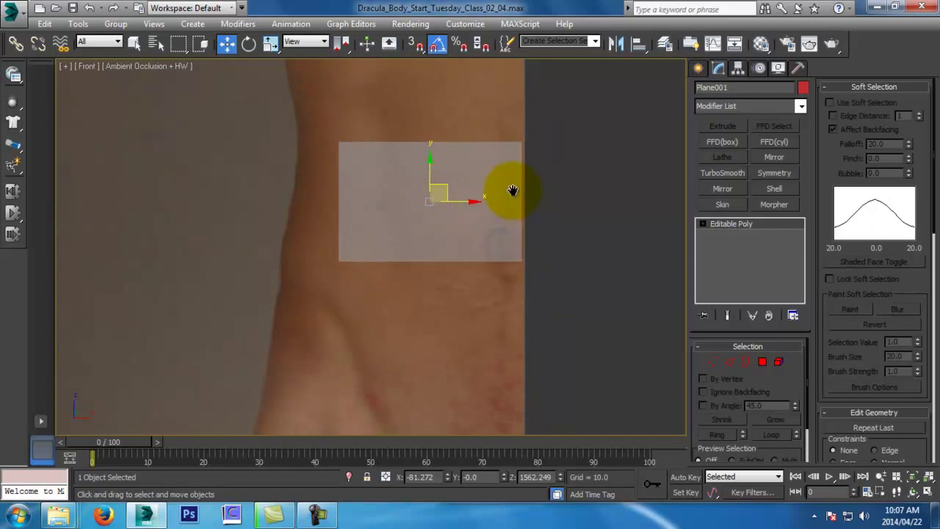
{"action": "middle_click_drag", "start_coordinate": [513, 190], "coordinate": [514, 197]}
{"action": "left_click", "coordinate": [713, 360]}
{"action": "left_click_drag", "start_coordinate": [472, 120], "coordinate": [570, 290]}
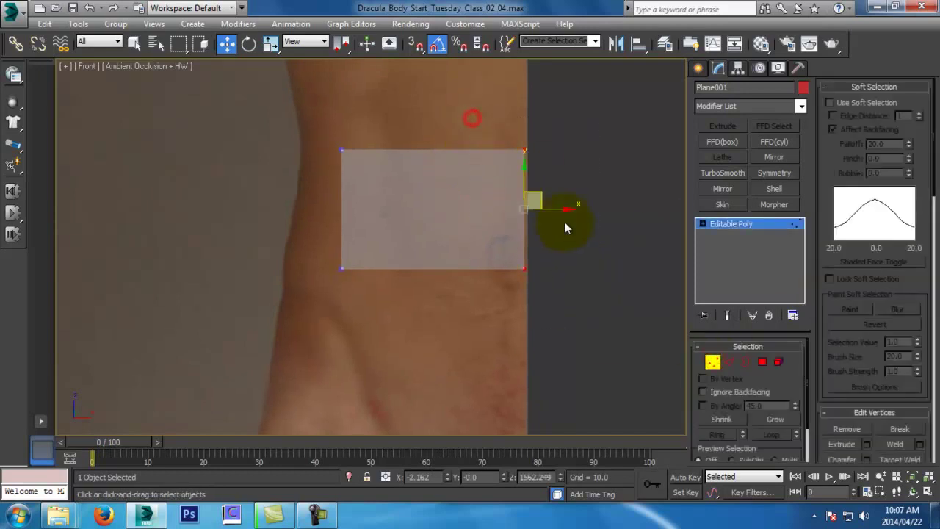
{"action": "left_click_drag", "start_coordinate": [560, 211], "coordinate": [564, 211]}
{"action": "left_click_drag", "start_coordinate": [305, 154], "coordinate": [348, 271]}
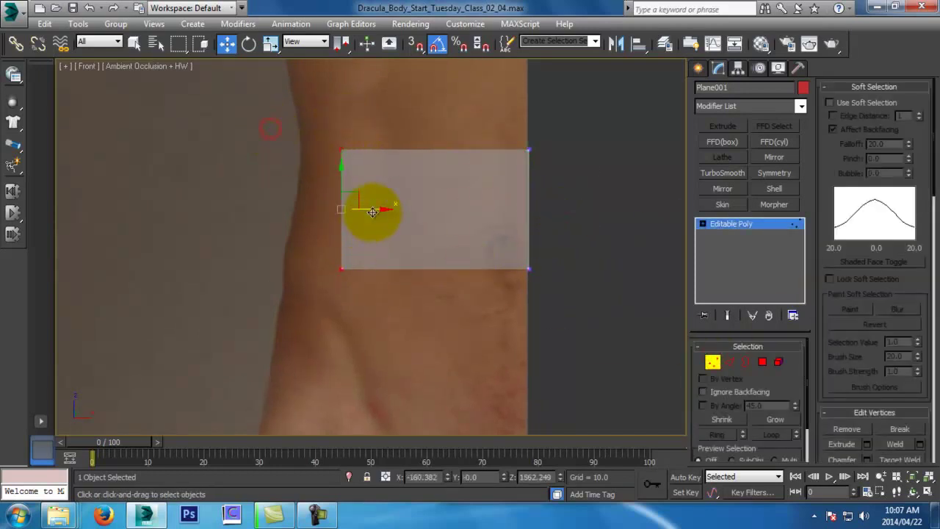
{"action": "left_click_drag", "start_coordinate": [375, 209], "coordinate": [430, 229]}
{"action": "middle_click_drag", "start_coordinate": [425, 215], "coordinate": [425, 248]}
In the left view, move the plane's vertices to the front of the abdomen and rotate them 20 degrees along its slope
{"action": "key", "text": "l"}
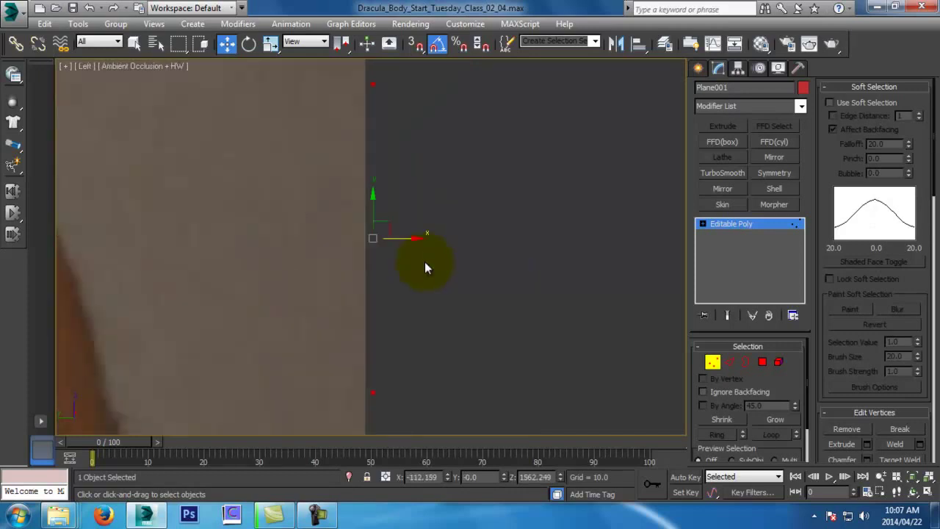
{"action": "left_click_drag", "start_coordinate": [378, 183], "coordinate": [482, 371]}
{"action": "left_click_drag", "start_coordinate": [449, 279], "coordinate": [373, 283]}
{"action": "key", "text": "e"}
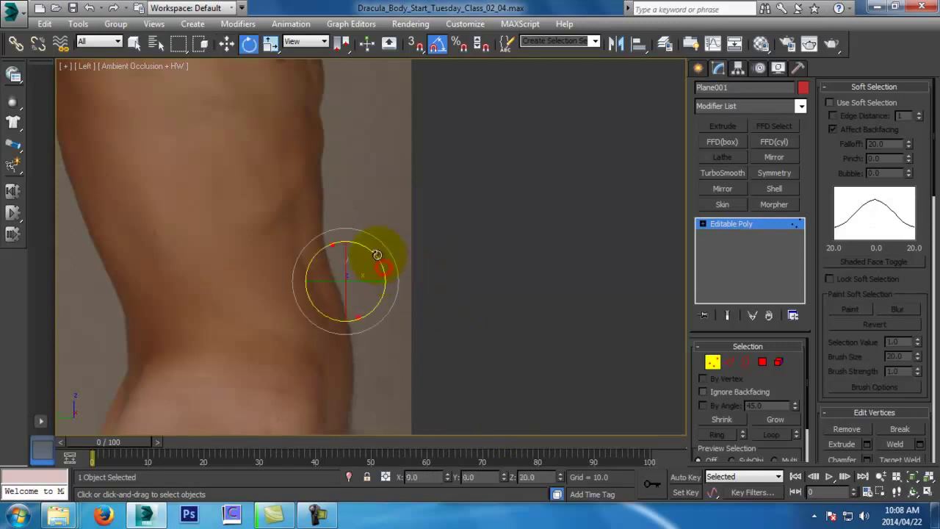
{"action": "key", "text": "w"}
Move the plane's outer vertices back in the left view so the surface curves around the abdomen, adjusting the upper and lower ones
{"action": "key", "text": "f"}
{"action": "left_click_drag", "start_coordinate": [360, 152], "coordinate": [452, 323]}
{"action": "key", "text": "l"}
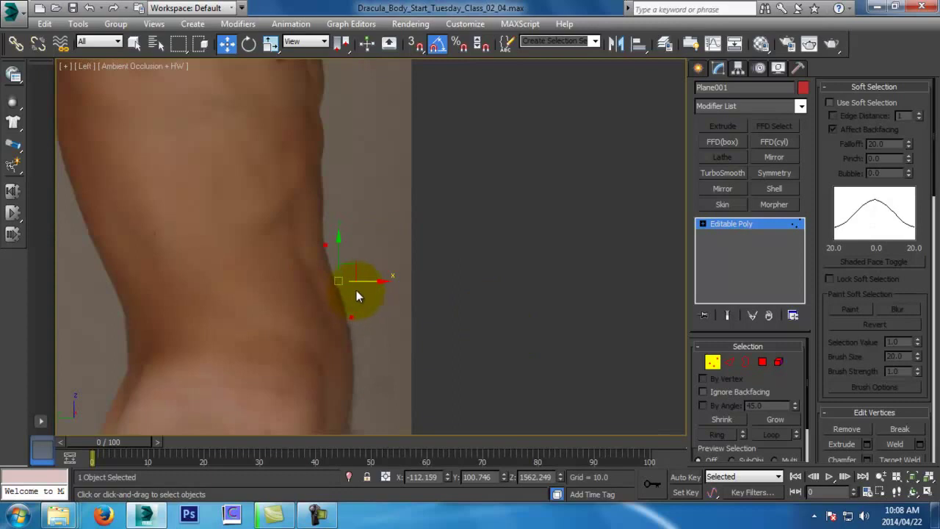
{"action": "left_click_drag", "start_coordinate": [370, 283], "coordinate": [344, 283]}
{"action": "middle_click_drag", "start_coordinate": [338, 282], "coordinate": [350, 306]}
{"action": "left_click_drag", "start_coordinate": [297, 255], "coordinate": [326, 268]}
{"action": "left_click_drag", "start_coordinate": [315, 328], "coordinate": [349, 332]}
Extrude the plane's outer edge to the waist silhouette in the front view and rotate it to match the body contour
{"action": "key", "text": "f"}
{"action": "middle_click_drag", "start_coordinate": [366, 308], "coordinate": [364, 325]}
{"action": "left_click_drag", "start_coordinate": [364, 159], "coordinate": [445, 349]}
{"action": "left_click", "coordinate": [729, 361]}
{"action": "left_click_drag", "start_coordinate": [330, 260], "coordinate": [304, 278]}
{"action": "key", "text": "e"}
{"action": "left_click_drag", "start_coordinate": [293, 245], "coordinate": [302, 244]}
{"action": "key", "text": "w"}
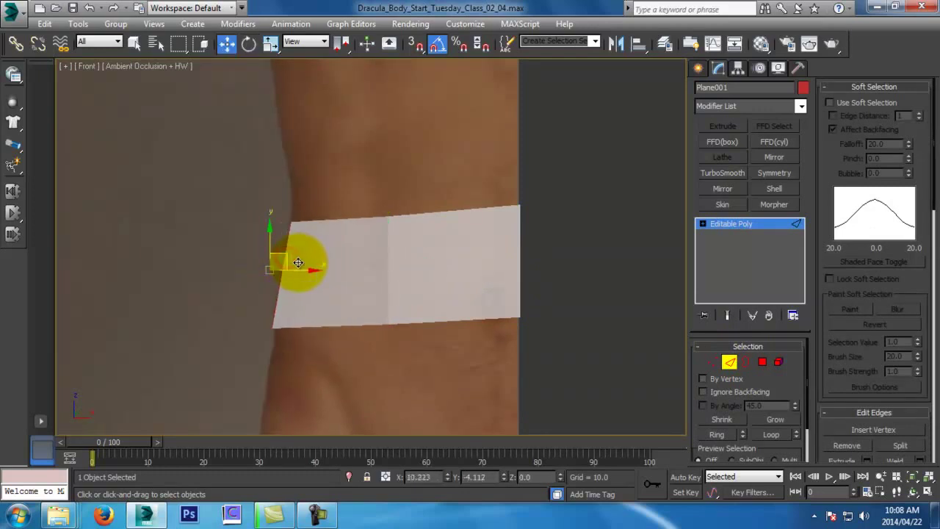
Raise the mesh's upper row of vertices to just below the chest and fit its outer vertex to the torso silhouette
{"action": "scroll", "coordinate": [305, 266], "scroll_direction": "down", "scroll_amount": 2}
{"action": "scroll", "coordinate": [413, 321], "scroll_direction": "down", "scroll_amount": 2}
{"action": "scroll", "coordinate": [412, 323], "scroll_direction": "up", "scroll_amount": 2}
{"action": "left_click", "coordinate": [712, 361]}
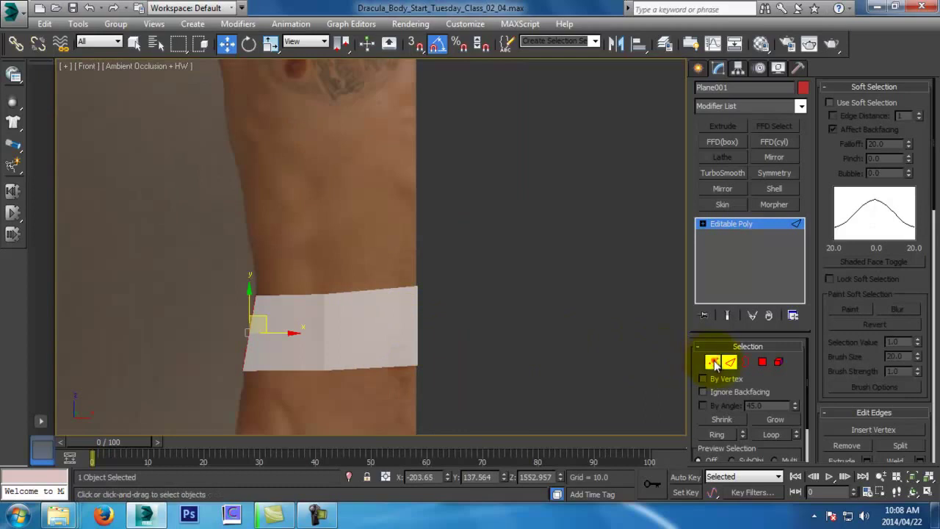
{"action": "left_click_drag", "start_coordinate": [132, 215], "coordinate": [491, 320]}
{"action": "middle_click_drag", "start_coordinate": [359, 256], "coordinate": [367, 281]}
{"action": "left_click_drag", "start_coordinate": [344, 295], "coordinate": [337, 133]}
{"action": "left_click", "coordinate": [266, 160]}
{"action": "left_click_drag", "start_coordinate": [300, 168], "coordinate": [272, 163]}
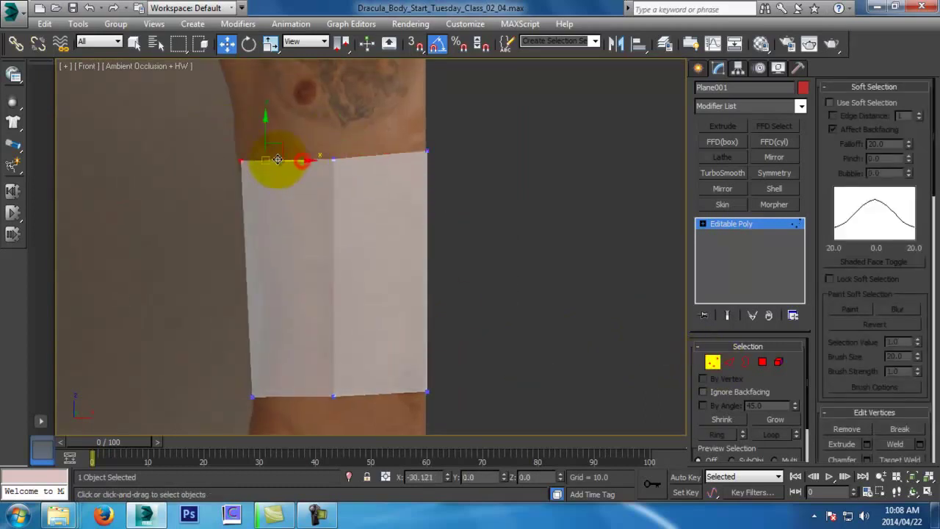
Lower the bottom row of vertices so it slopes down from the waist toward the centre line, fitting the outer vertex to the silhouette
{"action": "left_click_drag", "start_coordinate": [199, 336], "coordinate": [411, 428]}
{"action": "middle_click_drag", "start_coordinate": [435, 405], "coordinate": [452, 327]}
{"action": "left_click_drag", "start_coordinate": [254, 301], "coordinate": [376, 331]}
{"action": "mouse_move", "coordinate": [425, 299]}
{"action": "left_mouse_down"}
{"action": "mouse_move", "coordinate": [465, 323]}
{"action": "mouse_move", "coordinate": [444, 329]}
{"action": "left_mouse_up"}
{"action": "mouse_move", "coordinate": [328, 283]}
{"action": "left_mouse_down"}
{"action": "mouse_move", "coordinate": [392, 333]}
{"action": "mouse_move", "coordinate": [351, 290]}
{"action": "mouse_move", "coordinate": [351, 301]}
{"action": "left_mouse_up"}
{"action": "mouse_move", "coordinate": [253, 285]}
{"action": "left_mouse_down"}
{"action": "mouse_move", "coordinate": [292, 323]}
{"action": "mouse_move", "coordinate": [271, 285]}
{"action": "left_mouse_up"}
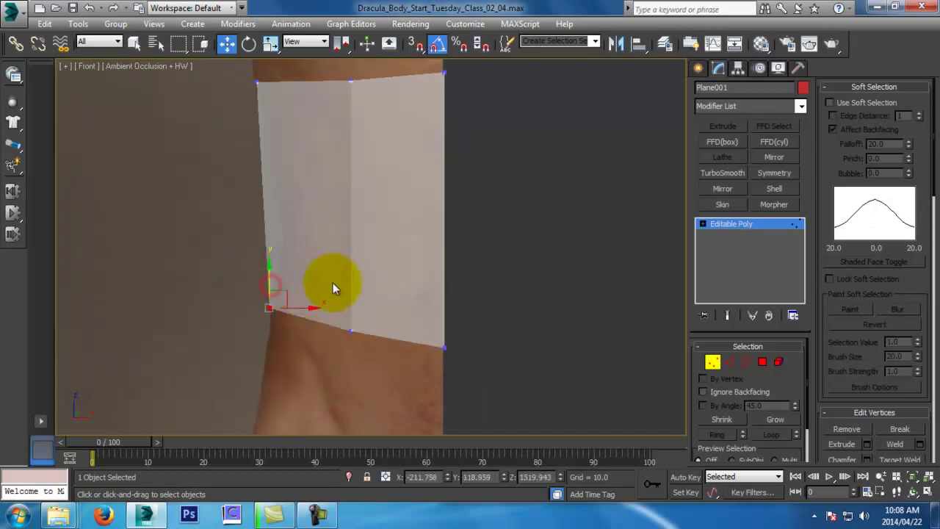
{"action": "middle_click_drag", "start_coordinate": [335, 223], "coordinate": [340, 308]}
{"action": "scroll", "coordinate": [340, 308], "scroll_direction": "down", "scroll_amount": 3}
{"action": "middle_click_drag", "start_coordinate": [358, 232], "coordinate": [367, 267]}
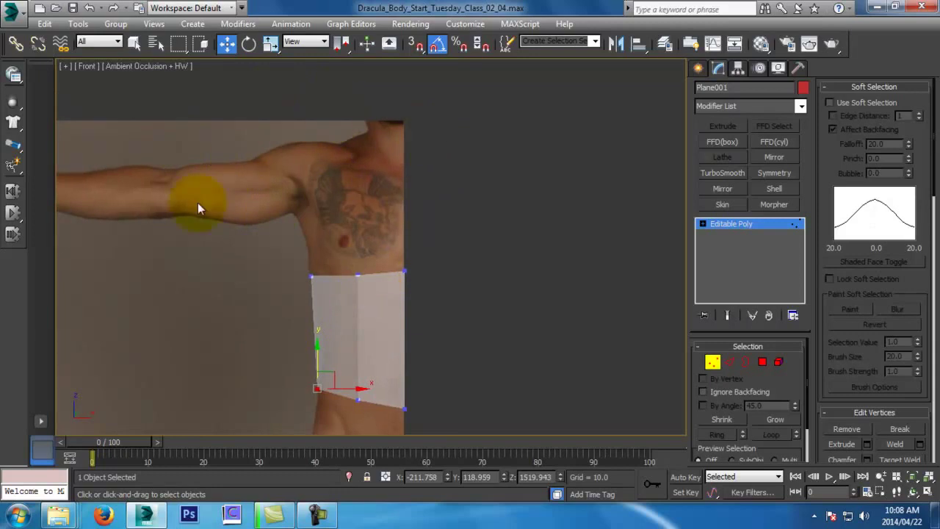
{"action": "middle_click_drag", "start_coordinate": [329, 349], "coordinate": [383, 237]}
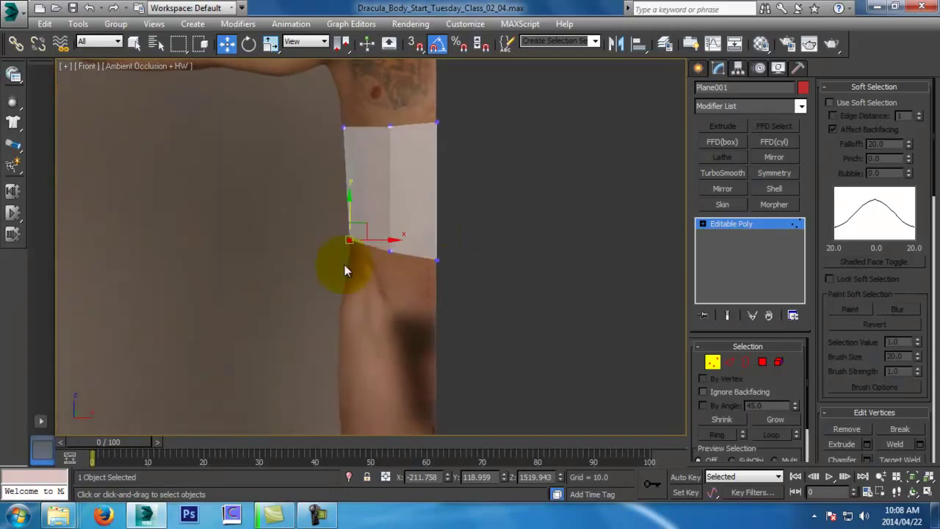
{"action": "middle_click_drag", "start_coordinate": [284, 201], "coordinate": [283, 330]}
{"action": "scroll", "coordinate": [330, 295], "scroll_direction": "up", "scroll_amount": 3}
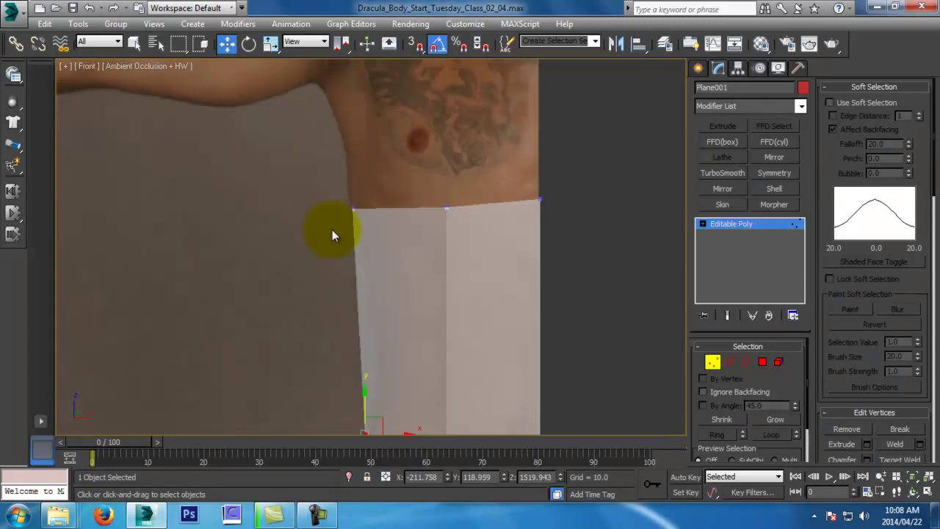
Select the two outermost vertices and move them back to the middle of the torso's side in the left view
{"action": "middle_click_drag", "start_coordinate": [321, 156], "coordinate": [302, 204]}
{"action": "left_click_drag", "start_coordinate": [303, 205], "coordinate": [346, 241]}
{"action": "key", "text": "l"}
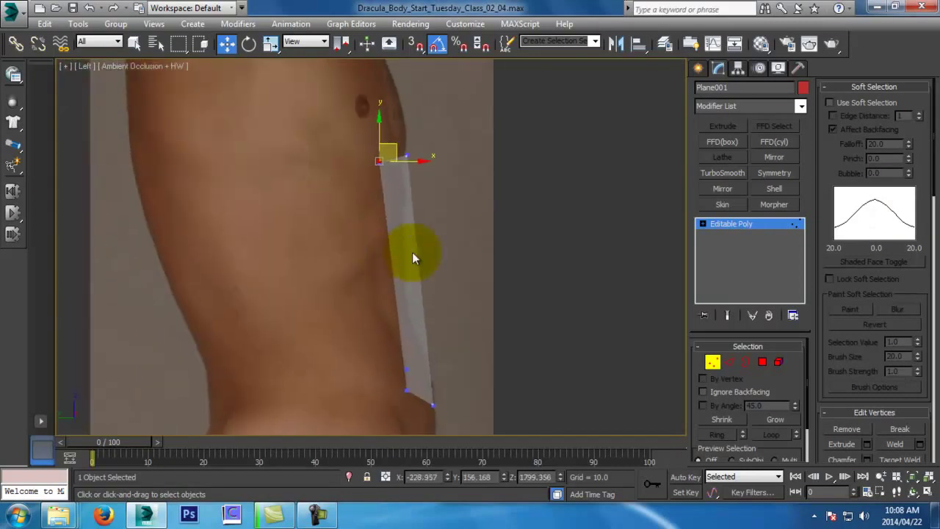
{"action": "key", "text": "f"}
{"action": "left_click_drag", "start_coordinate": [222, 187], "coordinate": [314, 278]}
{"action": "middle_click_drag", "start_coordinate": [308, 290], "coordinate": [309, 151]}
{"action": "left_click_drag", "start_coordinate": [262, 229], "coordinate": [358, 373]}
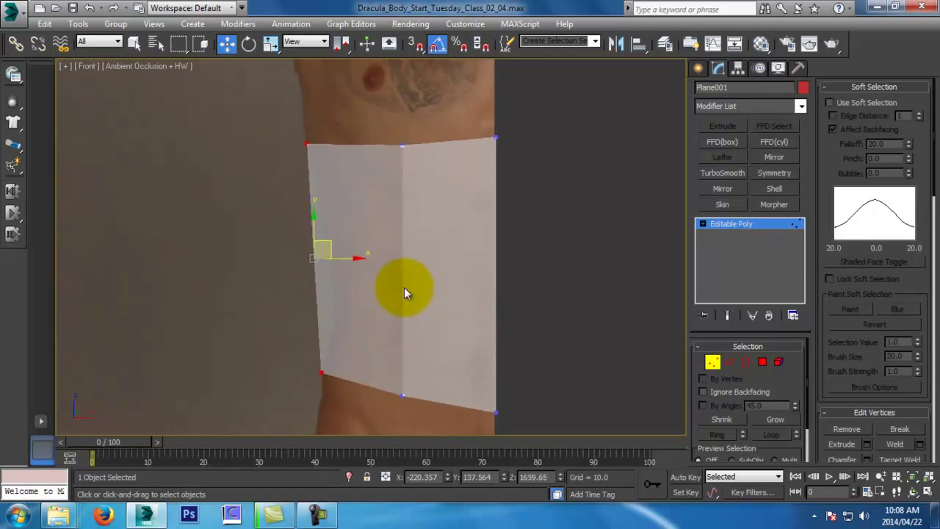
{"action": "key", "text": "l"}
{"action": "left_click_drag", "start_coordinate": [424, 291], "coordinate": [287, 263]}
{"action": "scroll", "coordinate": [239, 147], "scroll_direction": "down", "scroll_amount": 2}
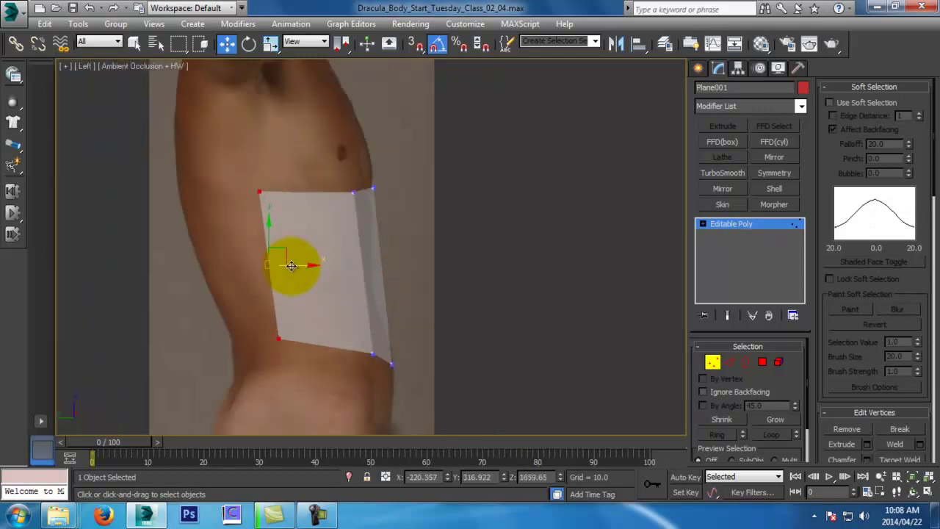
Shift the lower side vertex forward in the left view and fine-tune the upper side vertex's depth
{"action": "left_click", "coordinate": [284, 362]}
{"action": "mouse_move", "coordinate": [315, 363]}
{"action": "left_mouse_down"}
{"action": "mouse_move", "coordinate": [342, 361]}
{"action": "mouse_move", "coordinate": [331, 362]}
{"action": "left_mouse_up"}
{"action": "left_click", "coordinate": [264, 216]}
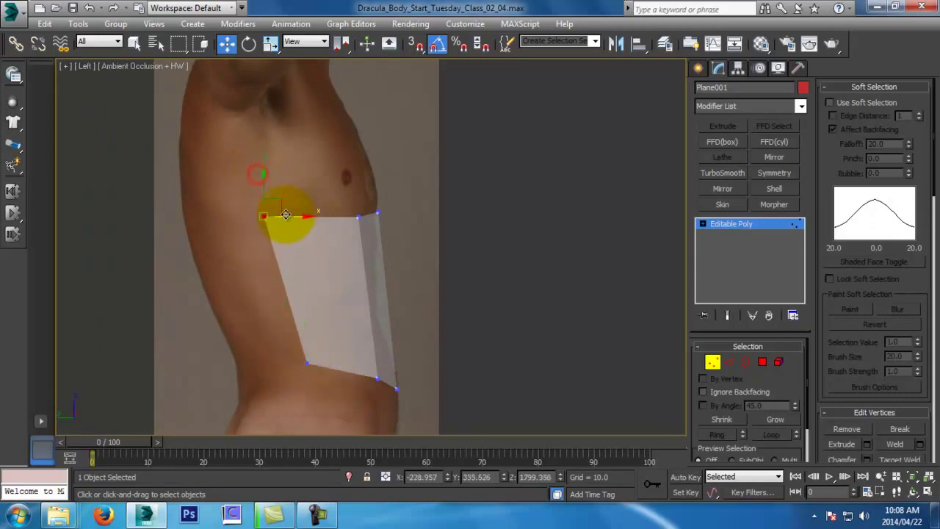
Select the mesh's outer side edge and extrude it backward to the back of the torso in the left view
{"action": "key", "text": "f"}
{"action": "middle_click_drag", "start_coordinate": [407, 313], "coordinate": [406, 313]}
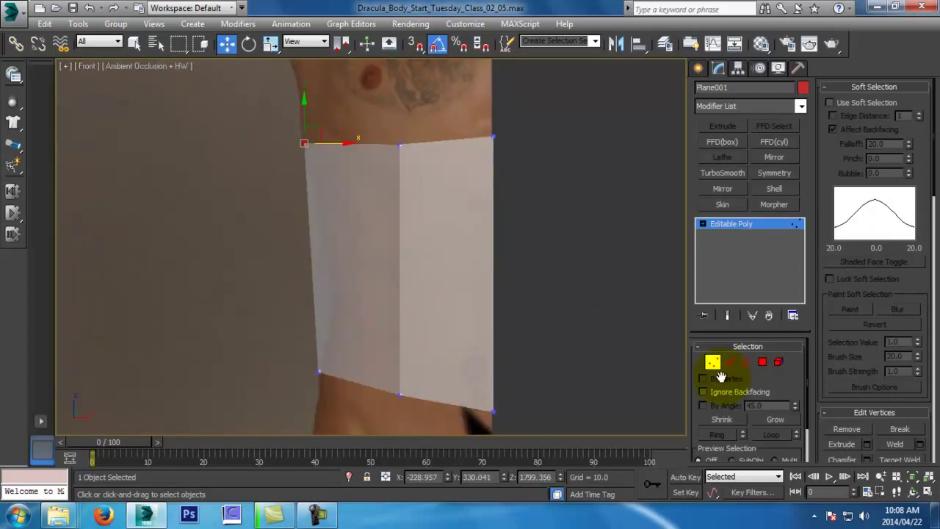
{"action": "left_click", "coordinate": [731, 367]}
{"action": "left_click", "coordinate": [318, 305]}
{"action": "key", "text": "l"}
{"action": "middle_click_drag", "start_coordinate": [357, 222], "coordinate": [412, 247]}
{"action": "left_click_drag", "start_coordinate": [371, 317], "coordinate": [295, 321], "text": "shift"}
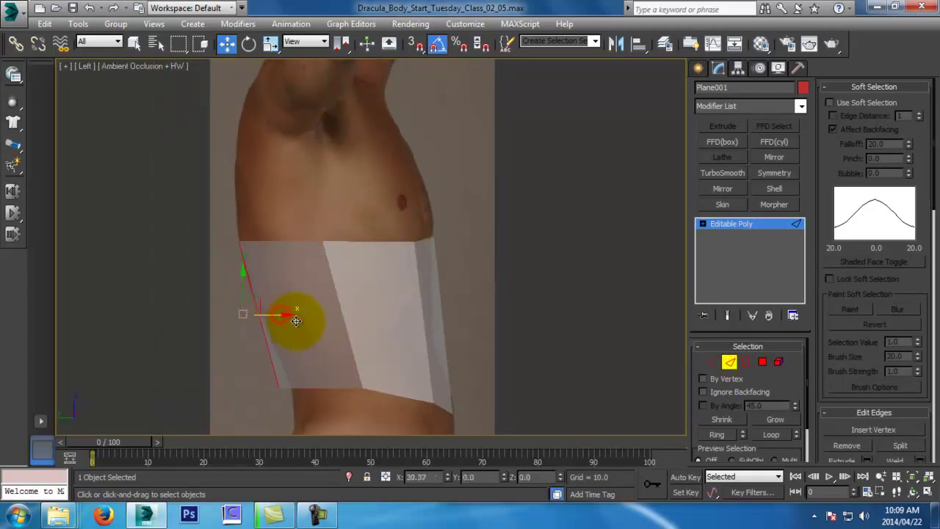
Move the lower back vertex forward to fit the curve of the lower back
{"action": "left_click", "coordinate": [713, 361]}
{"action": "left_click_drag", "start_coordinate": [218, 369], "coordinate": [356, 421]}
{"action": "left_click_drag", "start_coordinate": [313, 392], "coordinate": [326, 393]}
Select both back vertices and move them across to the body's centre line in the front view, using wireframe display for alignment
{"action": "left_click_drag", "start_coordinate": [219, 206], "coordinate": [284, 278], "text": "ctrl"}
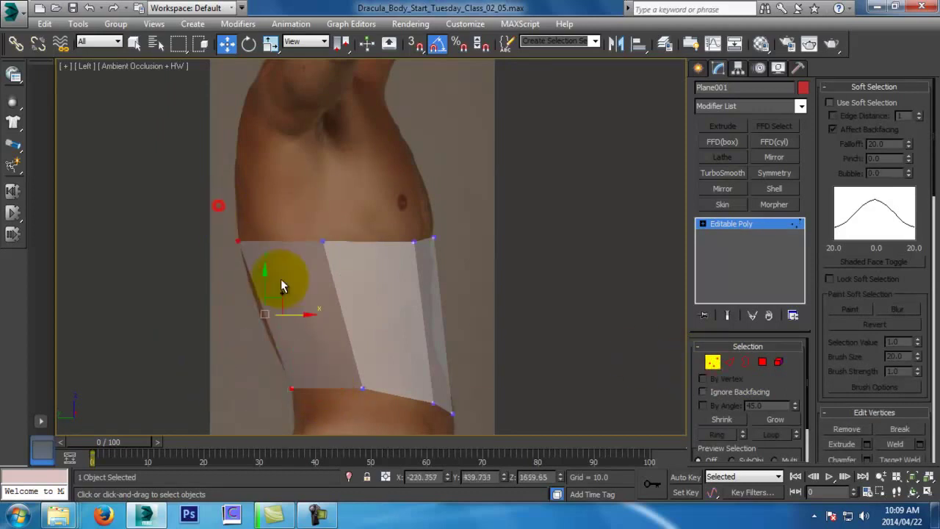
{"action": "key", "text": "f"}
{"action": "middle_click_drag", "start_coordinate": [377, 277], "coordinate": [343, 271]}
{"action": "left_click_drag", "start_coordinate": [321, 250], "coordinate": [251, 258]}
{"action": "key", "text": "F3"}
{"action": "key", "text": "r"}
{"action": "key", "text": "w"}
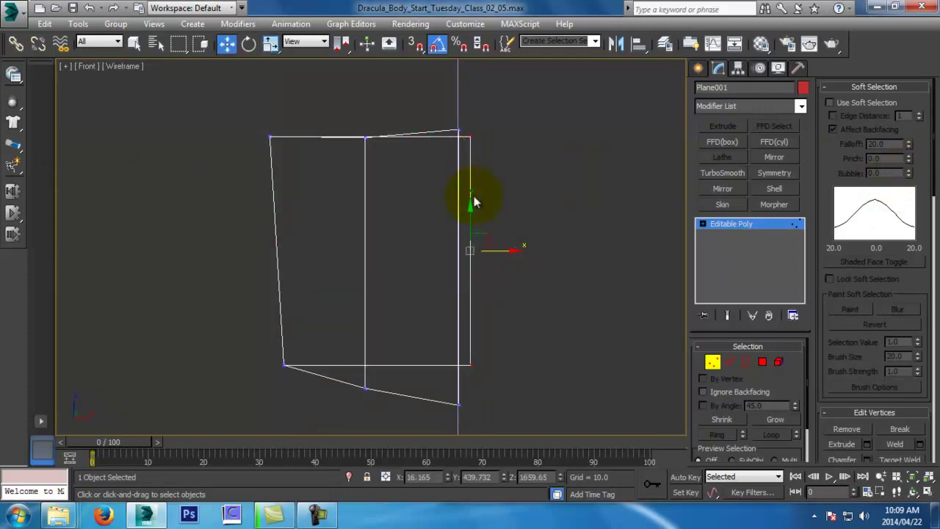
{"action": "left_click_drag", "start_coordinate": [513, 251], "coordinate": [497, 248]}
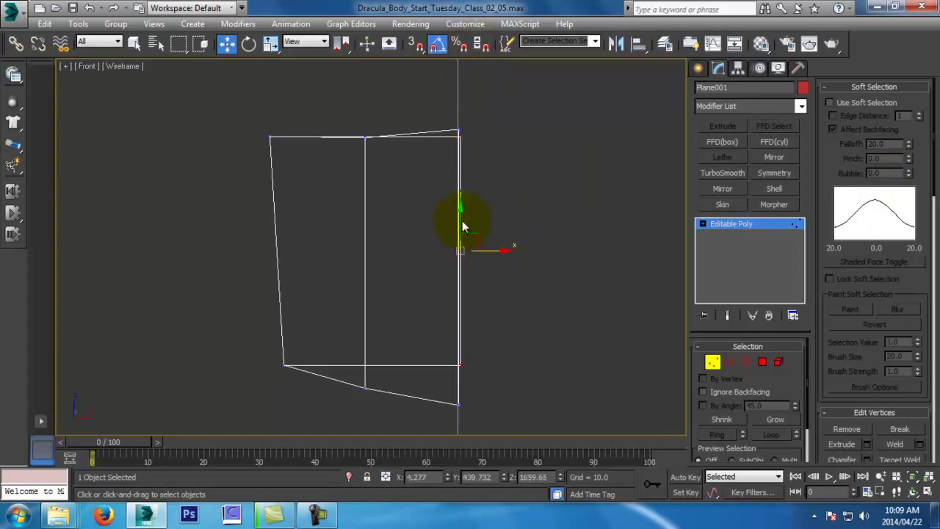
Return the front view to shaded display, leave vertex editing and save the scene as a new numbered version
{"action": "middle_click_drag", "start_coordinate": [478, 186], "coordinate": [468, 200]}
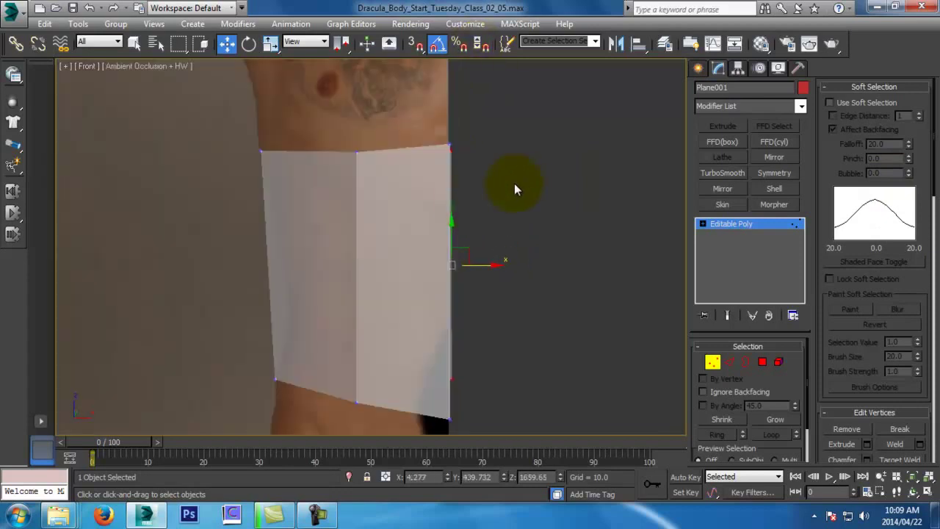
{"action": "scroll", "coordinate": [514, 182], "scroll_direction": "down", "scroll_amount": 2}
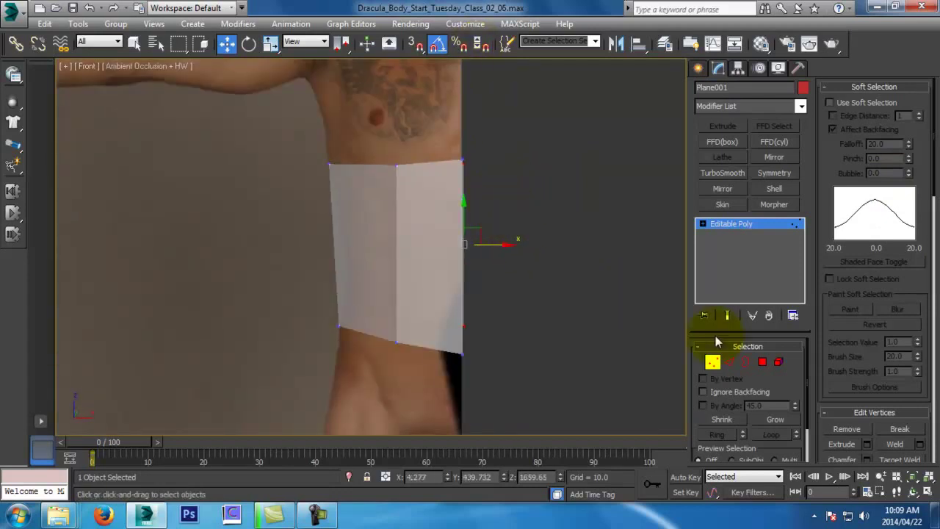
{"action": "left_click", "coordinate": [711, 365]}
{"action": "key", "text": "ctrl+s"}
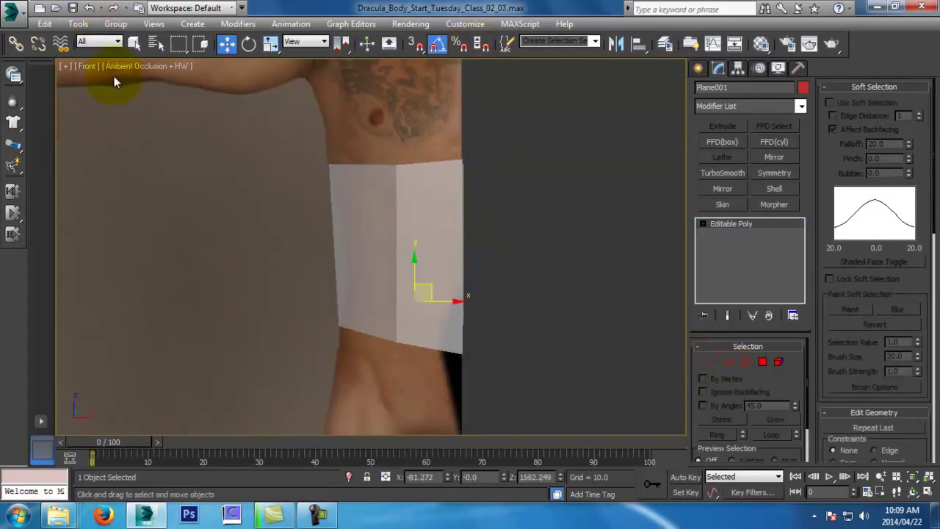
Set the front viewport to Smooth + Highlights without ambient occlusion and show edged faces on the see-through mesh
{"action": "left_click", "coordinate": [116, 69]}
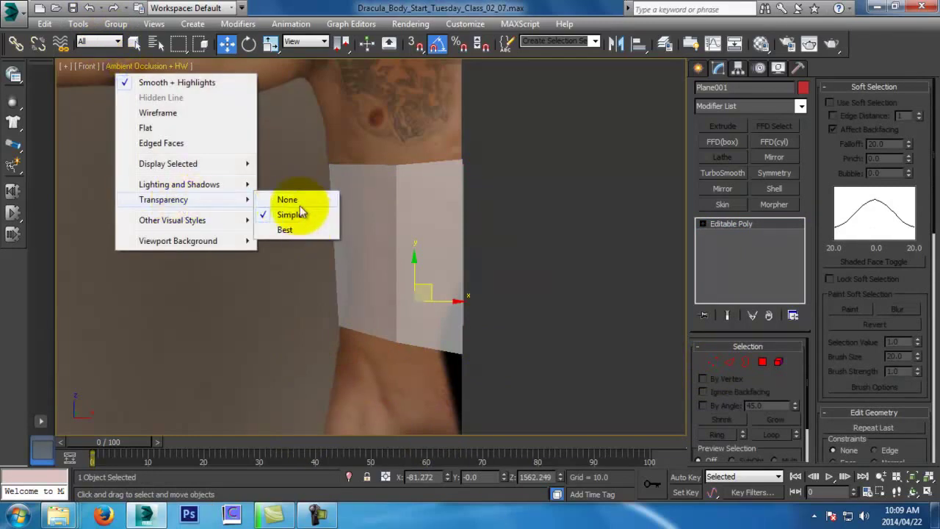
{"action": "mouse_move", "coordinate": [247, 184]}
{"action": "left_click", "coordinate": [310, 216]}
{"action": "scroll", "coordinate": [387, 276], "scroll_direction": "up", "scroll_amount": 2}
{"action": "key", "text": "alt+x"}
{"action": "key", "text": "alt+x"}
{"action": "middle_click_drag", "start_coordinate": [415, 259], "coordinate": [408, 273]}
{"action": "key", "text": "F4"}
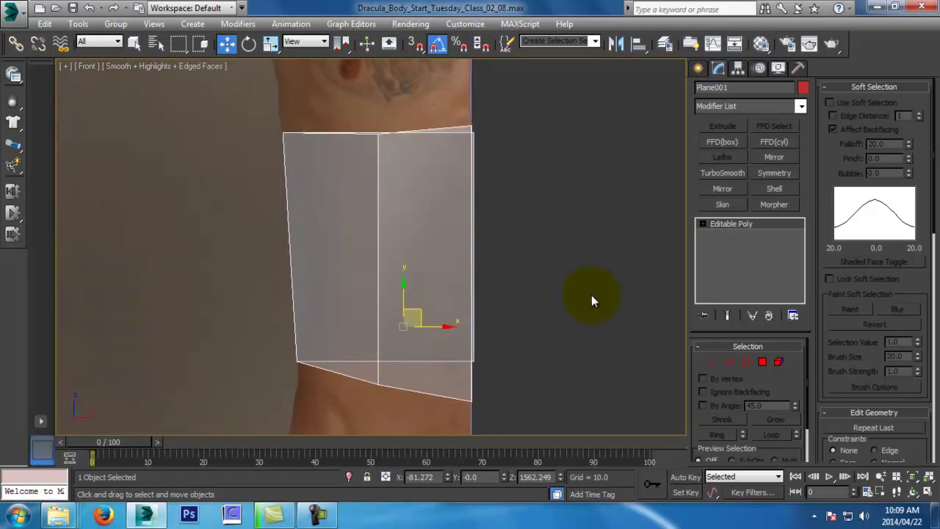
Try a Symmetry modifier on the X axis for the torso mesh and remove it from the stack
{"action": "left_click", "coordinate": [761, 173]}
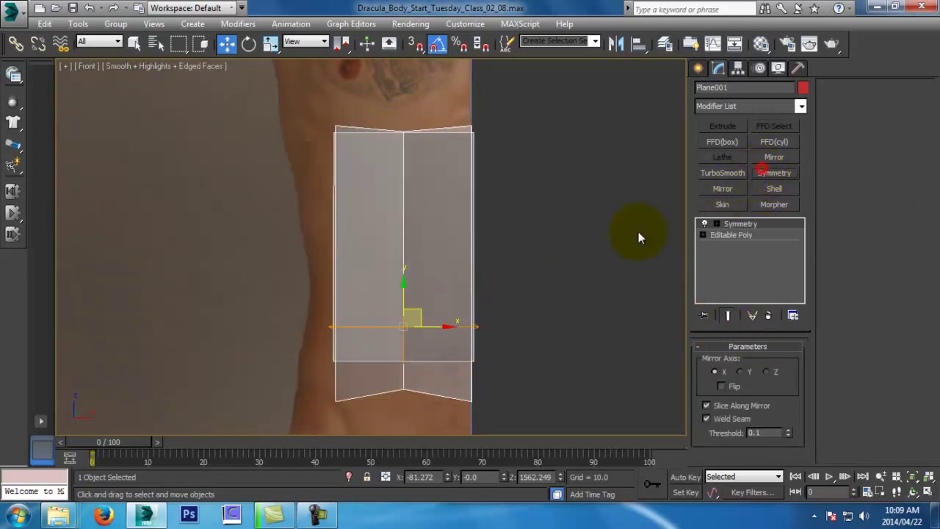
{"action": "scroll", "coordinate": [566, 247], "scroll_direction": "down", "scroll_amount": 3}
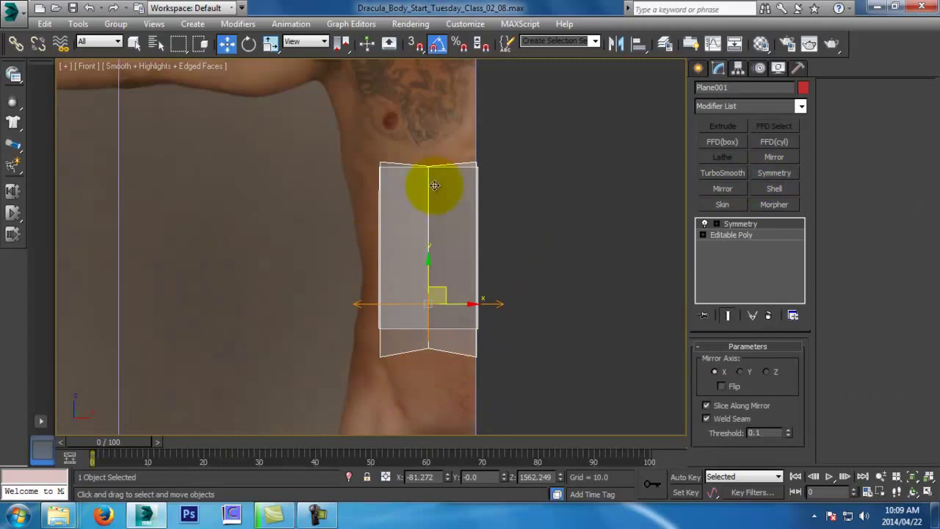
{"action": "left_click", "coordinate": [767, 315]}
{"action": "scroll", "coordinate": [497, 340], "scroll_direction": "down", "scroll_amount": 3}
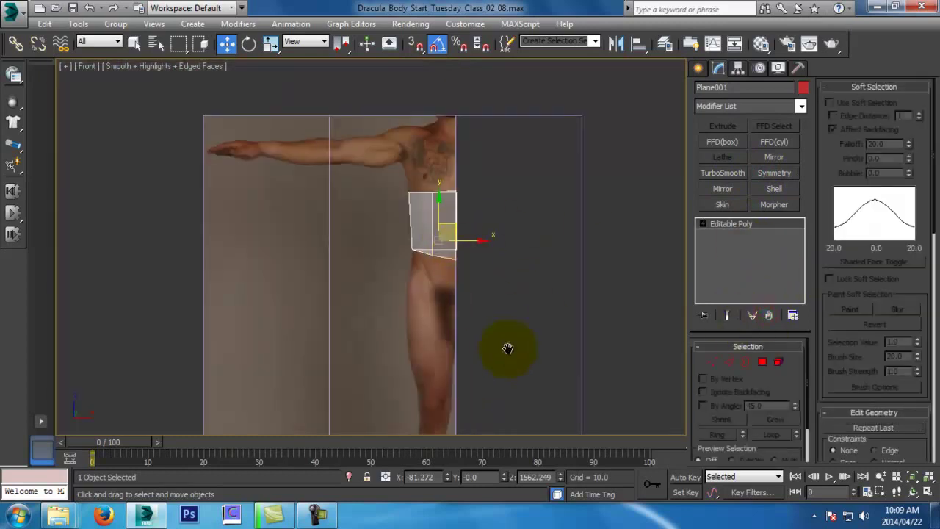
{"action": "scroll", "coordinate": [457, 447], "scroll_direction": "up", "scroll_amount": 2}
{"action": "middle_click_drag", "start_coordinate": [458, 448], "coordinate": [432, 367]}
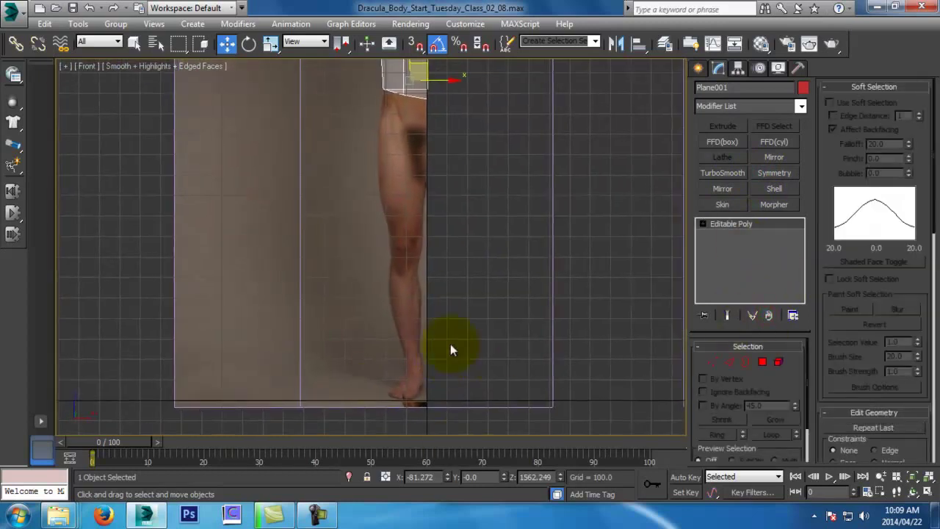
Move only the torso mesh's pivot to the world origin by setting X and Z to 0, then end pivot editing
{"action": "left_click", "coordinate": [738, 70]}
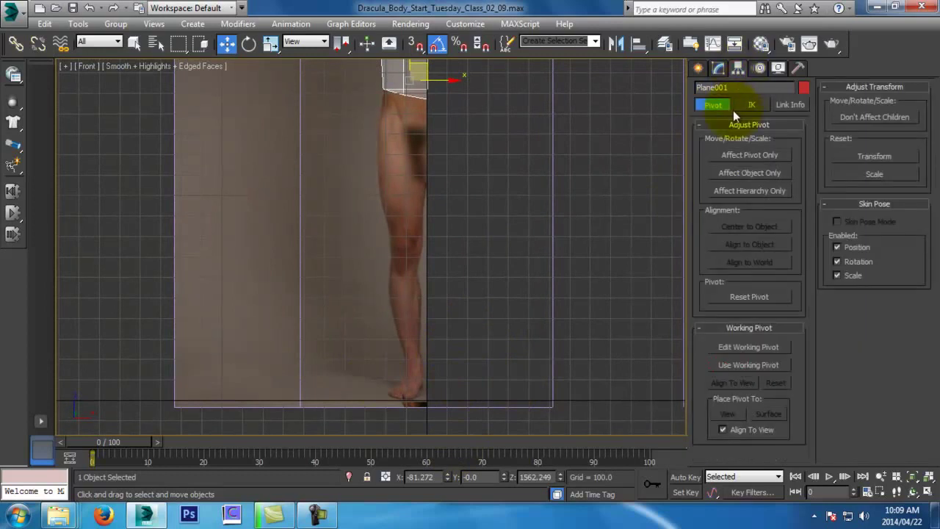
{"action": "left_click", "coordinate": [750, 154]}
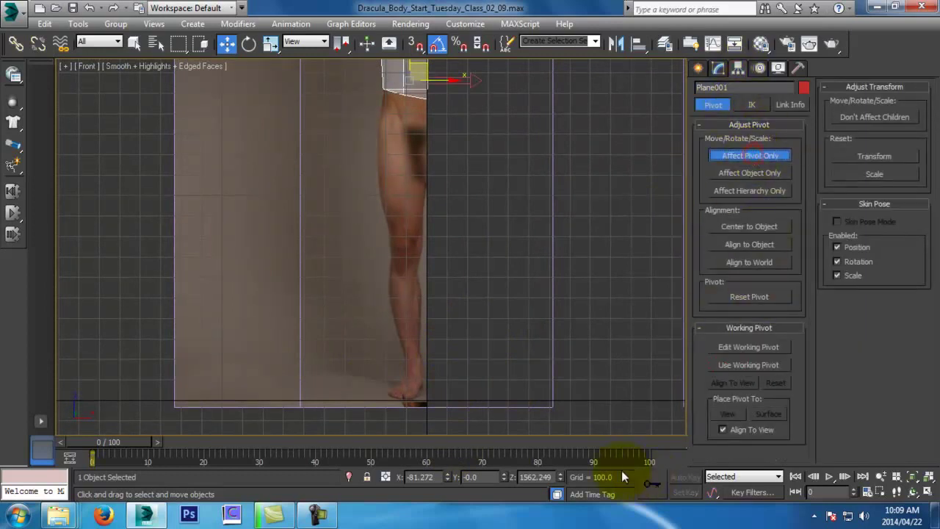
{"action": "right_click", "coordinate": [561, 477]}
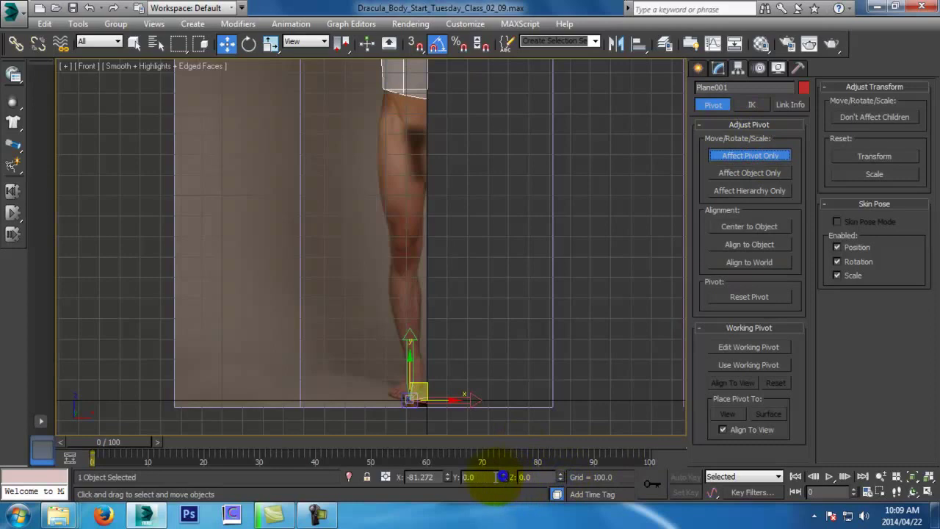
{"action": "right_click", "coordinate": [447, 476]}
{"action": "left_click", "coordinate": [755, 155]}
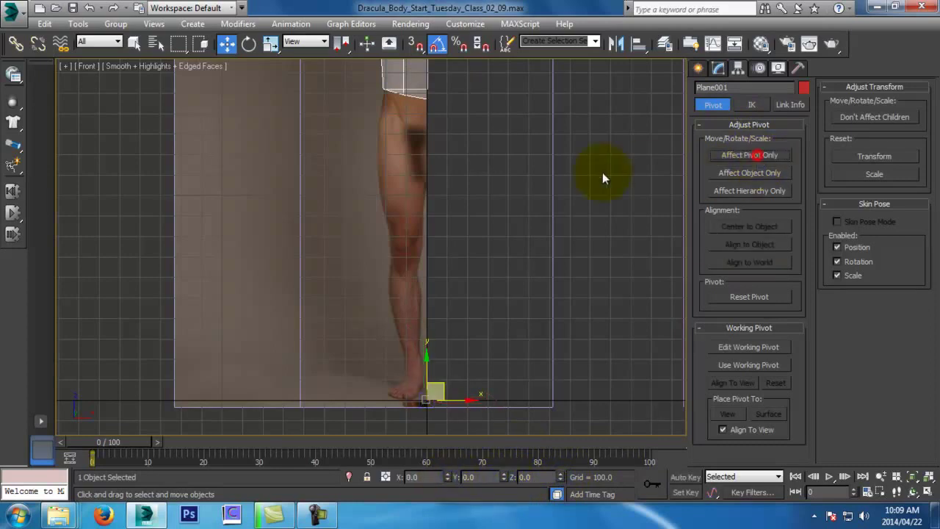
{"action": "middle_click_drag", "start_coordinate": [602, 172], "coordinate": [600, 187]}
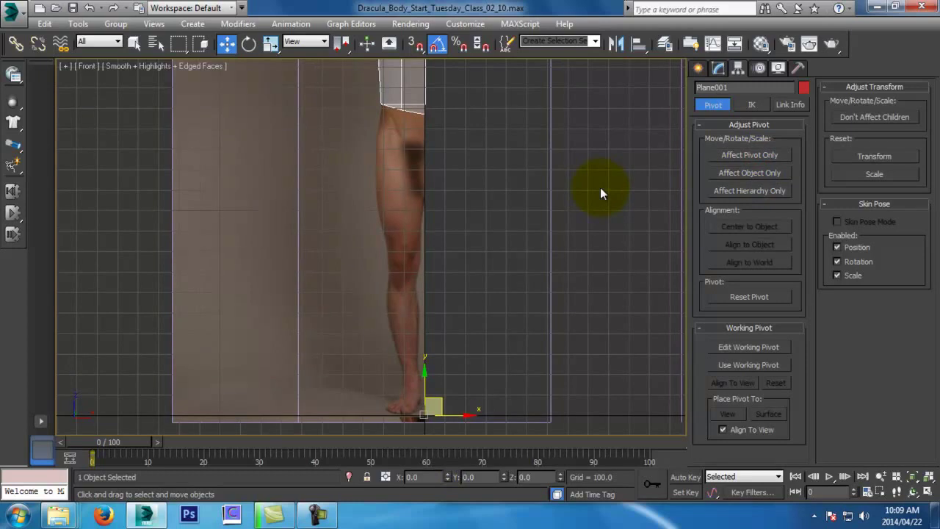
Add a Symmetry modifier on the X axis with Flip, followed by a TurboSmooth modifier with 1 iteration, to the torso mesh
{"action": "left_click", "coordinate": [717, 67]}
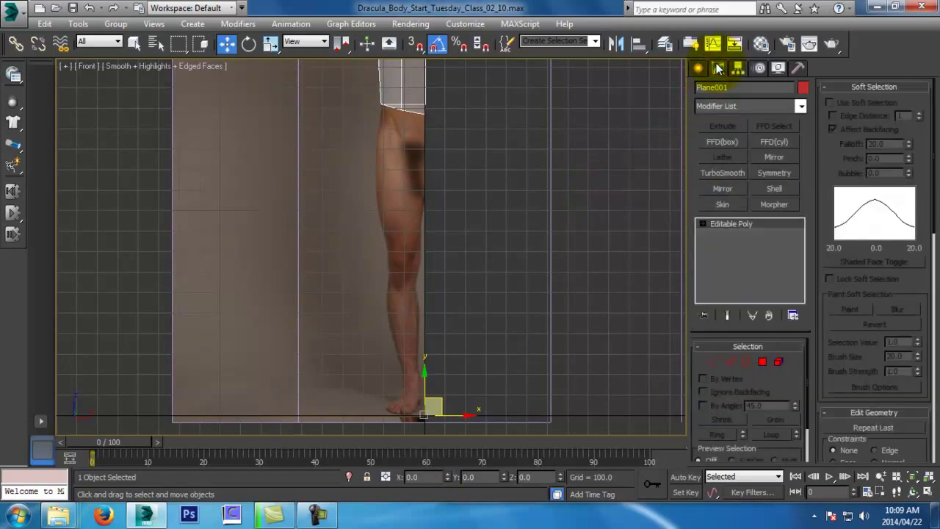
{"action": "left_click", "coordinate": [772, 173]}
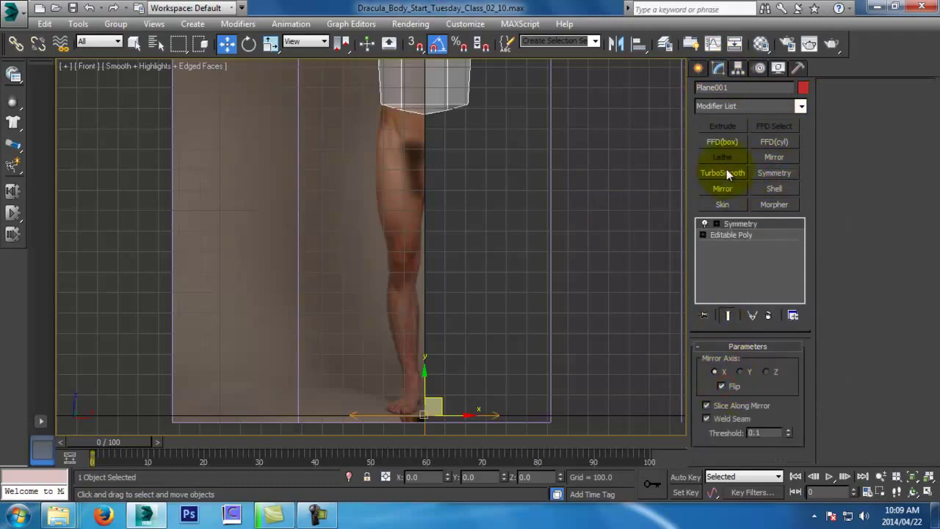
{"action": "left_click", "coordinate": [724, 172]}
Examine the mirrored, smoothed torso in the perspective view and against the front and side references
{"action": "middle_click_drag", "start_coordinate": [562, 170], "coordinate": [557, 209]}
{"action": "key", "text": "z"}
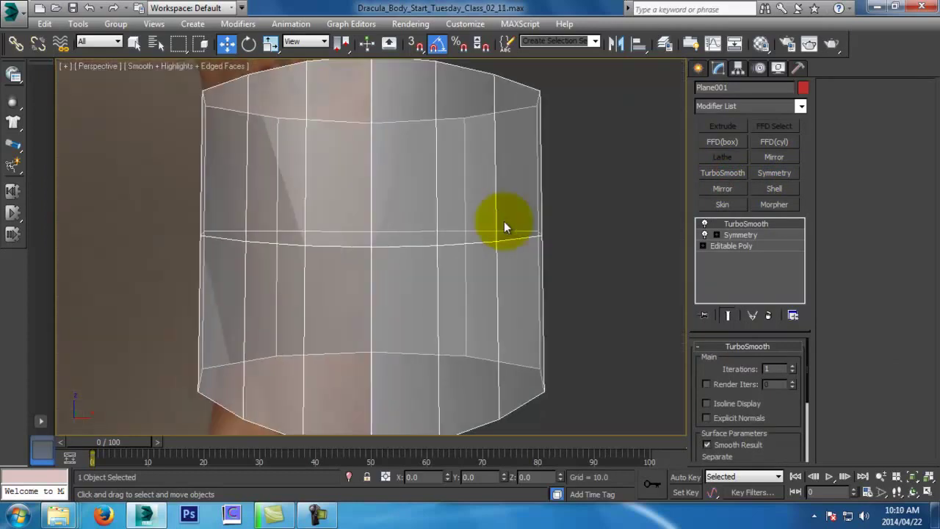
{"action": "middle_click_drag", "start_coordinate": [504, 221], "coordinate": [392, 266], "text": "alt"}
{"action": "scroll", "coordinate": [442, 273], "scroll_direction": "down", "scroll_amount": 4}
{"action": "key", "text": "f"}
{"action": "scroll", "coordinate": [431, 286], "scroll_direction": "down", "scroll_amount": 3}
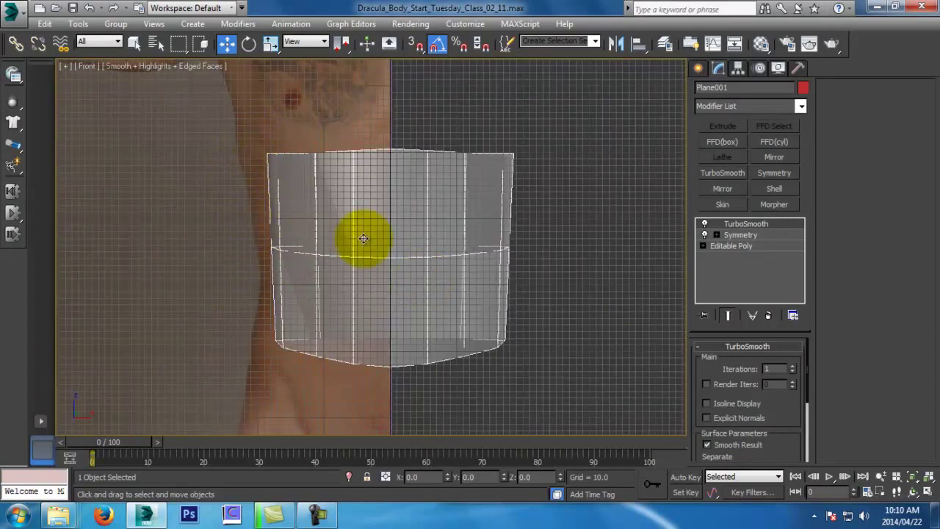
{"action": "key", "text": "l"}
{"action": "scroll", "coordinate": [563, 179], "scroll_direction": "up", "scroll_amount": 1}
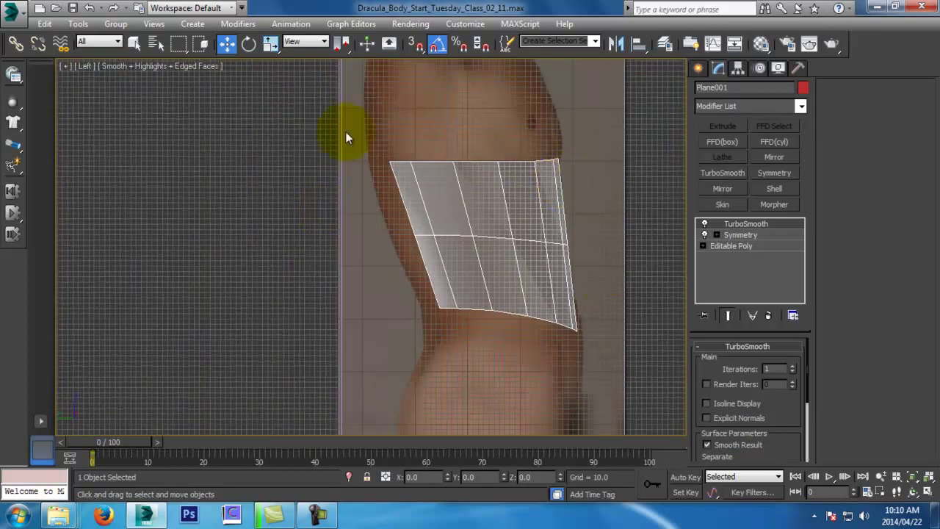
Return to vertex editing on the Editable Poly base and show the end result over the cage in the top view
{"action": "left_click", "coordinate": [757, 246]}
{"action": "left_click", "coordinate": [716, 362]}
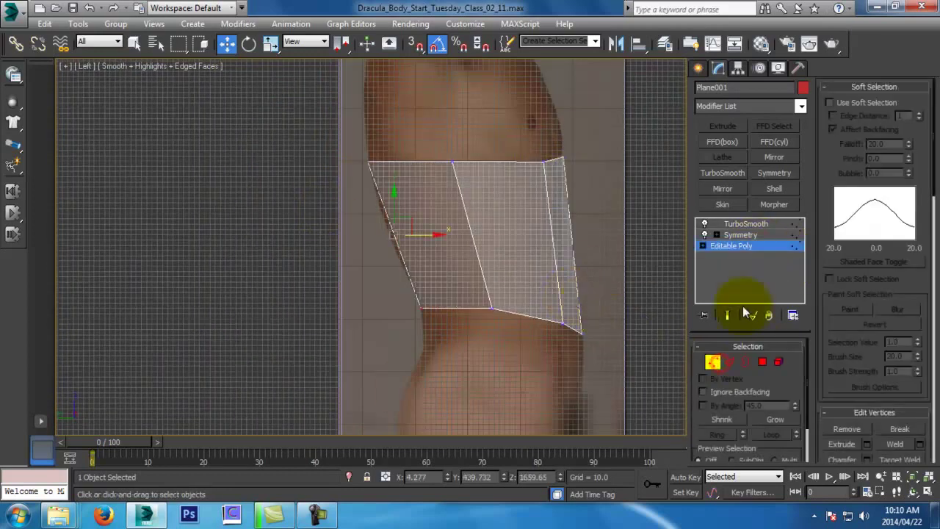
{"action": "left_click", "coordinate": [726, 317]}
{"action": "key", "text": "t"}
{"action": "key", "text": "z"}
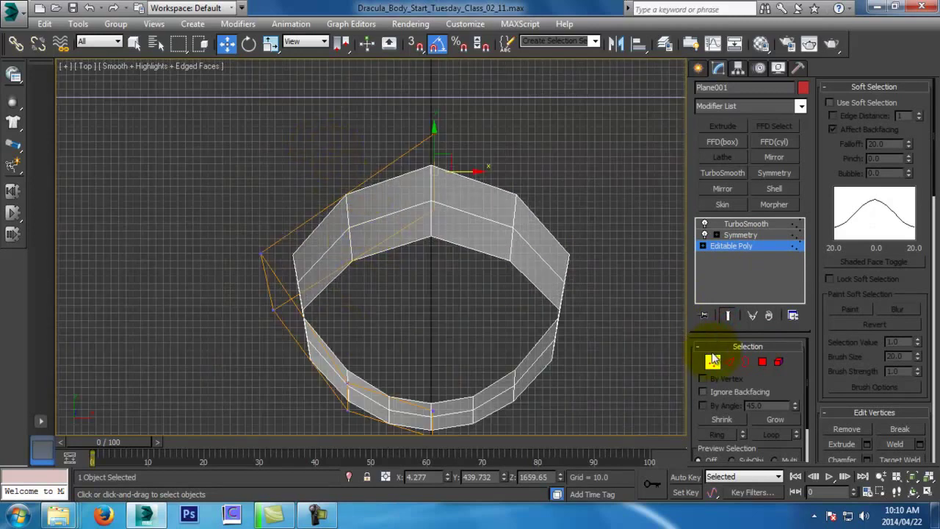
With the end result hidden, connect the upper and lower edges of the back polygon and move the new edge outwards to round the back
{"action": "left_click", "coordinate": [729, 361]}
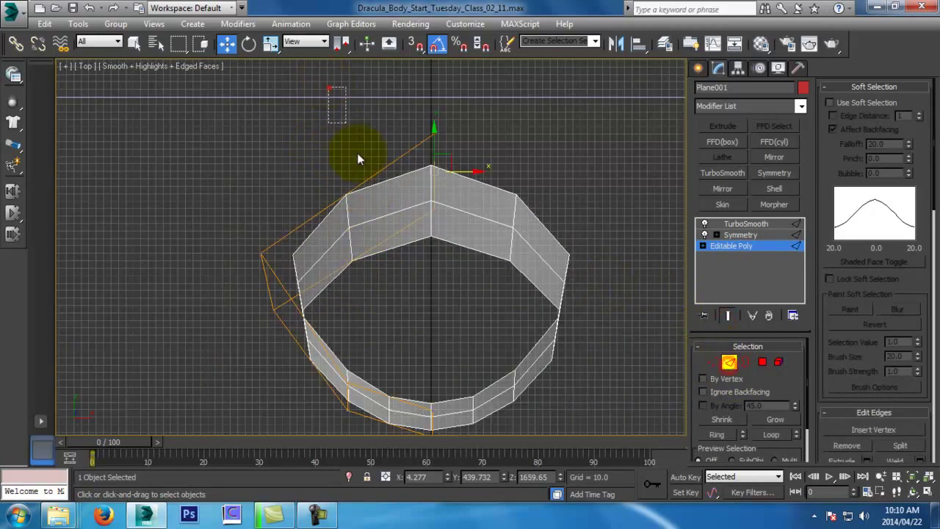
{"action": "left_click", "coordinate": [726, 315]}
{"action": "left_click", "coordinate": [315, 228]}
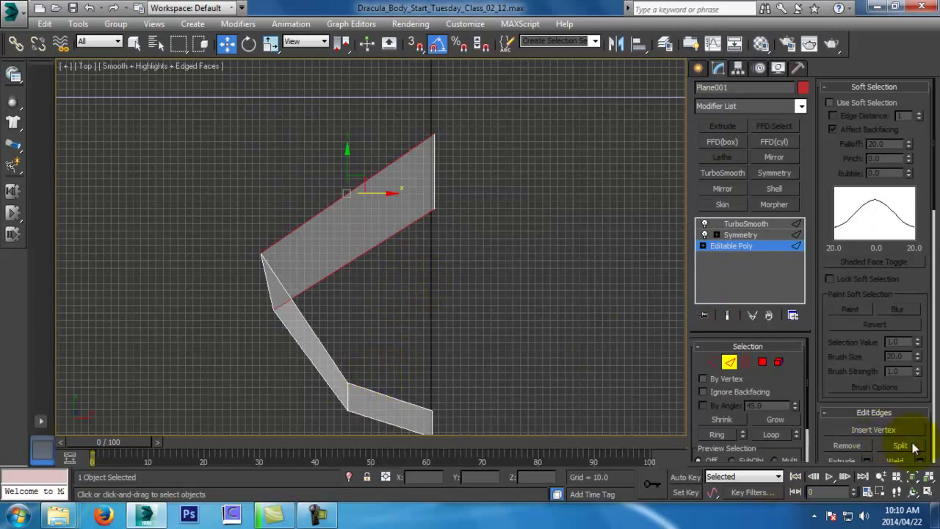
{"action": "scroll", "coordinate": [931, 420], "scroll_direction": "down", "scroll_amount": 5}
{"action": "right_click", "coordinate": [372, 209]}
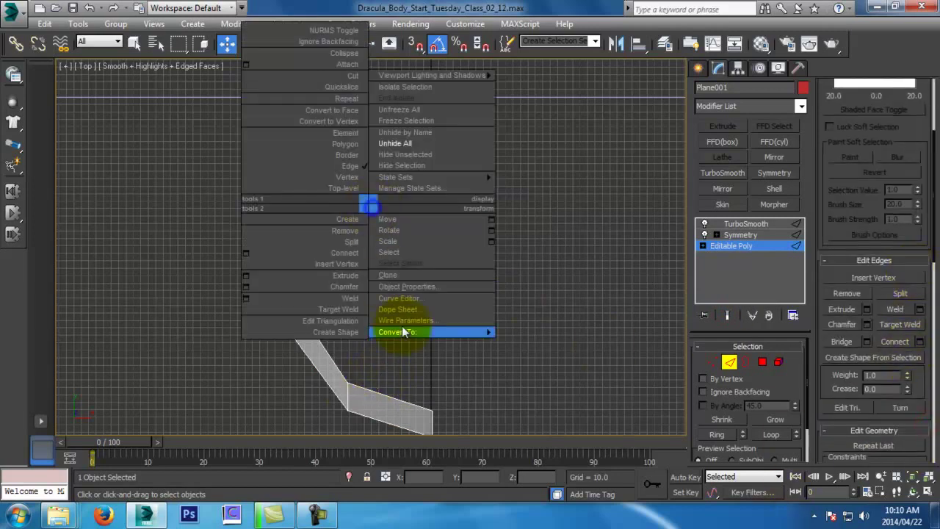
{"action": "left_click", "coordinate": [353, 257]}
{"action": "middle_click_drag", "start_coordinate": [360, 215], "coordinate": [363, 225]}
{"action": "left_click_drag", "start_coordinate": [368, 220], "coordinate": [343, 179]}
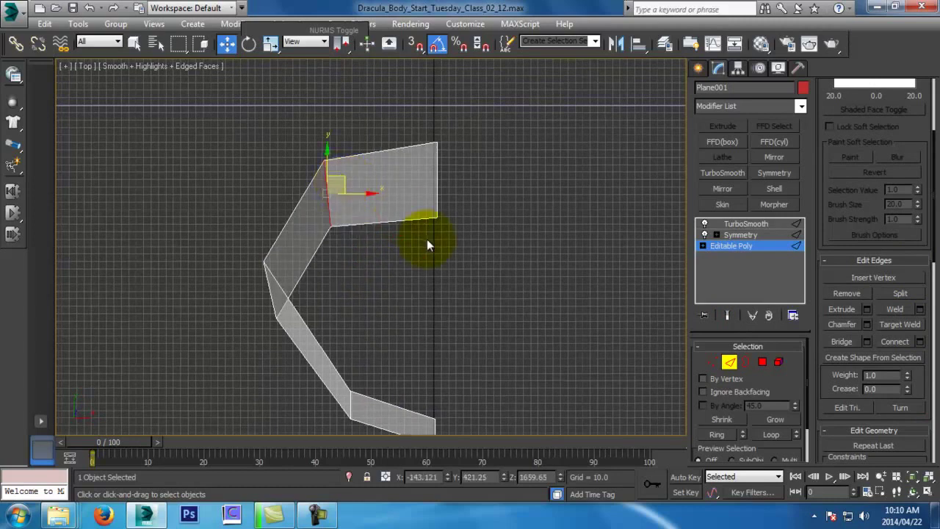
Select the ring of vertical edges around the half torso and connect it with one horizontal edge loop at the waist
{"action": "key", "text": "l"}
{"action": "left_click", "coordinate": [726, 316]}
{"action": "middle_click_drag", "start_coordinate": [535, 285], "coordinate": [494, 277]}
{"action": "scroll", "coordinate": [460, 256], "scroll_direction": "up", "scroll_amount": 3}
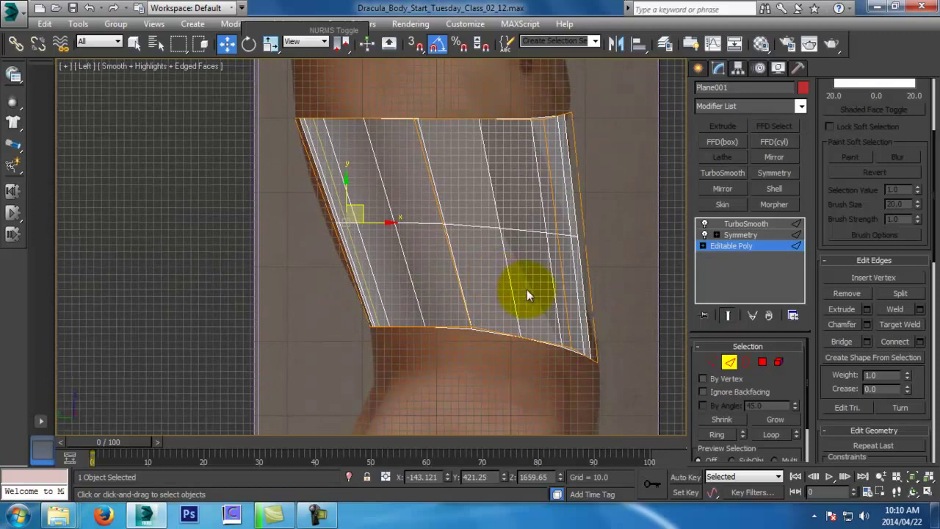
{"action": "key", "text": "f"}
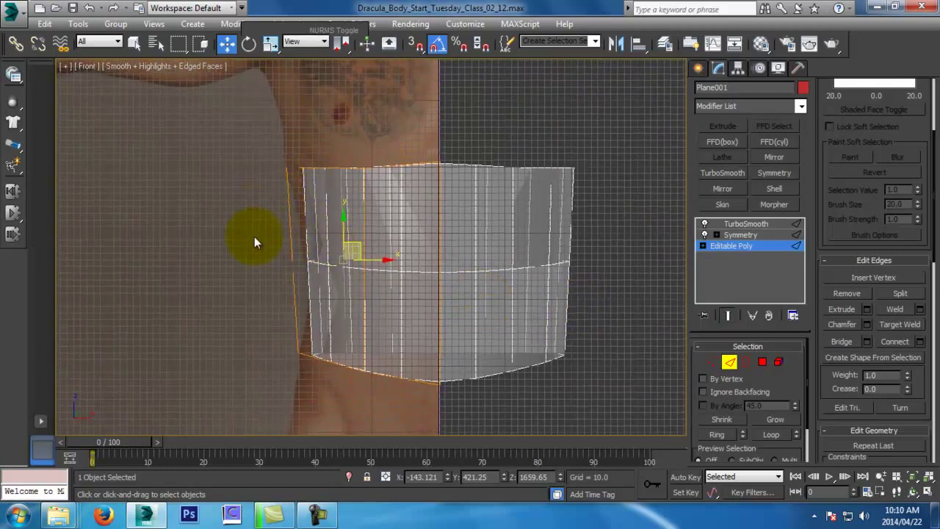
{"action": "left_click", "coordinate": [732, 311]}
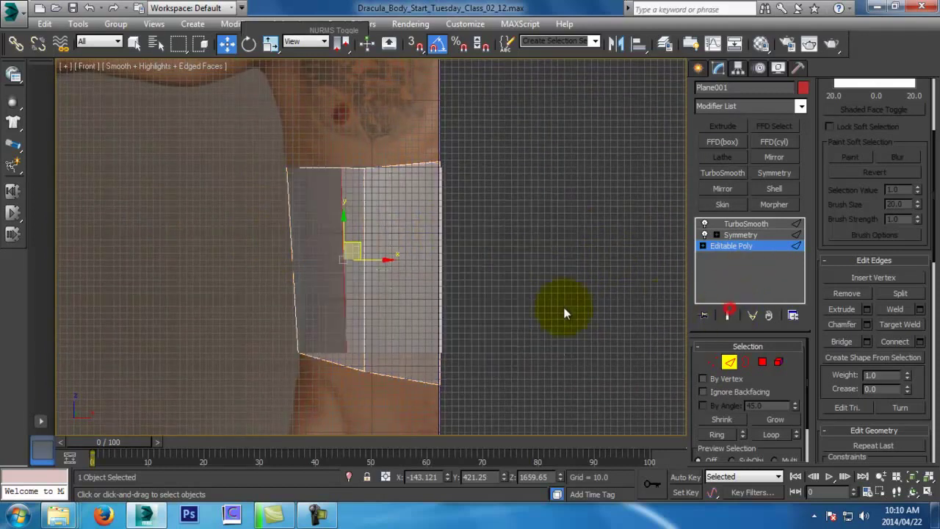
{"action": "key", "text": "p"}
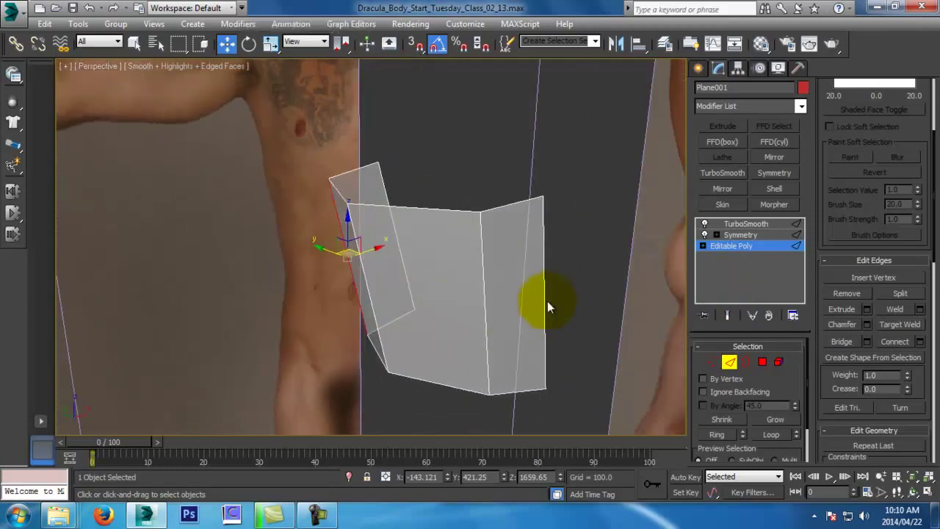
{"action": "left_click", "coordinate": [715, 434]}
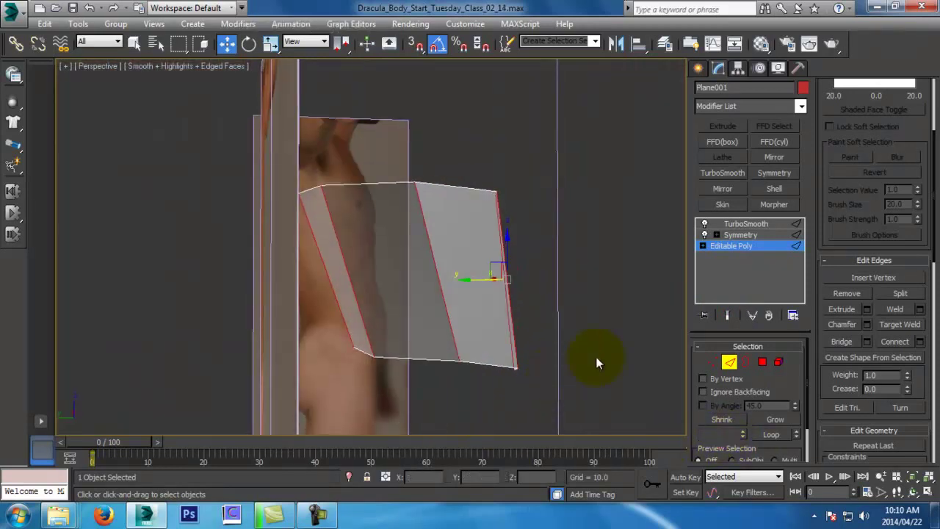
{"action": "left_click", "coordinate": [894, 341]}
With the end result shown in the front view, move the outer waist vertex inwards and the outer top vertices outwards to follow the reference
{"action": "key", "text": "f"}
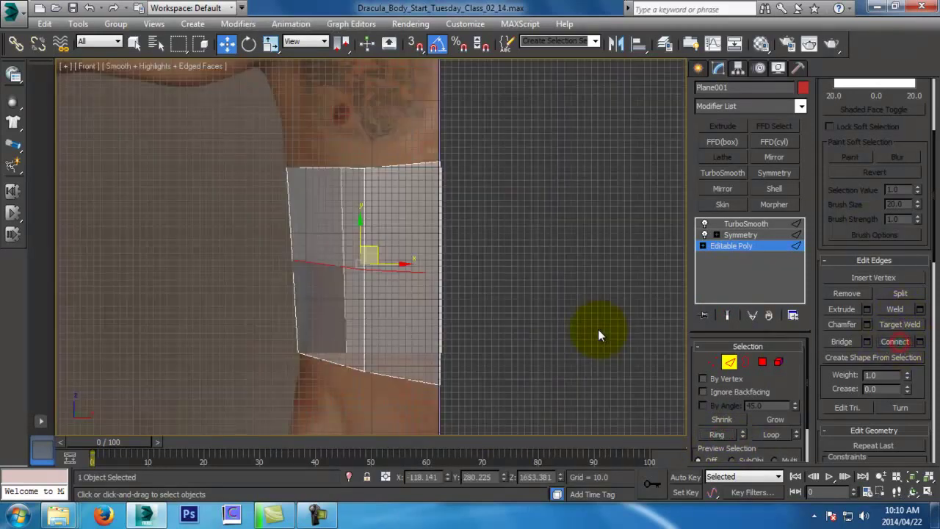
{"action": "left_click", "coordinate": [708, 360]}
{"action": "scroll", "coordinate": [503, 300], "scroll_direction": "up", "scroll_amount": 5}
{"action": "left_click", "coordinate": [727, 315]}
{"action": "left_click_drag", "start_coordinate": [312, 272], "coordinate": [315, 273]}
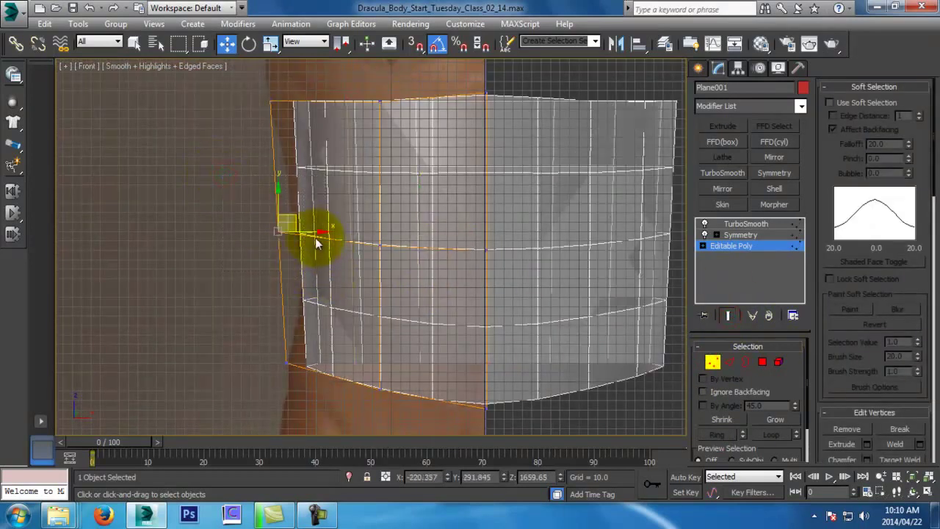
{"action": "left_click_drag", "start_coordinate": [313, 232], "coordinate": [323, 233]}
{"action": "left_click_drag", "start_coordinate": [243, 88], "coordinate": [365, 165]}
{"action": "left_click_drag", "start_coordinate": [350, 106], "coordinate": [326, 106]}
Move the outer bottom vertices of the torso outwards in the front view to match the hip outline
{"action": "middle_click_drag", "start_coordinate": [328, 321], "coordinate": [327, 295]}
{"action": "left_click_drag", "start_coordinate": [218, 291], "coordinate": [353, 382]}
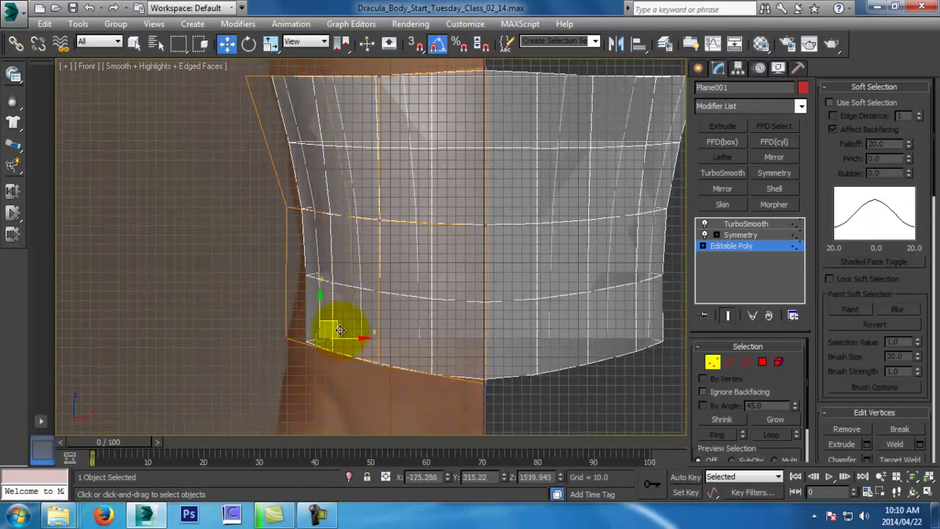
{"action": "left_click_drag", "start_coordinate": [196, 258], "coordinate": [387, 376]}
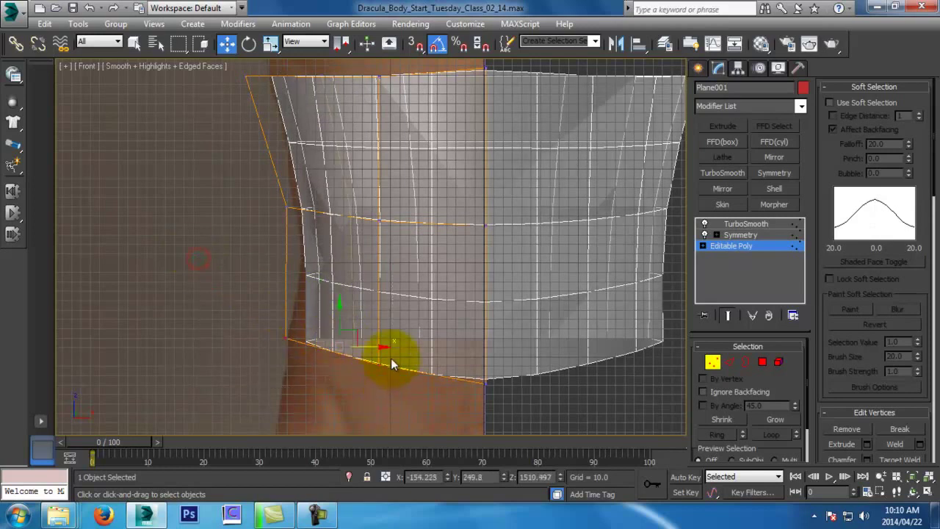
{"action": "left_click_drag", "start_coordinate": [375, 344], "coordinate": [361, 345]}
{"action": "middle_click_drag", "start_coordinate": [400, 274], "coordinate": [384, 326]}
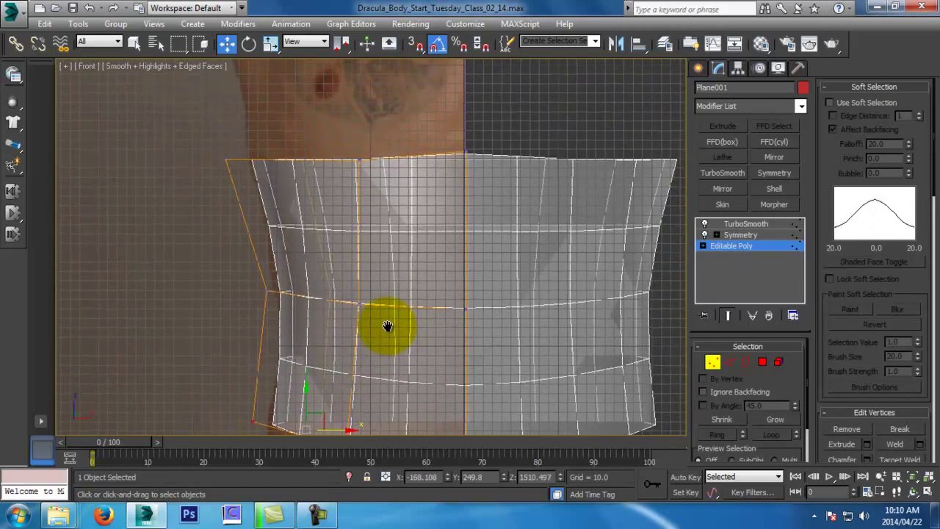
Reposition the front, top and back waist vertices in the left view to follow the side reference's outline
{"action": "key", "text": "l"}
{"action": "left_click_drag", "start_coordinate": [506, 236], "coordinate": [564, 267]}
{"action": "left_click_drag", "start_coordinate": [584, 183], "coordinate": [584, 184]}
{"action": "left_click_drag", "start_coordinate": [559, 134], "coordinate": [560, 145]}
{"action": "left_click_drag", "start_coordinate": [492, 135], "coordinate": [543, 158]}
{"action": "left_click_drag", "start_coordinate": [380, 129], "coordinate": [418, 149]}
{"action": "middle_click_drag", "start_coordinate": [459, 271], "coordinate": [460, 230]}
{"action": "left_click_drag", "start_coordinate": [277, 182], "coordinate": [377, 244]}
{"action": "left_click_drag", "start_coordinate": [368, 210], "coordinate": [356, 216]}
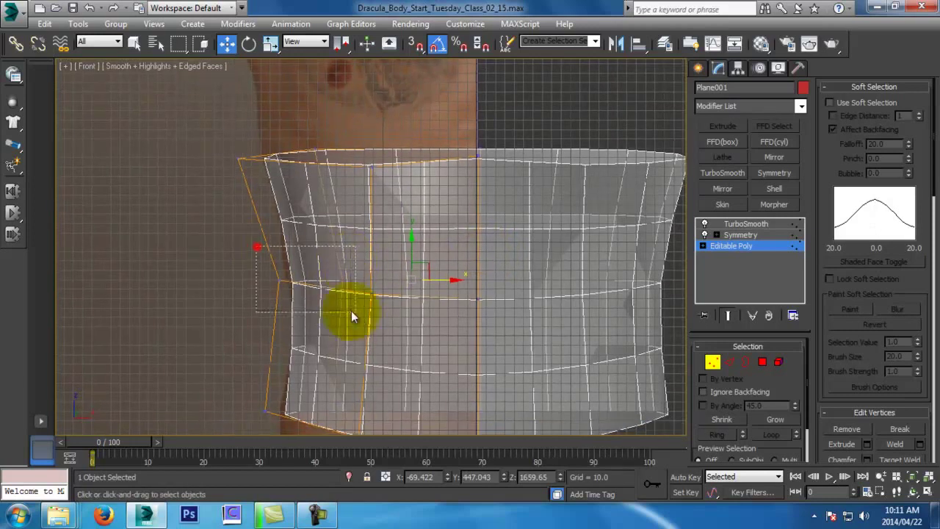
Select the inner waist vertices in the front view, shift them slightly outwards and save a new numbered version
{"action": "left_click_drag", "start_coordinate": [384, 328], "coordinate": [384, 327]}
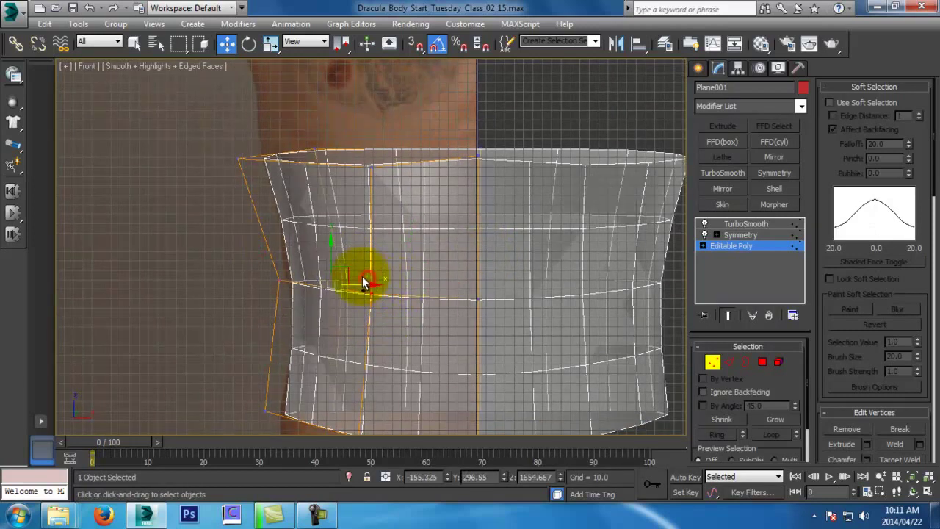
{"action": "left_click", "coordinate": [366, 279]}
{"action": "left_click_drag", "start_coordinate": [248, 246], "coordinate": [394, 335]}
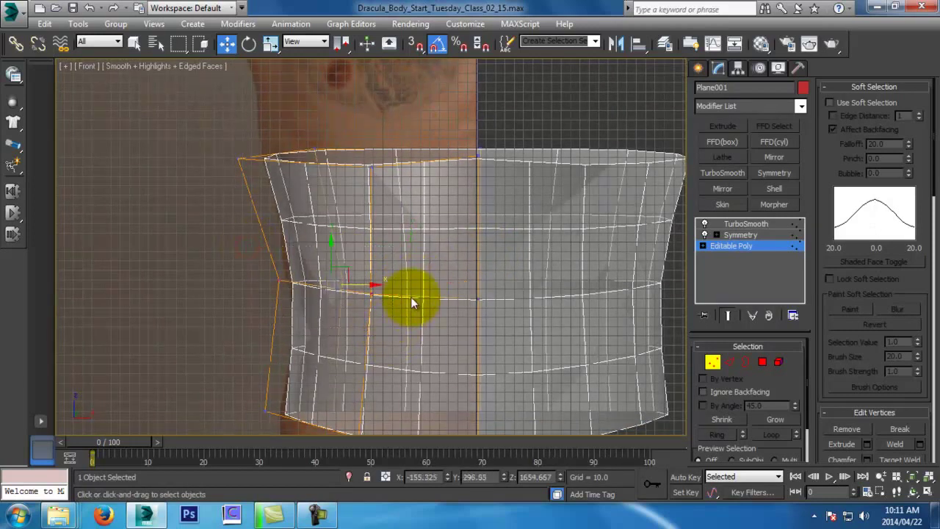
{"action": "left_click_drag", "start_coordinate": [367, 284], "coordinate": [361, 284]}
{"action": "middle_click_drag", "start_coordinate": [364, 269], "coordinate": [364, 239]}
{"action": "scroll", "coordinate": [365, 239], "scroll_direction": "down", "scroll_amount": 2}
{"action": "key", "text": "ctrl+s"}
Adjust the lower front vertices of the torso slightly downwards in the front view and save new numbered versions
{"action": "left_click_drag", "start_coordinate": [260, 306], "coordinate": [311, 315]}
{"action": "middle_click_drag", "start_coordinate": [406, 214], "coordinate": [403, 226]}
{"action": "key", "text": "ctrl+s"}
{"action": "left_click_drag", "start_coordinate": [326, 361], "coordinate": [377, 381]}
{"action": "left_click_drag", "start_coordinate": [358, 343], "coordinate": [358, 349]}
{"action": "scroll", "coordinate": [401, 308], "scroll_direction": "down", "scroll_amount": 2}
{"action": "middle_click_drag", "start_coordinate": [403, 350], "coordinate": [444, 329]}
{"action": "key", "text": "ctrl+s"}
{"action": "scroll", "coordinate": [476, 331], "scroll_direction": "up", "scroll_amount": 2}
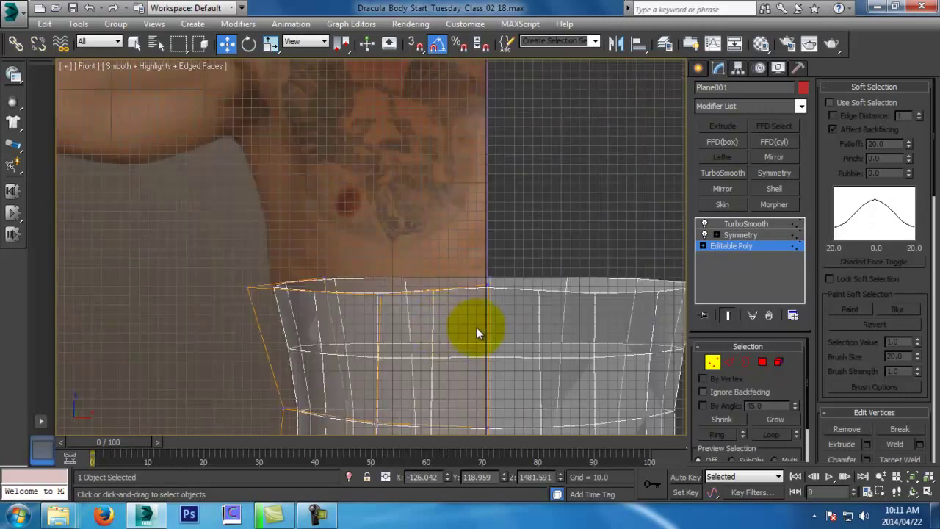
Switch to edge editing, select the front edges of the torso's top rim one after another and save new numbered versions
{"action": "left_click", "coordinate": [737, 359]}
{"action": "left_click", "coordinate": [432, 290]}
{"action": "key", "text": "ctrl+s"}
{"action": "middle_click_drag", "start_coordinate": [476, 310], "coordinate": [502, 324]}
{"action": "key", "text": "p"}
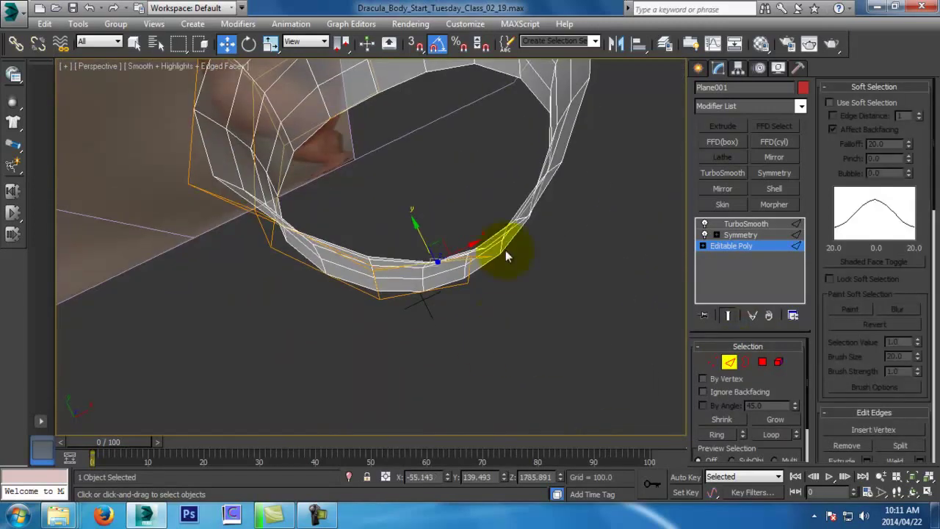
{"action": "middle_click_drag", "start_coordinate": [456, 105], "coordinate": [511, 208], "text": "alt"}
{"action": "key", "text": "ctrl+s"}
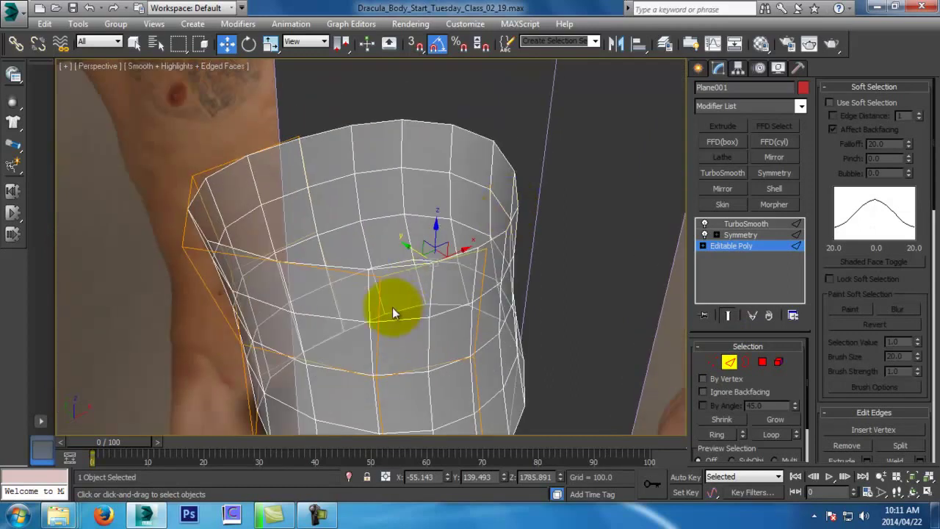
{"action": "left_click", "coordinate": [367, 269]}
{"action": "left_click", "coordinate": [361, 272]}
{"action": "key", "text": "ctrl+s"}
{"action": "mouse_move", "coordinate": [361, 272]}
{"action": "middle_mouse_down", "text": "alt"}
{"action": "mouse_move", "coordinate": [431, 229]}
{"action": "mouse_move", "coordinate": [345, 242]}
{"action": "mouse_move", "coordinate": [357, 287]}
{"action": "middle_mouse_up", "text": "alt"}
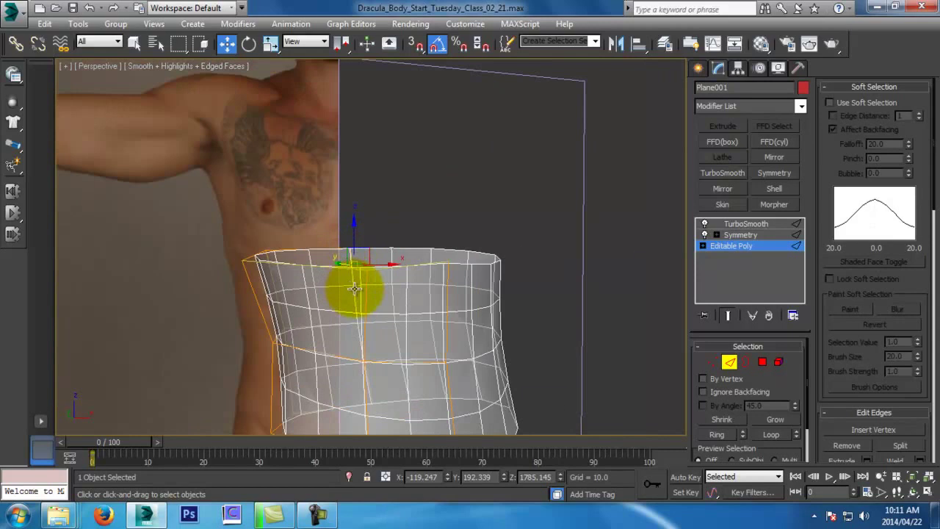
Select the torso's vertical side edges, save a new numbered version and chamfer the edges by 59.552 with one segment
{"action": "key", "text": "f"}
{"action": "key", "text": "l"}
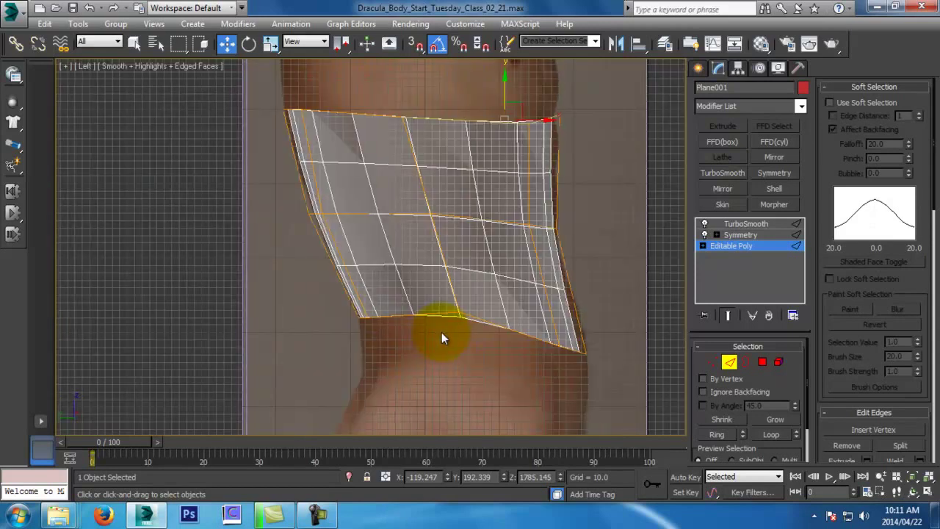
{"action": "left_click", "coordinate": [727, 316]}
{"action": "left_click", "coordinate": [432, 228]}
{"action": "key", "text": "ctrl+s"}
{"action": "middle_click_drag", "start_coordinate": [461, 259], "coordinate": [762, 423]}
{"action": "key", "text": "p"}
{"action": "scroll", "coordinate": [462, 232], "scroll_direction": "down", "scroll_amount": 3}
{"action": "left_click_drag", "start_coordinate": [827, 396], "coordinate": [801, 219]}
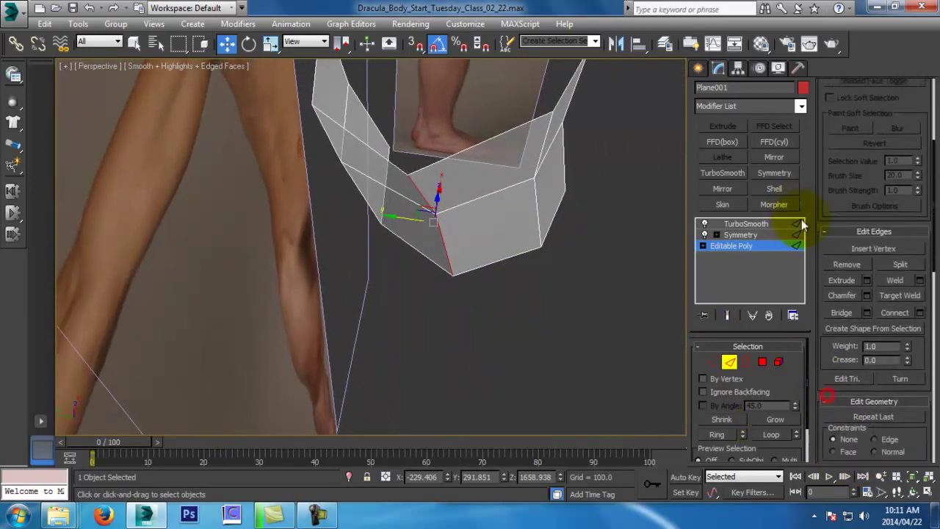
{"action": "left_click", "coordinate": [867, 296]}
{"action": "left_click_drag", "start_coordinate": [380, 254], "coordinate": [428, 66]}
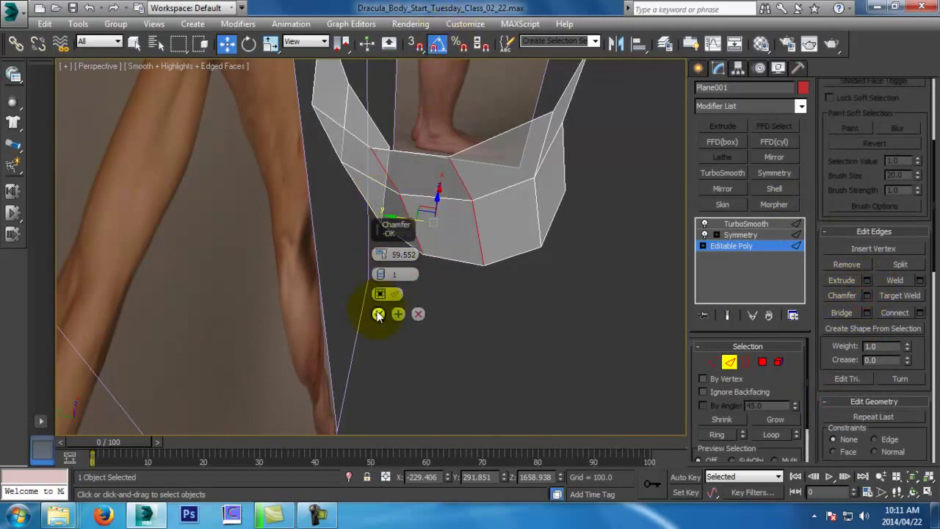
{"action": "left_click", "coordinate": [378, 313]}
Move the middle and upper side vertices outwards in the front view to follow the reference's waist outline
{"action": "key", "text": "f"}
{"action": "middle_click_drag", "start_coordinate": [421, 320], "coordinate": [490, 231]}
{"action": "left_click", "coordinate": [723, 314]}
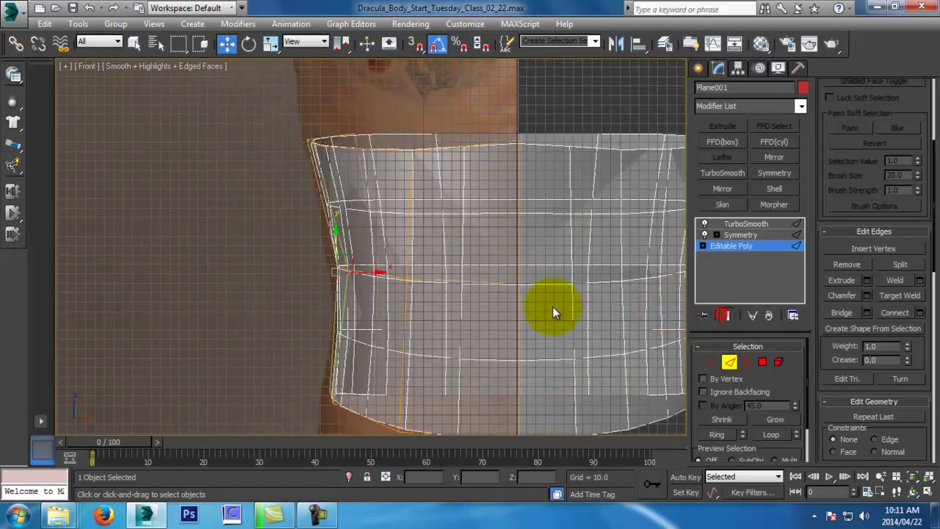
{"action": "scroll", "coordinate": [399, 267], "scroll_direction": "up", "scroll_amount": 3}
{"action": "left_click", "coordinate": [711, 361]}
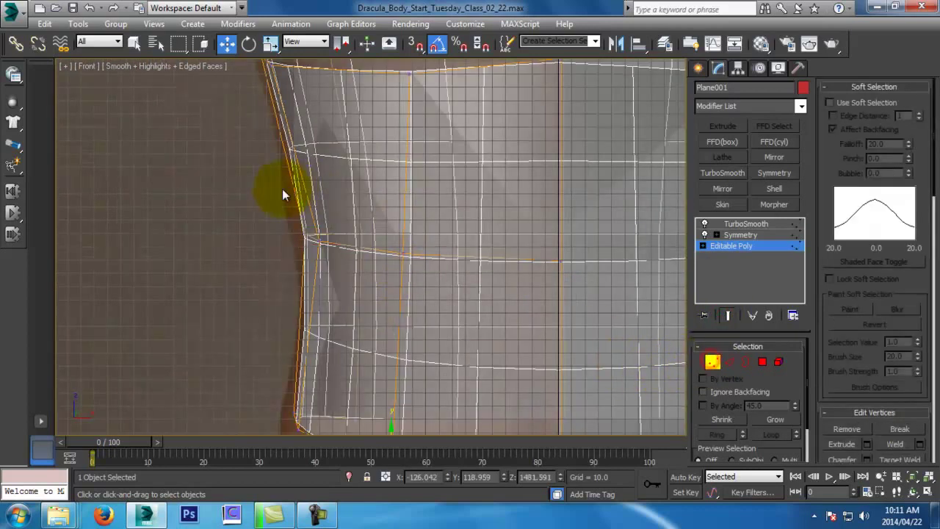
{"action": "left_click_drag", "start_coordinate": [337, 237], "coordinate": [323, 237]}
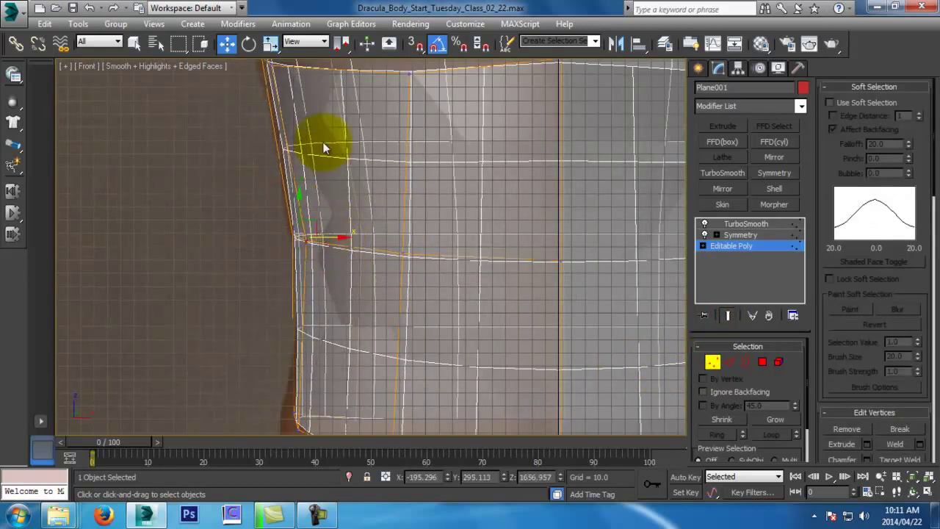
{"action": "middle_click_drag", "start_coordinate": [323, 158], "coordinate": [324, 258]}
{"action": "left_click_drag", "start_coordinate": [310, 185], "coordinate": [301, 162]}
{"action": "left_click", "coordinate": [312, 158]}
Move the lower side vertices out to the hip outline, nudge the inner waist vertices and save a new numbered version
{"action": "middle_click_drag", "start_coordinate": [350, 332], "coordinate": [333, 155]}
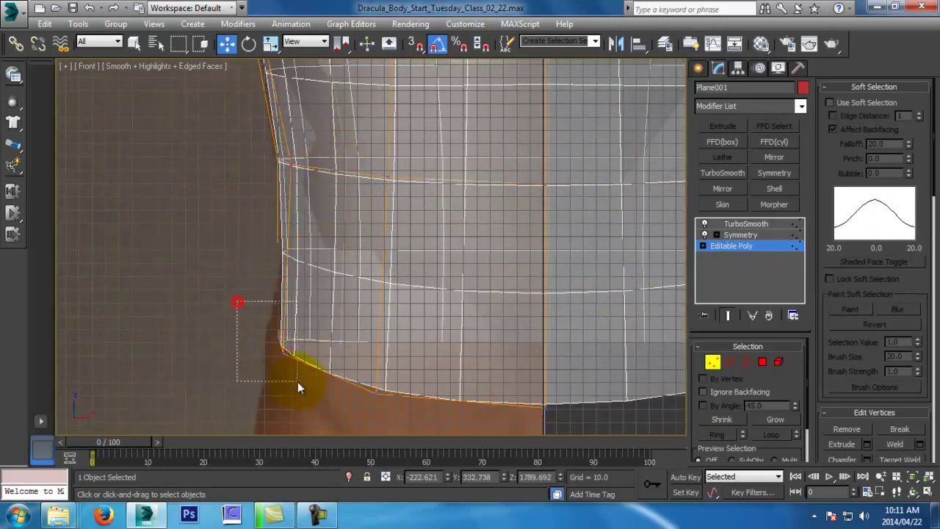
{"action": "left_click_drag", "start_coordinate": [296, 326], "coordinate": [285, 316]}
{"action": "left_click_drag", "start_coordinate": [284, 176], "coordinate": [350, 189]}
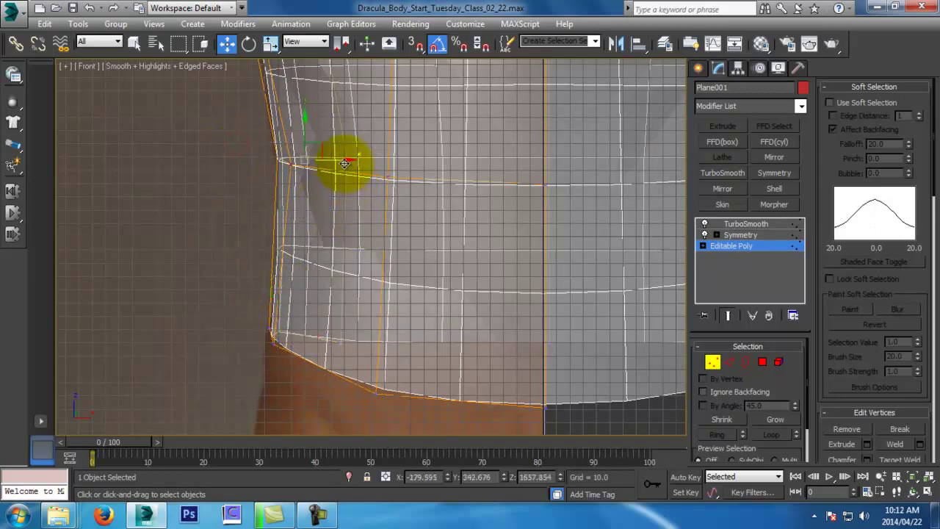
{"action": "key", "text": "l"}
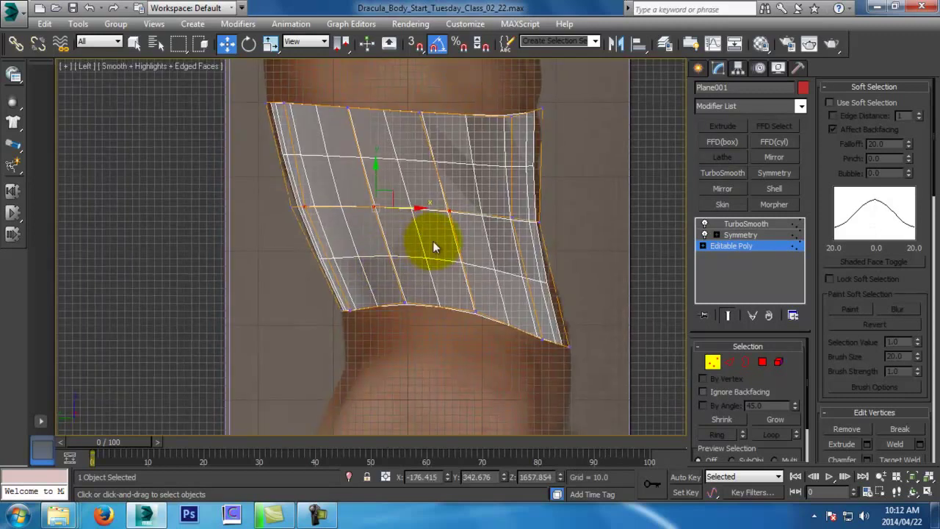
{"action": "middle_click_drag", "start_coordinate": [530, 186], "coordinate": [526, 198]}
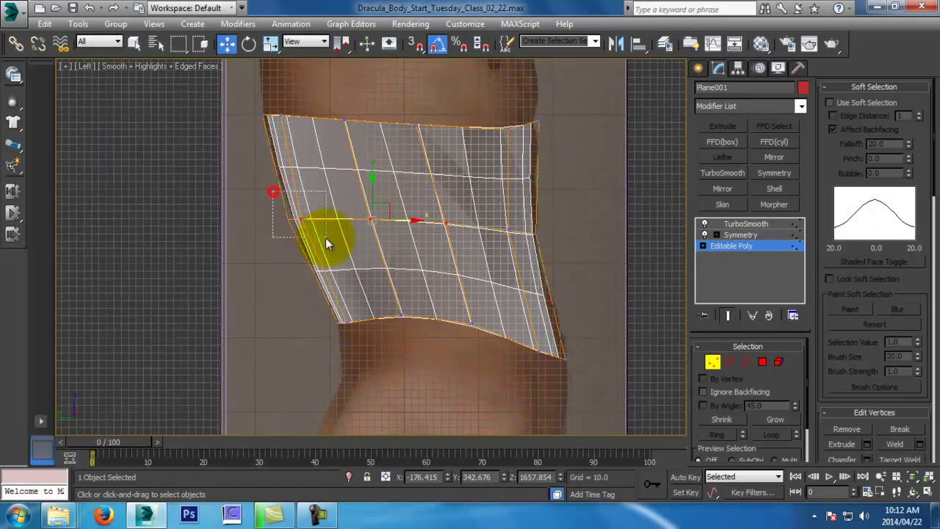
{"action": "left_click", "coordinate": [311, 217]}
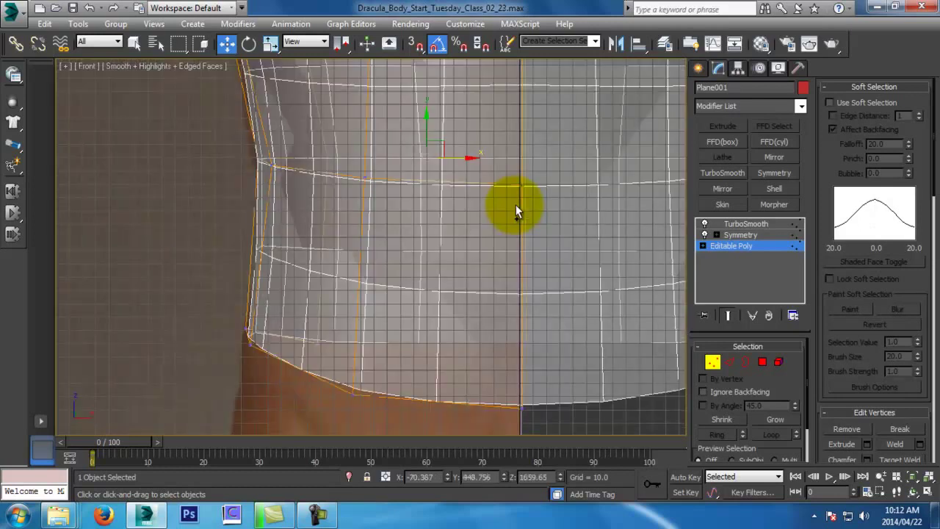
Select the front edges of the torso's top rim and extrude them upwards about 55 units in the left view
{"action": "key", "text": "p"}
{"action": "middle_click_drag", "start_coordinate": [515, 206], "coordinate": [506, 231], "text": "alt"}
{"action": "key", "text": "alt+x"}
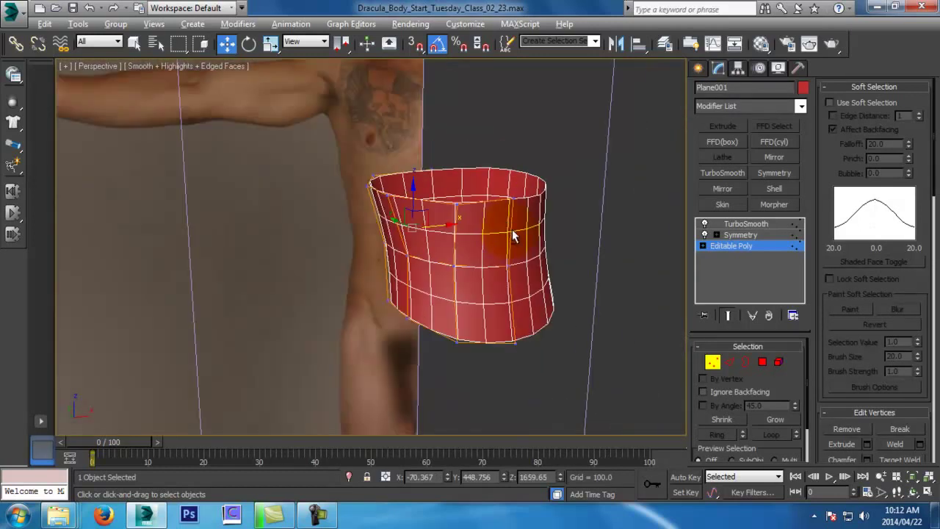
{"action": "middle_click_drag", "start_coordinate": [511, 229], "coordinate": [558, 272], "text": "alt"}
{"action": "left_click", "coordinate": [729, 362]}
{"action": "left_click", "coordinate": [525, 264]}
{"action": "left_click", "coordinate": [478, 265], "text": "ctrl"}
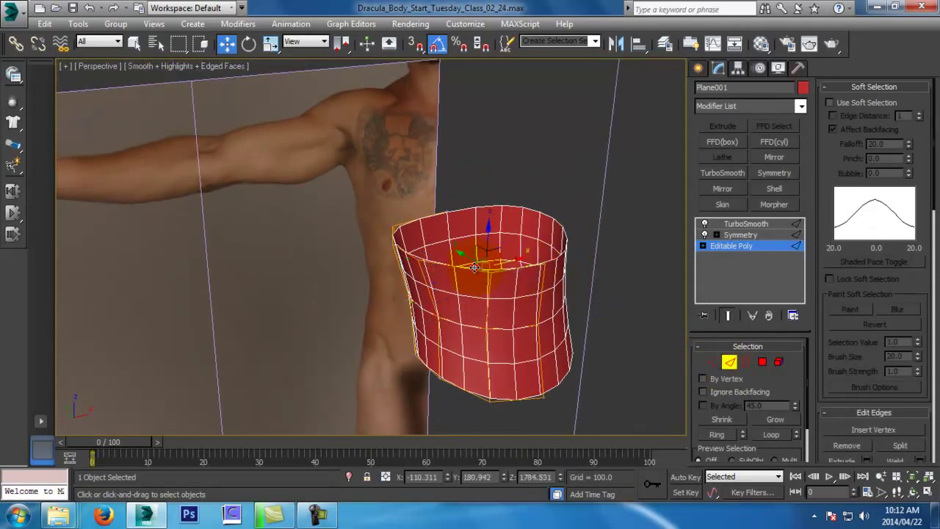
{"action": "middle_click_drag", "start_coordinate": [478, 265], "coordinate": [528, 282], "text": "alt"}
{"action": "key", "text": "l"}
{"action": "middle_click_drag", "start_coordinate": [530, 206], "coordinate": [516, 311]}
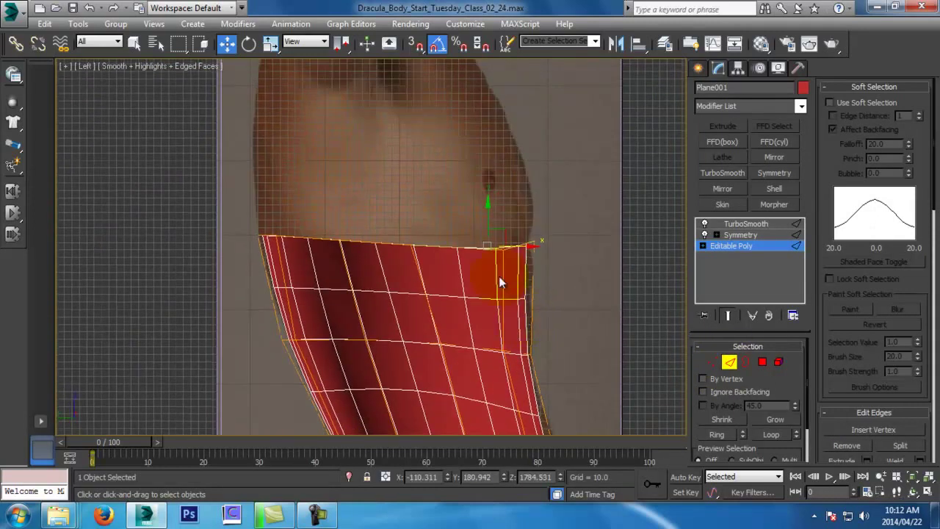
{"action": "left_click_drag", "start_coordinate": [484, 228], "coordinate": [484, 187], "text": "shift"}
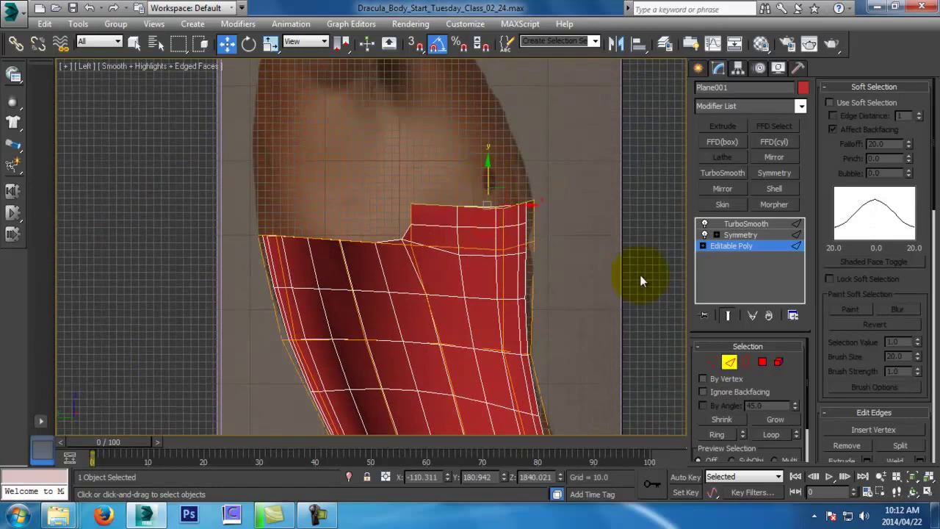
Reposition the extruded strip's top vertices in the left view, lowering the front ones and moving the rear one forwards
{"action": "left_click", "coordinate": [716, 358]}
{"action": "key", "text": "alt+x"}
{"action": "left_click_drag", "start_coordinate": [544, 190], "coordinate": [545, 212]}
{"action": "left_click_drag", "start_coordinate": [494, 192], "coordinate": [515, 225]}
{"action": "mouse_move", "coordinate": [526, 211]}
{"action": "left_mouse_down"}
{"action": "mouse_move", "coordinate": [544, 236]}
{"action": "mouse_move", "coordinate": [544, 213]}
{"action": "left_mouse_up"}
{"action": "left_click_drag", "start_coordinate": [425, 188], "coordinate": [465, 199]}
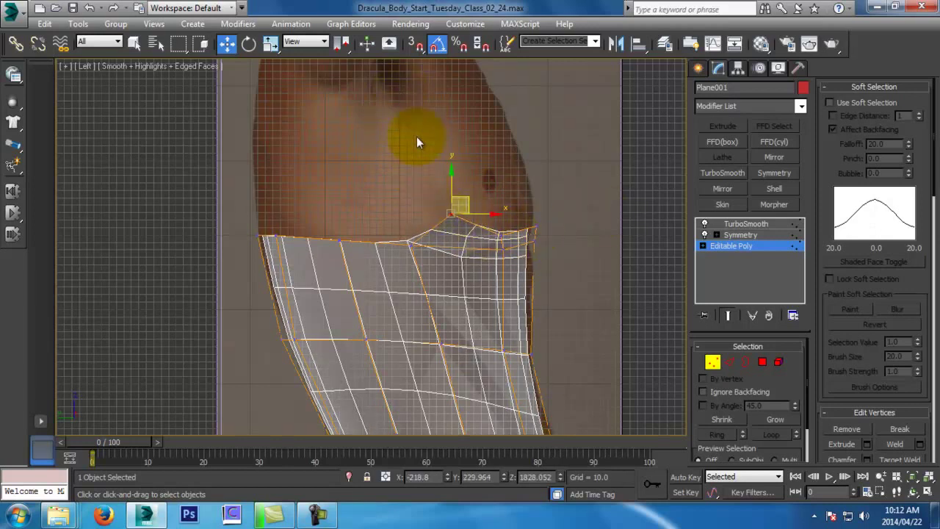
Adjust the side and back vertices of the top rim in the left view to form an even line
{"action": "left_click_drag", "start_coordinate": [389, 231], "coordinate": [427, 256]}
{"action": "left_click_drag", "start_coordinate": [424, 231], "coordinate": [441, 223]}
{"action": "left_click_drag", "start_coordinate": [322, 202], "coordinate": [345, 213]}
{"action": "middle_click_drag", "start_coordinate": [449, 244], "coordinate": [441, 267]}
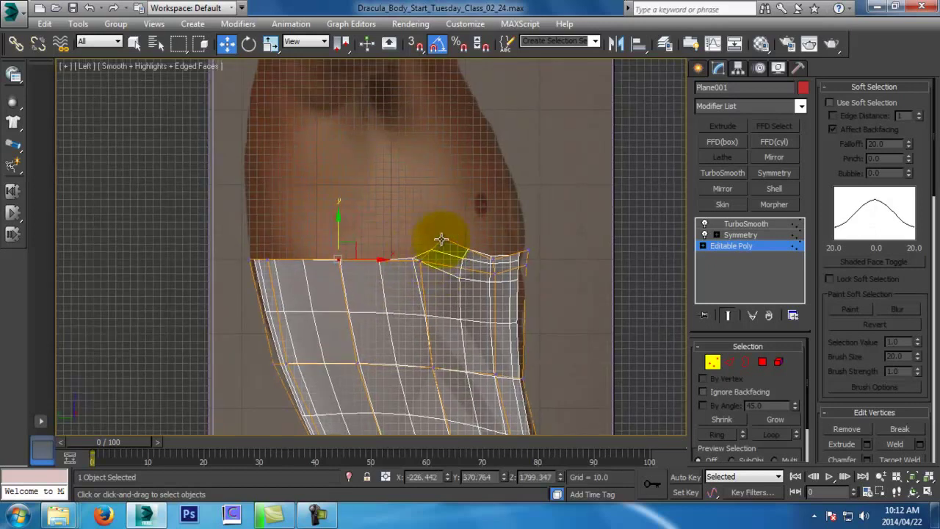
Extrude the short side edge of the top rim upwards towards the armpit in the left view and switch to rotating
{"action": "left_click", "coordinate": [731, 361]}
{"action": "left_click", "coordinate": [434, 253]}
{"action": "left_click_drag", "start_coordinate": [433, 252], "coordinate": [428, 123], "text": "shift"}
{"action": "key", "text": "e"}
Position the extruded side strip's top edge at the armpit in the front view
{"action": "key", "text": "f"}
{"action": "middle_click_drag", "start_coordinate": [442, 161], "coordinate": [463, 331]}
{"action": "scroll", "coordinate": [458, 336], "scroll_direction": "down", "scroll_amount": 2}
{"action": "middle_click_drag", "start_coordinate": [294, 105], "coordinate": [373, 273]}
{"action": "scroll", "coordinate": [373, 273], "scroll_direction": "up", "scroll_amount": 2}
{"action": "key", "text": "w"}
{"action": "left_click_drag", "start_coordinate": [421, 187], "coordinate": [380, 152]}
{"action": "key", "text": "e"}
{"action": "key", "text": "w"}
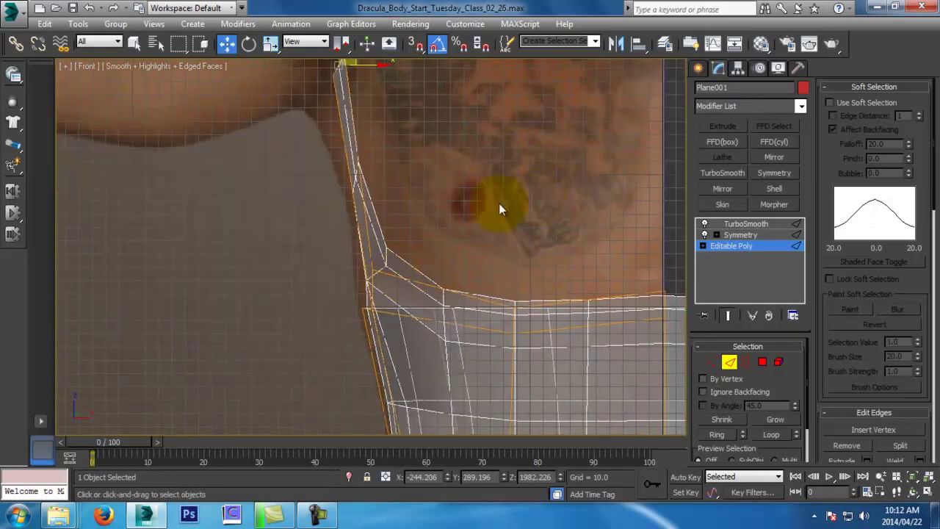
Move the vertices around the side strip's base inwards in the front view, compare with the left view and save new numbered versions
{"action": "left_click", "coordinate": [713, 364]}
{"action": "left_click_drag", "start_coordinate": [315, 233], "coordinate": [408, 251]}
{"action": "left_click_drag", "start_coordinate": [354, 293], "coordinate": [393, 330]}
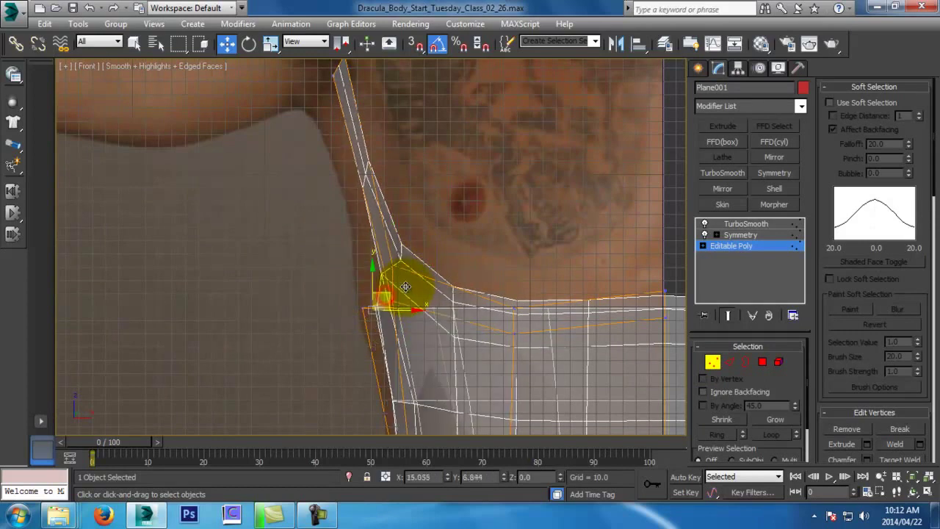
{"action": "left_click_drag", "start_coordinate": [399, 284], "coordinate": [397, 291]}
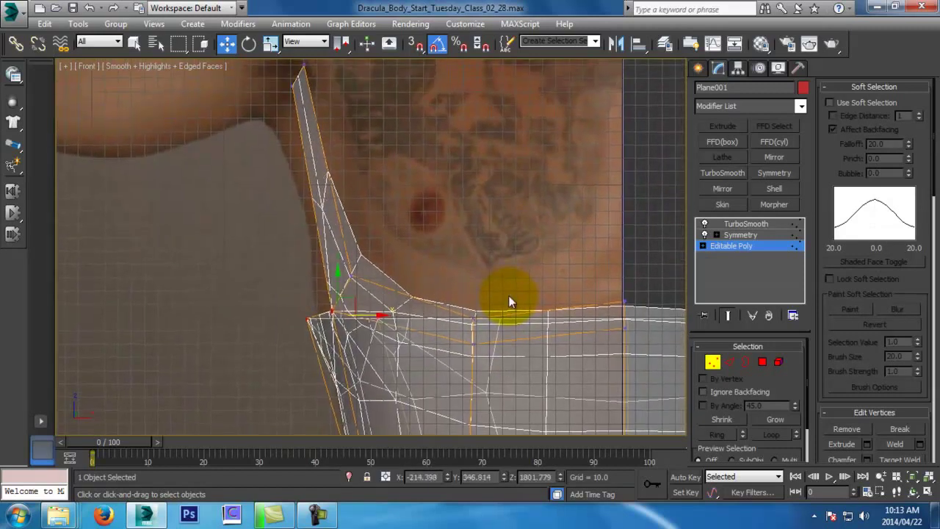
{"action": "key", "text": "l"}
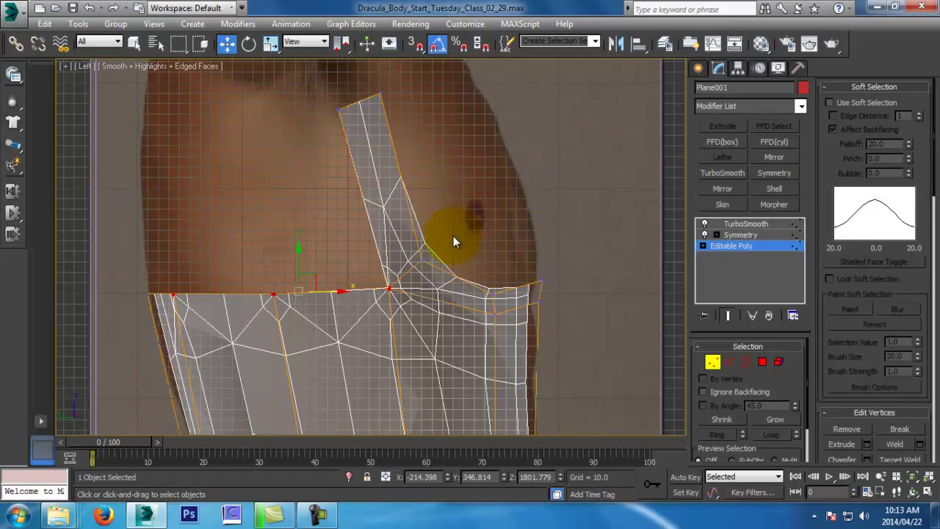
{"action": "key", "text": "f"}
{"action": "key", "text": "ctrl+s"}
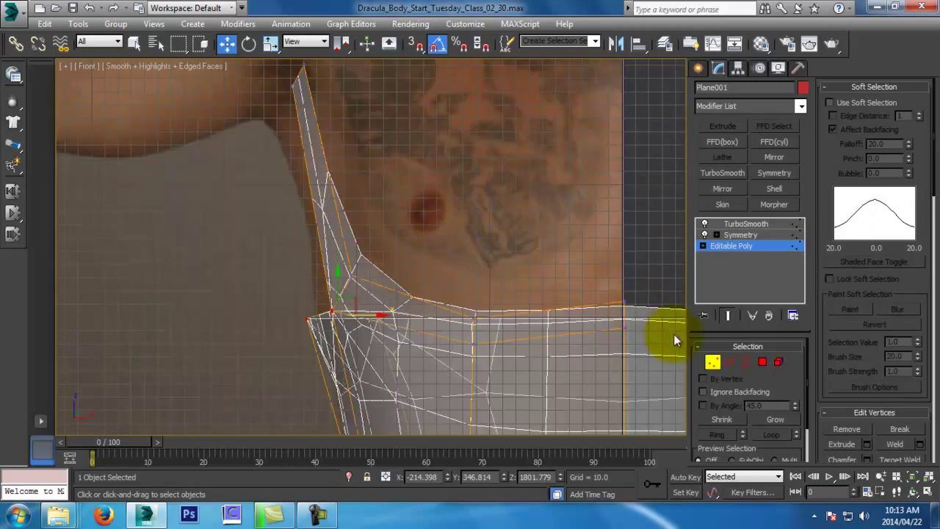
Select the side strip's two long edges, save a new numbered version and connect them with a cross edge
{"action": "left_click", "coordinate": [729, 362]}
{"action": "left_click", "coordinate": [312, 199]}
{"action": "key", "text": "ctrl+s"}
{"action": "left_click", "coordinate": [727, 316]}
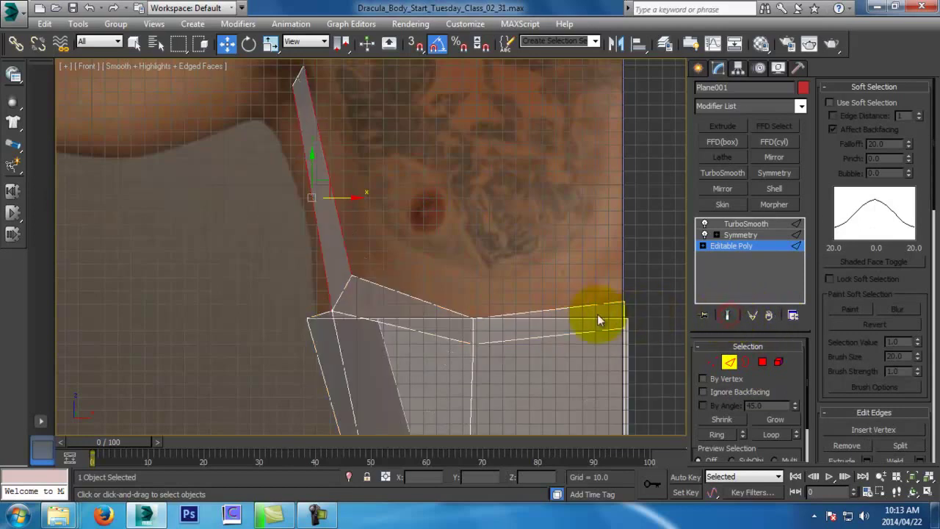
{"action": "key", "text": "p"}
{"action": "middle_click_drag", "start_coordinate": [533, 316], "coordinate": [401, 276], "text": "alt"}
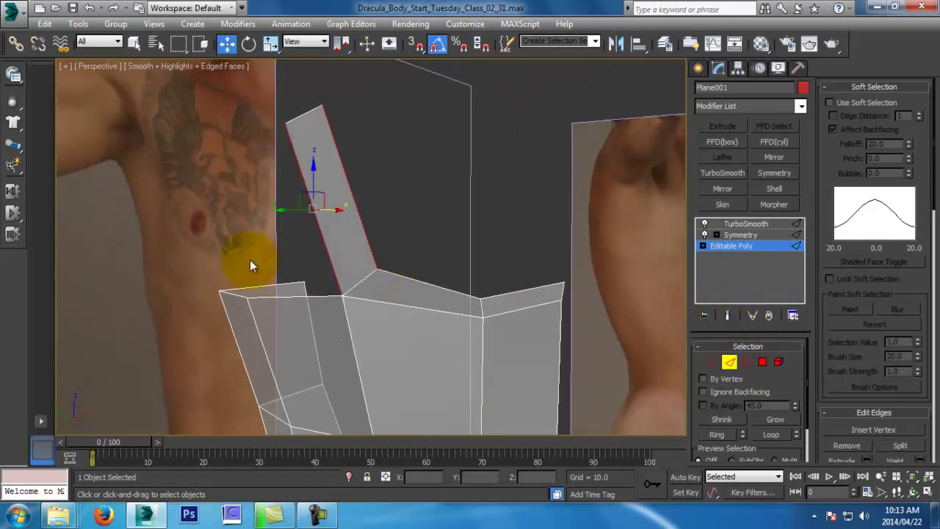
{"action": "left_click_drag", "start_coordinate": [928, 403], "coordinate": [924, 349]}
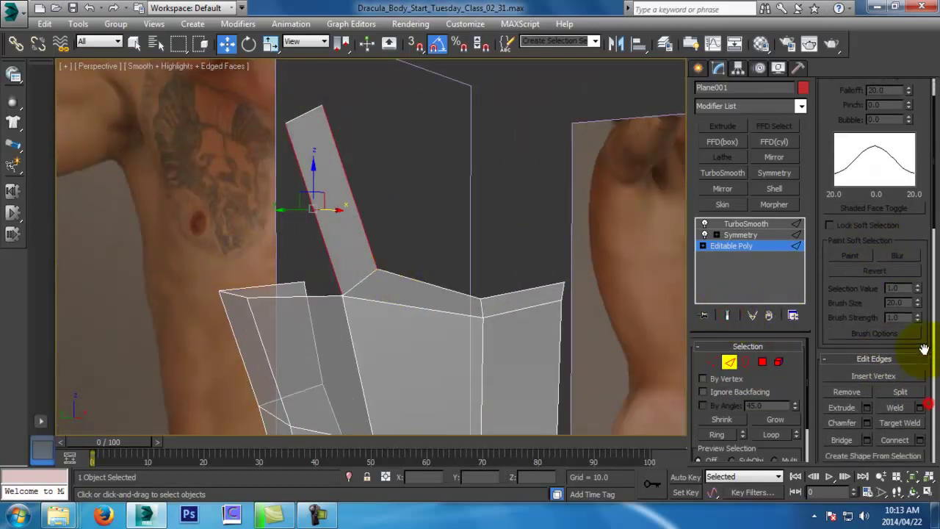
{"action": "left_click", "coordinate": [896, 440]}
{"action": "middle_click_drag", "start_coordinate": [500, 408], "coordinate": [327, 388], "text": "alt"}
Adjust the side strip's new cross edge and top edge in the front view to follow the reference's outline below the armpit
{"action": "key", "text": "f"}
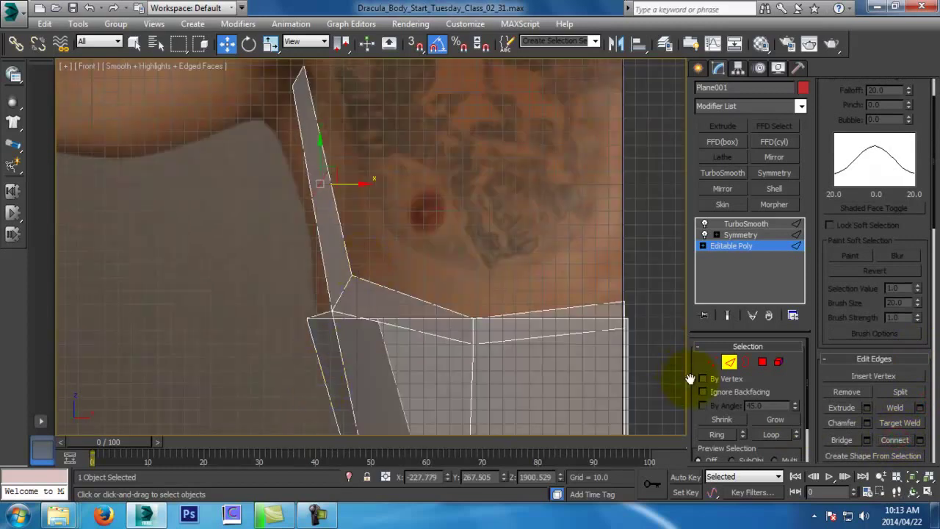
{"action": "left_click", "coordinate": [727, 319]}
{"action": "middle_click_drag", "start_coordinate": [447, 183], "coordinate": [441, 213]}
{"action": "left_click_drag", "start_coordinate": [352, 213], "coordinate": [331, 191]}
{"action": "left_click_drag", "start_coordinate": [296, 105], "coordinate": [309, 94]}
{"action": "scroll", "coordinate": [386, 179], "scroll_direction": "down", "scroll_amount": 4}
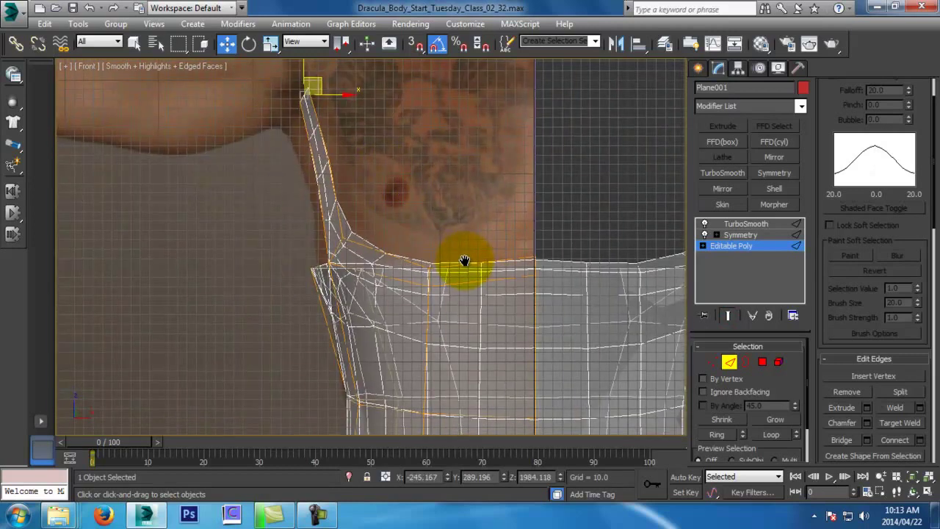
Select the front rim edges beside the side strip and extrude them upwards over the chest in the left view
{"action": "key", "text": "p"}
{"action": "middle_click_drag", "start_coordinate": [467, 264], "coordinate": [569, 282], "text": "alt"}
{"action": "left_click", "coordinate": [727, 316]}
{"action": "middle_click_drag", "start_coordinate": [367, 210], "coordinate": [299, 217], "text": "alt"}
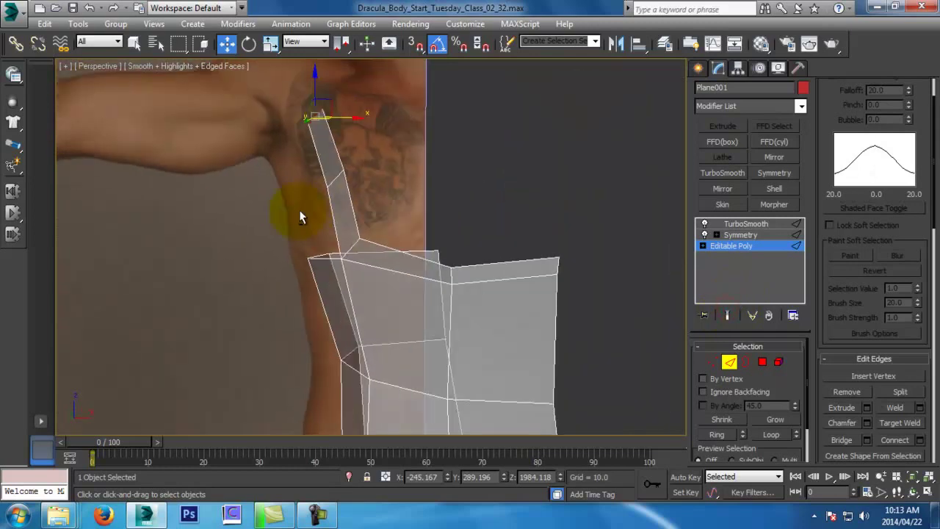
{"action": "left_click", "coordinate": [507, 261]}
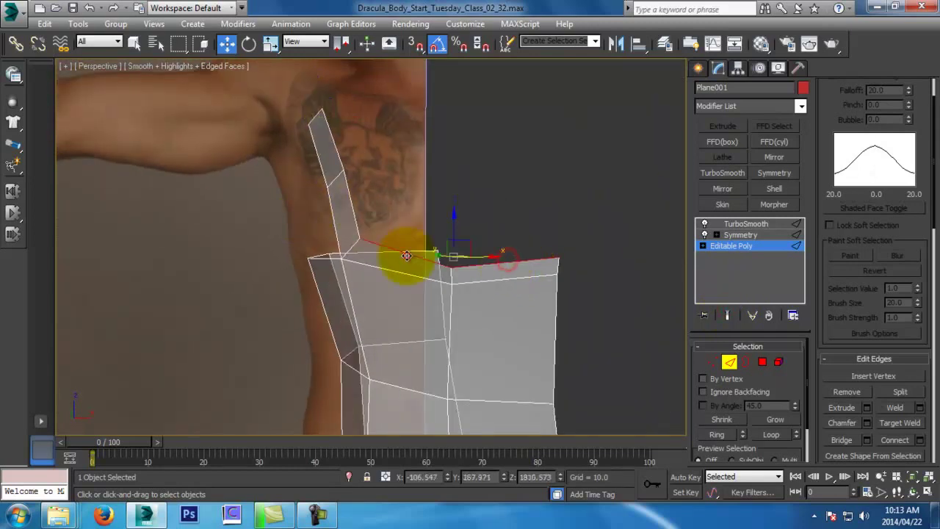
{"action": "key", "text": "l"}
{"action": "left_click_drag", "start_coordinate": [499, 262], "coordinate": [485, 154], "text": "shift"}
Target Weld the rear top vertex of the extruded chest section to the side strip's middle vertex
{"action": "left_click", "coordinate": [712, 361]}
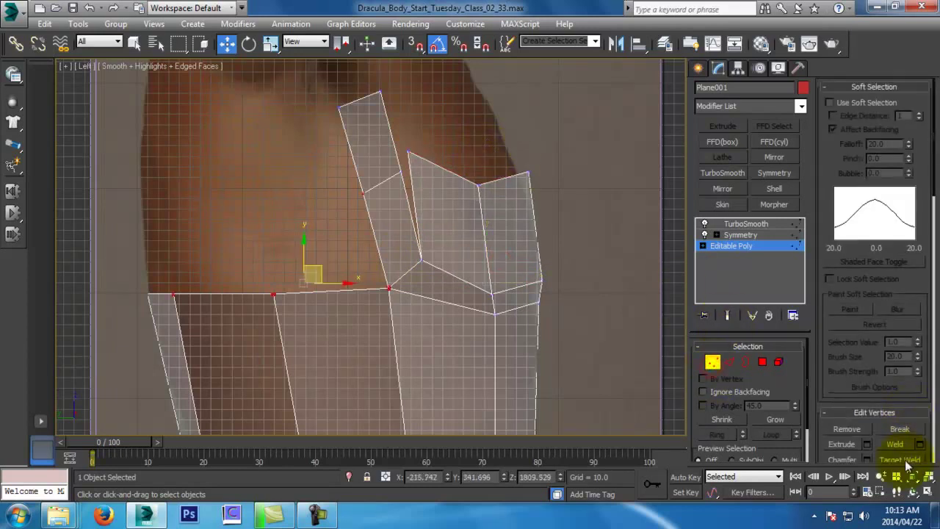
{"action": "left_click", "coordinate": [902, 460]}
{"action": "left_click", "coordinate": [408, 155]}
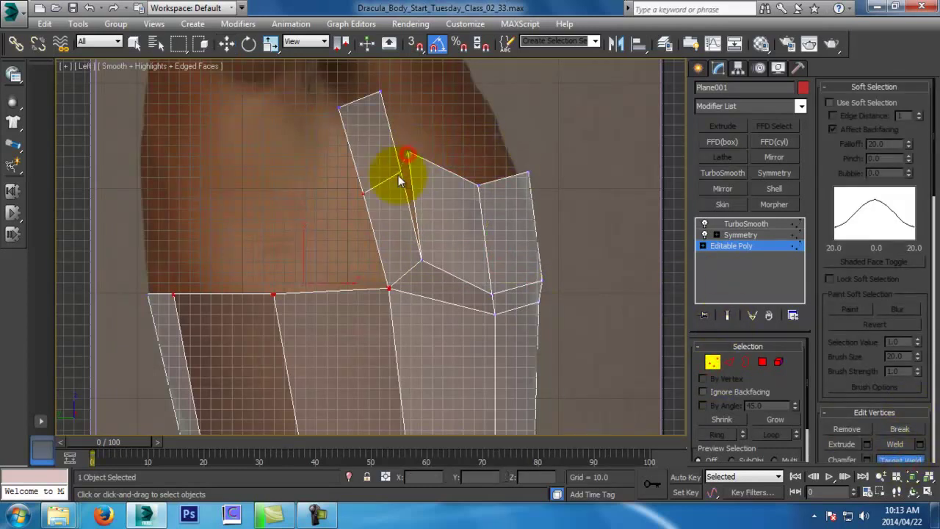
{"action": "left_click", "coordinate": [400, 172]}
Extrude the chest section's top edges further up to the upper chest in the left view
{"action": "left_click", "coordinate": [729, 361]}
{"action": "left_click", "coordinate": [463, 176]}
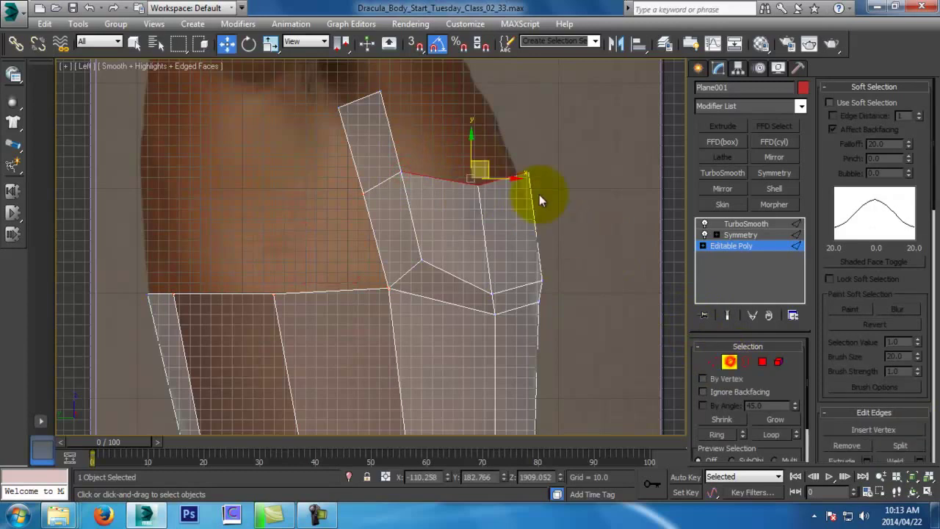
{"action": "left_click_drag", "start_coordinate": [482, 165], "coordinate": [455, 45]}
Target Weld the extruded chest section's rear top vertex to the adjoining top vertex of the side strip in the left view
{"action": "left_click", "coordinate": [712, 362]}
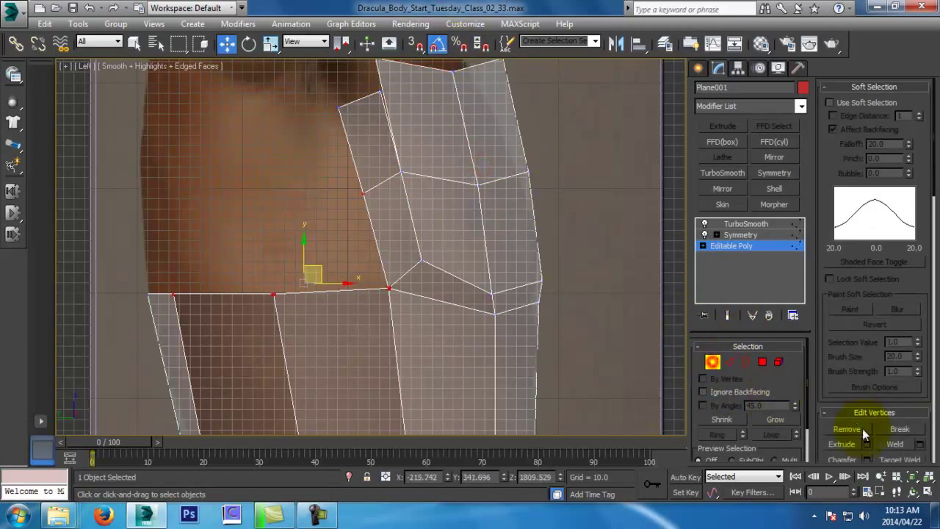
{"action": "left_click", "coordinate": [900, 459]}
{"action": "middle_click_drag", "start_coordinate": [395, 152], "coordinate": [404, 269]}
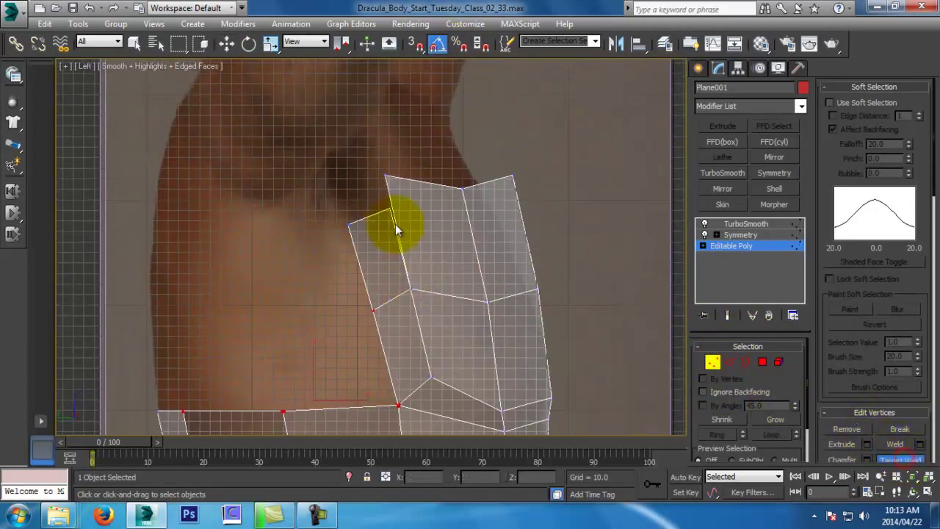
{"action": "left_click", "coordinate": [381, 177]}
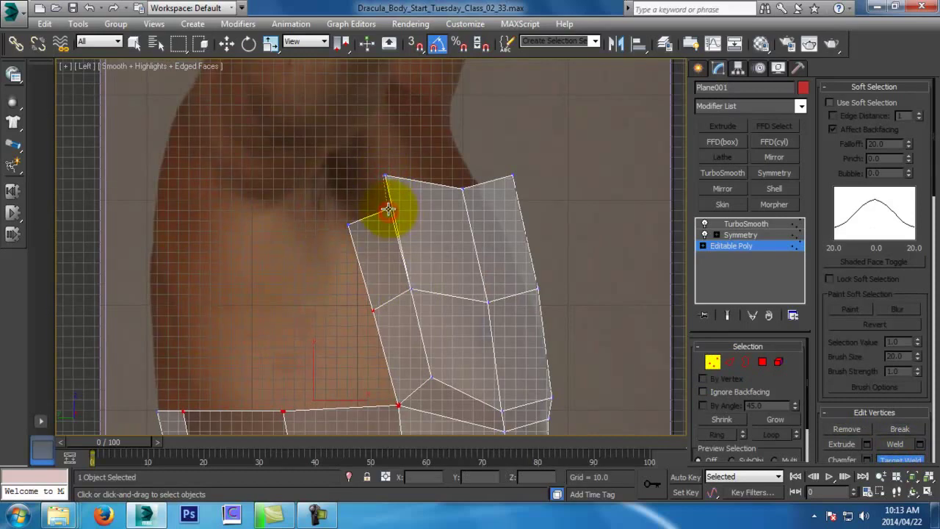
{"action": "left_click", "coordinate": [387, 210]}
Reshape the chest's top edge in the front view, lowering the centre-line vertex and arching the edge over its middle vertex
{"action": "key", "text": "f"}
{"action": "middle_click_drag", "start_coordinate": [394, 223], "coordinate": [378, 305]}
{"action": "middle_click_drag", "start_coordinate": [372, 154], "coordinate": [373, 203]}
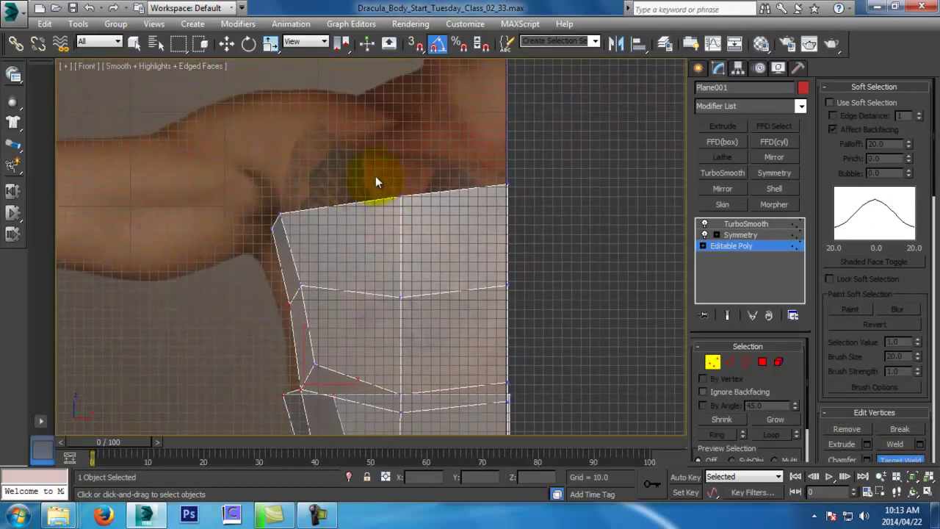
{"action": "key", "text": "w"}
{"action": "left_click_drag", "start_coordinate": [390, 176], "coordinate": [416, 207]}
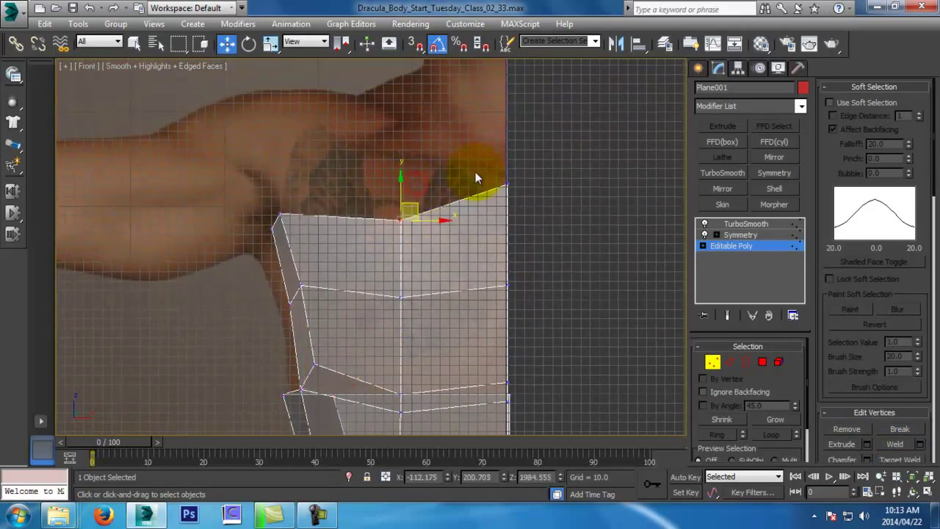
{"action": "left_click_drag", "start_coordinate": [518, 182], "coordinate": [526, 193]}
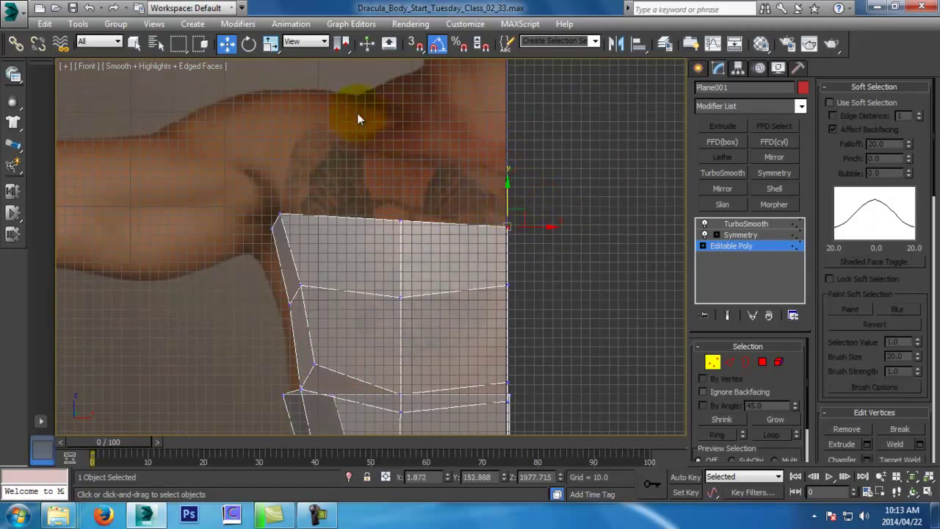
{"action": "left_click_drag", "start_coordinate": [400, 219], "coordinate": [400, 200]}
{"action": "left_click", "coordinate": [280, 212]}
Lower the middle and centre-line vertices of the row below the chest's top edge in the front view
{"action": "left_click", "coordinate": [400, 294]}
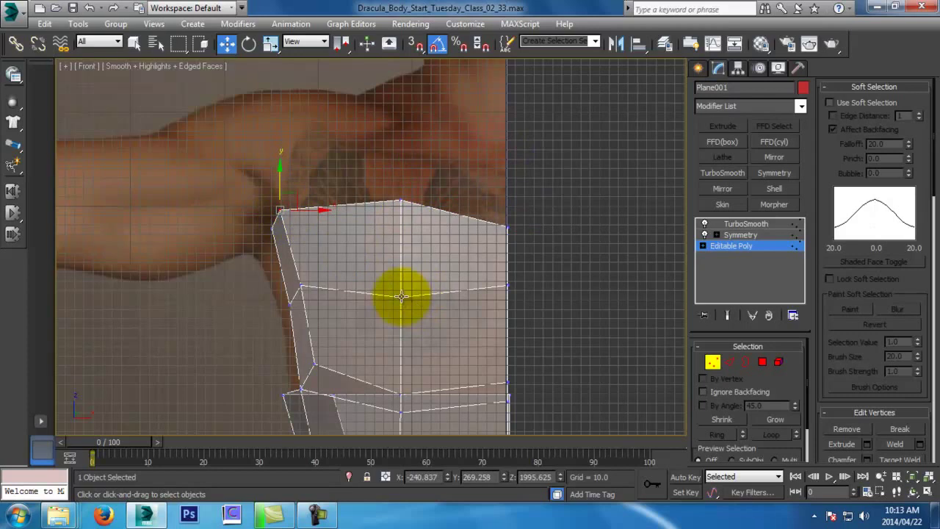
{"action": "left_click_drag", "start_coordinate": [457, 258], "coordinate": [453, 277]}
{"action": "middle_click_drag", "start_coordinate": [436, 225], "coordinate": [368, 235]}
{"action": "key", "text": "l"}
{"action": "scroll", "coordinate": [521, 338], "scroll_direction": "up", "scroll_amount": 1}
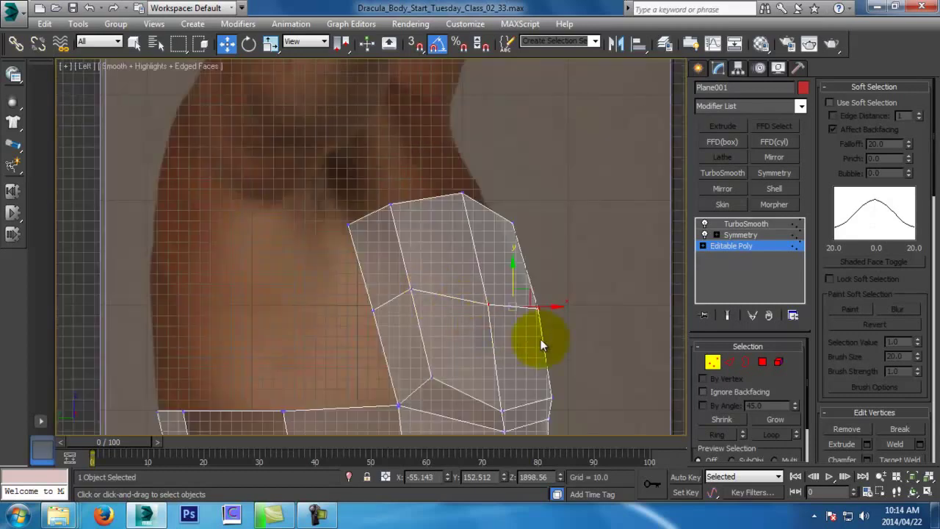
Show the smoothed end result, fit the upper chest's front vertices to the reference profile in the left view, and save the scene
{"action": "middle_click_drag", "start_coordinate": [522, 342], "coordinate": [501, 310]}
{"action": "left_click", "coordinate": [728, 316]}
{"action": "left_click_drag", "start_coordinate": [516, 275], "coordinate": [526, 275]}
{"action": "key", "text": "ctrl+s"}
{"action": "middle_click_drag", "start_coordinate": [537, 256], "coordinate": [537, 252]}
{"action": "left_click_drag", "start_coordinate": [563, 140], "coordinate": [435, 206]}
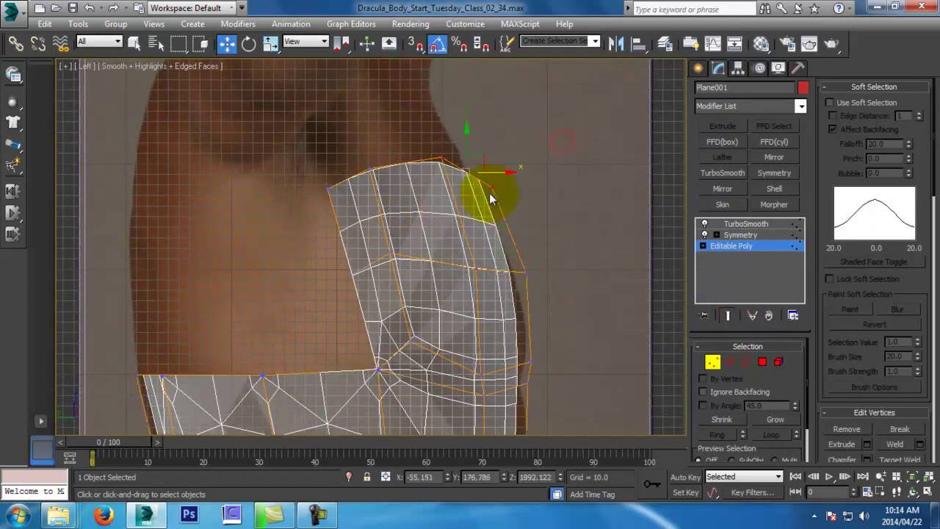
{"action": "left_click_drag", "start_coordinate": [504, 176], "coordinate": [493, 176]}
Pull the lower chest's front vertices forward in the left view and adjust the side strip's top vertex near the armpit in the front view
{"action": "middle_click_drag", "start_coordinate": [542, 309], "coordinate": [538, 213]}
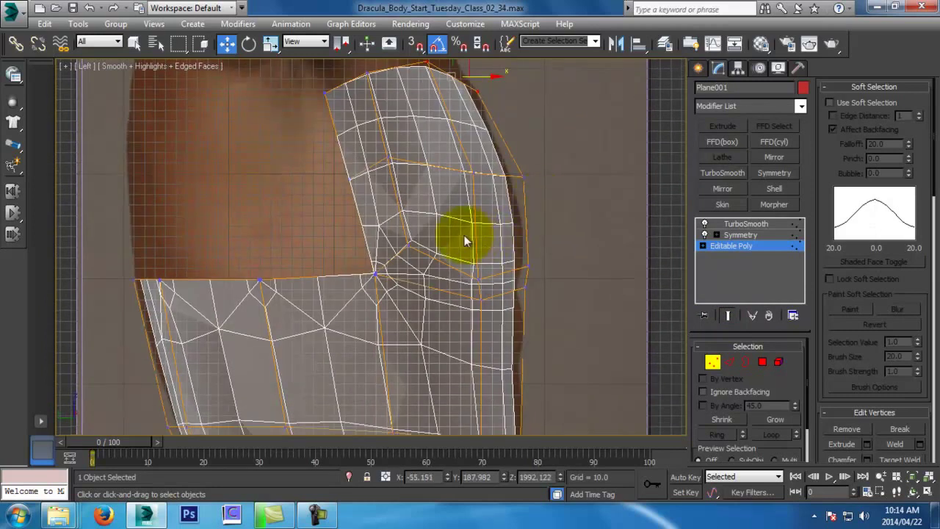
{"action": "left_click_drag", "start_coordinate": [508, 286], "coordinate": [509, 287]}
{"action": "left_click_drag", "start_coordinate": [519, 249], "coordinate": [542, 269], "text": "ctrl"}
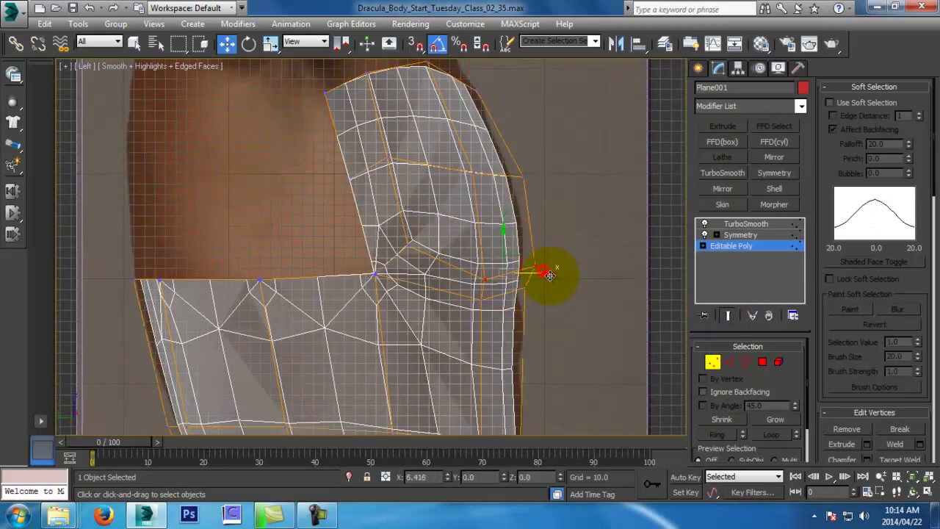
{"action": "left_click_drag", "start_coordinate": [451, 149], "coordinate": [513, 174]}
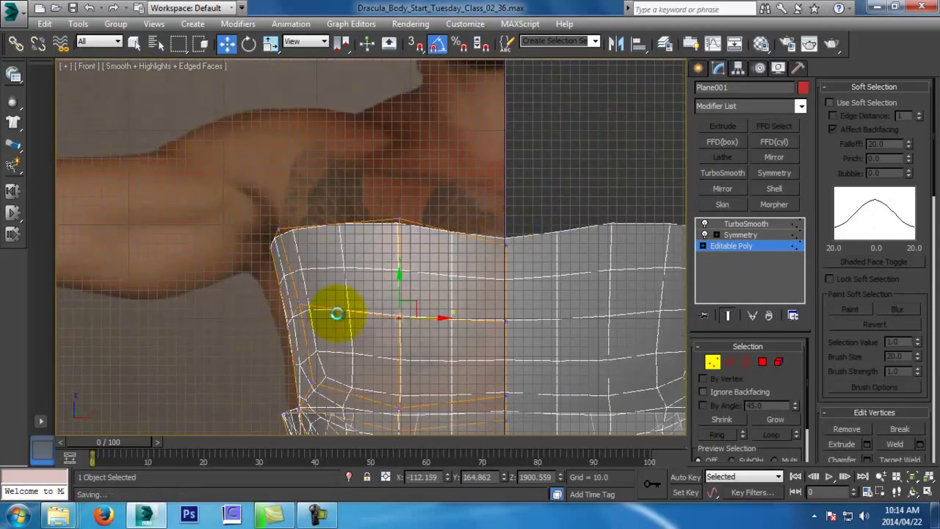
{"action": "left_click_drag", "start_coordinate": [274, 196], "coordinate": [314, 220]}
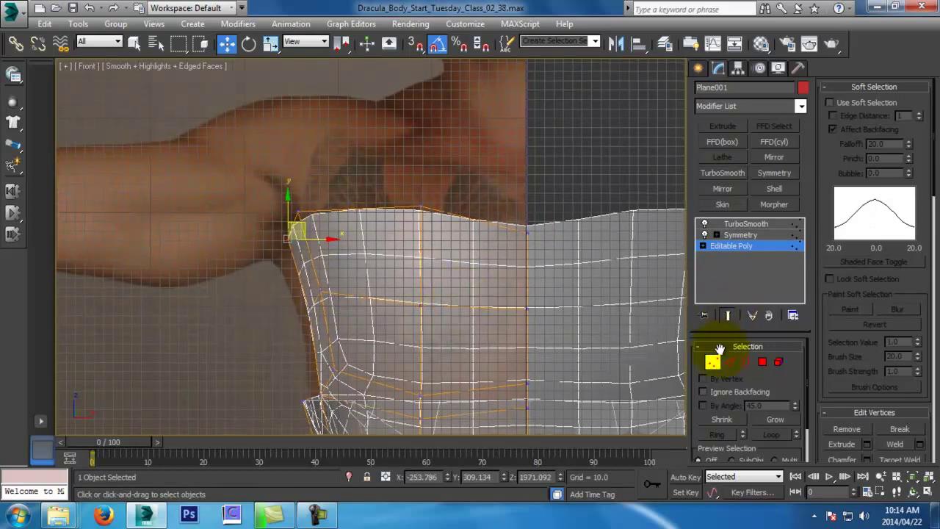
Select the chest's top edges, hide the smoothed end result, and extrude the edges upwards in the front view
{"action": "left_click", "coordinate": [732, 366]}
{"action": "left_click", "coordinate": [396, 216]}
{"action": "left_click", "coordinate": [727, 316]}
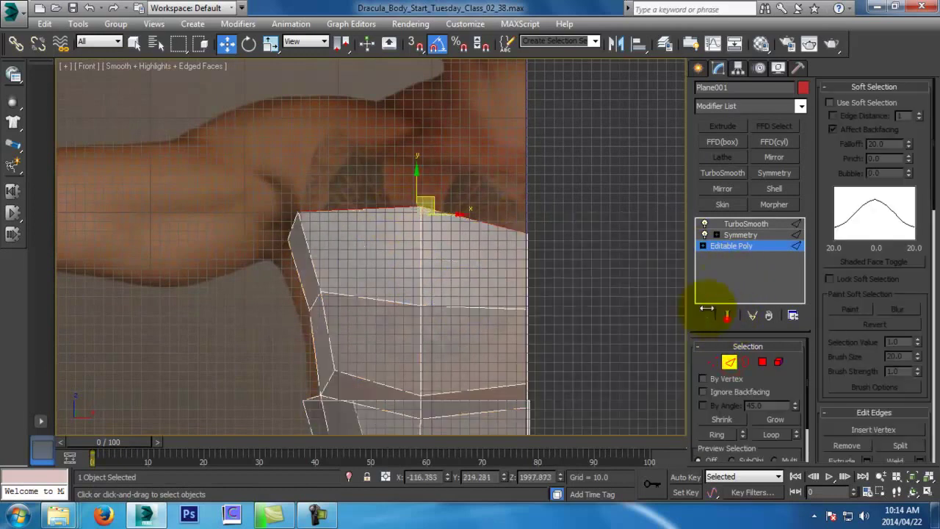
{"action": "left_click_drag", "start_coordinate": [417, 185], "coordinate": [415, 136]}
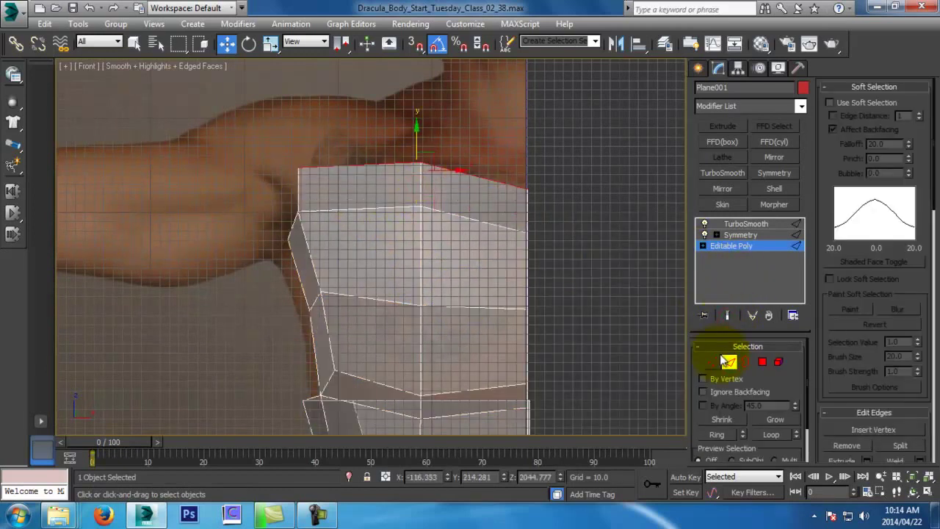
Reposition the new top row's vertices in the front view, bringing the outer one up and inwards towards the base of the neck
{"action": "left_click", "coordinate": [716, 360]}
{"action": "left_click_drag", "start_coordinate": [550, 215], "coordinate": [549, 213]}
{"action": "left_click", "coordinate": [421, 163]}
{"action": "left_click_drag", "start_coordinate": [431, 163], "coordinate": [454, 142]}
{"action": "left_click_drag", "start_coordinate": [409, 187], "coordinate": [456, 194]}
{"action": "left_click_drag", "start_coordinate": [433, 156], "coordinate": [452, 153]}
{"action": "left_click_drag", "start_coordinate": [316, 179], "coordinate": [317, 180]}
{"action": "left_click_drag", "start_coordinate": [312, 156], "coordinate": [430, 120]}
{"action": "left_click_drag", "start_coordinate": [430, 173], "coordinate": [470, 139]}
Move the new top row's vertices backwards in the left view to follow the reference's upper chest profile
{"action": "middle_click_drag", "start_coordinate": [519, 222], "coordinate": [517, 212]}
{"action": "key", "text": "l"}
{"action": "middle_click_drag", "start_coordinate": [506, 172], "coordinate": [544, 338]}
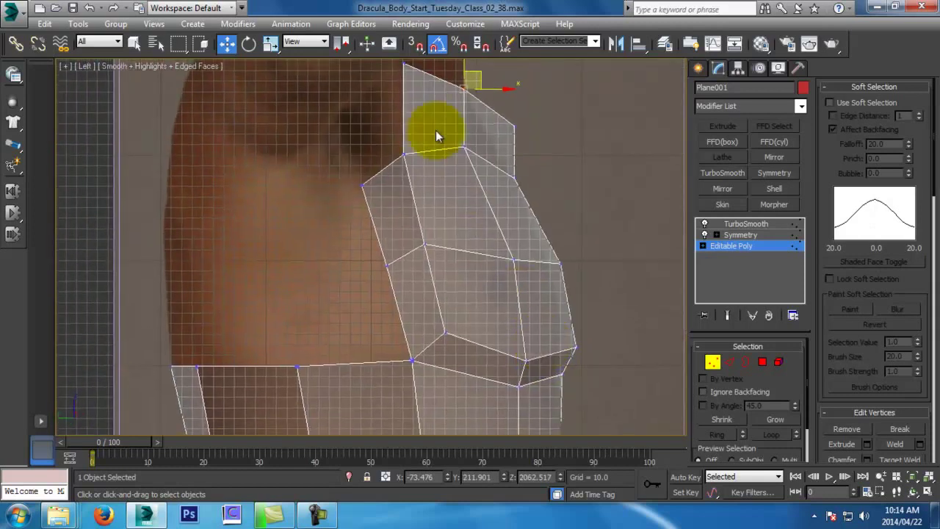
{"action": "middle_click_drag", "start_coordinate": [466, 183], "coordinate": [492, 268]}
{"action": "left_click_drag", "start_coordinate": [395, 121], "coordinate": [422, 148]}
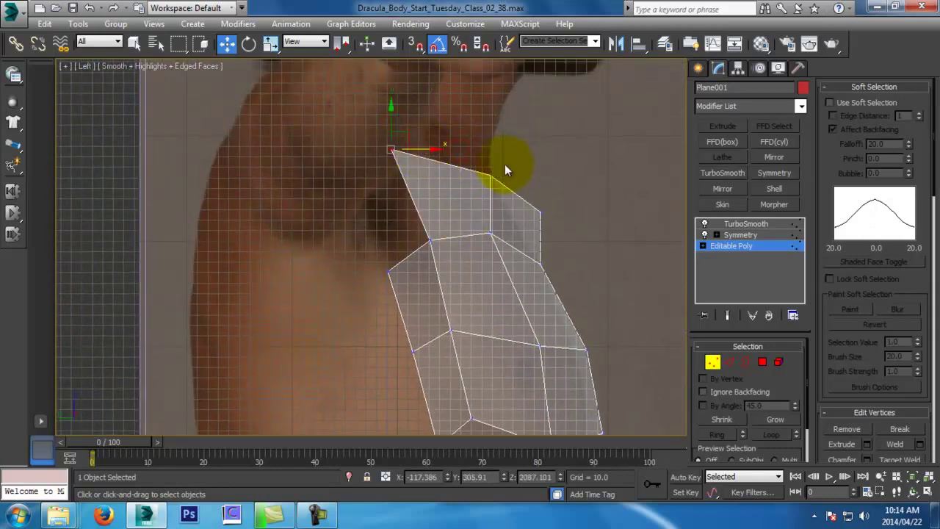
{"action": "left_click_drag", "start_coordinate": [506, 174], "coordinate": [481, 172]}
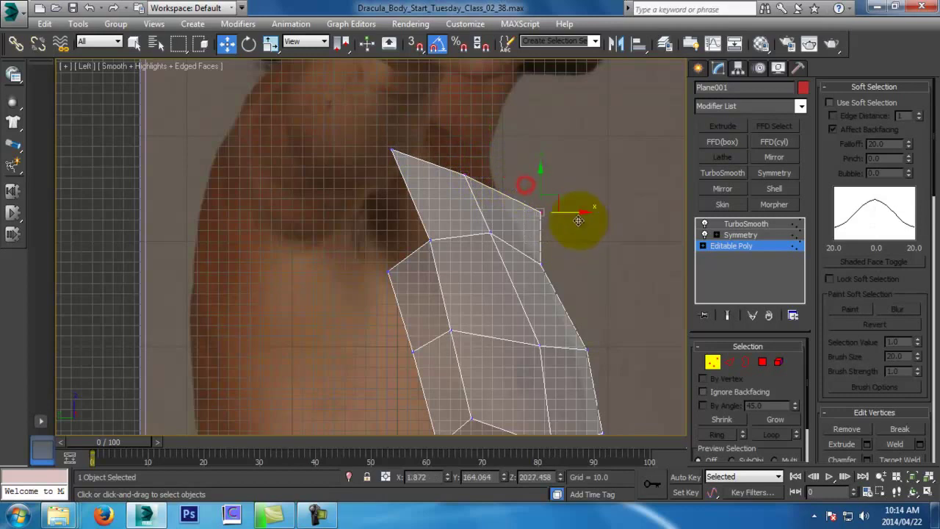
{"action": "middle_click_drag", "start_coordinate": [566, 311], "coordinate": [561, 204]}
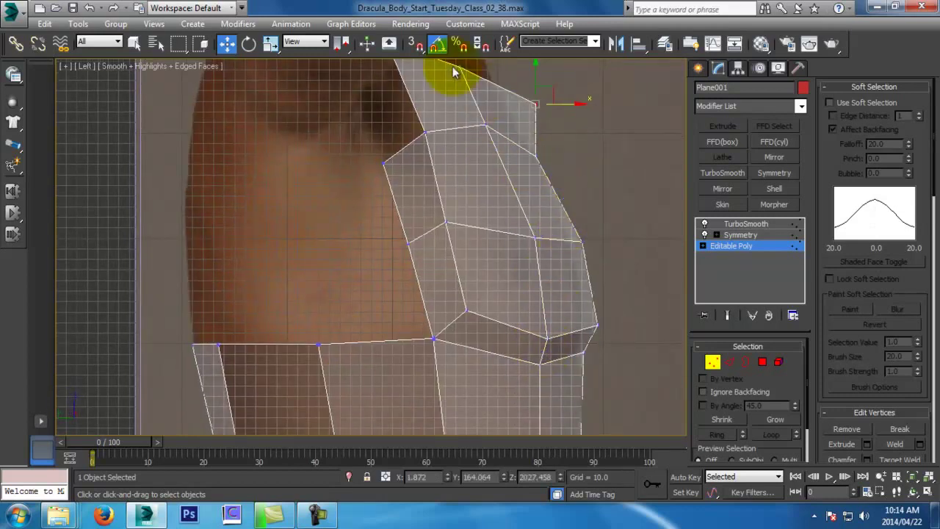
{"action": "middle_click_drag", "start_coordinate": [581, 131], "coordinate": [574, 185]}
{"action": "left_click_drag", "start_coordinate": [574, 185], "coordinate": [541, 182]}
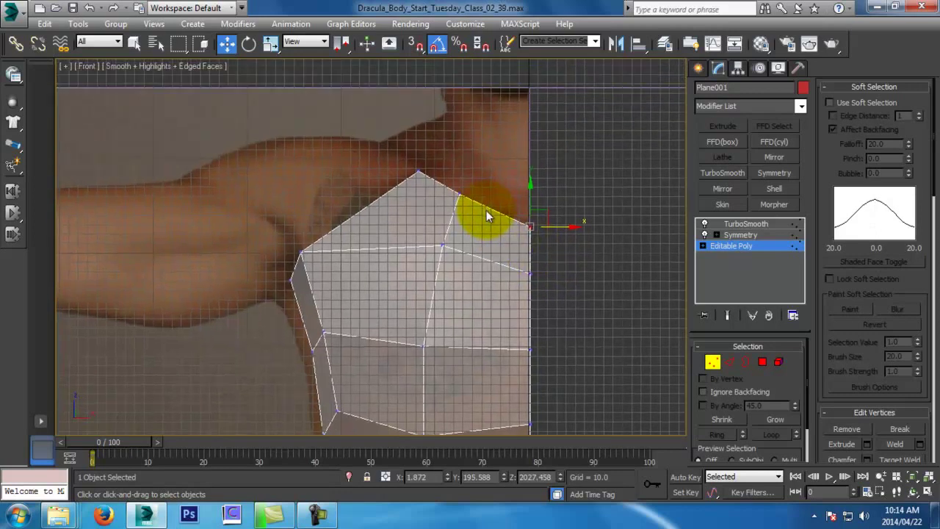
Check the chest in perspective and move the outermost top vertex outwards towards the shoulder
{"action": "key", "text": "p"}
{"action": "middle_click_drag", "start_coordinate": [491, 210], "coordinate": [499, 265], "text": "alt"}
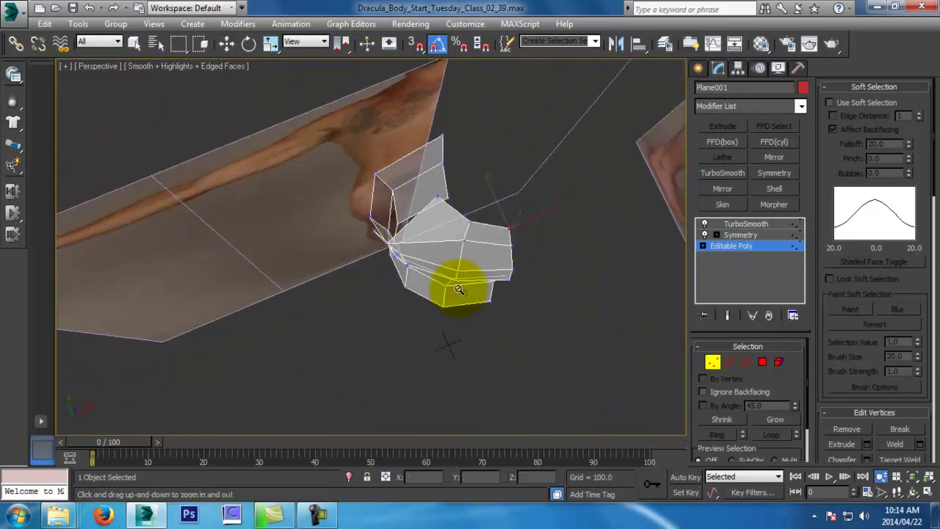
{"action": "middle_click_drag", "start_coordinate": [451, 279], "coordinate": [446, 267], "text": "alt"}
{"action": "key", "text": "w"}
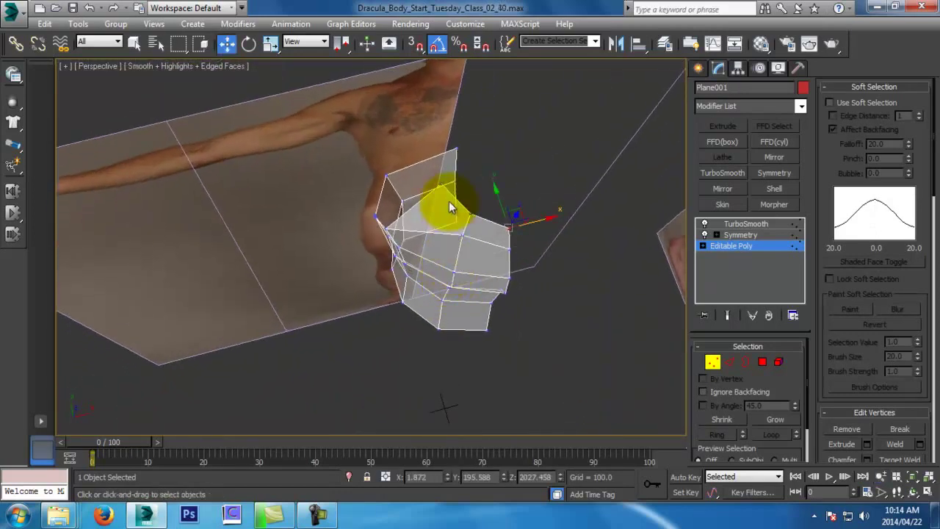
{"action": "middle_click_drag", "start_coordinate": [447, 203], "coordinate": [441, 210], "text": "alt"}
{"action": "left_click_drag", "start_coordinate": [427, 170], "coordinate": [461, 198]}
{"action": "middle_click_drag", "start_coordinate": [488, 319], "coordinate": [450, 213], "text": "alt"}
{"action": "key", "text": "f"}
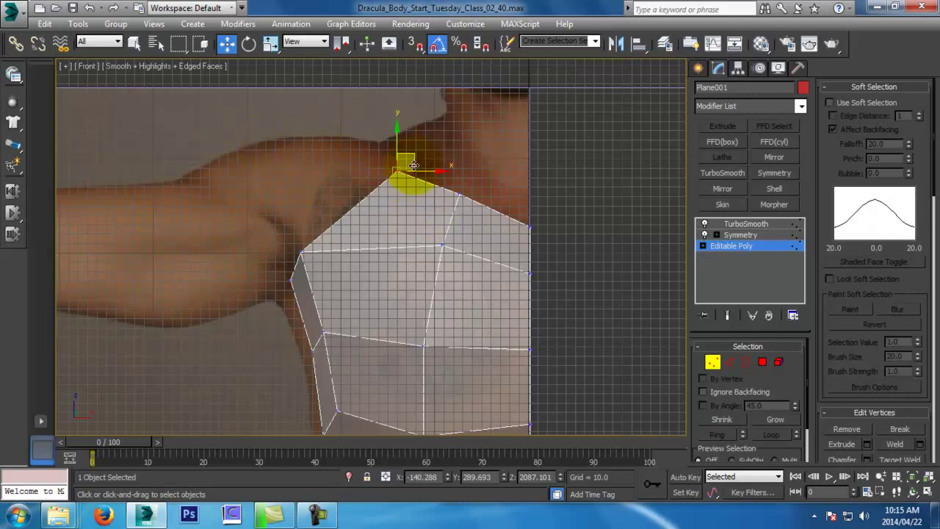
Lower the middle and centre-line vertices of the row beneath the top edge in the front view
{"action": "middle_click_drag", "start_coordinate": [253, 179], "coordinate": [357, 201]}
{"action": "scroll", "coordinate": [368, 209], "scroll_direction": "down", "scroll_amount": 2}
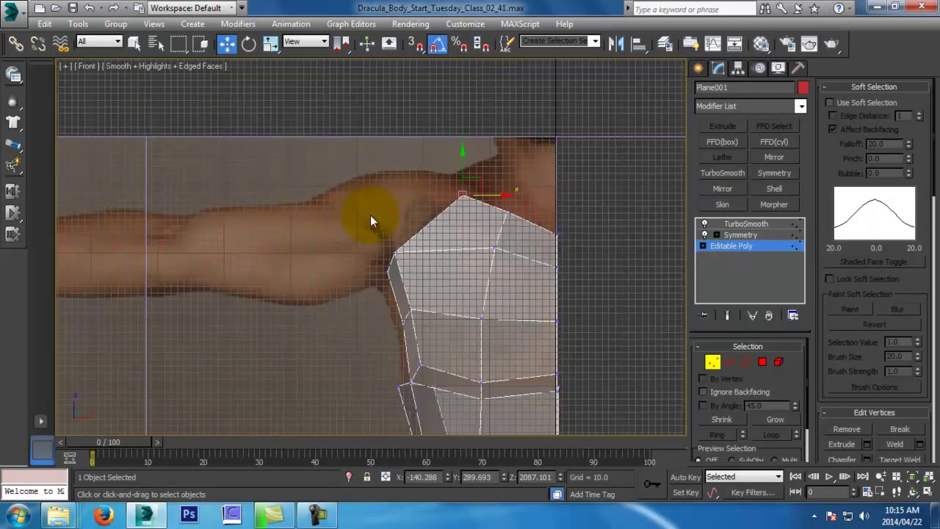
{"action": "middle_click_drag", "start_coordinate": [366, 328], "coordinate": [355, 301]}
{"action": "scroll", "coordinate": [422, 186], "scroll_direction": "up", "scroll_amount": 3}
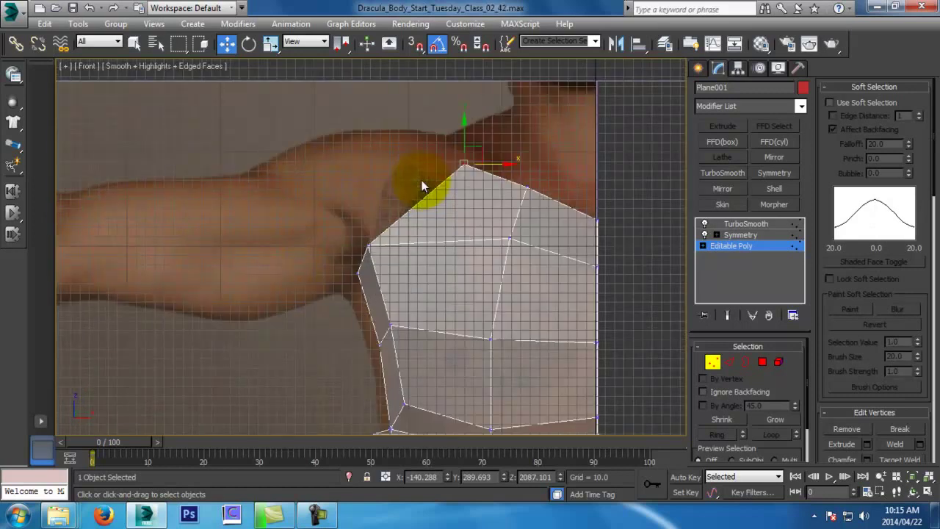
{"action": "left_click", "coordinate": [511, 239]}
{"action": "left_click_drag", "start_coordinate": [518, 223], "coordinate": [598, 276]}
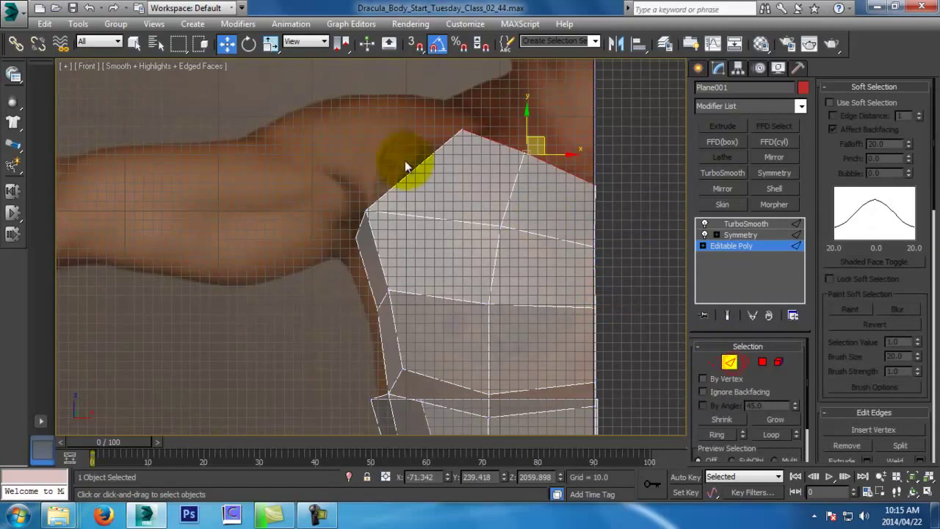
Select the three upright edges of the uppermost chest section and Connect them with a new cross edge loop
{"action": "left_click", "coordinate": [406, 163]}
{"action": "left_click", "coordinate": [508, 200]}
{"action": "left_click", "coordinate": [590, 221]}
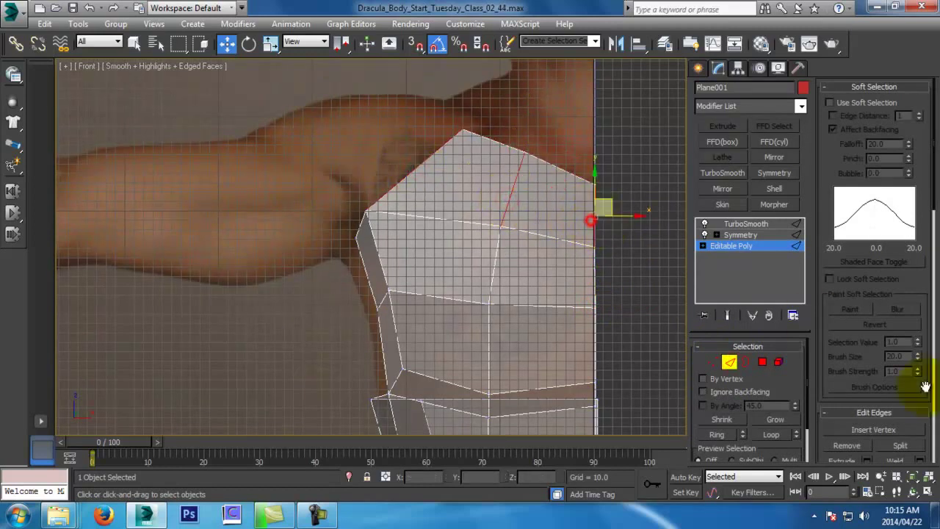
{"action": "left_click_drag", "start_coordinate": [928, 430], "coordinate": [929, 338]}
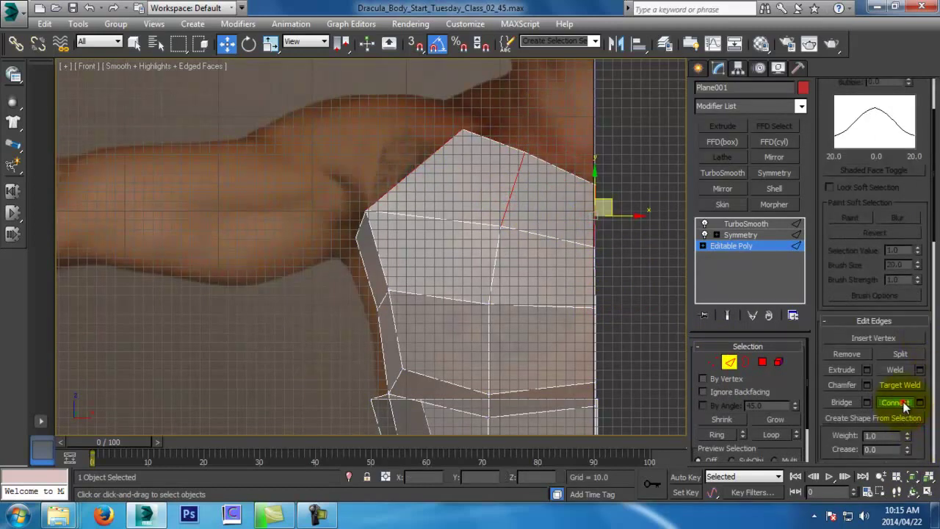
{"action": "left_click", "coordinate": [905, 405]}
Show the smoothed end result and move the upper chest's front vertices, including the new loop's, onto the reference profile in the left view
{"action": "middle_click_drag", "start_coordinate": [511, 206], "coordinate": [458, 195]}
{"action": "key", "text": "l"}
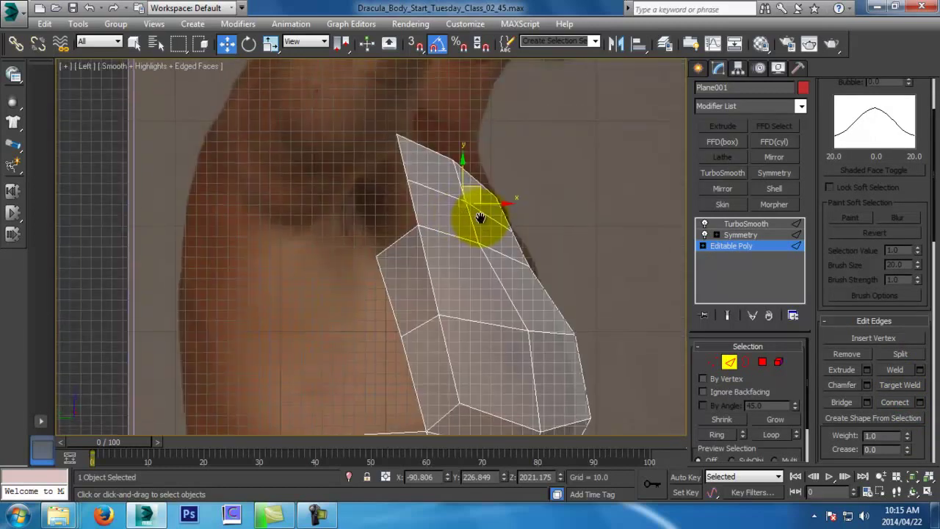
{"action": "left_click", "coordinate": [713, 364]}
{"action": "middle_click_drag", "start_coordinate": [502, 234], "coordinate": [497, 225]}
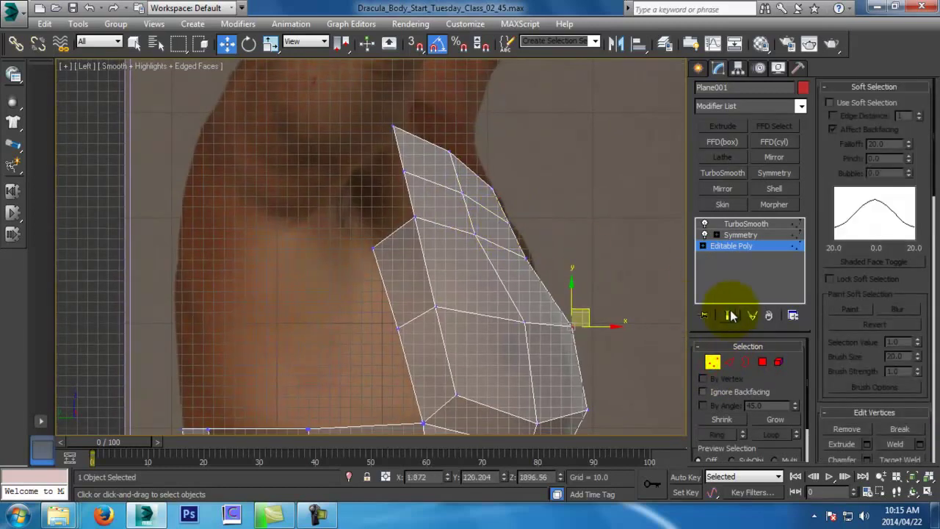
{"action": "left_click", "coordinate": [729, 315]}
{"action": "scroll", "coordinate": [615, 248], "scroll_direction": "up", "scroll_amount": 2}
{"action": "mouse_move", "coordinate": [519, 254]}
{"action": "left_mouse_down"}
{"action": "mouse_move", "coordinate": [528, 253]}
{"action": "mouse_move", "coordinate": [528, 267]}
{"action": "left_mouse_up"}
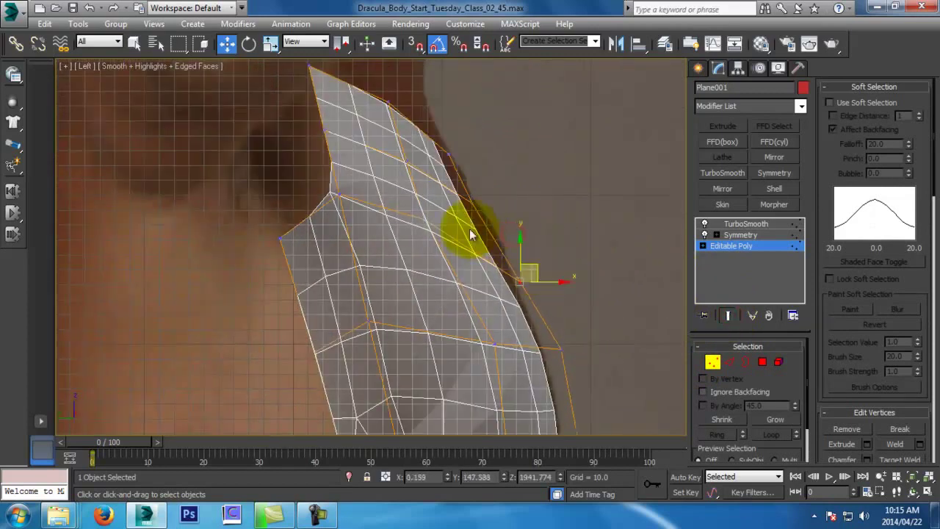
{"action": "left_click", "coordinate": [424, 217]}
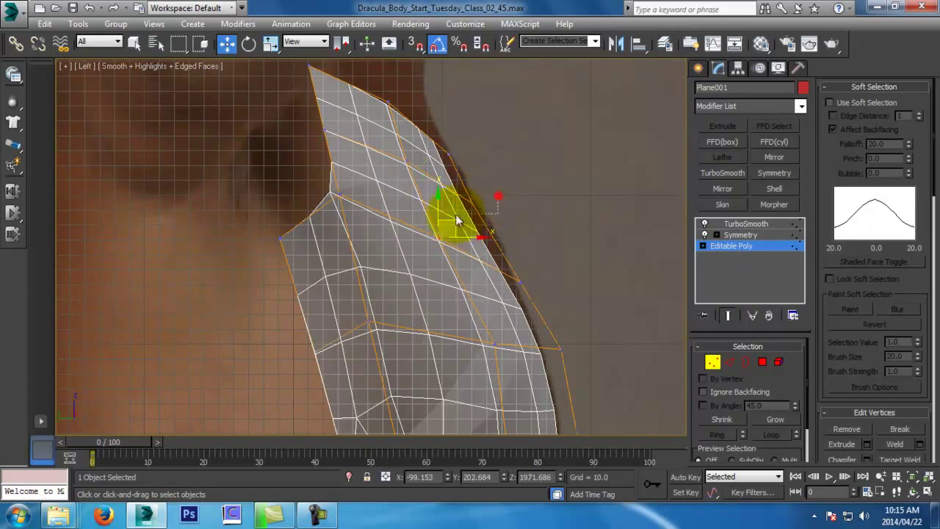
{"action": "left_click", "coordinate": [488, 192]}
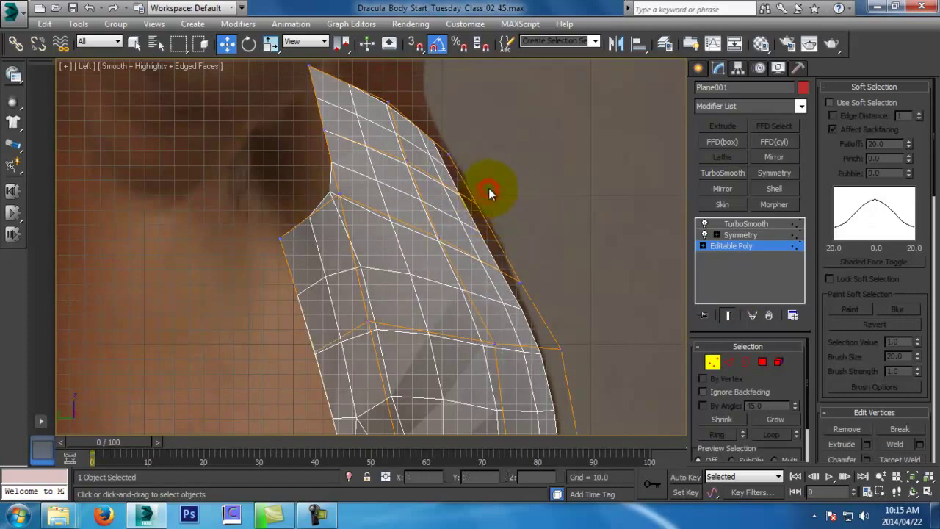
{"action": "left_click", "coordinate": [473, 201]}
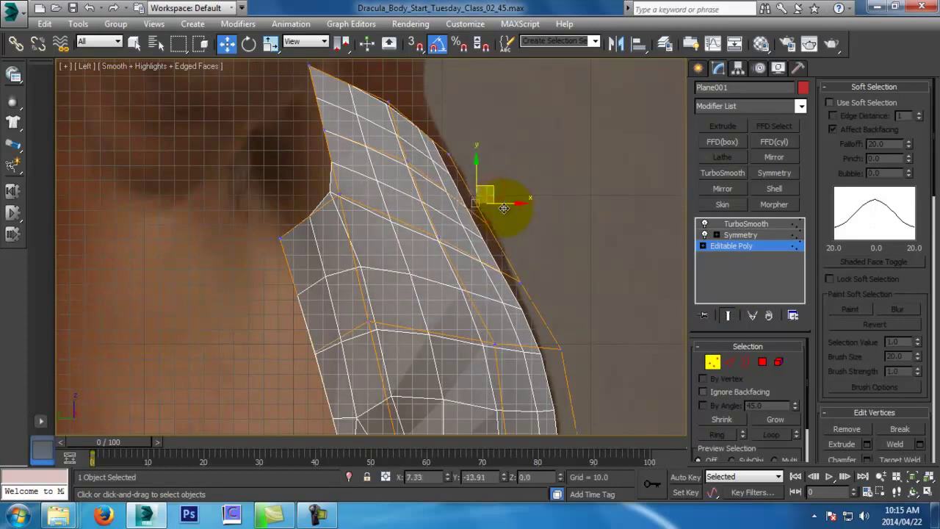
Nudge the chest-peak row's front vertices along the side profile, and select its middle vertex for checking in the front view
{"action": "middle_click_drag", "start_coordinate": [524, 272], "coordinate": [515, 240]}
{"action": "left_click", "coordinate": [549, 316]}
{"action": "left_click_drag", "start_coordinate": [576, 317], "coordinate": [574, 316]}
{"action": "left_click_drag", "start_coordinate": [466, 291], "coordinate": [504, 309]}
{"action": "key", "text": "f"}
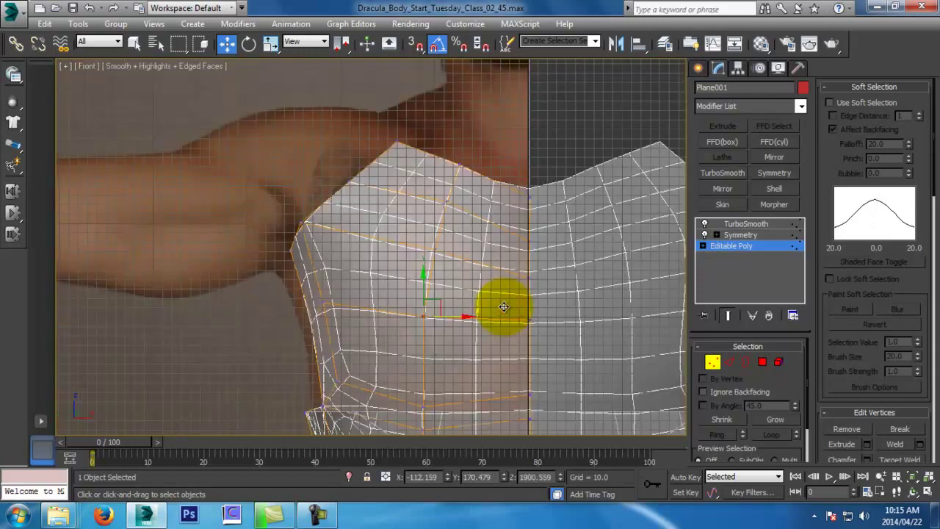
Move the shoulder-side vertices of the chest's top edge inward along the front reference, and save the file incrementally
{"action": "left_click", "coordinate": [363, 177]}
{"action": "left_click_drag", "start_coordinate": [365, 177], "coordinate": [415, 149]}
{"action": "left_click_drag", "start_coordinate": [409, 131], "coordinate": [424, 135]}
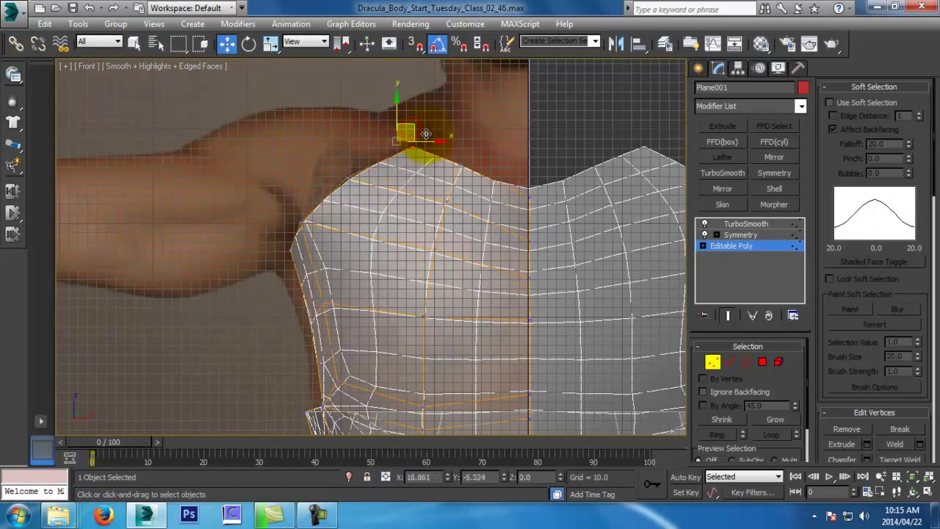
{"action": "left_click_drag", "start_coordinate": [446, 176], "coordinate": [461, 162]}
{"action": "key", "text": "ctrl+s"}
{"action": "left_click", "coordinate": [485, 195]}
{"action": "middle_click_drag", "start_coordinate": [567, 206], "coordinate": [536, 204]}
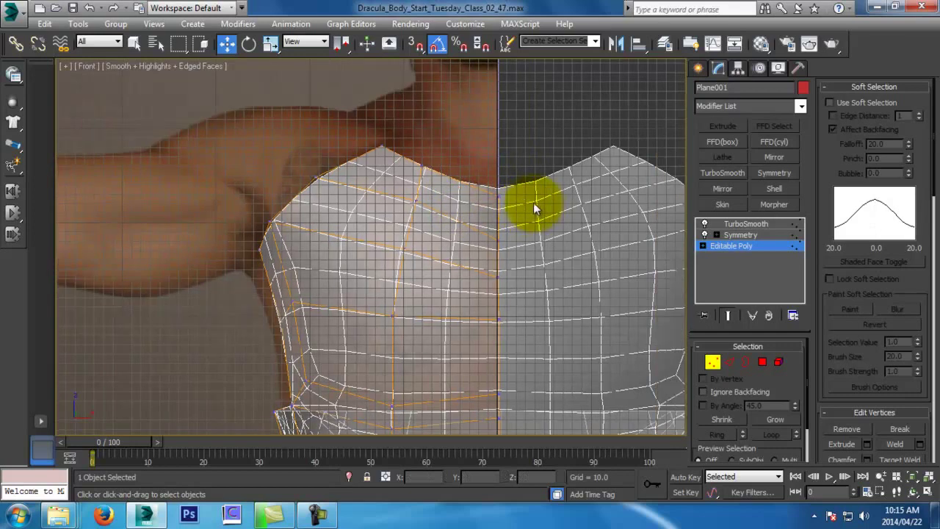
Select the middle-column vertices of the upper chest, checking the base cage, and move them about 17.5 units outward along X
{"action": "scroll", "coordinate": [531, 202], "scroll_direction": "up", "scroll_amount": 2}
{"action": "scroll", "coordinate": [511, 218], "scroll_direction": "down", "scroll_amount": 3}
{"action": "middle_click_drag", "start_coordinate": [504, 283], "coordinate": [374, 238], "text": "alt"}
{"action": "middle_click_drag", "start_coordinate": [348, 343], "coordinate": [353, 303], "text": "alt"}
{"action": "middle_click_drag", "start_coordinate": [368, 270], "coordinate": [398, 266], "text": "alt"}
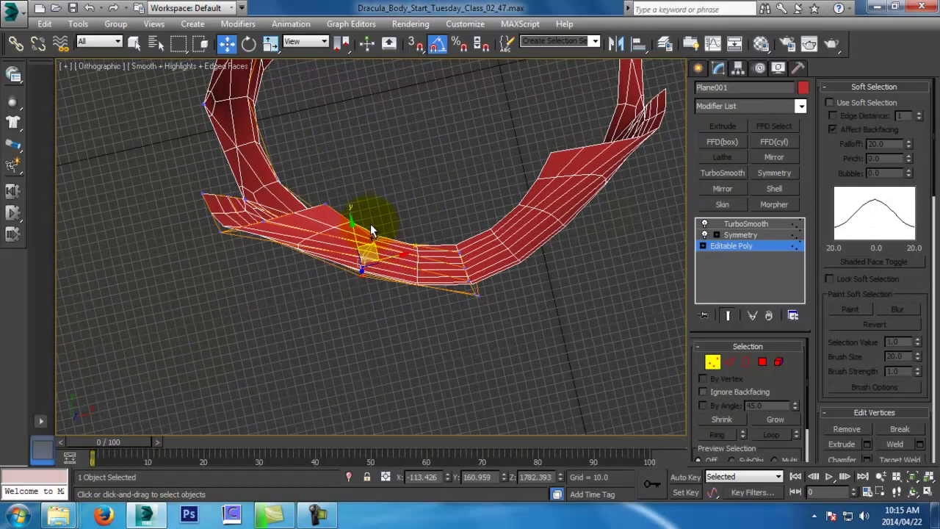
{"action": "middle_click_drag", "start_coordinate": [362, 231], "coordinate": [426, 220], "text": "alt"}
{"action": "left_click", "coordinate": [745, 314]}
{"action": "middle_click_drag", "start_coordinate": [388, 178], "coordinate": [504, 230], "text": "alt"}
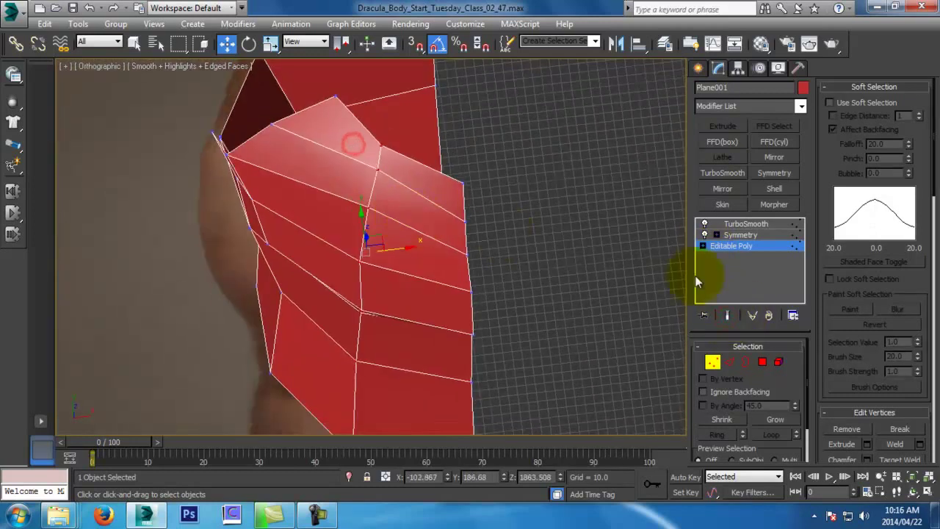
{"action": "left_click", "coordinate": [731, 316]}
{"action": "middle_click_drag", "start_coordinate": [518, 195], "coordinate": [500, 268], "text": "alt"}
{"action": "left_click_drag", "start_coordinate": [359, 211], "coordinate": [368, 230]}
{"action": "left_click_drag", "start_coordinate": [402, 265], "coordinate": [391, 267]}
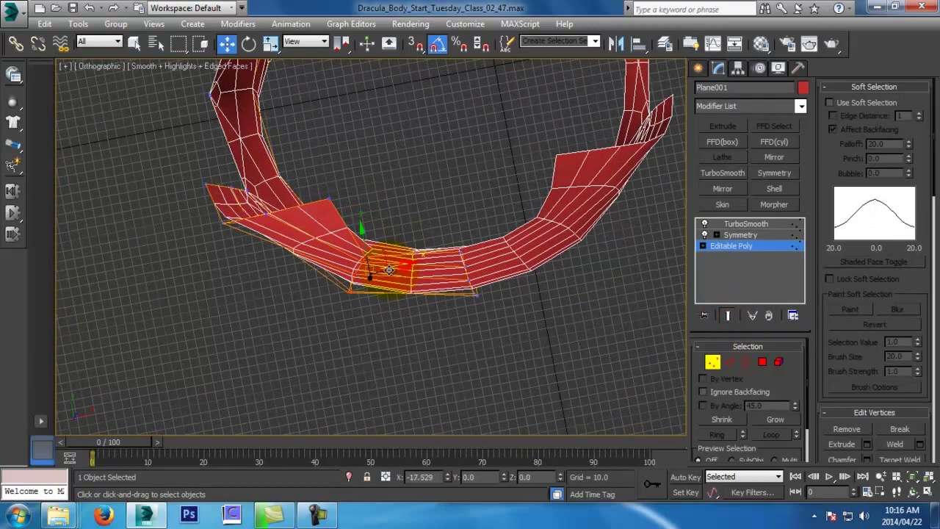
Nudge the middle-column vertices around and below the chest peak sideways to even out the smoothed curve
{"action": "middle_click_drag", "start_coordinate": [393, 267], "coordinate": [436, 165], "text": "alt"}
{"action": "middle_click_drag", "start_coordinate": [456, 249], "coordinate": [452, 73]}
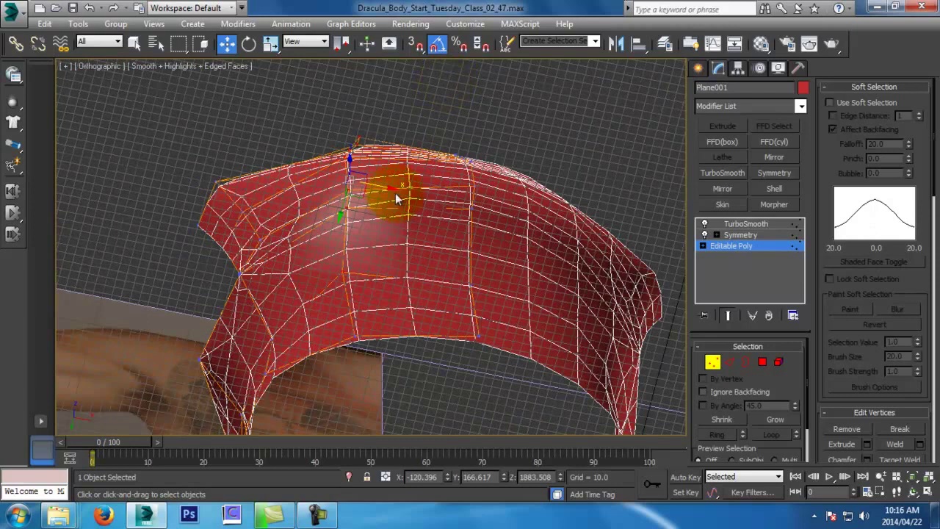
{"action": "left_click", "coordinate": [346, 193]}
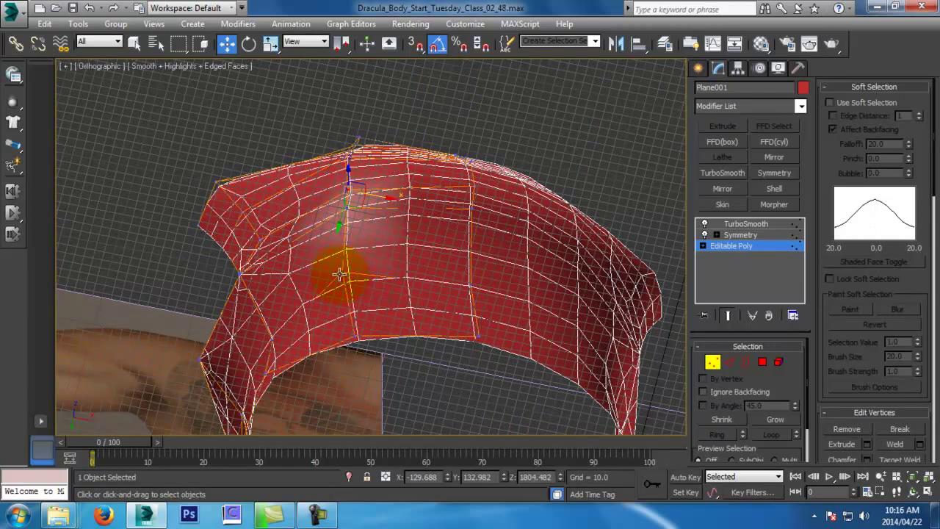
{"action": "left_click_drag", "start_coordinate": [370, 278], "coordinate": [379, 275]}
{"action": "middle_click_drag", "start_coordinate": [379, 275], "coordinate": [338, 171], "text": "alt"}
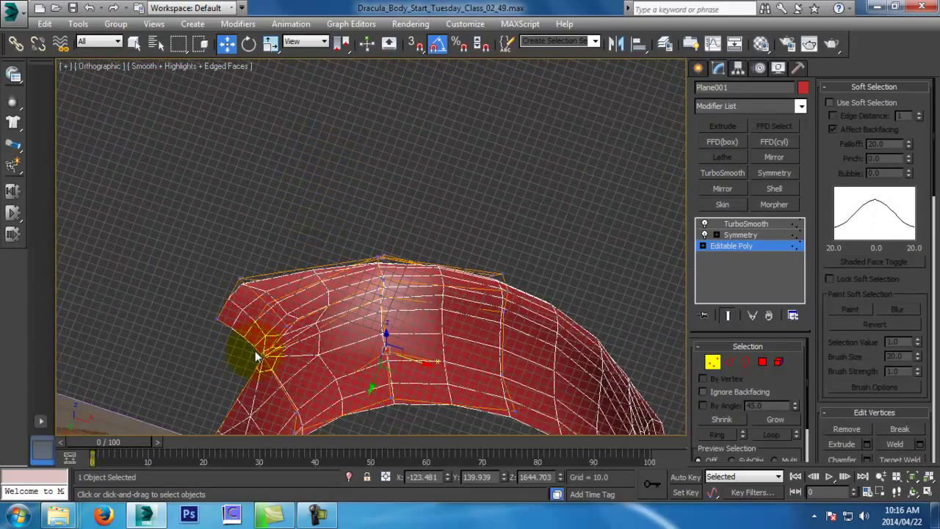
Move the armpit corner vertex inward toward the chest
{"action": "left_click", "coordinate": [278, 377]}
{"action": "left_click_drag", "start_coordinate": [282, 371], "coordinate": [294, 369]}
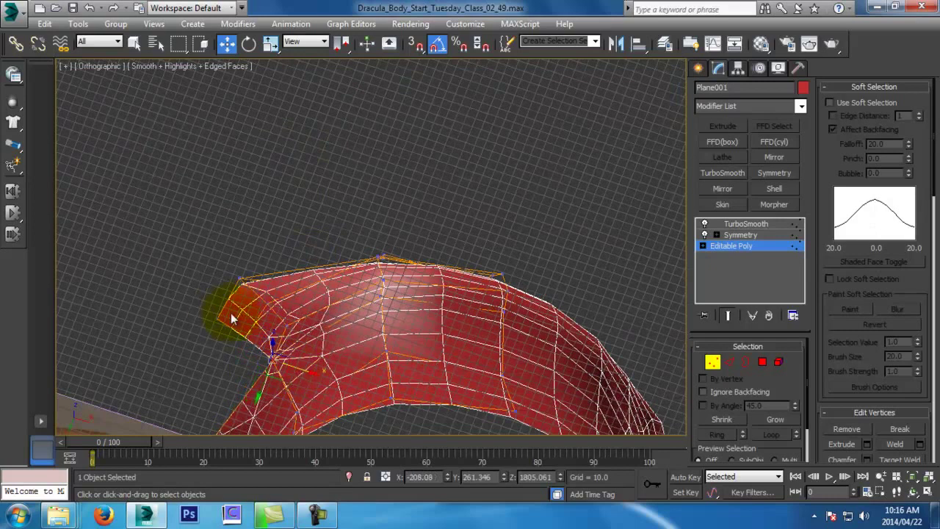
{"action": "left_click_drag", "start_coordinate": [230, 326], "coordinate": [262, 342]}
{"action": "left_click", "coordinate": [247, 338]}
Try moving the armpit corner vertex in a close-up view, and undo the move
{"action": "middle_click_drag", "start_coordinate": [367, 256], "coordinate": [697, 340], "text": "alt"}
{"action": "middle_click_drag", "start_coordinate": [548, 298], "coordinate": [637, 259], "text": "alt"}
{"action": "scroll", "coordinate": [610, 292], "scroll_direction": "up", "scroll_amount": 4}
{"action": "middle_click_drag", "start_coordinate": [549, 247], "coordinate": [313, 187], "text": "alt"}
{"action": "left_click_drag", "start_coordinate": [314, 169], "coordinate": [329, 193]}
{"action": "key", "text": "ctrl+z"}
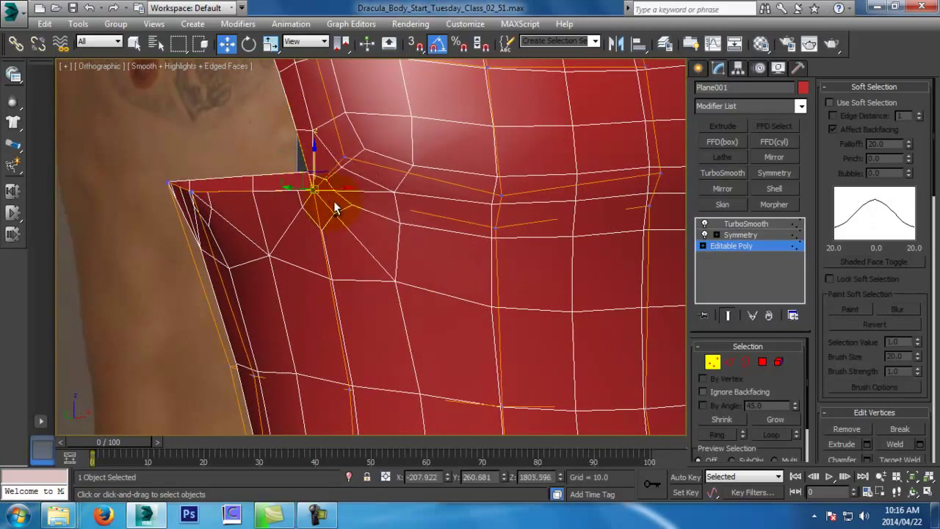
Hide the smoothed end result and weld the overlapping vertices at the armpit corner
{"action": "middle_click_drag", "start_coordinate": [329, 193], "coordinate": [380, 218], "text": "alt"}
{"action": "scroll", "coordinate": [380, 219], "scroll_direction": "up", "scroll_amount": 3}
{"action": "left_click", "coordinate": [729, 316]}
{"action": "middle_click_drag", "start_coordinate": [514, 242], "coordinate": [176, 149], "text": "alt"}
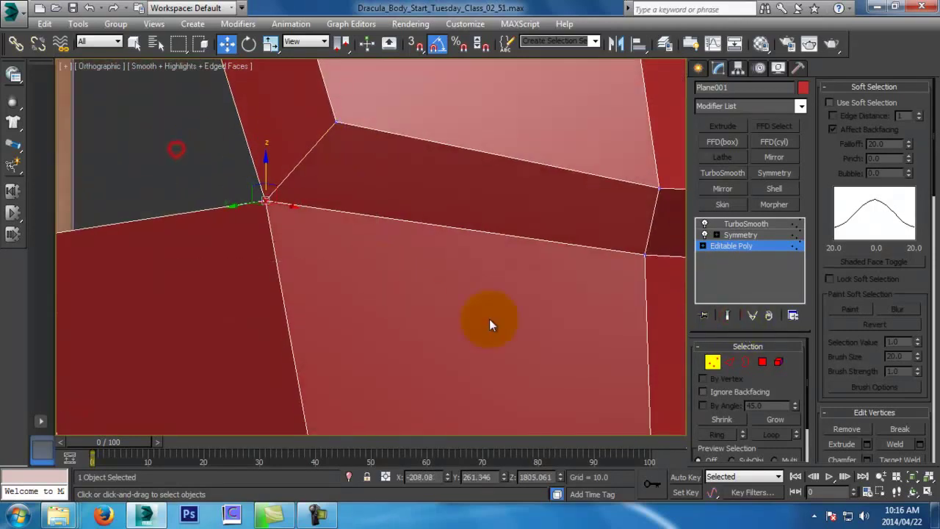
{"action": "left_click", "coordinate": [919, 444]}
{"action": "left_click_drag", "start_coordinate": [370, 179], "coordinate": [375, 499]}
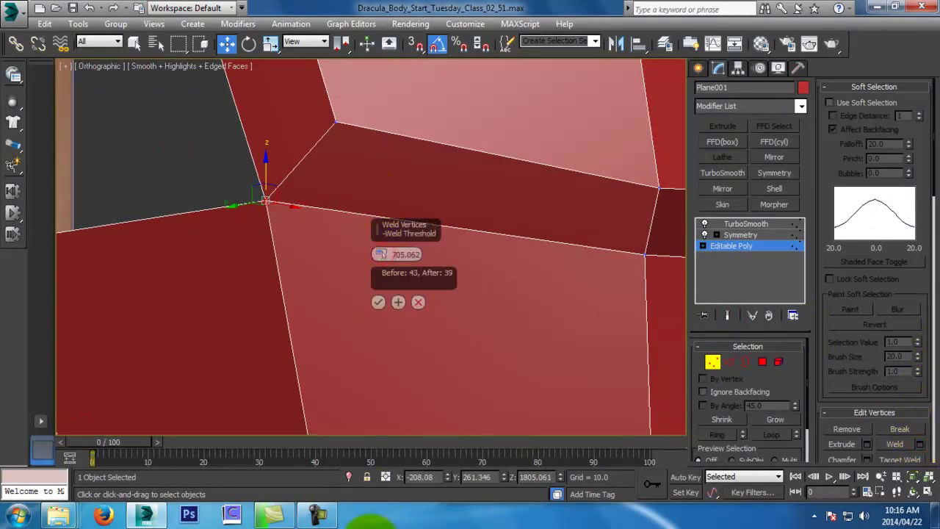
{"action": "left_click", "coordinate": [379, 303]}
Weld the vertices at the outer corner of the back section's top edge, and select the top vertex at the back centre
{"action": "middle_click_drag", "start_coordinate": [378, 303], "coordinate": [415, 294], "text": "alt"}
{"action": "middle_click_drag", "start_coordinate": [242, 155], "coordinate": [287, 251], "text": "alt"}
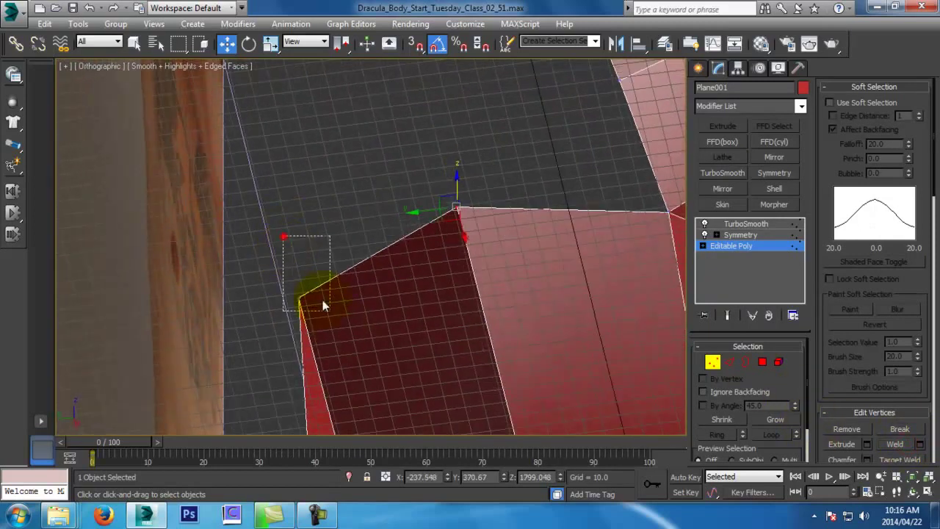
{"action": "left_click", "coordinate": [900, 444]}
{"action": "middle_click_drag", "start_coordinate": [466, 228], "coordinate": [328, 121], "text": "alt"}
{"action": "left_click_drag", "start_coordinate": [395, 260], "coordinate": [396, 259]}
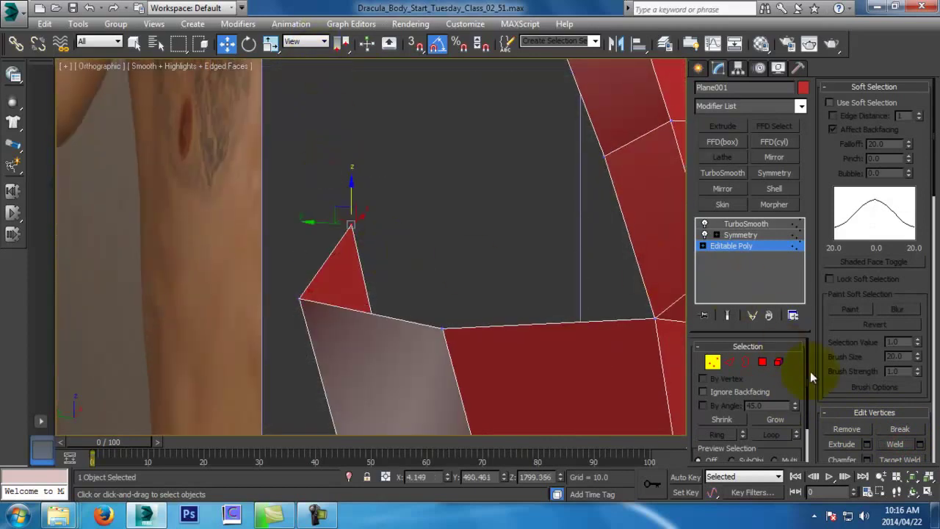
Select the open edges along the upper chest's shoulder side and extend them up and outward over the shoulder in the front view
{"action": "middle_click_drag", "start_coordinate": [676, 368], "coordinate": [422, 310], "text": "alt"}
{"action": "scroll", "coordinate": [422, 310], "scroll_direction": "up", "scroll_amount": 5}
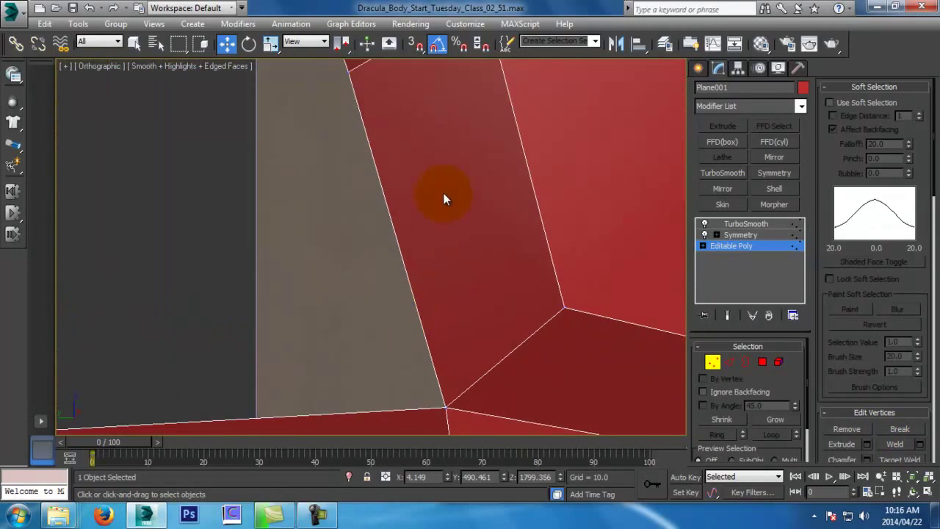
{"action": "scroll", "coordinate": [434, 342], "scroll_direction": "down", "scroll_amount": 5}
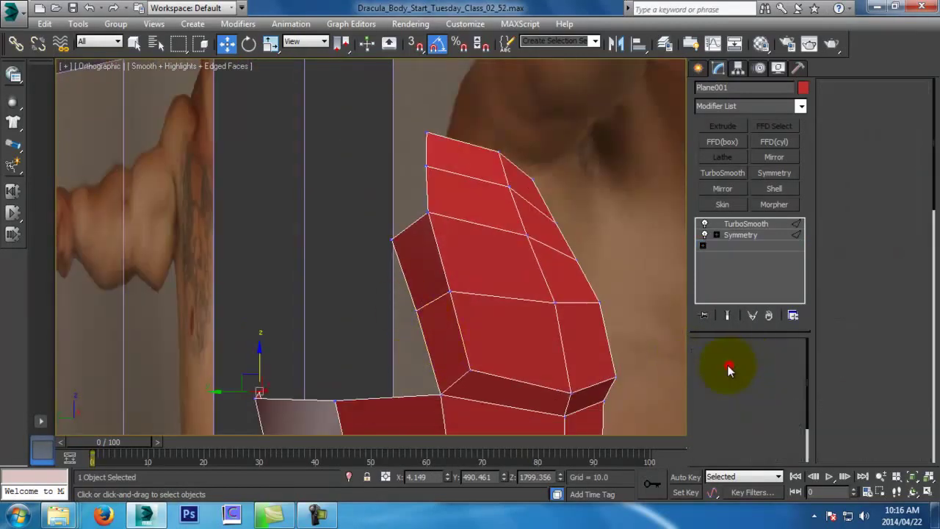
{"action": "left_click", "coordinate": [728, 362]}
{"action": "key", "text": "f"}
{"action": "scroll", "coordinate": [330, 203], "scroll_direction": "up", "scroll_amount": 5}
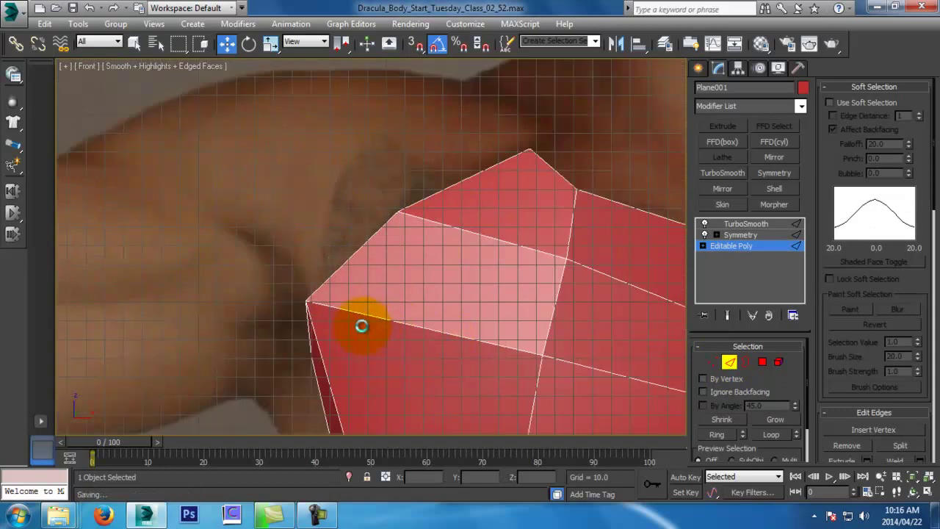
{"action": "scroll", "coordinate": [372, 324], "scroll_direction": "down", "scroll_amount": 2}
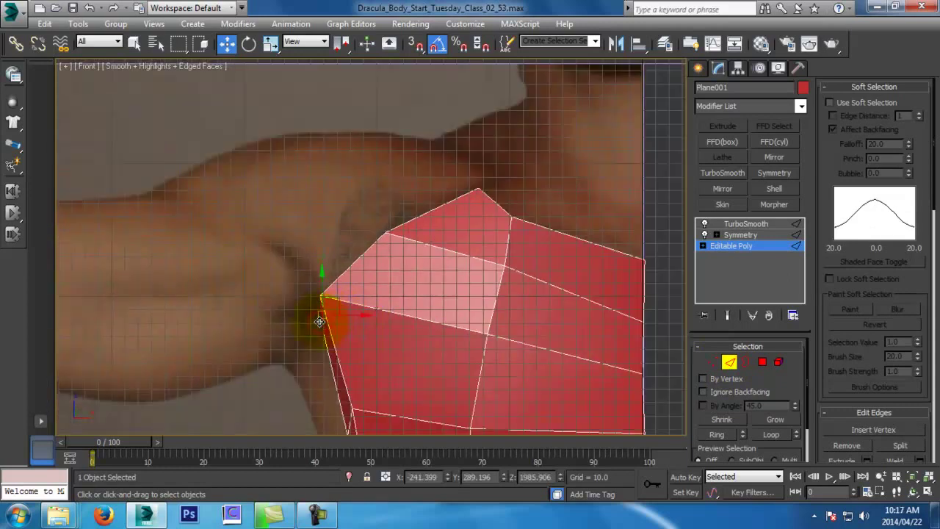
{"action": "key", "text": "p"}
{"action": "middle_click_drag", "start_coordinate": [342, 294], "coordinate": [430, 318], "text": "alt"}
{"action": "left_click", "coordinate": [405, 229]}
{"action": "key", "text": "f"}
{"action": "left_click_drag", "start_coordinate": [392, 250], "coordinate": [317, 163], "text": "shift"}
Position the new strip's outer vertices along the neck base, shoulder top and upper arm of the front reference
{"action": "left_click", "coordinate": [712, 362]}
{"action": "left_click", "coordinate": [403, 102]}
{"action": "left_click_drag", "start_coordinate": [417, 82], "coordinate": [448, 121]}
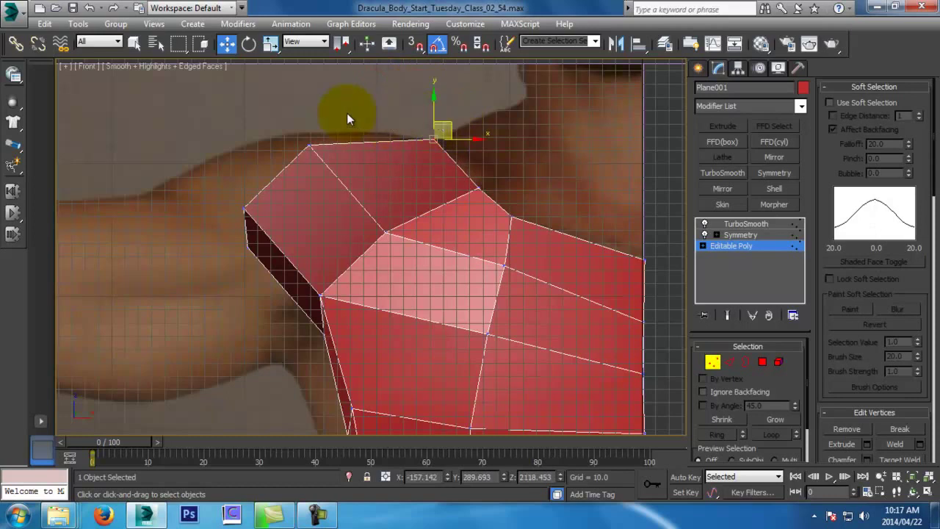
{"action": "left_click_drag", "start_coordinate": [319, 136], "coordinate": [326, 123]}
{"action": "left_click_drag", "start_coordinate": [275, 257], "coordinate": [279, 264]}
{"action": "left_click_drag", "start_coordinate": [256, 210], "coordinate": [196, 174]}
{"action": "left_click_drag", "start_coordinate": [157, 199], "coordinate": [178, 211]}
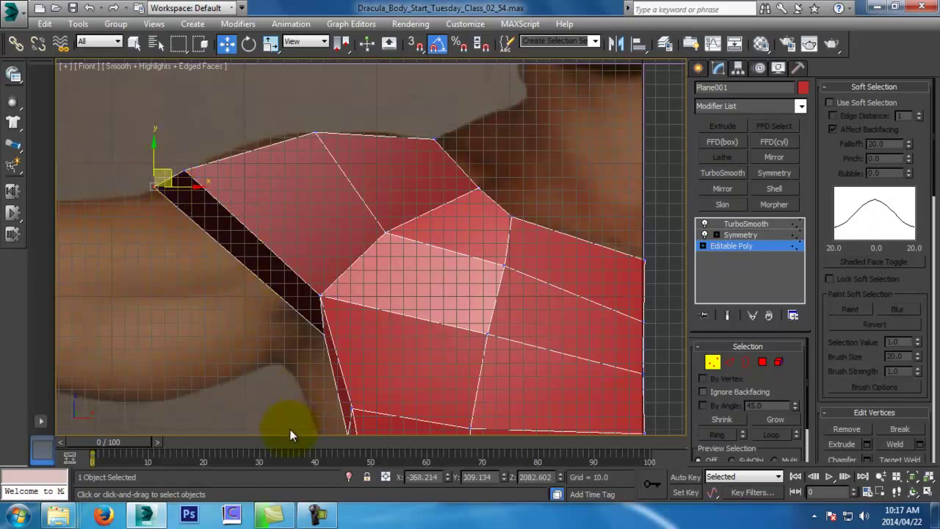
Make the mesh see-through, refine the two upper shoulder vertices against the silhouette, and save incrementally
{"action": "left_click_drag", "start_coordinate": [167, 136], "coordinate": [211, 153]}
{"action": "key", "text": "alt+x"}
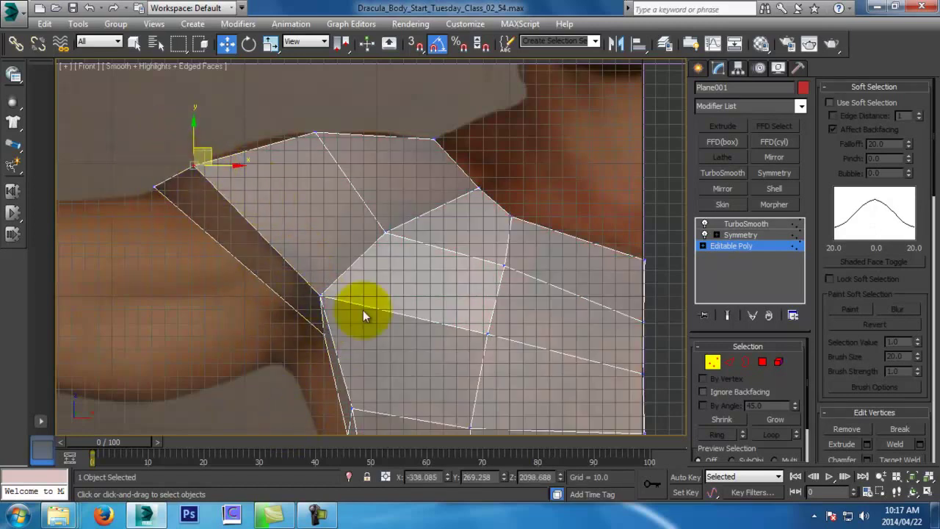
{"action": "left_click_drag", "start_coordinate": [290, 115], "coordinate": [318, 125]}
{"action": "key", "text": "ctrl+s"}
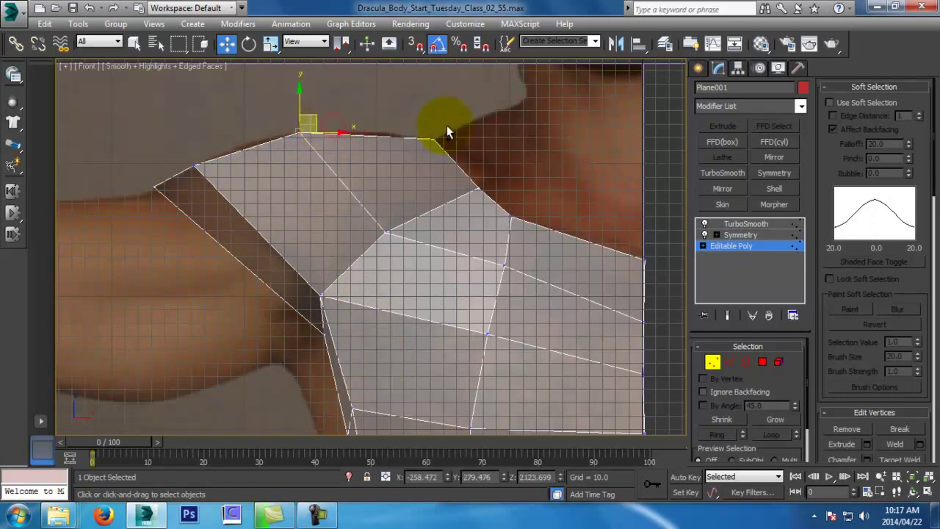
Select the shoulder strip's outer vertices, move them backward along Y, and scale them flat along that axis
{"action": "left_click_drag", "start_coordinate": [463, 158], "coordinate": [464, 159], "text": "ctrl"}
{"action": "left_click_drag", "start_coordinate": [145, 145], "coordinate": [213, 198], "text": "ctrl"}
{"action": "key", "text": "ctrl+s"}
{"action": "middle_click_drag", "start_coordinate": [264, 218], "coordinate": [338, 212]}
{"action": "key", "text": "p"}
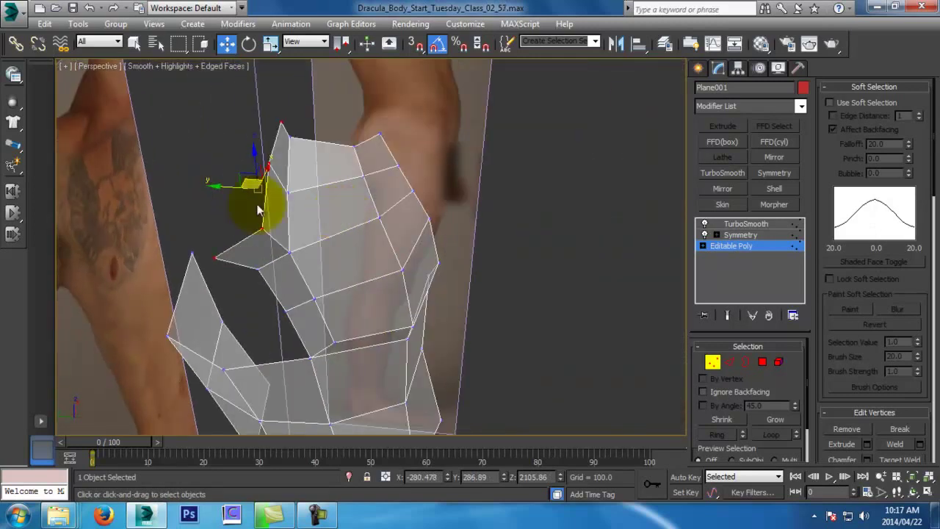
{"action": "left_click_drag", "start_coordinate": [232, 190], "coordinate": [159, 189]}
{"action": "key", "text": "r"}
{"action": "left_click_drag", "start_coordinate": [225, 190], "coordinate": [858, 265]}
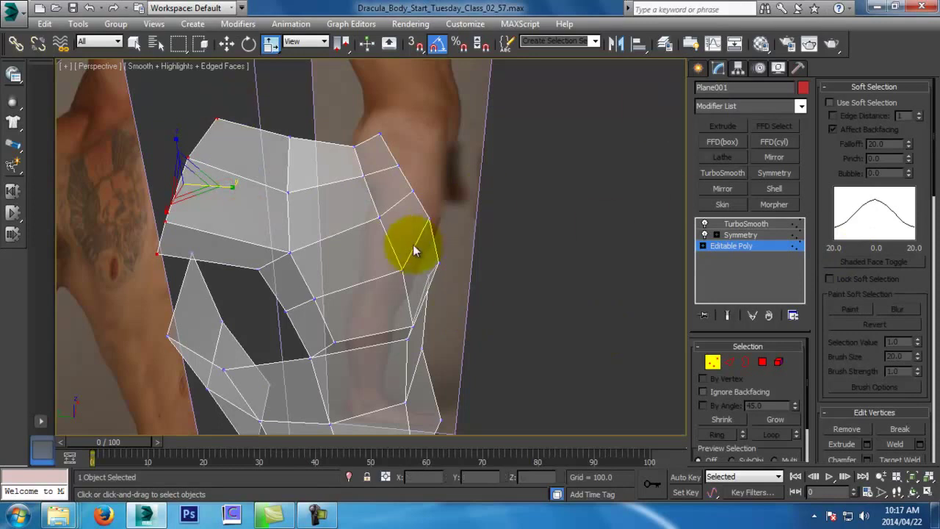
Adjust the flattened shoulder-edge vertices in the top view and check them in perspective
{"action": "key", "text": "t"}
{"action": "mouse_move", "coordinate": [324, 285]}
{"action": "left_mouse_down"}
{"action": "mouse_move", "coordinate": [323, 277]}
{"action": "mouse_move", "coordinate": [324, 289]}
{"action": "left_mouse_up"}
{"action": "key", "text": "p"}
{"action": "key", "text": "z"}
{"action": "middle_click_drag", "start_coordinate": [503, 336], "coordinate": [423, 284], "text": "alt"}
Select the cross edges of the new shoulder strip and Connect them with an edge loop along its length
{"action": "left_click", "coordinate": [730, 362]}
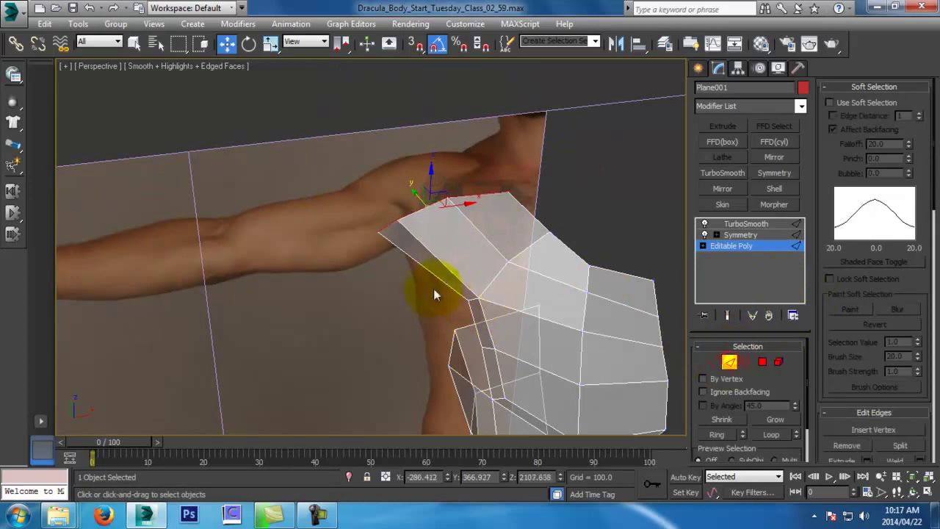
{"action": "left_click", "coordinate": [495, 247]}
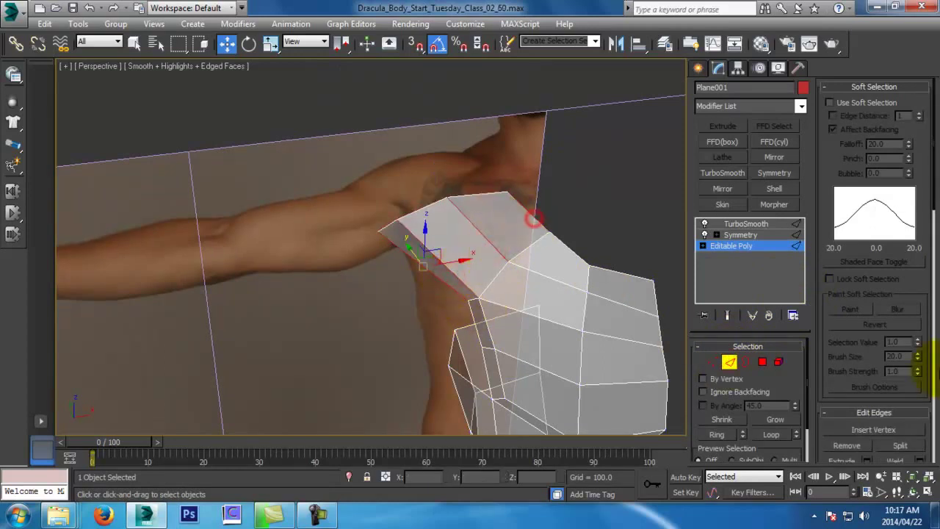
{"action": "left_click_drag", "start_coordinate": [929, 422], "coordinate": [927, 331]}
{"action": "left_click", "coordinate": [895, 404]}
{"action": "middle_click_drag", "start_coordinate": [619, 372], "coordinate": [568, 284], "text": "alt"}
Move the new loop's underarm and neck-side end vertices to round the shoulder, with the smoothed end result shown
{"action": "left_click", "coordinate": [713, 362]}
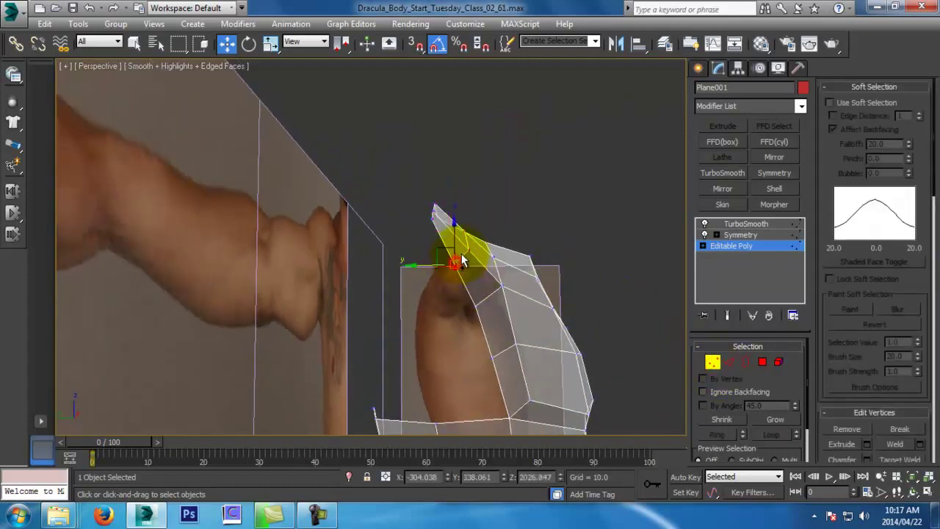
{"action": "left_click_drag", "start_coordinate": [433, 259], "coordinate": [472, 273]}
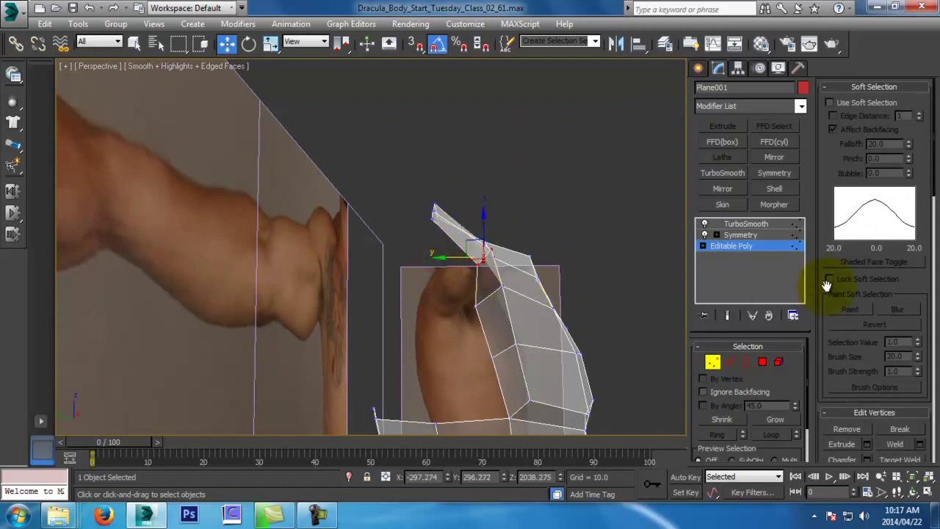
{"action": "left_click", "coordinate": [726, 316]}
{"action": "middle_click_drag", "start_coordinate": [451, 258], "coordinate": [523, 230], "text": "alt"}
{"action": "left_click", "coordinate": [525, 214]}
{"action": "left_click_drag", "start_coordinate": [509, 192], "coordinate": [578, 175]}
{"action": "middle_click_drag", "start_coordinate": [580, 178], "coordinate": [509, 198], "text": "alt"}
{"action": "key", "text": "f"}
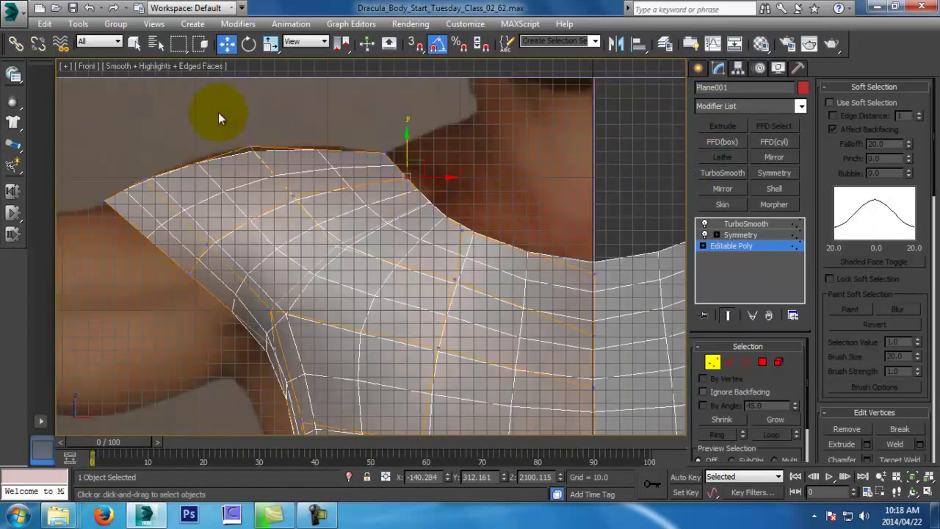
Raise the shoulder loop's vertices slightly in the front and left views to smooth the curve, and save incrementally
{"action": "left_click_drag", "start_coordinate": [263, 135], "coordinate": [263, 131]}
{"action": "middle_click_drag", "start_coordinate": [335, 184], "coordinate": [561, 279]}
{"action": "key", "text": "l"}
{"action": "scroll", "coordinate": [524, 241], "scroll_direction": "down", "scroll_amount": 3}
{"action": "key", "text": "ctrl+s"}
{"action": "left_click", "coordinate": [444, 158]}
{"action": "left_click_drag", "start_coordinate": [457, 205], "coordinate": [451, 191]}
{"action": "left_click_drag", "start_coordinate": [436, 232], "coordinate": [440, 210]}
Select the shoulder strip's rear edges and extend them backward and down toward the upper back in the left view
{"action": "left_click", "coordinate": [730, 361]}
{"action": "left_click", "coordinate": [372, 169]}
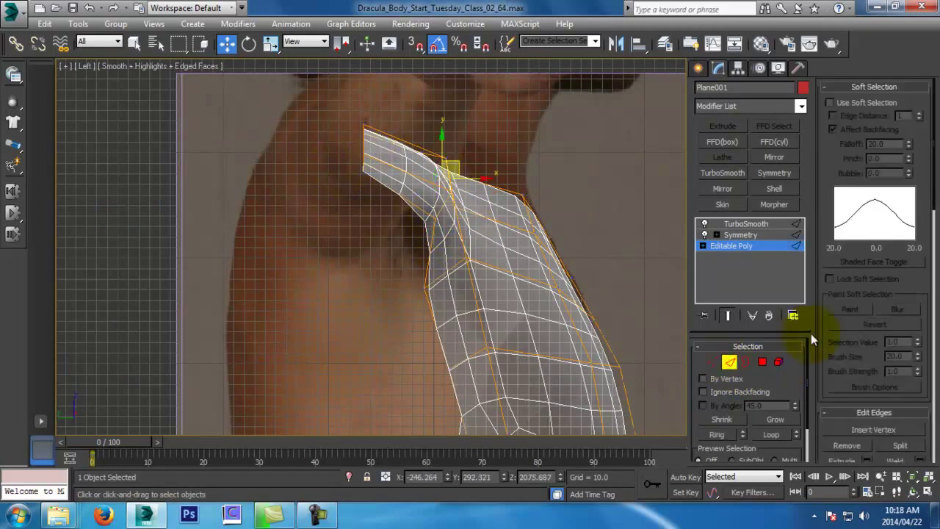
{"action": "left_click", "coordinate": [729, 315]}
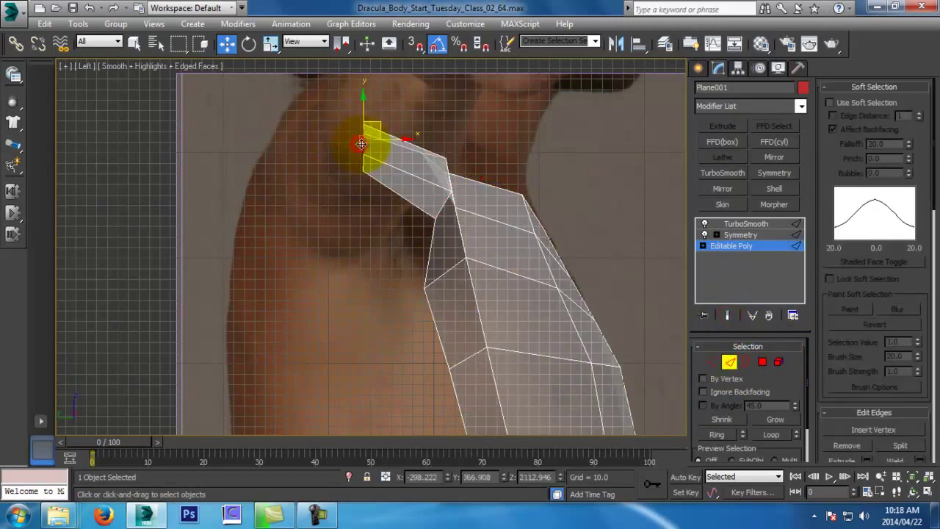
{"action": "left_click_drag", "start_coordinate": [388, 142], "coordinate": [301, 187], "text": "shift"}
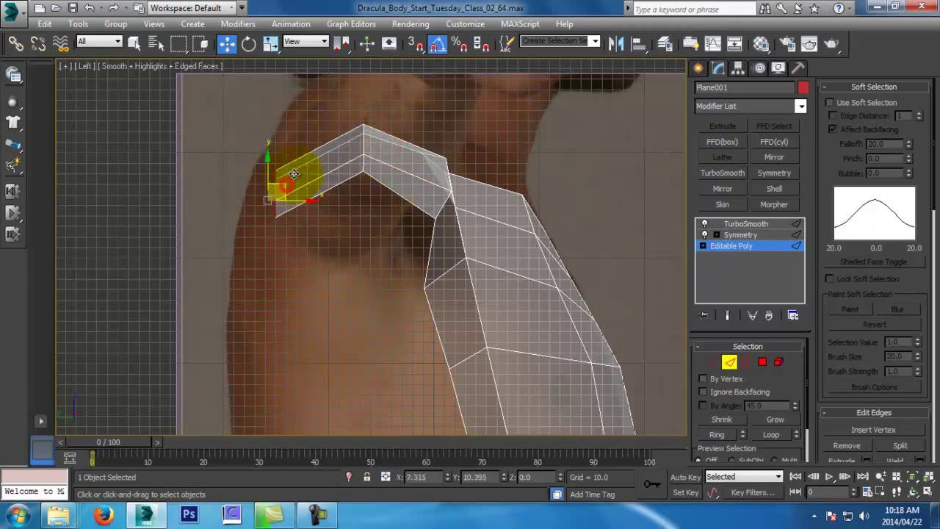
{"action": "left_click", "coordinate": [727, 315]}
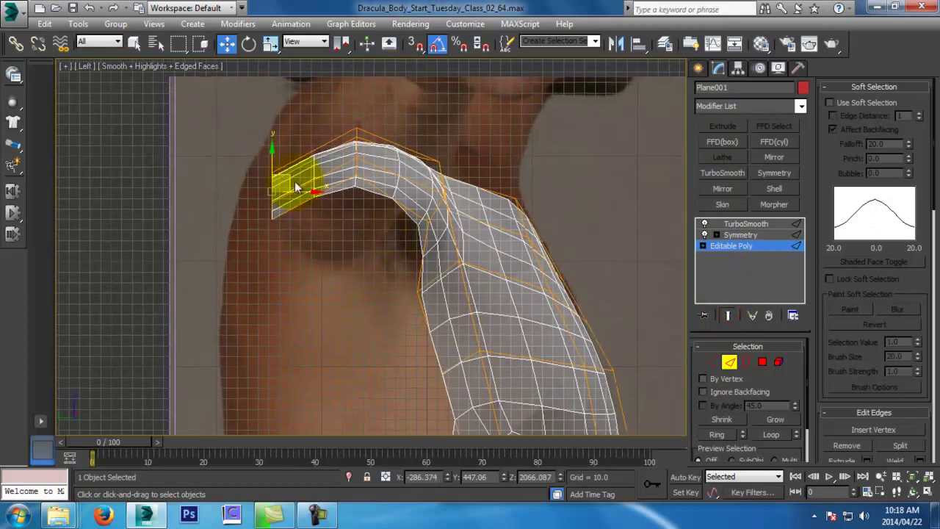
{"action": "left_click_drag", "start_coordinate": [300, 185], "coordinate": [294, 164]}
Select the edge at the shoulder's crest and shift it slightly backward in the left view
{"action": "left_click", "coordinate": [356, 144]}
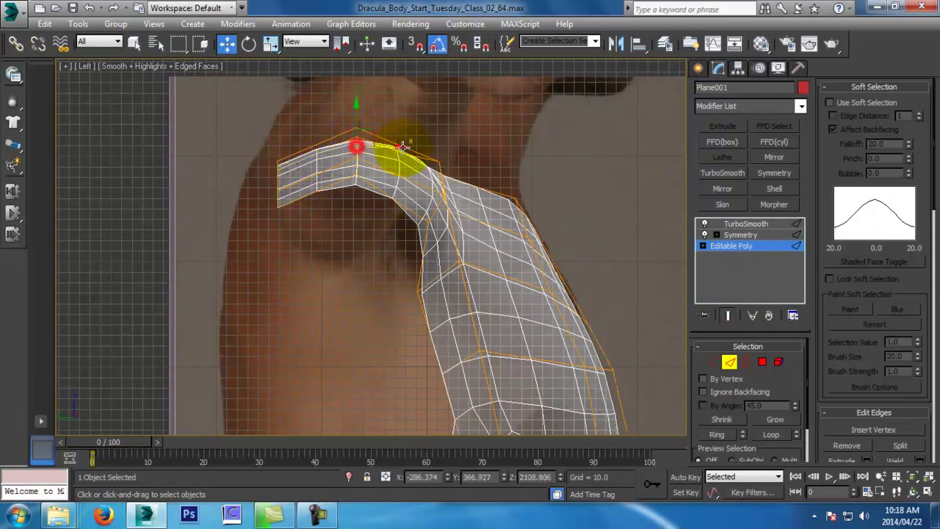
{"action": "left_click", "coordinate": [357, 154]}
{"action": "left_click_drag", "start_coordinate": [381, 150], "coordinate": [376, 151]}
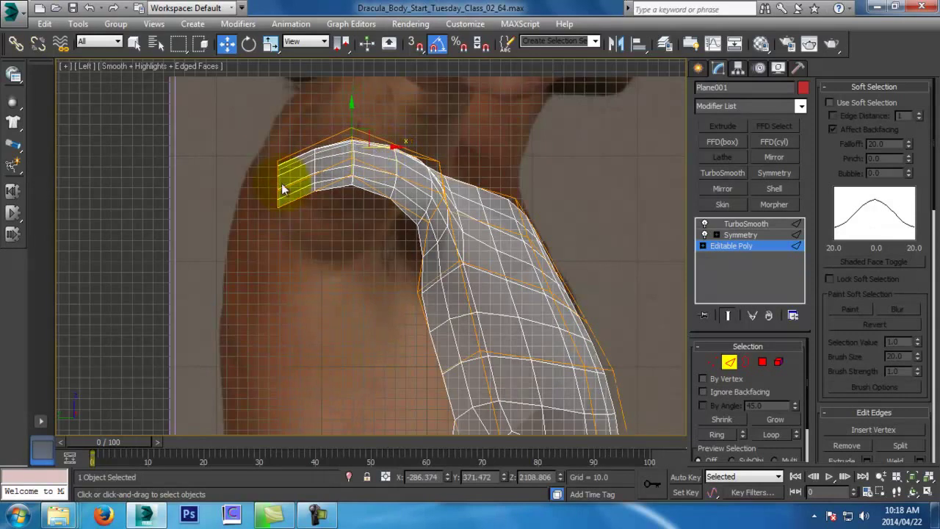
Leave edge editing on the torso in the perspective view and unfreeze all reference planes
{"action": "key", "text": "p"}
{"action": "scroll", "coordinate": [469, 257], "scroll_direction": "up", "scroll_amount": 6}
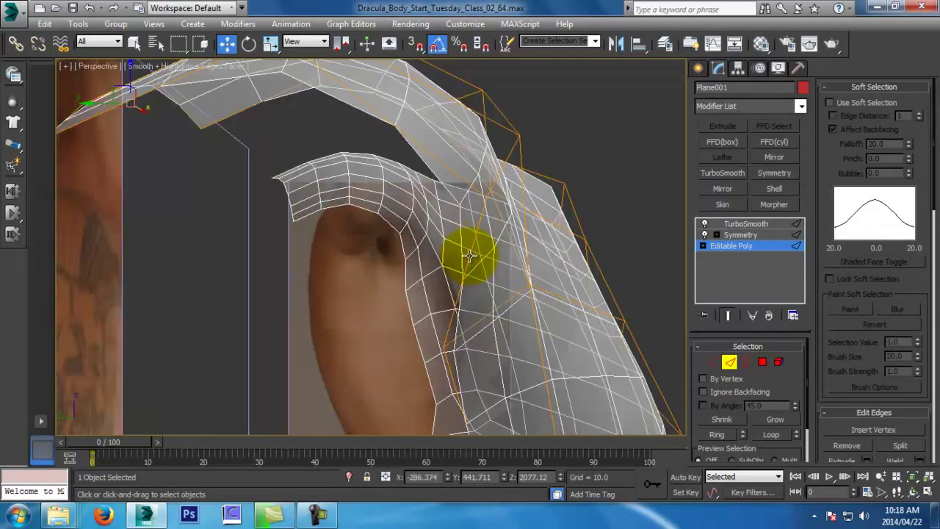
{"action": "scroll", "coordinate": [471, 308], "scroll_direction": "down", "scroll_amount": 5}
{"action": "middle_click_drag", "start_coordinate": [493, 270], "coordinate": [338, 306], "text": "alt"}
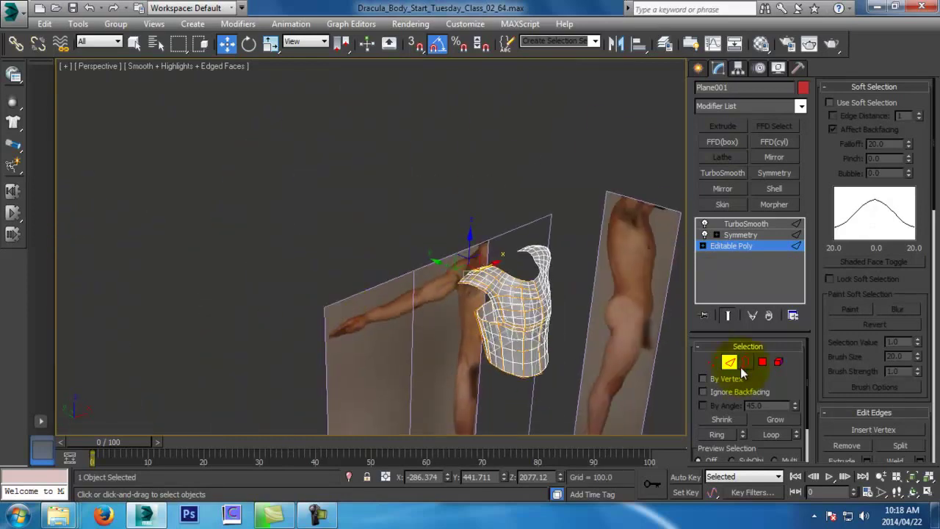
{"action": "left_click", "coordinate": [551, 176]}
{"action": "right_click", "coordinate": [551, 176]}
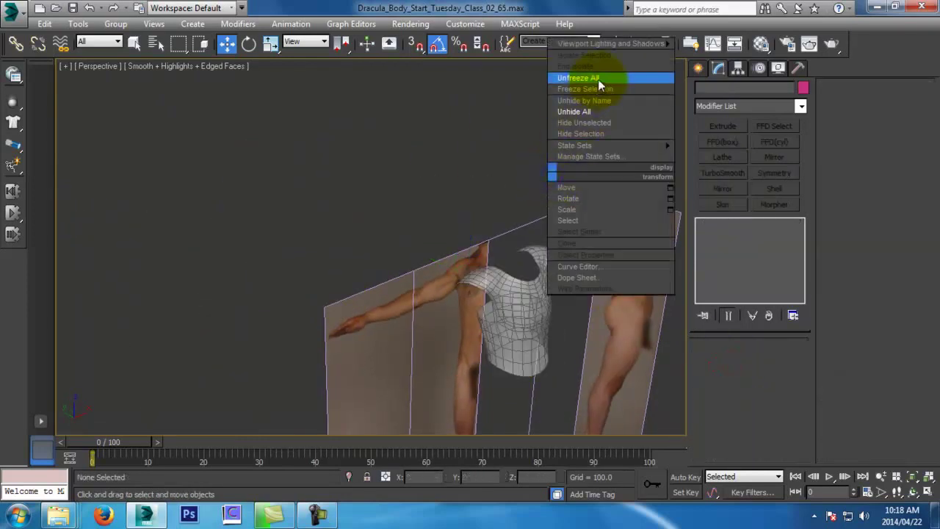
{"action": "left_click", "coordinate": [598, 80]}
Select the Back reference plane from behind the model and save the scene incrementally
{"action": "middle_click_drag", "start_coordinate": [470, 190], "coordinate": [408, 269], "text": "alt"}
{"action": "left_click", "coordinate": [371, 269]}
{"action": "middle_click_drag", "start_coordinate": [544, 192], "coordinate": [613, 229], "text": "alt"}
{"action": "left_click_drag", "start_coordinate": [629, 232], "coordinate": [631, 234]}
{"action": "middle_click_drag", "start_coordinate": [632, 233], "coordinate": [767, 238], "text": "alt"}
{"action": "left_click", "coordinate": [297, 239]}
{"action": "key", "text": "ctrl+s"}
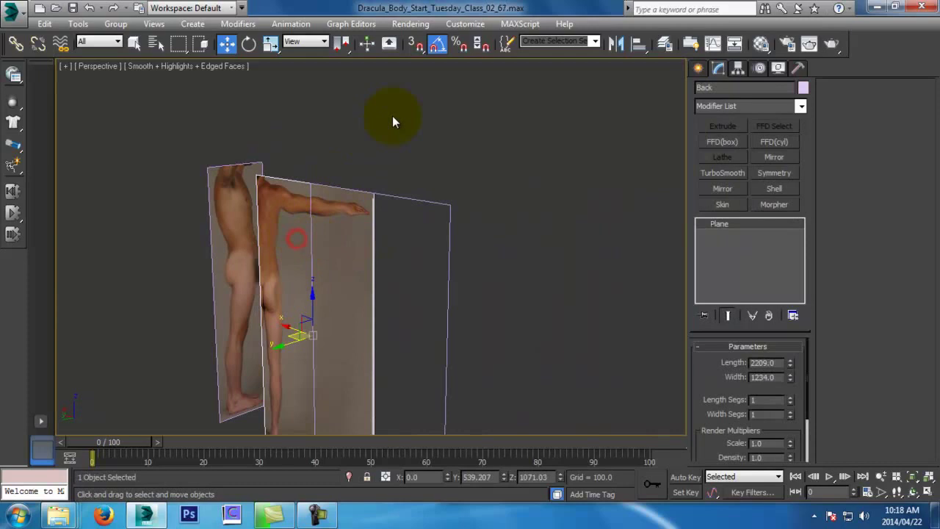
Align the Back plane to the Front plane by center in X, Y and Z position and in orientation on all three axes
{"action": "left_click", "coordinate": [645, 45]}
{"action": "middle_click_drag", "start_coordinate": [514, 235], "coordinate": [184, 241], "text": "alt"}
{"action": "left_click", "coordinate": [186, 235]}
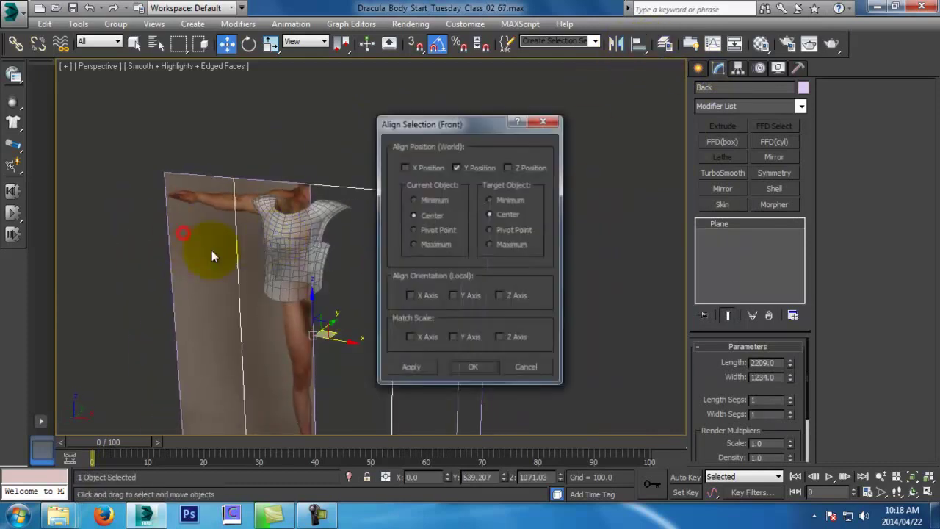
{"action": "left_click", "coordinate": [427, 296]}
{"action": "left_click", "coordinate": [456, 296]}
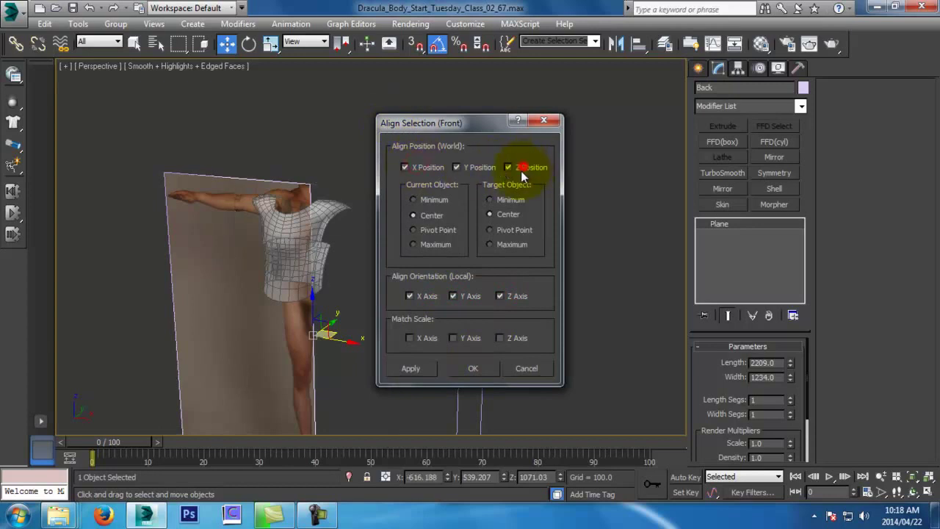
{"action": "left_click", "coordinate": [478, 367]}
{"action": "middle_click_drag", "start_coordinate": [478, 368], "coordinate": [478, 221], "text": "alt"}
Mirror the Back reference plane on the Z axis with No Clone so its figure stands upright
{"action": "left_click", "coordinate": [616, 43]}
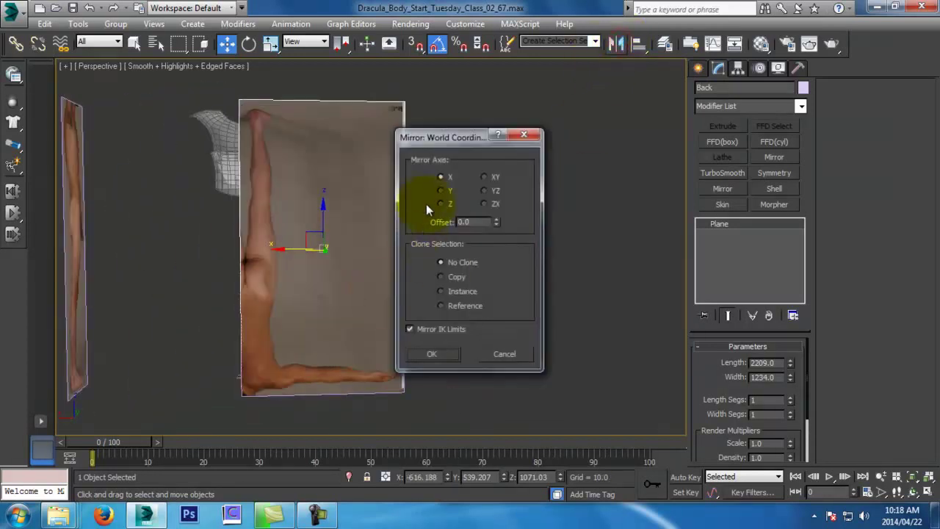
{"action": "left_click", "coordinate": [443, 190]}
{"action": "left_click", "coordinate": [443, 203]}
{"action": "left_click", "coordinate": [432, 354]}
{"action": "middle_click_drag", "start_coordinate": [439, 358], "coordinate": [492, 314], "text": "alt"}
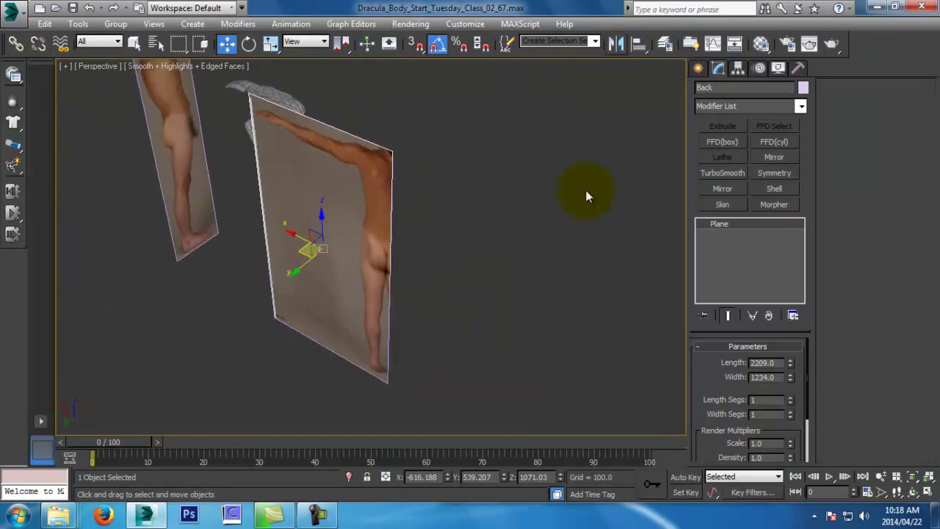
Mirror the Back reference plane on the X axis with No Clone to swap its figure's side
{"action": "left_click", "coordinate": [616, 43]}
{"action": "left_click", "coordinate": [443, 178]}
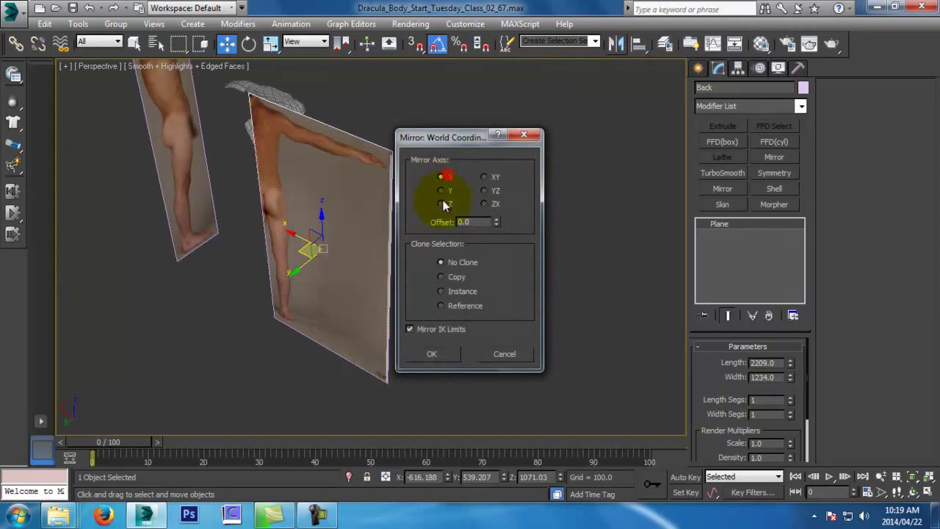
{"action": "left_click", "coordinate": [433, 353]}
{"action": "middle_click_drag", "start_coordinate": [484, 304], "coordinate": [340, 278], "text": "alt"}
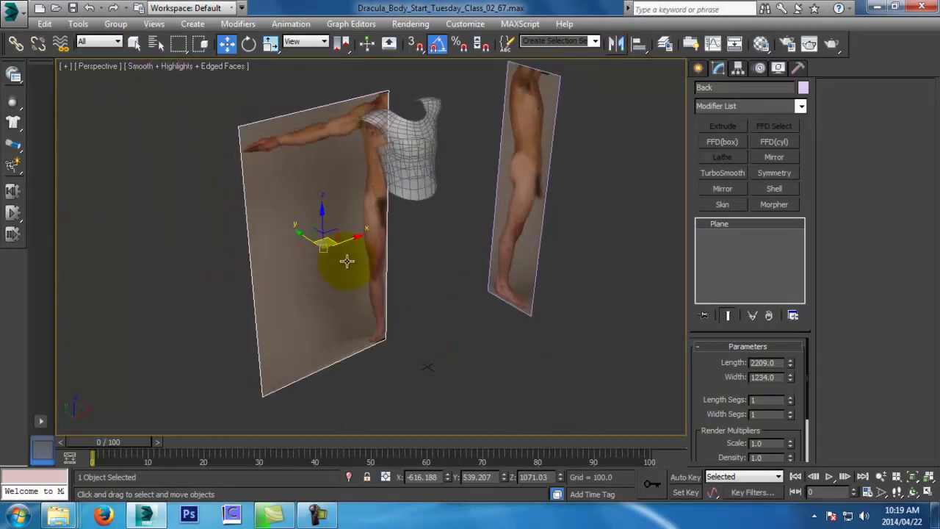
Freeze the selected reference planes, select the torso mesh, and unfreeze all objects again
{"action": "left_click", "coordinate": [522, 235], "text": "ctrl"}
{"action": "right_click", "coordinate": [475, 260]}
{"action": "left_click", "coordinate": [503, 168]}
{"action": "left_click", "coordinate": [411, 158]}
{"action": "middle_click_drag", "start_coordinate": [87, 66], "coordinate": [516, 163], "text": "alt"}
{"action": "right_click", "coordinate": [517, 163]}
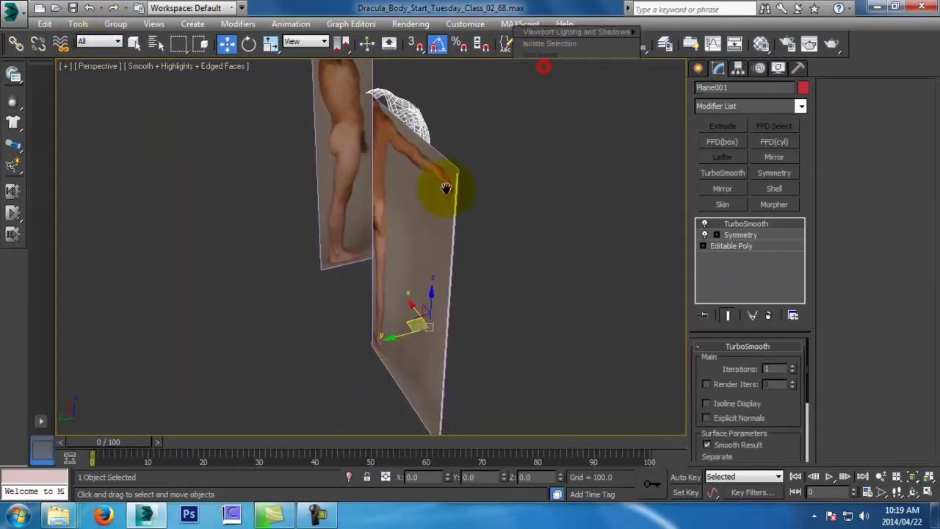
Move the Back reference plane along the Y axis away from the Front plane, past the torso
{"action": "left_click", "coordinate": [412, 192]}
{"action": "left_click_drag", "start_coordinate": [358, 261], "coordinate": [437, 235]}
{"action": "middle_click_drag", "start_coordinate": [385, 273], "coordinate": [405, 193], "text": "alt"}
Add the front and side reference planes to the selection, check their object properties, and freeze all three planes
{"action": "left_click", "coordinate": [360, 176], "text": "ctrl"}
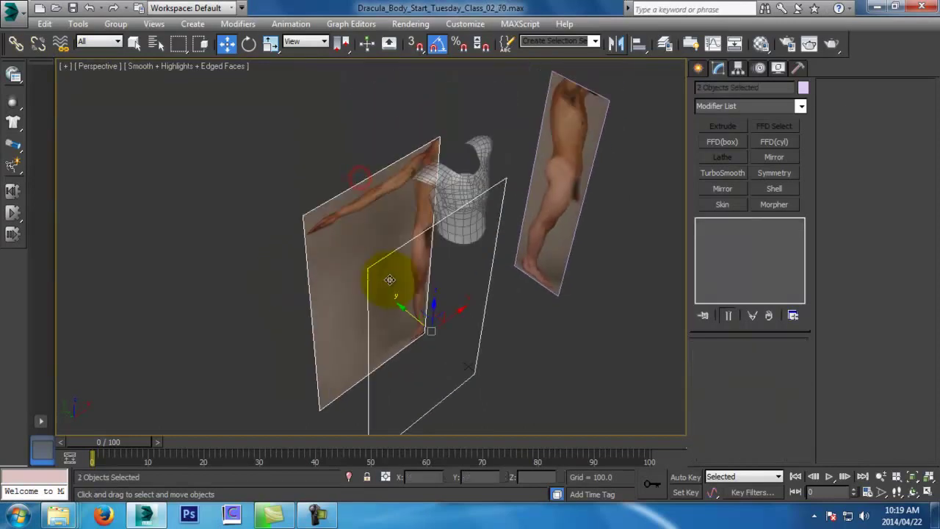
{"action": "middle_click_drag", "start_coordinate": [388, 279], "coordinate": [486, 160], "text": "alt"}
{"action": "right_click", "coordinate": [467, 107]}
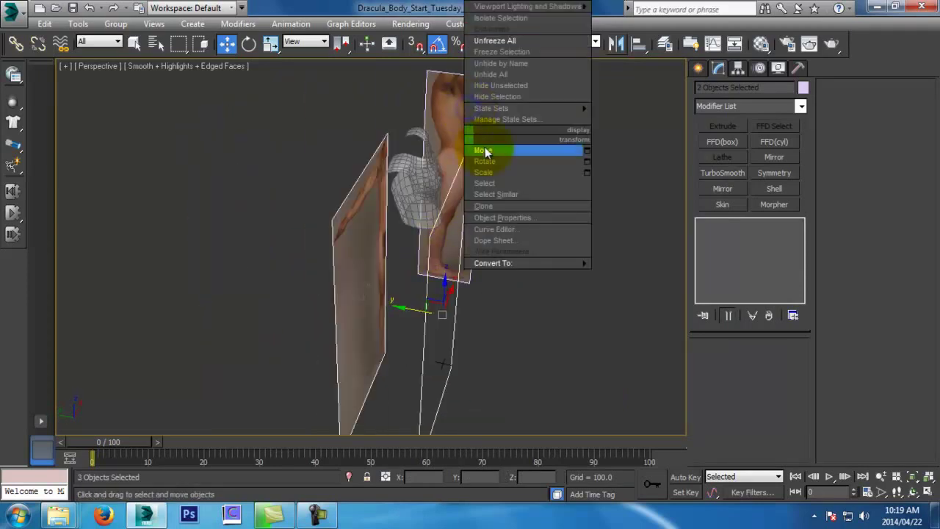
{"action": "left_click", "coordinate": [507, 209]}
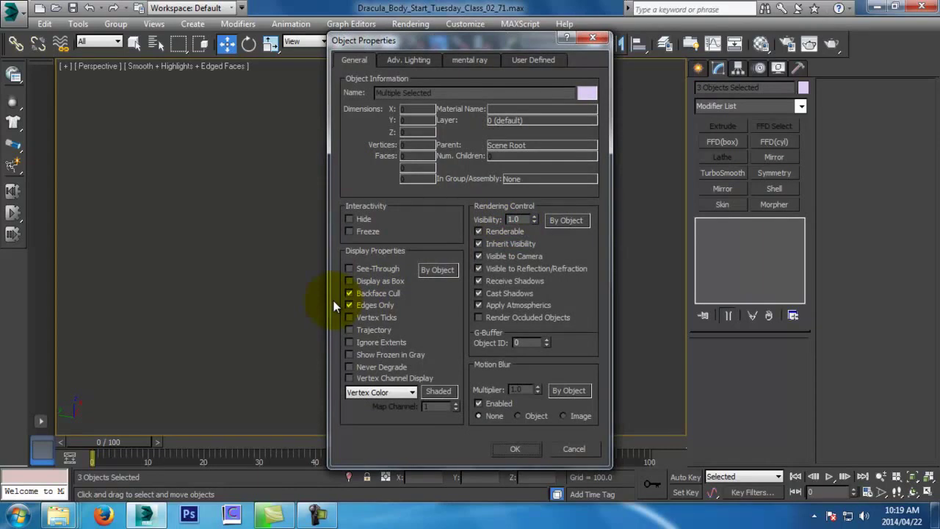
{"action": "left_click", "coordinate": [566, 451]}
{"action": "middle_click_drag", "start_coordinate": [567, 374], "coordinate": [523, 243], "text": "alt"}
{"action": "right_click", "coordinate": [519, 218]}
{"action": "left_click", "coordinate": [558, 136]}
Switch the viewport to the back view and select the torso mesh
{"action": "right_click", "coordinate": [102, 66]}
{"action": "left_click", "coordinate": [136, 194]}
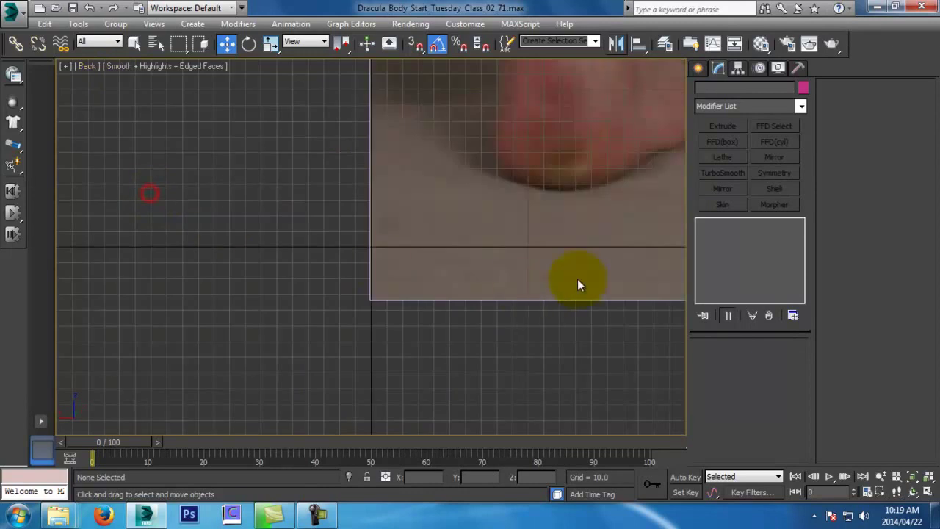
{"action": "scroll", "coordinate": [551, 291], "scroll_direction": "down", "scroll_amount": 6}
{"action": "middle_click_drag", "start_coordinate": [431, 150], "coordinate": [459, 296]}
{"action": "scroll", "coordinate": [459, 296], "scroll_direction": "up", "scroll_amount": 5}
{"action": "left_click", "coordinate": [457, 193]}
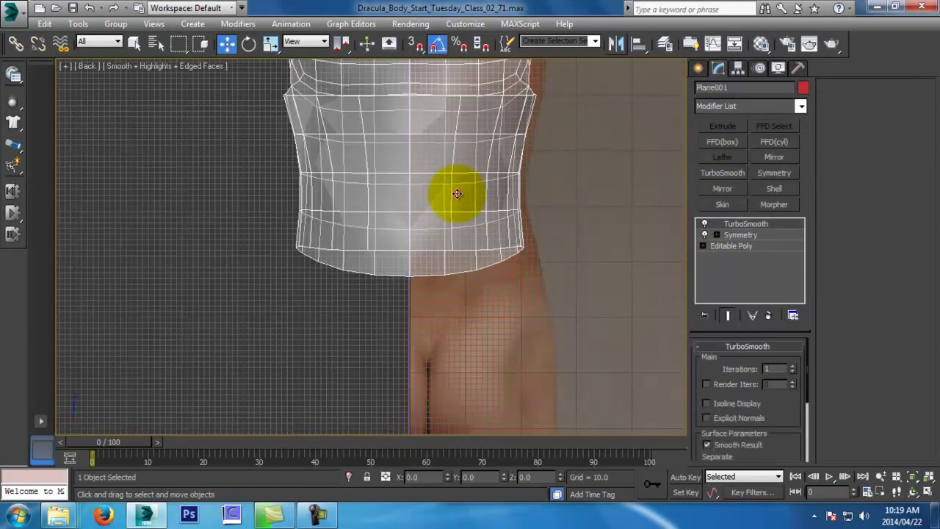
Save the scene incrementally and compare the torso's shoulders with the back reference image
{"action": "middle_click_drag", "start_coordinate": [559, 70], "coordinate": [547, 395]}
{"action": "scroll", "coordinate": [547, 395], "scroll_direction": "up", "scroll_amount": 1}
{"action": "key", "text": "ctrl+s"}
{"action": "scroll", "coordinate": [651, 226], "scroll_direction": "down", "scroll_amount": 2}
{"action": "middle_click_drag", "start_coordinate": [654, 224], "coordinate": [566, 29]}
{"action": "scroll", "coordinate": [563, 34], "scroll_direction": "down", "scroll_amount": 2}
{"action": "middle_click_drag", "start_coordinate": [580, 71], "coordinate": [550, 205]}
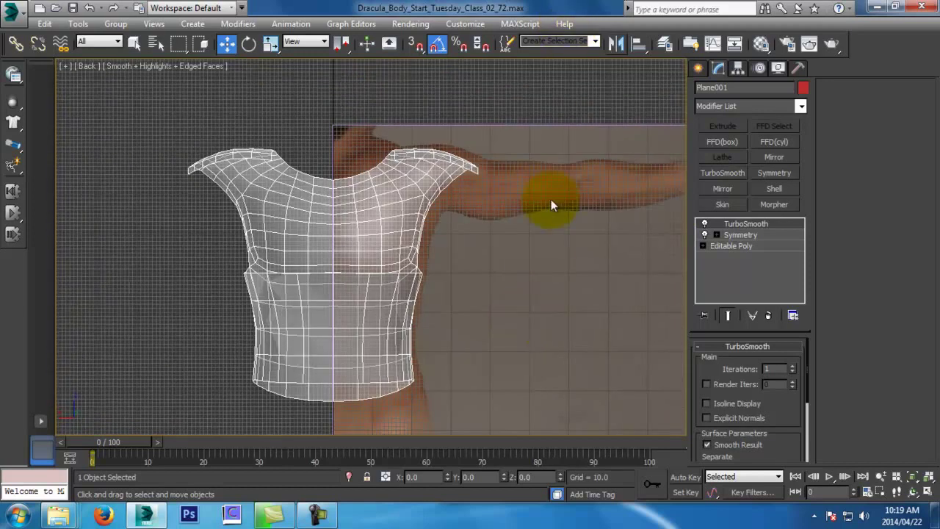
Unfreeze the references and shift the Back plane about 28.6 units along X to center its figure on the torso's midline
{"action": "right_click", "coordinate": [547, 196]}
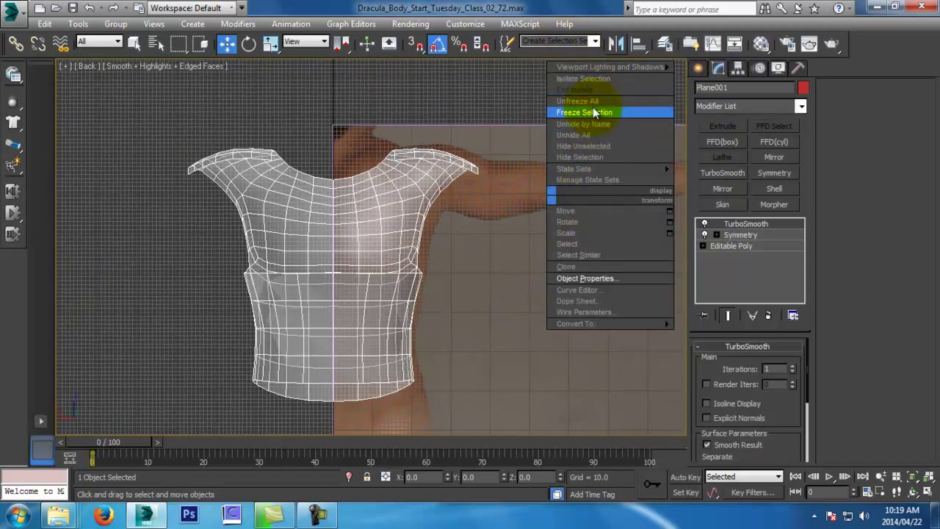
{"action": "left_click", "coordinate": [596, 103]}
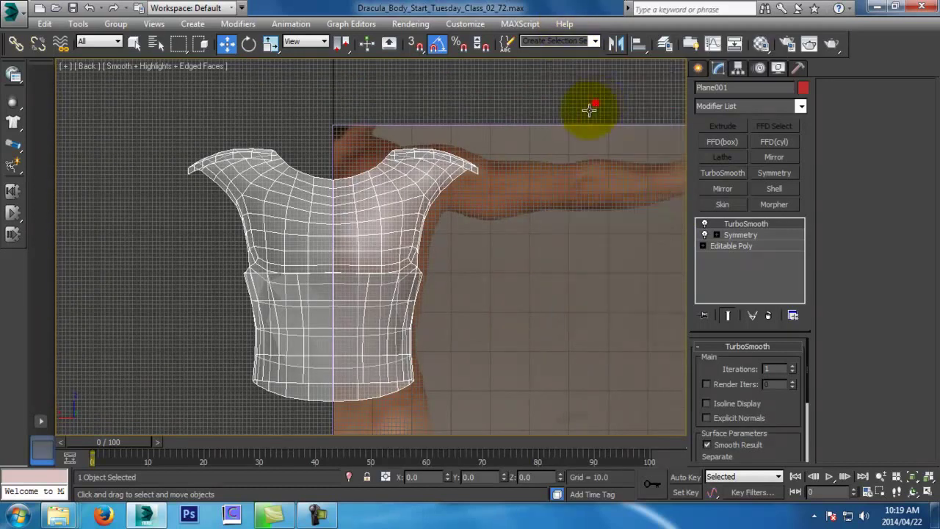
{"action": "left_click", "coordinate": [562, 199]}
{"action": "scroll", "coordinate": [478, 119], "scroll_direction": "down", "scroll_amount": 3}
{"action": "left_click_drag", "start_coordinate": [493, 259], "coordinate": [513, 281]}
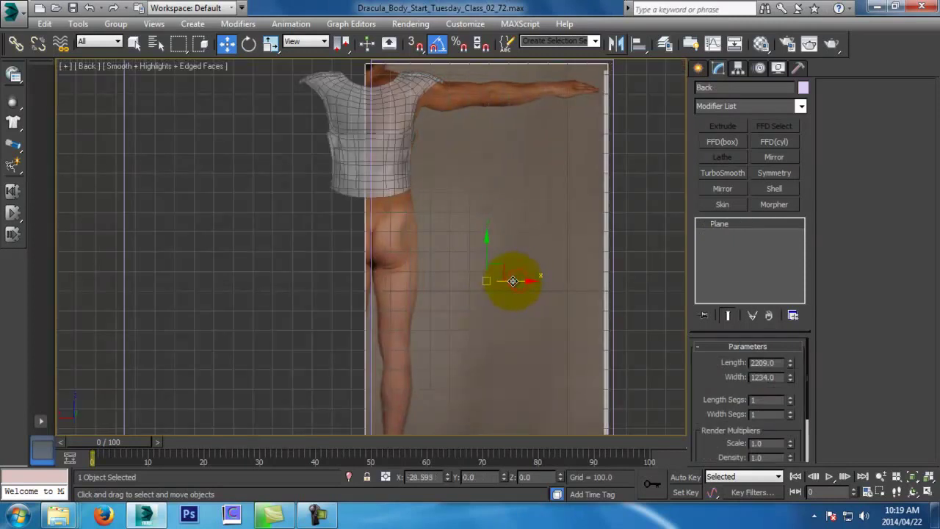
Select the torso mesh, show its shoulder in the top view, and enter Vertex level of the Editable Poly
{"action": "left_click", "coordinate": [430, 110]}
{"action": "key", "text": "z"}
{"action": "scroll", "coordinate": [381, 195], "scroll_direction": "up", "scroll_amount": 2}
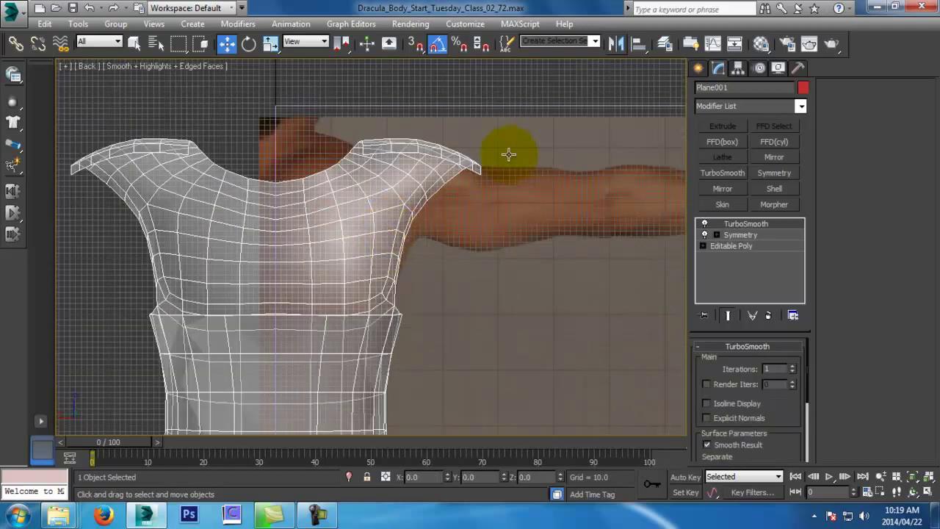
{"action": "key", "text": "t"}
{"action": "middle_click_drag", "start_coordinate": [488, 231], "coordinate": [467, 228]}
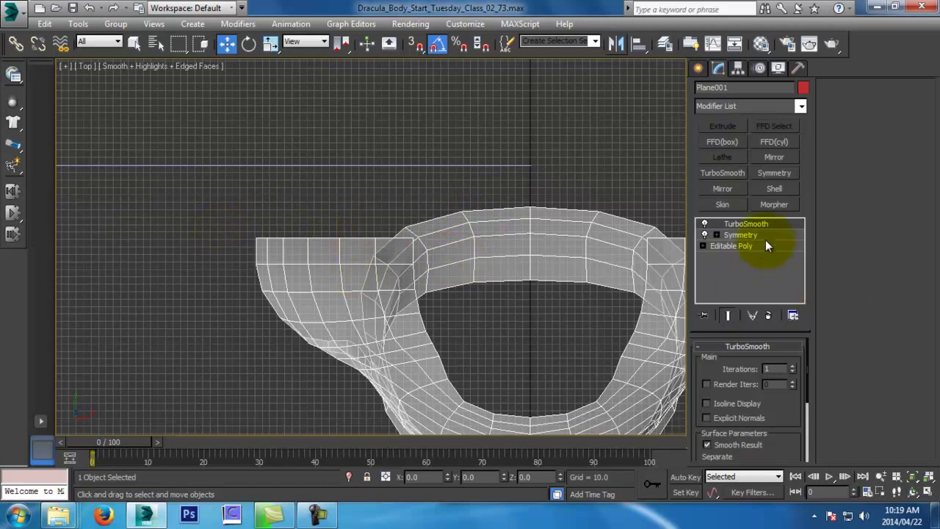
{"action": "left_click", "coordinate": [765, 245]}
{"action": "left_click", "coordinate": [712, 361]}
{"action": "middle_click_drag", "start_coordinate": [341, 293], "coordinate": [342, 274]}
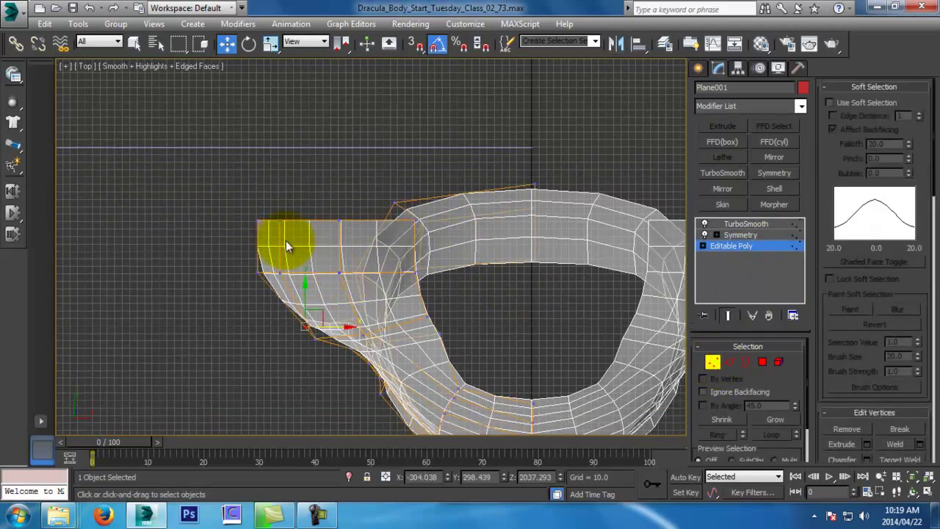
Move the vertices along the shoulder strip's rear edge inward along X toward the neck in the perspective view
{"action": "key", "text": "p"}
{"action": "middle_click_drag", "start_coordinate": [289, 256], "coordinate": [521, 294], "text": "alt"}
{"action": "middle_click_drag", "start_coordinate": [224, 262], "coordinate": [199, 222], "text": "alt"}
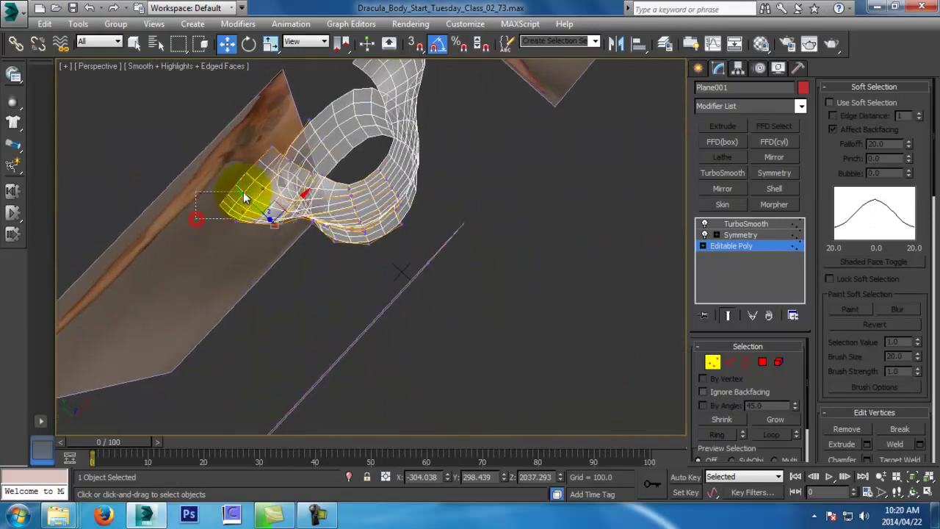
{"action": "middle_click_drag", "start_coordinate": [233, 184], "coordinate": [253, 181], "text": "alt"}
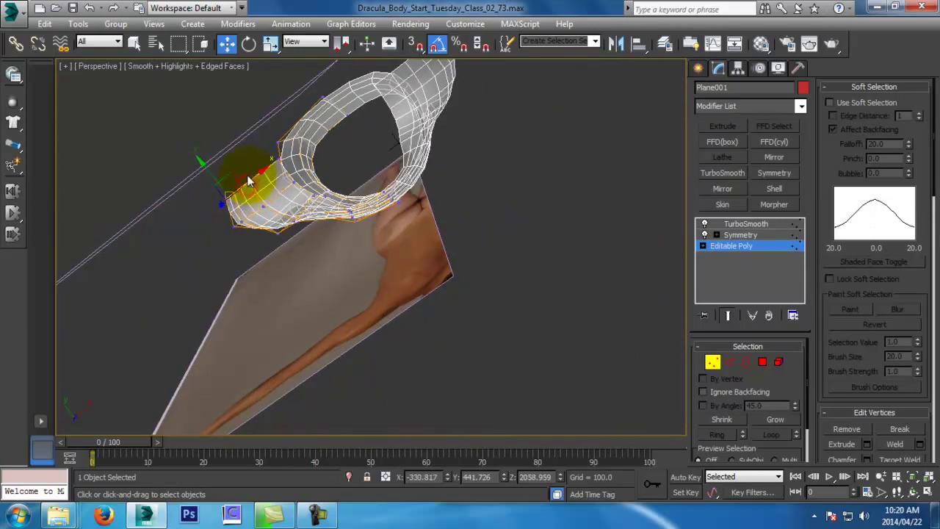
{"action": "left_click", "coordinate": [254, 179]}
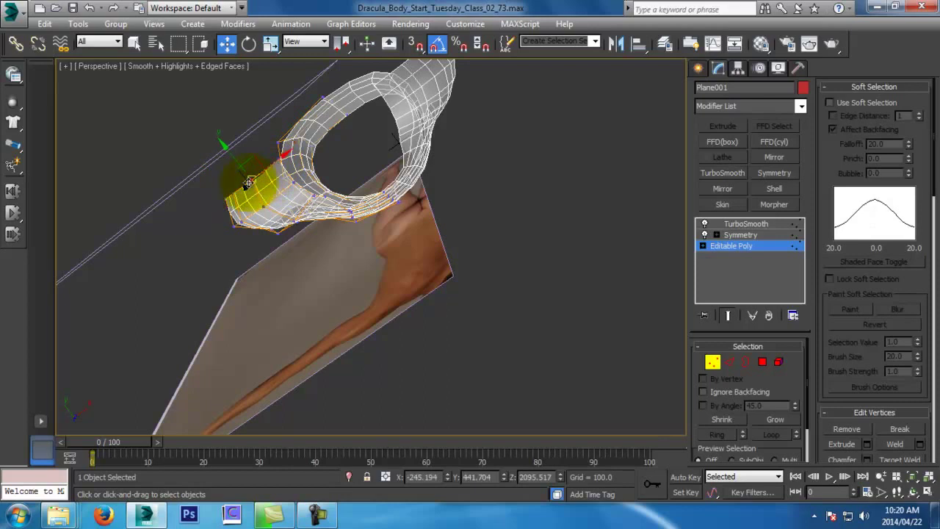
{"action": "left_click_drag", "start_coordinate": [257, 175], "coordinate": [226, 207]}
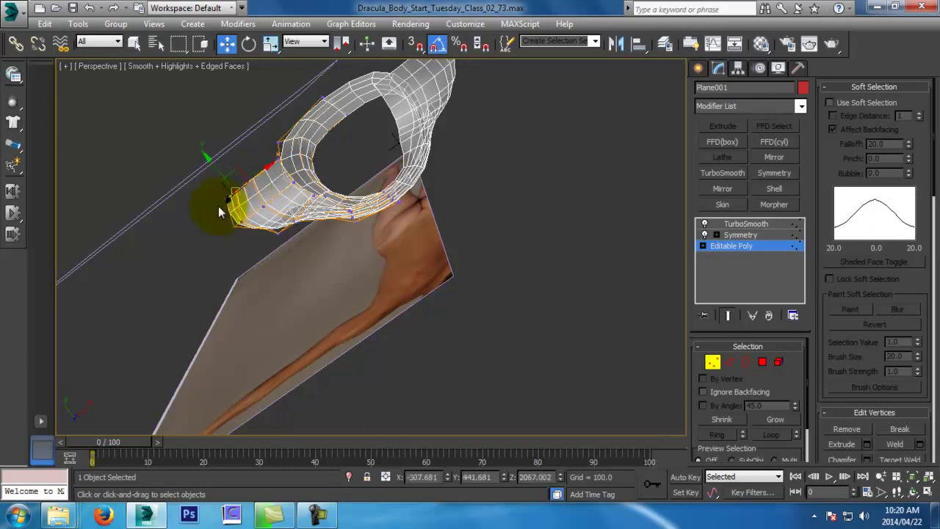
{"action": "middle_click_drag", "start_coordinate": [278, 215], "coordinate": [265, 332], "text": "alt"}
Extend the shoulder strip's rear edges down along the upper back in the left view to form a new row of polygons
{"action": "left_click", "coordinate": [731, 362]}
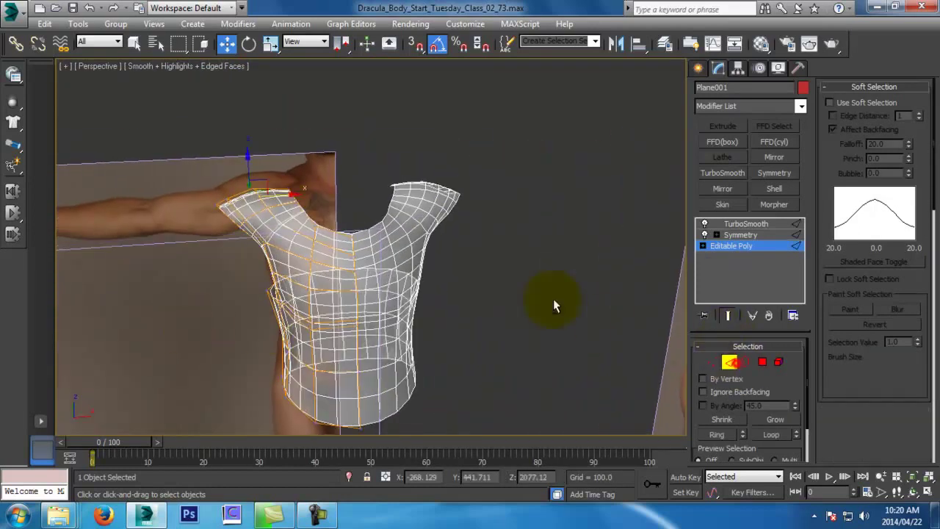
{"action": "middle_click_drag", "start_coordinate": [268, 158], "coordinate": [301, 215], "text": "alt"}
{"action": "key", "text": "l"}
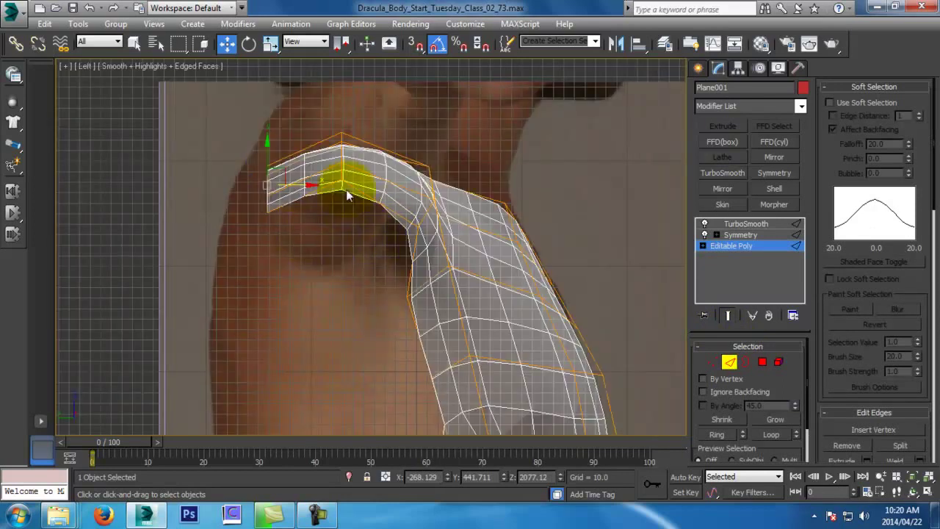
{"action": "left_click_drag", "start_coordinate": [277, 177], "coordinate": [248, 334], "text": "shift"}
Hide all unselected objects and turn off the torso's see-through display in the perspective view
{"action": "right_click", "coordinate": [518, 312]}
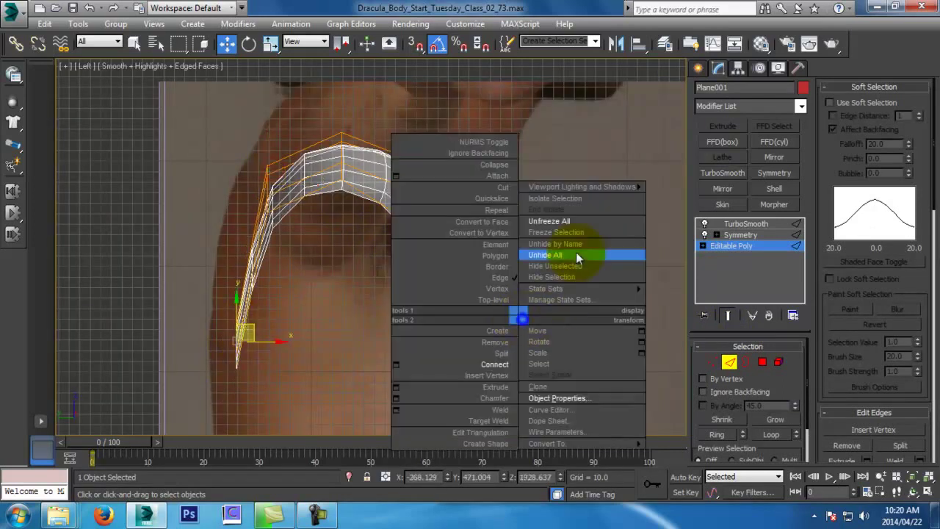
{"action": "left_click", "coordinate": [580, 269]}
{"action": "key", "text": "p"}
{"action": "scroll", "coordinate": [470, 302], "scroll_direction": "down", "scroll_amount": 4}
{"action": "middle_click_drag", "start_coordinate": [472, 318], "coordinate": [574, 316], "text": "alt"}
{"action": "key", "text": "alt+x"}
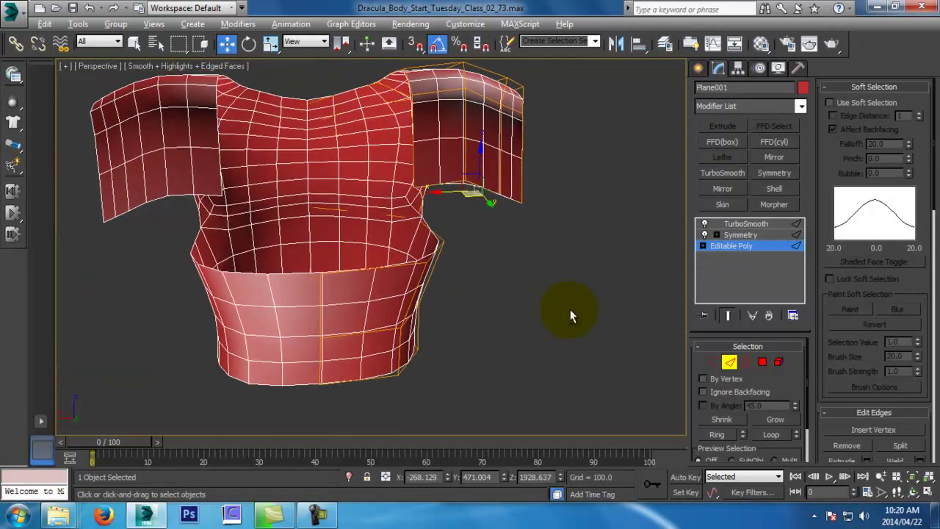
Shift the back flap's lower edges inward along X to about -190, with the modifier end result turned off
{"action": "left_click_drag", "start_coordinate": [462, 194], "coordinate": [377, 211]}
{"action": "middle_click_drag", "start_coordinate": [377, 210], "coordinate": [538, 221], "text": "alt"}
{"action": "middle_click_drag", "start_coordinate": [486, 270], "coordinate": [556, 265], "text": "alt"}
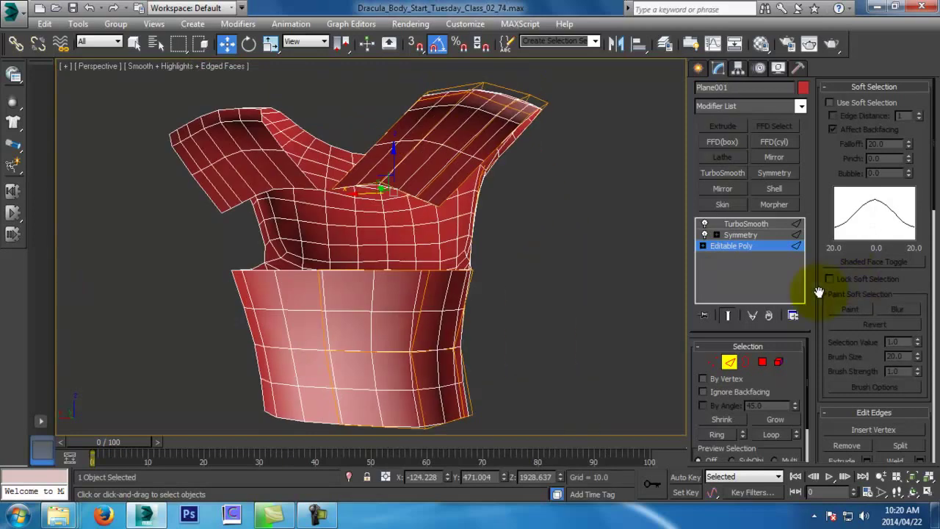
{"action": "left_click", "coordinate": [724, 315]}
{"action": "left_click_drag", "start_coordinate": [371, 190], "coordinate": [489, 210]}
{"action": "scroll", "coordinate": [342, 188], "scroll_direction": "up", "scroll_amount": 4}
{"action": "middle_click_drag", "start_coordinate": [316, 197], "coordinate": [465, 197], "text": "alt"}
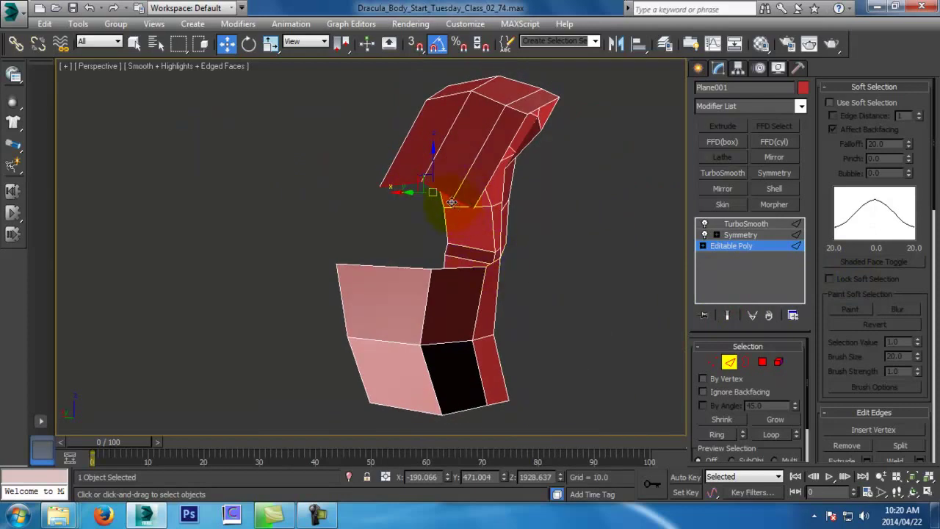
Target weld the back flap's lower underarm corner vertex to the waist band's upper vertex on the side
{"action": "left_click", "coordinate": [711, 363]}
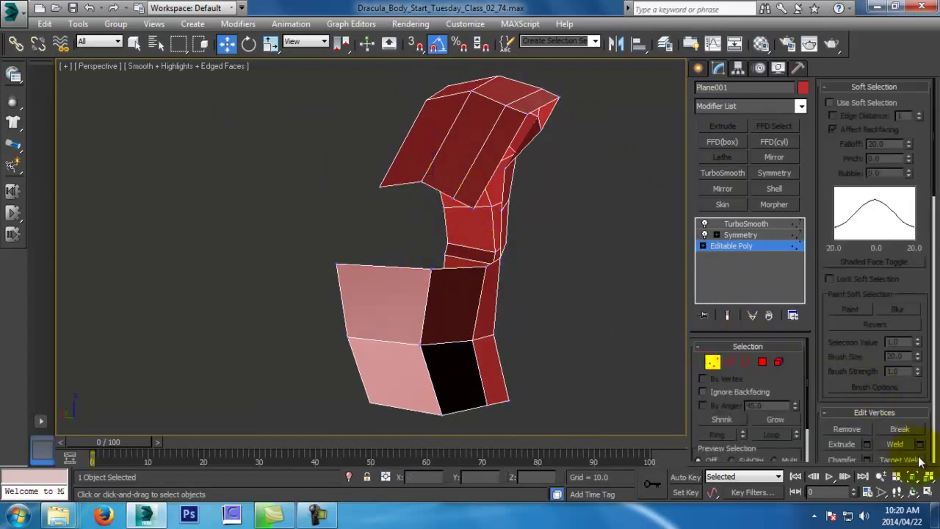
{"action": "left_click", "coordinate": [487, 267]}
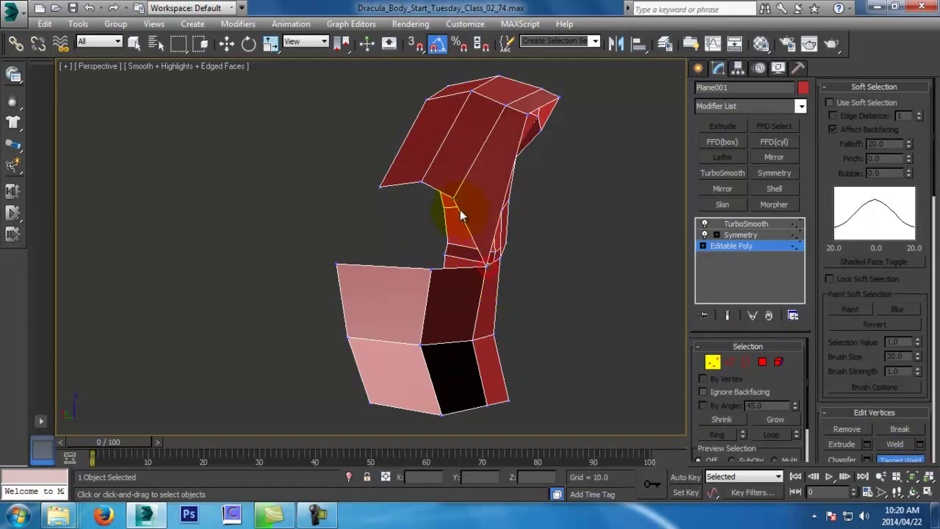
Target weld the back flap's next lower vertex to the waist band's upper back corner vertex
{"action": "left_click", "coordinate": [430, 266]}
{"action": "middle_click_drag", "start_coordinate": [420, 192], "coordinate": [431, 284], "text": "alt"}
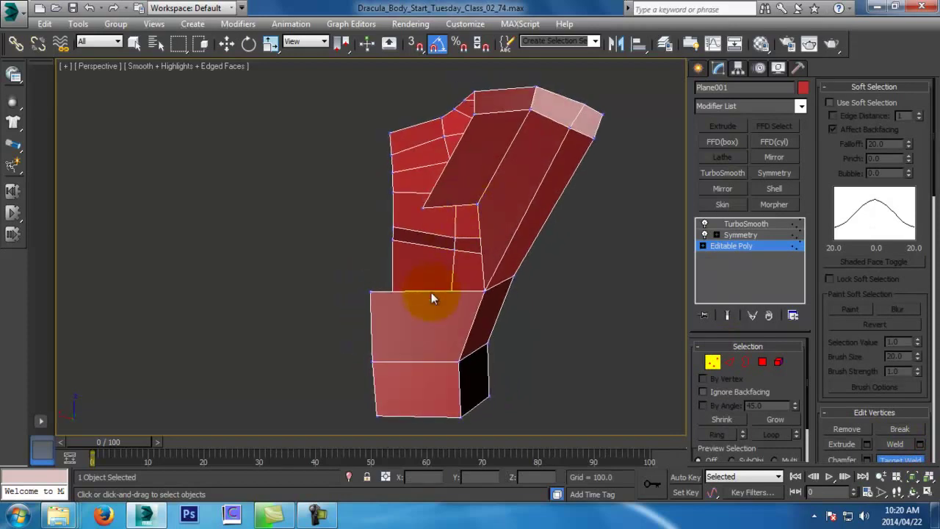
{"action": "middle_click_drag", "start_coordinate": [442, 323], "coordinate": [411, 353], "text": "alt"}
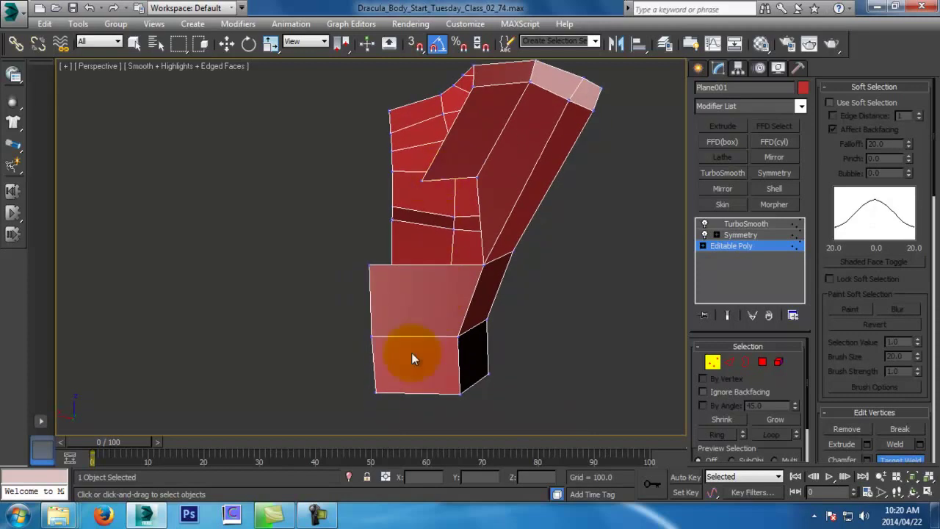
Connect the waist band's horizontal back edges to add a vertical edge line down the middle of the back
{"action": "left_click", "coordinate": [729, 362]}
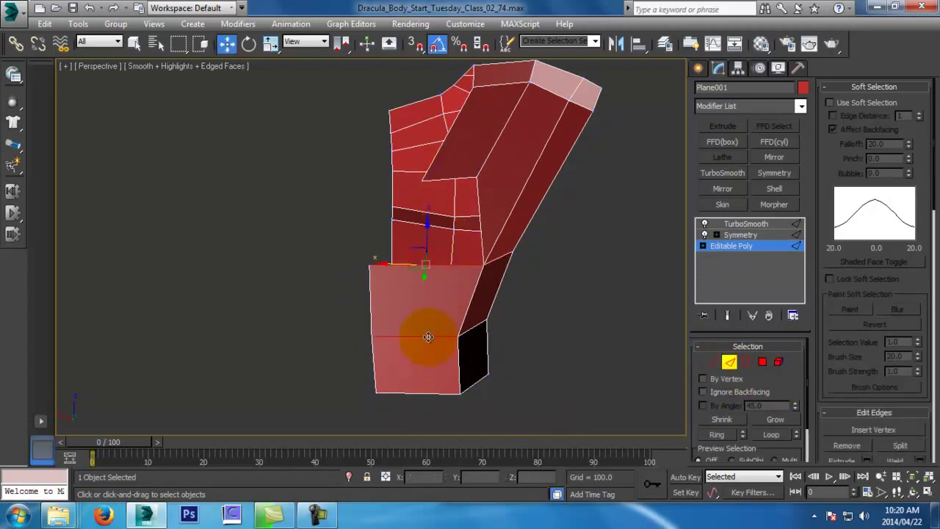
{"action": "left_click_drag", "start_coordinate": [923, 424], "coordinate": [896, 267]}
{"action": "middle_click_drag", "start_coordinate": [522, 297], "coordinate": [535, 350], "text": "alt"}
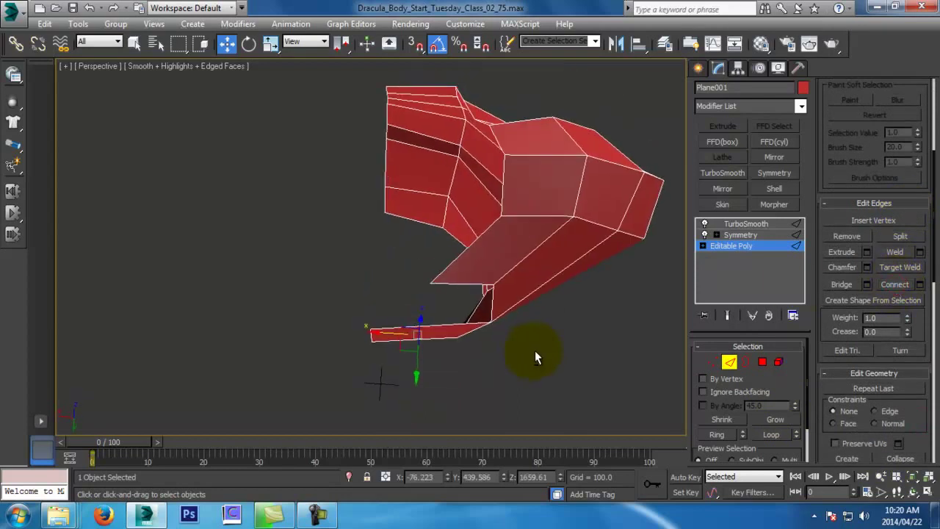
Target weld the back flap's inner lower corner to the band's new middle vertex and lower the neighbouring flap vertex to about Z 1824
{"action": "left_click", "coordinate": [712, 362]}
{"action": "middle_click_drag", "start_coordinate": [571, 294], "coordinate": [564, 207], "text": "alt"}
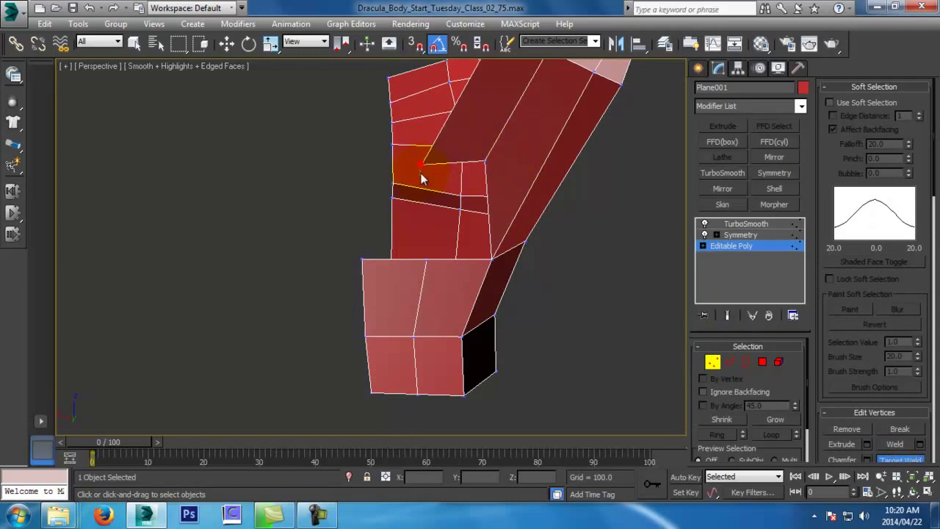
{"action": "middle_click_drag", "start_coordinate": [419, 262], "coordinate": [438, 115], "text": "alt"}
{"action": "key", "text": "w"}
{"action": "left_click", "coordinate": [424, 120]}
{"action": "left_click_drag", "start_coordinate": [427, 95], "coordinate": [417, 174]}
{"action": "middle_click_drag", "start_coordinate": [481, 235], "coordinate": [614, 311], "text": "alt"}
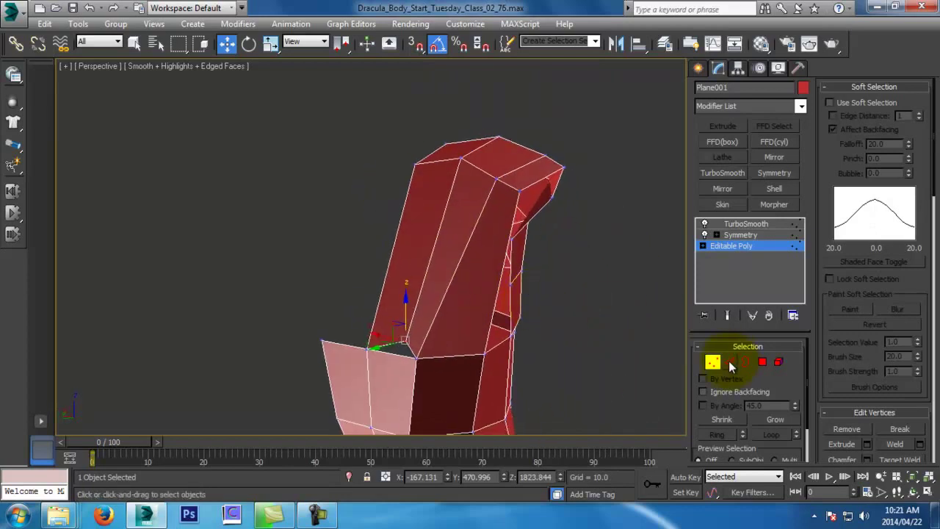
Connect the back flap's four vertical edges to add a horizontal row across the upper back
{"action": "left_click", "coordinate": [729, 361]}
{"action": "left_click", "coordinate": [501, 257]}
{"action": "left_click", "coordinate": [463, 247]}
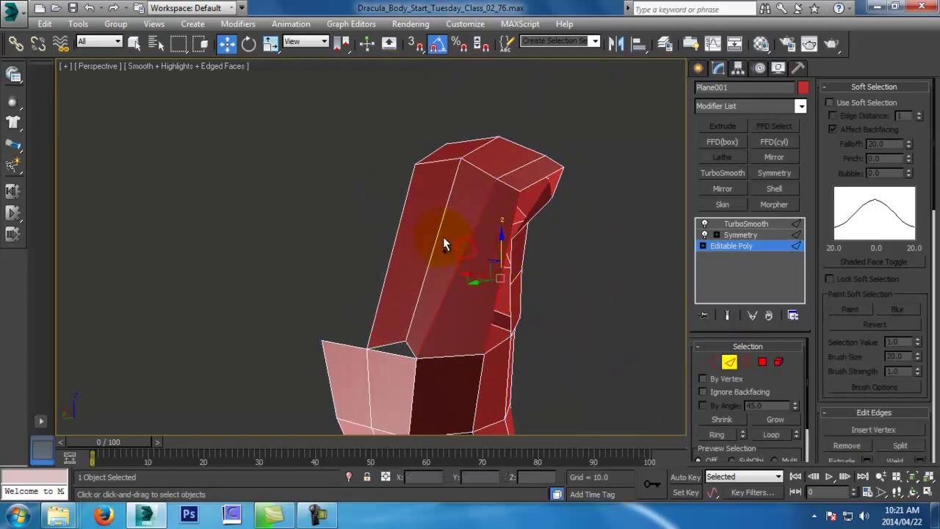
{"action": "left_click", "coordinate": [387, 262]}
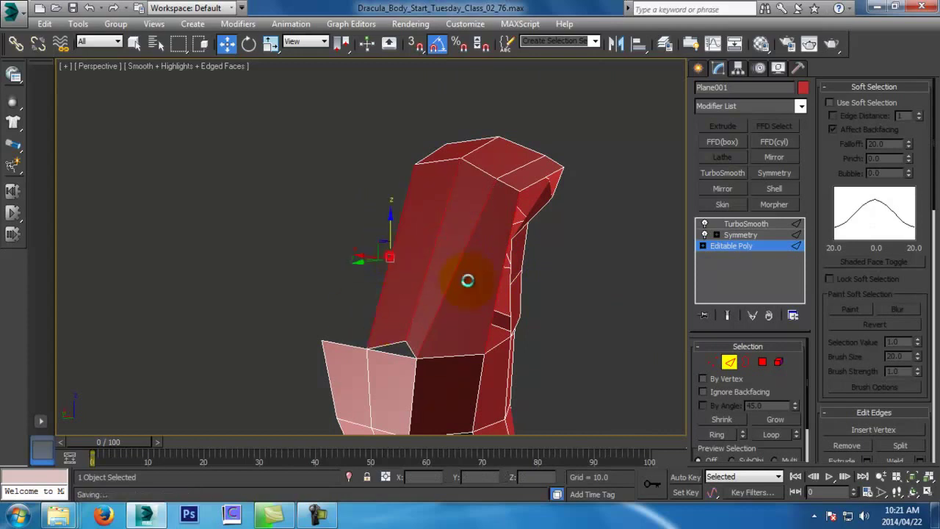
{"action": "scroll", "coordinate": [930, 427], "scroll_direction": "down", "scroll_amount": 3}
{"action": "left_click", "coordinate": [901, 407]}
{"action": "mouse_move", "coordinate": [660, 360]}
{"action": "middle_mouse_down", "text": "alt"}
{"action": "mouse_move", "coordinate": [557, 349]}
{"action": "mouse_move", "coordinate": [653, 348]}
{"action": "middle_mouse_up", "text": "alt"}
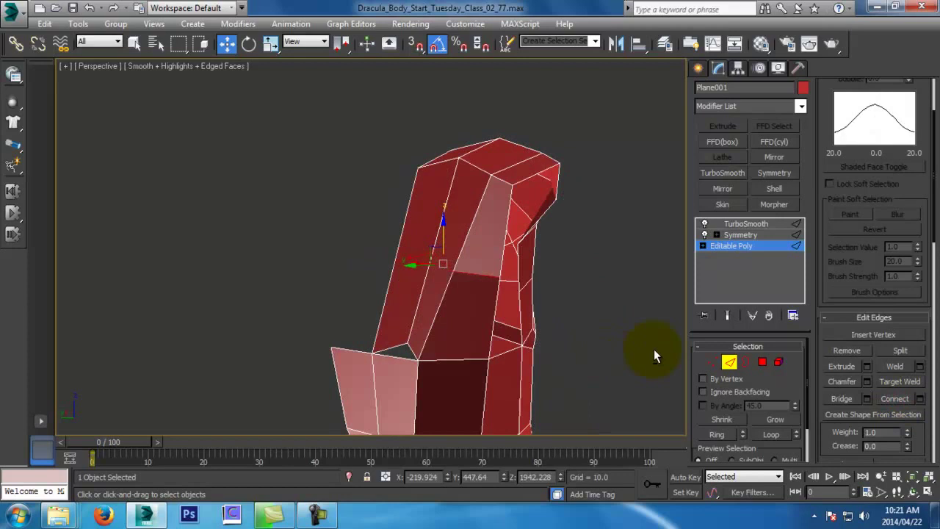
Shift the new row's vertices outward along X, the inner end by about 21 units and the one beside the armhole to about -263
{"action": "left_click", "coordinate": [728, 314]}
{"action": "middle_click_drag", "start_coordinate": [451, 245], "coordinate": [413, 214], "text": "alt"}
{"action": "left_click", "coordinate": [713, 360]}
{"action": "left_click", "coordinate": [727, 314]}
{"action": "middle_click_drag", "start_coordinate": [677, 302], "coordinate": [592, 304], "text": "alt"}
{"action": "middle_click_drag", "start_coordinate": [451, 236], "coordinate": [494, 246], "text": "alt"}
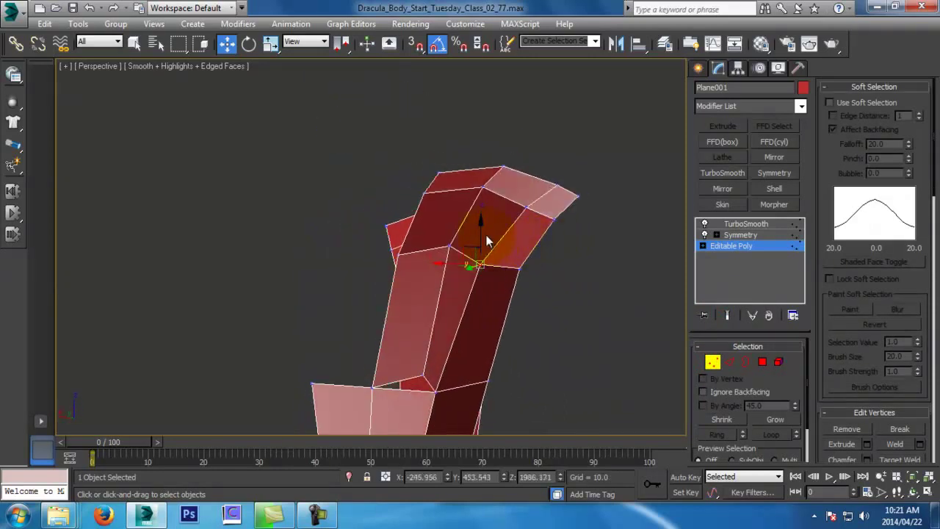
{"action": "left_click_drag", "start_coordinate": [407, 234], "coordinate": [369, 233]}
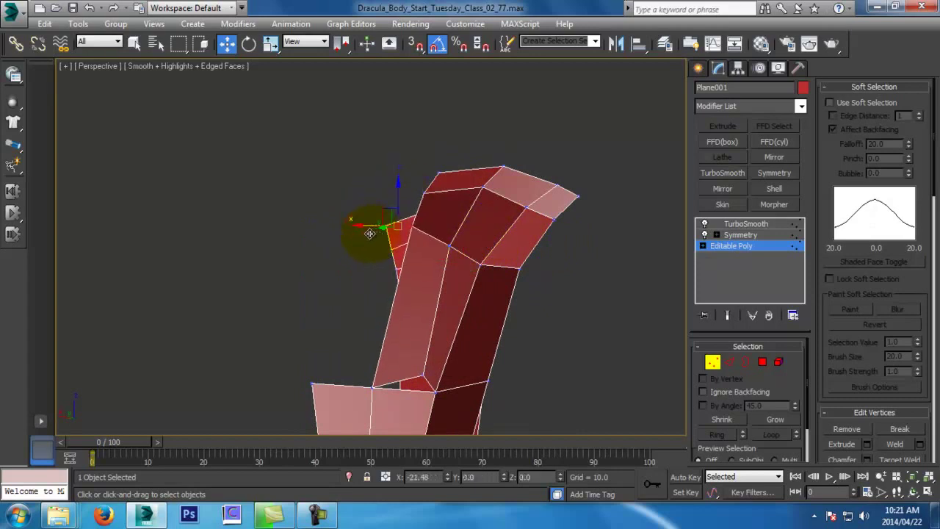
{"action": "left_click", "coordinate": [478, 265]}
{"action": "middle_click_drag", "start_coordinate": [480, 264], "coordinate": [535, 269], "text": "alt"}
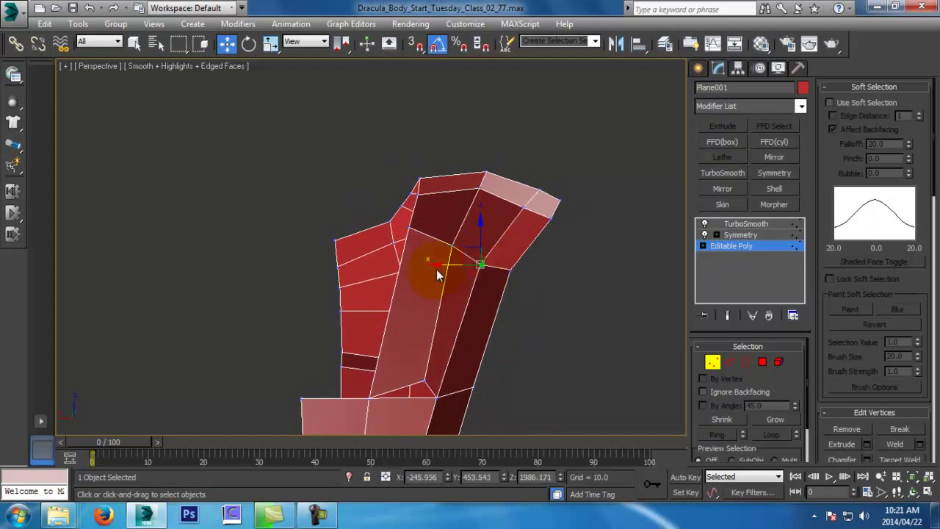
{"action": "left_click_drag", "start_coordinate": [438, 267], "coordinate": [450, 268]}
Move the flap's upper armhole vertex toward the back along Y and place the lower underarm vertex at about Y 401
{"action": "middle_click_drag", "start_coordinate": [505, 282], "coordinate": [525, 294], "text": "alt"}
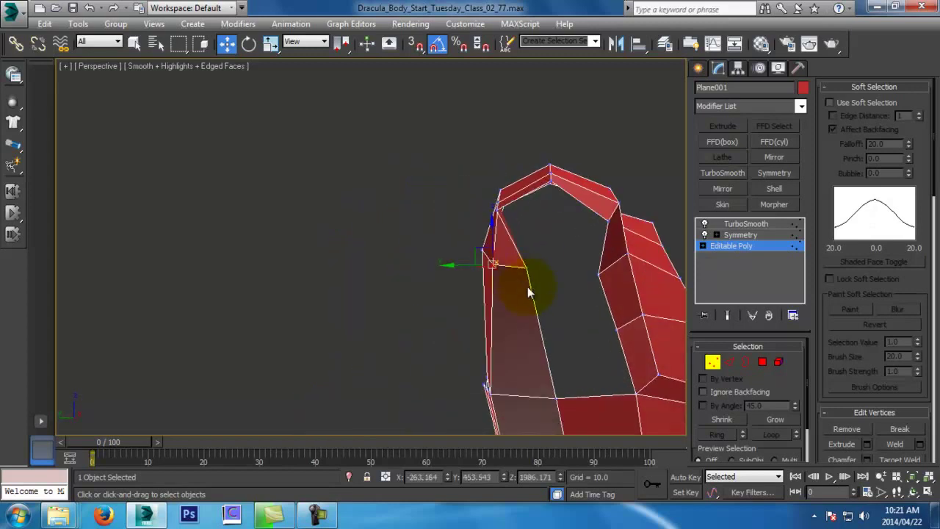
{"action": "left_click_drag", "start_coordinate": [495, 274], "coordinate": [466, 278]}
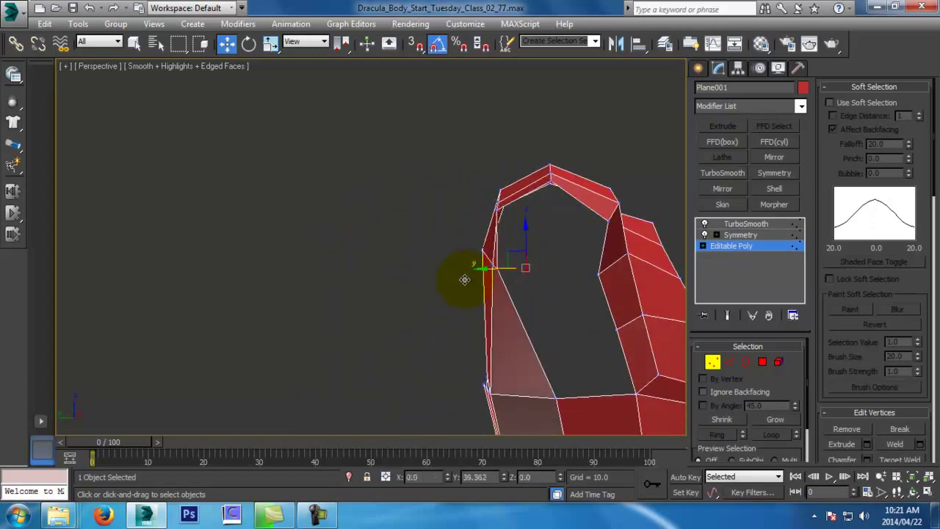
{"action": "left_click_drag", "start_coordinate": [559, 273], "coordinate": [571, 274]}
{"action": "left_click_drag", "start_coordinate": [579, 327], "coordinate": [586, 329]}
{"action": "middle_click_drag", "start_coordinate": [585, 329], "coordinate": [542, 282], "text": "alt"}
{"action": "left_click_drag", "start_coordinate": [513, 282], "coordinate": [487, 279]}
{"action": "middle_click_drag", "start_coordinate": [487, 279], "coordinate": [577, 294], "text": "alt"}
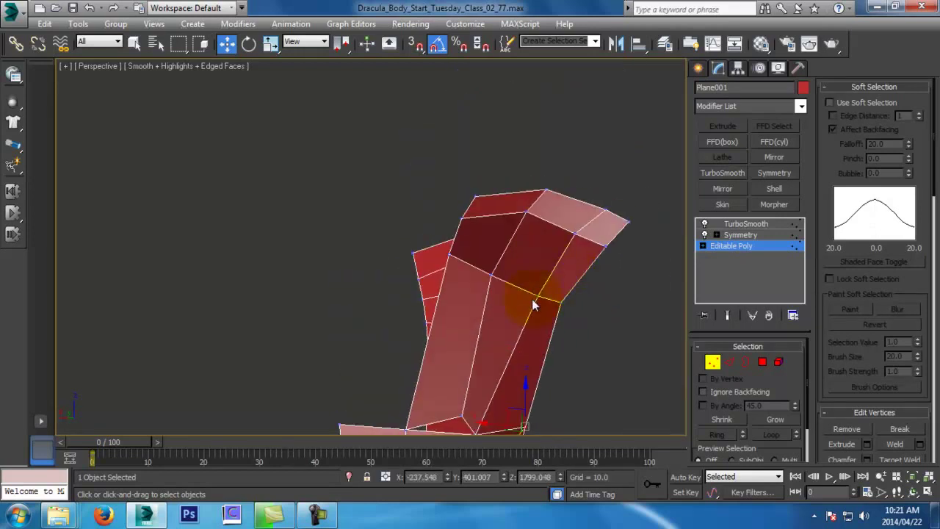
Shift the new row's vertex beside the armhole inward to about X -256
{"action": "left_click_drag", "start_coordinate": [512, 297], "coordinate": [498, 293]}
{"action": "middle_click_drag", "start_coordinate": [498, 294], "coordinate": [589, 182], "text": "alt"}
{"action": "middle_click_drag", "start_coordinate": [528, 344], "coordinate": [595, 265], "text": "alt"}
{"action": "middle_click_drag", "start_coordinate": [423, 306], "coordinate": [474, 288], "text": "alt"}
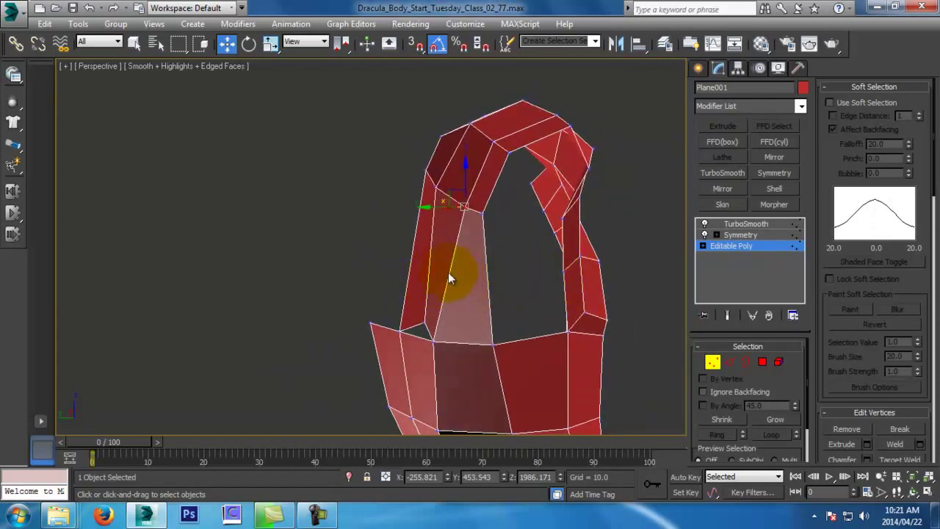
{"action": "middle_click_drag", "start_coordinate": [612, 363], "coordinate": [419, 294], "text": "alt"}
Connect the top and bottom edges of the waist band's outer upper back polygon with a new vertical edge
{"action": "left_click", "coordinate": [731, 362]}
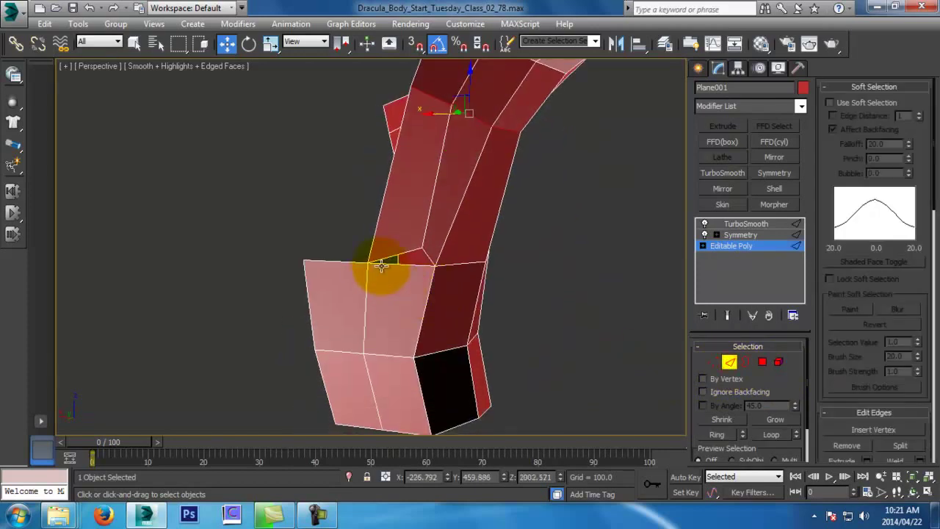
{"action": "left_click", "coordinate": [395, 354]}
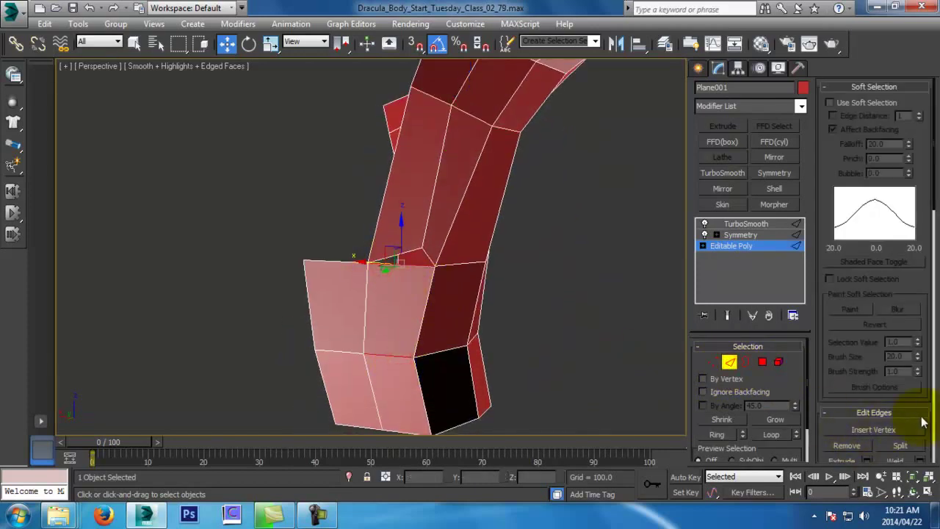
{"action": "left_click_drag", "start_coordinate": [923, 422], "coordinate": [878, 295]}
{"action": "left_click", "coordinate": [903, 278]}
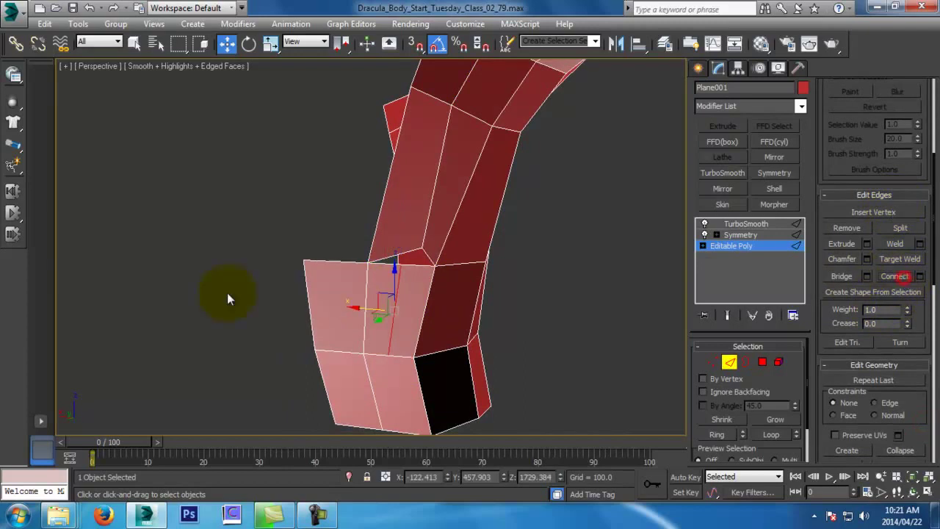
{"action": "middle_click_drag", "start_coordinate": [227, 292], "coordinate": [254, 288], "text": "alt"}
Target weld the back flap's loose lower vertex to the new vertex on the waist band's upper edge
{"action": "left_click", "coordinate": [712, 360]}
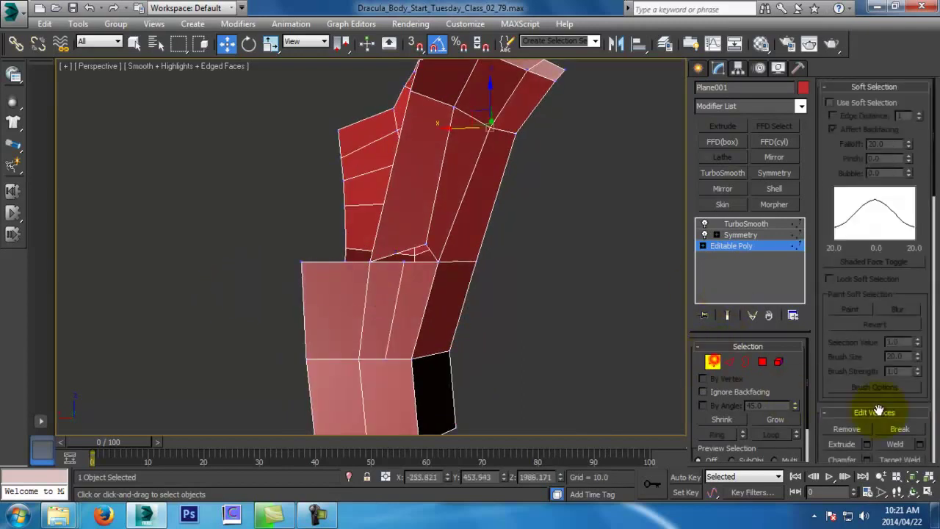
{"action": "left_click", "coordinate": [897, 458]}
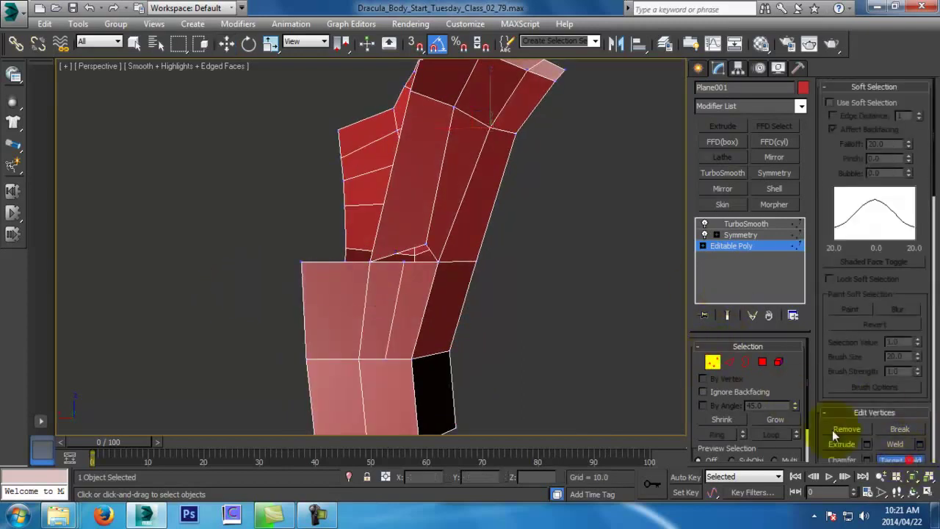
{"action": "left_click", "coordinate": [404, 266]}
Connect the vertical edges of the waist band's upper back polygons to add a horizontal edge row
{"action": "left_click", "coordinate": [728, 360]}
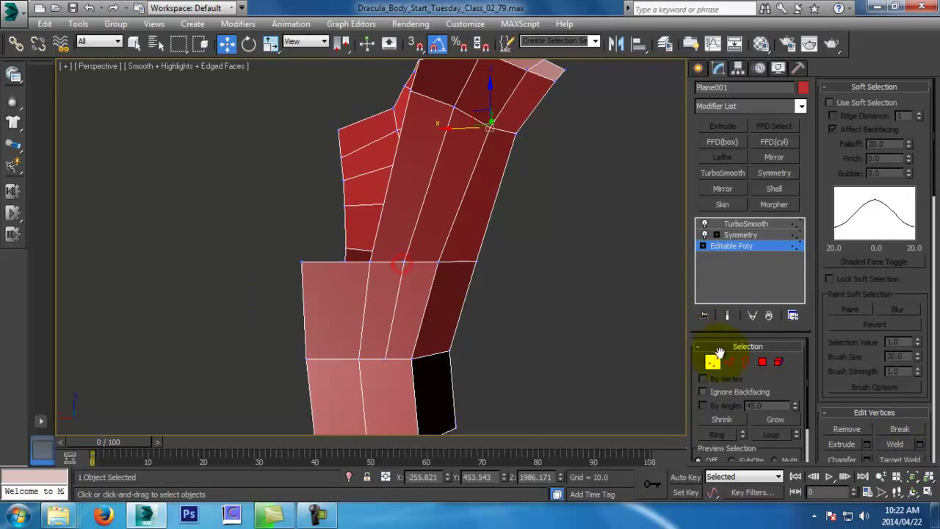
{"action": "left_click", "coordinate": [301, 314]}
{"action": "left_click", "coordinate": [361, 318], "text": "ctrl"}
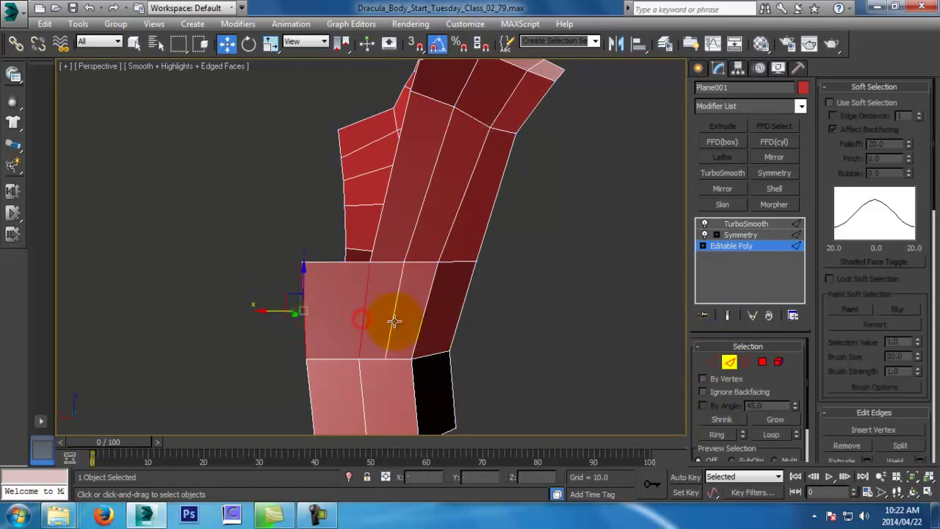
{"action": "right_click", "coordinate": [439, 326]}
{"action": "left_click", "coordinate": [432, 379]}
{"action": "middle_click_drag", "start_coordinate": [450, 345], "coordinate": [494, 285], "text": "alt"}
Extend the back flap's inner edge toward the centre line to about X -26 and scale it flat along X
{"action": "left_click", "coordinate": [411, 279]}
{"action": "left_click_drag", "start_coordinate": [371, 290], "coordinate": [325, 294], "text": "shift"}
{"action": "key", "text": "r"}
{"action": "left_click_drag", "start_coordinate": [383, 293], "coordinate": [273, 282]}
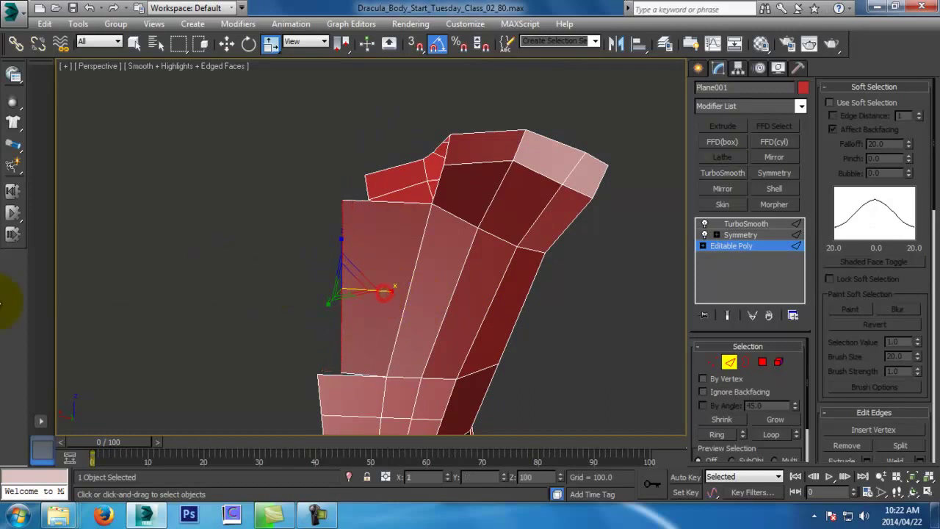
{"action": "key", "text": "w"}
Target weld the extended flap's lower inner corner to the waist band's upper inner corner vertex
{"action": "left_click", "coordinate": [712, 360]}
{"action": "left_click", "coordinate": [899, 461]}
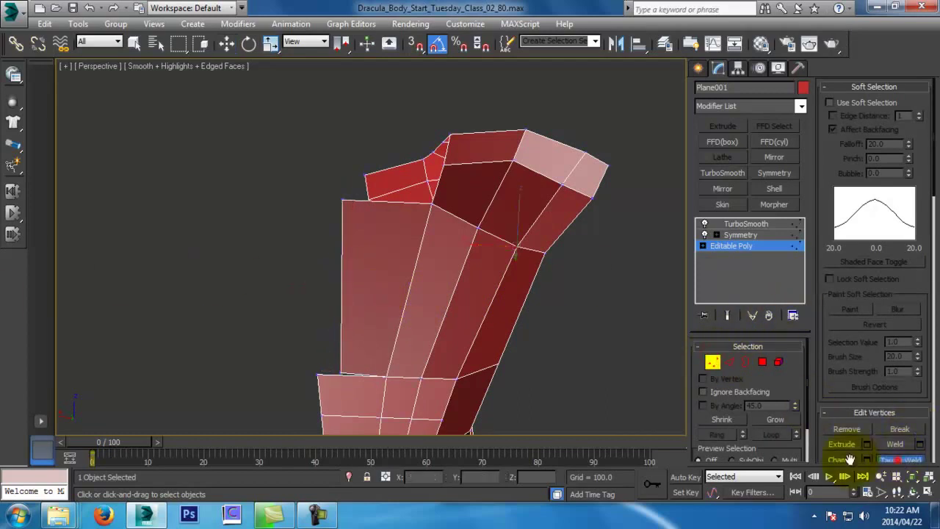
{"action": "left_click", "coordinate": [316, 376]}
{"action": "key", "text": "w"}
{"action": "left_click", "coordinate": [337, 202]}
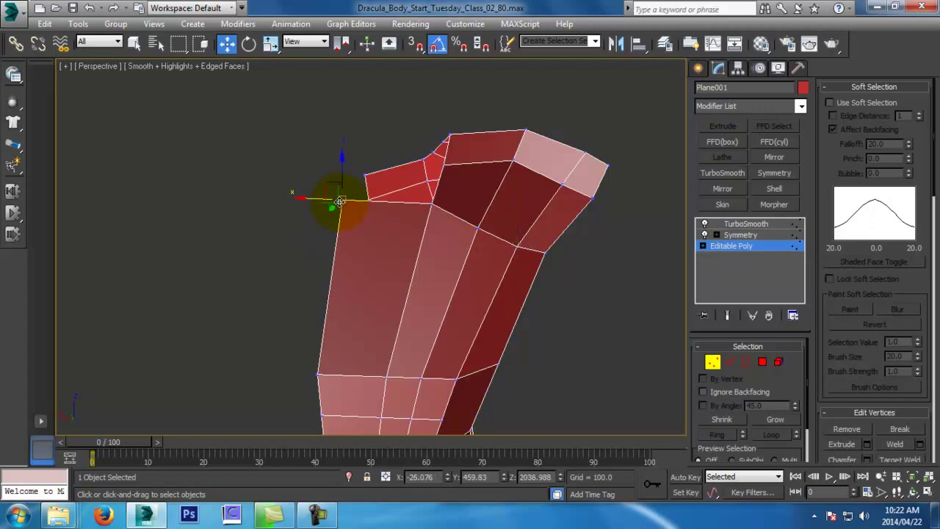
Check the smoothed end result, weld the overlapping vertices on the seam between back flap and waist band, and save the file
{"action": "left_click", "coordinate": [727, 315]}
{"action": "scroll", "coordinate": [302, 221], "scroll_direction": "up", "scroll_amount": 5}
{"action": "scroll", "coordinate": [303, 221], "scroll_direction": "down", "scroll_amount": 5}
{"action": "middle_click_drag", "start_coordinate": [303, 221], "coordinate": [461, 245], "text": "alt"}
{"action": "key", "text": "alt+z"}
{"action": "left_click_drag", "start_coordinate": [465, 257], "coordinate": [384, 194]}
{"action": "key", "text": "w"}
{"action": "middle_click_drag", "start_coordinate": [384, 194], "coordinate": [300, 233], "text": "alt"}
{"action": "left_click_drag", "start_coordinate": [301, 224], "coordinate": [338, 262]}
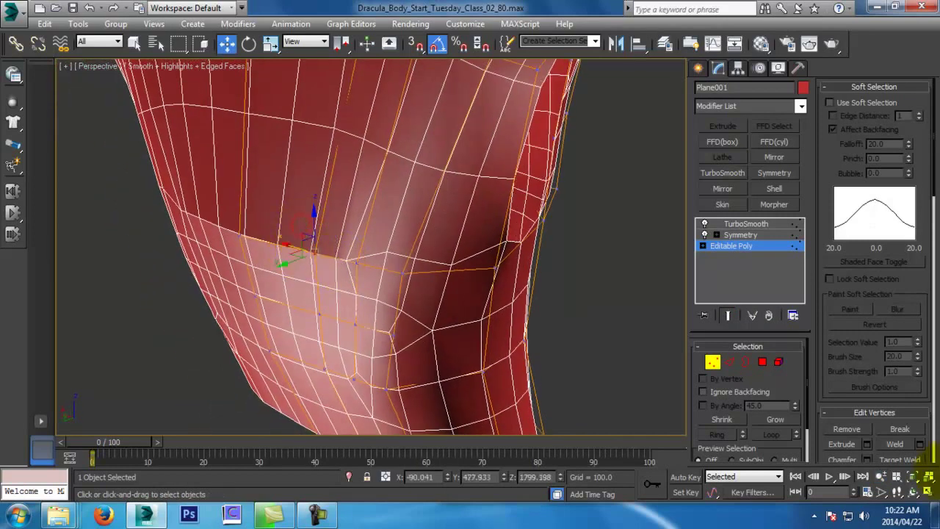
{"action": "left_click", "coordinate": [921, 444]}
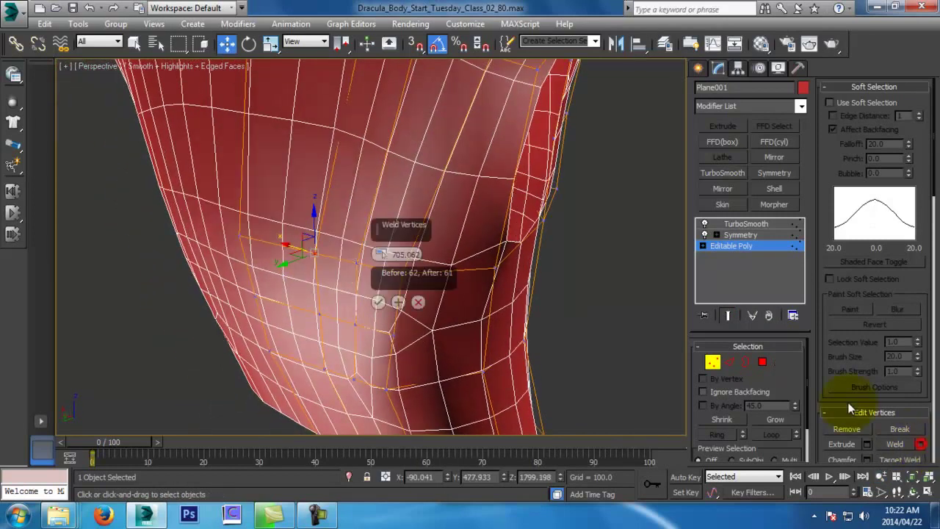
{"action": "left_click", "coordinate": [379, 297]}
{"action": "middle_click_drag", "start_coordinate": [365, 264], "coordinate": [405, 268], "text": "alt"}
{"action": "left_click", "coordinate": [727, 316]}
{"action": "key", "text": "ctrl+s"}
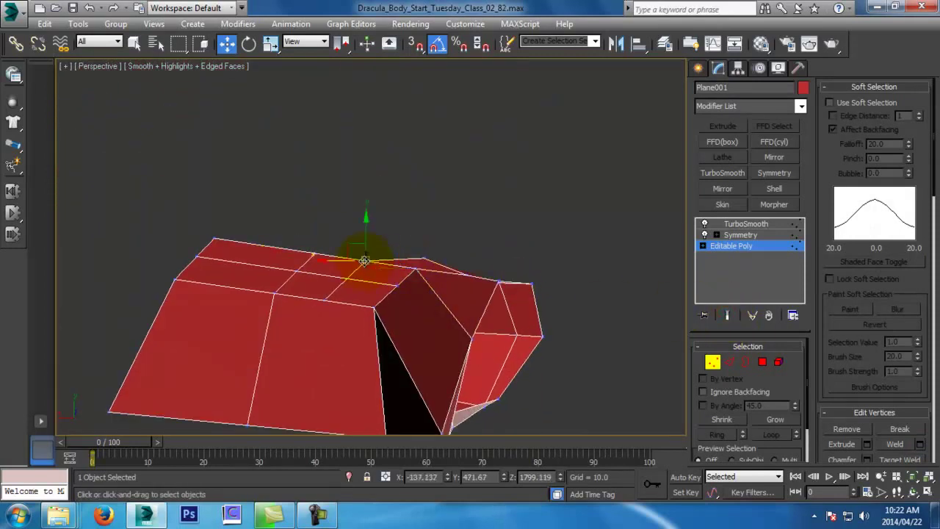
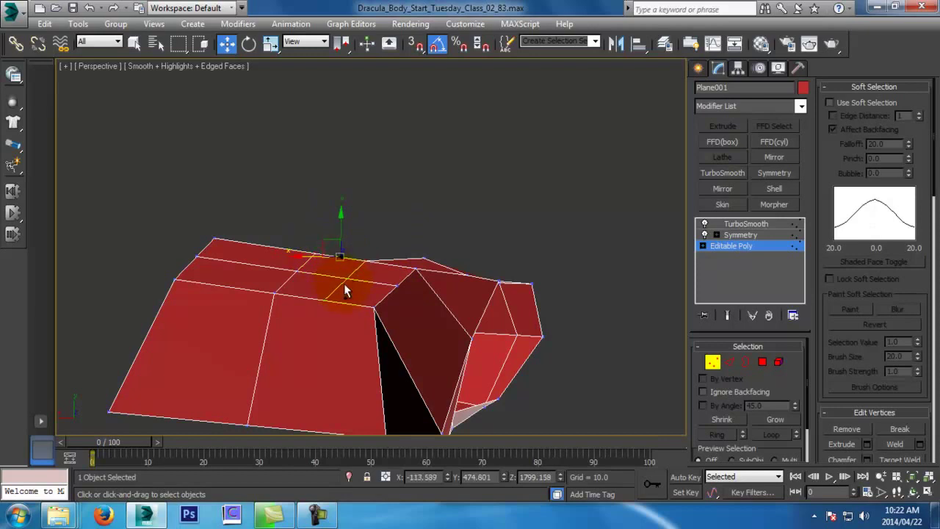
Reposition the waist band's upper back vertices to even out the spacing of the new rows
{"action": "left_click_drag", "start_coordinate": [301, 279], "coordinate": [312, 245]}
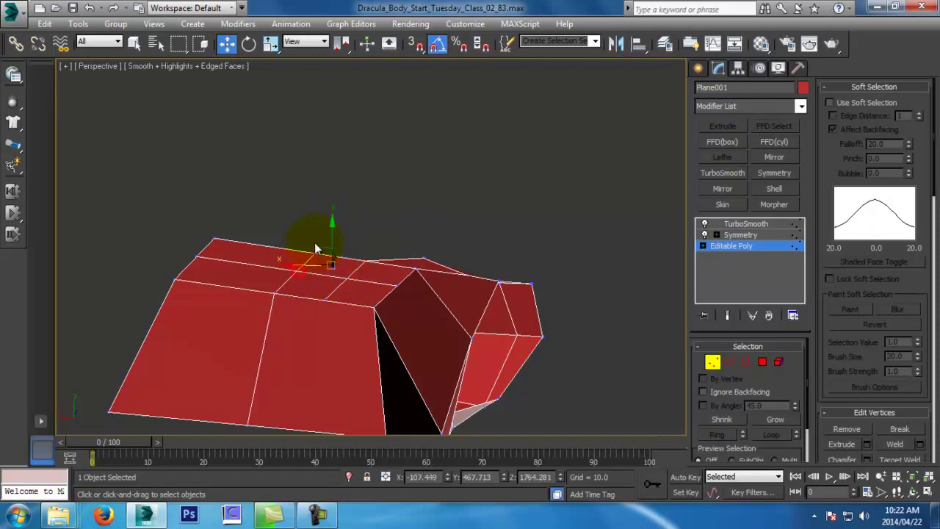
{"action": "mouse_move", "coordinate": [328, 238]}
{"action": "middle_mouse_down", "text": "alt"}
{"action": "mouse_move", "coordinate": [329, 218]}
{"action": "mouse_move", "coordinate": [350, 301]}
{"action": "mouse_move", "coordinate": [309, 279]}
{"action": "mouse_move", "coordinate": [325, 243]}
{"action": "middle_mouse_up", "text": "alt"}
{"action": "mouse_move", "coordinate": [307, 259]}
{"action": "left_mouse_down"}
{"action": "mouse_move", "coordinate": [321, 294]}
{"action": "mouse_move", "coordinate": [293, 262]}
{"action": "mouse_move", "coordinate": [279, 262]}
{"action": "mouse_move", "coordinate": [297, 245]}
{"action": "left_mouse_up"}
{"action": "middle_click_drag", "start_coordinate": [381, 154], "coordinate": [362, 261]}
{"action": "middle_click_drag", "start_coordinate": [363, 261], "coordinate": [461, 189], "text": "alt"}
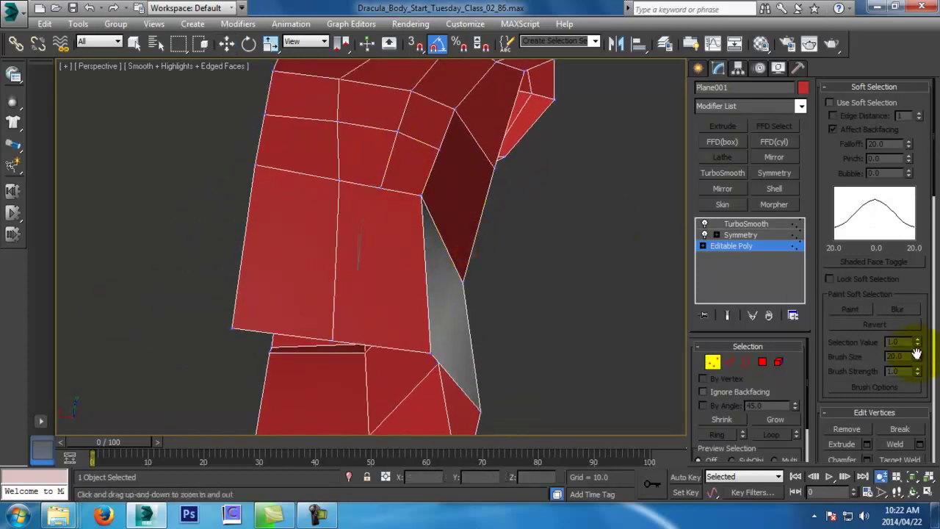
Target weld the new horizontal row's outer vertex and the vertical edge's lower vertex into the waist band's back corner
{"action": "left_click", "coordinate": [903, 459]}
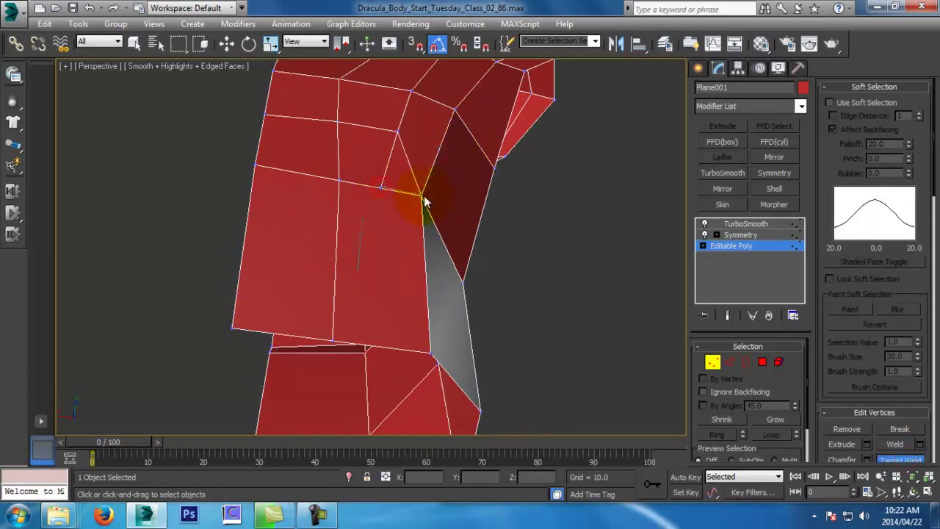
{"action": "middle_click_drag", "start_coordinate": [449, 192], "coordinate": [349, 247], "text": "alt"}
{"action": "middle_click_drag", "start_coordinate": [356, 342], "coordinate": [288, 237], "text": "alt"}
Nudge two vertices along the waist band's lower back edge, placing the middle one at about X -74, and save the file
{"action": "key", "text": "w"}
{"action": "left_click", "coordinate": [232, 212]}
{"action": "left_click_drag", "start_coordinate": [215, 209], "coordinate": [230, 213]}
{"action": "middle_click_drag", "start_coordinate": [327, 254], "coordinate": [356, 260], "text": "alt"}
{"action": "left_click", "coordinate": [348, 240]}
{"action": "mouse_move", "coordinate": [347, 218]}
{"action": "left_mouse_down"}
{"action": "mouse_move", "coordinate": [346, 206]}
{"action": "mouse_move", "coordinate": [356, 222]}
{"action": "left_mouse_up"}
{"action": "middle_click_drag", "start_coordinate": [368, 228], "coordinate": [470, 286], "text": "alt"}
{"action": "scroll", "coordinate": [473, 152], "scroll_direction": "down", "scroll_amount": 3}
{"action": "middle_click_drag", "start_coordinate": [474, 152], "coordinate": [489, 281]}
{"action": "key", "text": "ctrl+s"}
Select the ring of vertical edges across the back flap and connect them with a new horizontal edge loop
{"action": "middle_click_drag", "start_coordinate": [476, 216], "coordinate": [425, 263], "text": "alt"}
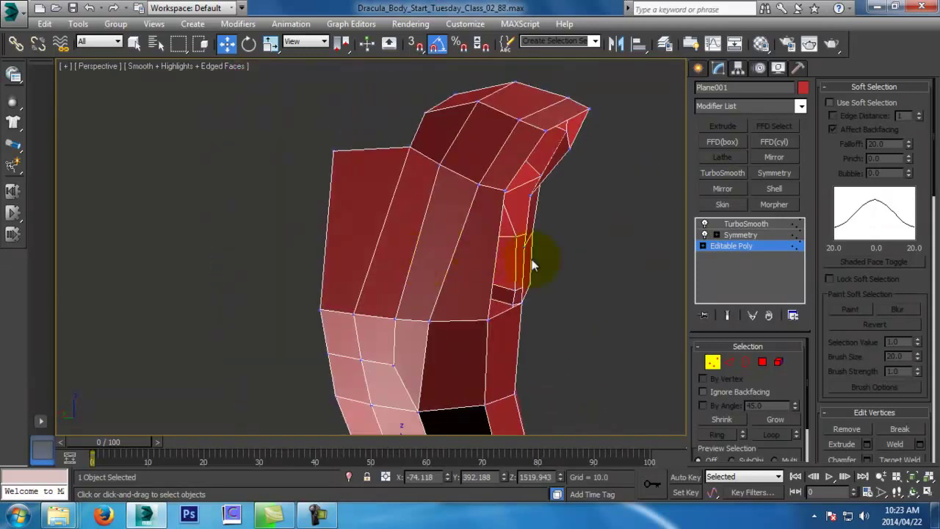
{"action": "left_click", "coordinate": [731, 364]}
{"action": "left_click", "coordinate": [497, 256]}
{"action": "left_click", "coordinate": [730, 434]}
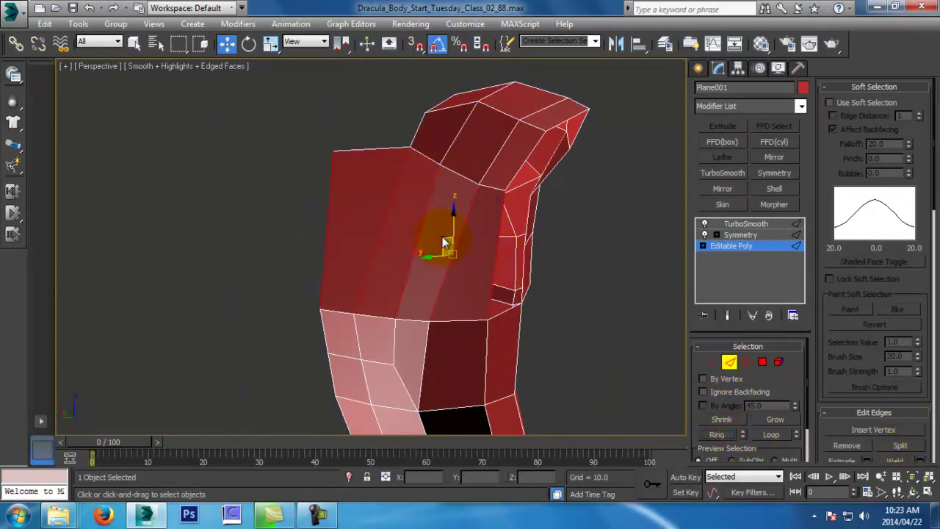
{"action": "right_click", "coordinate": [439, 233]}
{"action": "left_click", "coordinate": [431, 282]}
Unhide the reference image planes and make the mesh see-through in the left view
{"action": "middle_click_drag", "start_coordinate": [456, 309], "coordinate": [400, 307], "text": "alt"}
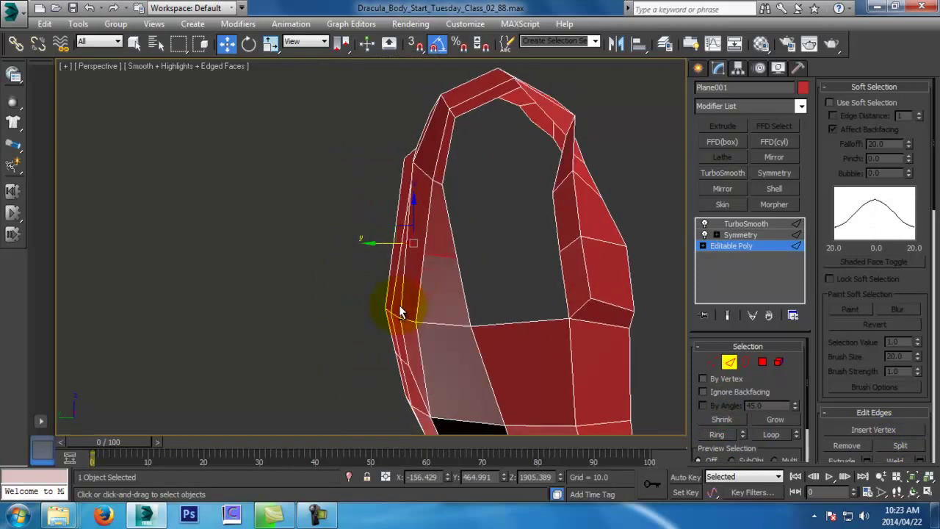
{"action": "right_click", "coordinate": [540, 300]}
{"action": "left_click", "coordinate": [570, 236]}
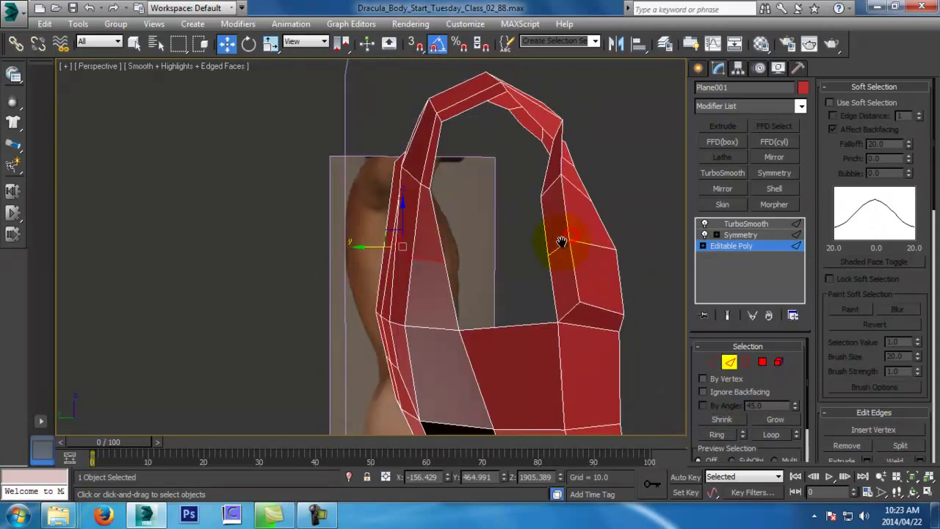
{"action": "middle_click_drag", "start_coordinate": [566, 238], "coordinate": [538, 239], "text": "alt"}
{"action": "key", "text": "l"}
{"action": "key", "text": "alt+x"}
Show the smoothed end result and move the back flap's new edge loop backward toward the reference's back contour
{"action": "middle_click_drag", "start_coordinate": [498, 314], "coordinate": [558, 192]}
{"action": "left_click", "coordinate": [728, 314]}
{"action": "left_click_drag", "start_coordinate": [393, 232], "coordinate": [375, 227]}
Adjust the waist band's rear vertices to the side reference, shifting the bottom back vertex to about Y 381
{"action": "middle_click_drag", "start_coordinate": [401, 270], "coordinate": [391, 123]}
{"action": "left_click", "coordinate": [712, 361]}
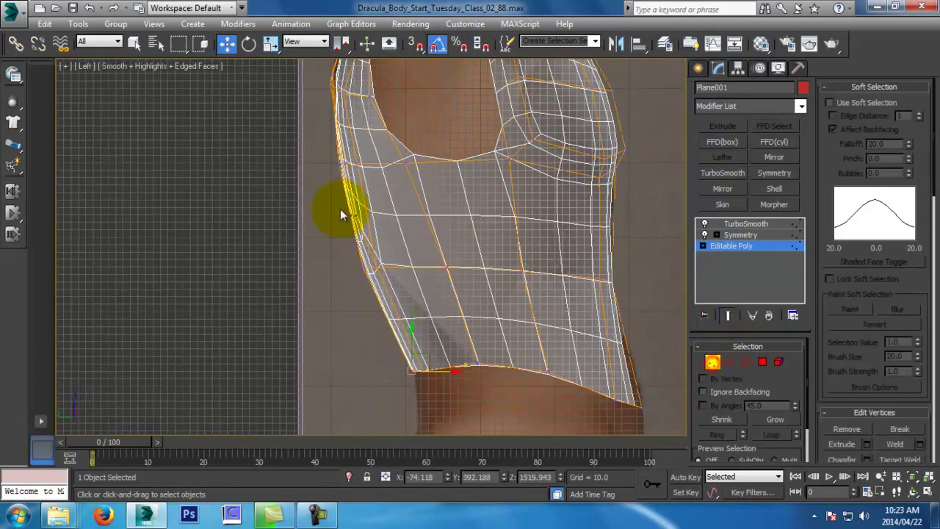
{"action": "left_click_drag", "start_coordinate": [320, 248], "coordinate": [406, 291]}
{"action": "left_click_drag", "start_coordinate": [393, 242], "coordinate": [377, 220]}
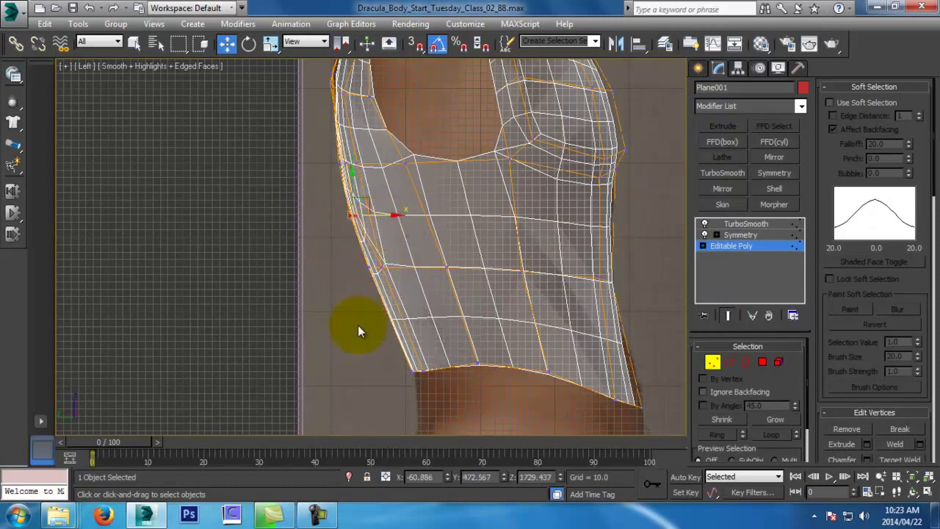
{"action": "left_click_drag", "start_coordinate": [450, 402], "coordinate": [451, 403]}
{"action": "left_click_drag", "start_coordinate": [441, 370], "coordinate": [443, 372]}
Select the vertices of the upper back and rear shoulder and move them backward to match the side reference
{"action": "middle_click_drag", "start_coordinate": [426, 209], "coordinate": [431, 390]}
{"action": "middle_click_drag", "start_coordinate": [391, 223], "coordinate": [369, 214]}
{"action": "scroll", "coordinate": [369, 214], "scroll_direction": "up", "scroll_amount": 2}
{"action": "key", "text": "t"}
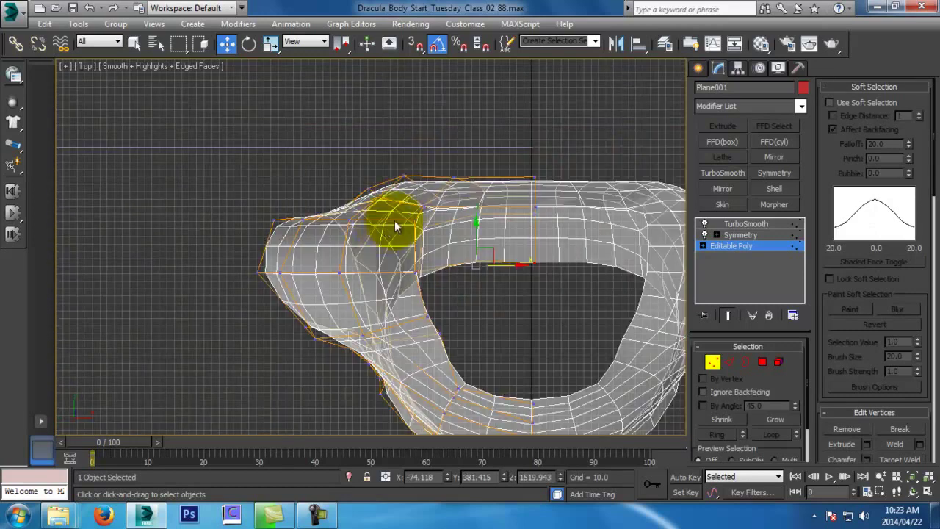
{"action": "scroll", "coordinate": [397, 228], "scroll_direction": "up", "scroll_amount": 2}
{"action": "left_click_drag", "start_coordinate": [219, 150], "coordinate": [559, 291]}
{"action": "key", "text": "l"}
{"action": "scroll", "coordinate": [430, 168], "scroll_direction": "down", "scroll_amount": 2}
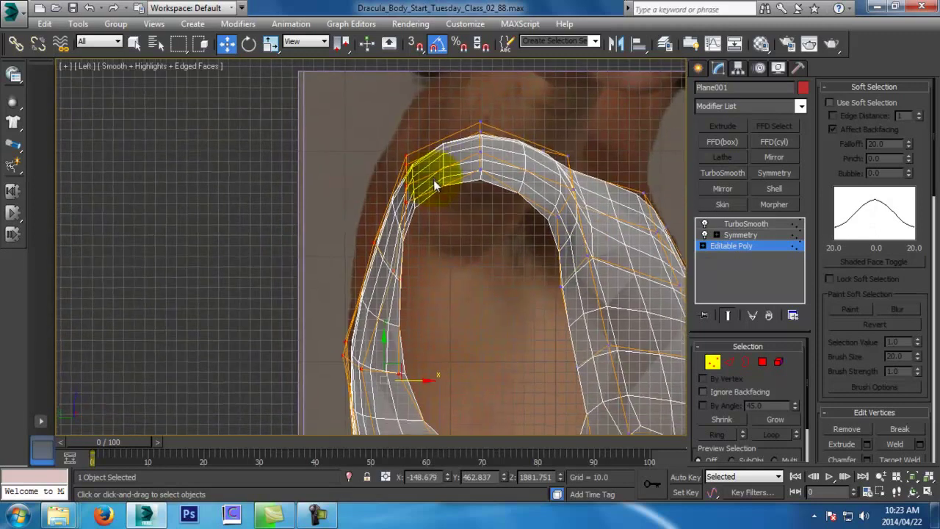
{"action": "scroll", "coordinate": [524, 232], "scroll_direction": "up", "scroll_amount": 1}
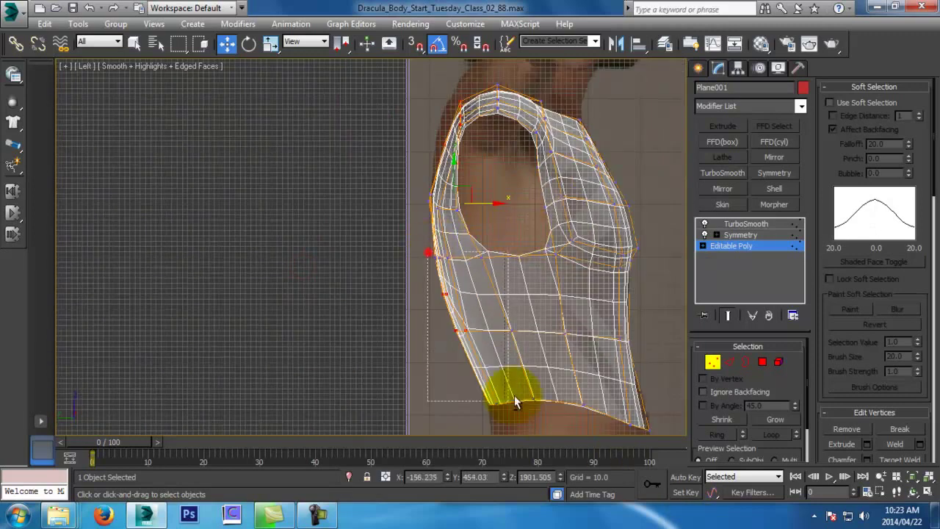
{"action": "scroll", "coordinate": [471, 353], "scroll_direction": "up", "scroll_amount": 2}
{"action": "left_click_drag", "start_coordinate": [477, 275], "coordinate": [459, 276]}
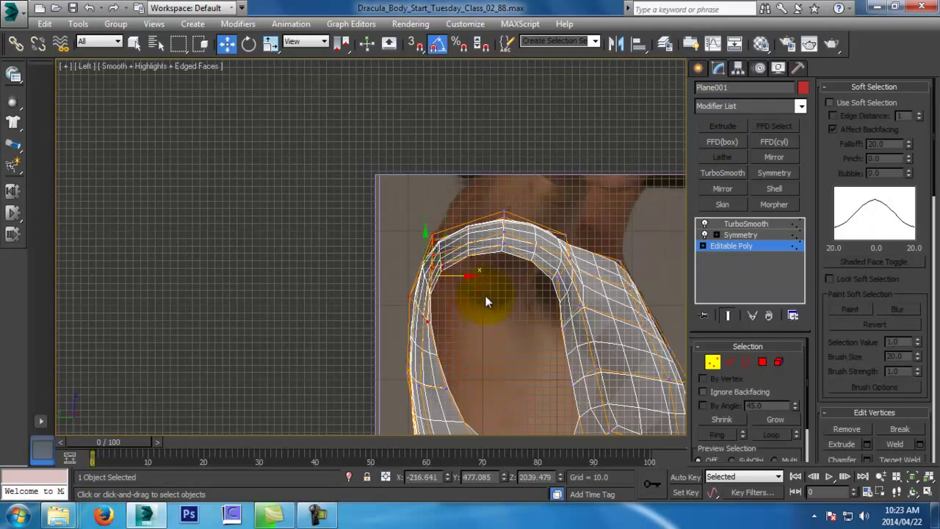
Move the inner upper back vertices along X toward the torso's centre line to even out the mesh
{"action": "key", "text": "p"}
{"action": "middle_click_drag", "start_coordinate": [485, 295], "coordinate": [122, 289], "text": "alt"}
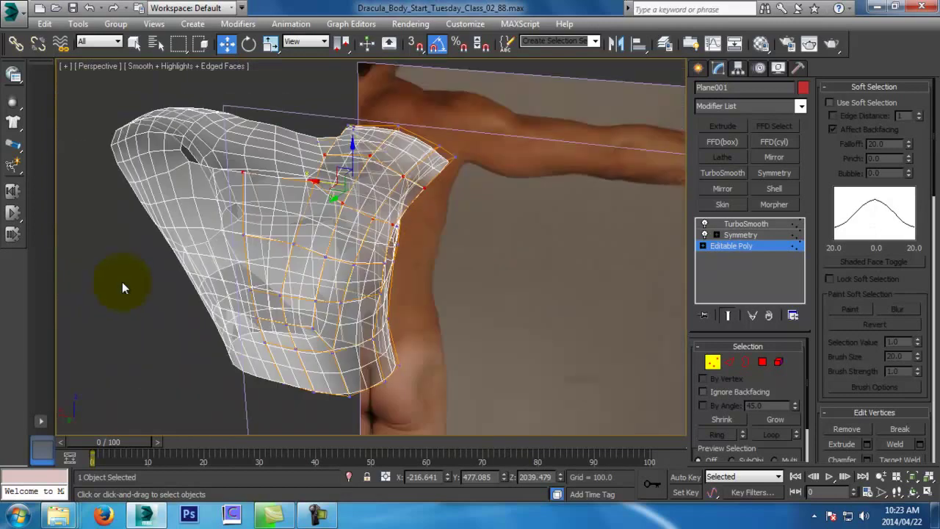
{"action": "middle_click_drag", "start_coordinate": [315, 171], "coordinate": [333, 229], "text": "alt"}
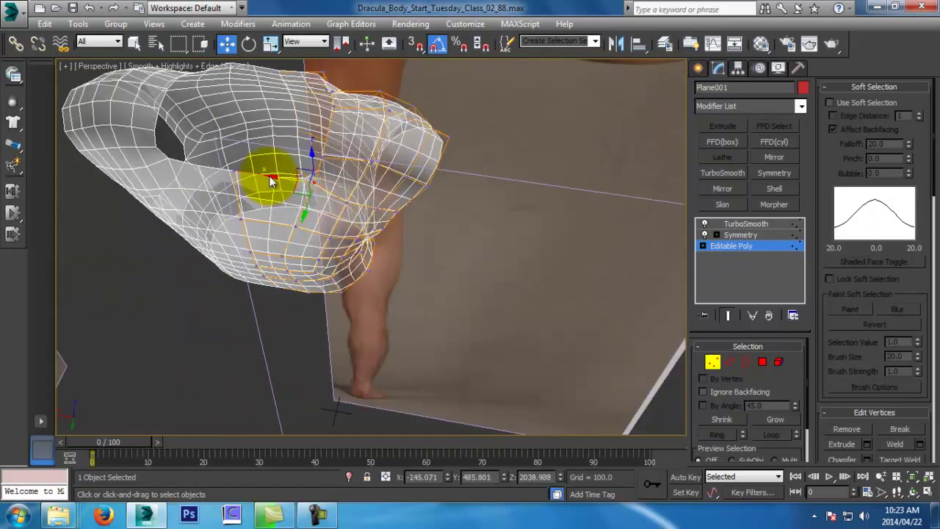
{"action": "left_click_drag", "start_coordinate": [268, 178], "coordinate": [262, 179]}
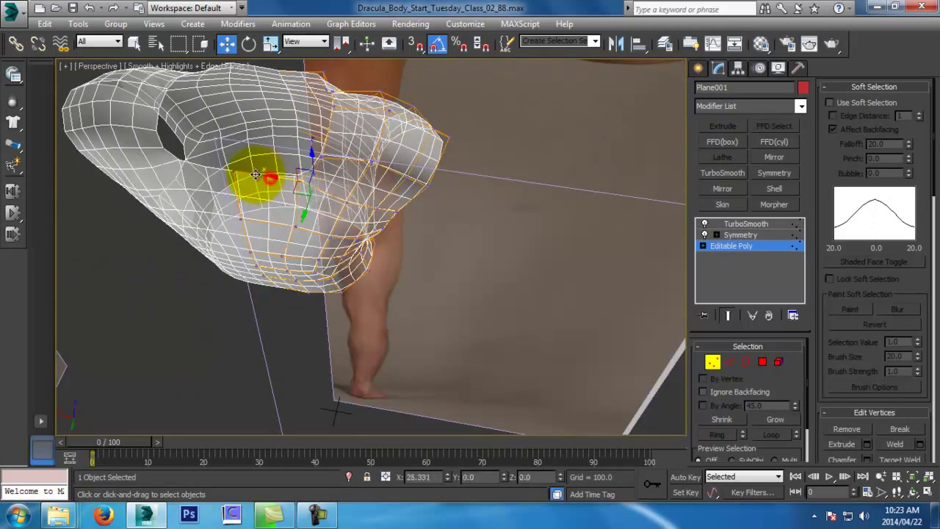
{"action": "left_click", "coordinate": [295, 224]}
{"action": "left_click_drag", "start_coordinate": [267, 220], "coordinate": [253, 218]}
Reposition the back vertices at the shoulder's outer opening to smooth the curve of the arm hole
{"action": "middle_click_drag", "start_coordinate": [297, 197], "coordinate": [356, 181], "text": "alt"}
{"action": "left_click_drag", "start_coordinate": [260, 124], "coordinate": [292, 189]}
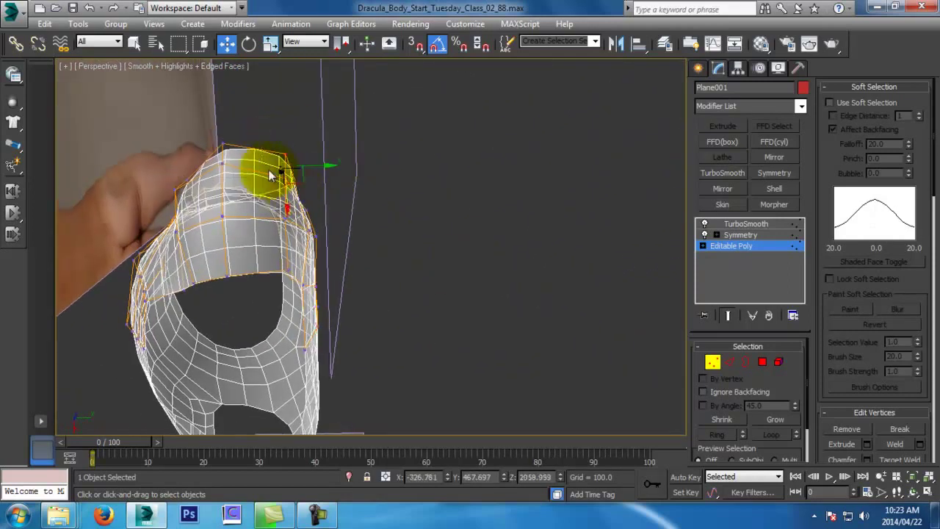
{"action": "key", "text": "e"}
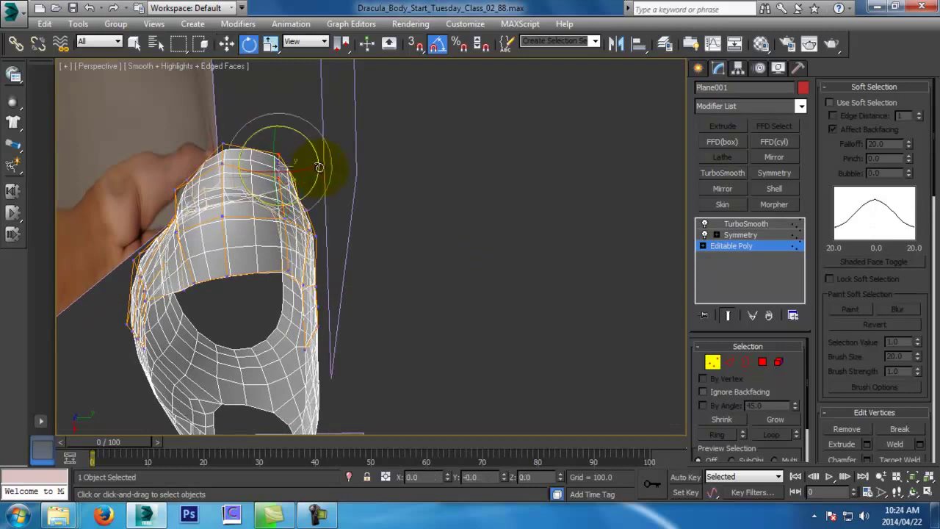
{"action": "key", "text": "w"}
{"action": "left_click_drag", "start_coordinate": [309, 165], "coordinate": [310, 175]}
{"action": "left_click", "coordinate": [295, 179]}
{"action": "middle_click_drag", "start_coordinate": [367, 265], "coordinate": [300, 207], "text": "alt"}
{"action": "left_click", "coordinate": [282, 200]}
Move the neckline vertex beside the shoulder forward along Y, compare the cage with the smoothed result, and save the file
{"action": "mouse_move", "coordinate": [294, 262]}
{"action": "middle_mouse_down", "text": "alt"}
{"action": "mouse_move", "coordinate": [360, 193]}
{"action": "mouse_move", "coordinate": [420, 242]}
{"action": "mouse_move", "coordinate": [403, 201]}
{"action": "mouse_move", "coordinate": [455, 179]}
{"action": "mouse_move", "coordinate": [446, 176]}
{"action": "mouse_move", "coordinate": [471, 305]}
{"action": "middle_mouse_up", "text": "alt"}
{"action": "scroll", "coordinate": [472, 290], "scroll_direction": "up", "scroll_amount": 3}
{"action": "middle_click_drag", "start_coordinate": [436, 174], "coordinate": [487, 302], "text": "alt"}
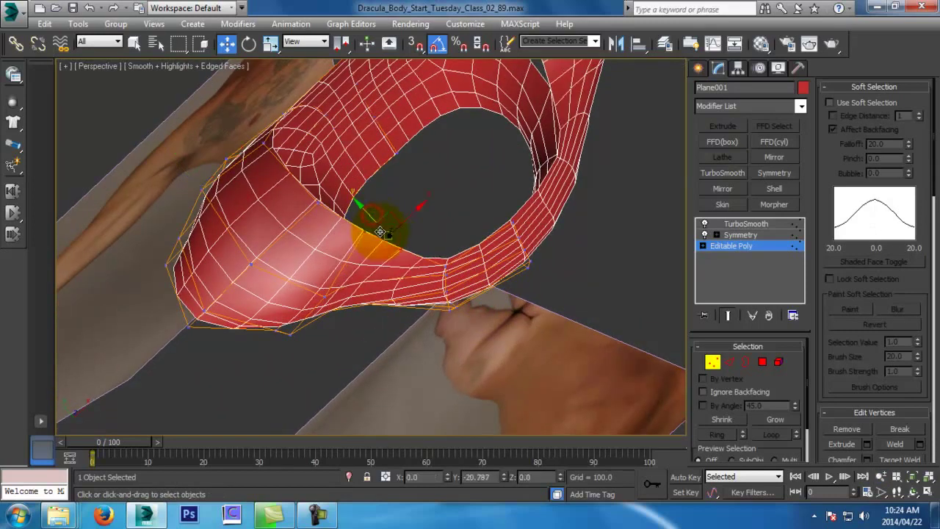
{"action": "middle_click_drag", "start_coordinate": [431, 273], "coordinate": [476, 140], "text": "alt"}
{"action": "left_click", "coordinate": [728, 316]}
{"action": "left_click", "coordinate": [728, 316]}
{"action": "middle_click_drag", "start_coordinate": [458, 323], "coordinate": [451, 376], "text": "alt"}
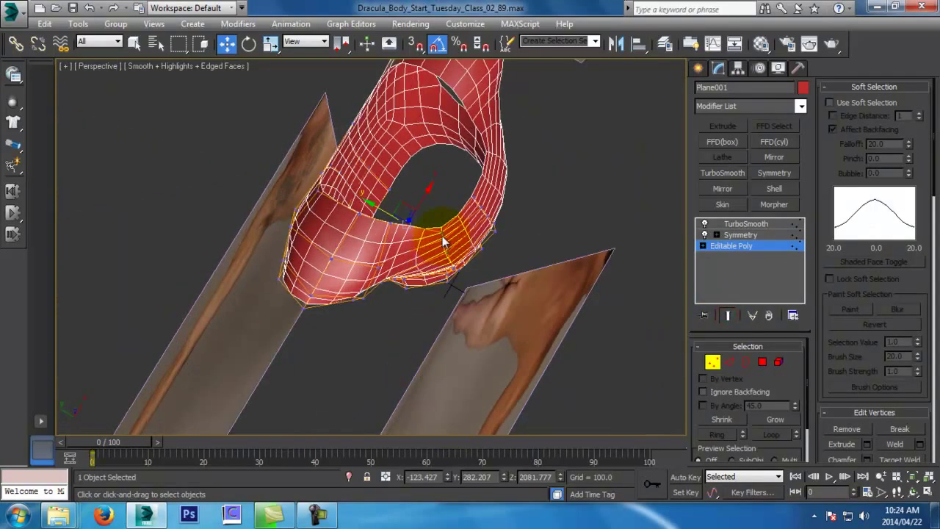
{"action": "middle_click_drag", "start_coordinate": [419, 217], "coordinate": [515, 353], "text": "alt"}
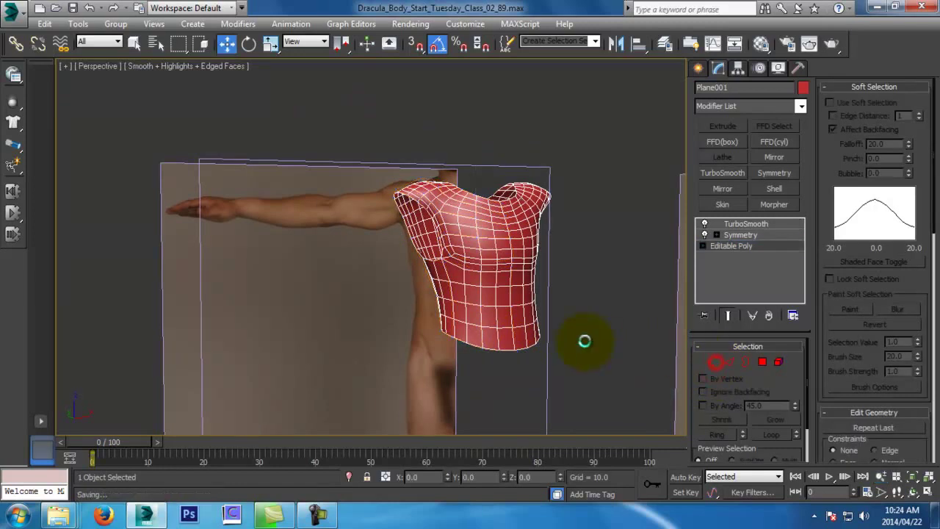
Bridge the lowest front and back border edges of the arm hole to close its bottom row under the armpit
{"action": "middle_click_drag", "start_coordinate": [583, 279], "coordinate": [609, 267], "text": "alt"}
{"action": "middle_click_drag", "start_coordinate": [347, 216], "coordinate": [594, 288], "text": "alt"}
{"action": "left_click", "coordinate": [729, 361]}
{"action": "left_click", "coordinate": [723, 315]}
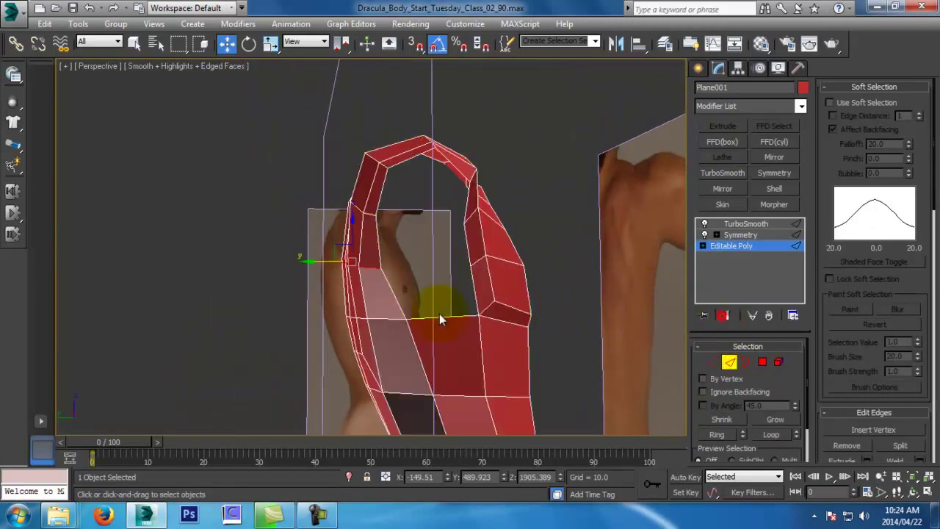
{"action": "left_click", "coordinate": [402, 300]}
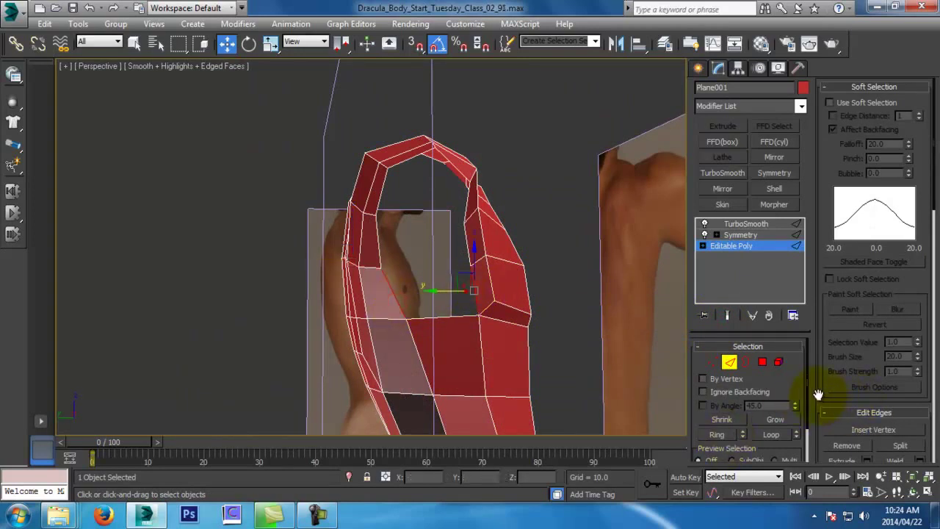
{"action": "scroll", "coordinate": [818, 394], "scroll_direction": "down", "scroll_amount": 4}
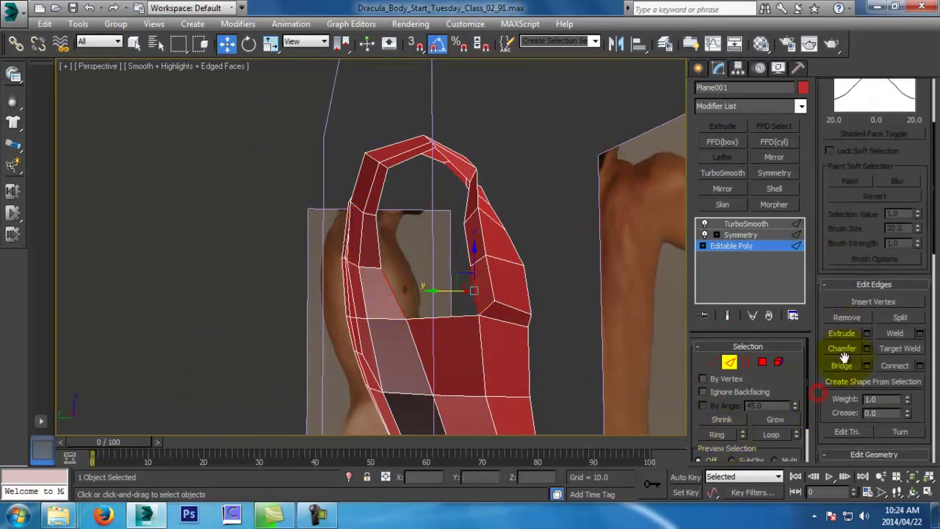
{"action": "left_click", "coordinate": [843, 365]}
Bridge the next pair of front and back arm hole edges to add a second row of polygons under the armpit
{"action": "key", "text": "f"}
{"action": "scroll", "coordinate": [425, 337], "scroll_direction": "down", "scroll_amount": 2}
{"action": "middle_click_drag", "start_coordinate": [425, 337], "coordinate": [478, 214]}
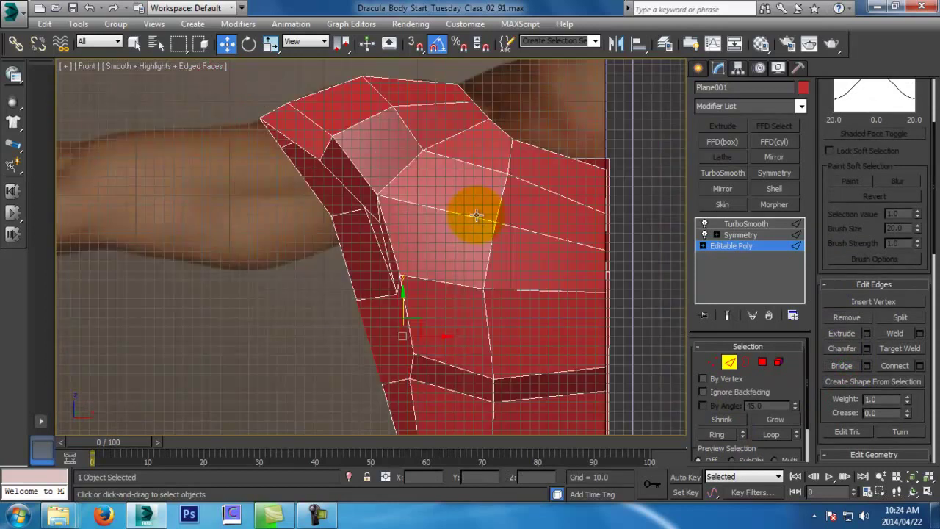
{"action": "scroll", "coordinate": [478, 253], "scroll_direction": "up", "scroll_amount": 2}
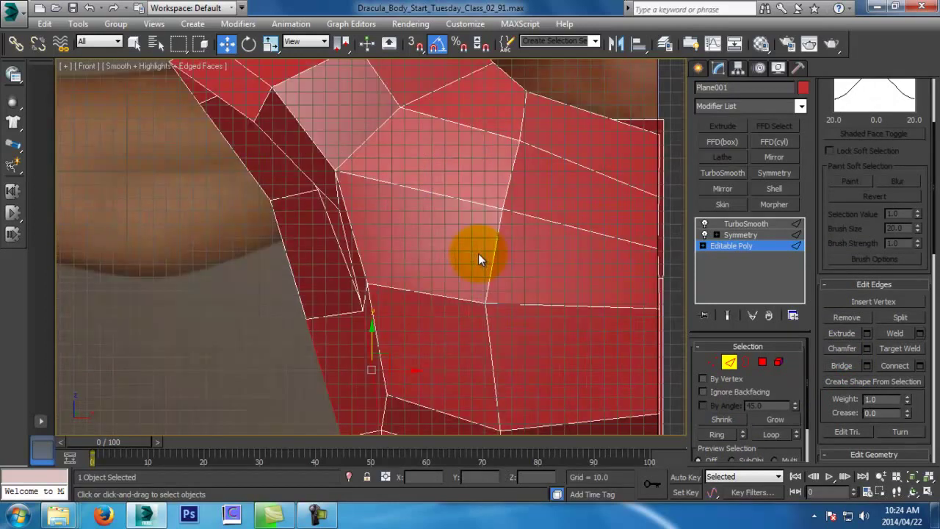
{"action": "middle_click_drag", "start_coordinate": [399, 267], "coordinate": [443, 274], "text": "alt"}
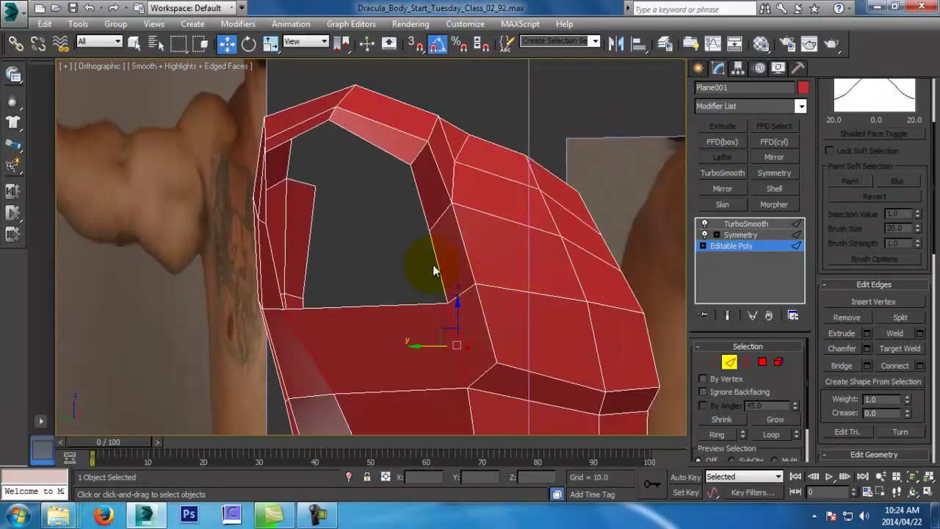
{"action": "left_click", "coordinate": [431, 268]}
{"action": "left_click", "coordinate": [275, 280], "text": "ctrl"}
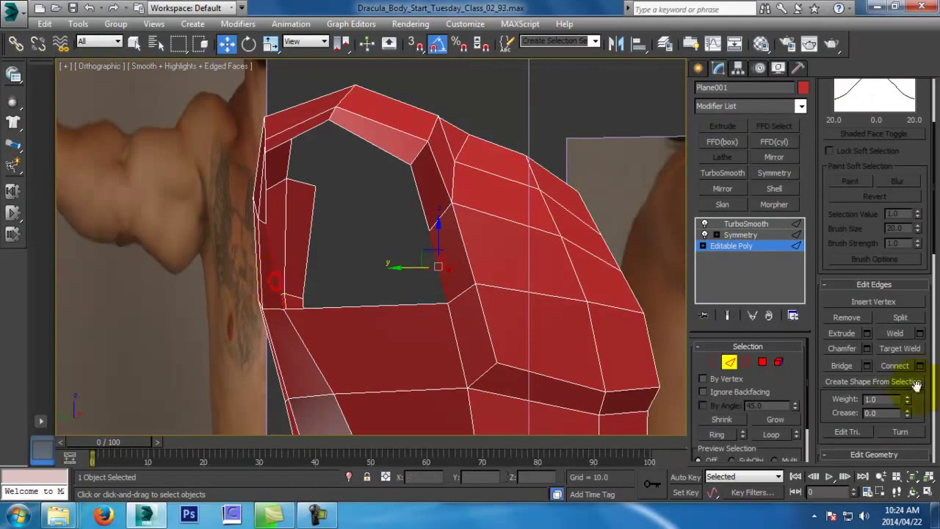
{"action": "left_click", "coordinate": [852, 366]}
Move the front vertex of the upper armpit row outward and slightly down in the front view, and save the file
{"action": "key", "text": "f"}
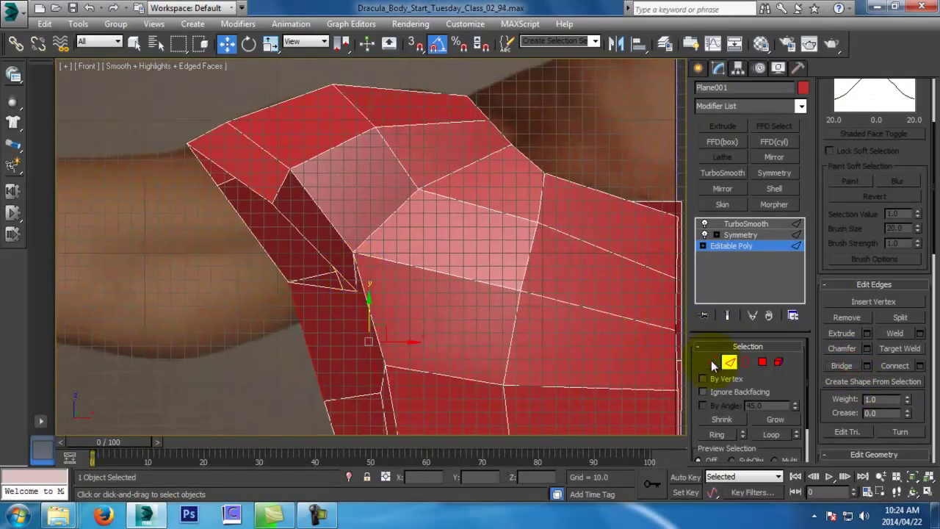
{"action": "left_click", "coordinate": [713, 361]}
{"action": "left_click", "coordinate": [356, 287]}
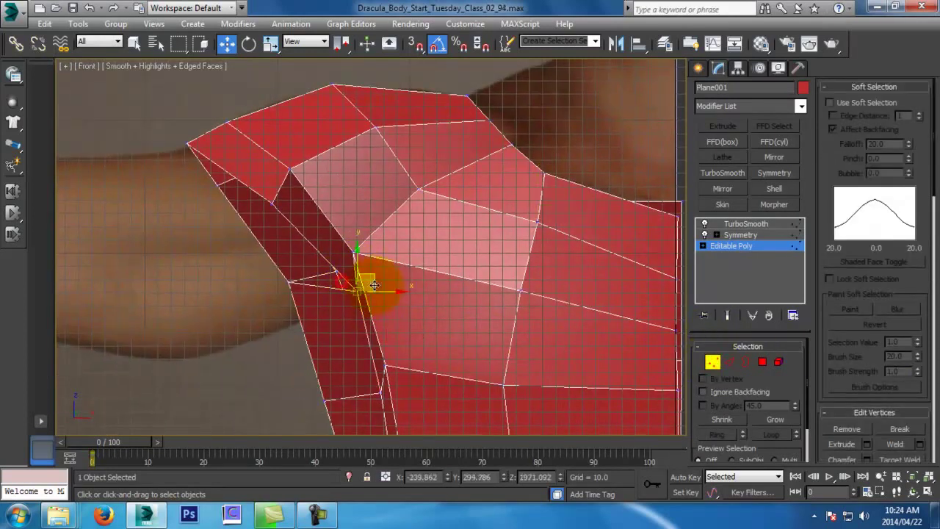
{"action": "left_click_drag", "start_coordinate": [373, 286], "coordinate": [362, 296]}
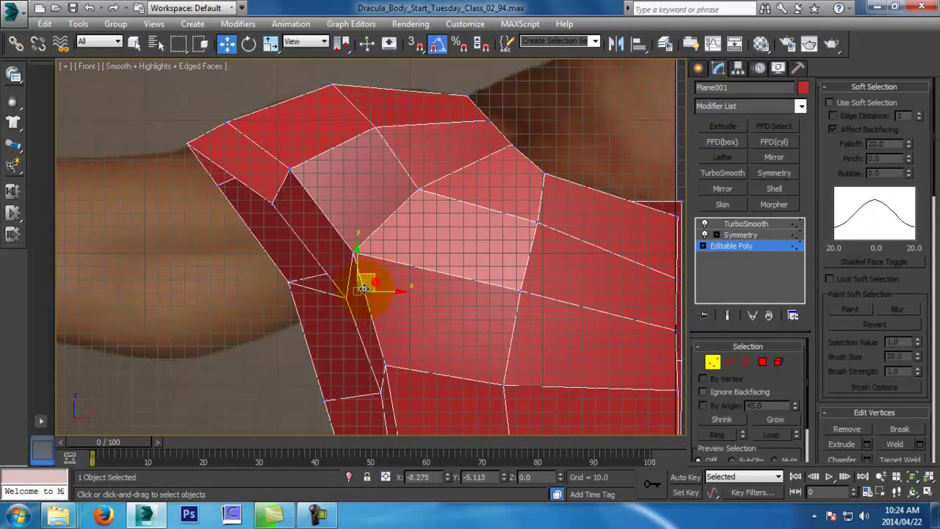
{"action": "left_click_drag", "start_coordinate": [300, 292], "coordinate": [302, 287]}
{"action": "key", "text": "ctrl+z"}
{"action": "key", "text": "ctrl+s"}
Reposition the back armpit vertices of the bridged rows in the front view and save the file
{"action": "left_click", "coordinate": [289, 282]}
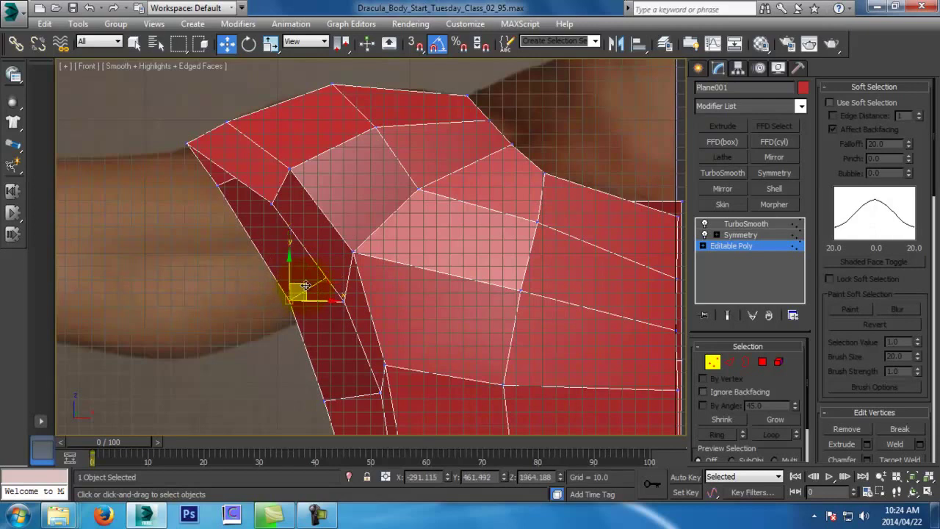
{"action": "middle_click_drag", "start_coordinate": [302, 287], "coordinate": [306, 307]}
{"action": "scroll", "coordinate": [305, 308], "scroll_direction": "down", "scroll_amount": 3}
{"action": "key", "text": "ctrl+s"}
{"action": "left_click", "coordinate": [291, 267]}
{"action": "left_click_drag", "start_coordinate": [307, 251], "coordinate": [293, 257]}
{"action": "key", "text": "ctrl+s"}
Leave vertex editing on the torso and save the file incrementally
{"action": "left_click", "coordinate": [712, 362]}
{"action": "left_click", "coordinate": [555, 320]}
{"action": "left_click", "coordinate": [488, 326]}
{"action": "key", "text": "ctrl+s"}
{"action": "scroll", "coordinate": [475, 388], "scroll_direction": "down", "scroll_amount": 6}
{"action": "middle_click_drag", "start_coordinate": [497, 344], "coordinate": [515, 228]}
{"action": "scroll", "coordinate": [513, 316], "scroll_direction": "up", "scroll_amount": 3}
{"action": "key", "text": "t"}
{"action": "scroll", "coordinate": [422, 286], "scroll_direction": "down", "scroll_amount": 3}
{"action": "middle_click_drag", "start_coordinate": [496, 271], "coordinate": [543, 230]}
{"action": "key", "text": "ctrl+s"}
Create a cylinder inside the torso outline in the top view, radius about 71.4 and height about 173.9, with 8 sides
{"action": "left_click", "coordinate": [698, 68]}
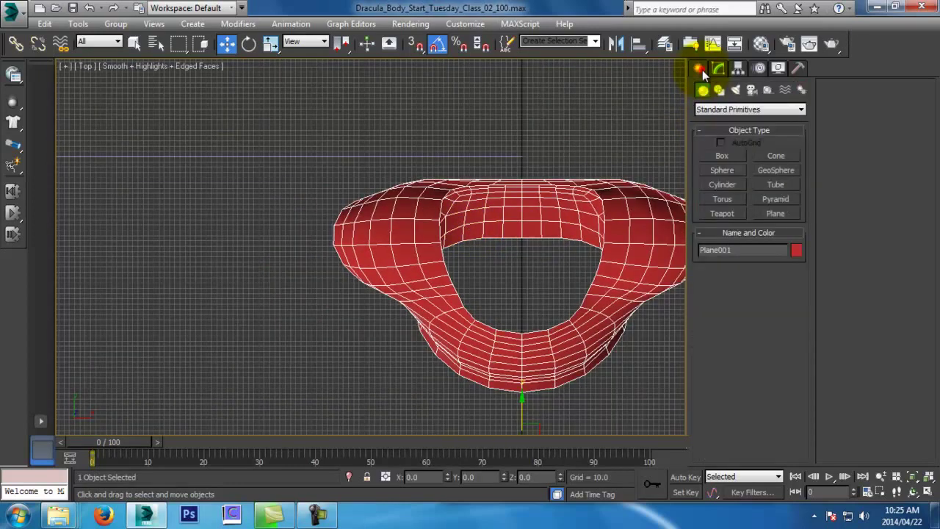
{"action": "left_click", "coordinate": [726, 183]}
{"action": "left_click_drag", "start_coordinate": [497, 247], "coordinate": [533, 269]}
{"action": "left_click", "coordinate": [533, 169]}
{"action": "right_click", "coordinate": [534, 171]}
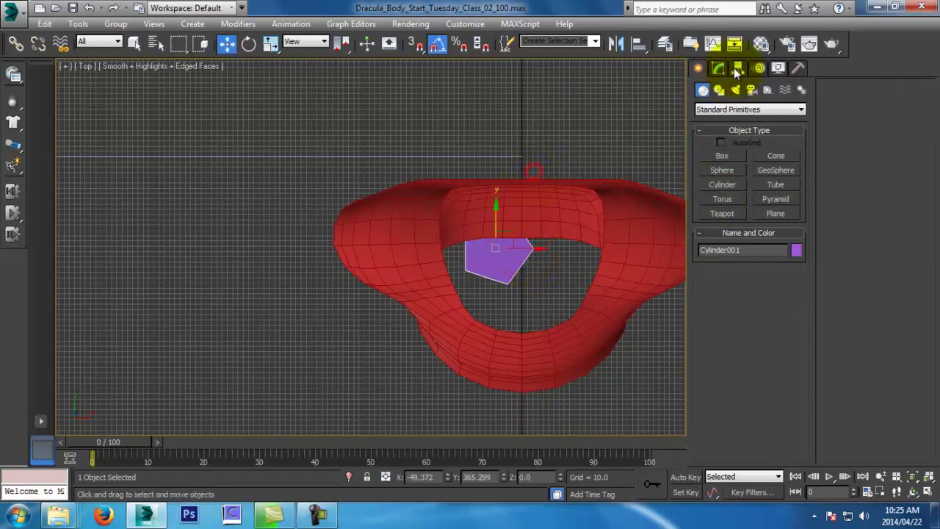
{"action": "left_click", "coordinate": [719, 68]}
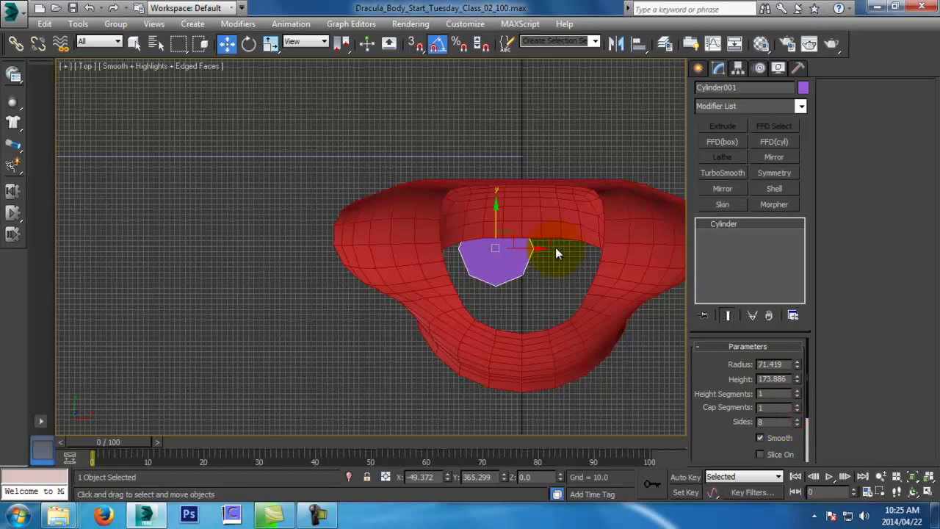
Rotate the cylinder about its vertical axis in wireframe display until its flat sides line up with the grid
{"action": "key", "text": "F3"}
{"action": "scroll", "coordinate": [492, 226], "scroll_direction": "up", "scroll_amount": 2}
{"action": "key", "text": "e"}
{"action": "left_click_drag", "start_coordinate": [520, 211], "coordinate": [528, 222]}
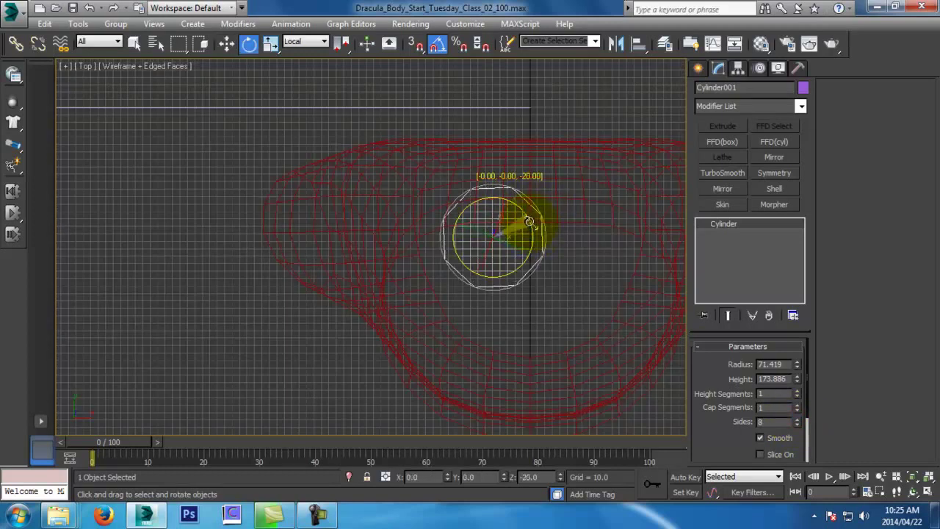
{"action": "scroll", "coordinate": [515, 206], "scroll_direction": "up", "scroll_amount": 2}
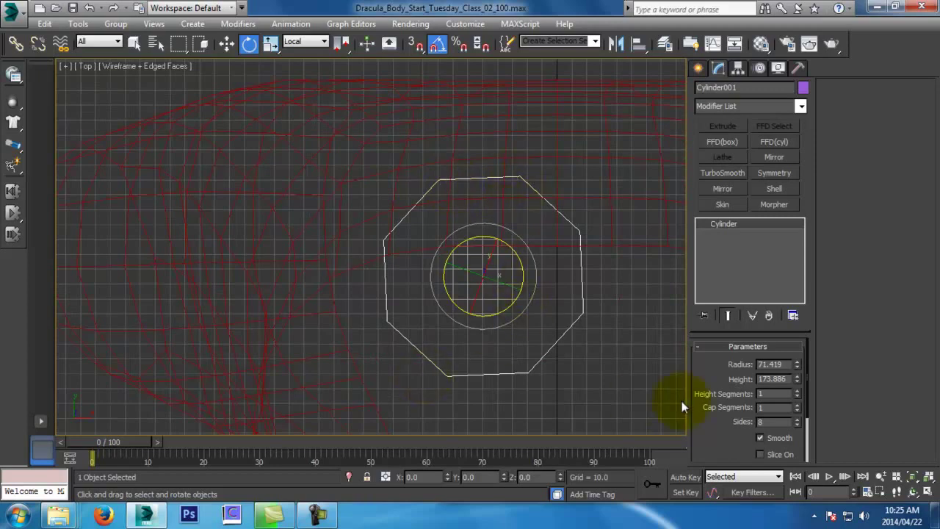
{"action": "left_click_drag", "start_coordinate": [505, 247], "coordinate": [506, 247]}
Convert the cylinder to an Editable Poly and rename it Leg
{"action": "key", "text": "w"}
{"action": "right_click", "coordinate": [514, 214]}
{"action": "mouse_move", "coordinate": [629, 342]}
{"action": "left_click", "coordinate": [687, 345]}
{"action": "left_click", "coordinate": [748, 87]}
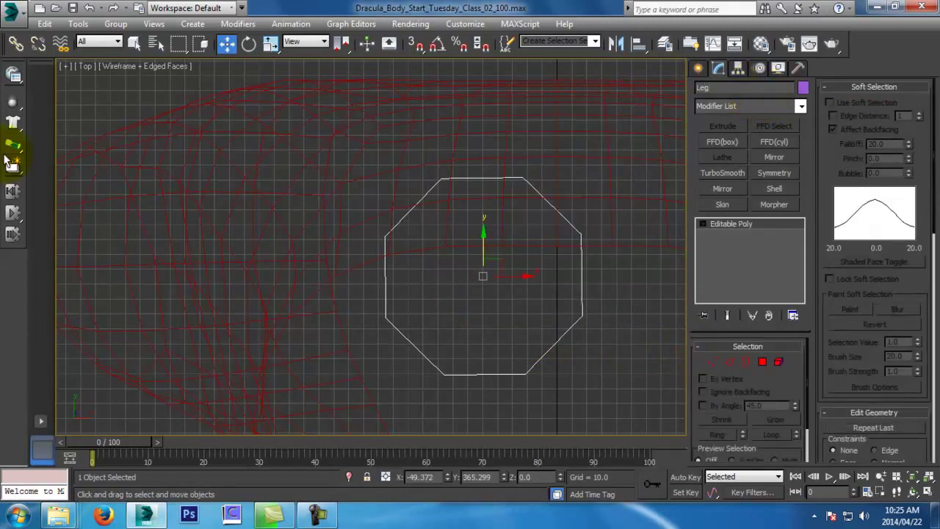
Open the torso's name for editing, and hide the torso with the front view in shaded display
{"action": "left_click", "coordinate": [663, 205]}
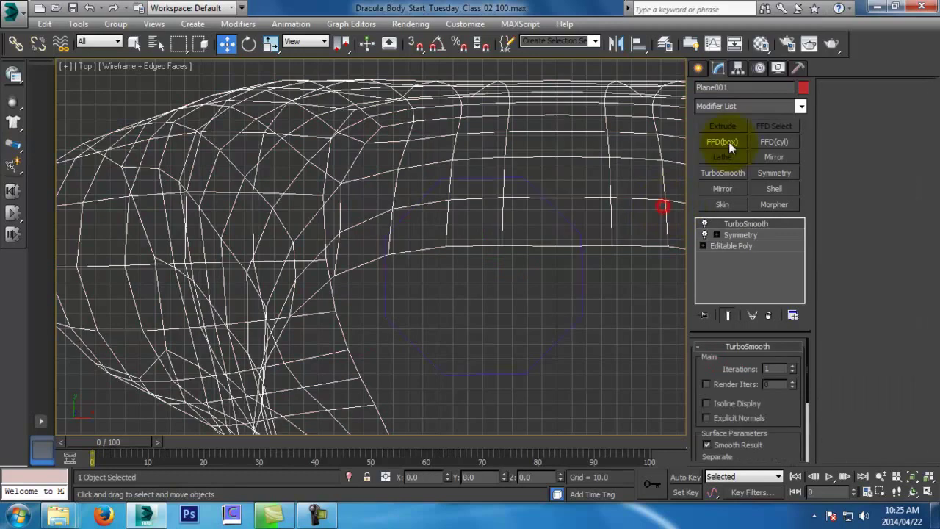
{"action": "left_click", "coordinate": [746, 88]}
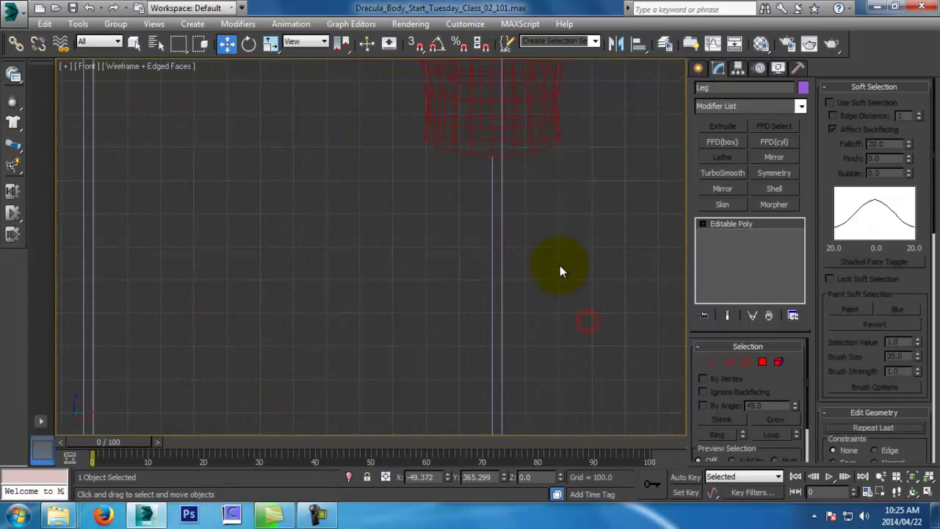
{"action": "key", "text": "z"}
{"action": "key", "text": "F3"}
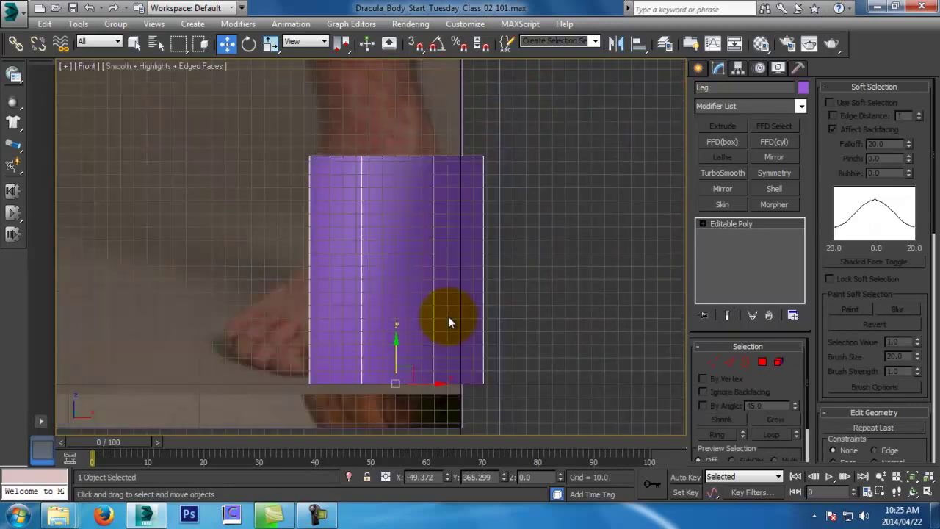
{"action": "scroll", "coordinate": [448, 308], "scroll_direction": "down", "scroll_amount": 6}
{"action": "scroll", "coordinate": [439, 132], "scroll_direction": "down", "scroll_amount": 2}
{"action": "middle_click_drag", "start_coordinate": [436, 77], "coordinate": [465, 249]}
{"action": "right_click", "coordinate": [460, 190]}
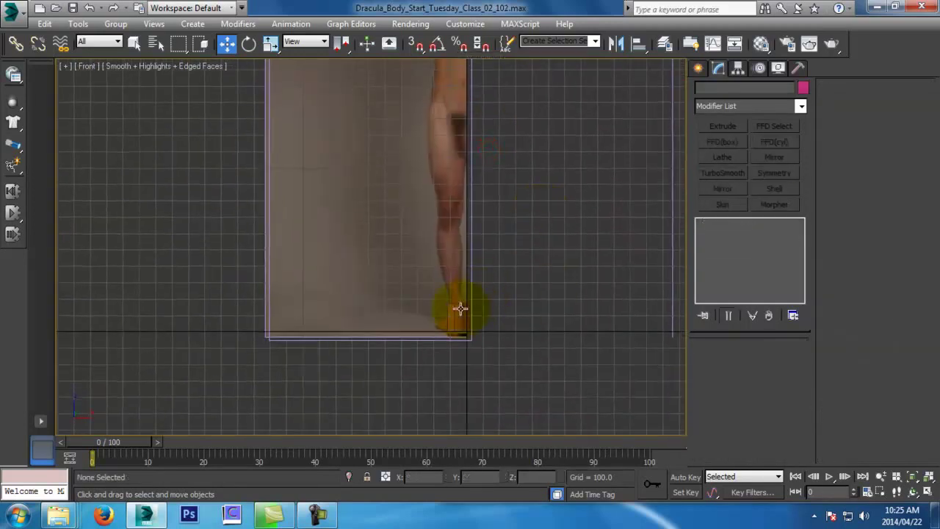
Move the leg cylinder up above the ankle in the front view and scale it down to roughly the ankle's width
{"action": "left_click", "coordinate": [461, 317]}
{"action": "scroll", "coordinate": [458, 323], "scroll_direction": "up", "scroll_amount": 5}
{"action": "left_click_drag", "start_coordinate": [459, 323], "coordinate": [424, 269]}
{"action": "scroll", "coordinate": [444, 254], "scroll_direction": "up", "scroll_amount": 4}
{"action": "key", "text": "r"}
{"action": "key", "text": "w"}
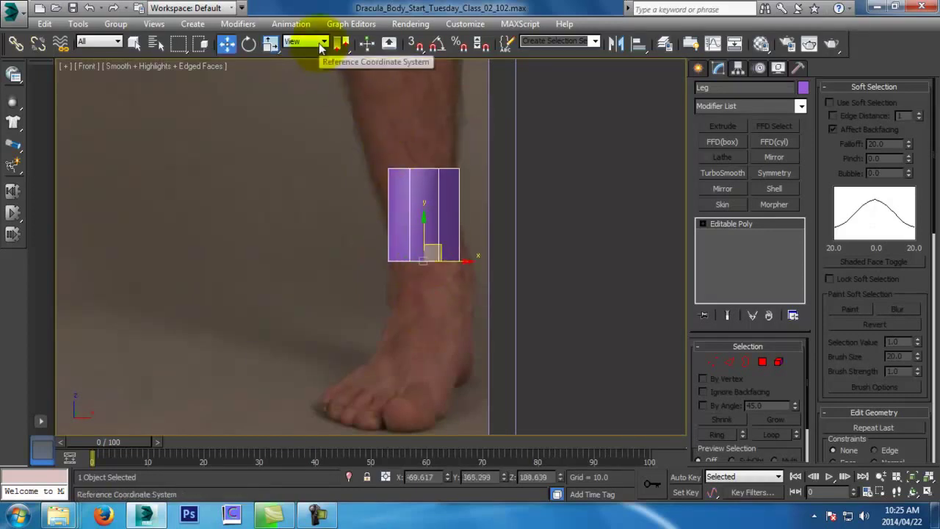
Make the leg cylinder see-through, tilt it along the shin in the front view and raise it to a height of about 203.5
{"action": "key", "text": "e"}
{"action": "left_click", "coordinate": [320, 44]}
{"action": "left_click", "coordinate": [320, 53]}
{"action": "middle_click_drag", "start_coordinate": [483, 272], "coordinate": [461, 233]}
{"action": "key", "text": "alt+x"}
{"action": "left_click_drag", "start_coordinate": [461, 221], "coordinate": [450, 215]}
{"action": "key", "text": "w"}
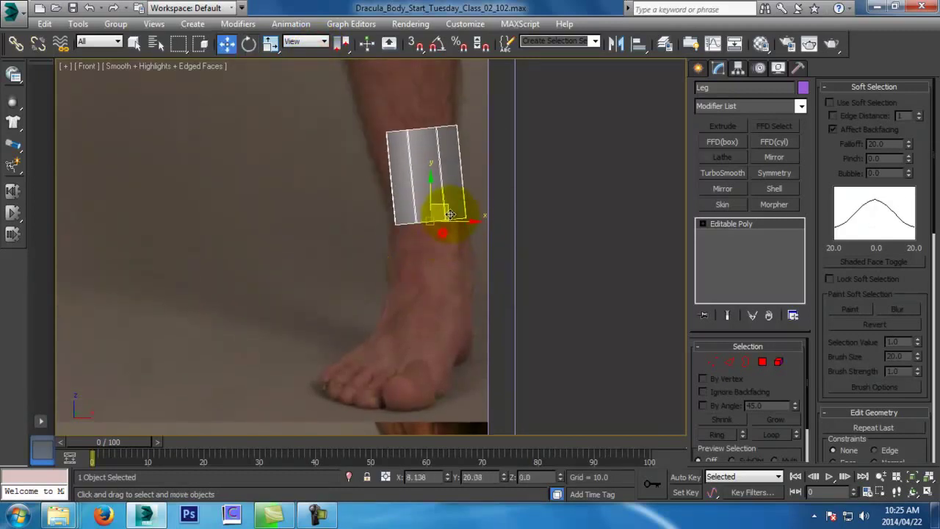
{"action": "scroll", "coordinate": [441, 330], "scroll_direction": "down", "scroll_amount": 5}
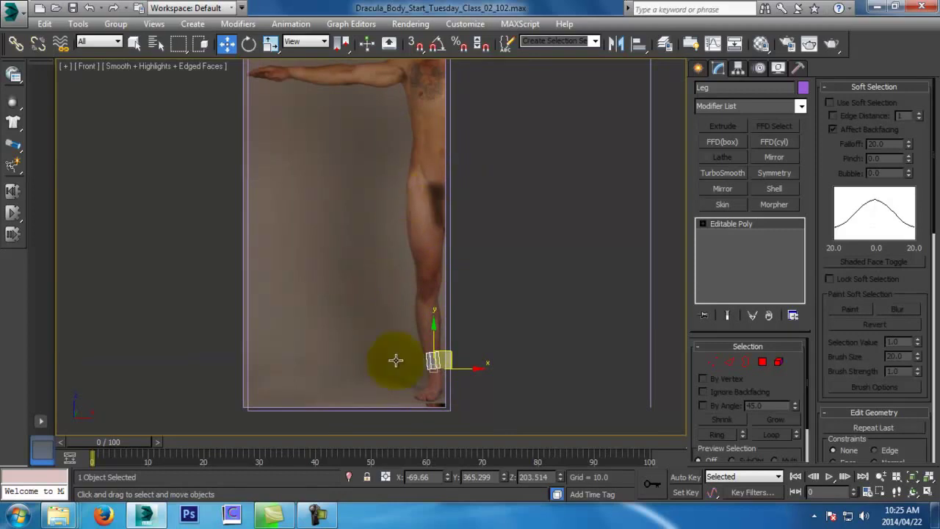
{"action": "scroll", "coordinate": [404, 344], "scroll_direction": "up", "scroll_amount": 3}
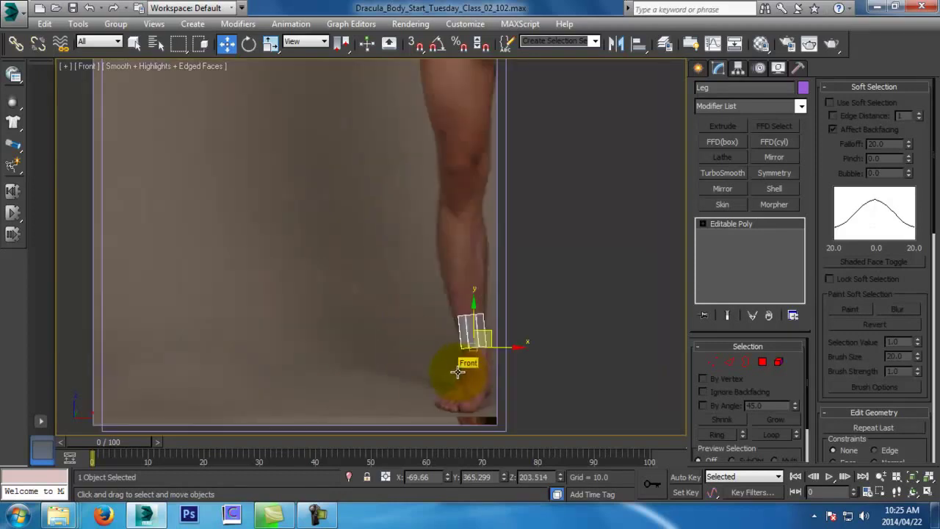
Try to scale and reposition the leg cylinder against the shin in the left view
{"action": "key", "text": "l"}
{"action": "key", "text": "z"}
{"action": "scroll", "coordinate": [539, 315], "scroll_direction": "down", "scroll_amount": 5}
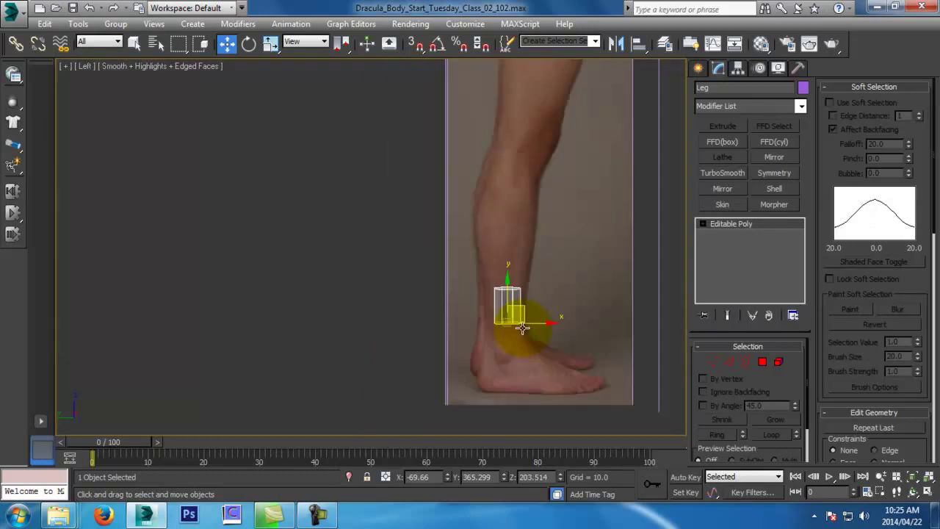
{"action": "key", "text": "r"}
{"action": "mouse_move", "coordinate": [538, 325]}
{"action": "left_mouse_down"}
{"action": "mouse_move", "coordinate": [563, 327]}
{"action": "mouse_move", "coordinate": [535, 332]}
{"action": "left_mouse_up"}
{"action": "key", "text": "w"}
{"action": "key", "text": "ctrl+z"}
{"action": "key", "text": "ctrl+z"}
Select the three reference image planes in the perspective view and freeze them
{"action": "left_click", "coordinate": [476, 365]}
{"action": "left_click_drag", "start_coordinate": [475, 366], "coordinate": [475, 365]}
{"action": "key", "text": "p"}
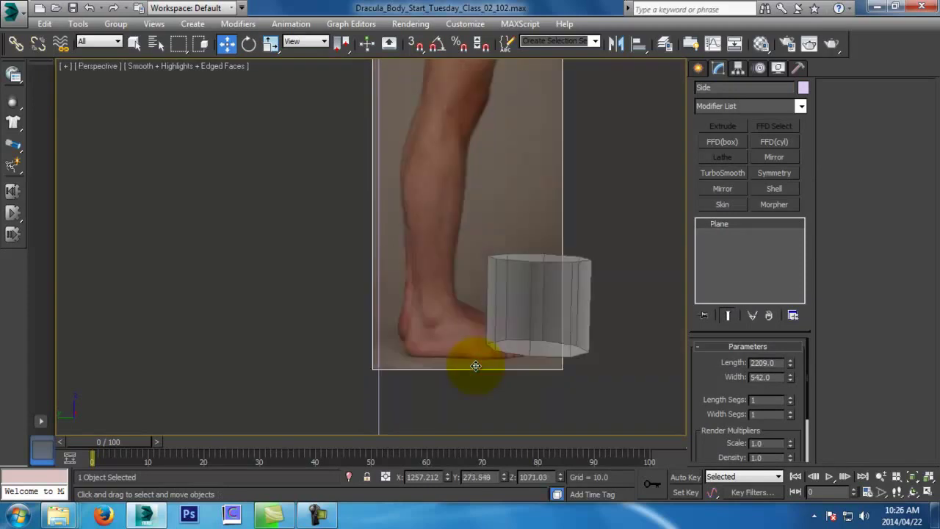
{"action": "middle_click_drag", "start_coordinate": [476, 366], "coordinate": [430, 388], "text": "alt"}
{"action": "scroll", "coordinate": [431, 388], "scroll_direction": "down", "scroll_amount": 4}
{"action": "left_click", "coordinate": [172, 246], "text": "ctrl"}
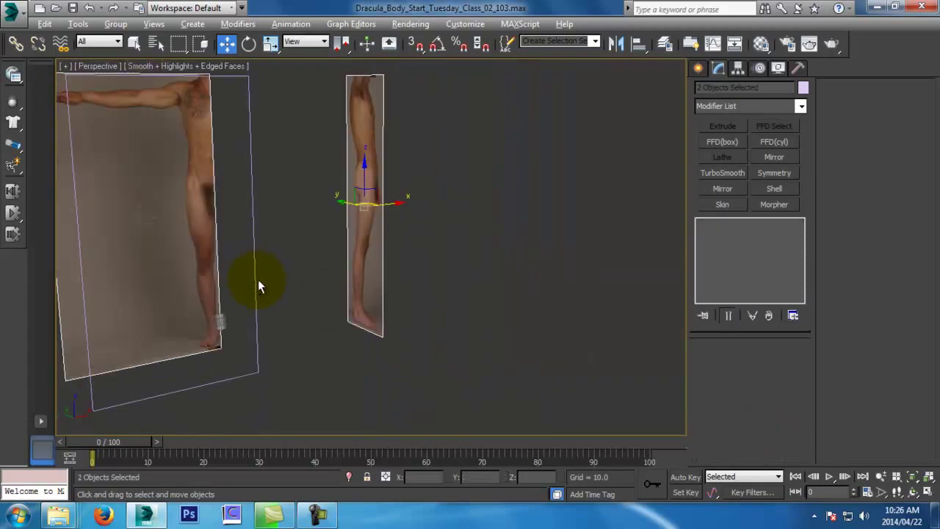
{"action": "middle_click_drag", "start_coordinate": [257, 281], "coordinate": [502, 279], "text": "alt"}
{"action": "right_click", "coordinate": [448, 242]}
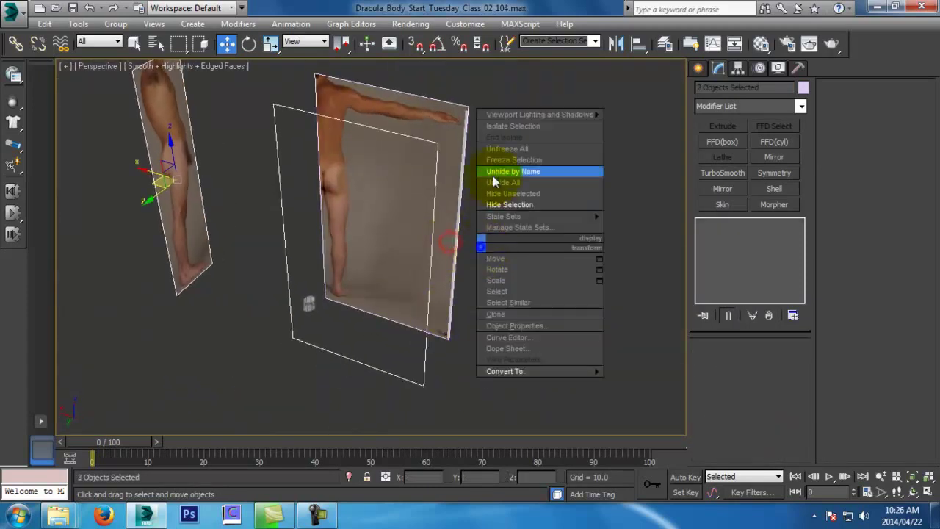
{"action": "left_click", "coordinate": [497, 160]}
{"action": "left_click", "coordinate": [511, 205]}
Scale the leg cylinder slightly and move it over the lower shin in the left view, at Y about 370.5
{"action": "key", "text": "f"}
{"action": "left_click", "coordinate": [474, 335]}
{"action": "key", "text": "z"}
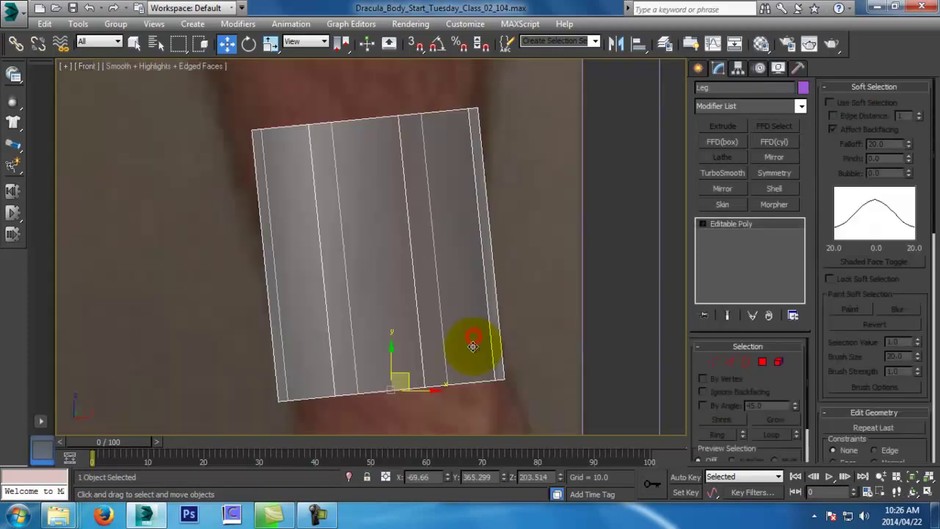
{"action": "key", "text": "l"}
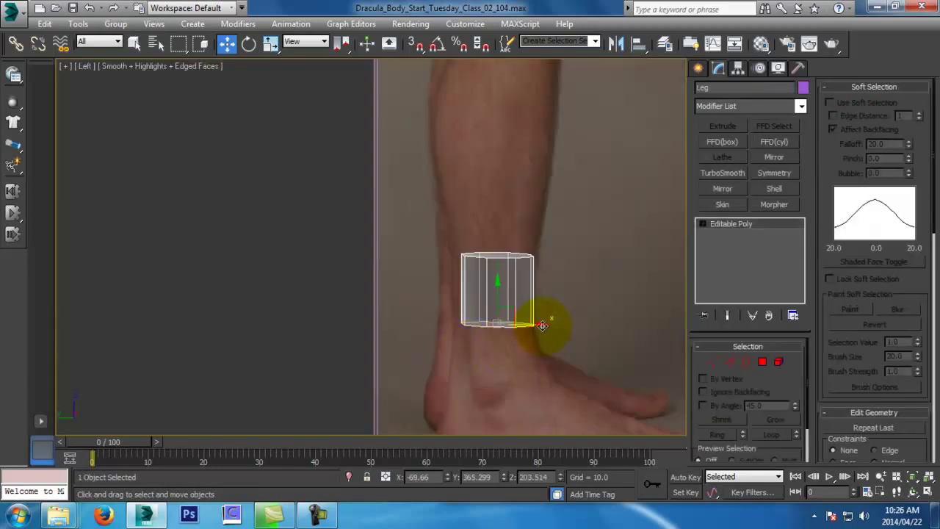
{"action": "key", "text": "r"}
{"action": "key", "text": "w"}
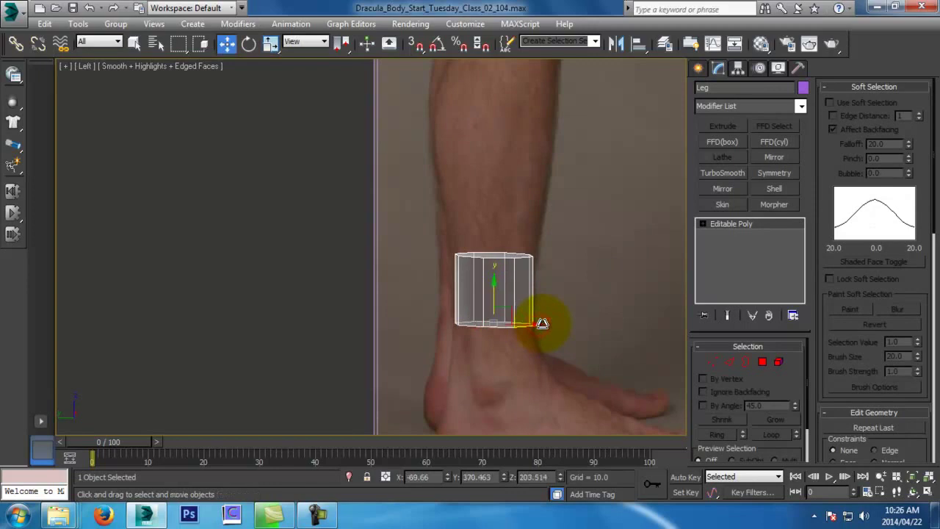
Try to scale the leg cylinder along its local axes in the left view
{"action": "key", "text": "r"}
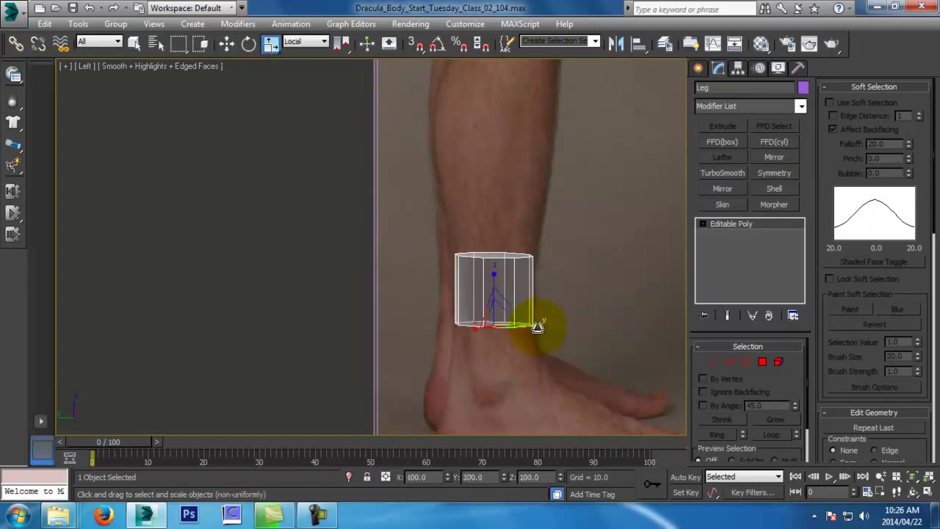
{"action": "left_click_drag", "start_coordinate": [538, 326], "coordinate": [555, 294]}
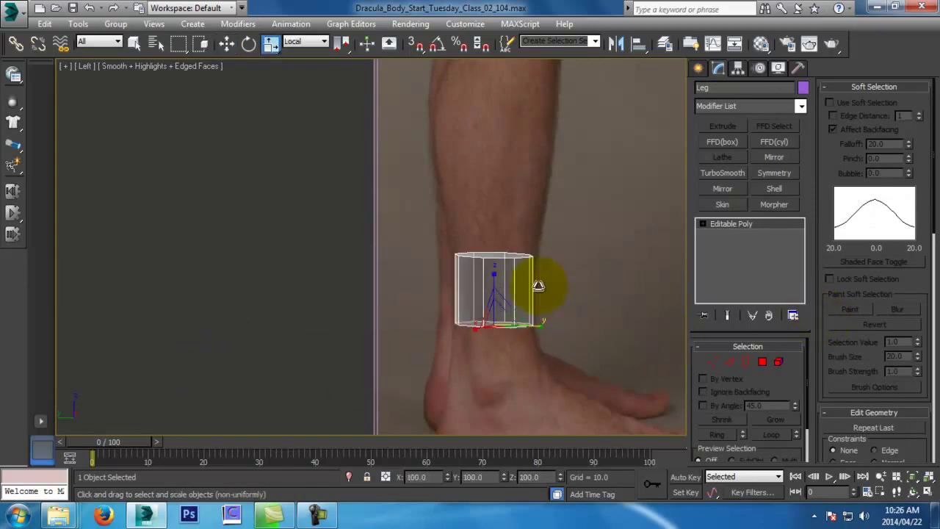
{"action": "left_click_drag", "start_coordinate": [476, 330], "coordinate": [388, 384]}
{"action": "key", "text": "ctrl+z"}
Delete the top and bottom cap polygons of the leg cylinder
{"action": "middle_click_drag", "start_coordinate": [534, 338], "coordinate": [527, 315]}
{"action": "key", "text": "w"}
{"action": "right_click", "coordinate": [534, 241]}
{"action": "mouse_move", "coordinate": [572, 372]}
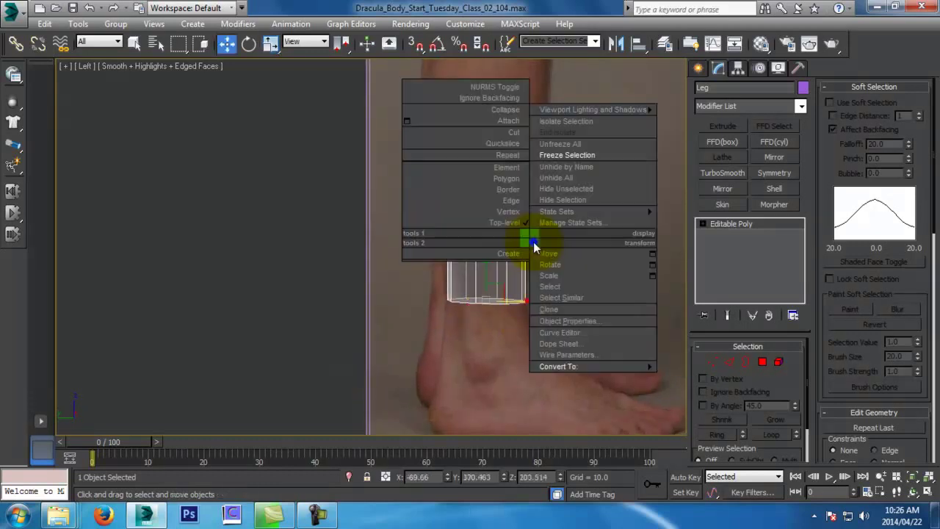
{"action": "left_click", "coordinate": [764, 365]}
{"action": "middle_click_drag", "start_coordinate": [610, 329], "coordinate": [587, 323]}
{"action": "key", "text": "p"}
{"action": "middle_click_drag", "start_coordinate": [542, 258], "coordinate": [480, 298], "text": "alt"}
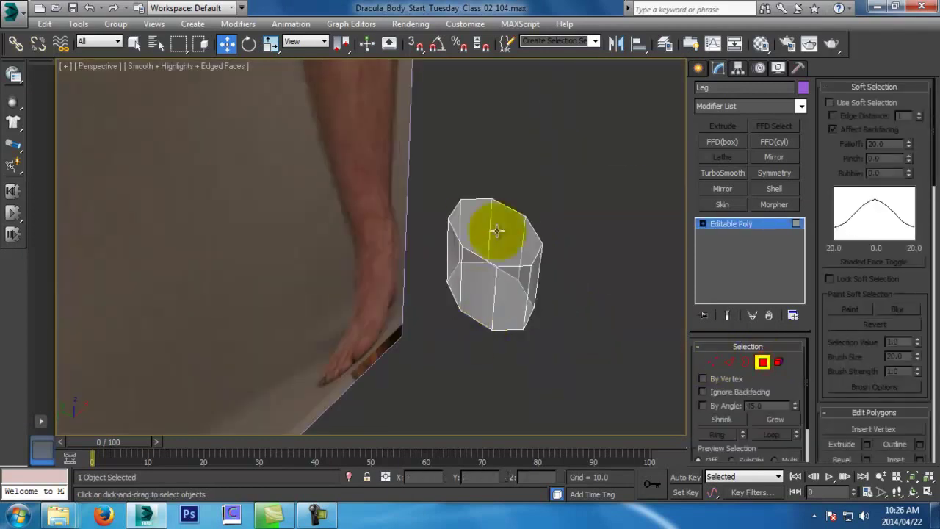
{"action": "left_click", "coordinate": [497, 229]}
{"action": "middle_click_drag", "start_coordinate": [562, 369], "coordinate": [549, 268], "text": "alt"}
{"action": "left_click", "coordinate": [525, 299], "text": "ctrl"}
{"action": "key", "text": "Delete"}
Raise the cylinder's top ring of vertices to just below the knee in the front view, at X about -118 and Z about 614
{"action": "key", "text": "f"}
{"action": "scroll", "coordinate": [543, 293], "scroll_direction": "down", "scroll_amount": 8}
{"action": "key", "text": "1"}
{"action": "scroll", "coordinate": [438, 273], "scroll_direction": "down", "scroll_amount": 3}
{"action": "left_click_drag", "start_coordinate": [535, 326], "coordinate": [535, 326]}
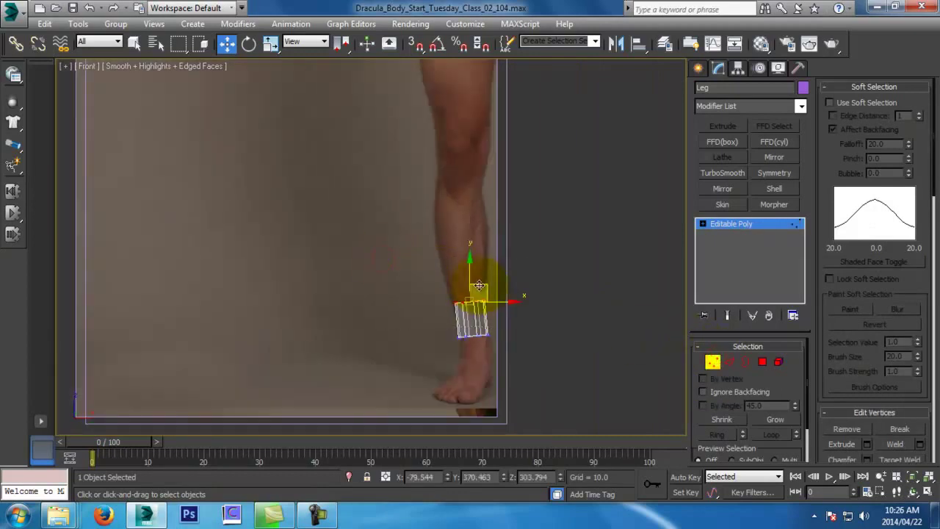
{"action": "left_click_drag", "start_coordinate": [478, 277], "coordinate": [466, 179]}
{"action": "scroll", "coordinate": [466, 179], "scroll_direction": "up", "scroll_amount": 2}
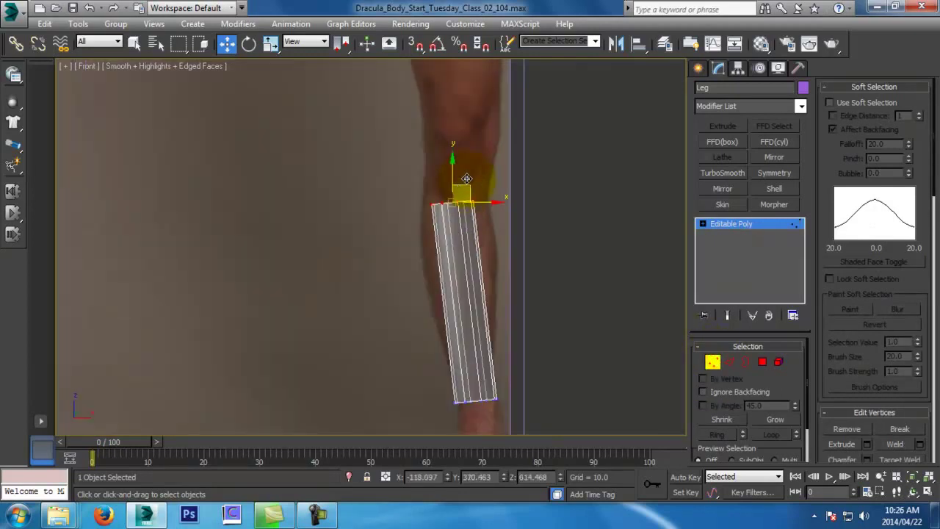
Tilt and enlarge the top vertex ring in the left view and move it to Y about 351, matching the leg's depth below the knee
{"action": "middle_click_drag", "start_coordinate": [468, 188], "coordinate": [453, 311]}
{"action": "key", "text": "l"}
{"action": "scroll", "coordinate": [467, 238], "scroll_direction": "down", "scroll_amount": 4}
{"action": "middle_click_drag", "start_coordinate": [465, 249], "coordinate": [462, 263]}
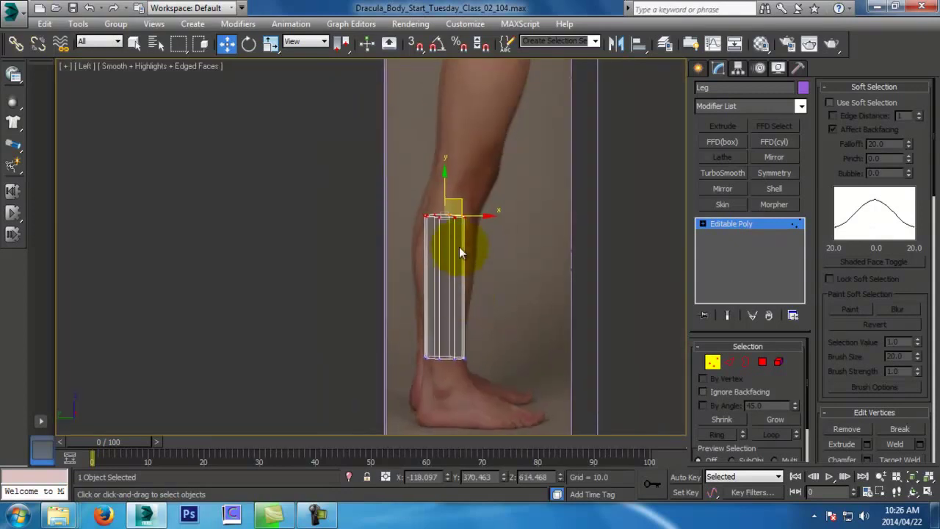
{"action": "scroll", "coordinate": [462, 253], "scroll_direction": "up", "scroll_amount": 2}
{"action": "left_click_drag", "start_coordinate": [463, 200], "coordinate": [466, 180]}
{"action": "key", "text": "e"}
{"action": "key", "text": "w"}
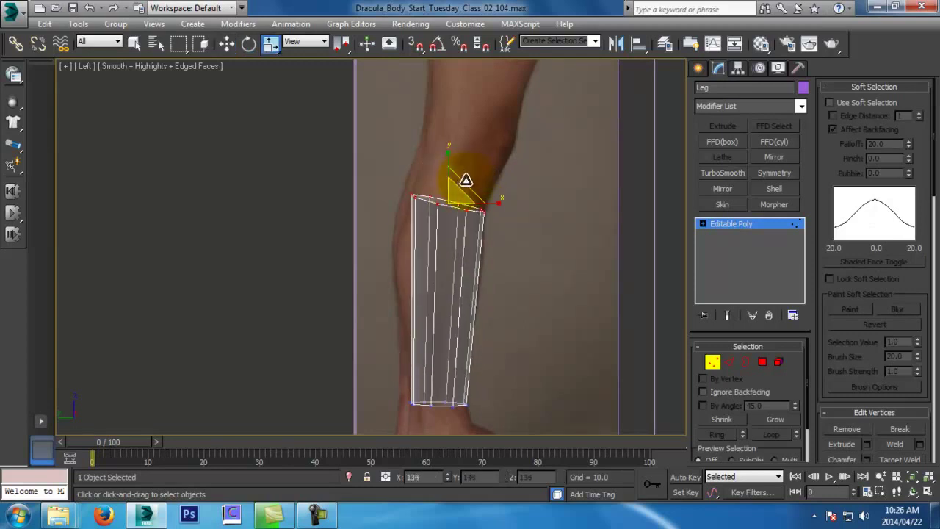
{"action": "key", "text": "w"}
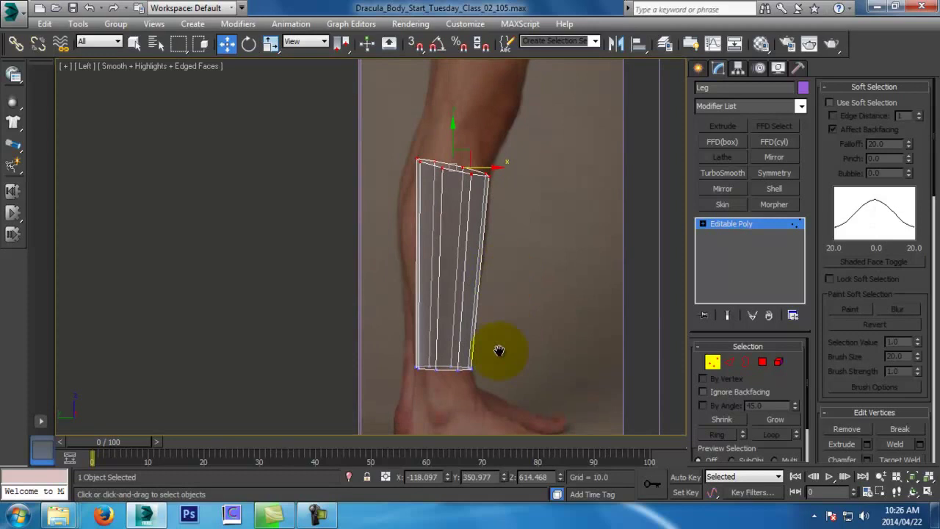
{"action": "middle_click_drag", "start_coordinate": [499, 352], "coordinate": [502, 324]}
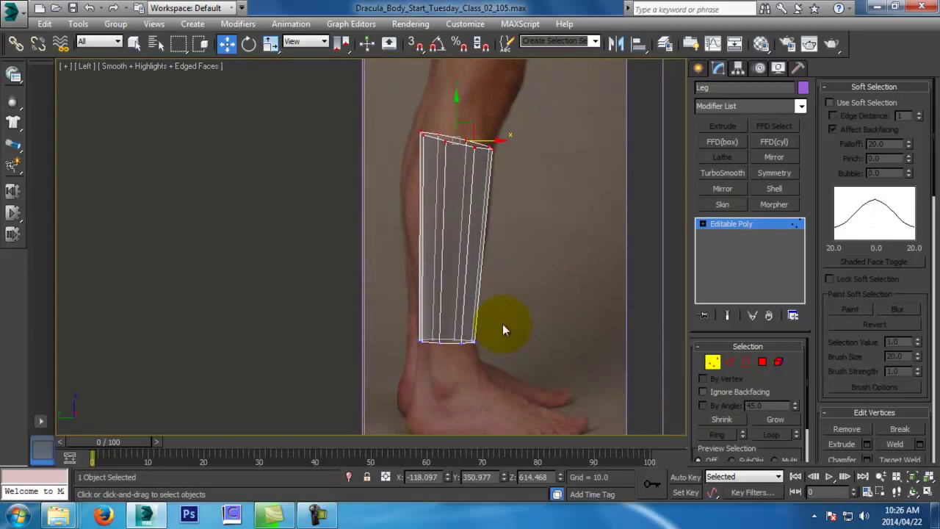
Rotate and scale the top vertex ring in the front view and move it to X about -110 to match the leg's width
{"action": "key", "text": "f"}
{"action": "key", "text": "r"}
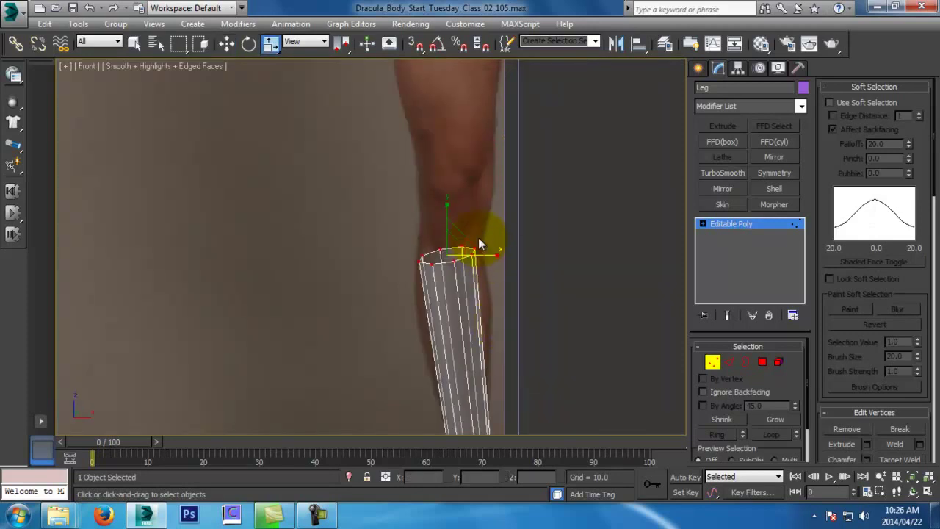
{"action": "key", "text": "e"}
{"action": "key", "text": "w"}
{"action": "left_click_drag", "start_coordinate": [480, 256], "coordinate": [503, 255]}
{"action": "key", "text": "r"}
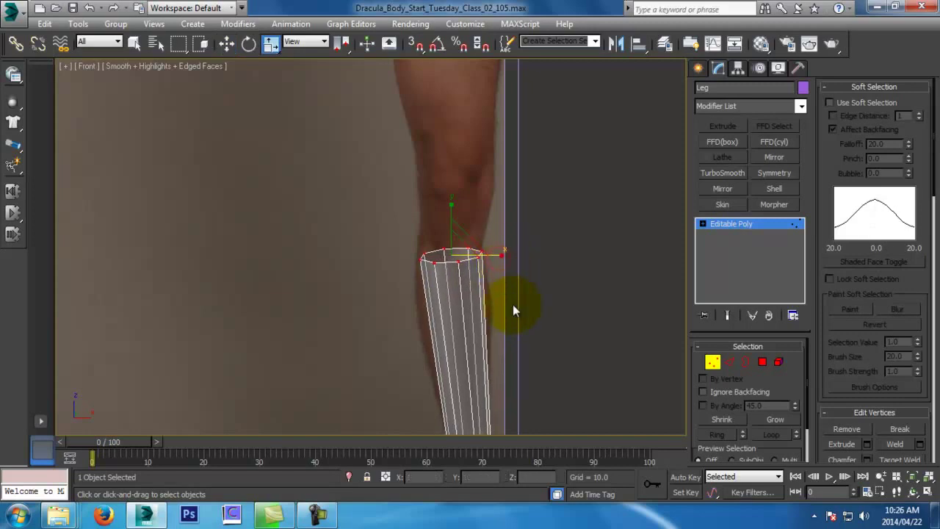
{"action": "middle_click_drag", "start_coordinate": [498, 270], "coordinate": [484, 204]}
{"action": "key", "text": "w"}
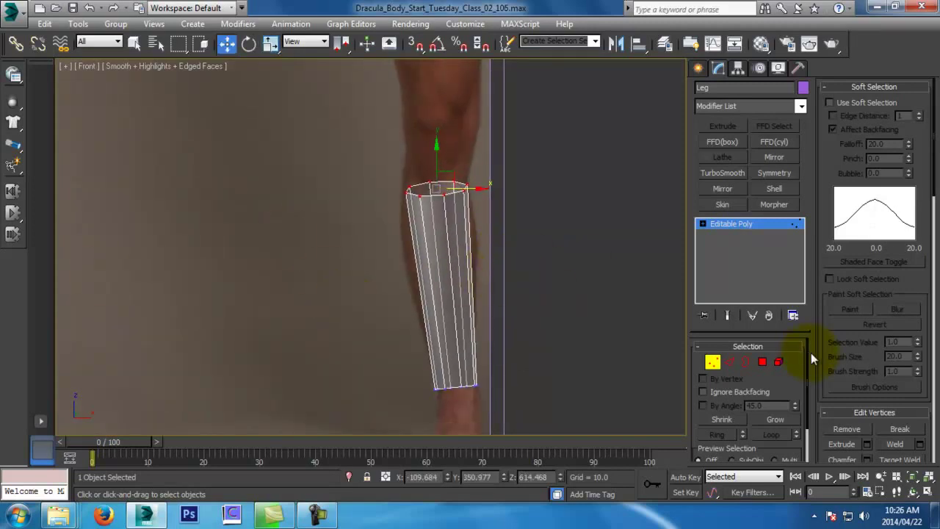
Connect the leg's vertical edges with one horizontal edge loop around the middle
{"action": "left_click", "coordinate": [729, 362]}
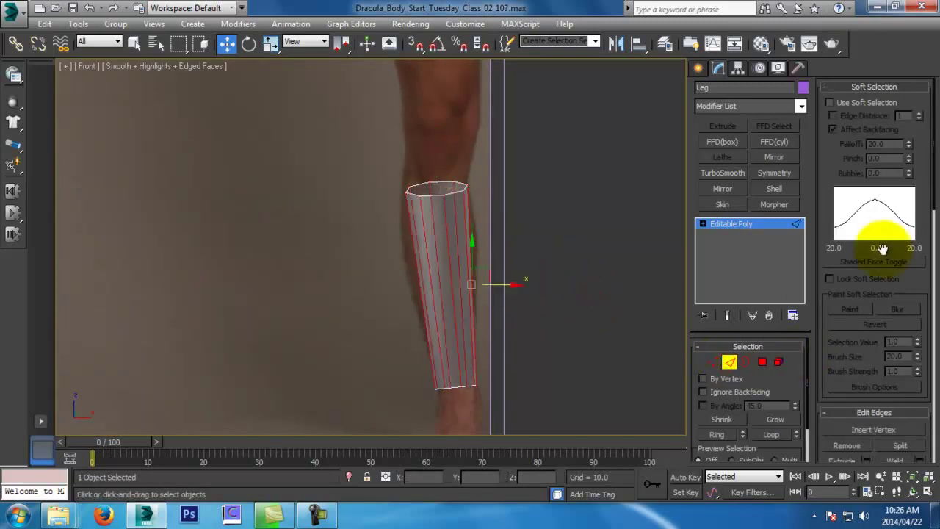
{"action": "right_click", "coordinate": [542, 288]}
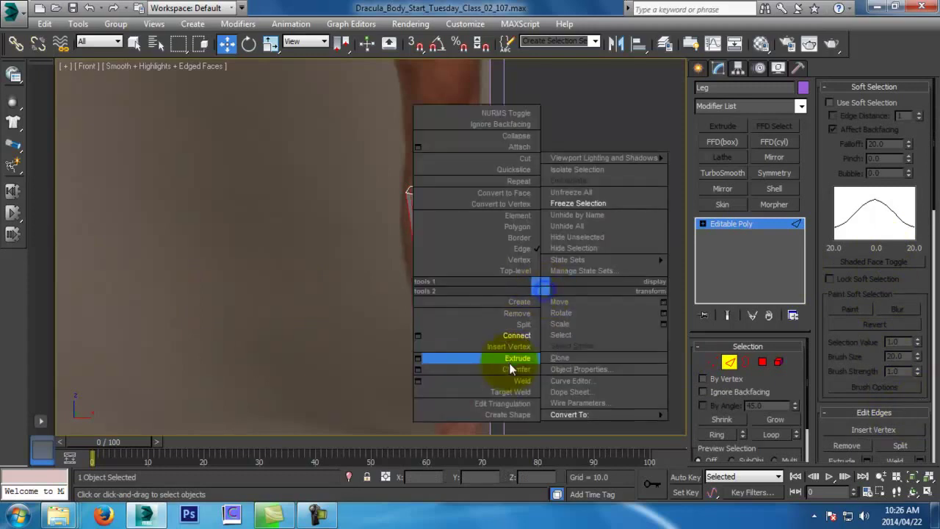
{"action": "left_click", "coordinate": [514, 336]}
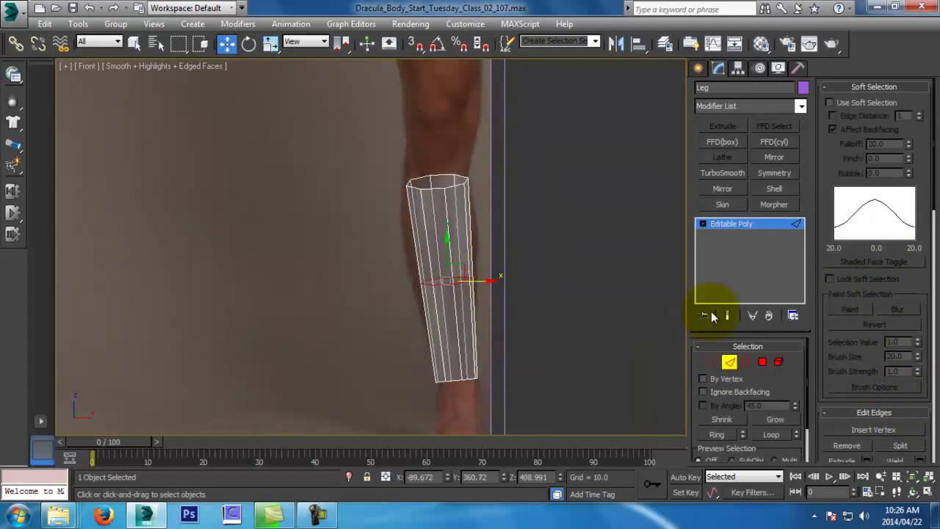
Add TurboSmooth with 2 iterations and Isoline Display, and show the end result while editing the base Editable Poly
{"action": "left_click", "coordinate": [726, 172]}
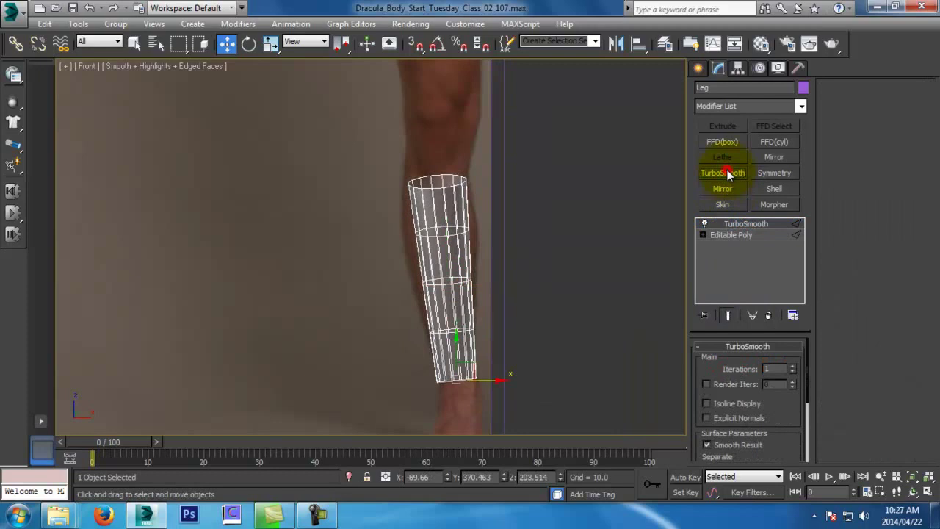
{"action": "left_click", "coordinate": [793, 366]}
{"action": "left_click", "coordinate": [728, 404]}
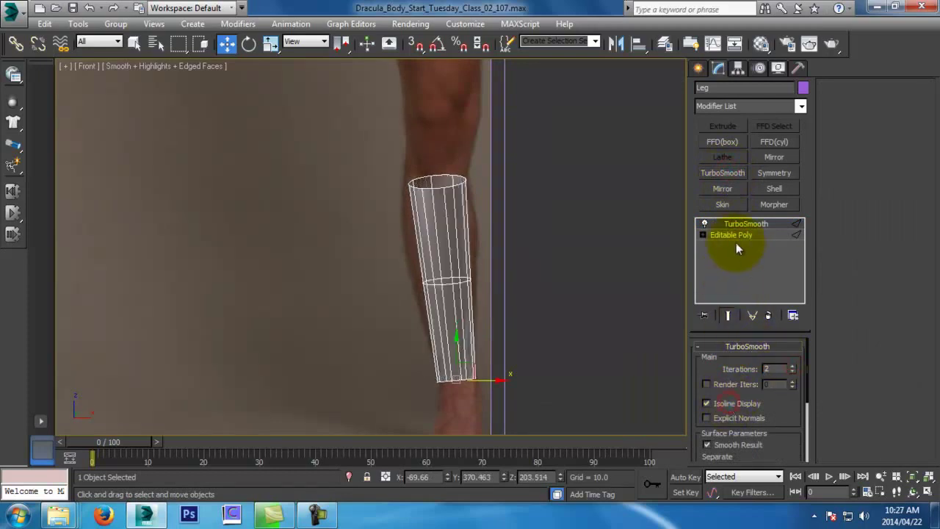
{"action": "left_click", "coordinate": [735, 234]}
{"action": "left_click", "coordinate": [727, 315]}
Enlarge the middle vertex loop, raise it to the widest part of the calf, and shift it backward in the left view
{"action": "left_click", "coordinate": [712, 361]}
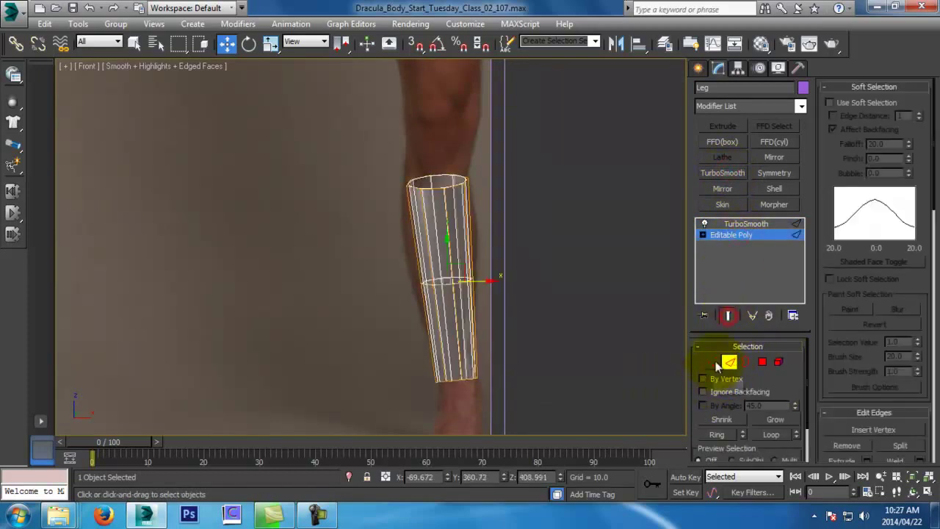
{"action": "scroll", "coordinate": [456, 275], "scroll_direction": "up", "scroll_amount": 2}
{"action": "key", "text": "r"}
{"action": "left_click_drag", "start_coordinate": [448, 275], "coordinate": [432, 204]}
{"action": "key", "text": "r"}
{"action": "key", "text": "w"}
{"action": "key", "text": "l"}
{"action": "middle_click_drag", "start_coordinate": [485, 198], "coordinate": [485, 219]}
{"action": "left_click_drag", "start_coordinate": [488, 216], "coordinate": [472, 218]}
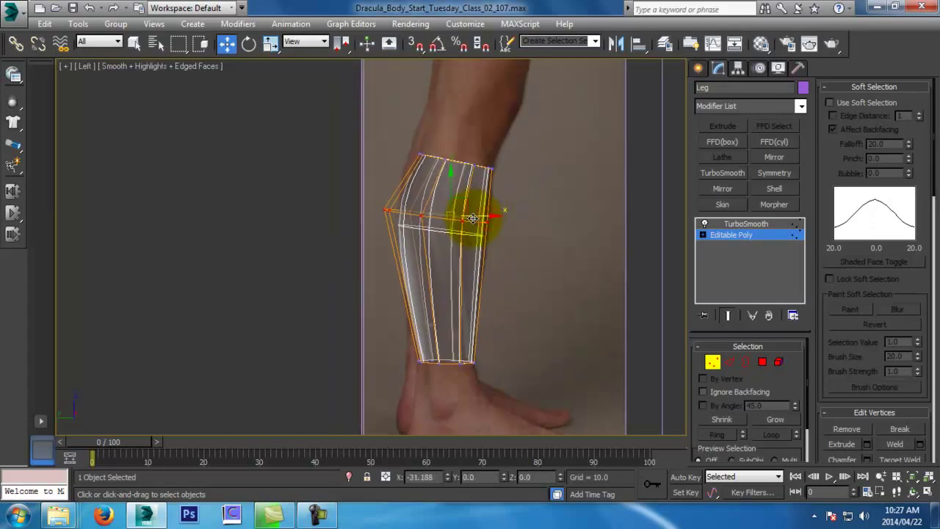
Fine-tune the calf vertex loop's position against the side and front reference photos
{"action": "scroll", "coordinate": [504, 223], "scroll_direction": "up", "scroll_amount": 2}
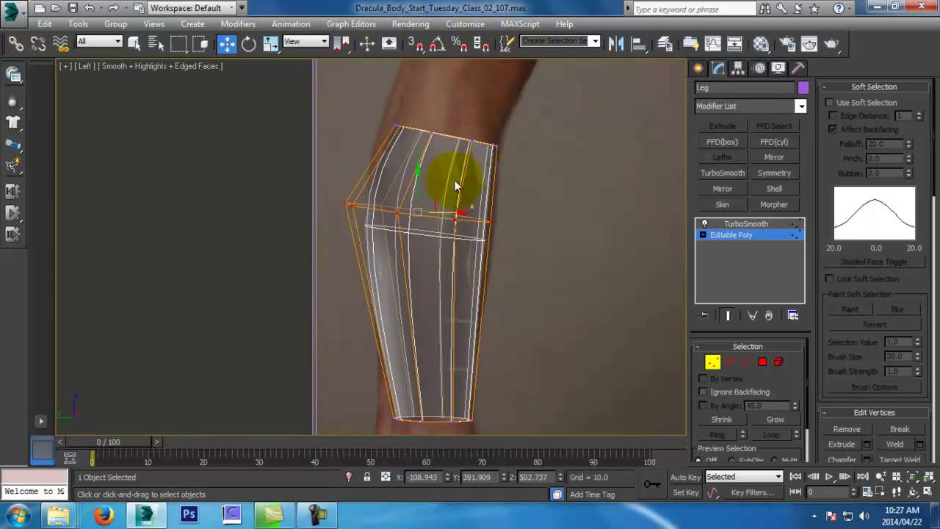
{"action": "middle_click_drag", "start_coordinate": [458, 282], "coordinate": [465, 236]}
{"action": "left_click_drag", "start_coordinate": [316, 165], "coordinate": [424, 210]}
{"action": "middle_click_drag", "start_coordinate": [468, 372], "coordinate": [500, 309]}
{"action": "key", "text": "f"}
{"action": "left_click", "coordinate": [727, 364]}
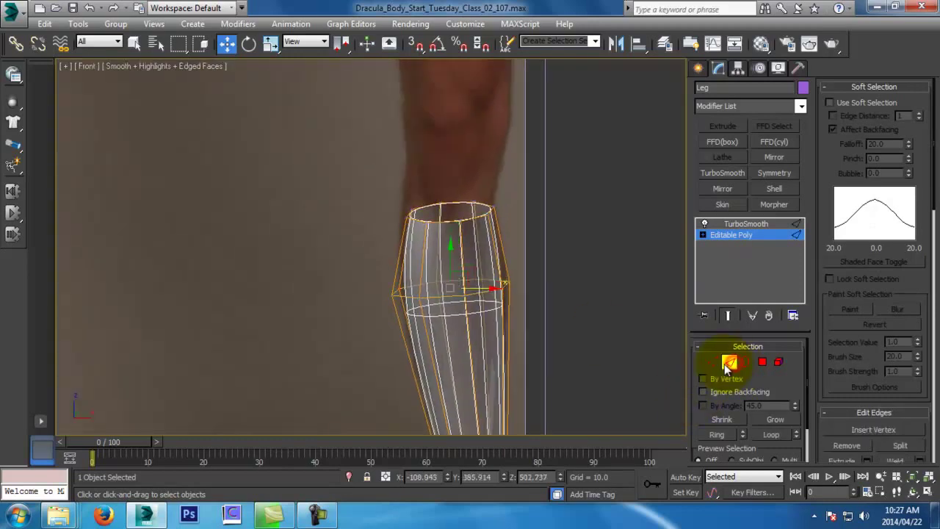
Select the leg's open top edge loop in the left view and extrude it upward along the leg to the knee
{"action": "key", "text": "l"}
{"action": "middle_click_drag", "start_coordinate": [505, 251], "coordinate": [533, 481]}
{"action": "left_click", "coordinate": [728, 321]}
{"action": "middle_click_drag", "start_coordinate": [495, 243], "coordinate": [497, 315]}
{"action": "double_click", "coordinate": [480, 309]}
{"action": "scroll", "coordinate": [480, 309], "scroll_direction": "up", "scroll_amount": 4}
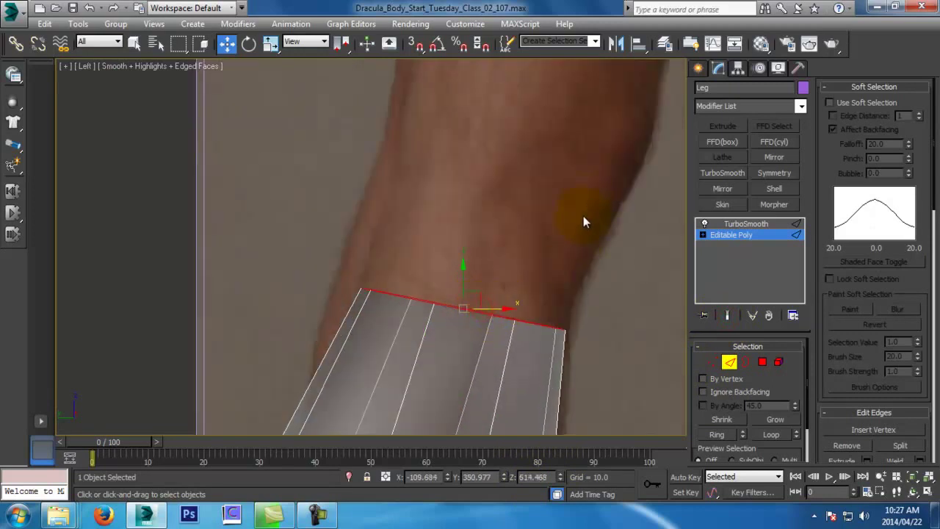
{"action": "scroll", "coordinate": [547, 274], "scroll_direction": "down", "scroll_amount": 4}
{"action": "left_click_drag", "start_coordinate": [515, 277], "coordinate": [543, 193]}
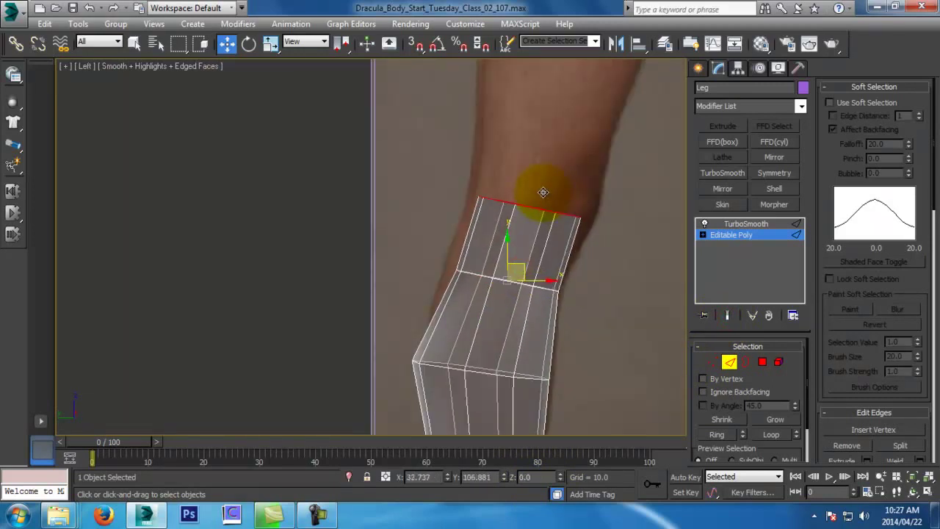
Show the smoothed end result, then scale and shift the new top loop to match the knee in the side and front views
{"action": "left_click", "coordinate": [728, 315]}
{"action": "key", "text": "r"}
{"action": "key", "text": "w"}
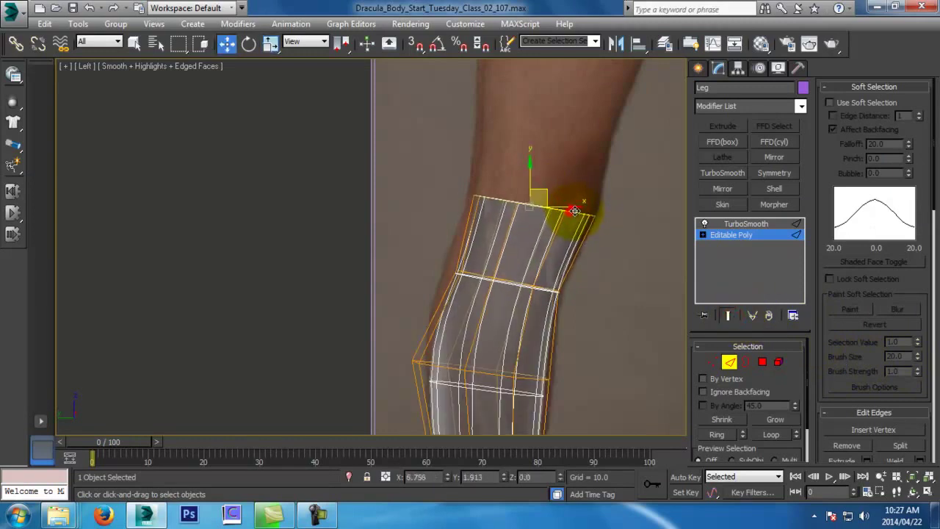
{"action": "key", "text": "f"}
{"action": "middle_click_drag", "start_coordinate": [522, 186], "coordinate": [554, 272]}
{"action": "key", "text": "r"}
{"action": "mouse_move", "coordinate": [521, 211]}
{"action": "left_mouse_down"}
{"action": "mouse_move", "coordinate": [546, 212]}
{"action": "mouse_move", "coordinate": [524, 210]}
{"action": "left_mouse_up"}
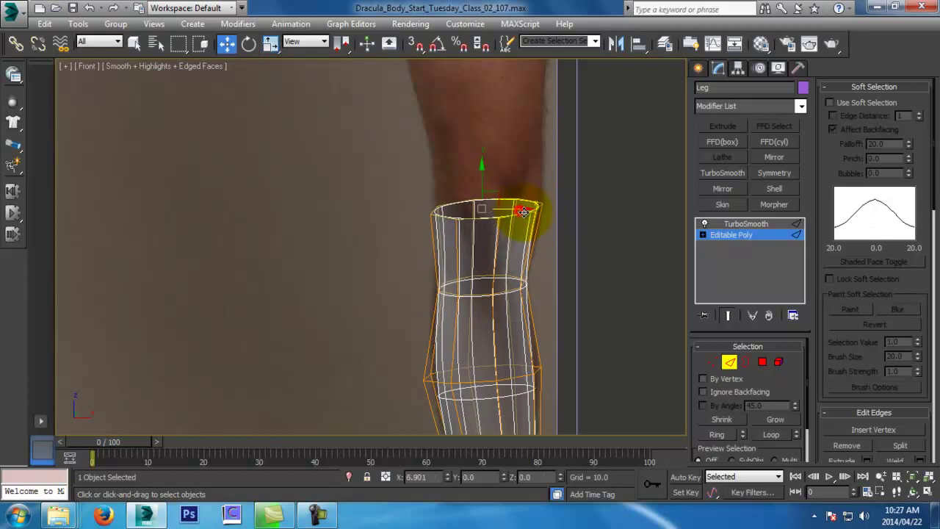
{"action": "key", "text": "w"}
Extrude another short section above the knee, raise its top loop to Z about 832, and scale it to the lower thigh's width
{"action": "double_click", "coordinate": [516, 291]}
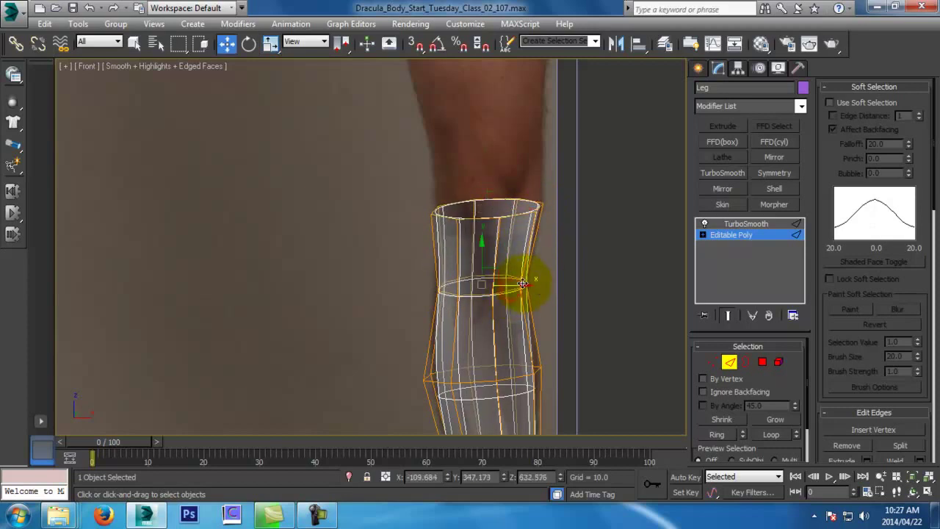
{"action": "middle_click_drag", "start_coordinate": [523, 258], "coordinate": [552, 285]}
{"action": "double_click", "coordinate": [524, 337]}
{"action": "key", "text": "l"}
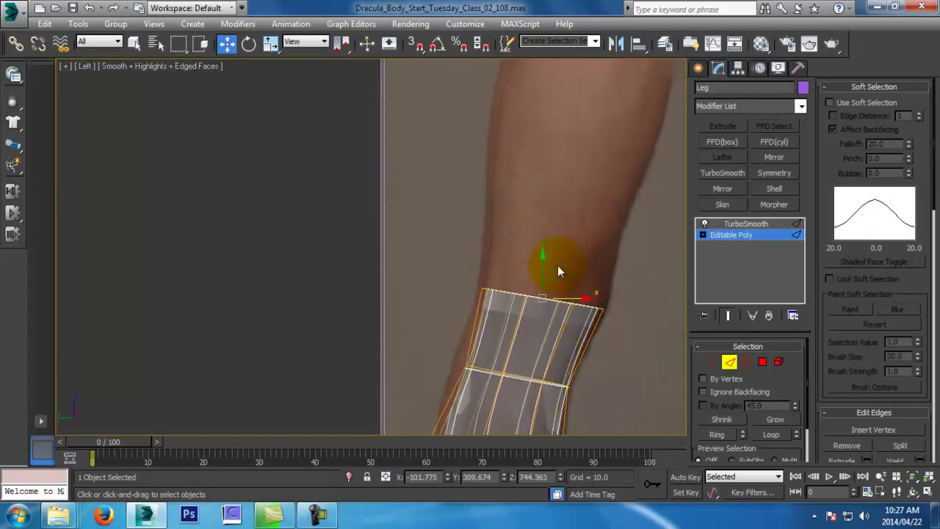
{"action": "left_click_drag", "start_coordinate": [551, 284], "coordinate": [566, 256]}
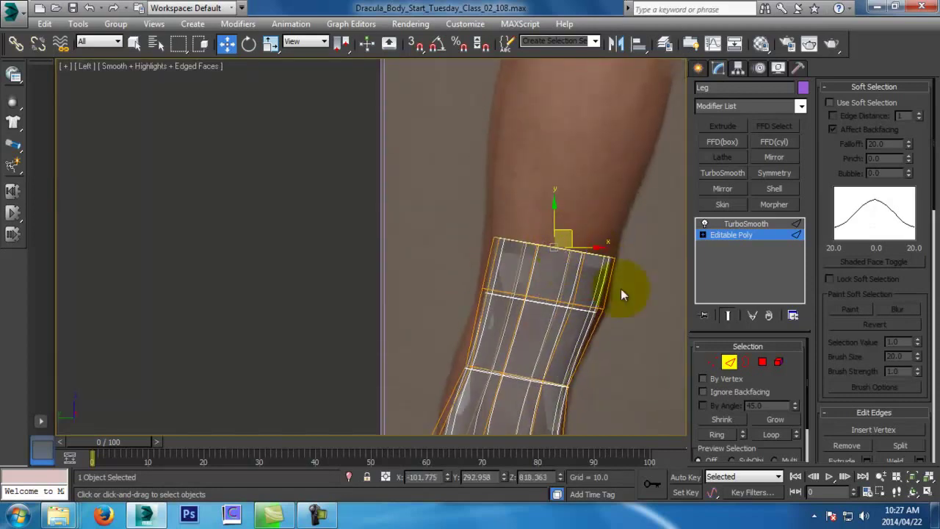
{"action": "middle_click_drag", "start_coordinate": [459, 227], "coordinate": [452, 259]}
{"action": "mouse_move", "coordinate": [559, 265]}
{"action": "left_mouse_down"}
{"action": "mouse_move", "coordinate": [564, 254]}
{"action": "mouse_move", "coordinate": [544, 274]}
{"action": "left_mouse_up"}
{"action": "key", "text": "f"}
{"action": "key", "text": "r"}
{"action": "key", "text": "w"}
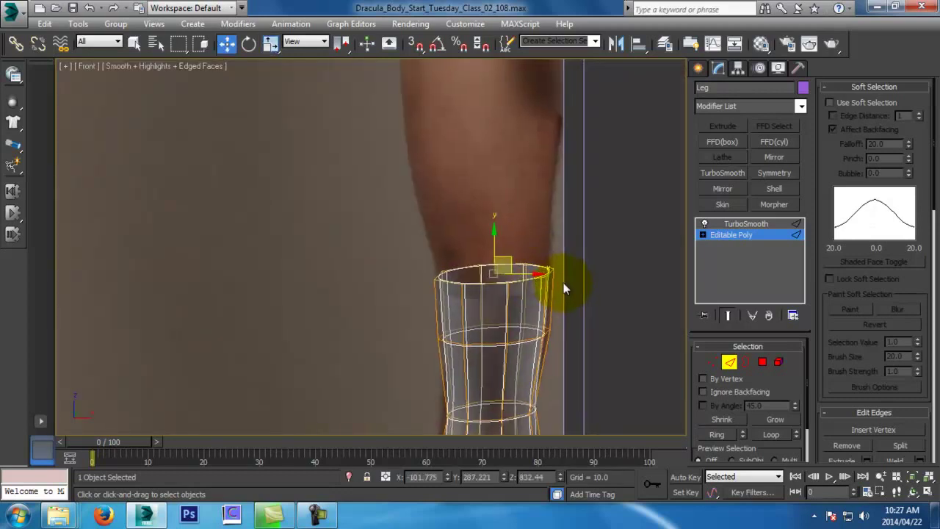
Extrude the top edge loop up to the fold beneath the buttock and scale it to the thigh's width in the left view
{"action": "key", "text": "l"}
{"action": "scroll", "coordinate": [556, 312], "scroll_direction": "down", "scroll_amount": 3}
{"action": "left_click_drag", "start_coordinate": [553, 321], "coordinate": [585, 184], "text": "shift"}
{"action": "key", "text": "r"}
{"action": "key", "text": "w"}
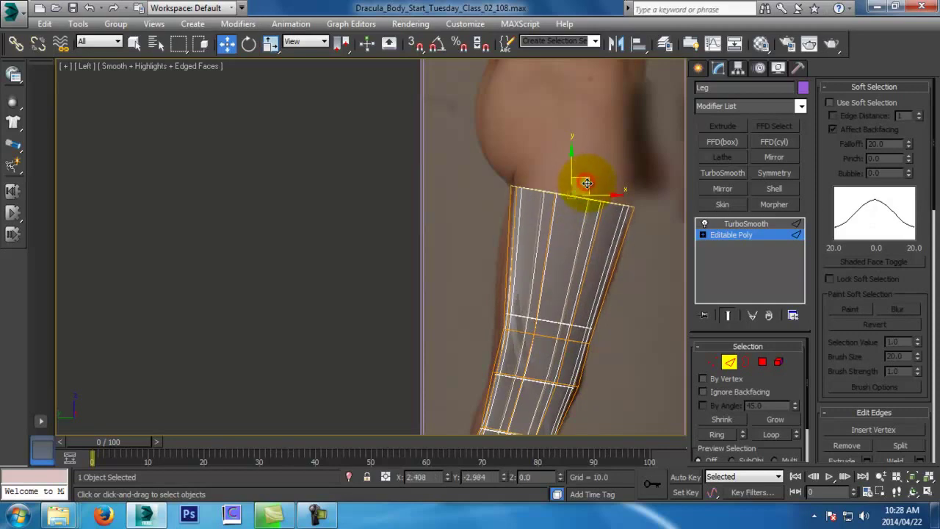
In the front view, shift the top thigh loop to X about -126 and the loop above the knee to X about -105
{"action": "key", "text": "f"}
{"action": "middle_click_drag", "start_coordinate": [567, 275], "coordinate": [567, 359]}
{"action": "left_click_drag", "start_coordinate": [535, 167], "coordinate": [519, 165]}
{"action": "scroll", "coordinate": [558, 367], "scroll_direction": "down", "scroll_amount": 2}
{"action": "middle_click_drag", "start_coordinate": [558, 370], "coordinate": [556, 275]}
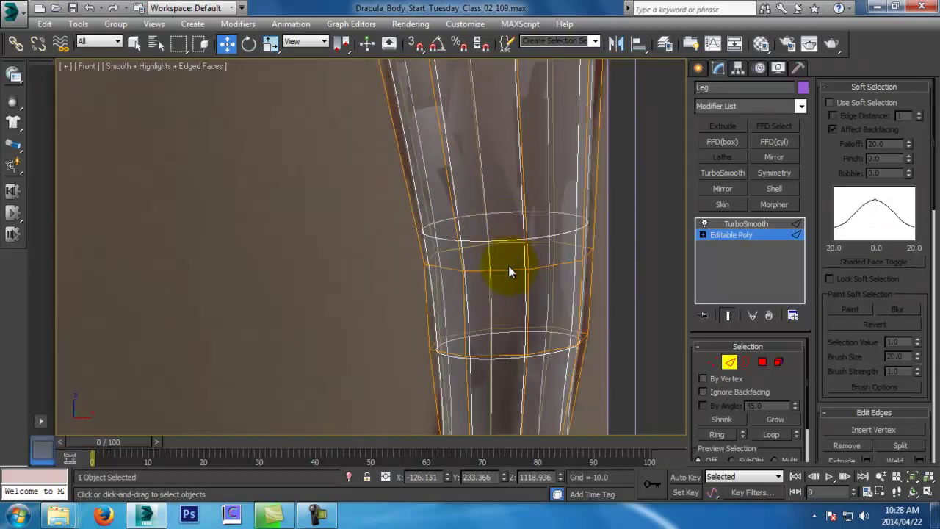
{"action": "left_click", "coordinate": [505, 272]}
{"action": "left_click_drag", "start_coordinate": [506, 273], "coordinate": [539, 257]}
Ring-select the vertical edges of the thigh and shin sections and connect them with one new edge loop each
{"action": "scroll", "coordinate": [538, 264], "scroll_direction": "down", "scroll_amount": 2}
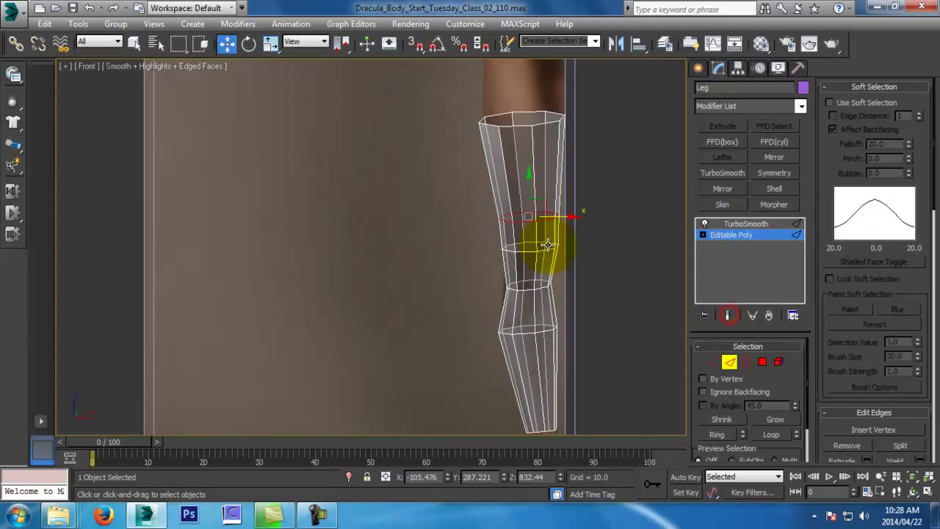
{"action": "scroll", "coordinate": [546, 253], "scroll_direction": "down", "scroll_amount": 2}
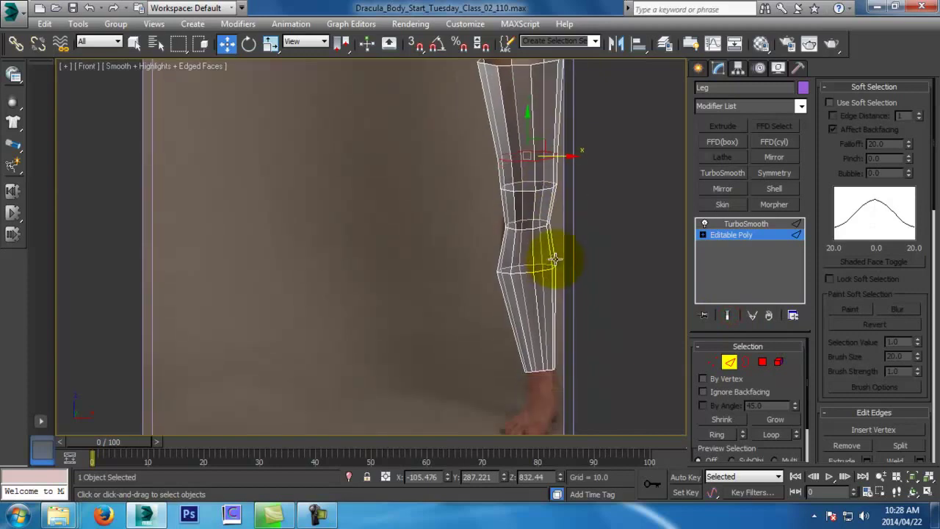
{"action": "left_click", "coordinate": [539, 315]}
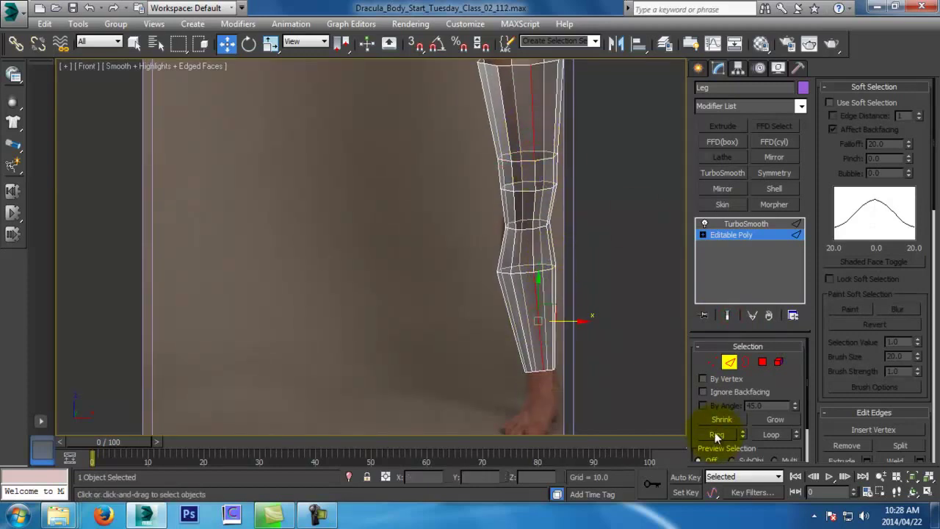
{"action": "left_click", "coordinate": [716, 434]}
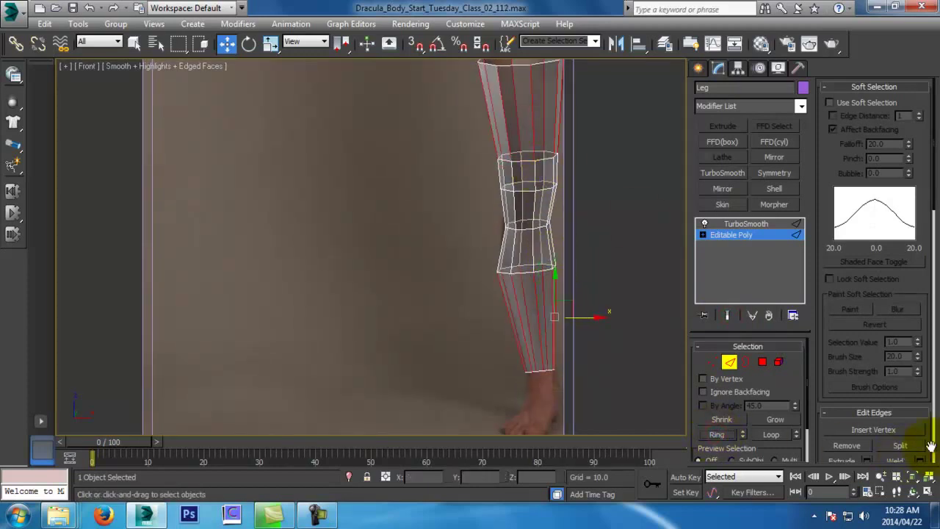
{"action": "scroll", "coordinate": [934, 453], "scroll_direction": "down", "scroll_amount": 5}
{"action": "left_click", "coordinate": [894, 371]}
Shift the rear vertices of the mid-thigh loop backward to follow the back of the thigh in the left view
{"action": "middle_click_drag", "start_coordinate": [430, 184], "coordinate": [445, 270]}
{"action": "key", "text": "l"}
{"action": "middle_click_drag", "start_coordinate": [476, 207], "coordinate": [478, 213]}
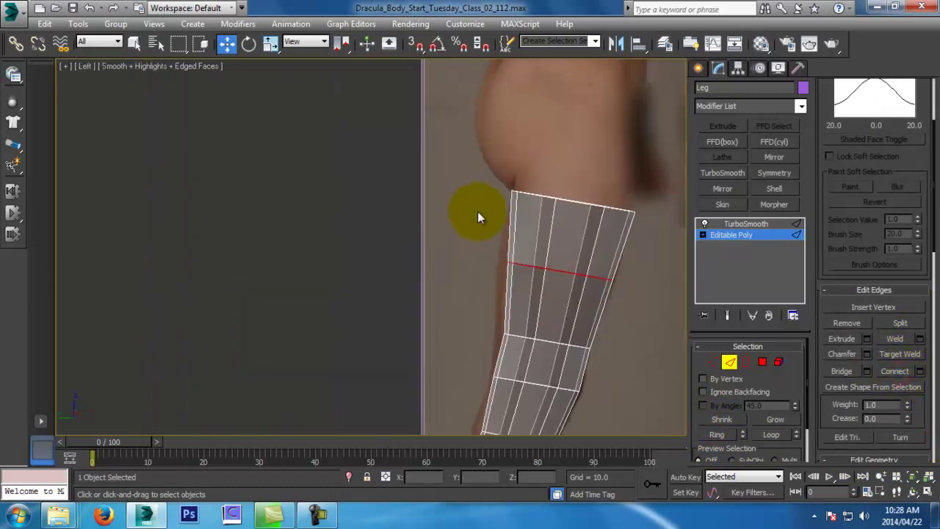
{"action": "left_click", "coordinate": [712, 361]}
{"action": "left_click", "coordinate": [727, 317]}
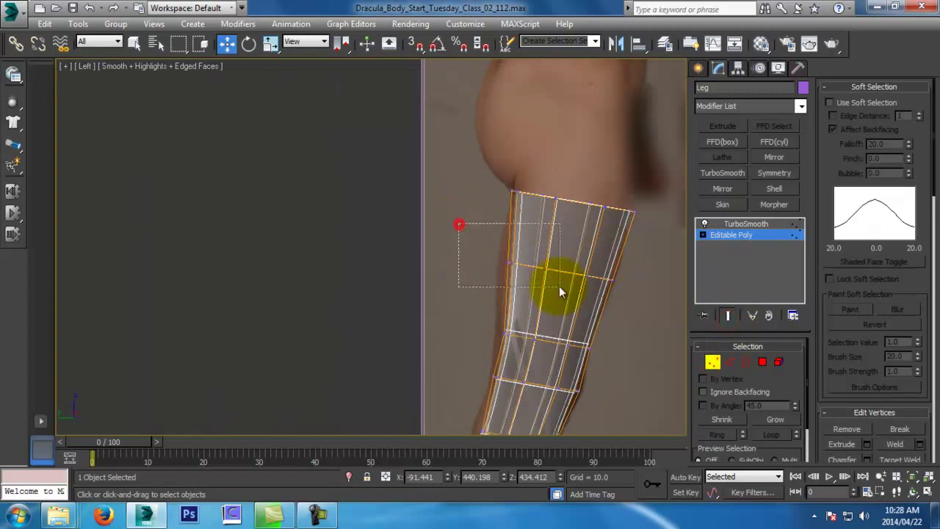
{"action": "left_click_drag", "start_coordinate": [555, 284], "coordinate": [555, 275]}
Adjust the vertices behind the knee and at the kneecap to follow the side photo's outline
{"action": "middle_click_drag", "start_coordinate": [551, 266], "coordinate": [578, 226]}
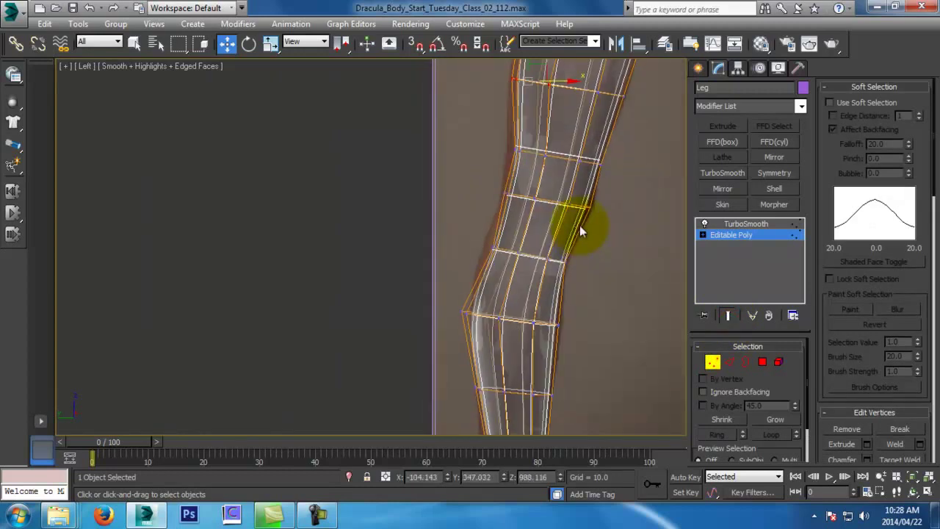
{"action": "left_click_drag", "start_coordinate": [537, 271], "coordinate": [527, 250]}
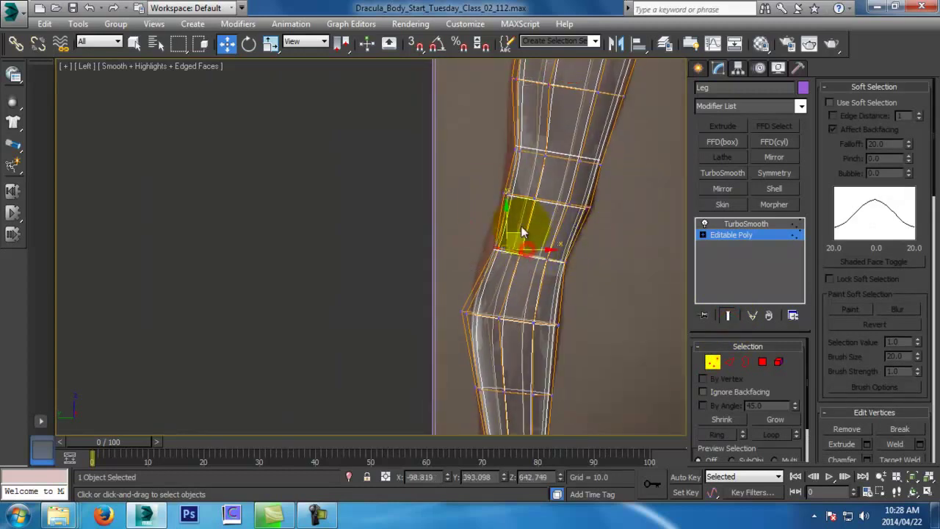
{"action": "left_click_drag", "start_coordinate": [559, 198], "coordinate": [603, 205]}
Select the leg's top vertex ring in the front view and adjust its position against the side photo
{"action": "scroll", "coordinate": [597, 304], "scroll_direction": "down", "scroll_amount": 2}
{"action": "middle_click_drag", "start_coordinate": [598, 304], "coordinate": [573, 348]}
{"action": "middle_click_drag", "start_coordinate": [577, 228], "coordinate": [575, 257]}
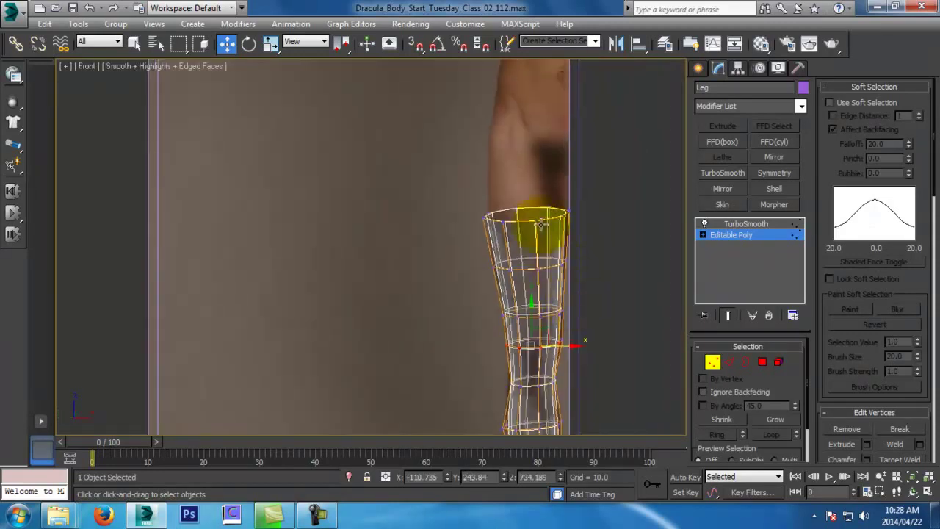
{"action": "scroll", "coordinate": [547, 220], "scroll_direction": "up", "scroll_amount": 3}
{"action": "middle_click_drag", "start_coordinate": [551, 216], "coordinate": [506, 264]}
{"action": "left_click_drag", "start_coordinate": [378, 245], "coordinate": [664, 363]}
{"action": "key", "text": "l"}
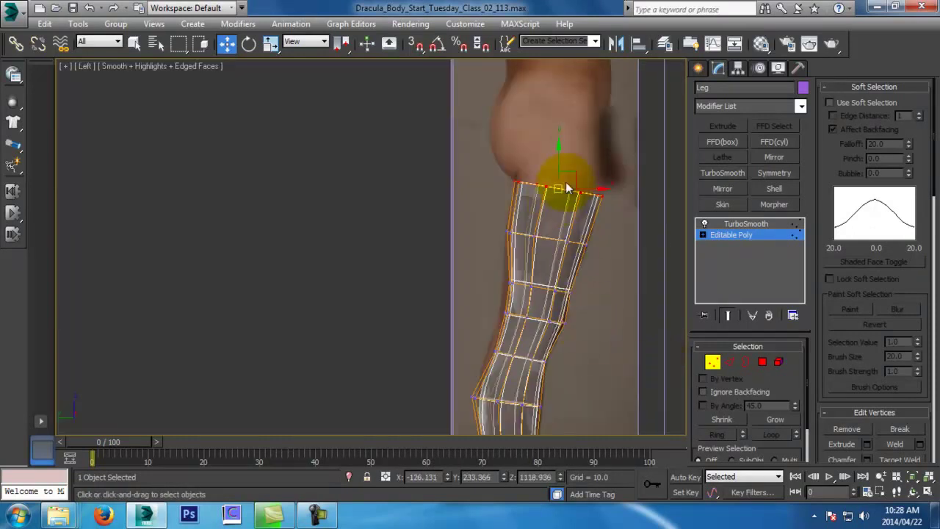
{"action": "left_click_drag", "start_coordinate": [558, 173], "coordinate": [544, 189]}
Save the scene as Dracula_Body_Start_Tuesday_Class_02_114.max and turn off the leg's see-through display in the perspective view
{"action": "middle_click_drag", "start_coordinate": [564, 163], "coordinate": [554, 188]}
{"action": "scroll", "coordinate": [544, 230], "scroll_direction": "up", "scroll_amount": 2}
{"action": "key", "text": "f"}
{"action": "middle_click_drag", "start_coordinate": [541, 325], "coordinate": [534, 287]}
{"action": "left_click", "coordinate": [533, 267]}
{"action": "key", "text": "ctrl+s"}
{"action": "key", "text": "p"}
{"action": "key", "text": "alt+x"}
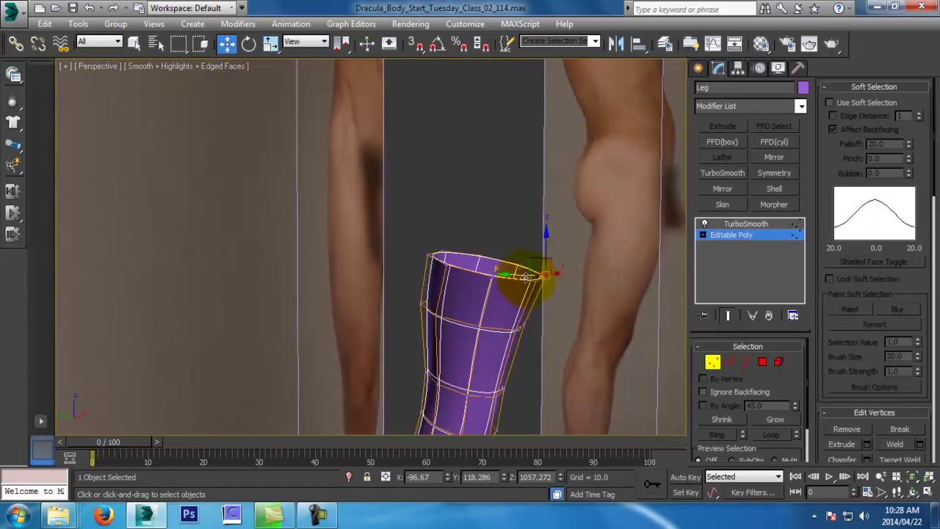
Raise the front vertices of the leg's top rim to Z about 1112 in the front view
{"action": "key", "text": "f"}
{"action": "key", "text": "F3"}
{"action": "key", "text": "F3"}
{"action": "left_click_drag", "start_coordinate": [498, 246], "coordinate": [500, 205]}
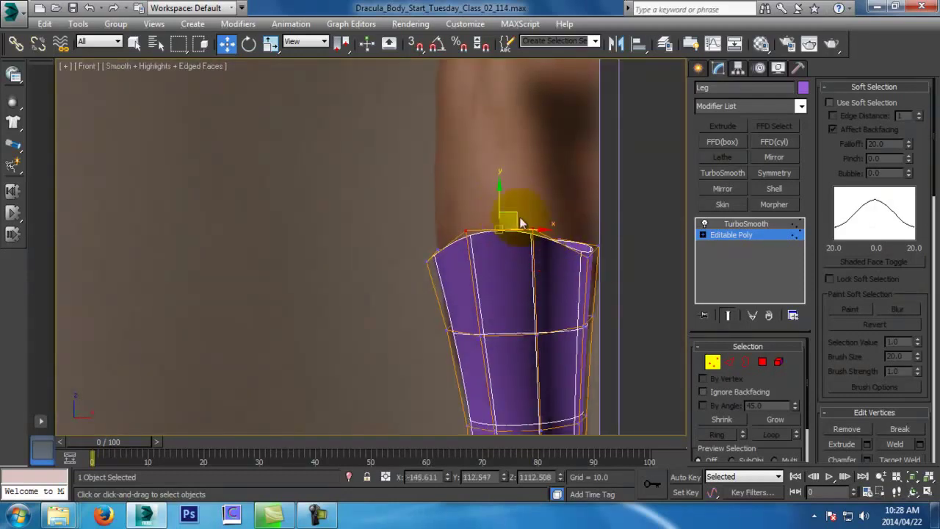
Raise the outer vertices of the top rim so it slopes up toward the hip, and save as Dracula_Body_Start_Tuesday_Class_02_115.max
{"action": "key", "text": "l"}
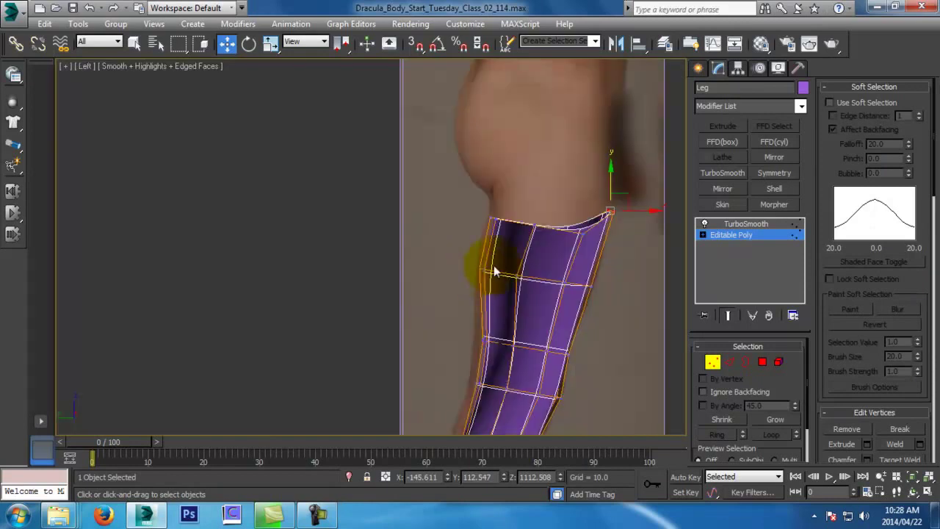
{"action": "left_click_drag", "start_coordinate": [584, 241], "coordinate": [582, 202]}
{"action": "left_click_drag", "start_coordinate": [533, 233], "coordinate": [531, 199]}
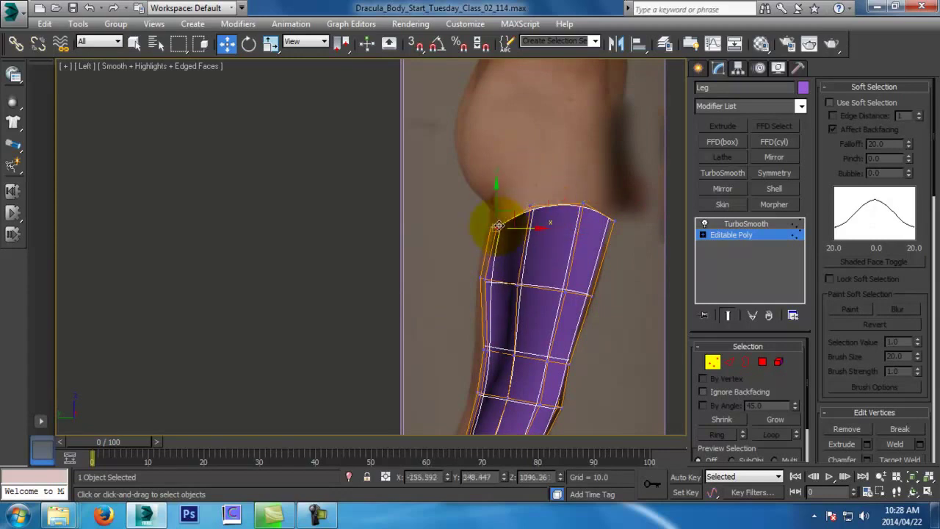
{"action": "key", "text": "f"}
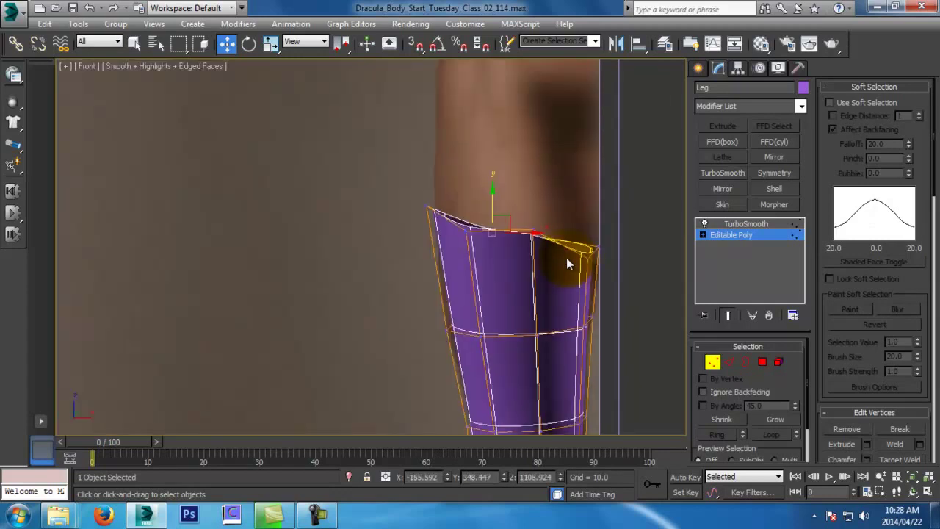
{"action": "left_click_drag", "start_coordinate": [463, 234], "coordinate": [465, 193]}
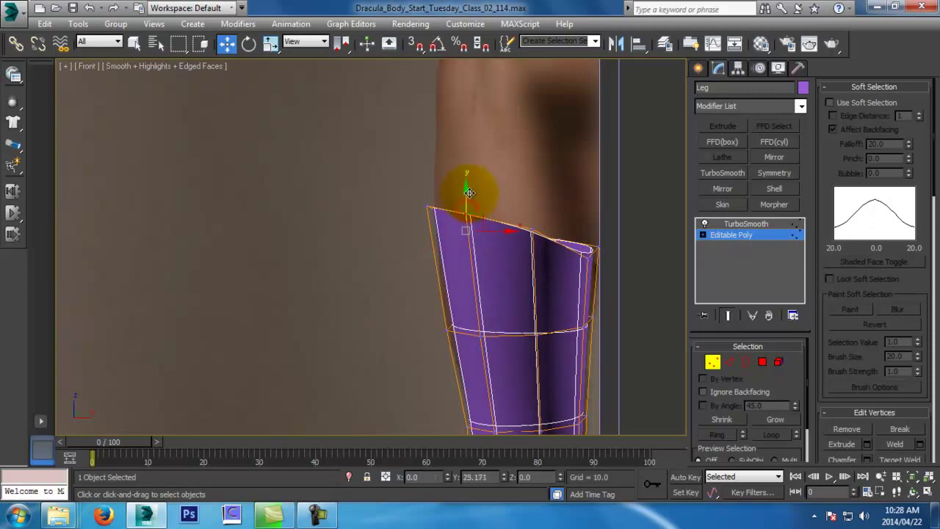
{"action": "key", "text": "ctrl+s"}
Extrude the sloped top edge loop upward to Z about 1152, checking it against the side photo
{"action": "left_click", "coordinate": [730, 363]}
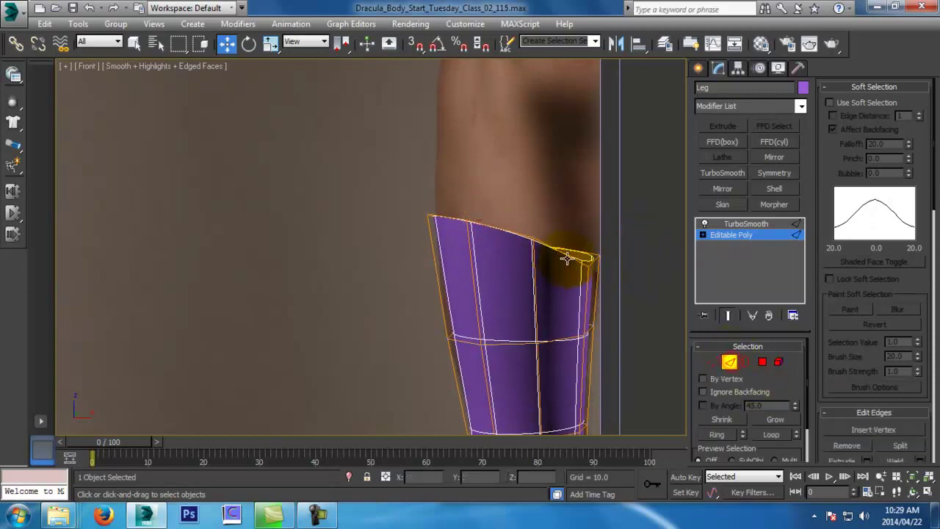
{"action": "left_click_drag", "start_coordinate": [514, 209], "coordinate": [509, 185]}
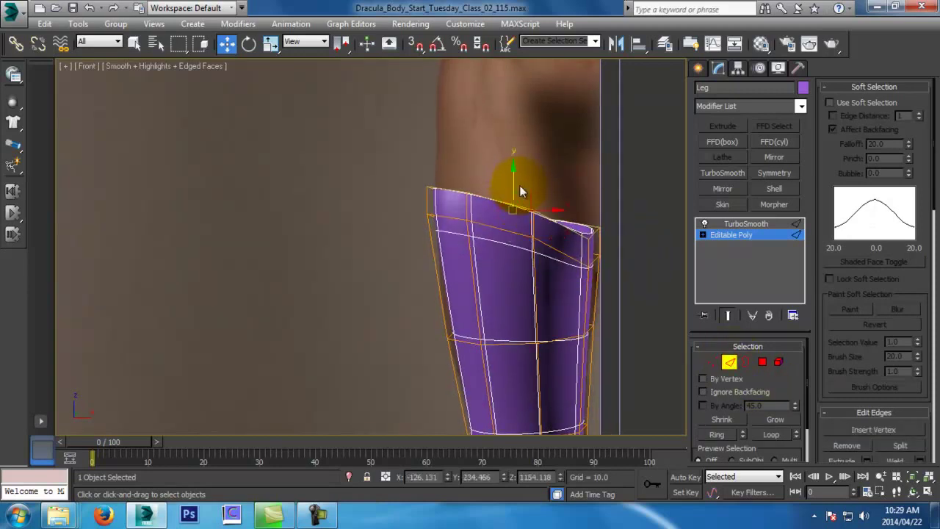
{"action": "key", "text": "l"}
{"action": "left_click_drag", "start_coordinate": [561, 214], "coordinate": [561, 211]}
{"action": "key", "text": "f"}
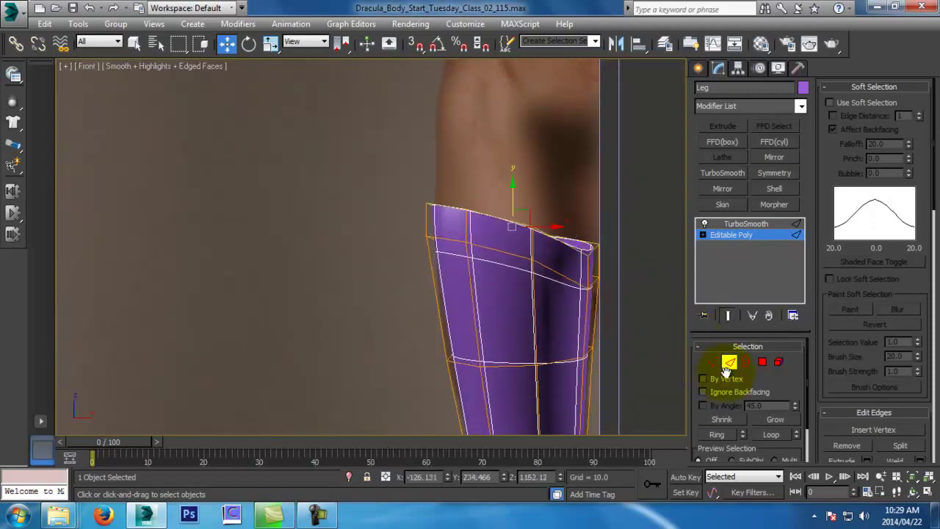
Raise the front outer vertex of the top rim to hip height at Z about 1444 in the front view
{"action": "left_click", "coordinate": [712, 361]}
{"action": "middle_click_drag", "start_coordinate": [538, 220], "coordinate": [590, 355]}
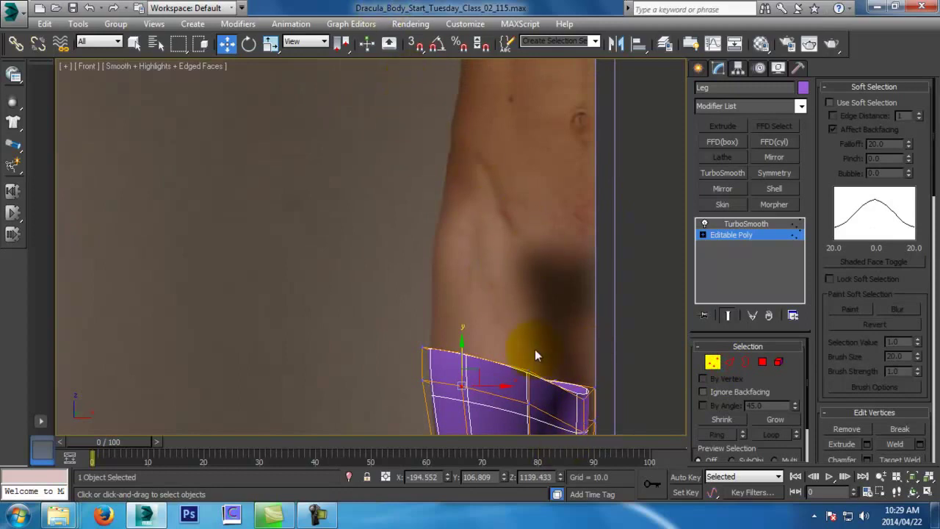
{"action": "middle_click_drag", "start_coordinate": [557, 313], "coordinate": [557, 300]}
{"action": "left_click_drag", "start_coordinate": [531, 338], "coordinate": [530, 288]}
{"action": "left_click", "coordinate": [459, 348]}
{"action": "left_click_drag", "start_coordinate": [460, 341], "coordinate": [461, 166]}
Raise the two outer side vertices of the top rim to hip height in the left view, the rear one to Z about 1456
{"action": "key", "text": "l"}
{"action": "scroll", "coordinate": [450, 360], "scroll_direction": "down", "scroll_amount": 3}
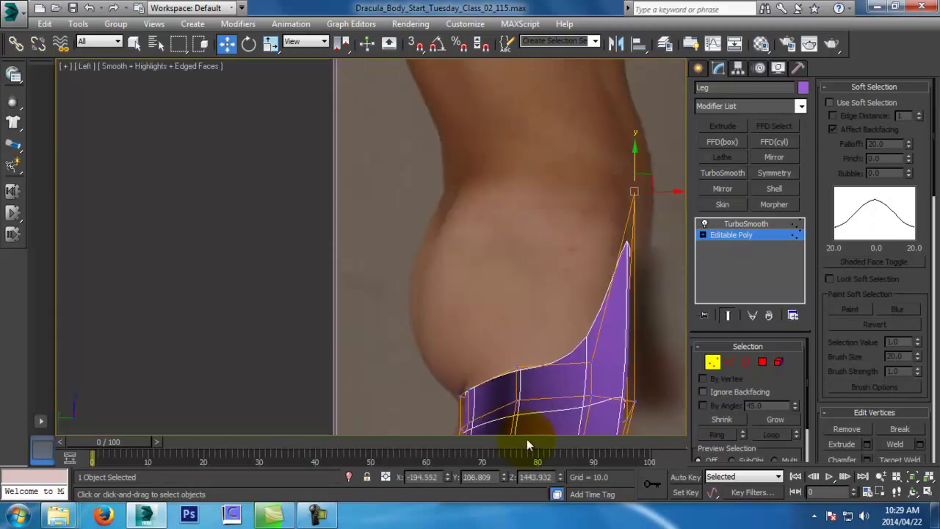
{"action": "left_click", "coordinate": [592, 363]}
{"action": "left_click_drag", "start_coordinate": [592, 362], "coordinate": [572, 171]}
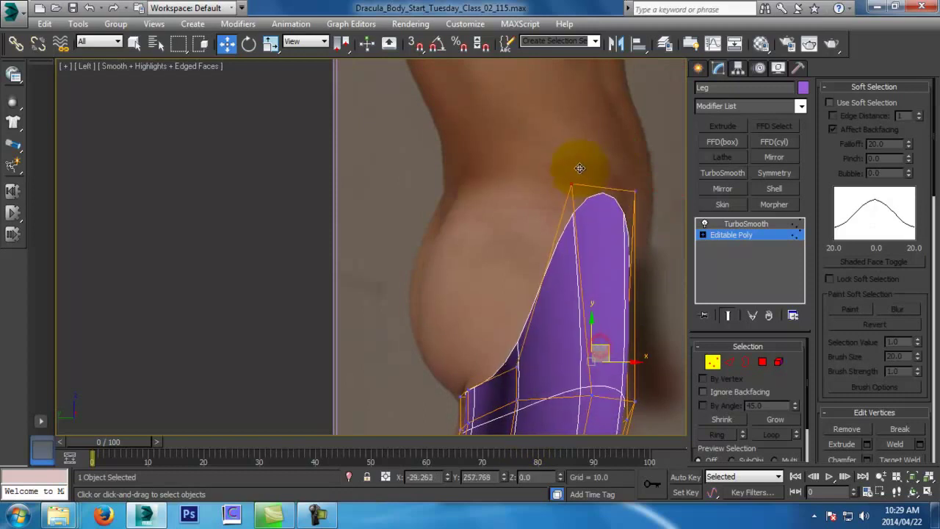
{"action": "left_click_drag", "start_coordinate": [518, 367], "coordinate": [513, 183]}
{"action": "scroll", "coordinate": [506, 278], "scroll_direction": "down", "scroll_amount": 1}
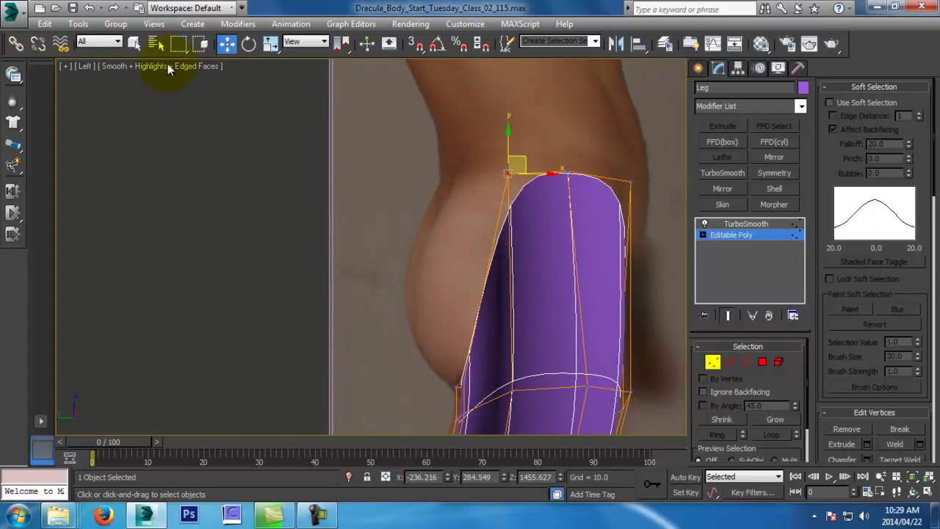
In the back view, raise the two low rear vertices of the top rim to hip height, at Z about 1444 and 1422
{"action": "left_click", "coordinate": [81, 65]}
{"action": "left_click", "coordinate": [152, 189]}
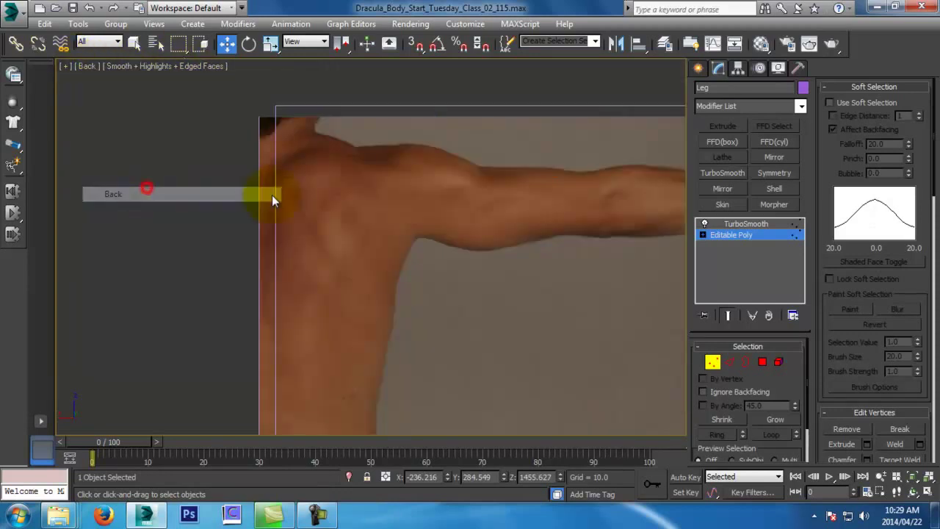
{"action": "middle_click_drag", "start_coordinate": [428, 290], "coordinate": [482, 178]}
{"action": "scroll", "coordinate": [440, 267], "scroll_direction": "up", "scroll_amount": 4}
{"action": "left_click", "coordinate": [465, 290]}
{"action": "left_click_drag", "start_coordinate": [479, 276], "coordinate": [470, 115]}
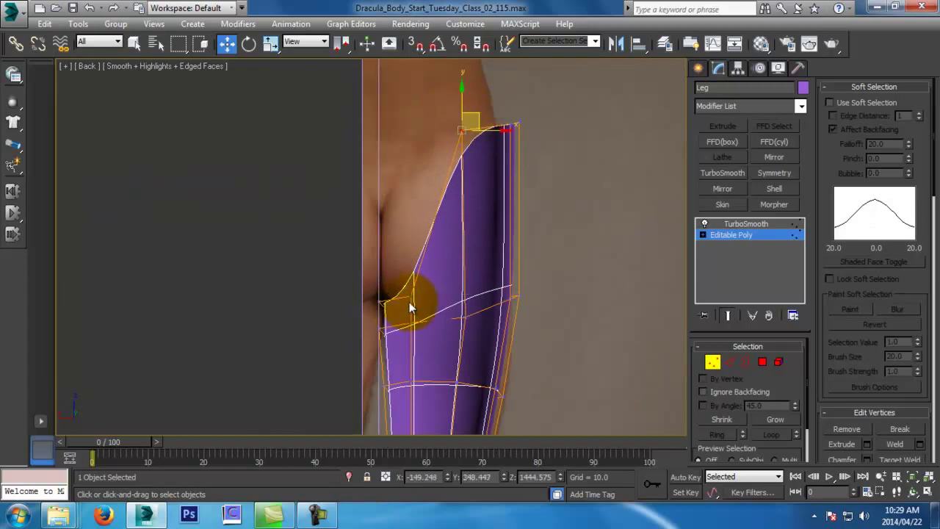
{"action": "left_click_drag", "start_coordinate": [411, 296], "coordinate": [401, 144]}
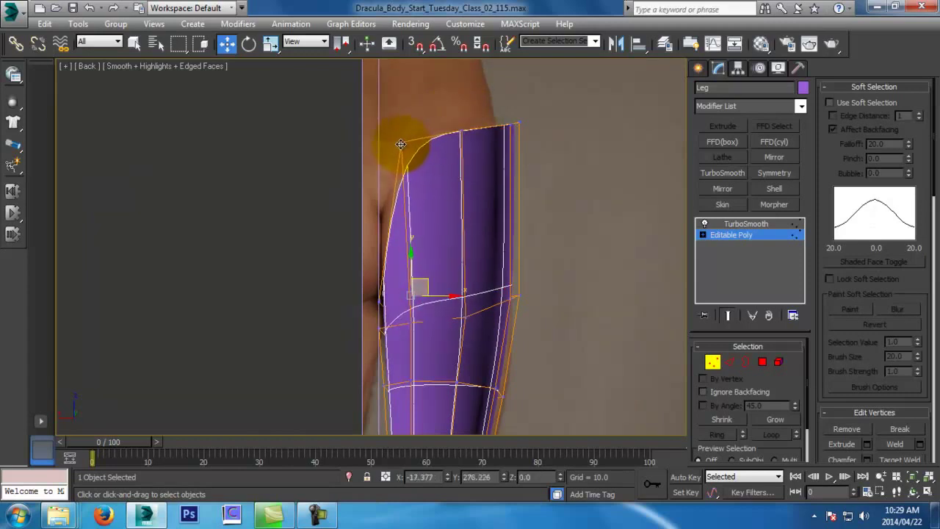
{"action": "left_click", "coordinate": [398, 144]}
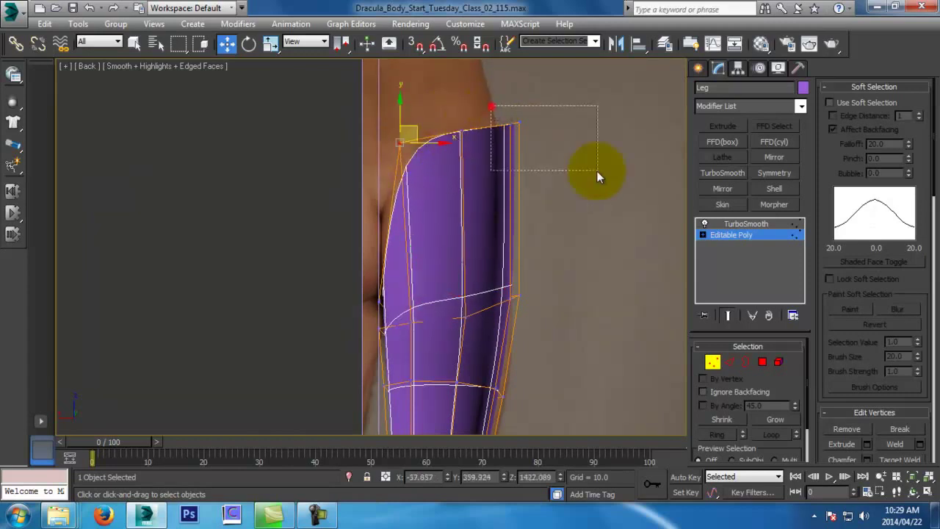
Move the outer hip vertex inward to the body outline at X about -207, using see-through display to check the outer leg against the photo
{"action": "left_click_drag", "start_coordinate": [554, 125], "coordinate": [535, 121]}
{"action": "key", "text": "alt+x"}
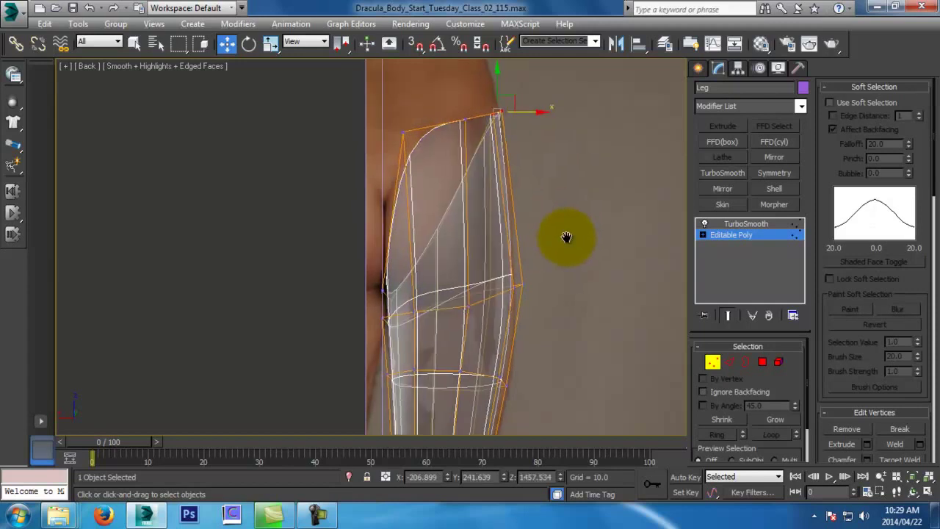
{"action": "left_click_drag", "start_coordinate": [504, 263], "coordinate": [555, 288]}
{"action": "middle_click_drag", "start_coordinate": [555, 288], "coordinate": [552, 180]}
{"action": "left_click_drag", "start_coordinate": [483, 250], "coordinate": [536, 279]}
{"action": "middle_click_drag", "start_coordinate": [537, 346], "coordinate": [534, 228]}
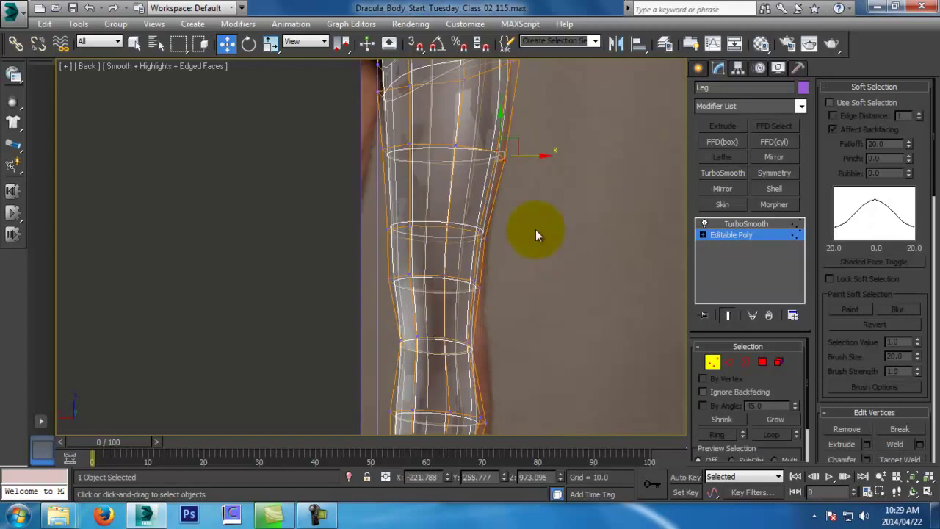
{"action": "scroll", "coordinate": [533, 226], "scroll_direction": "down", "scroll_amount": 2}
{"action": "scroll", "coordinate": [506, 229], "scroll_direction": "up", "scroll_amount": 3}
{"action": "scroll", "coordinate": [401, 172], "scroll_direction": "up", "scroll_amount": 2}
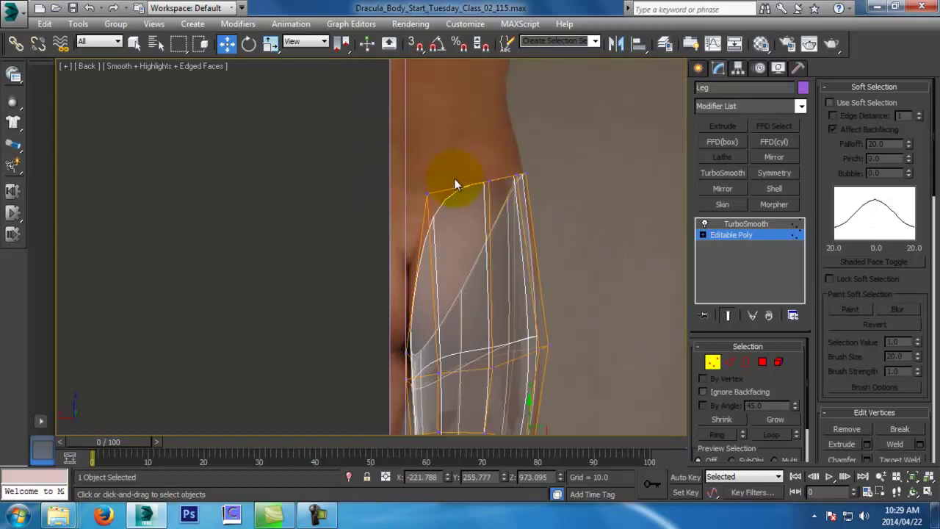
In the front view, lower the outer vertices of the upper thigh loop to Z about 1079
{"action": "key", "text": "f"}
{"action": "left_click_drag", "start_coordinate": [387, 313], "coordinate": [474, 373]}
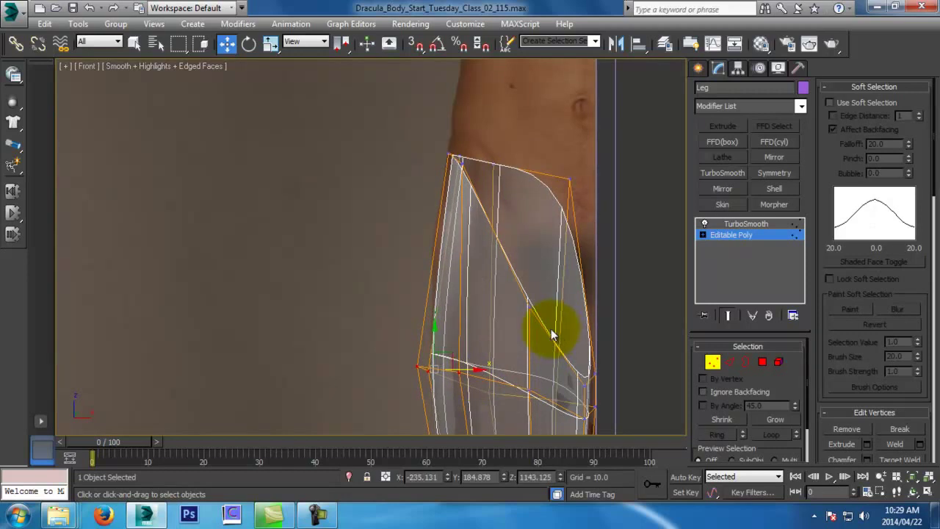
{"action": "key", "text": "F3"}
{"action": "key", "text": "alt+x"}
{"action": "middle_click_drag", "start_coordinate": [568, 284], "coordinate": [553, 293]}
{"action": "key", "text": "F3"}
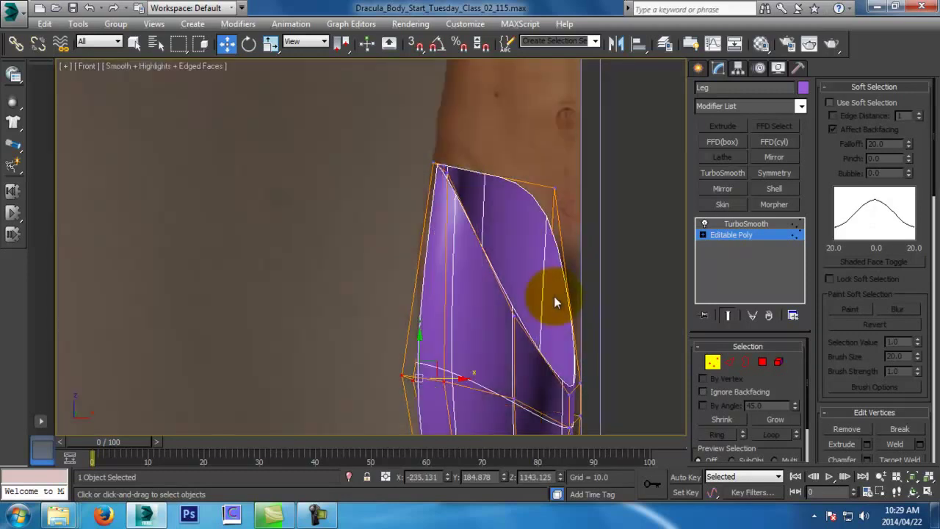
{"action": "middle_click_drag", "start_coordinate": [526, 352], "coordinate": [311, 179]}
{"action": "key", "text": "p"}
{"action": "middle_click_drag", "start_coordinate": [472, 239], "coordinate": [509, 220], "text": "alt"}
{"action": "key", "text": "f"}
{"action": "left_click_drag", "start_coordinate": [383, 210], "coordinate": [486, 275]}
{"action": "left_click_drag", "start_coordinate": [443, 216], "coordinate": [450, 243]}
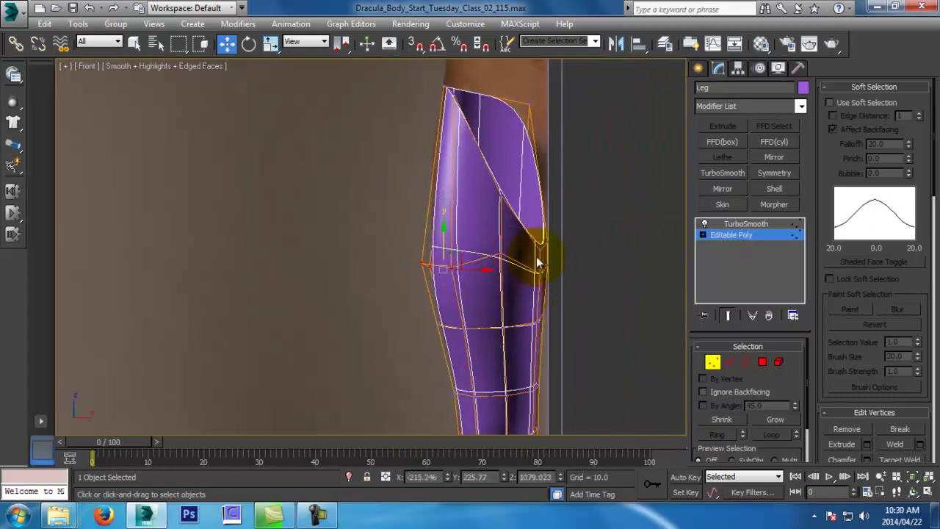
Lower the front middle vertex of the upper thigh loop into line with its neighbours
{"action": "left_click_drag", "start_coordinate": [534, 251], "coordinate": [544, 245]}
{"action": "left_click_drag", "start_coordinate": [480, 222], "coordinate": [514, 275]}
{"action": "left_click_drag", "start_coordinate": [501, 227], "coordinate": [503, 253]}
Lower the next thigh loop down and scale it slightly to fit the photo in see-through display
{"action": "left_click_drag", "start_coordinate": [565, 300], "coordinate": [432, 361]}
{"action": "left_click_drag", "start_coordinate": [491, 299], "coordinate": [511, 323]}
{"action": "key", "text": "alt+x"}
{"action": "key", "text": "r"}
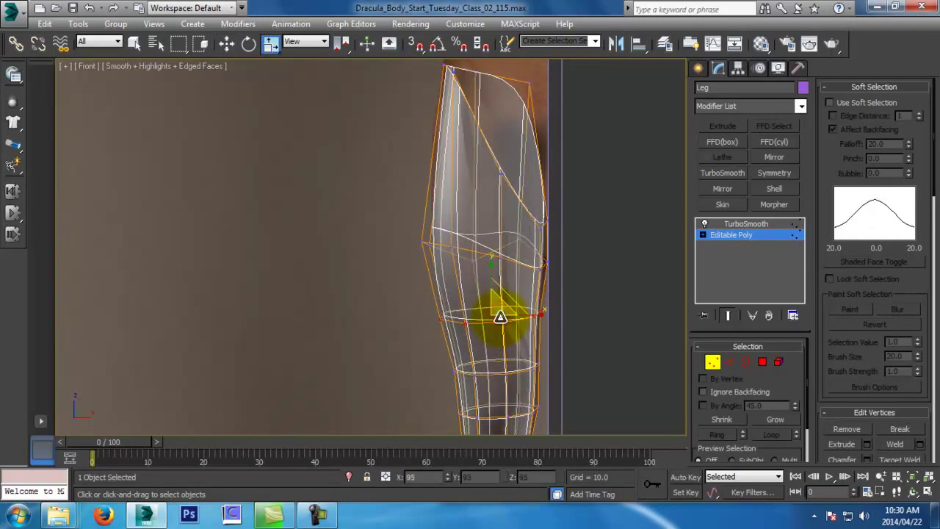
Lower the rear vertex of the upper thigh loop in the left view, place the one below at Y about 374, and save
{"action": "key", "text": "w"}
{"action": "left_click_drag", "start_coordinate": [395, 214], "coordinate": [478, 245]}
{"action": "middle_click_drag", "start_coordinate": [533, 261], "coordinate": [522, 196]}
{"action": "key", "text": "l"}
{"action": "middle_click_drag", "start_coordinate": [533, 308], "coordinate": [542, 218]}
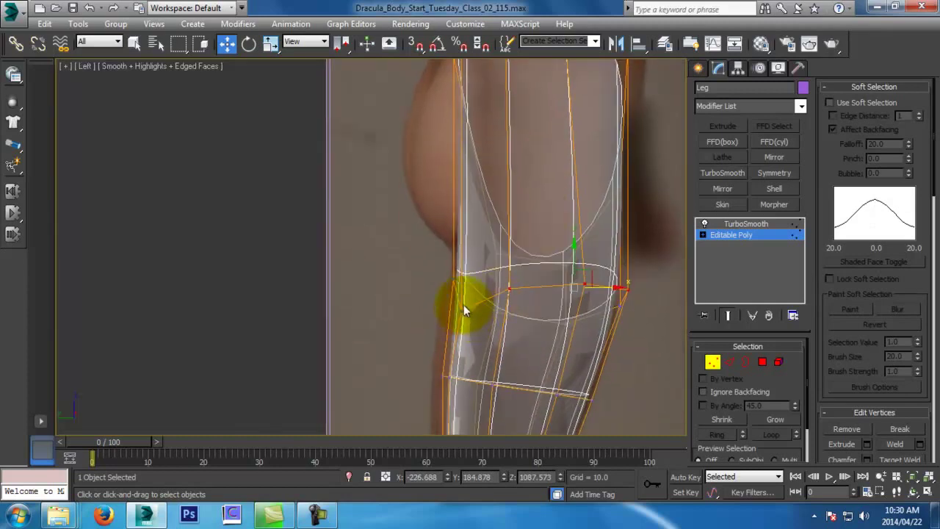
{"action": "left_click", "coordinate": [454, 279]}
{"action": "left_click_drag", "start_coordinate": [460, 265], "coordinate": [457, 295]}
{"action": "scroll", "coordinate": [470, 314], "scroll_direction": "down", "scroll_amount": 2}
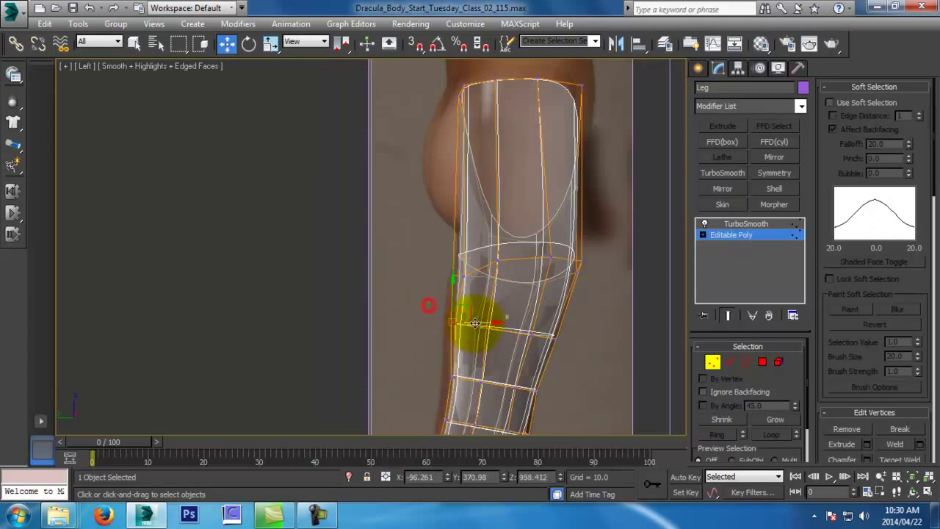
{"action": "key", "text": "f"}
{"action": "middle_click_drag", "start_coordinate": [478, 318], "coordinate": [548, 299]}
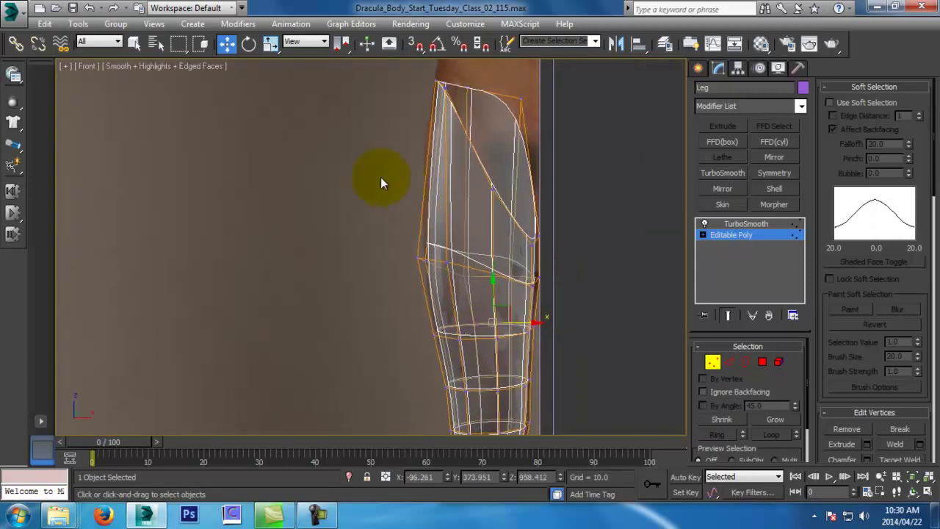
{"action": "key", "text": "ctrl+s"}
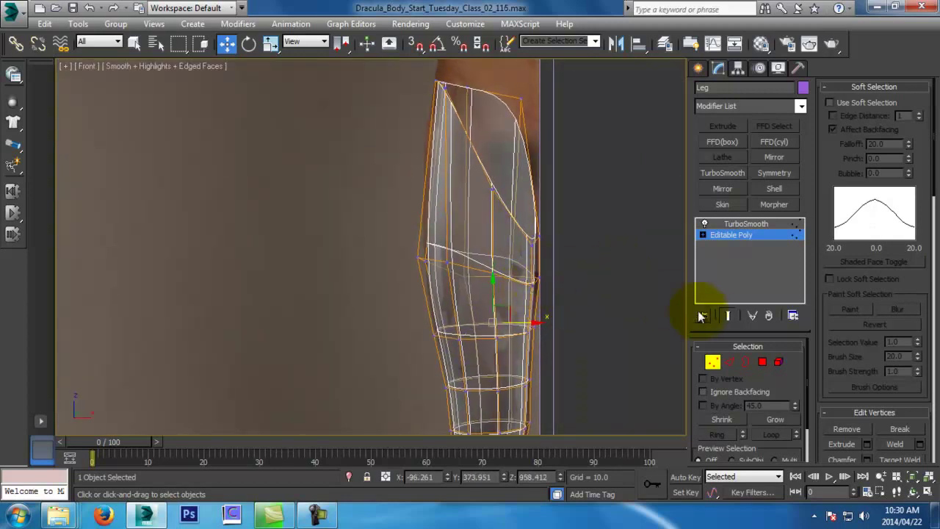
Save as Dracula_Body_Start_Tuesday_Class_02_117.max and connect the ring of vertical edges between thigh and hip with two segments
{"action": "left_click", "coordinate": [723, 316]}
{"action": "left_click", "coordinate": [728, 361]}
{"action": "key", "text": "ctrl+s"}
{"action": "left_click", "coordinate": [530, 265]}
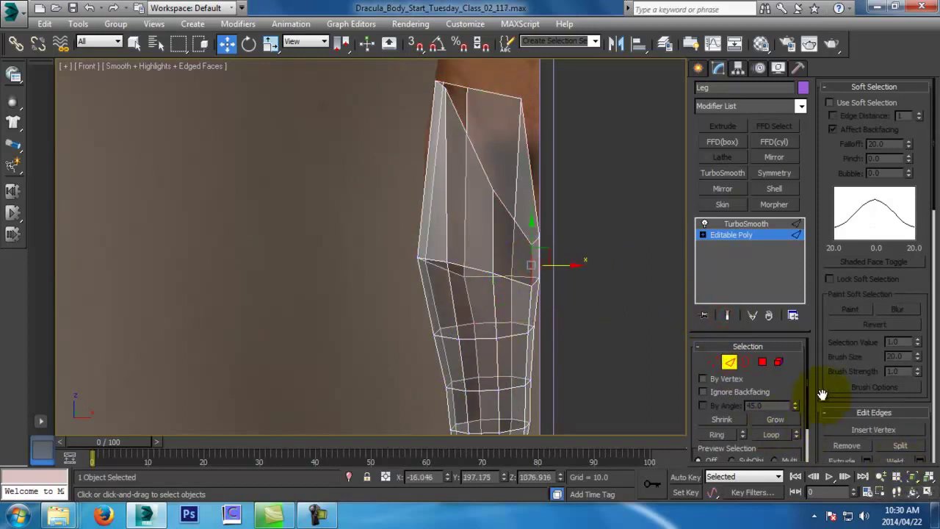
{"action": "left_click_drag", "start_coordinate": [822, 395], "coordinate": [822, 250]}
{"action": "left_click", "coordinate": [732, 431]}
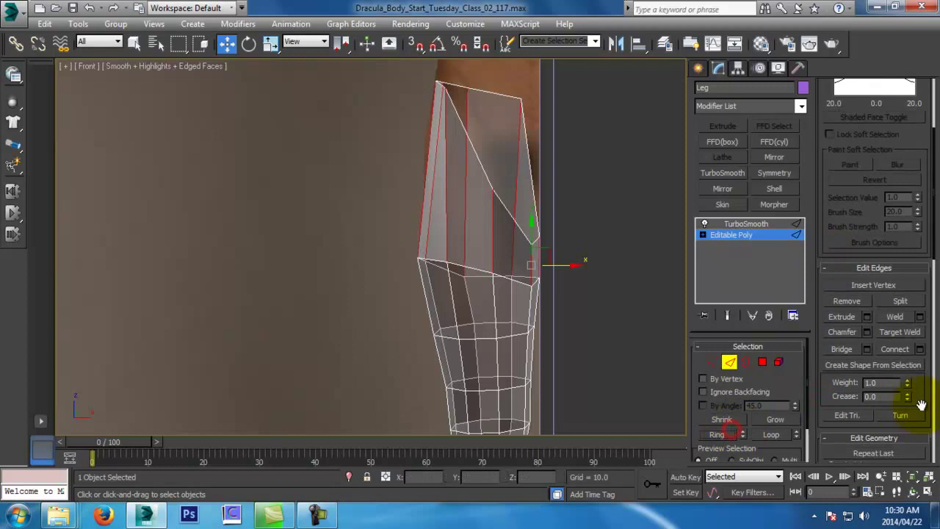
{"action": "left_click", "coordinate": [922, 349]}
{"action": "left_click_drag", "start_coordinate": [381, 254], "coordinate": [380, 249]}
{"action": "left_click", "coordinate": [378, 314]}
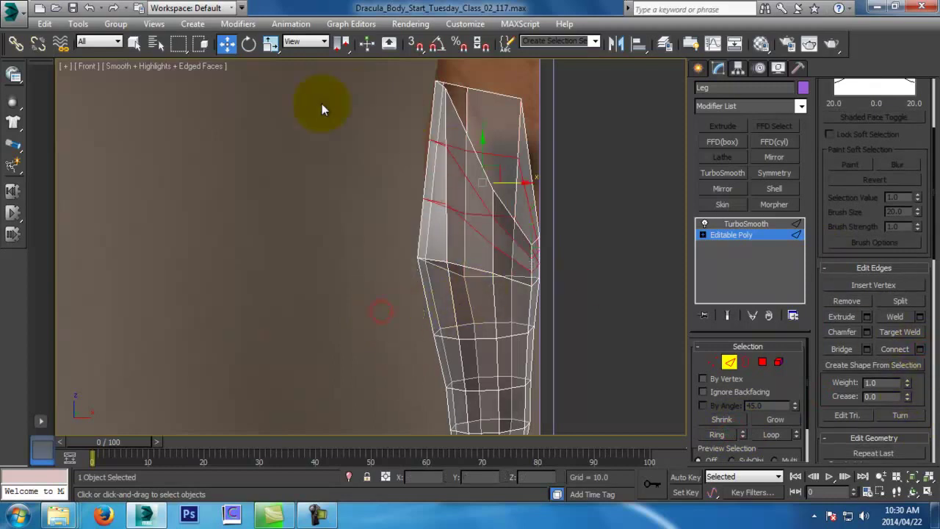
Show the smoothed result and adjust the outer vertices of the two new loops to the hip outline in the front view
{"action": "left_click", "coordinate": [728, 316]}
{"action": "scroll", "coordinate": [457, 291], "scroll_direction": "up", "scroll_amount": 3}
{"action": "left_click", "coordinate": [712, 361]}
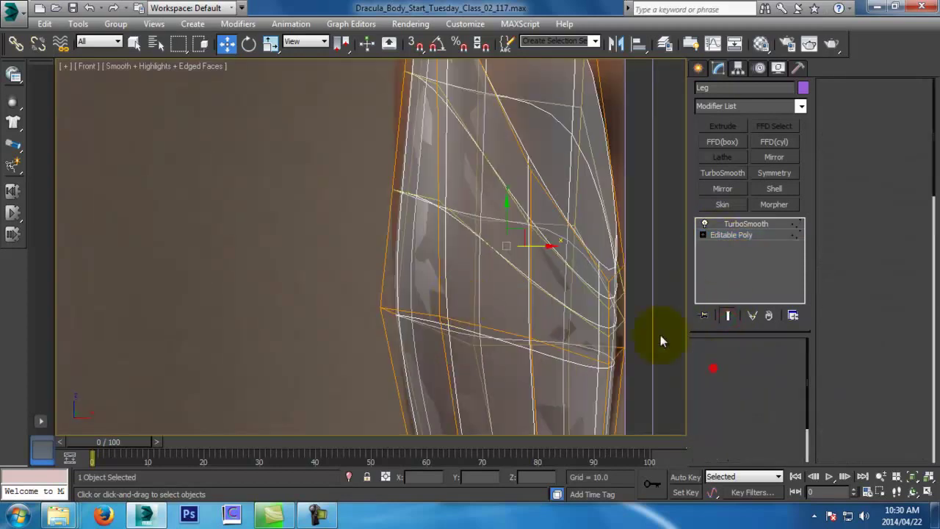
{"action": "left_click_drag", "start_coordinate": [452, 272], "coordinate": [451, 245]}
{"action": "middle_click_drag", "start_coordinate": [403, 113], "coordinate": [411, 178]}
{"action": "left_click_drag", "start_coordinate": [390, 168], "coordinate": [461, 190]}
{"action": "middle_click_drag", "start_coordinate": [415, 63], "coordinate": [419, 115]}
{"action": "left_click_drag", "start_coordinate": [410, 111], "coordinate": [486, 125]}
Pull the rear vertex of the upper new loop back to the buttock, at Y about 436 and Z about 1307
{"action": "key", "text": "l"}
{"action": "middle_click_drag", "start_coordinate": [502, 231], "coordinate": [524, 360]}
{"action": "scroll", "coordinate": [492, 304], "scroll_direction": "up", "scroll_amount": 3}
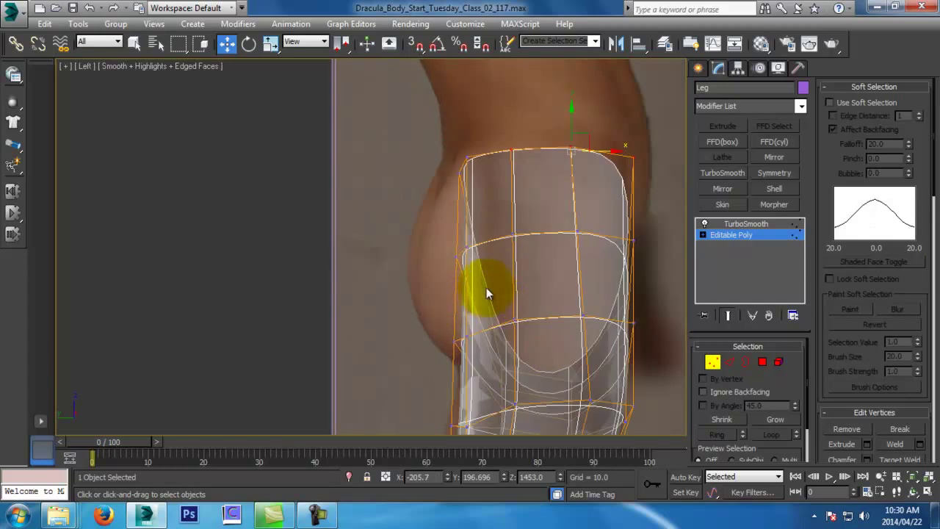
{"action": "middle_click_drag", "start_coordinate": [492, 316], "coordinate": [491, 272]}
{"action": "left_click_drag", "start_coordinate": [408, 158], "coordinate": [489, 211]}
{"action": "key", "text": "p"}
{"action": "scroll", "coordinate": [450, 255], "scroll_direction": "down", "scroll_amount": 8}
{"action": "middle_click_drag", "start_coordinate": [455, 297], "coordinate": [501, 314], "text": "alt"}
{"action": "middle_click_drag", "start_coordinate": [457, 184], "coordinate": [552, 266], "text": "alt"}
{"action": "left_click_drag", "start_coordinate": [548, 261], "coordinate": [524, 223]}
{"action": "middle_click_drag", "start_coordinate": [524, 222], "coordinate": [441, 171], "text": "alt"}
Select the rear inner vertex of the lower new loop for moving and inspect its position around the buttock
{"action": "key", "text": "w"}
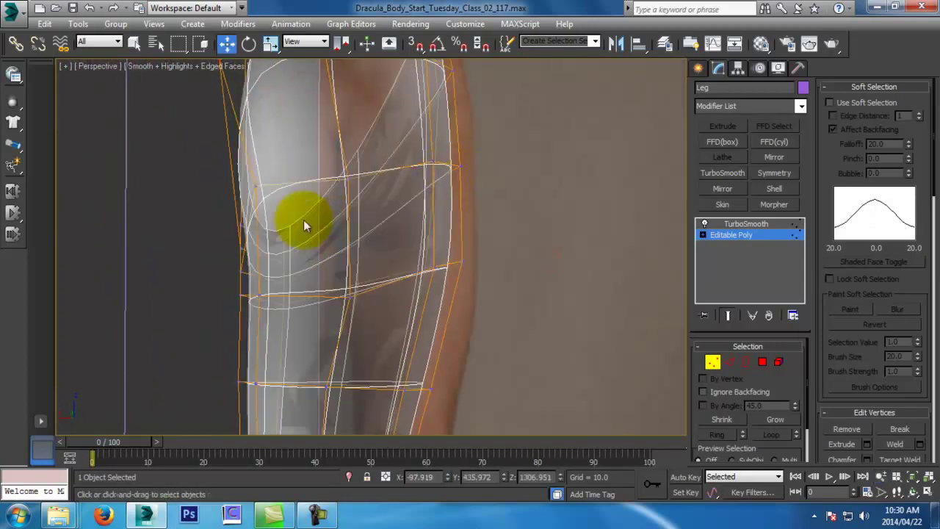
{"action": "left_click", "coordinate": [257, 181]}
{"action": "middle_click_drag", "start_coordinate": [418, 218], "coordinate": [312, 241], "text": "alt"}
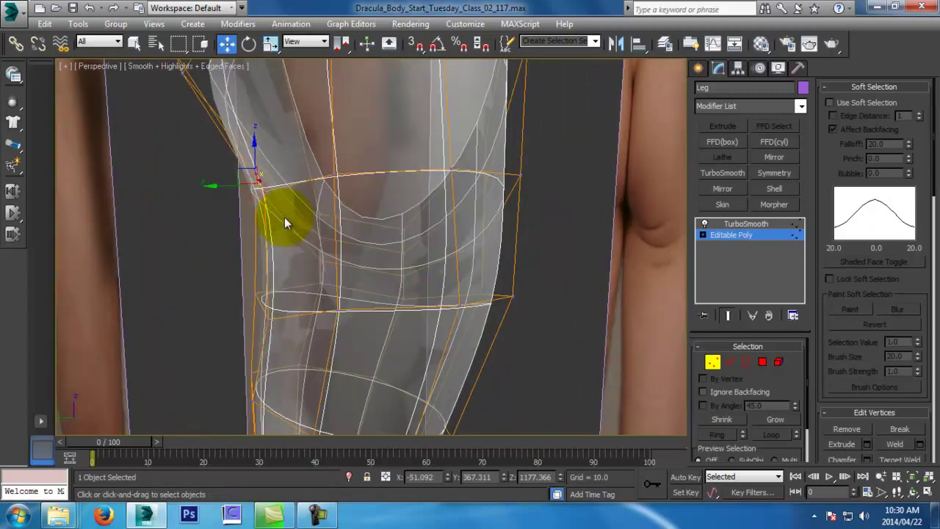
Move the vertices under the buttock slightly forward and down in the left view to follow the back-of-thigh contour
{"action": "left_click", "coordinate": [262, 192]}
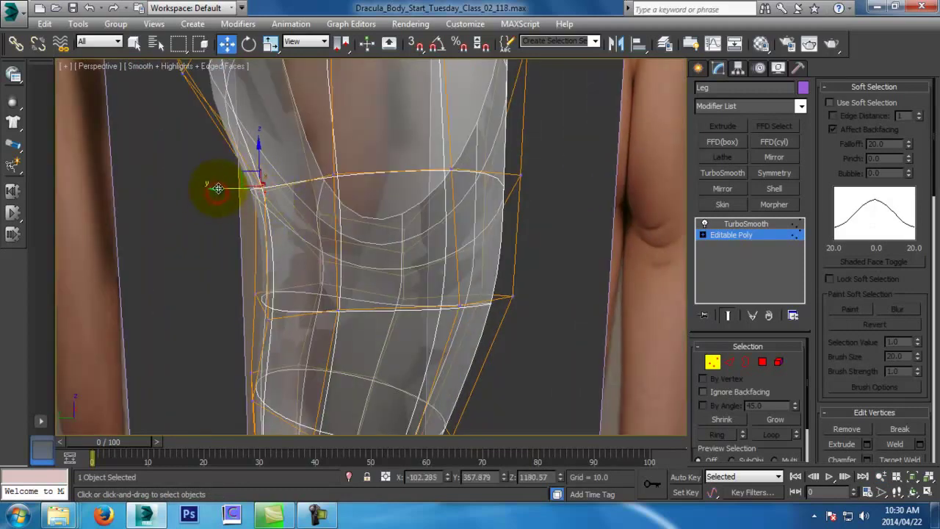
{"action": "key", "text": "l"}
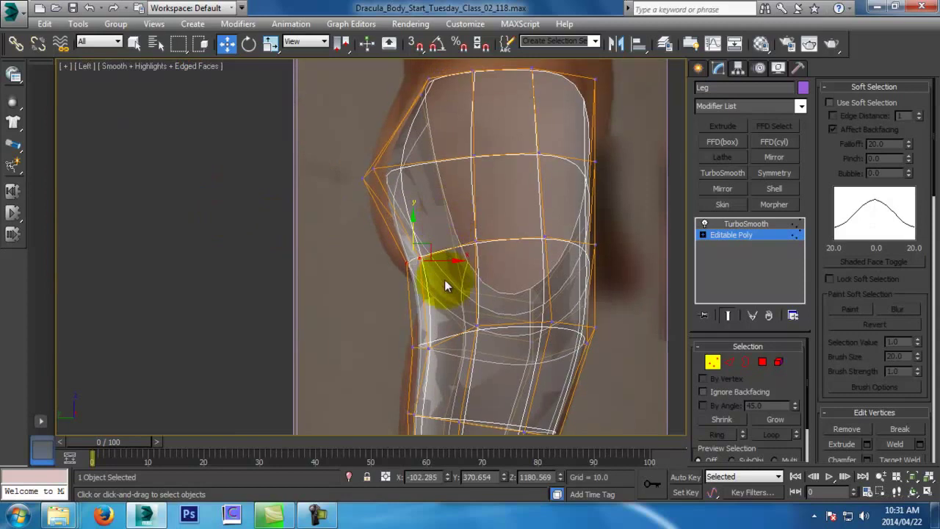
{"action": "mouse_move", "coordinate": [431, 249]}
{"action": "left_mouse_down"}
{"action": "mouse_move", "coordinate": [444, 269]}
{"action": "mouse_move", "coordinate": [430, 265]}
{"action": "left_mouse_up"}
{"action": "left_click", "coordinate": [437, 303]}
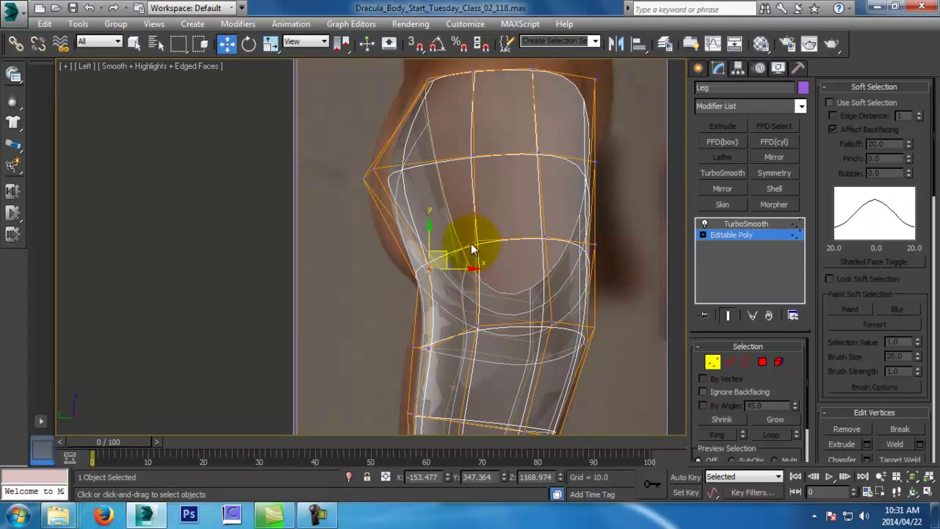
Lower the buttock's rear vertices and the two neighbouring hip vertices of the same row in the left view to match the reference
{"action": "left_click", "coordinate": [365, 171]}
{"action": "left_click_drag", "start_coordinate": [384, 160], "coordinate": [371, 224]}
{"action": "left_click_drag", "start_coordinate": [445, 140], "coordinate": [499, 183]}
{"action": "left_click_drag", "start_coordinate": [486, 136], "coordinate": [478, 153]}
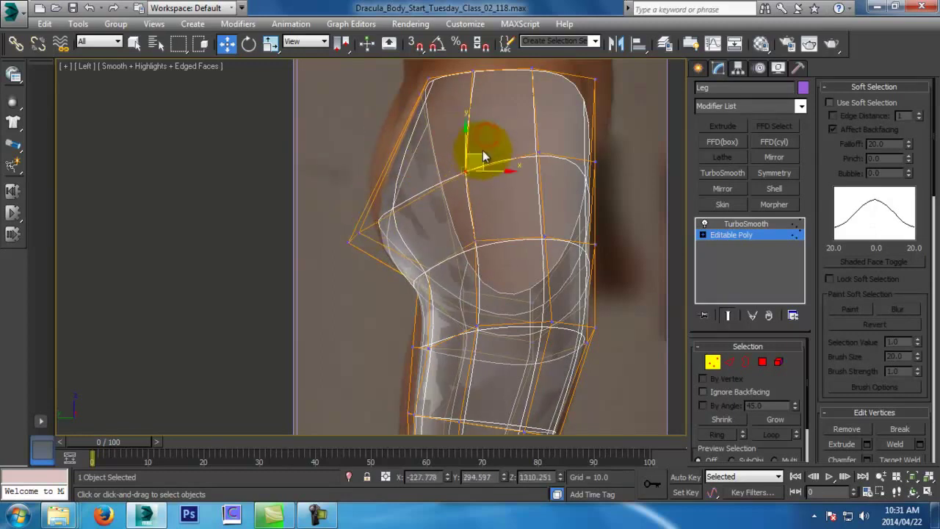
{"action": "left_click", "coordinate": [538, 152]}
{"action": "left_click_drag", "start_coordinate": [539, 132], "coordinate": [538, 137]}
Lower the hip vertex just inside the outer contour in the front view and turn off the leg's see-through display
{"action": "key", "text": "f"}
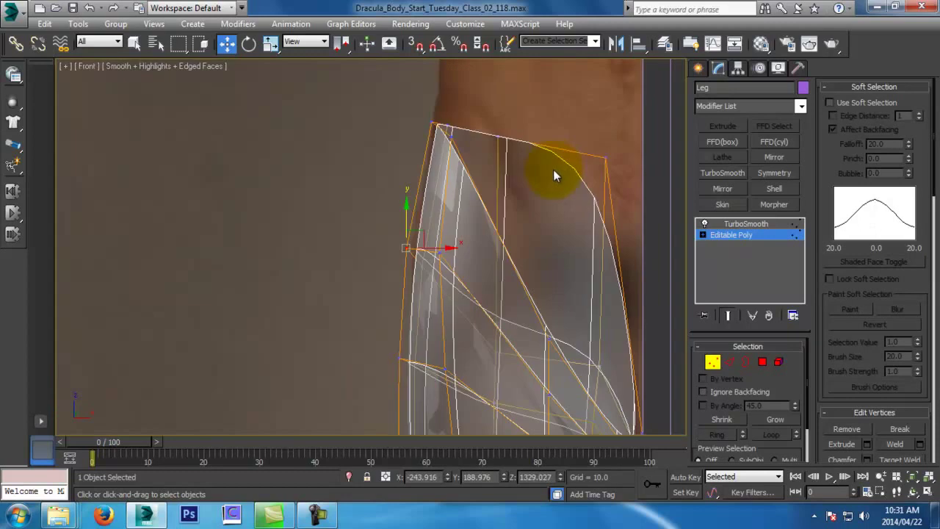
{"action": "middle_click_drag", "start_coordinate": [541, 165], "coordinate": [535, 149]}
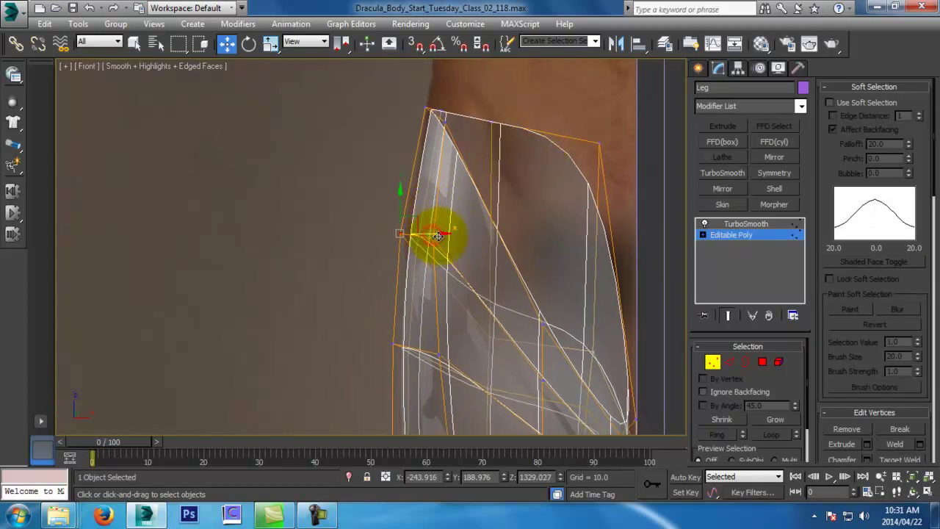
{"action": "left_click_drag", "start_coordinate": [436, 246], "coordinate": [436, 246]}
{"action": "left_click_drag", "start_coordinate": [434, 212], "coordinate": [433, 231]}
{"action": "middle_click_drag", "start_coordinate": [492, 268], "coordinate": [507, 265]}
{"action": "key", "text": "alt+space"}
{"action": "left_click", "coordinate": [493, 265]}
{"action": "left_click", "coordinate": [528, 268]}
{"action": "key", "text": "alt+x"}
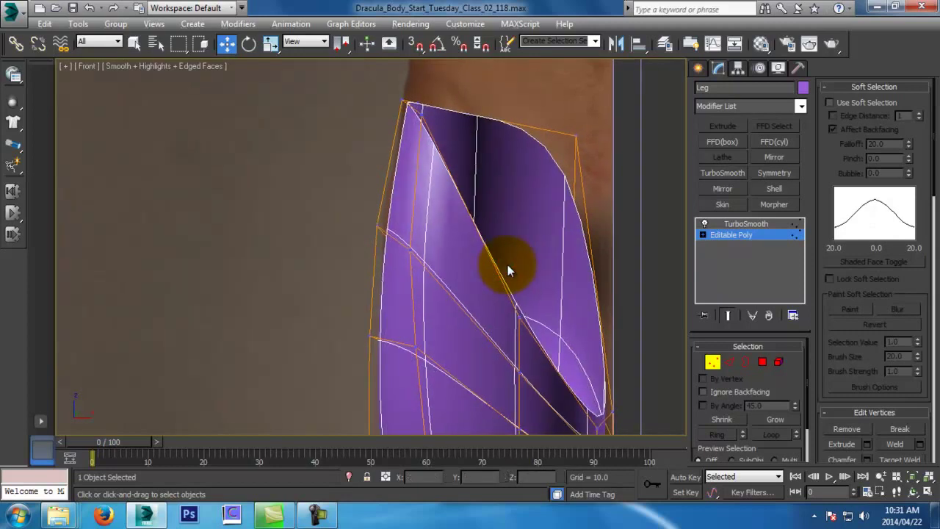
Shift the buttock vertex slightly outward along X as seen from behind in the perspective view
{"action": "key", "text": "p"}
{"action": "key", "text": "z"}
{"action": "middle_click_drag", "start_coordinate": [398, 288], "coordinate": [664, 306], "text": "alt"}
{"action": "key", "text": "alt+z"}
{"action": "left_click_drag", "start_coordinate": [417, 225], "coordinate": [376, 157]}
{"action": "middle_click_drag", "start_coordinate": [376, 158], "coordinate": [427, 262]}
{"action": "key", "text": "w"}
{"action": "left_click", "coordinate": [424, 230]}
{"action": "left_click_drag", "start_coordinate": [403, 229], "coordinate": [412, 229]}
{"action": "middle_click_drag", "start_coordinate": [412, 229], "coordinate": [431, 220], "text": "alt"}
With the smoothed result switched off, shift the back-of-thigh vertices below the buttock sideways, and show the smoothed result again
{"action": "left_click", "coordinate": [727, 315]}
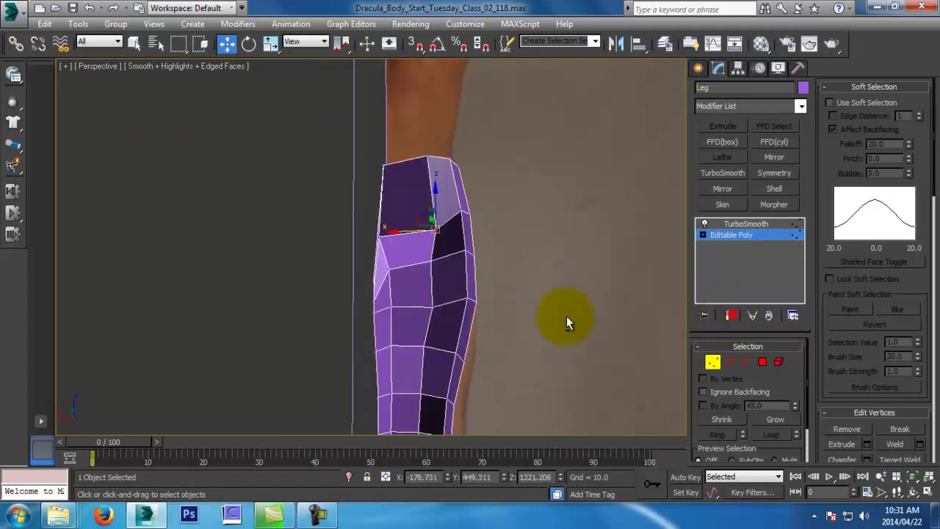
{"action": "left_click_drag", "start_coordinate": [417, 266], "coordinate": [404, 267]}
{"action": "middle_click_drag", "start_coordinate": [403, 267], "coordinate": [343, 295], "text": "alt"}
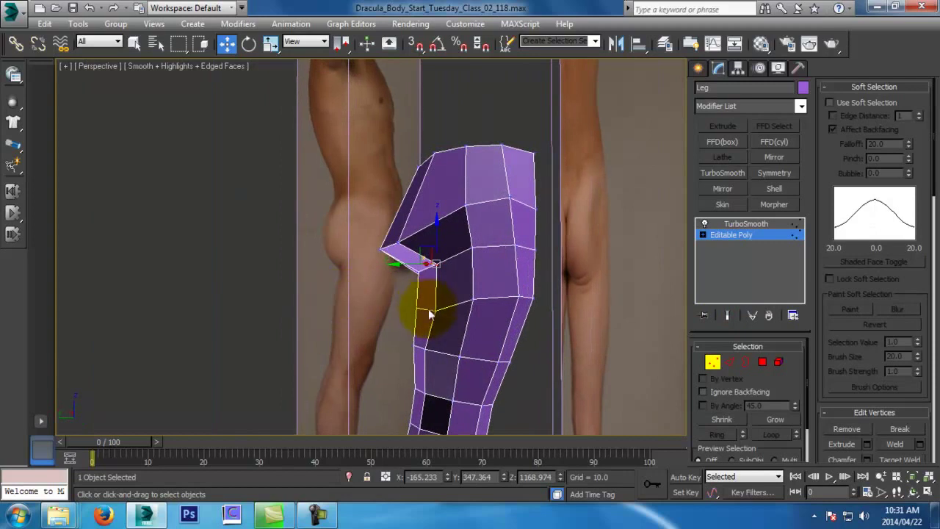
{"action": "left_click", "coordinate": [433, 310]}
{"action": "middle_click_drag", "start_coordinate": [433, 310], "coordinate": [698, 304], "text": "alt"}
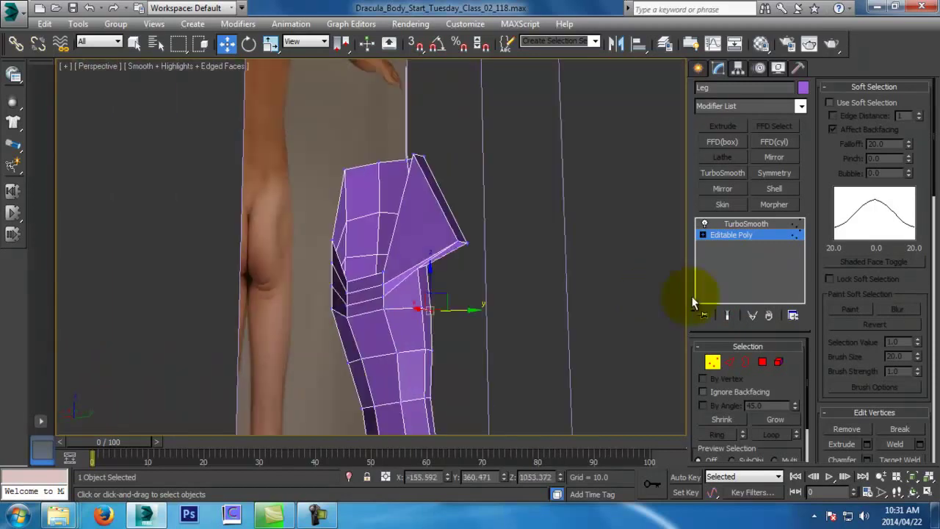
{"action": "left_click", "coordinate": [412, 309]}
{"action": "middle_click_drag", "start_coordinate": [411, 308], "coordinate": [646, 351], "text": "alt"}
{"action": "left_click", "coordinate": [413, 288]}
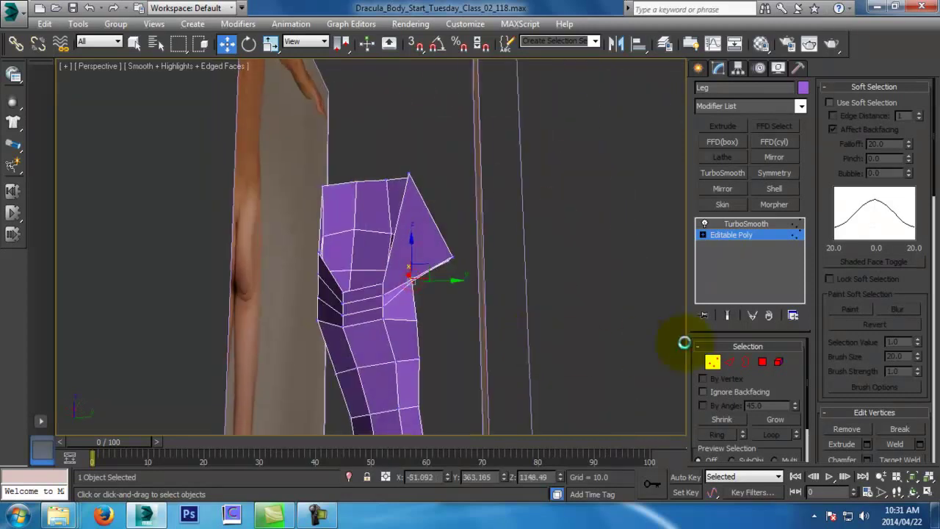
{"action": "left_click", "coordinate": [726, 315]}
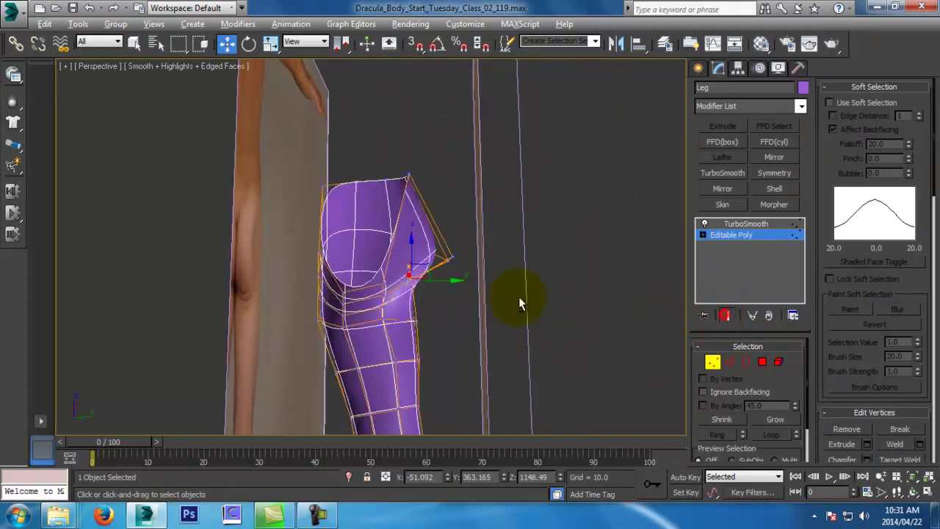
Move the inner crotch vertex backward and up beneath the buttock, undoing the last unwanted change
{"action": "middle_click_drag", "start_coordinate": [585, 305], "coordinate": [452, 330], "text": "alt"}
{"action": "middle_click_drag", "start_coordinate": [443, 278], "coordinate": [358, 260], "text": "alt"}
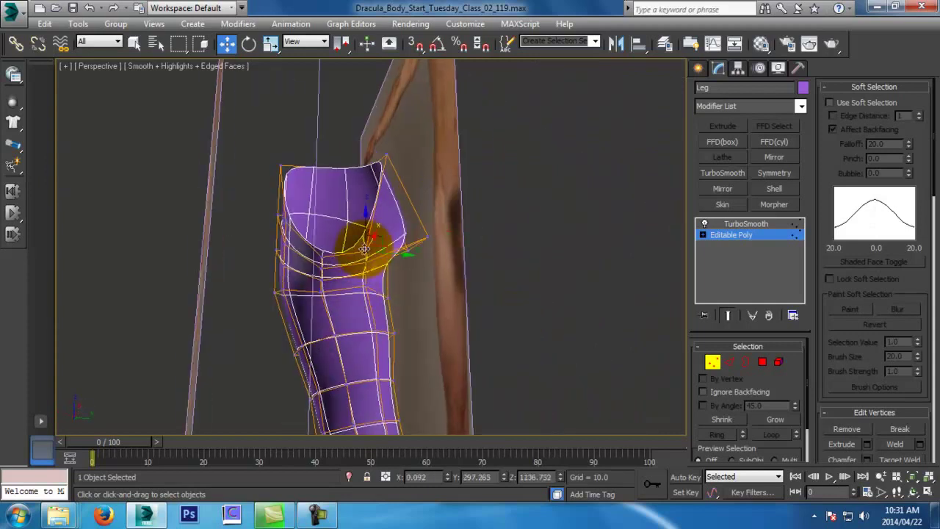
{"action": "left_click_drag", "start_coordinate": [364, 249], "coordinate": [439, 264]}
{"action": "middle_click_drag", "start_coordinate": [439, 258], "coordinate": [404, 303], "text": "alt"}
{"action": "left_click_drag", "start_coordinate": [397, 218], "coordinate": [395, 193]}
{"action": "left_click_drag", "start_coordinate": [429, 219], "coordinate": [448, 231]}
{"action": "middle_click_drag", "start_coordinate": [449, 231], "coordinate": [619, 304], "text": "alt"}
{"action": "key", "text": "ctrl+z"}
Delete the inner hip polygon beside the crotch vertex and adjust the crotch vertex from the rear
{"action": "left_click", "coordinate": [763, 364]}
{"action": "left_click", "coordinate": [414, 217]}
{"action": "key", "text": "Delete"}
{"action": "middle_click_drag", "start_coordinate": [414, 216], "coordinate": [413, 252], "text": "alt"}
{"action": "left_click", "coordinate": [408, 242]}
{"action": "left_click", "coordinate": [712, 361]}
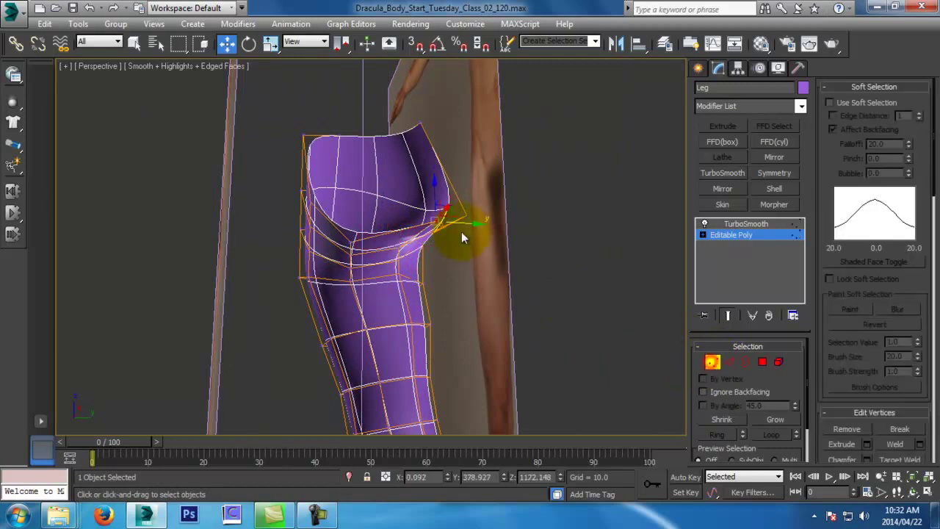
{"action": "middle_click_drag", "start_coordinate": [445, 221], "coordinate": [317, 292], "text": "alt"}
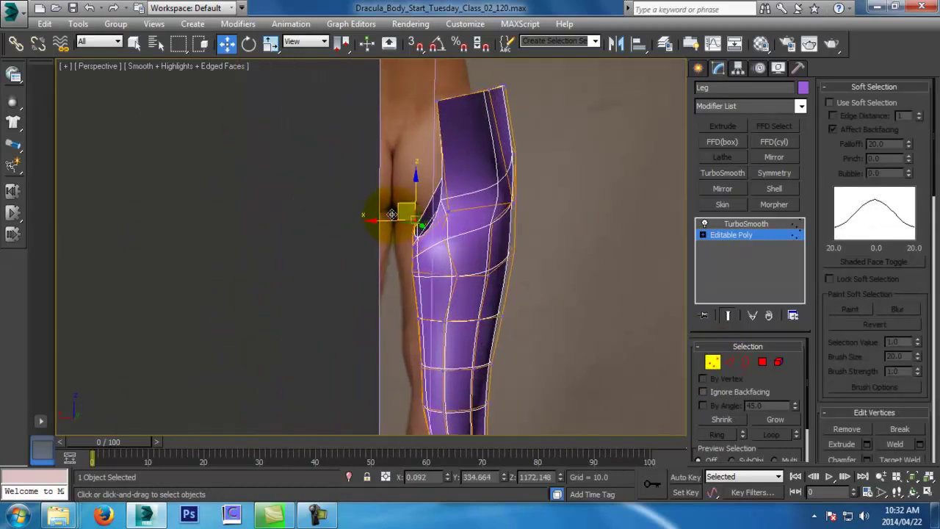
{"action": "left_click_drag", "start_coordinate": [403, 206], "coordinate": [408, 209]}
{"action": "middle_click_drag", "start_coordinate": [413, 248], "coordinate": [221, 322], "text": "alt"}
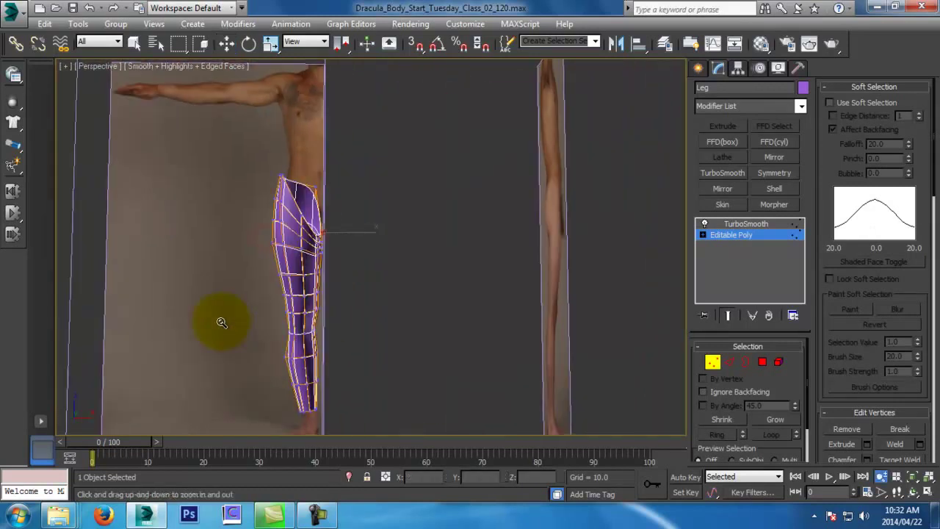
Leave vertex editing in the front view and unhide the hidden objects to bring back the torso
{"action": "key", "text": "f"}
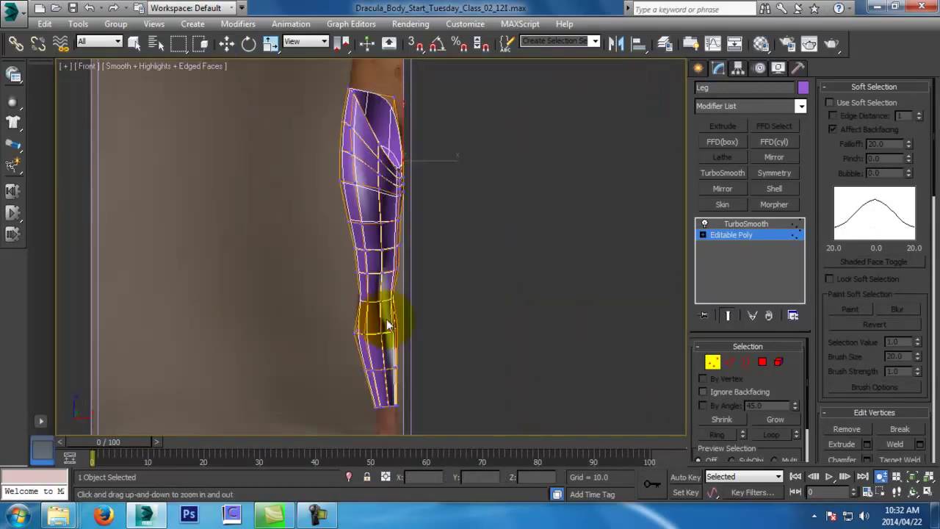
{"action": "left_click", "coordinate": [712, 361]}
{"action": "right_click", "coordinate": [592, 270]}
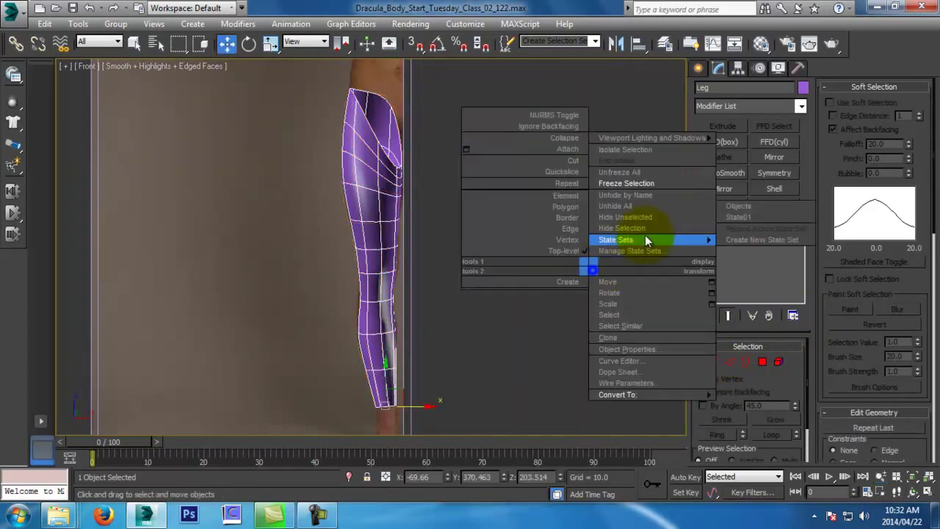
{"action": "left_click", "coordinate": [643, 204]}
{"action": "left_click", "coordinate": [567, 440]}
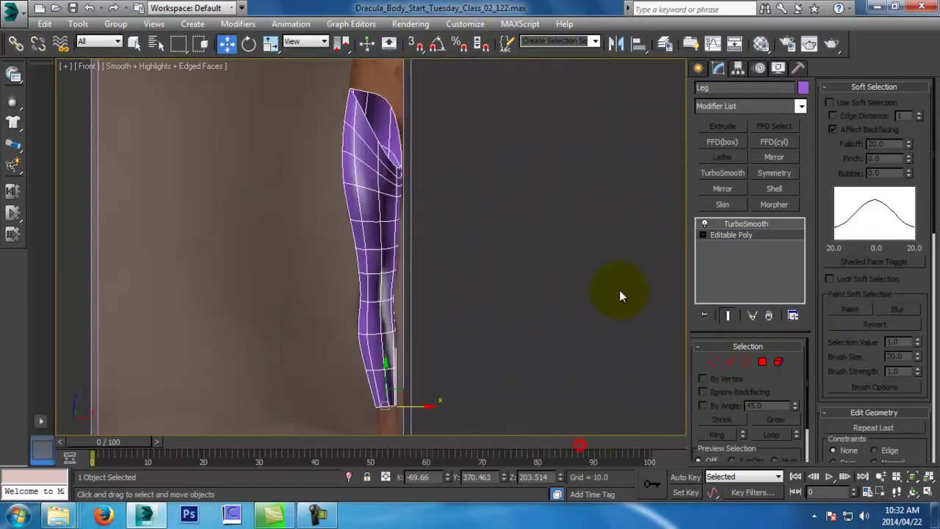
{"action": "right_click", "coordinate": [613, 268]}
{"action": "left_click", "coordinate": [665, 224]}
Add the torso to the leg selection and hide all unselected objects, including the reference planes
{"action": "left_click", "coordinate": [430, 75], "text": "ctrl"}
{"action": "key", "text": "ctrl+s"}
{"action": "key", "text": "p"}
{"action": "middle_click_drag", "start_coordinate": [439, 222], "coordinate": [472, 196], "text": "alt"}
{"action": "right_click", "coordinate": [472, 192]}
{"action": "left_click", "coordinate": [536, 141]}
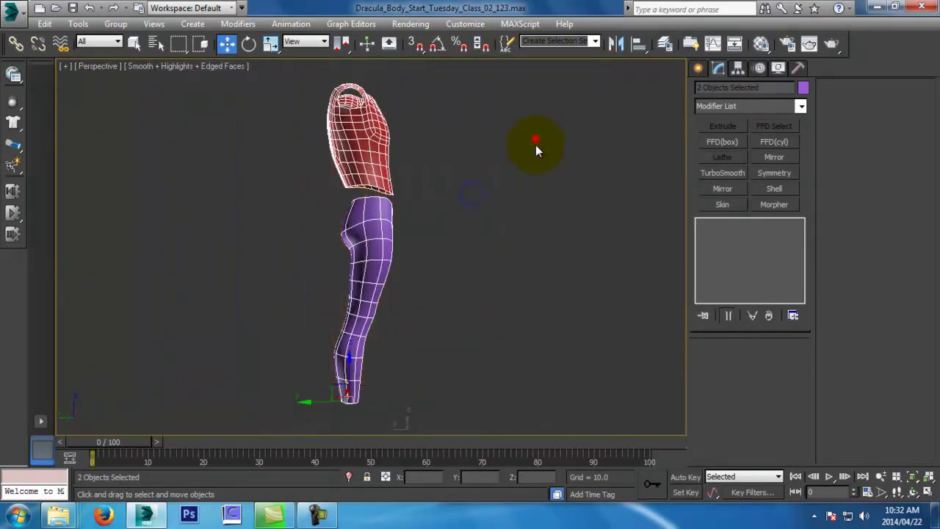
Remove the TurboSmooth modifier from the leg and save the scene
{"action": "left_click", "coordinate": [389, 164]}
{"action": "left_click", "coordinate": [355, 232]}
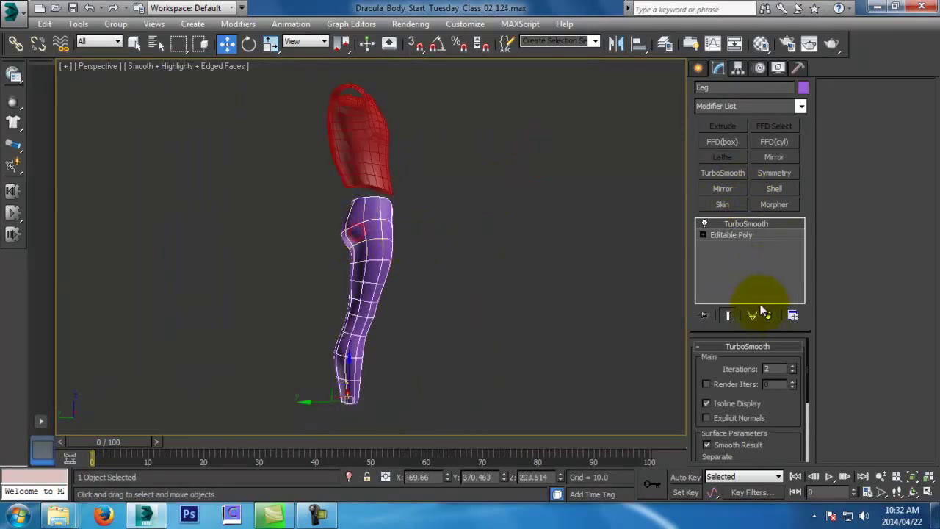
{"action": "left_click", "coordinate": [767, 315]}
{"action": "middle_click_drag", "start_coordinate": [469, 295], "coordinate": [505, 292], "text": "alt"}
{"action": "middle_click_drag", "start_coordinate": [356, 230], "coordinate": [243, 269]}
{"action": "scroll", "coordinate": [382, 290], "scroll_direction": "up", "scroll_amount": 5}
{"action": "key", "text": "ctrl+s"}
Select the ring of vertical edges in the leg's top row and connect it with a single new edge loop around the hip
{"action": "left_click", "coordinate": [728, 361]}
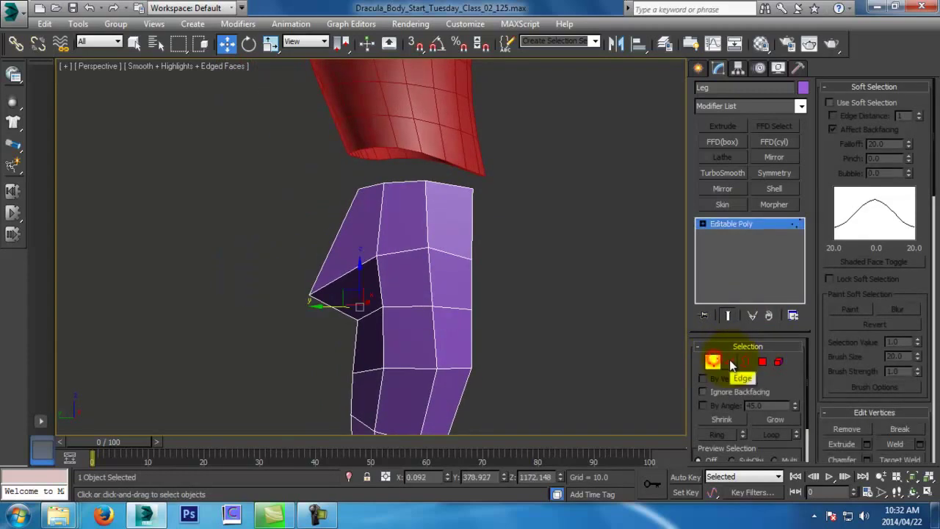
{"action": "left_click", "coordinate": [429, 217]}
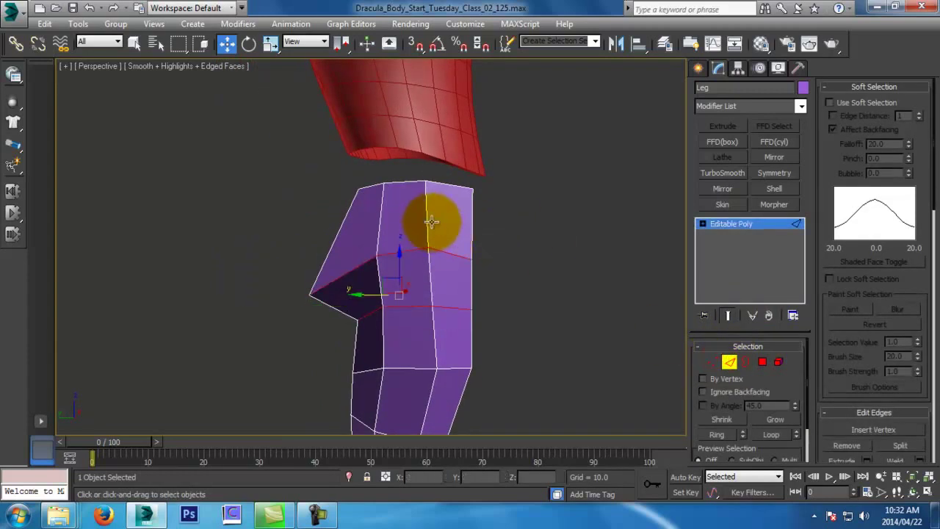
{"action": "left_click", "coordinate": [718, 434]}
{"action": "middle_click_drag", "start_coordinate": [419, 403], "coordinate": [711, 370], "text": "alt"}
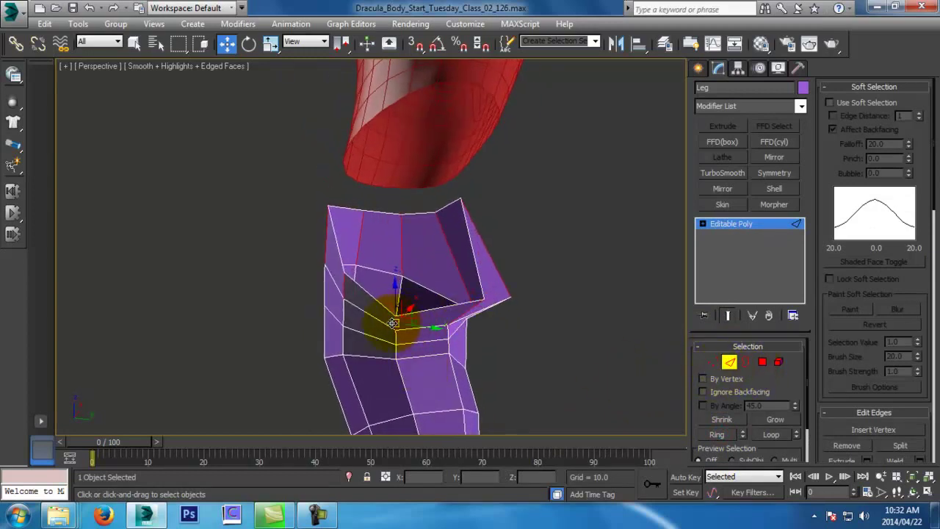
{"action": "left_click_drag", "start_coordinate": [396, 323], "coordinate": [472, 314]}
{"action": "middle_click_drag", "start_coordinate": [530, 331], "coordinate": [450, 334], "text": "alt"}
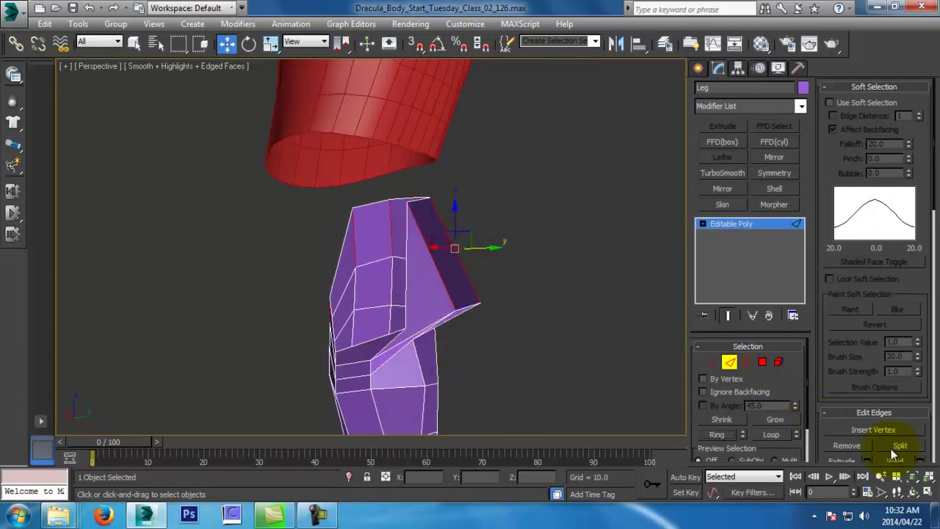
{"action": "scroll", "coordinate": [931, 411], "scroll_direction": "down", "scroll_amount": 5}
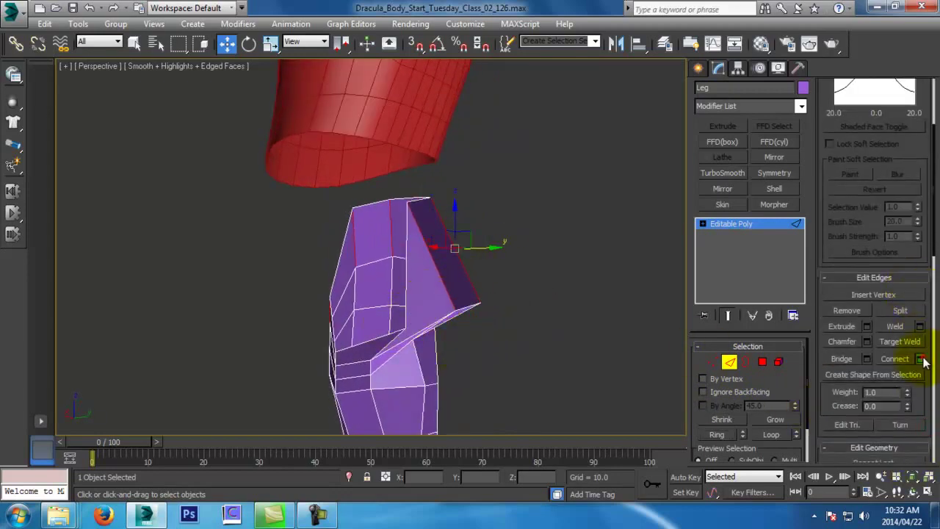
{"action": "left_click", "coordinate": [920, 358]}
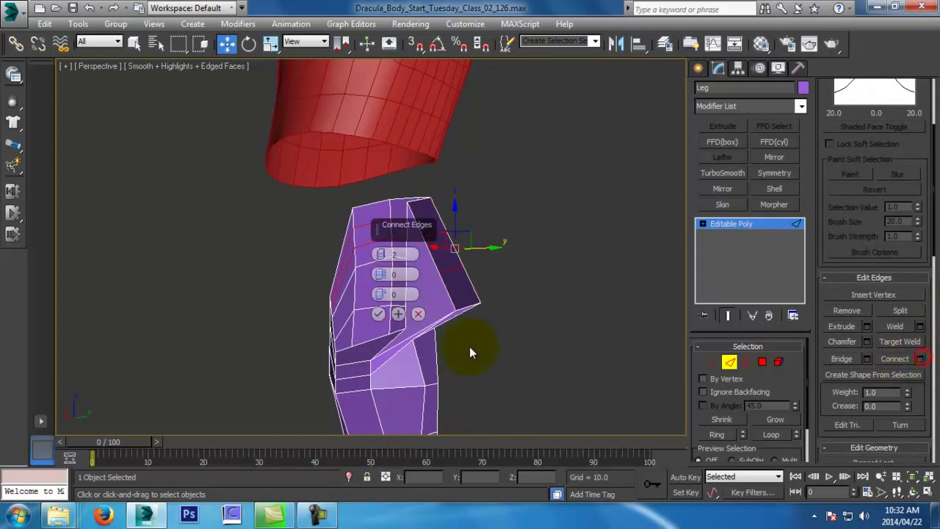
{"action": "left_click", "coordinate": [380, 315]}
Connect the crotch corner vertex to the new loop's vertex on the inner edge of the buttock
{"action": "left_click", "coordinate": [712, 361]}
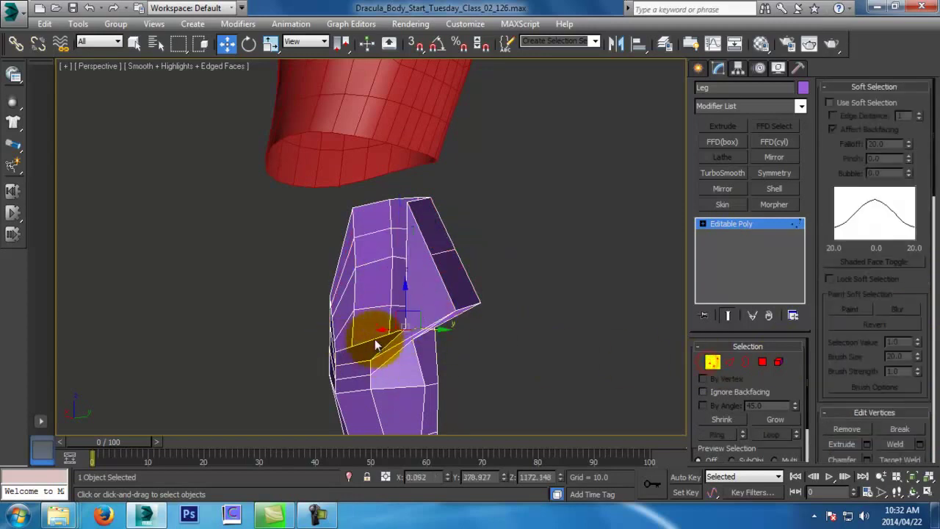
{"action": "left_click", "coordinate": [400, 333]}
{"action": "middle_click_drag", "start_coordinate": [427, 323], "coordinate": [440, 279], "text": "alt"}
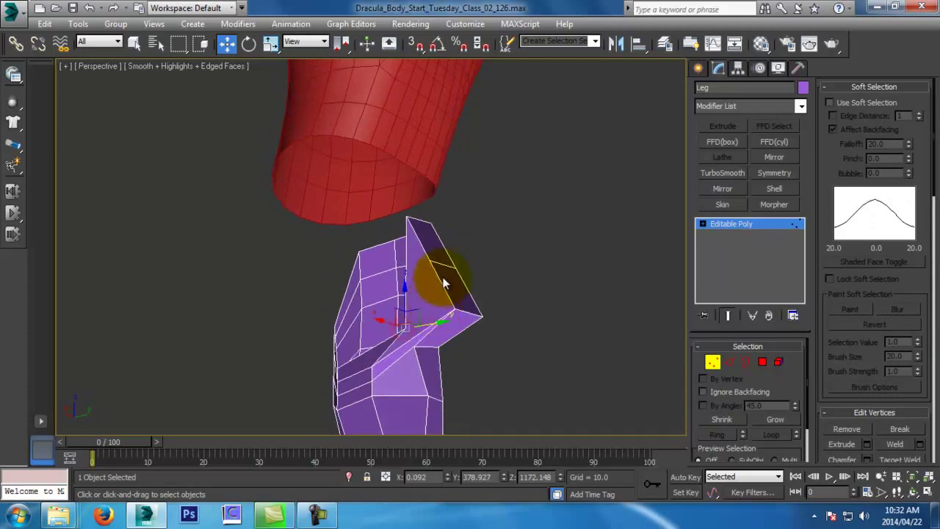
{"action": "left_click", "coordinate": [430, 259]}
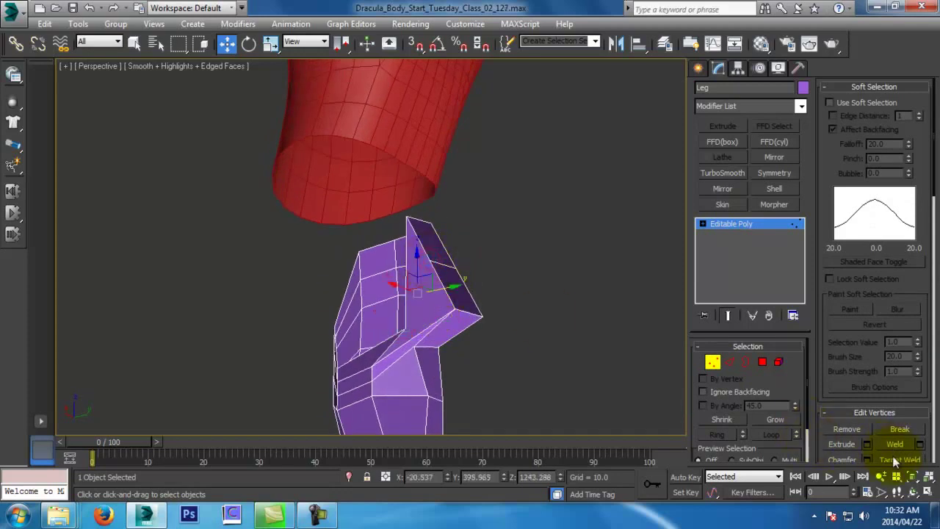
{"action": "right_click", "coordinate": [444, 320]}
{"action": "left_click", "coordinate": [420, 370]}
Connect the inner front hip vertex to the corner vertex at the front of the crotch
{"action": "middle_click_drag", "start_coordinate": [420, 371], "coordinate": [599, 376], "text": "alt"}
{"action": "middle_click_drag", "start_coordinate": [419, 294], "coordinate": [387, 278], "text": "alt"}
{"action": "left_click", "coordinate": [339, 256]}
{"action": "right_click", "coordinate": [415, 253]}
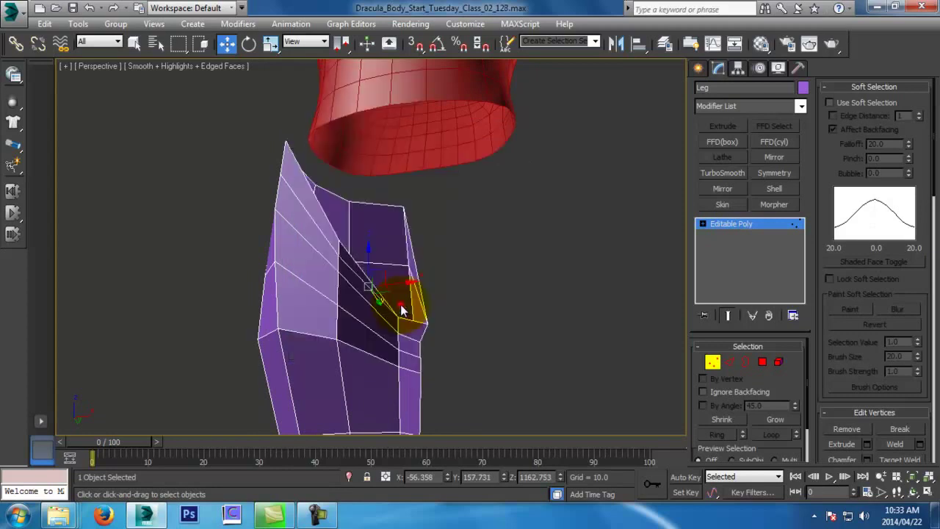
Move the crotch corner vertex up and back toward the buttock, and check it in the left view
{"action": "middle_click_drag", "start_coordinate": [389, 290], "coordinate": [616, 349], "text": "alt"}
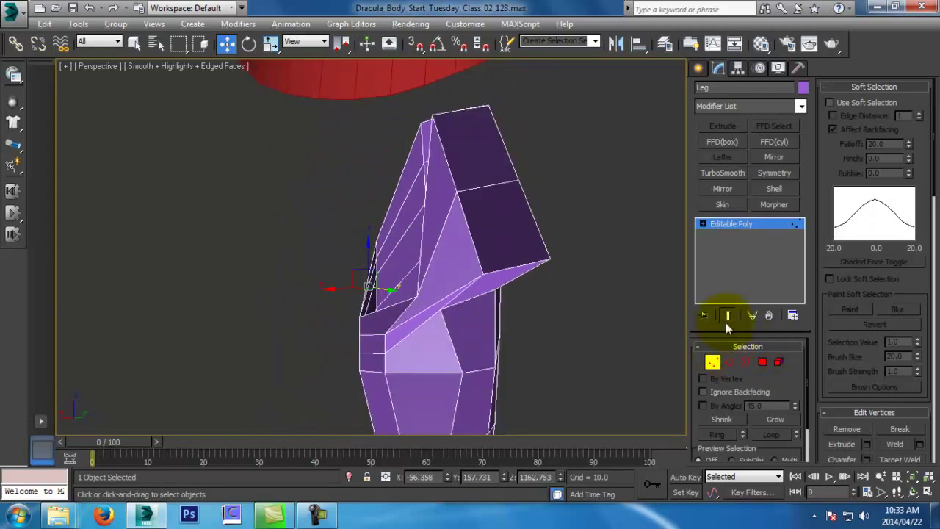
{"action": "middle_click_drag", "start_coordinate": [415, 297], "coordinate": [532, 300], "text": "alt"}
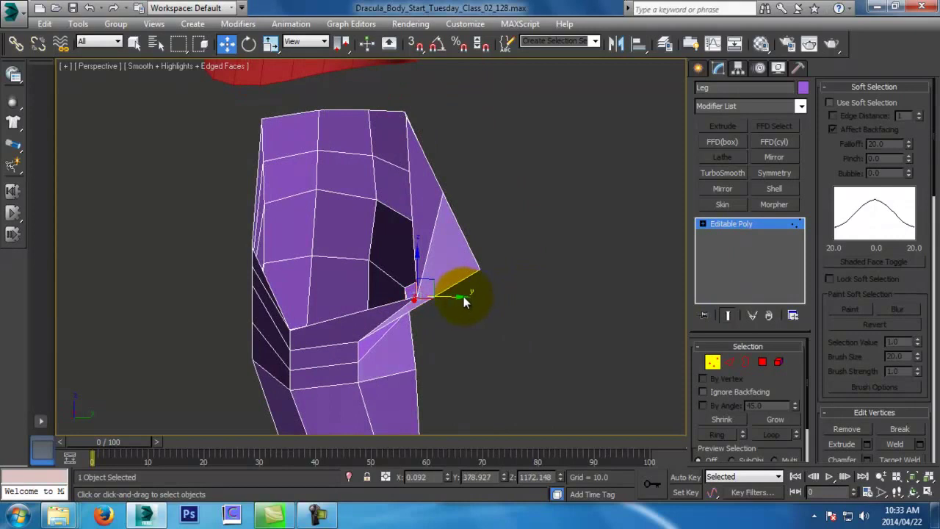
{"action": "middle_click_drag", "start_coordinate": [452, 295], "coordinate": [233, 275], "text": "alt"}
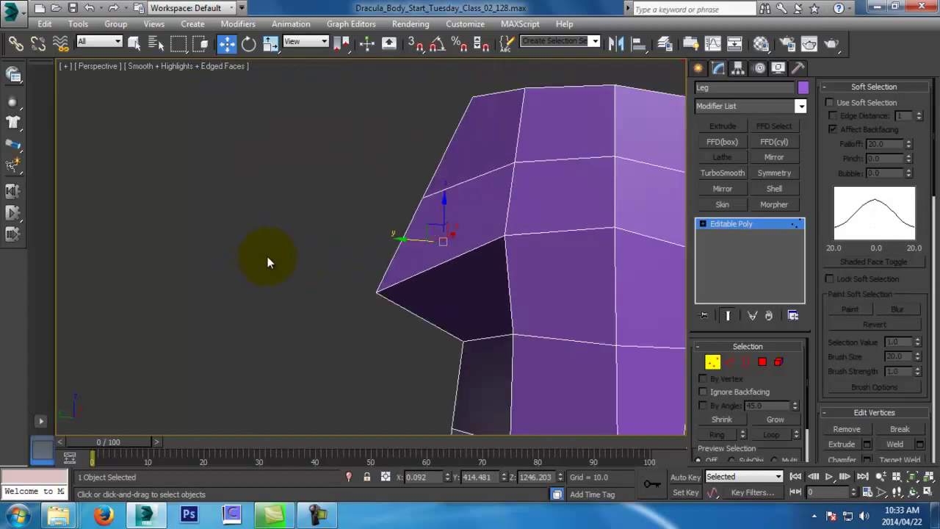
{"action": "key", "text": "l"}
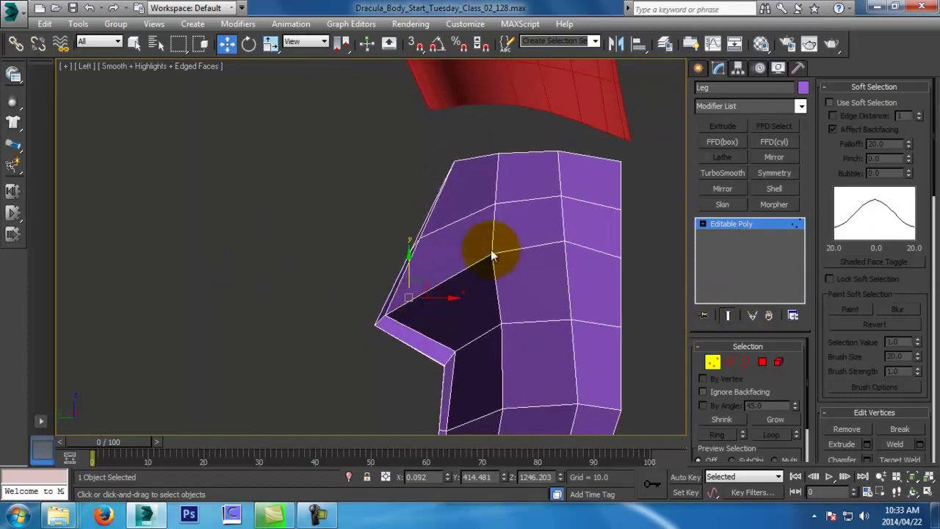
Raise the leg's crotch corner vertex further in the perspective view and leave vertex editing
{"action": "left_click_drag", "start_coordinate": [385, 220], "coordinate": [423, 246]}
{"action": "middle_click_drag", "start_coordinate": [517, 243], "coordinate": [317, 298]}
{"action": "key", "text": "p"}
{"action": "middle_click_drag", "start_coordinate": [373, 312], "coordinate": [380, 252]}
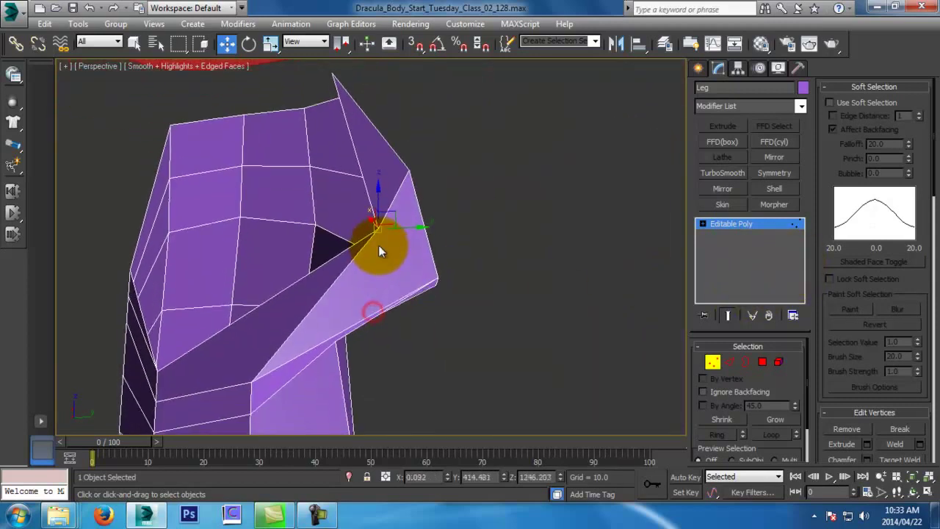
{"action": "left_click_drag", "start_coordinate": [377, 207], "coordinate": [360, 167]}
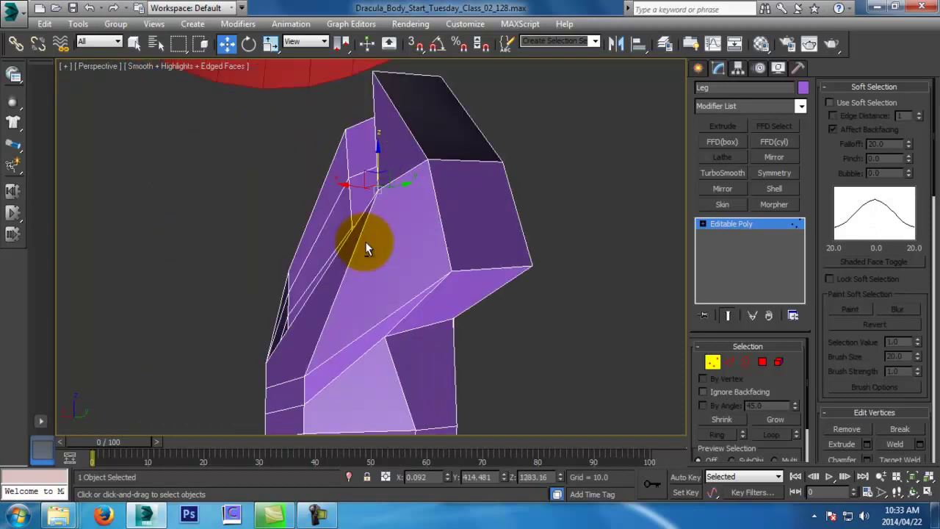
{"action": "middle_click_drag", "start_coordinate": [365, 242], "coordinate": [342, 269], "text": "alt"}
{"action": "left_click", "coordinate": [713, 361]}
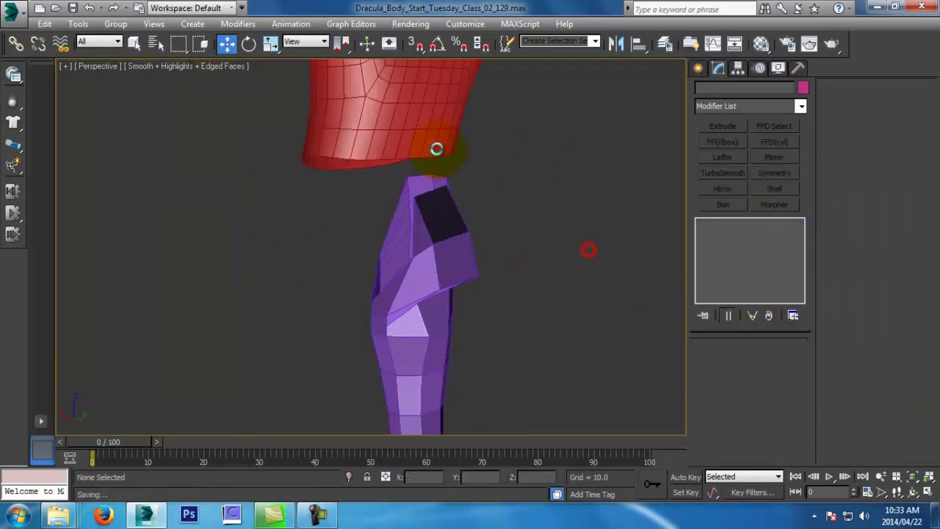
Select the torso, go to its Editable Poly level and attach the leg to it
{"action": "left_click", "coordinate": [436, 148]}
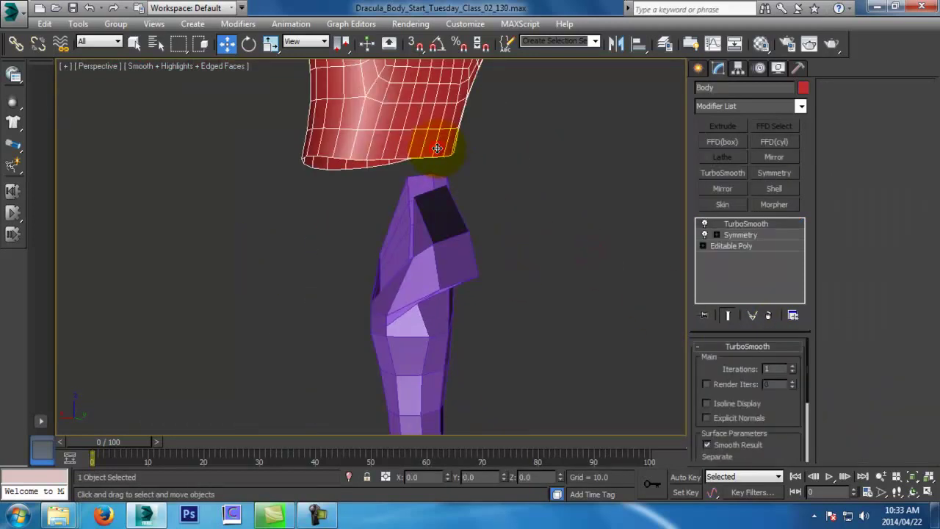
{"action": "left_click", "coordinate": [749, 247]}
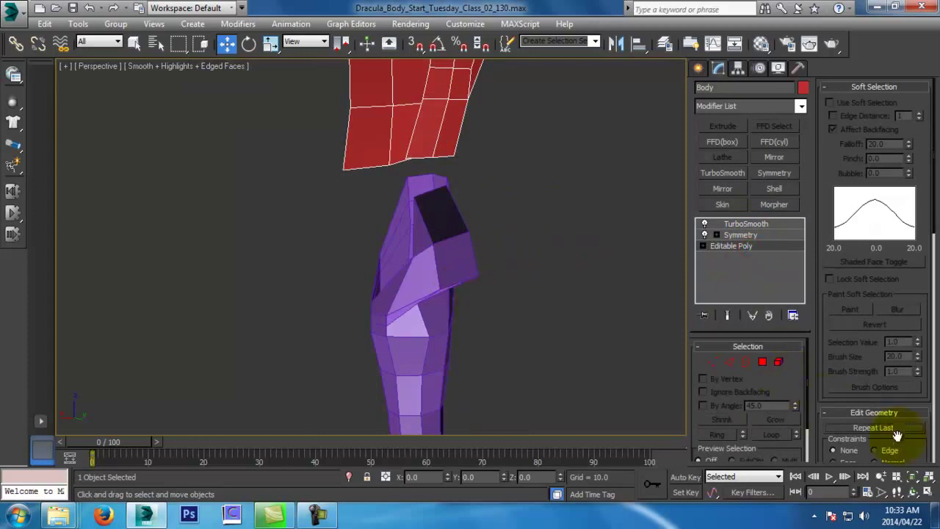
{"action": "scroll", "coordinate": [911, 450], "scroll_direction": "down", "scroll_amount": 5}
{"action": "left_click", "coordinate": [842, 368]}
{"action": "left_click", "coordinate": [441, 252]}
Bridge the torso's lower border edge at the side of the hip to the matching edge on top of the leg
{"action": "scroll", "coordinate": [409, 325], "scroll_direction": "up", "scroll_amount": 5}
{"action": "middle_click_drag", "start_coordinate": [424, 330], "coordinate": [512, 343], "text": "alt"}
{"action": "key", "text": "alt+z"}
{"action": "left_click_drag", "start_coordinate": [514, 346], "coordinate": [506, 313]}
{"action": "middle_click_drag", "start_coordinate": [506, 313], "coordinate": [614, 380], "text": "alt"}
{"action": "key", "text": "w"}
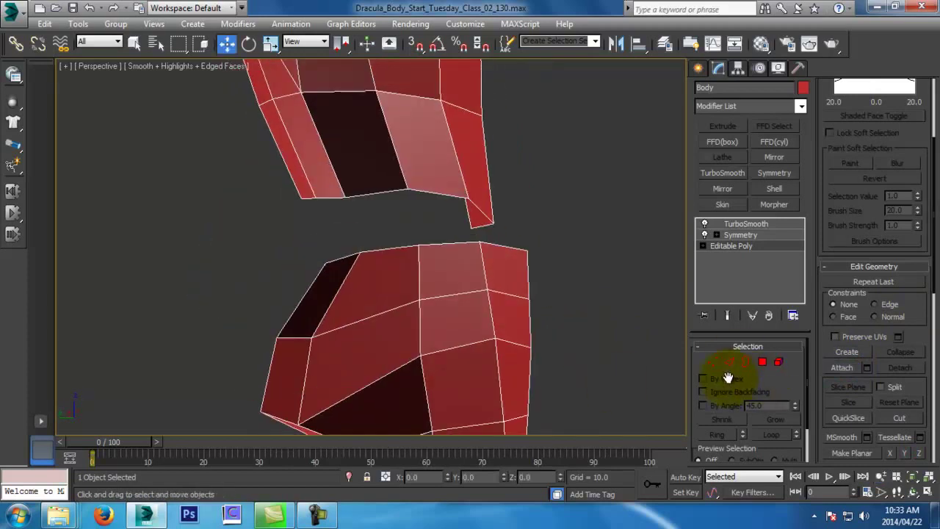
{"action": "left_click", "coordinate": [730, 362]}
{"action": "left_click", "coordinate": [441, 243]}
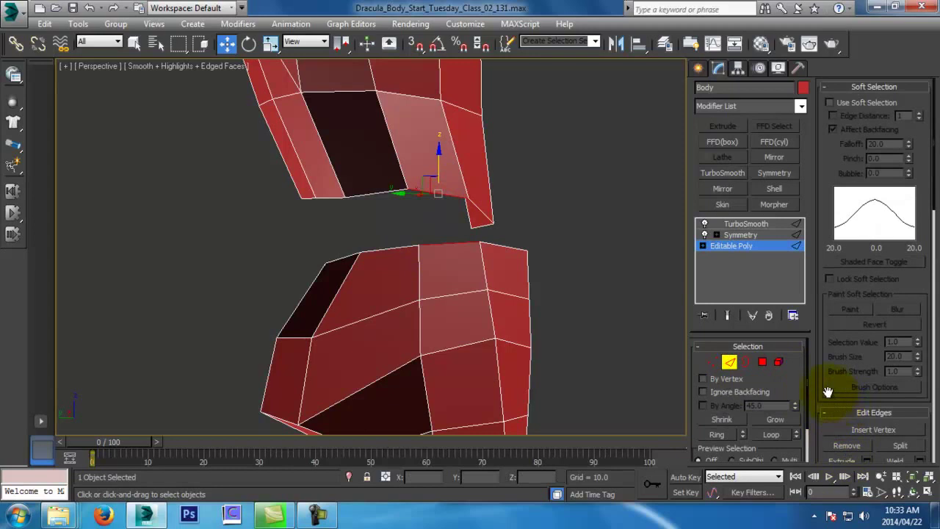
{"action": "scroll", "coordinate": [848, 401], "scroll_direction": "down", "scroll_amount": 4}
{"action": "left_click", "coordinate": [843, 337]}
Bridge the neighbouring pair of open edges between torso and leg, working around the hip toward the back
{"action": "middle_click_drag", "start_coordinate": [264, 320], "coordinate": [600, 281], "text": "alt"}
{"action": "left_click", "coordinate": [530, 224]}
{"action": "left_click", "coordinate": [523, 266], "text": "ctrl"}
{"action": "left_click", "coordinate": [843, 336]}
{"action": "middle_click_drag", "start_coordinate": [585, 295], "coordinate": [540, 271], "text": "alt"}
{"action": "key", "text": "ctrl+z"}
{"action": "left_click", "coordinate": [524, 296]}
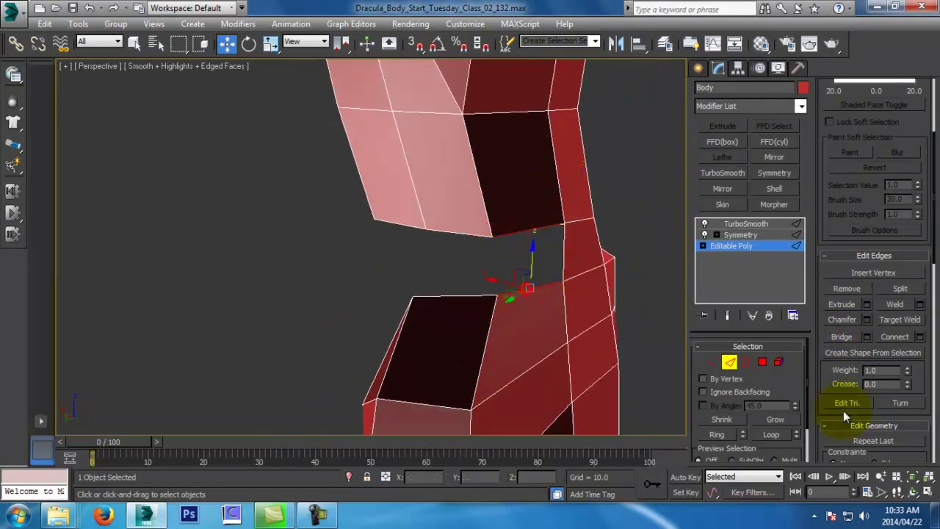
{"action": "left_click", "coordinate": [841, 337]}
{"action": "middle_click_drag", "start_coordinate": [466, 309], "coordinate": [505, 282], "text": "alt"}
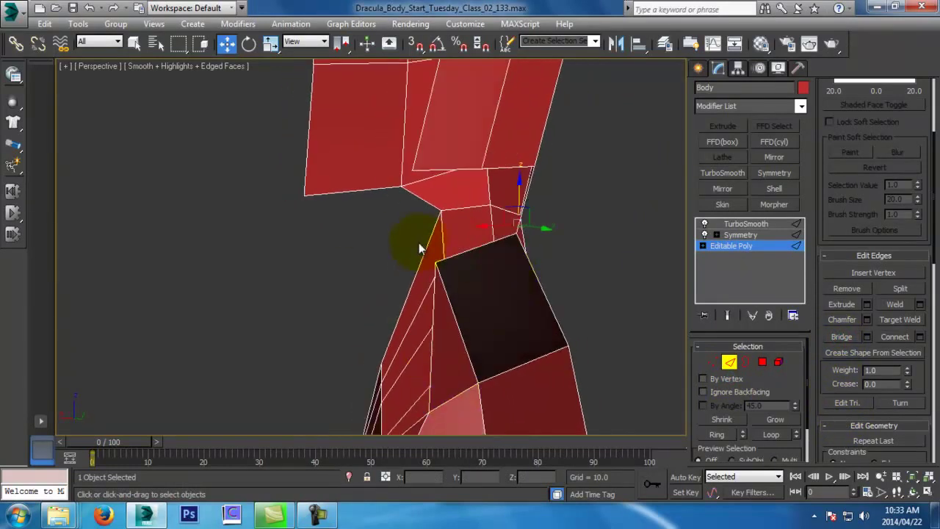
Bridge the torso's back waist edge to the top edge of the buttock
{"action": "middle_click_drag", "start_coordinate": [423, 248], "coordinate": [486, 259], "text": "alt"}
{"action": "left_click", "coordinate": [479, 242]}
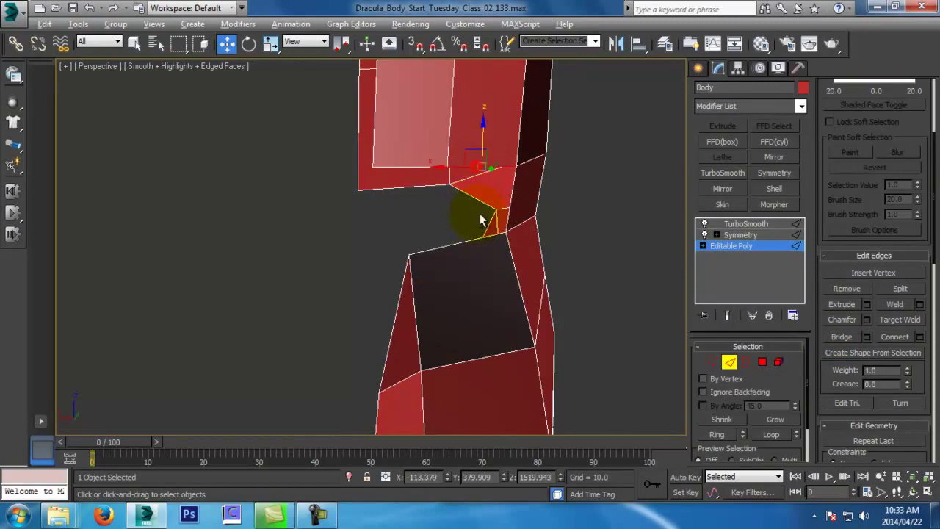
{"action": "middle_click_drag", "start_coordinate": [477, 202], "coordinate": [470, 224], "text": "alt"}
{"action": "key", "text": "ctrl+s"}
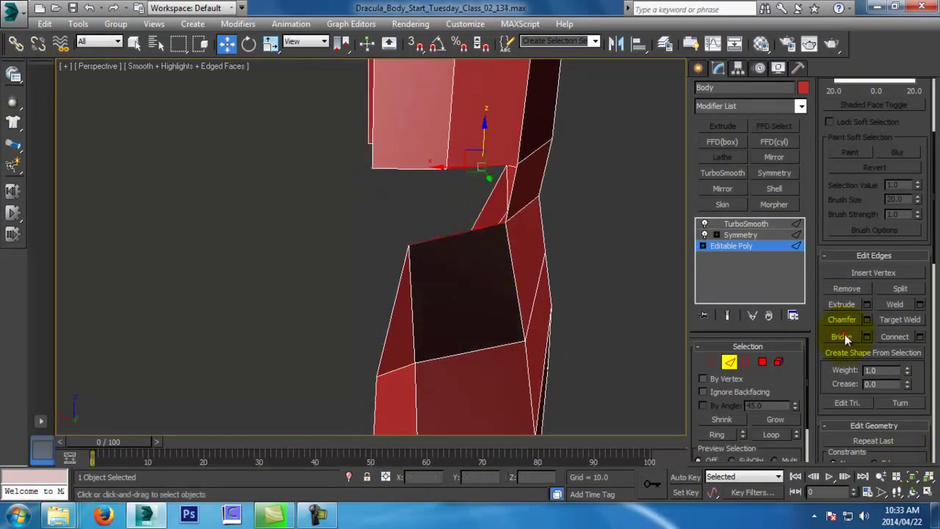
{"action": "left_click", "coordinate": [841, 336]}
Extrude the open inner edge of the new polygon above the buttock toward the body's centre line
{"action": "middle_click_drag", "start_coordinate": [495, 335], "coordinate": [481, 311], "text": "alt"}
{"action": "middle_click_drag", "start_coordinate": [359, 309], "coordinate": [447, 289], "text": "alt"}
{"action": "left_click", "coordinate": [762, 361]}
{"action": "left_click", "coordinate": [511, 357]}
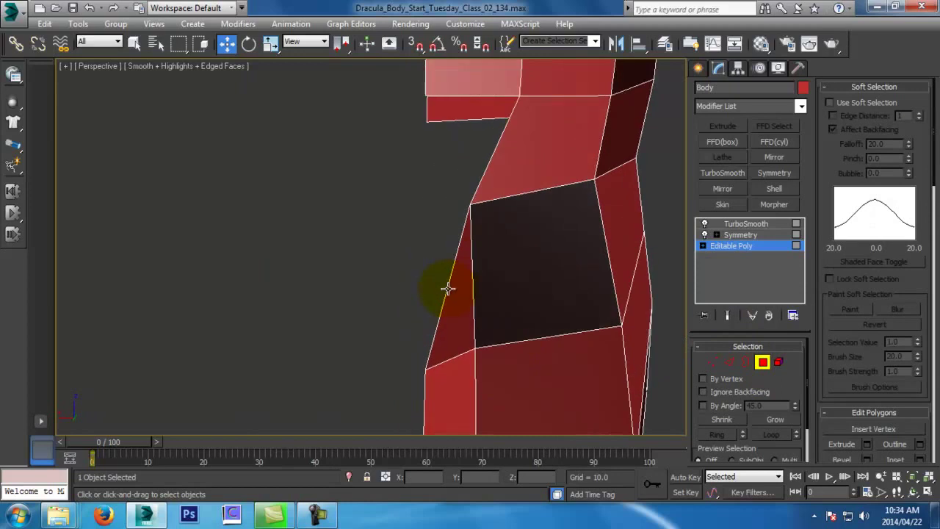
{"action": "left_click", "coordinate": [483, 180]}
{"action": "middle_click_drag", "start_coordinate": [482, 180], "coordinate": [459, 255], "text": "alt"}
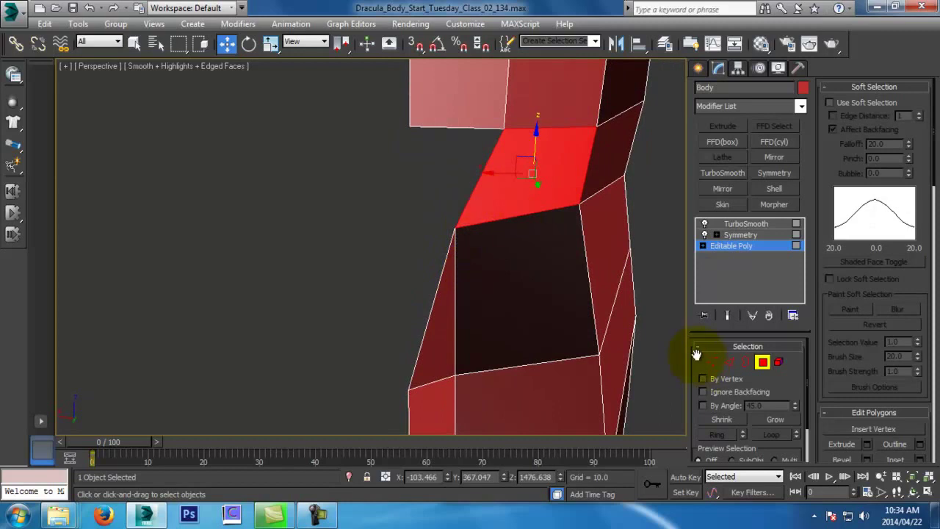
{"action": "left_click", "coordinate": [735, 362]}
{"action": "left_click", "coordinate": [470, 193]}
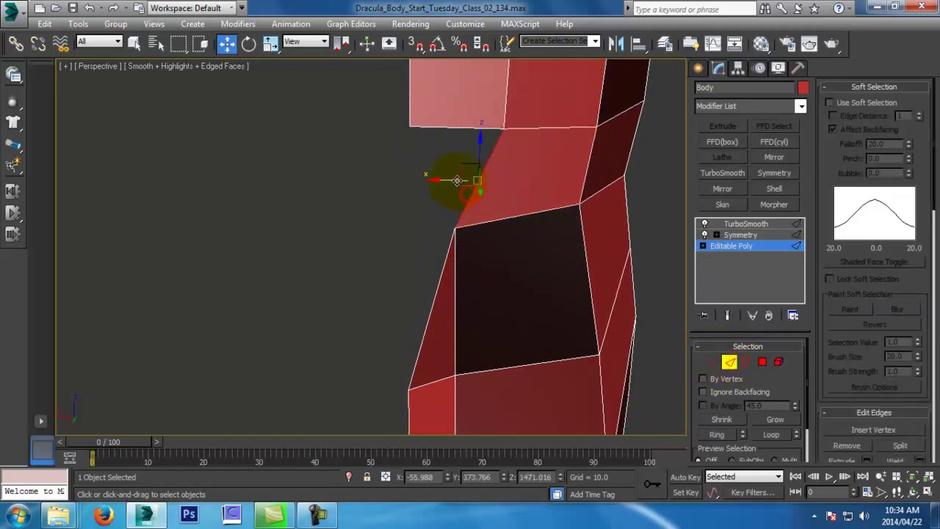
{"action": "left_click_drag", "start_coordinate": [458, 184], "coordinate": [377, 180]}
Target-weld the extruded edge's upper vertex to the torso's lower corner vertex and move its lower vertex onto the centre line
{"action": "left_click", "coordinate": [712, 362]}
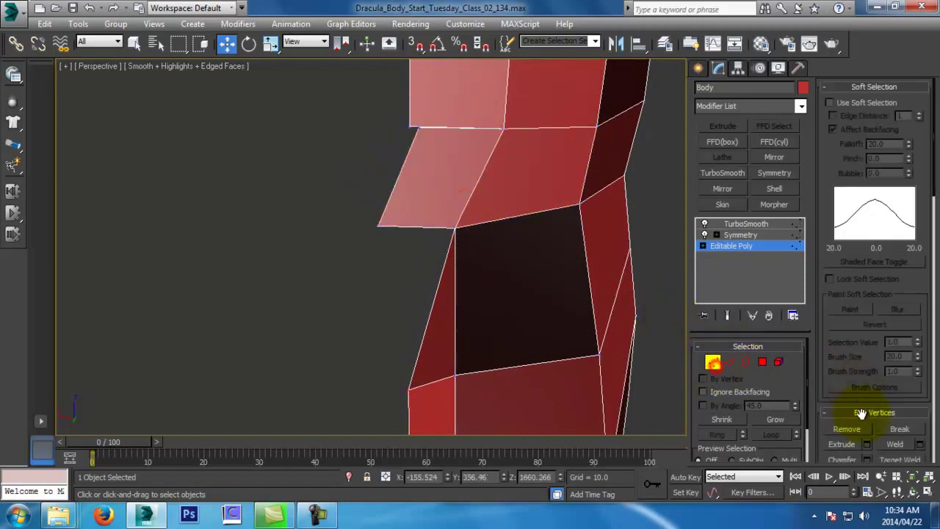
{"action": "left_click", "coordinate": [901, 459]}
{"action": "left_click", "coordinate": [417, 128]}
{"action": "left_click", "coordinate": [409, 127]}
{"action": "right_click", "coordinate": [409, 127]}
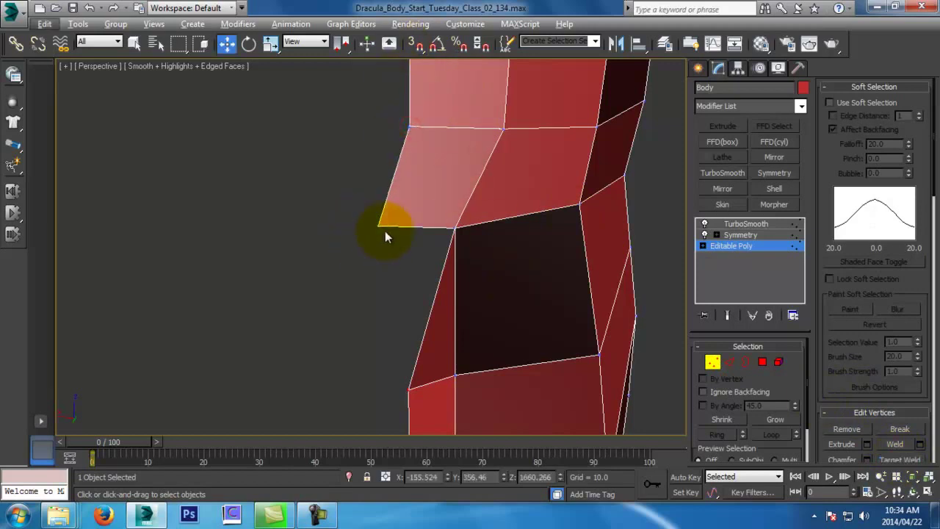
{"action": "left_click", "coordinate": [380, 228]}
{"action": "left_click_drag", "start_coordinate": [347, 222], "coordinate": [379, 223]}
Delete the narrow polygon along the inner side of the buttock
{"action": "left_click", "coordinate": [762, 361]}
{"action": "left_click", "coordinate": [464, 346]}
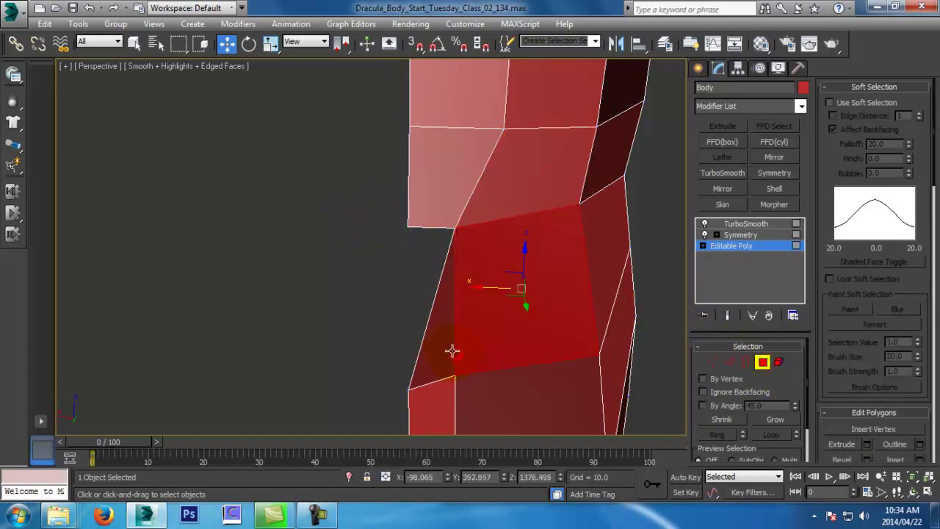
{"action": "left_click", "coordinate": [446, 348]}
{"action": "key", "text": "Delete"}
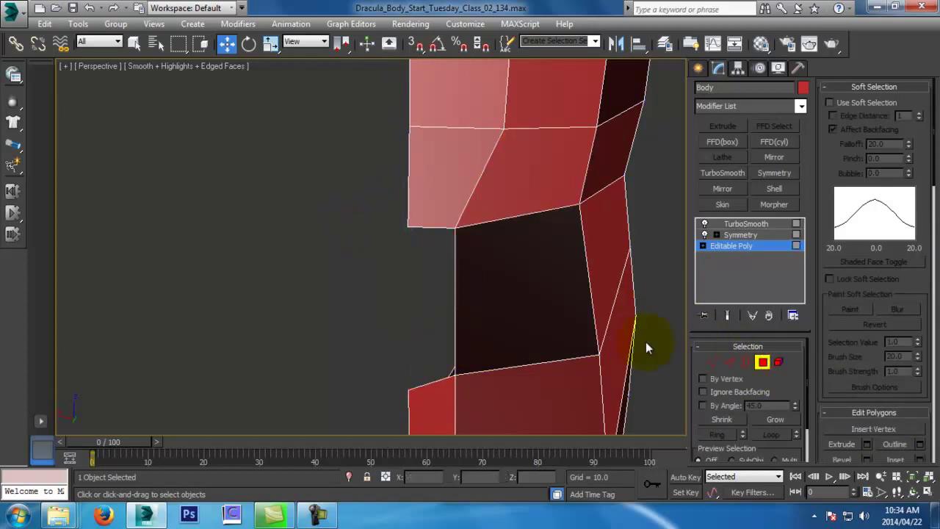
Bridge the lower edge of the centre strip to the open edge below it, closing the gap beside the buttock
{"action": "left_click", "coordinate": [719, 363]}
{"action": "left_click", "coordinate": [426, 382]}
{"action": "left_click", "coordinate": [440, 227]}
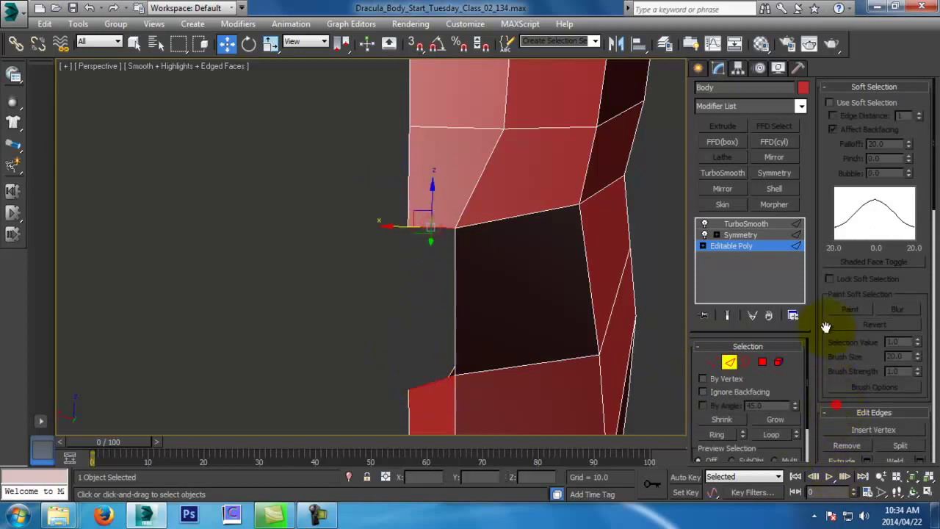
{"action": "scroll", "coordinate": [829, 388], "scroll_direction": "down", "scroll_amount": 3}
{"action": "left_click", "coordinate": [842, 368]}
{"action": "middle_click_drag", "start_coordinate": [353, 360], "coordinate": [454, 372], "text": "alt"}
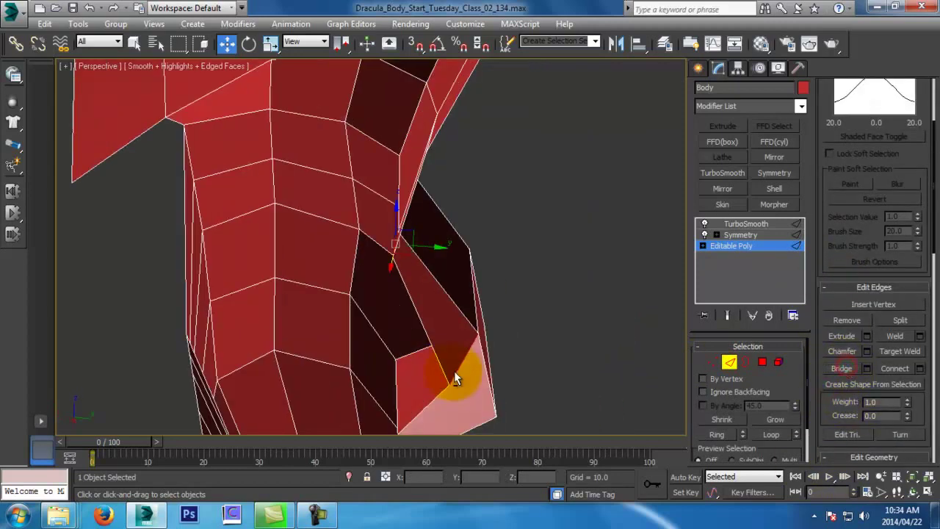
Connect the two long edges of the inner buttock polygon and target-weld the new lower vertex to the buttock's inner corner vertex
{"action": "key", "text": "alt+z"}
{"action": "left_click_drag", "start_coordinate": [507, 364], "coordinate": [517, 442]}
{"action": "middle_click_drag", "start_coordinate": [514, 411], "coordinate": [382, 356], "text": "alt"}
{"action": "middle_click_drag", "start_coordinate": [507, 432], "coordinate": [564, 329]}
{"action": "left_click_drag", "start_coordinate": [553, 321], "coordinate": [535, 276]}
{"action": "key", "text": "w"}
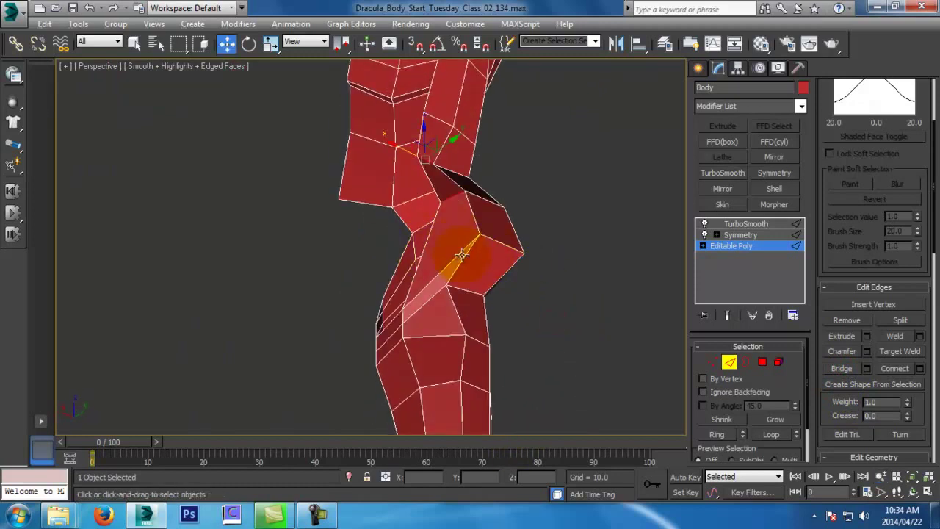
{"action": "middle_click_drag", "start_coordinate": [453, 248], "coordinate": [486, 295], "text": "alt"}
{"action": "scroll", "coordinate": [486, 295], "scroll_direction": "up", "scroll_amount": 3}
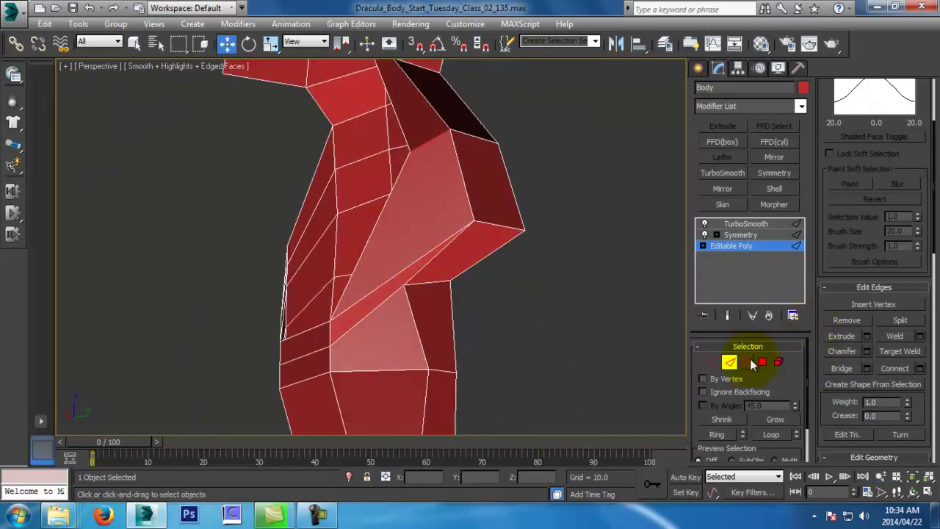
{"action": "left_click", "coordinate": [360, 246]}
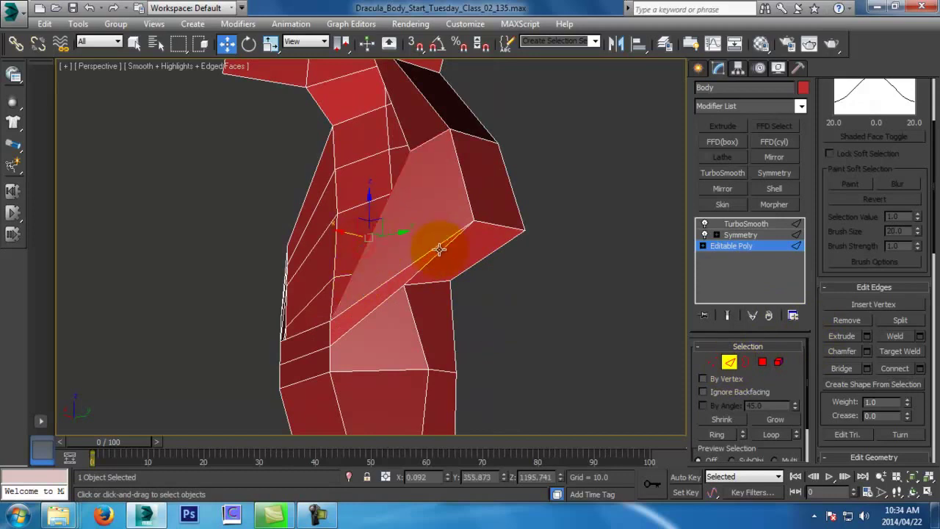
{"action": "left_click", "coordinate": [894, 367]}
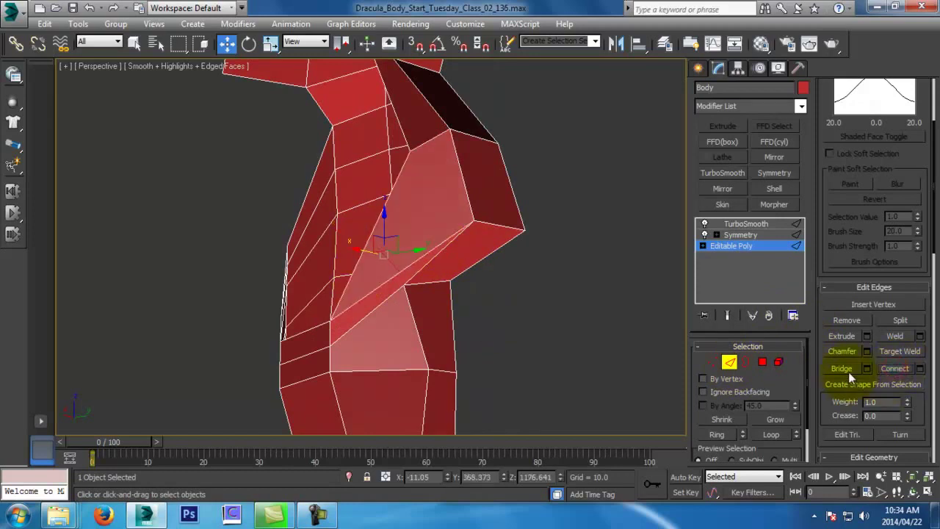
{"action": "left_click", "coordinate": [712, 362]}
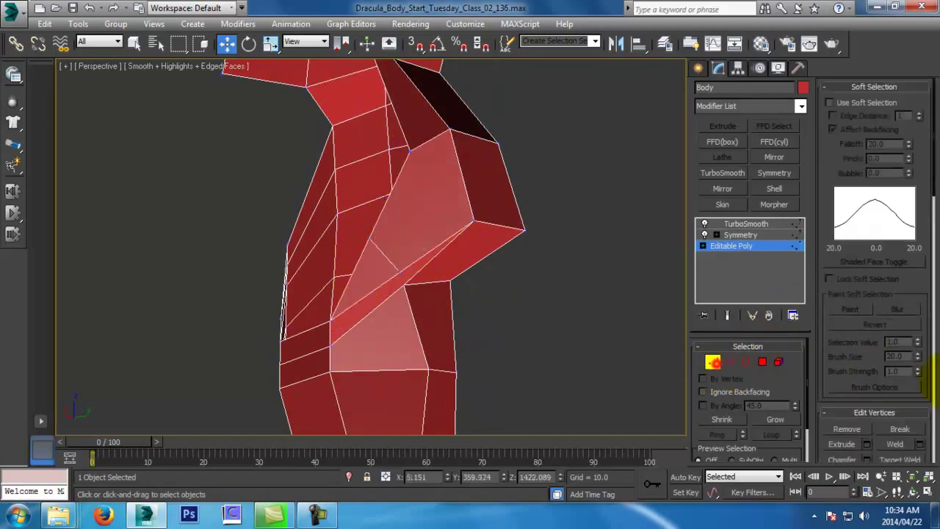
{"action": "left_click", "coordinate": [899, 459]}
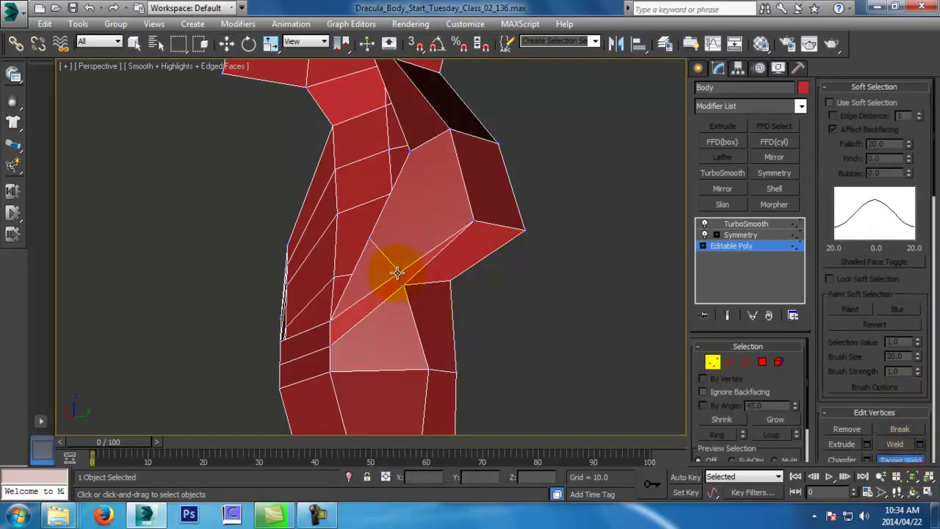
{"action": "right_click", "coordinate": [474, 220]}
Move the remaining new vertex toward the buttock and check the smoothed, mirrored body from the front
{"action": "left_click_drag", "start_coordinate": [370, 240], "coordinate": [440, 227]}
{"action": "middle_click_drag", "start_coordinate": [440, 227], "coordinate": [416, 185], "text": "alt"}
{"action": "left_click_drag", "start_coordinate": [421, 193], "coordinate": [421, 188]}
{"action": "middle_click_drag", "start_coordinate": [421, 188], "coordinate": [466, 229], "text": "alt"}
{"action": "scroll", "coordinate": [466, 229], "scroll_direction": "down", "scroll_amount": 5}
{"action": "left_click", "coordinate": [729, 315]}
{"action": "middle_click_drag", "start_coordinate": [506, 276], "coordinate": [484, 195], "text": "alt"}
{"action": "key", "text": "f"}
{"action": "middle_click_drag", "start_coordinate": [412, 243], "coordinate": [417, 278]}
{"action": "scroll", "coordinate": [409, 300], "scroll_direction": "up", "scroll_amount": 5}
{"action": "scroll", "coordinate": [416, 325], "scroll_direction": "down", "scroll_amount": 4}
{"action": "middle_click_drag", "start_coordinate": [416, 325], "coordinate": [465, 233]}
Select the leg's vertices below the crotch in the front view and rotate and shift the leg outward
{"action": "left_click", "coordinate": [729, 314]}
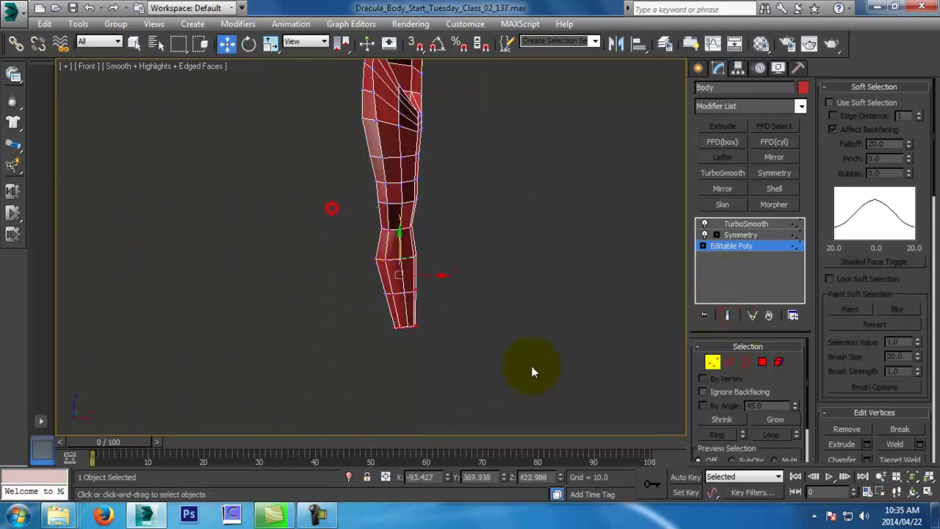
{"action": "scroll", "coordinate": [451, 318], "scroll_direction": "up", "scroll_amount": 2}
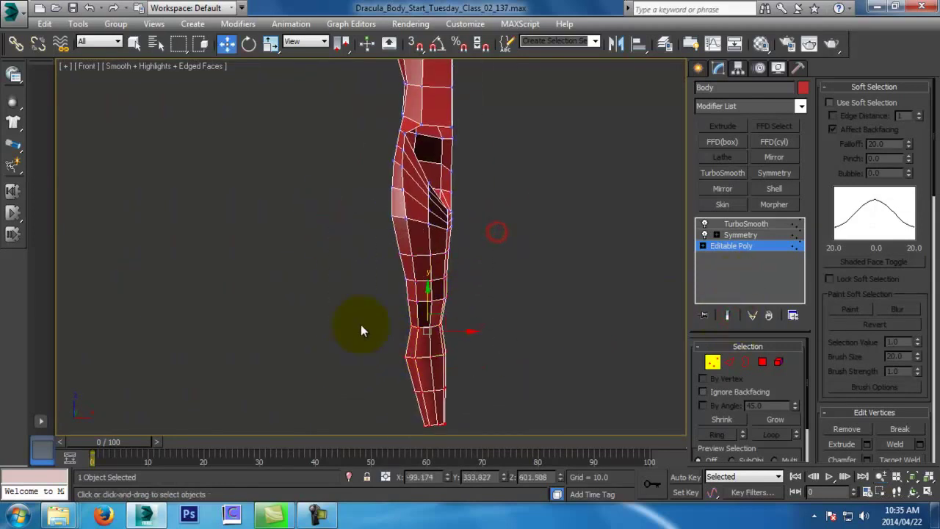
{"action": "scroll", "coordinate": [549, 253], "scroll_direction": "up", "scroll_amount": 5}
{"action": "left_click_drag", "start_coordinate": [463, 161], "coordinate": [316, 232], "text": "ctrl"}
{"action": "middle_click_drag", "start_coordinate": [470, 219], "coordinate": [464, 230]}
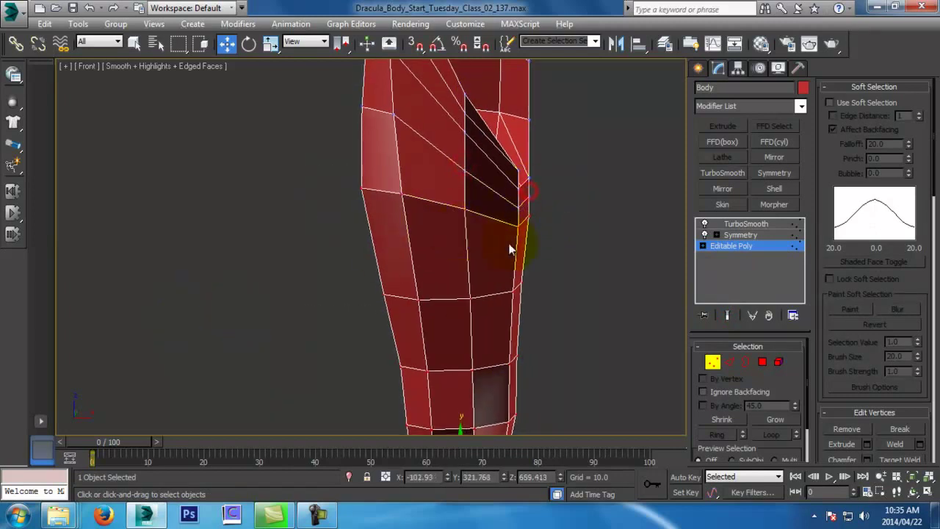
{"action": "scroll", "coordinate": [506, 334], "scroll_direction": "down", "scroll_amount": 4}
{"action": "key", "text": "e"}
{"action": "left_click_drag", "start_coordinate": [506, 239], "coordinate": [501, 263]}
{"action": "key", "text": "w"}
{"action": "key", "text": "e"}
{"action": "key", "text": "w"}
{"action": "left_click", "coordinate": [728, 315]}
Move the inner-thigh vertices just below the crotch outward to open the gap between the legs
{"action": "scroll", "coordinate": [509, 340], "scroll_direction": "up", "scroll_amount": 6}
{"action": "scroll", "coordinate": [512, 312], "scroll_direction": "up", "scroll_amount": 2}
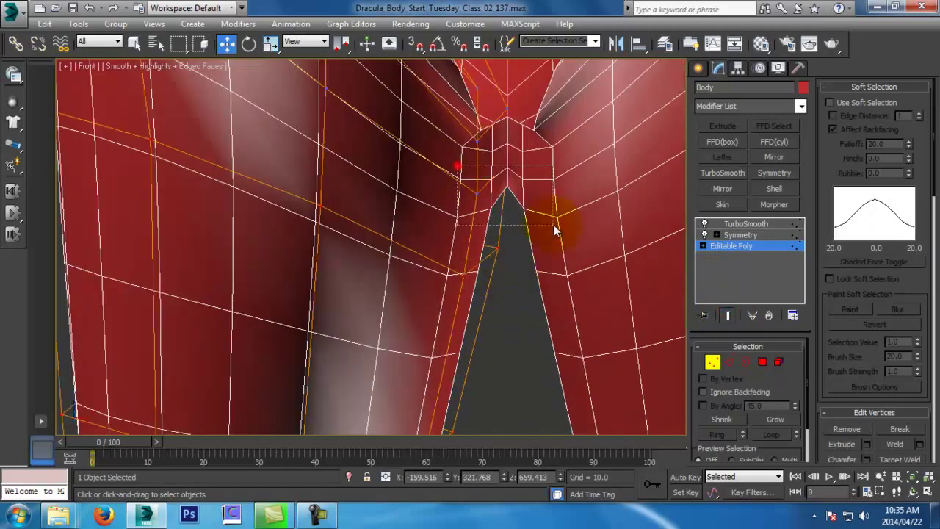
{"action": "left_click", "coordinate": [519, 162]}
{"action": "left_click_drag", "start_coordinate": [517, 163], "coordinate": [506, 183]}
{"action": "left_click_drag", "start_coordinate": [503, 276], "coordinate": [514, 266]}
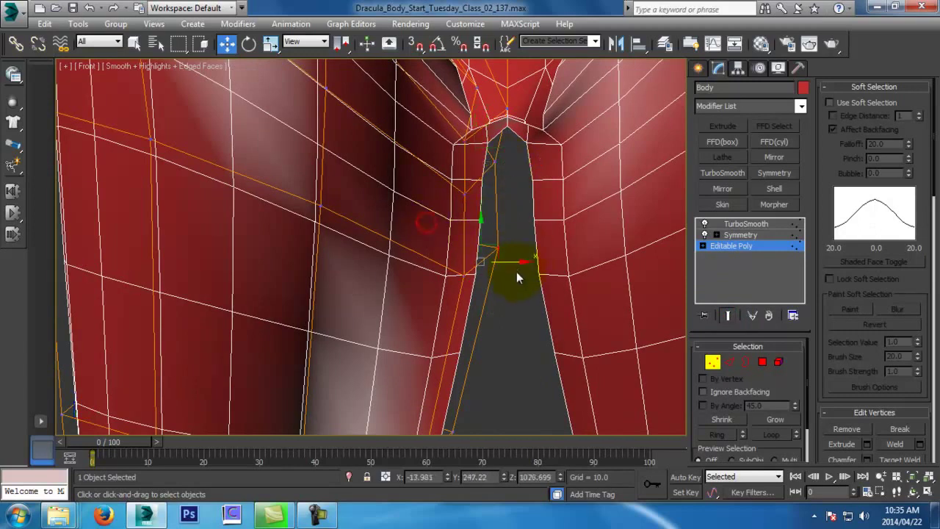
{"action": "scroll", "coordinate": [514, 264], "scroll_direction": "down", "scroll_amount": 2}
{"action": "middle_click_drag", "start_coordinate": [537, 253], "coordinate": [613, 206]}
Adjust the vertices along the back and side of the waist seam on the smoothed body
{"action": "key", "text": "p"}
{"action": "scroll", "coordinate": [513, 226], "scroll_direction": "up", "scroll_amount": 2}
{"action": "scroll", "coordinate": [483, 257], "scroll_direction": "up", "scroll_amount": 1}
{"action": "key", "text": "w"}
{"action": "left_click", "coordinate": [405, 208]}
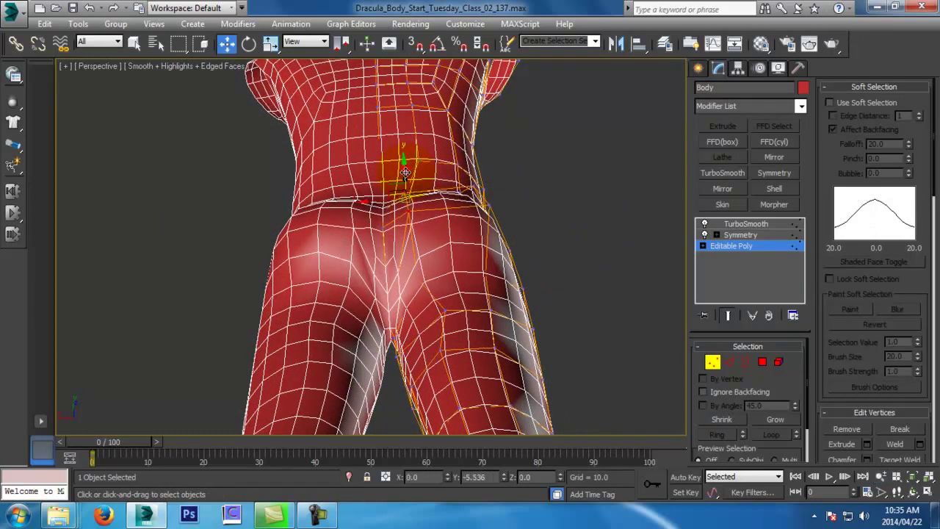
{"action": "left_click", "coordinate": [485, 199]}
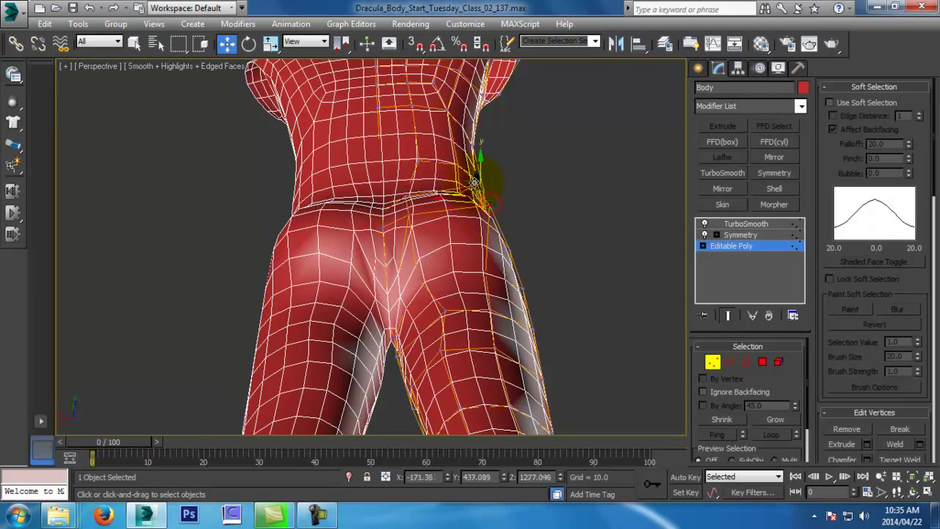
{"action": "middle_click_drag", "start_coordinate": [478, 178], "coordinate": [383, 199], "text": "alt"}
Raise the two vertices just below the back waist seam on the unsmoothed mesh and check the smoothed result
{"action": "left_click", "coordinate": [727, 314]}
{"action": "left_click_drag", "start_coordinate": [374, 196], "coordinate": [397, 191]}
{"action": "left_click", "coordinate": [475, 168], "text": "ctrl"}
{"action": "left_click_drag", "start_coordinate": [439, 144], "coordinate": [438, 125]}
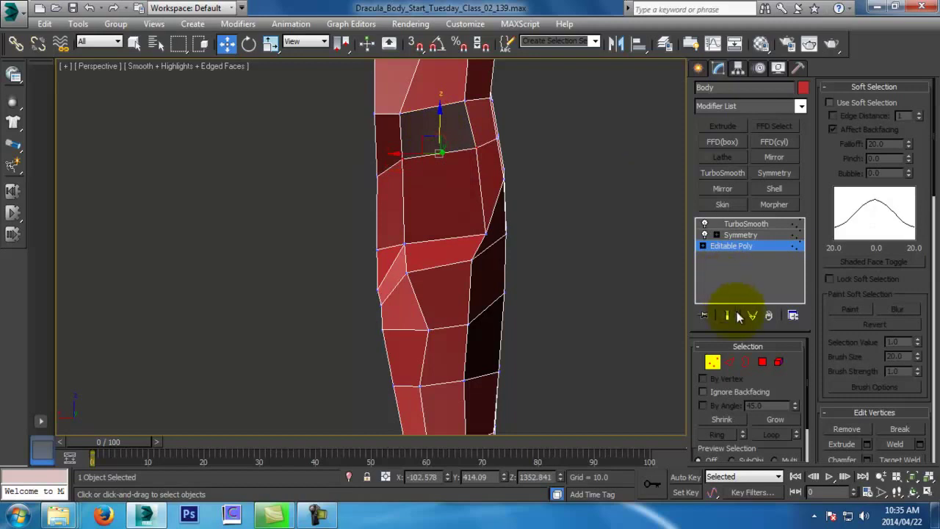
{"action": "left_click", "coordinate": [727, 314]}
{"action": "middle_click_drag", "start_coordinate": [549, 242], "coordinate": [474, 252], "text": "alt"}
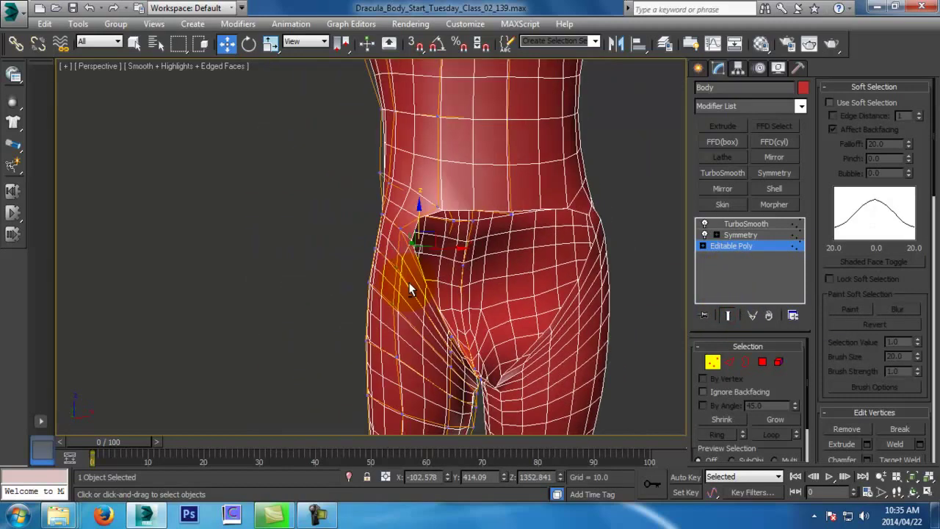
Extend the inner edge of the front hip opening across to the body's centre line and straighten it in the front view
{"action": "middle_click_drag", "start_coordinate": [408, 282], "coordinate": [400, 280], "text": "alt"}
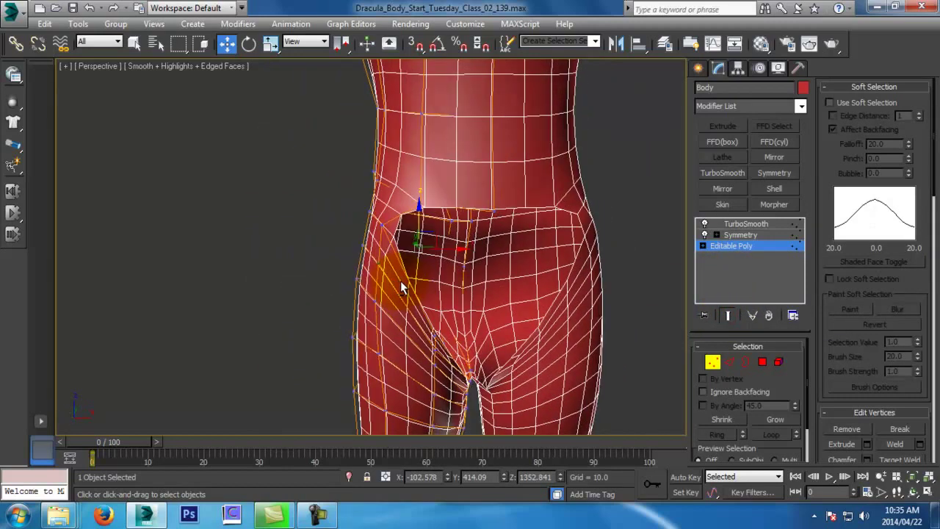
{"action": "left_click", "coordinate": [727, 315]}
{"action": "middle_click_drag", "start_coordinate": [516, 288], "coordinate": [550, 298], "text": "alt"}
{"action": "left_click", "coordinate": [729, 362]}
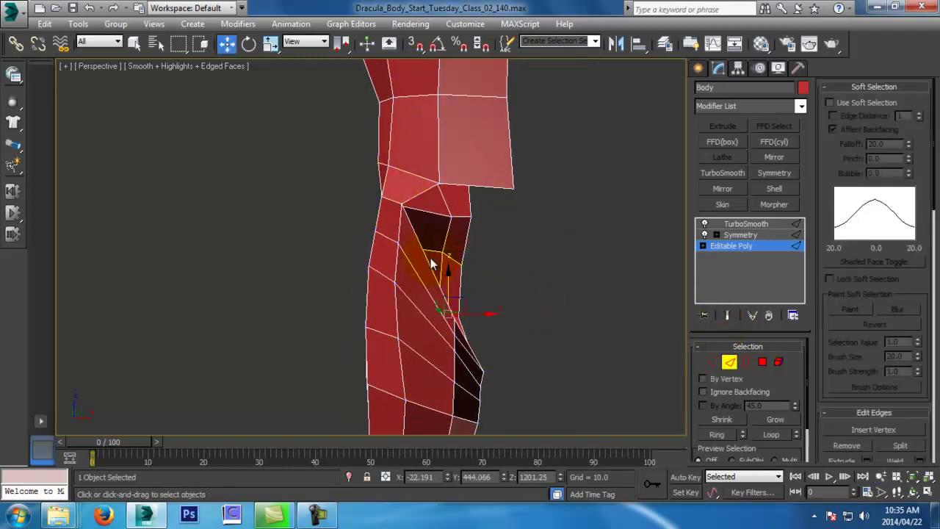
{"action": "mouse_move", "coordinate": [433, 264]}
{"action": "middle_mouse_down", "text": "alt"}
{"action": "mouse_move", "coordinate": [453, 276]}
{"action": "mouse_move", "coordinate": [472, 321]}
{"action": "mouse_move", "coordinate": [487, 329]}
{"action": "mouse_move", "coordinate": [419, 257]}
{"action": "middle_mouse_up", "text": "alt"}
{"action": "left_click_drag", "start_coordinate": [450, 265], "coordinate": [3, 261], "text": "shift"}
{"action": "key", "text": "r"}
{"action": "key", "text": "f"}
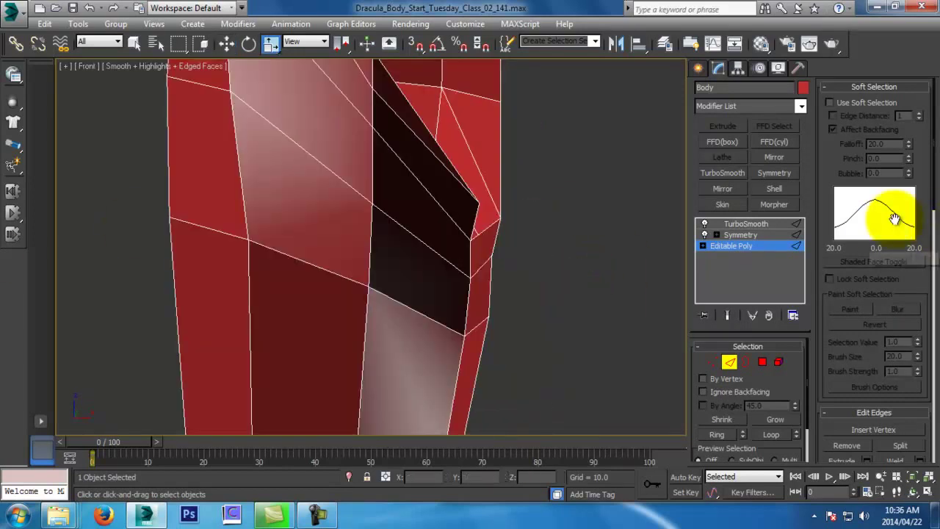
{"action": "scroll", "coordinate": [504, 289], "scroll_direction": "down", "scroll_amount": 4}
{"action": "key", "text": "w"}
{"action": "left_click_drag", "start_coordinate": [590, 186], "coordinate": [566, 184]}
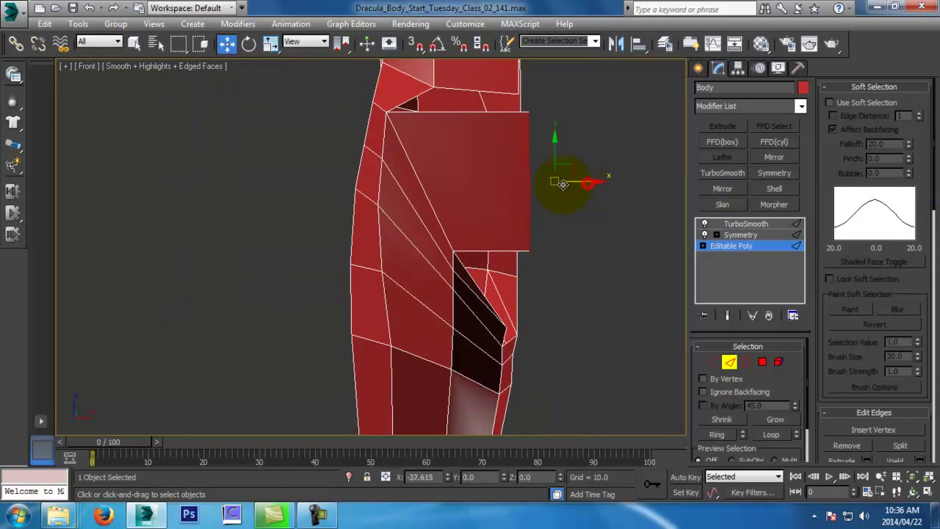
Lower the new front panel's upper inner vertex and bridge the panel's upper edge to the front waist edge
{"action": "middle_click_drag", "start_coordinate": [516, 112], "coordinate": [542, 188]}
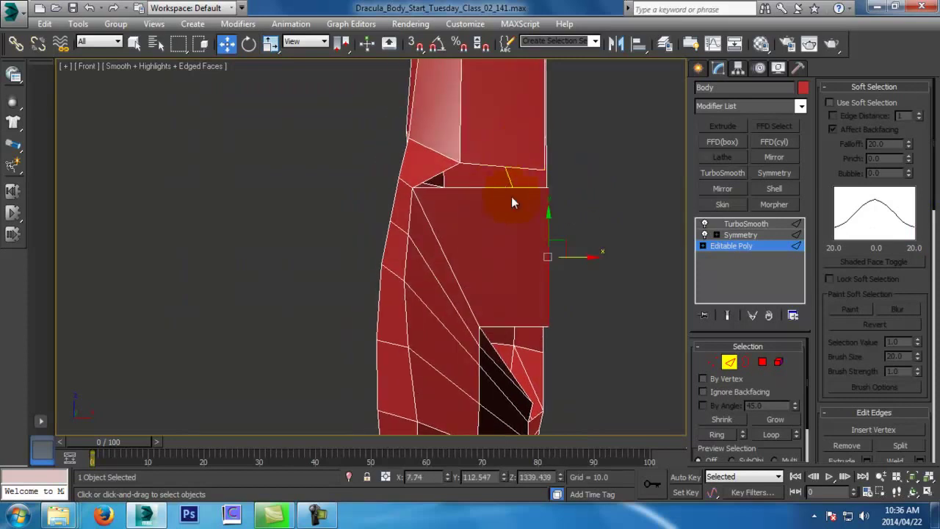
{"action": "left_click", "coordinate": [713, 366]}
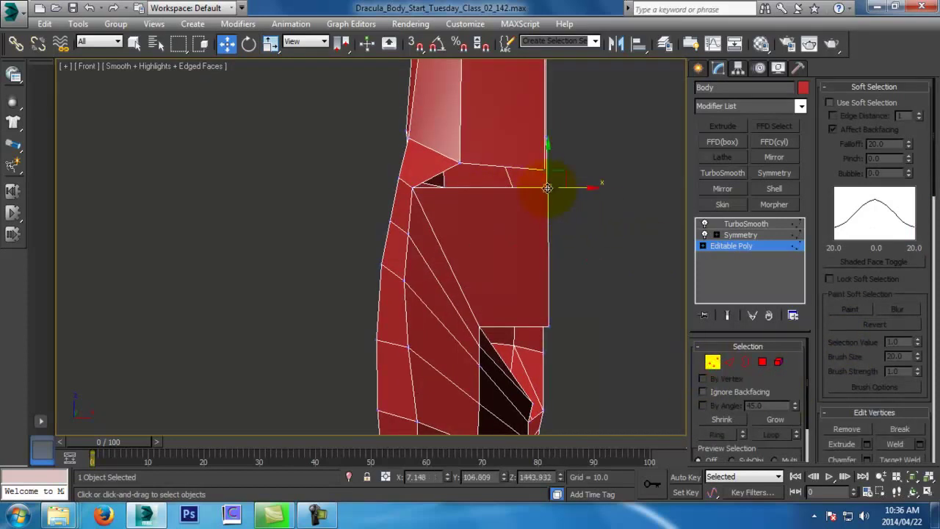
{"action": "left_click_drag", "start_coordinate": [542, 164], "coordinate": [542, 197]}
{"action": "left_click", "coordinate": [735, 365]}
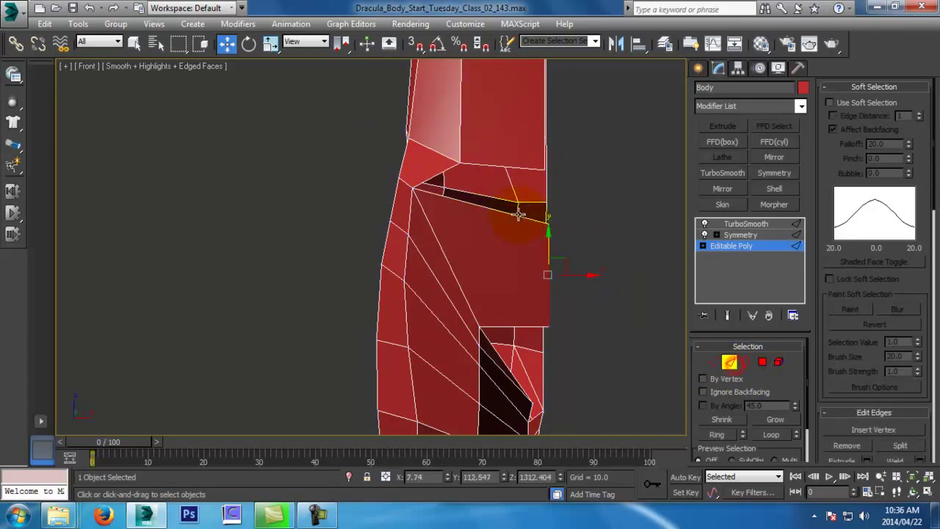
{"action": "left_click", "coordinate": [535, 166]}
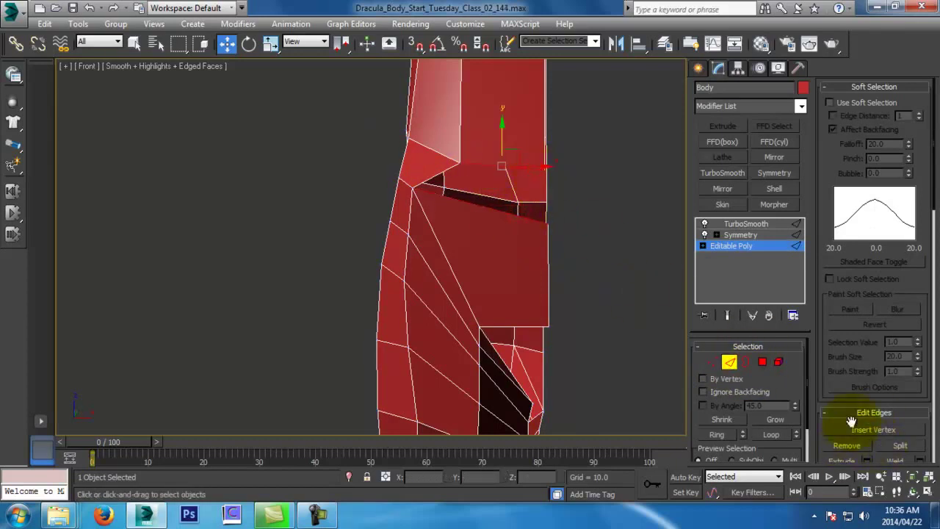
{"action": "scroll", "coordinate": [851, 422], "scroll_direction": "down", "scroll_amount": 3}
{"action": "left_click", "coordinate": [850, 388]}
Try to bridge the front panel's lower edge to the adjoining upper inner-thigh edge
{"action": "middle_click_drag", "start_coordinate": [588, 364], "coordinate": [549, 371]}
{"action": "key", "text": "p"}
{"action": "left_click", "coordinate": [556, 316]}
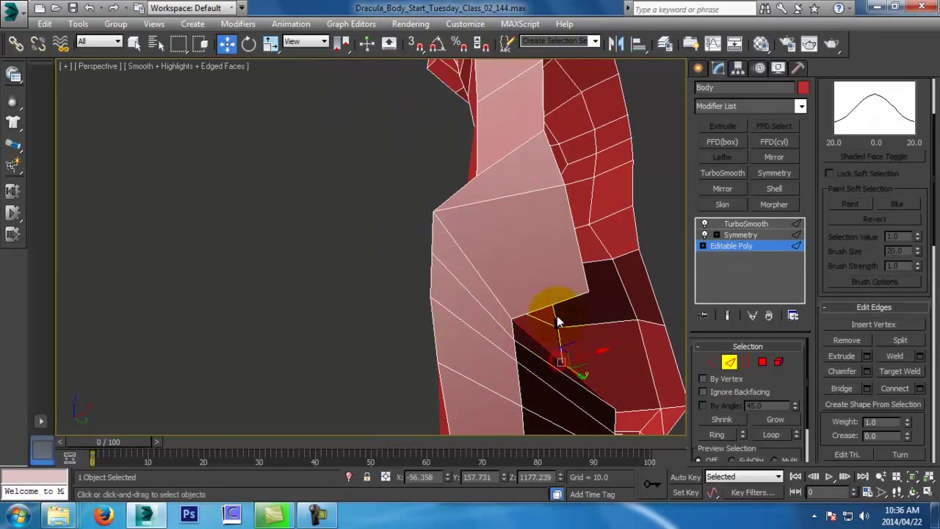
{"action": "left_click", "coordinate": [845, 390]}
{"action": "middle_click_drag", "start_coordinate": [681, 380], "coordinate": [690, 353]}
{"action": "left_click", "coordinate": [849, 388]}
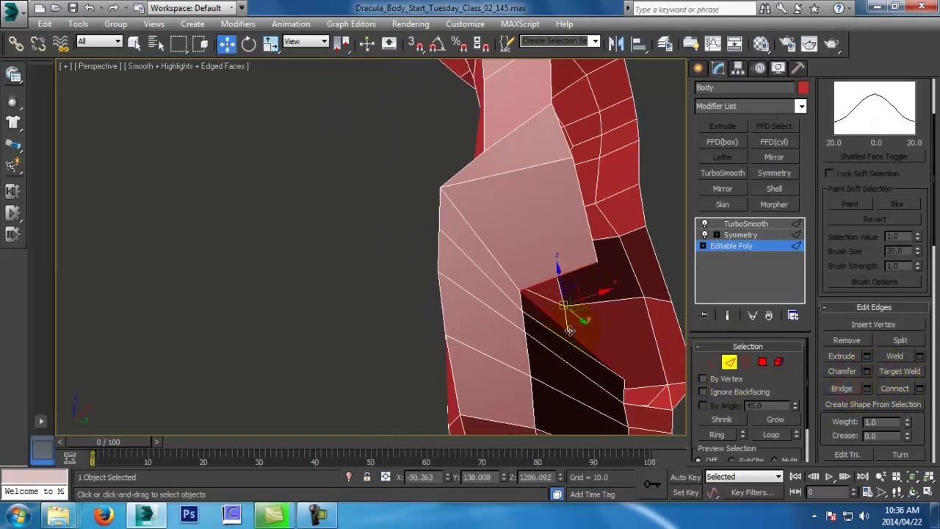
Extend the upper inner-thigh edge toward the centre line and target-weld its upper vertex to the front panel's lower inner corner
{"action": "left_click_drag", "start_coordinate": [558, 275], "coordinate": [641, 309]}
{"action": "left_click", "coordinate": [716, 361]}
{"action": "left_click", "coordinate": [899, 460]}
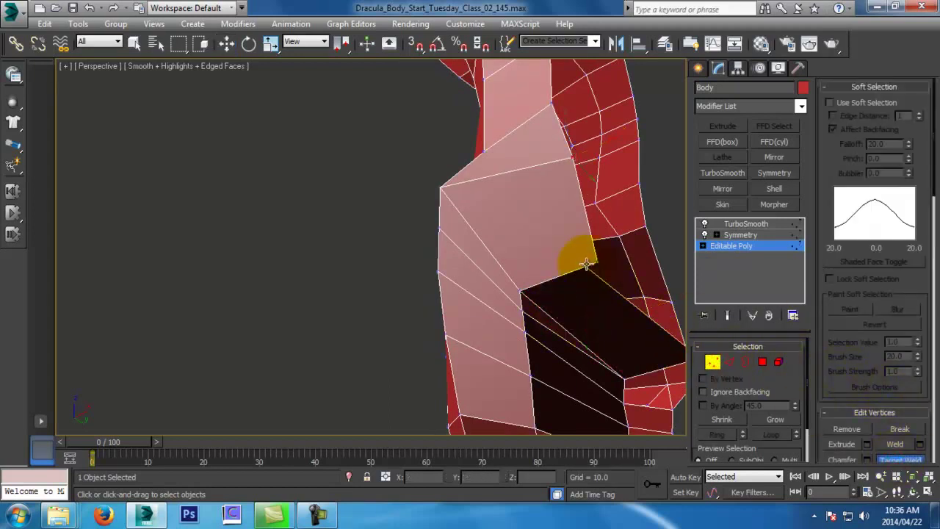
{"action": "left_click", "coordinate": [593, 260]}
Move the new crotch face's free lower vertex to the centre line and check the smoothed result
{"action": "middle_click_drag", "start_coordinate": [611, 295], "coordinate": [652, 334], "text": "alt"}
{"action": "key", "text": "w"}
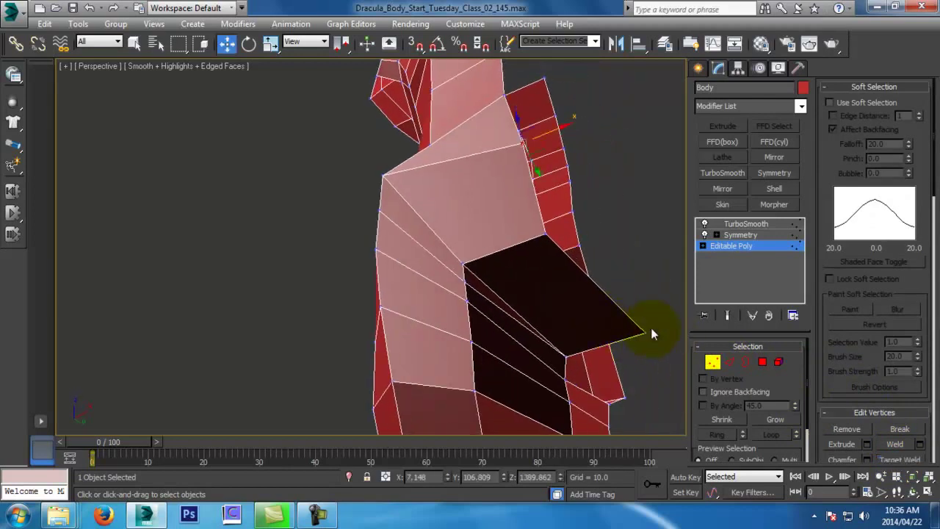
{"action": "left_click_drag", "start_coordinate": [670, 326], "coordinate": [604, 343]}
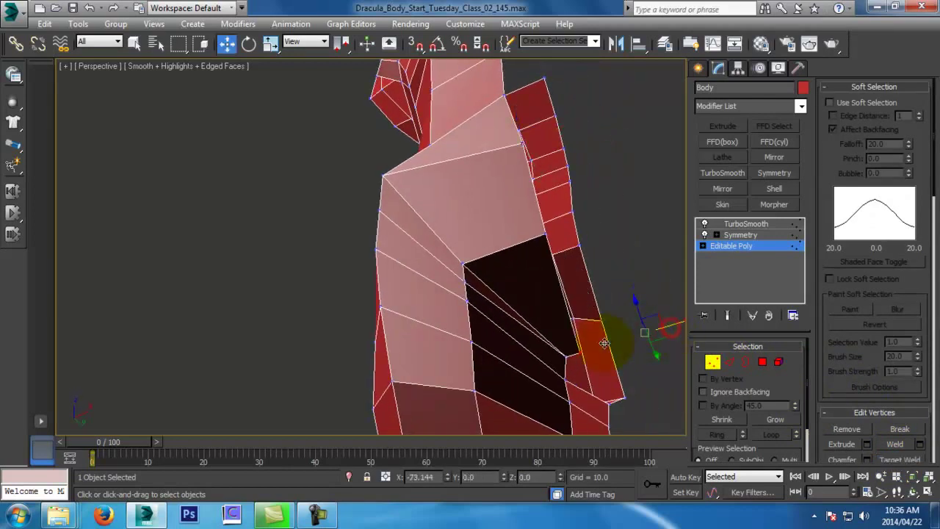
{"action": "middle_click_drag", "start_coordinate": [599, 340], "coordinate": [545, 327], "text": "alt"}
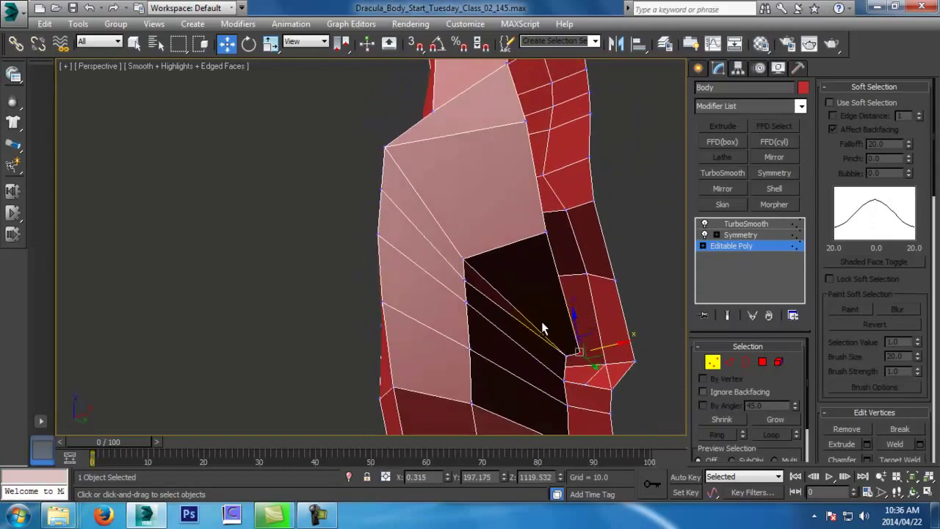
{"action": "left_click", "coordinate": [726, 315]}
{"action": "middle_click_drag", "start_coordinate": [609, 311], "coordinate": [645, 286], "text": "alt"}
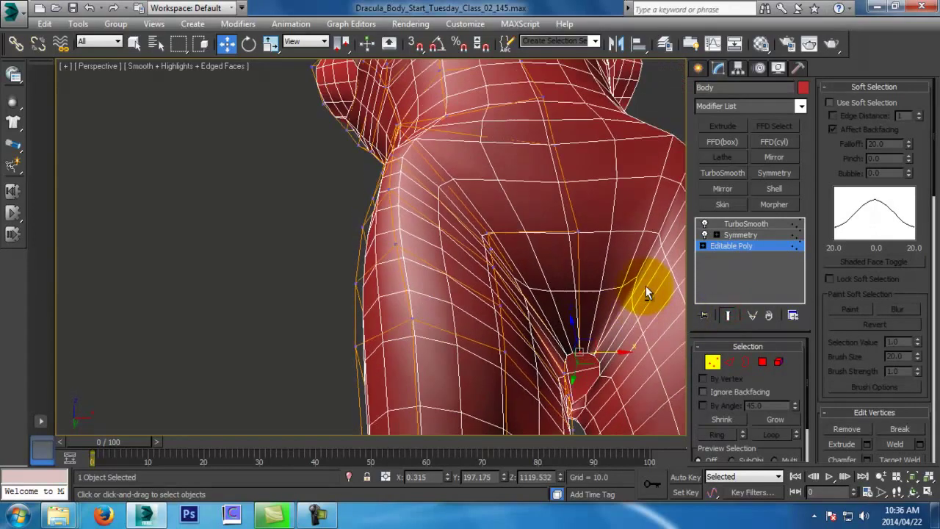
{"action": "scroll", "coordinate": [644, 336], "scroll_direction": "up", "scroll_amount": 2}
Return to the unsmoothed mesh at polygon level and turn on 3D snapping with Vertex as the snap target
{"action": "left_click", "coordinate": [724, 317]}
{"action": "middle_click_drag", "start_coordinate": [551, 349], "coordinate": [660, 358], "text": "alt"}
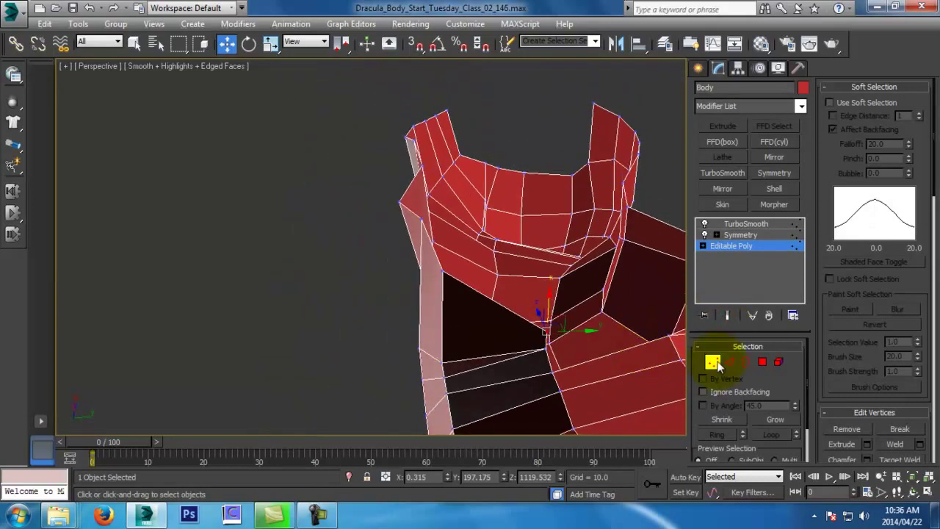
{"action": "middle_click_drag", "start_coordinate": [572, 323], "coordinate": [546, 307]}
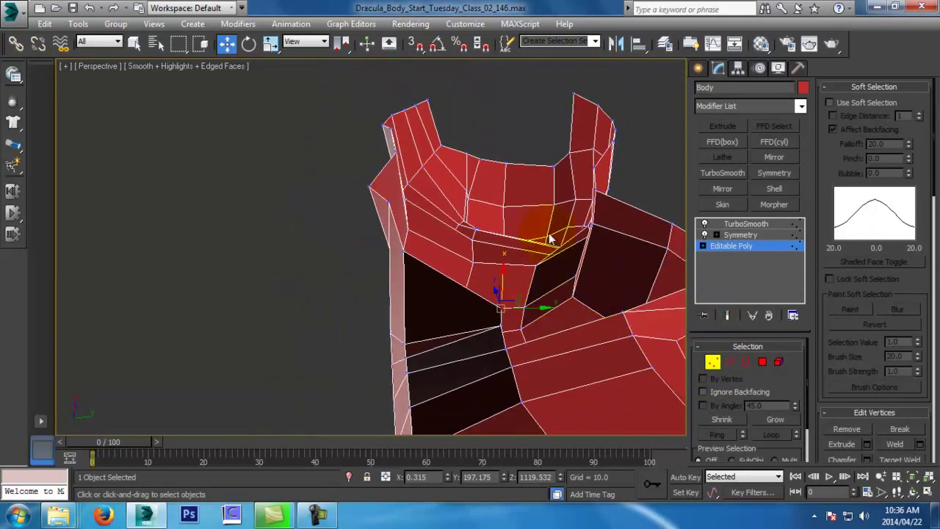
{"action": "left_click", "coordinate": [762, 361]}
{"action": "left_click", "coordinate": [415, 44]}
{"action": "right_click", "coordinate": [416, 44]}
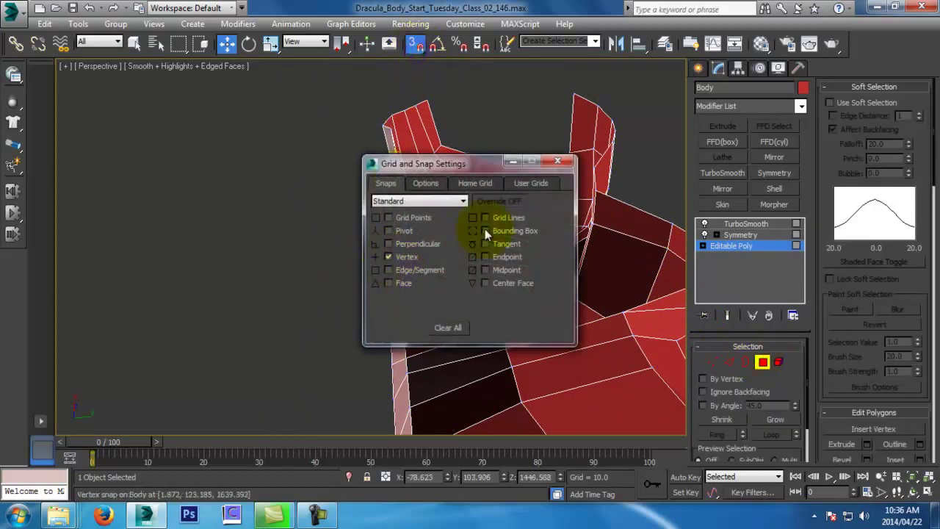
{"action": "left_click", "coordinate": [558, 161]}
Create a four-sided polygon across the gap under the crotch, snapping each corner to the existing vertices
{"action": "left_click_drag", "start_coordinate": [929, 399], "coordinate": [910, 89]}
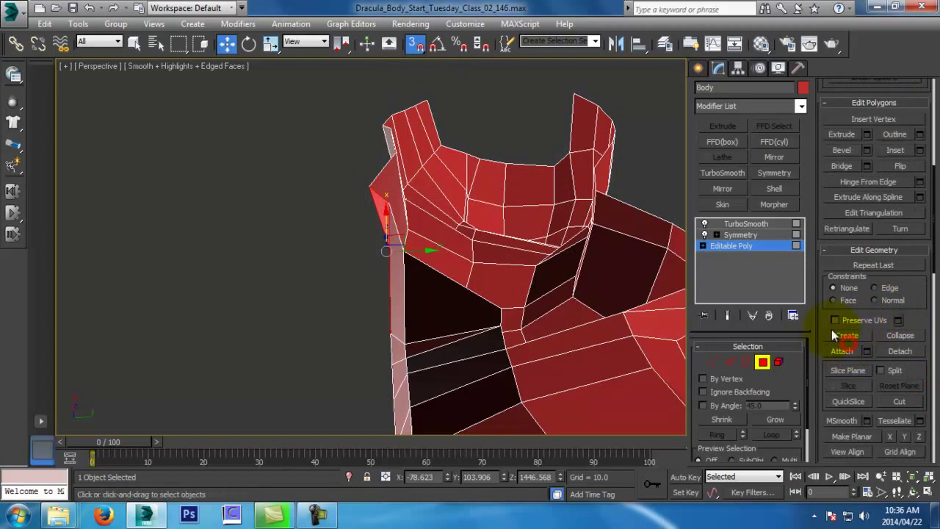
{"action": "left_click", "coordinate": [847, 335]}
{"action": "middle_click_drag", "start_coordinate": [411, 294], "coordinate": [455, 365], "text": "alt"}
{"action": "left_click", "coordinate": [454, 362]}
{"action": "left_click", "coordinate": [464, 343]}
{"action": "left_click", "coordinate": [569, 381]}
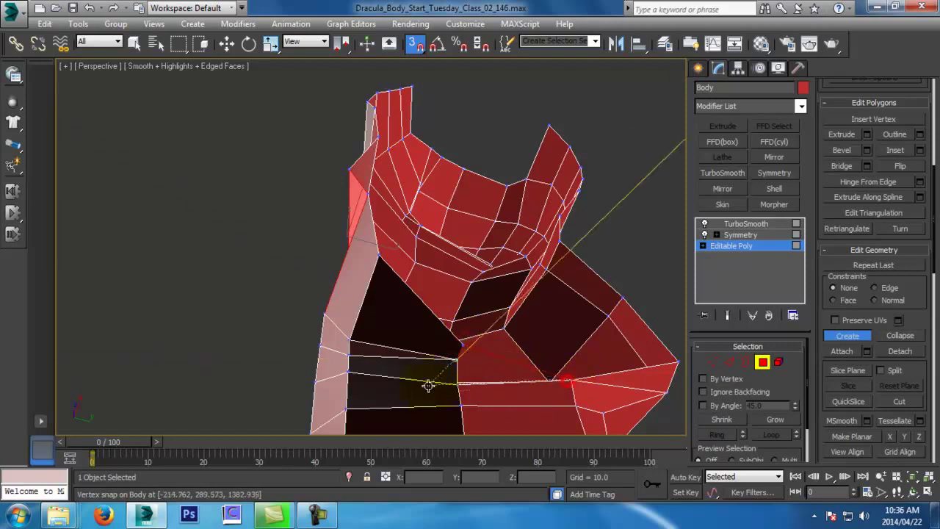
{"action": "left_click", "coordinate": [456, 361]}
{"action": "key", "text": "w"}
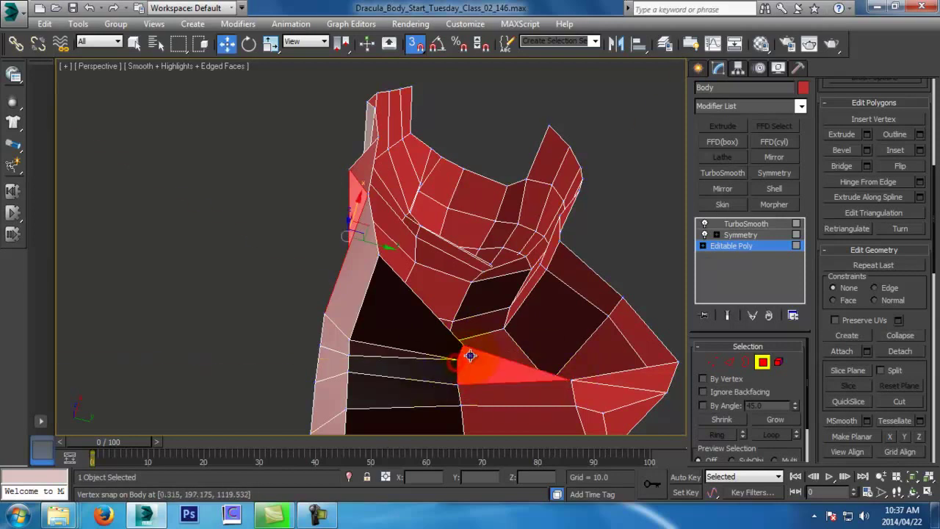
Select the two opposite corner vertices of the new polygon under the crotch
{"action": "middle_click_drag", "start_coordinate": [477, 359], "coordinate": [600, 337], "text": "alt"}
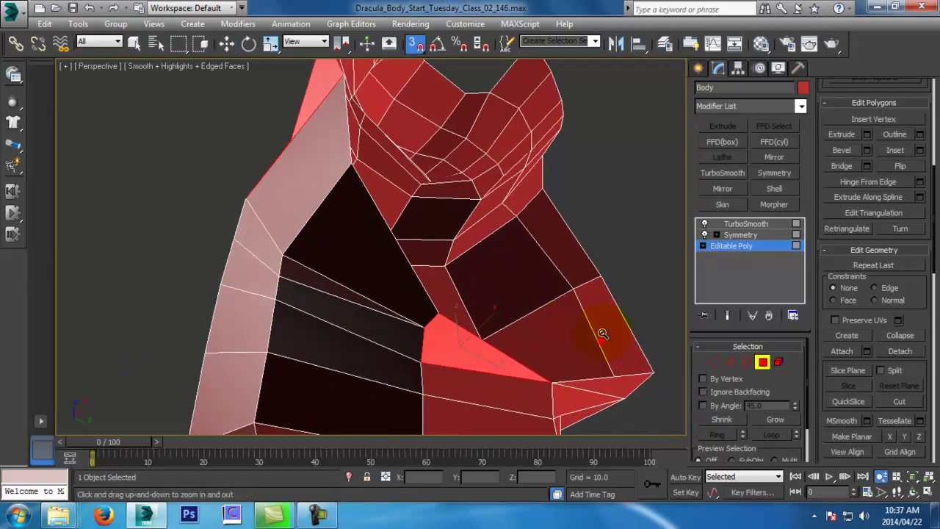
{"action": "left_click", "coordinate": [711, 361]}
{"action": "left_click_drag", "start_coordinate": [565, 342], "coordinate": [505, 386]}
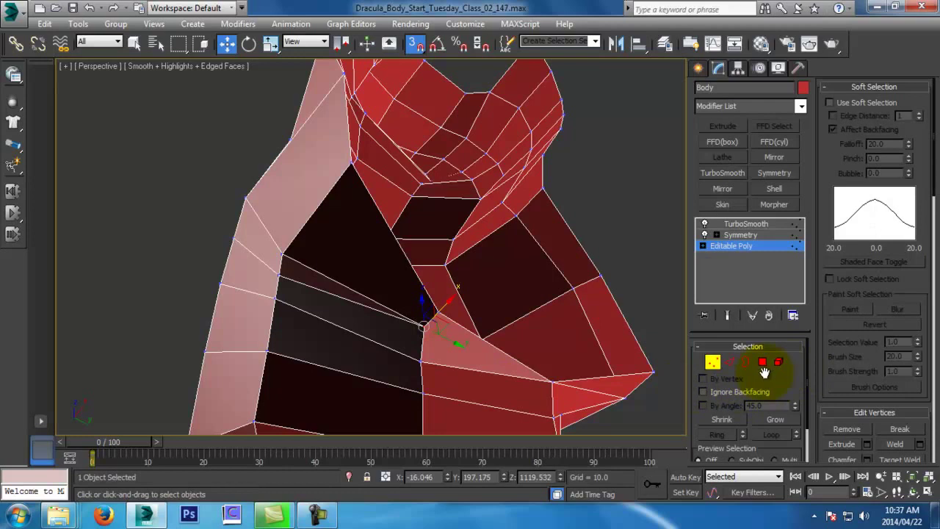
{"action": "middle_click_drag", "start_coordinate": [562, 378], "coordinate": [559, 371], "text": "alt"}
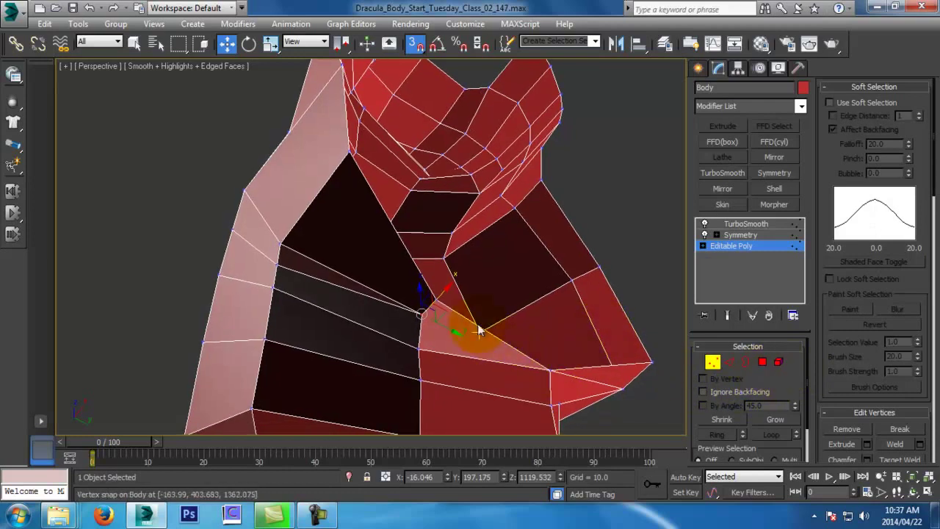
{"action": "middle_click_drag", "start_coordinate": [505, 352], "coordinate": [544, 381], "text": "alt"}
{"action": "left_click", "coordinate": [526, 367], "text": "ctrl"}
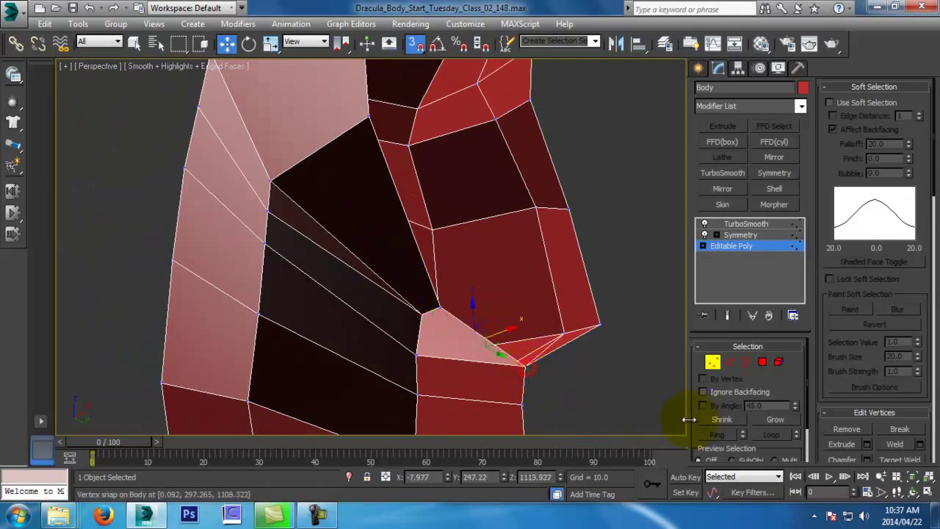
Select all polygons of the body mesh
{"action": "left_click", "coordinate": [763, 363]}
{"action": "scroll", "coordinate": [320, 254], "scroll_direction": "down", "scroll_amount": 5}
{"action": "left_click", "coordinate": [324, 241]}
{"action": "double_click", "coordinate": [329, 260]}
{"action": "middle_click_drag", "start_coordinate": [324, 242], "coordinate": [506, 338], "text": "alt"}
{"action": "left_click", "coordinate": [329, 260]}
{"action": "key", "text": "ctrl+a"}
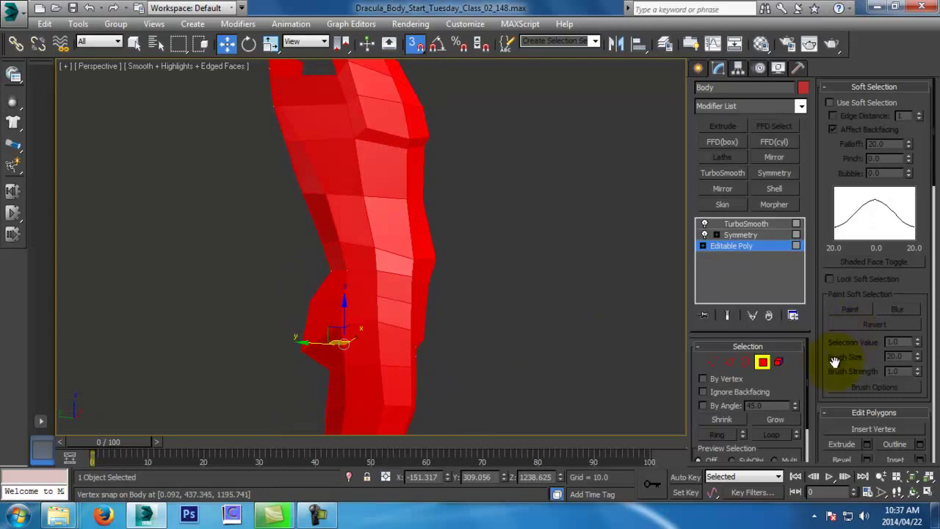
Try flipping the normals of all the body's polygons
{"action": "scroll", "coordinate": [834, 361], "scroll_direction": "down", "scroll_amount": 4}
{"action": "left_click", "coordinate": [899, 303]}
{"action": "middle_click_drag", "start_coordinate": [419, 319], "coordinate": [252, 315], "text": "alt"}
{"action": "middle_click_drag", "start_coordinate": [463, 204], "coordinate": [481, 199], "text": "alt"}
{"action": "left_click", "coordinate": [899, 304]}
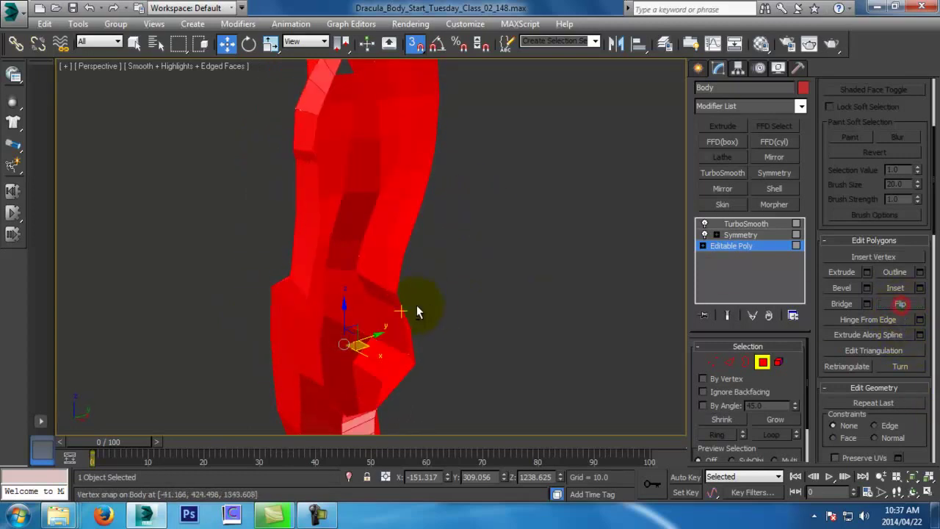
{"action": "middle_click_drag", "start_coordinate": [416, 305], "coordinate": [541, 300], "text": "alt"}
Clear the smoothing groups of all the body's polygons and assign them to smoothing group 1
{"action": "scroll", "coordinate": [827, 345], "scroll_direction": "down", "scroll_amount": 10}
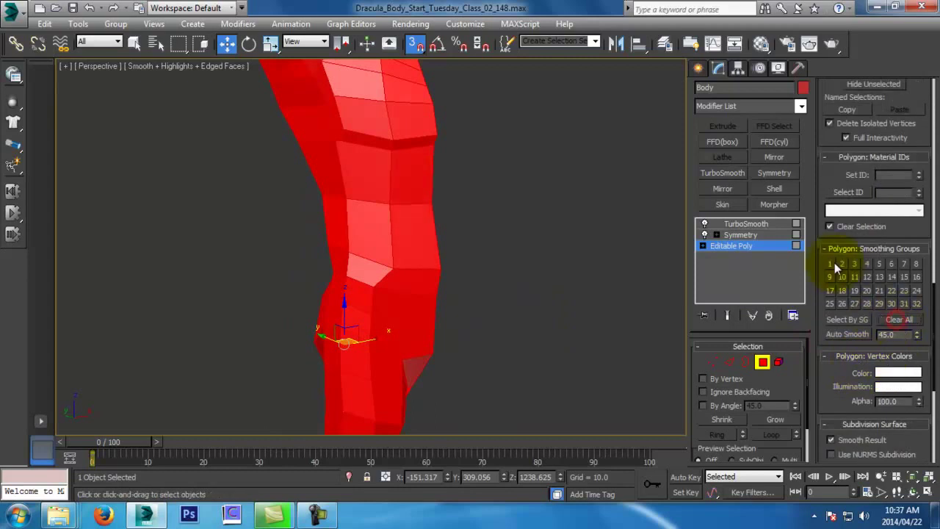
{"action": "left_click", "coordinate": [830, 264]}
{"action": "middle_click_drag", "start_coordinate": [483, 279], "coordinate": [428, 273], "text": "alt"}
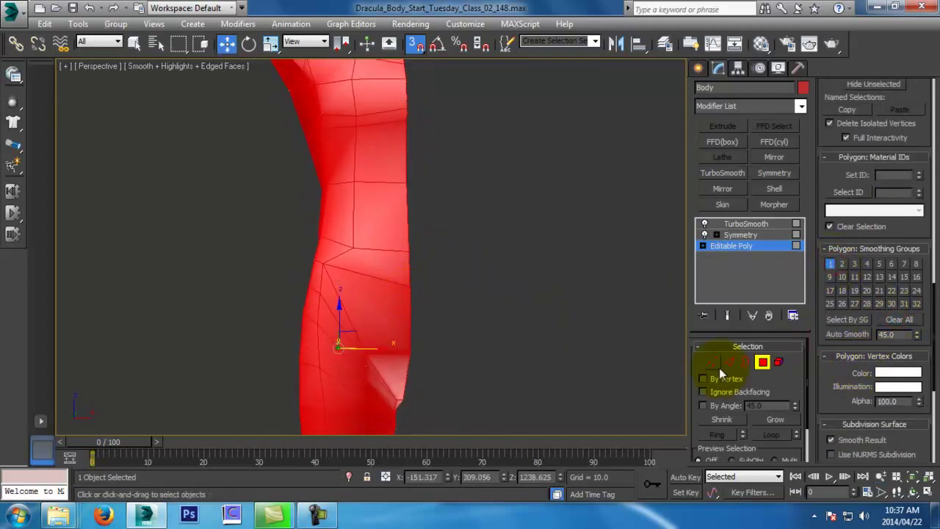
Reposition the vertices along the front hip crease in the front view to even out the edge flow toward the crotch
{"action": "left_click", "coordinate": [714, 362]}
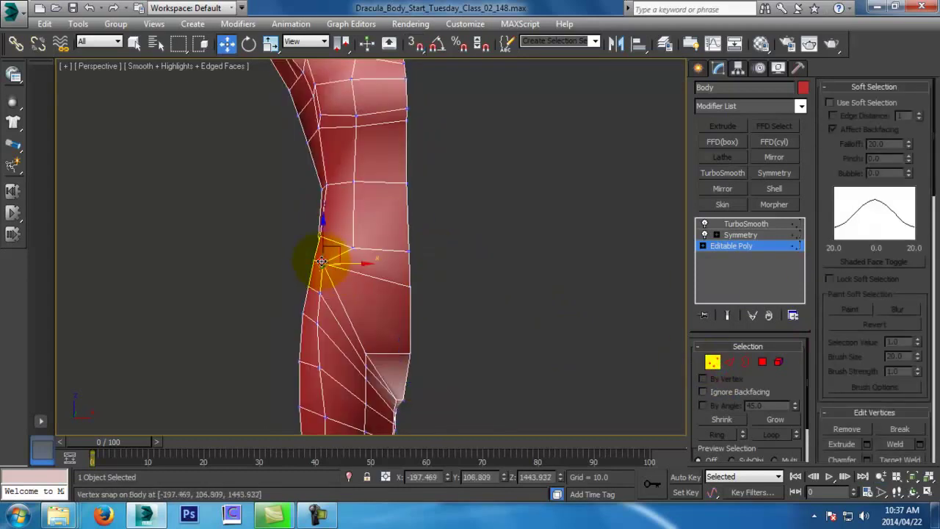
{"action": "key", "text": "f"}
{"action": "mouse_move", "coordinate": [438, 237]}
{"action": "left_mouse_down"}
{"action": "mouse_move", "coordinate": [439, 228]}
{"action": "mouse_move", "coordinate": [436, 248]}
{"action": "left_mouse_up"}
{"action": "left_click_drag", "start_coordinate": [405, 280], "coordinate": [411, 282]}
{"action": "left_click_drag", "start_coordinate": [422, 247], "coordinate": [474, 174]}
{"action": "middle_click_drag", "start_coordinate": [539, 322], "coordinate": [525, 224]}
{"action": "scroll", "coordinate": [475, 276], "scroll_direction": "up", "scroll_amount": 2}
{"action": "left_click_drag", "start_coordinate": [456, 273], "coordinate": [467, 314]}
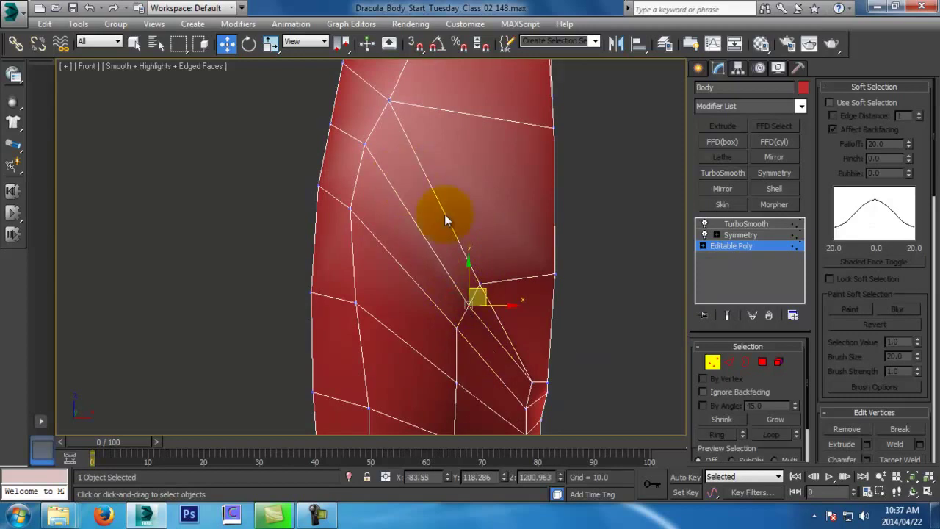
Move the hip-crease vertex beside the front panel's lower outer corner upward and outward, and save the file
{"action": "middle_click_drag", "start_coordinate": [536, 342], "coordinate": [539, 278]}
{"action": "scroll", "coordinate": [535, 344], "scroll_direction": "up", "scroll_amount": 2}
{"action": "key", "text": "alt+z"}
{"action": "left_click_drag", "start_coordinate": [541, 280], "coordinate": [558, 345]}
{"action": "key", "text": "ctrl+s"}
Connect the two side edges of the crotch face below the front panel with a new horizontal edge
{"action": "middle_click_drag", "start_coordinate": [550, 268], "coordinate": [581, 314], "text": "alt"}
{"action": "key", "text": "w"}
{"action": "left_click", "coordinate": [729, 362]}
{"action": "scroll", "coordinate": [516, 288], "scroll_direction": "up", "scroll_amount": 2}
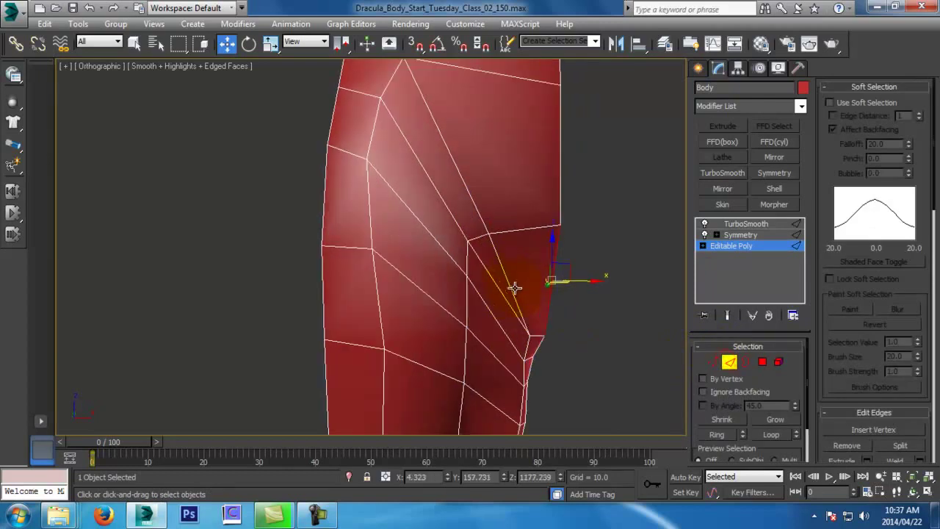
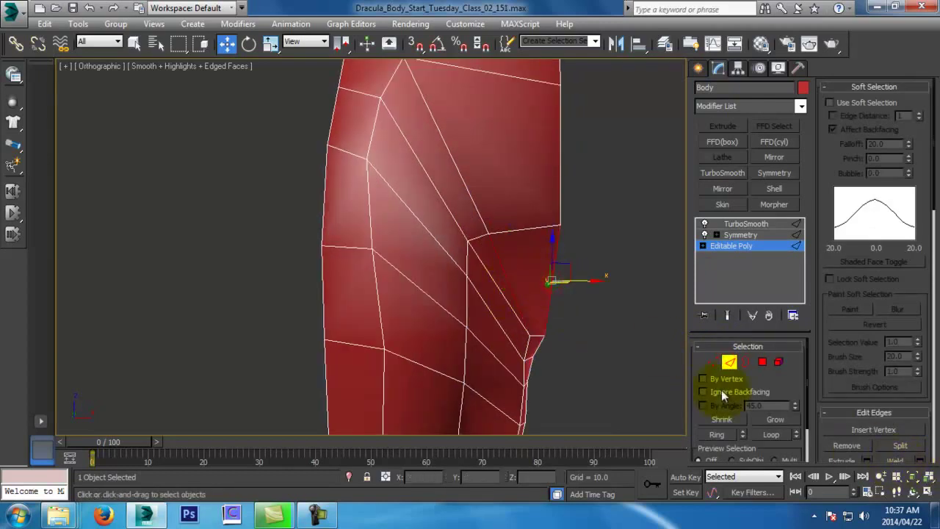
{"action": "right_click", "coordinate": [562, 280]}
{"action": "left_click", "coordinate": [525, 342]}
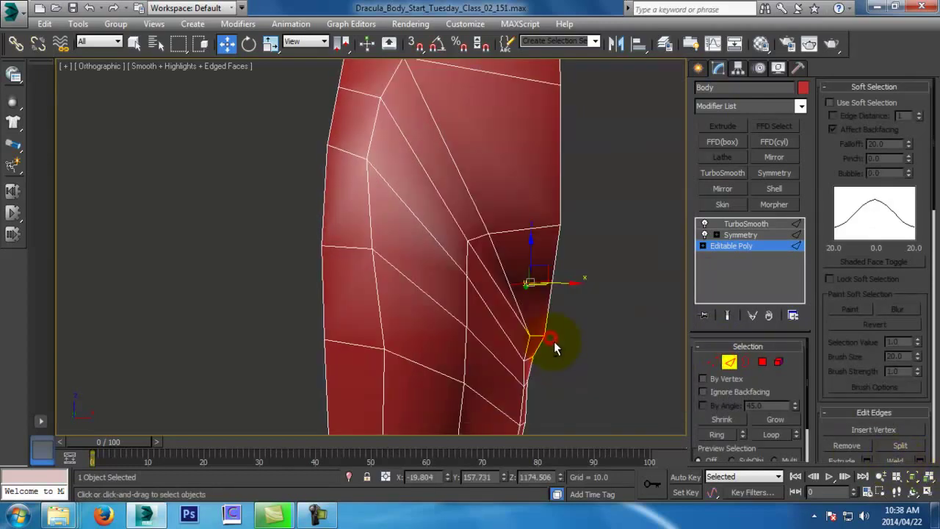
{"action": "middle_click_drag", "start_coordinate": [554, 342], "coordinate": [550, 324], "text": "alt"}
{"action": "left_click", "coordinate": [712, 360]}
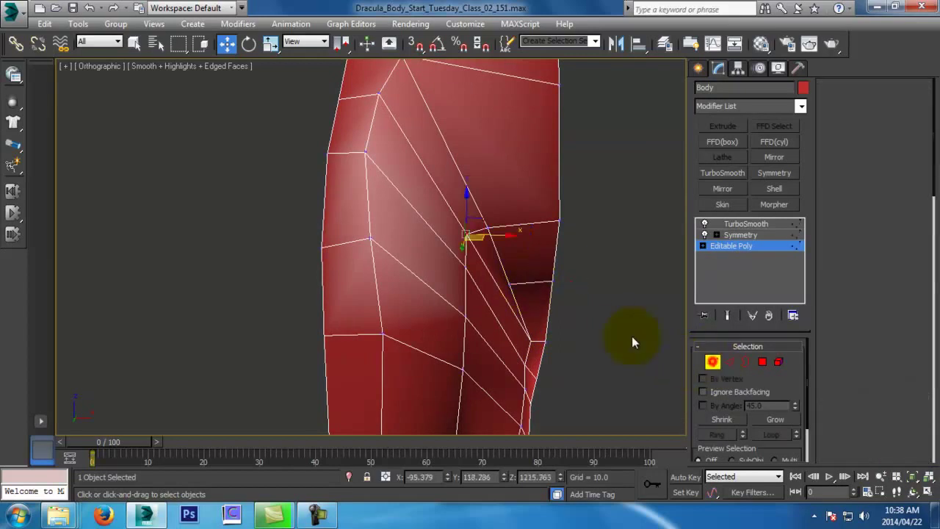
Turn on the smoothed result and move the selected crotch vertex inward toward the body's centre line
{"action": "middle_click_drag", "start_coordinate": [578, 267], "coordinate": [648, 322], "text": "alt"}
{"action": "left_click", "coordinate": [727, 314]}
{"action": "middle_click_drag", "start_coordinate": [552, 315], "coordinate": [578, 314], "text": "alt"}
{"action": "key", "text": "w"}
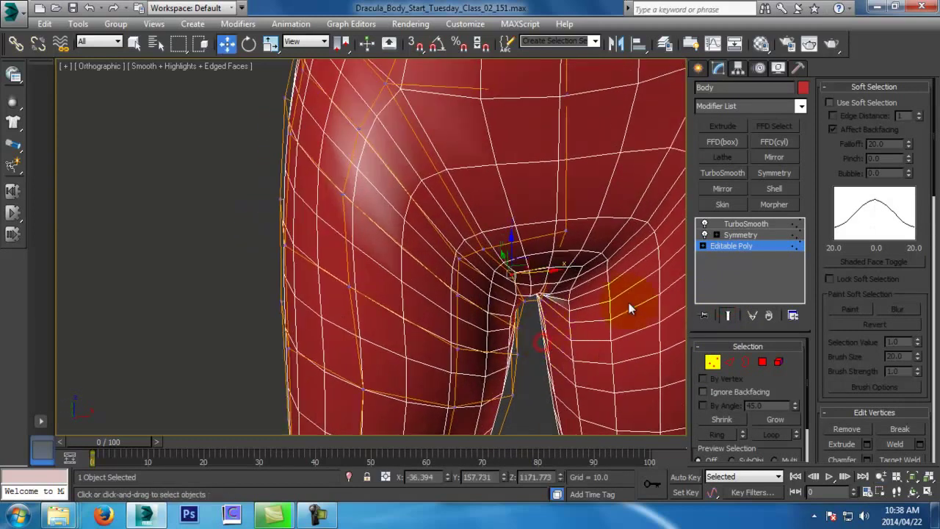
{"action": "middle_click_drag", "start_coordinate": [536, 279], "coordinate": [576, 261], "text": "alt"}
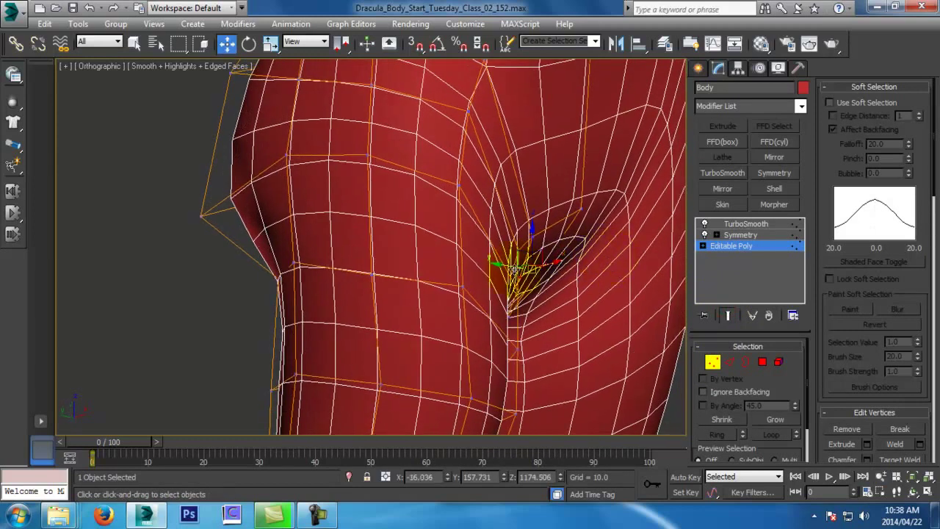
{"action": "left_click_drag", "start_coordinate": [505, 270], "coordinate": [541, 224]}
{"action": "middle_click_drag", "start_coordinate": [545, 292], "coordinate": [503, 266], "text": "alt"}
Unhide the reference images and make the body see-through in the left view
{"action": "key", "text": "l"}
{"action": "right_click", "coordinate": [506, 253]}
{"action": "left_click", "coordinate": [557, 191]}
{"action": "middle_click_drag", "start_coordinate": [556, 193], "coordinate": [558, 183]}
{"action": "key", "text": "alt+x"}
Adjust the lower-back and belly vertices in the left view, moving the belly vertex forward to follow the reference silhouette
{"action": "middle_click_drag", "start_coordinate": [426, 259], "coordinate": [427, 272]}
{"action": "scroll", "coordinate": [427, 272], "scroll_direction": "up", "scroll_amount": 2}
{"action": "left_click_drag", "start_coordinate": [330, 187], "coordinate": [433, 232]}
{"action": "middle_click_drag", "start_coordinate": [441, 177], "coordinate": [428, 275]}
{"action": "left_click_drag", "start_coordinate": [376, 208], "coordinate": [454, 241]}
{"action": "scroll", "coordinate": [448, 243], "scroll_direction": "down", "scroll_amount": 3}
{"action": "middle_click_drag", "start_coordinate": [509, 339], "coordinate": [506, 329]}
{"action": "middle_click_drag", "start_coordinate": [580, 216], "coordinate": [567, 240]}
{"action": "left_click_drag", "start_coordinate": [526, 213], "coordinate": [533, 220]}
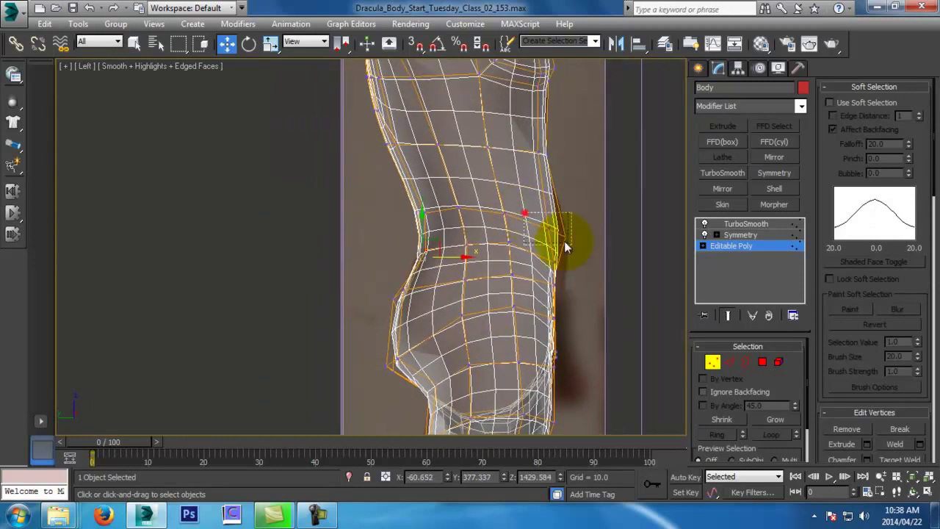
{"action": "left_click", "coordinate": [569, 231]}
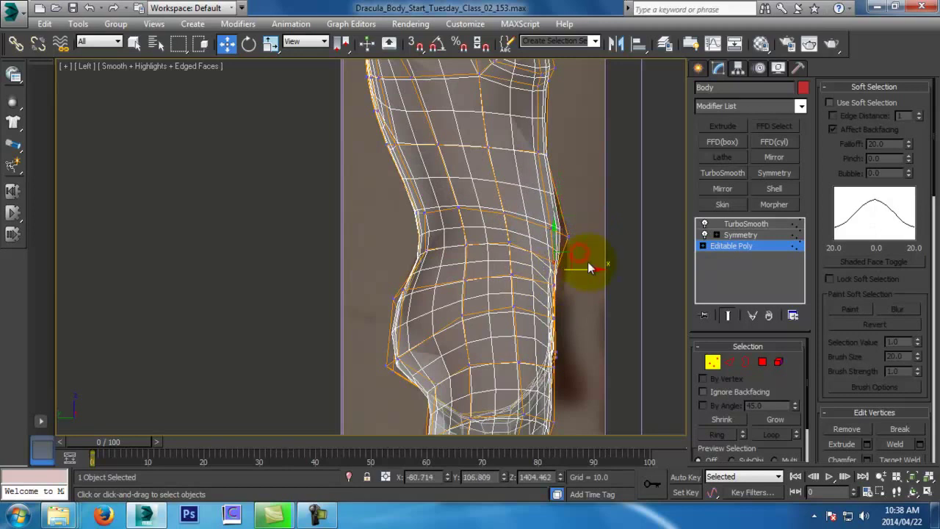
{"action": "left_click_drag", "start_coordinate": [582, 269], "coordinate": [589, 269]}
Reposition the buttock and upper-thigh vertices in the left view, raising the lowest buttock vertex to match the reference profile
{"action": "scroll", "coordinate": [558, 221], "scroll_direction": "down", "scroll_amount": 3}
{"action": "middle_click_drag", "start_coordinate": [555, 367], "coordinate": [554, 254]}
{"action": "scroll", "coordinate": [464, 312], "scroll_direction": "up", "scroll_amount": 4}
{"action": "left_click_drag", "start_coordinate": [404, 281], "coordinate": [513, 325]}
{"action": "middle_click_drag", "start_coordinate": [512, 327], "coordinate": [509, 257]}
{"action": "left_click_drag", "start_coordinate": [425, 319], "coordinate": [508, 398]}
{"action": "left_click_drag", "start_coordinate": [519, 356], "coordinate": [520, 357]}
{"action": "scroll", "coordinate": [521, 351], "scroll_direction": "down", "scroll_amount": 3}
{"action": "middle_click_drag", "start_coordinate": [545, 96], "coordinate": [540, 242]}
{"action": "scroll", "coordinate": [508, 272], "scroll_direction": "up", "scroll_amount": 3}
{"action": "left_click_drag", "start_coordinate": [394, 269], "coordinate": [431, 295]}
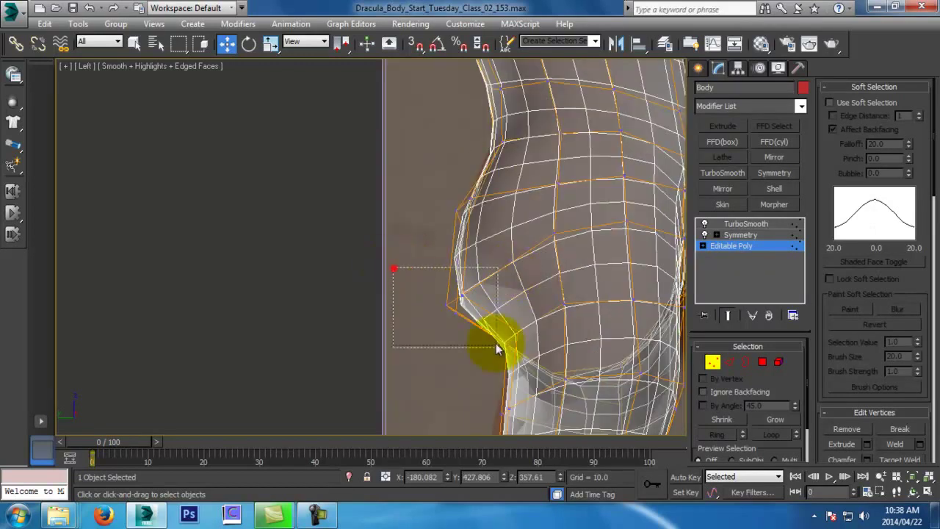
{"action": "left_click_drag", "start_coordinate": [482, 337], "coordinate": [481, 334]}
{"action": "left_click_drag", "start_coordinate": [477, 294], "coordinate": [470, 280]}
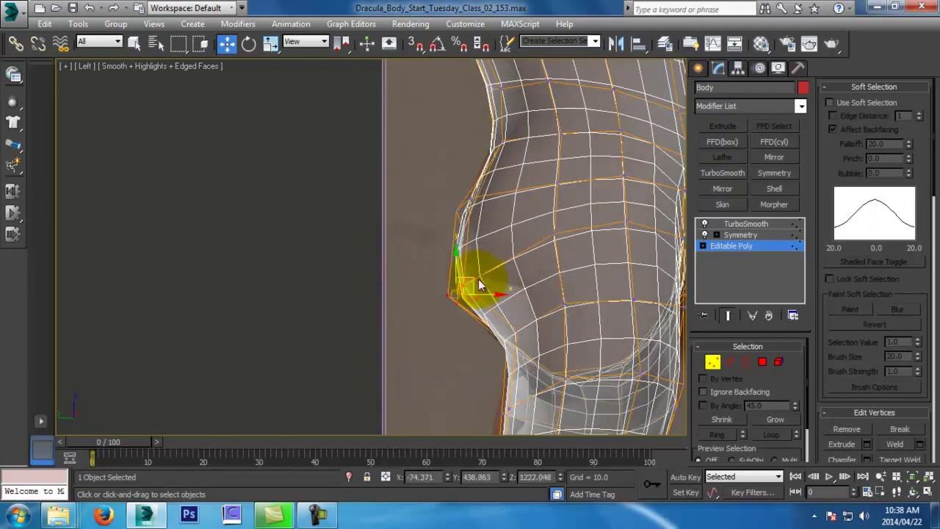
Turn off see-through display and shift the abdomen vertices beside the centre line sideways to even out their edge spacing
{"action": "key", "text": "p"}
{"action": "middle_click_drag", "start_coordinate": [483, 276], "coordinate": [554, 204], "text": "alt"}
{"action": "key", "text": "w"}
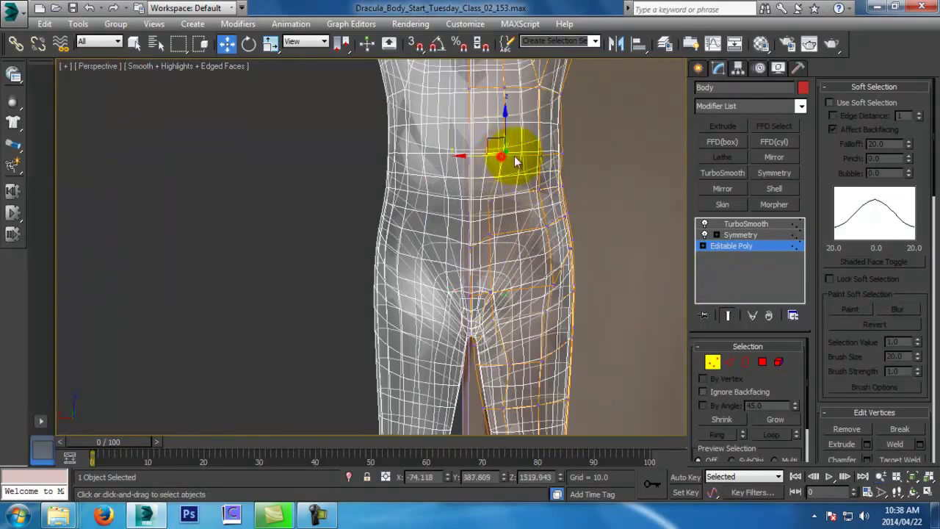
{"action": "left_click_drag", "start_coordinate": [486, 155], "coordinate": [475, 155]}
{"action": "key", "text": "alt+x"}
{"action": "middle_click_drag", "start_coordinate": [513, 154], "coordinate": [518, 220]}
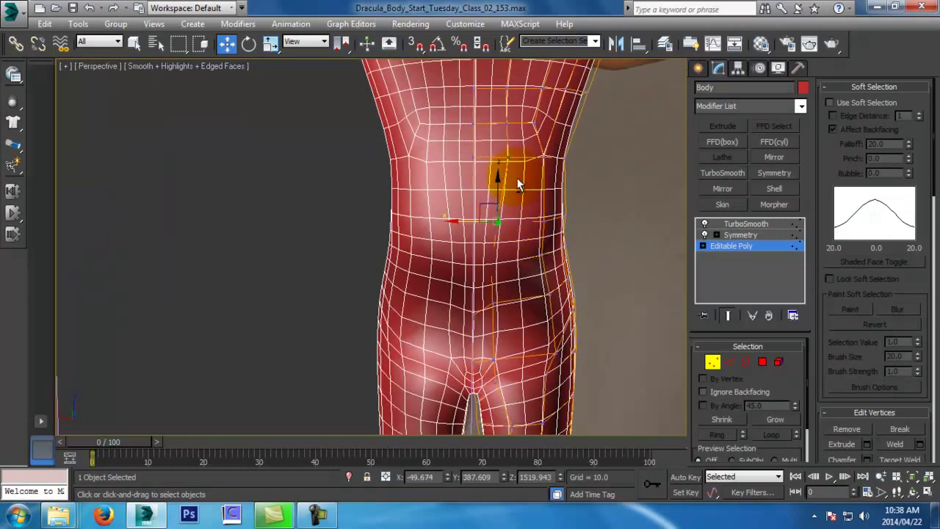
{"action": "middle_click_drag", "start_coordinate": [518, 180], "coordinate": [516, 169], "text": "alt"}
{"action": "left_click", "coordinate": [516, 166]}
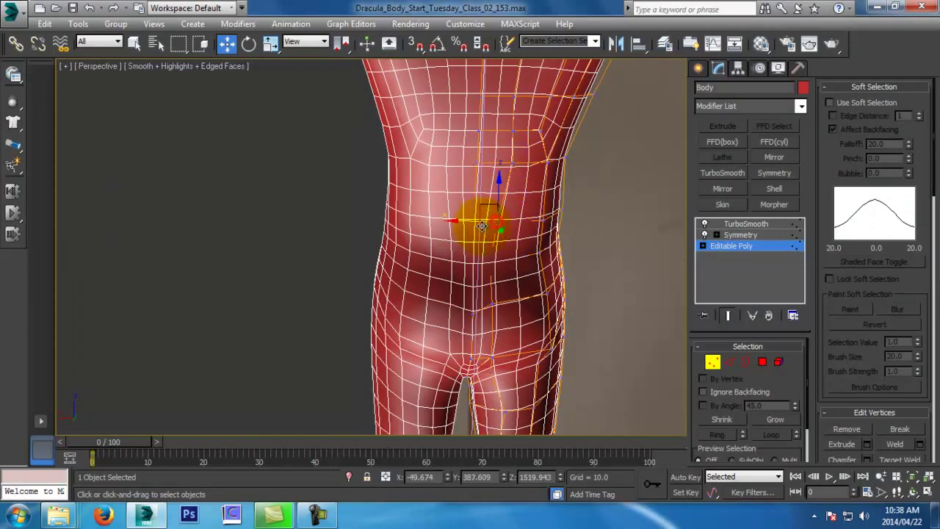
{"action": "left_click", "coordinate": [726, 315]}
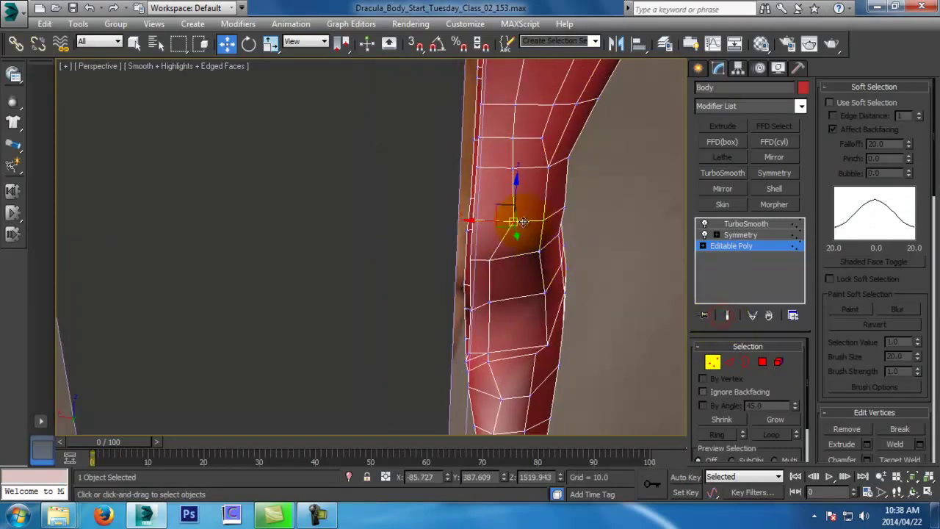
{"action": "left_click_drag", "start_coordinate": [484, 225], "coordinate": [479, 224]}
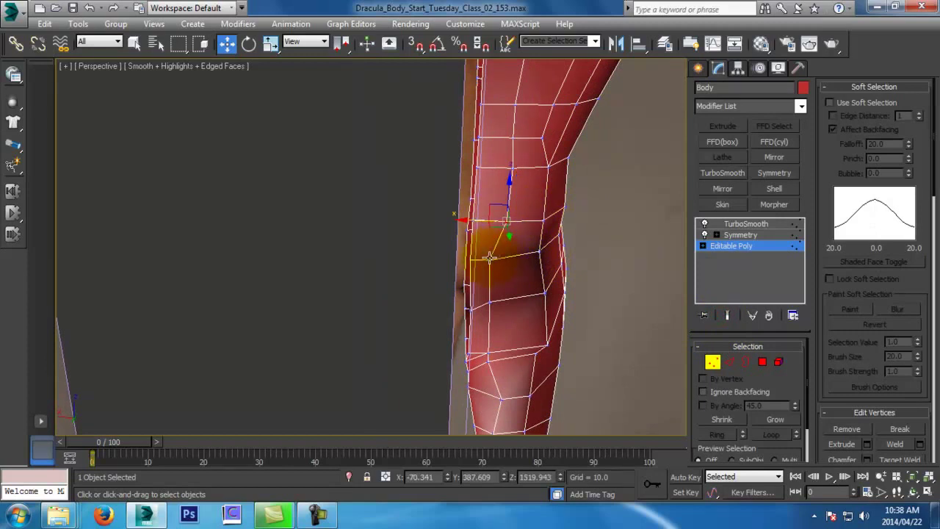
{"action": "left_click_drag", "start_coordinate": [472, 262], "coordinate": [475, 262]}
Turn the smoothed result back on, check the hips, crotch and legs from several angles, and save the file
{"action": "middle_click_drag", "start_coordinate": [475, 266], "coordinate": [506, 279], "text": "alt"}
{"action": "middle_click_drag", "start_coordinate": [516, 412], "coordinate": [395, 401], "text": "alt"}
{"action": "left_click", "coordinate": [727, 317]}
{"action": "left_click_drag", "start_coordinate": [597, 304], "coordinate": [589, 352]}
{"action": "middle_click_drag", "start_coordinate": [589, 353], "coordinate": [573, 407], "text": "alt"}
{"action": "left_click_drag", "start_coordinate": [572, 405], "coordinate": [533, 331]}
{"action": "middle_click_drag", "start_coordinate": [525, 305], "coordinate": [624, 440]}
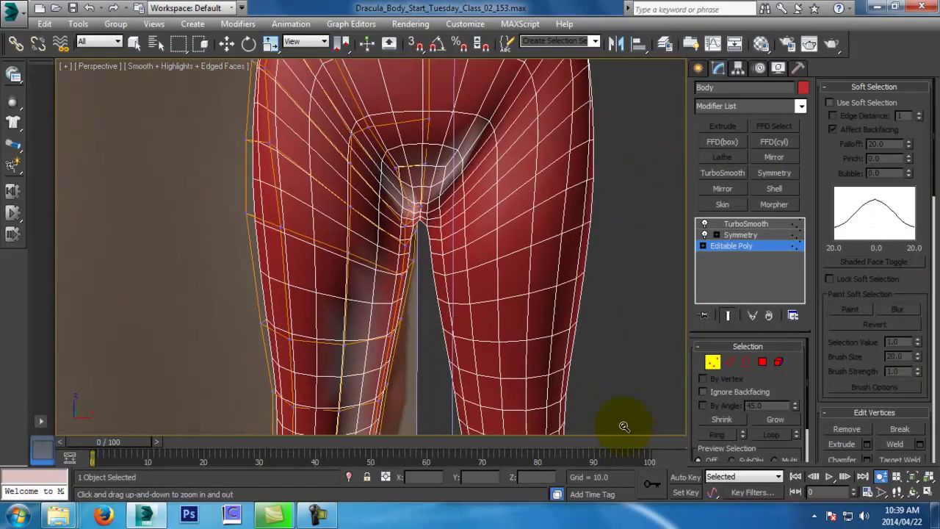
{"action": "middle_click_drag", "start_coordinate": [447, 312], "coordinate": [496, 428]}
{"action": "middle_click_drag", "start_coordinate": [373, 268], "coordinate": [530, 245], "text": "alt"}
{"action": "key", "text": "w"}
{"action": "scroll", "coordinate": [496, 288], "scroll_direction": "down", "scroll_amount": 9}
{"action": "middle_click_drag", "start_coordinate": [497, 285], "coordinate": [518, 290], "text": "alt"}
{"action": "key", "text": "ctrl+s"}
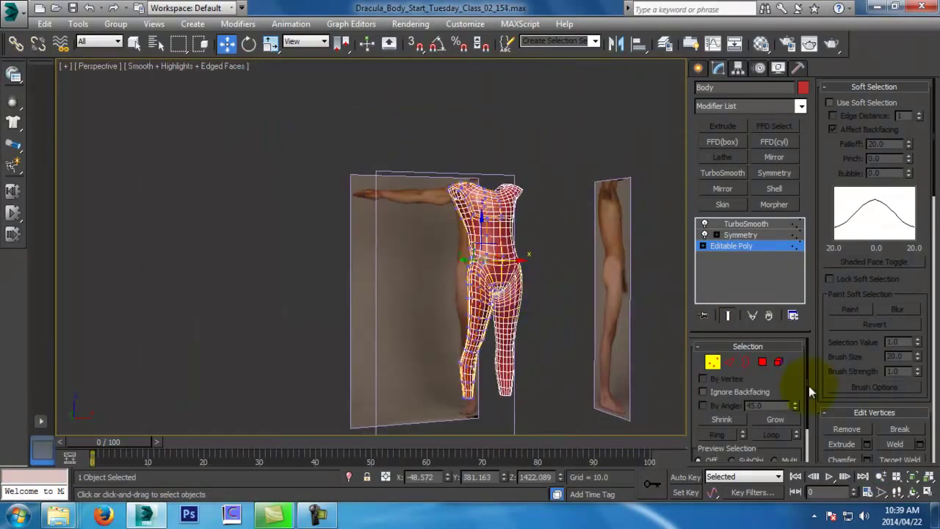
Assign the grey 01 - Default material to the body and show it in the viewport
{"action": "left_click", "coordinate": [578, 323]}
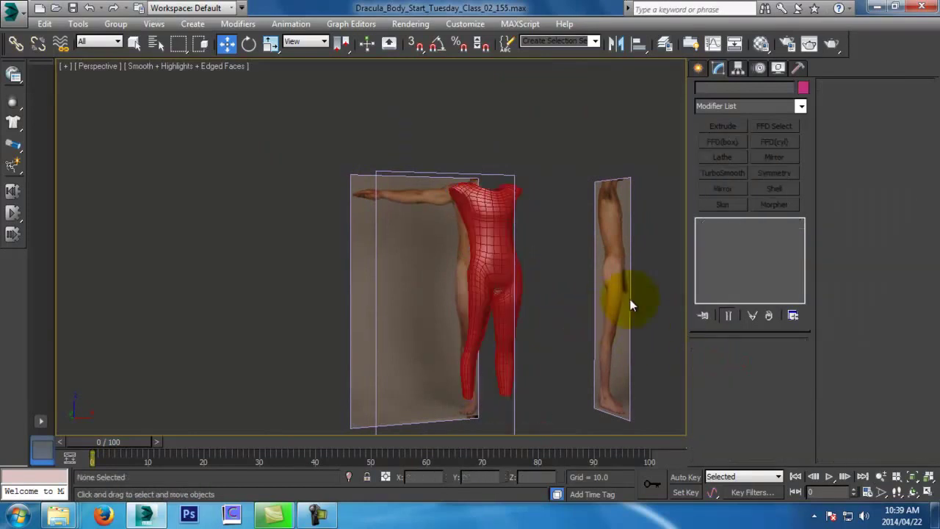
{"action": "key", "text": "l"}
{"action": "middle_click_drag", "start_coordinate": [629, 298], "coordinate": [576, 400]}
{"action": "left_click", "coordinate": [558, 359]}
{"action": "right_click", "coordinate": [555, 356]}
{"action": "right_click", "coordinate": [426, 351]}
{"action": "left_click", "coordinate": [761, 45]}
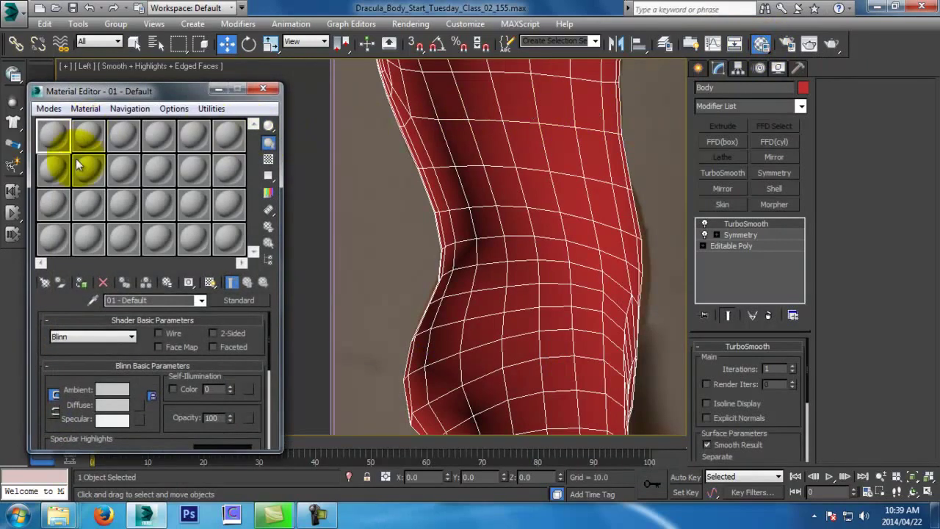
{"action": "left_click", "coordinate": [85, 282]}
{"action": "left_click", "coordinate": [210, 282]}
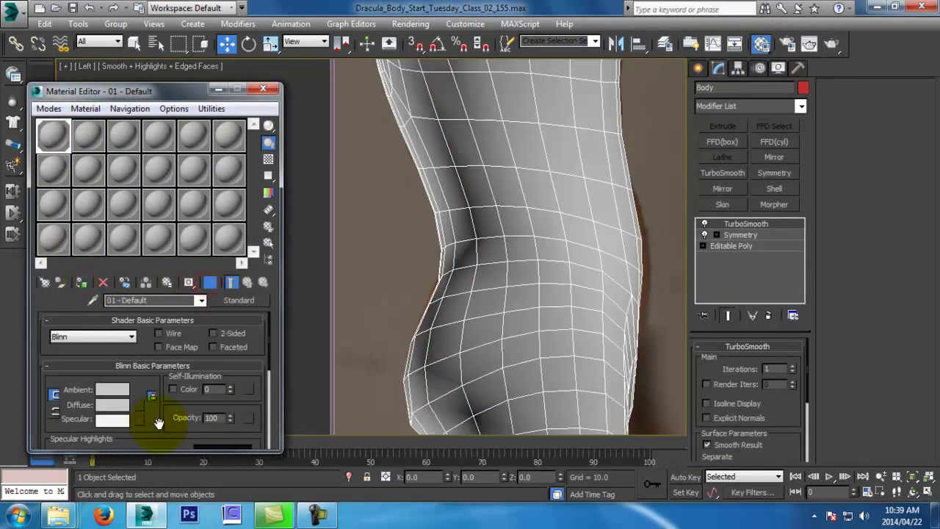
Give the 01 - Default material a shinier specular highlight and close the Material Editor
{"action": "left_click_drag", "start_coordinate": [158, 423], "coordinate": [132, 394]}
{"action": "left_click_drag", "start_coordinate": [137, 342], "coordinate": [186, 408]}
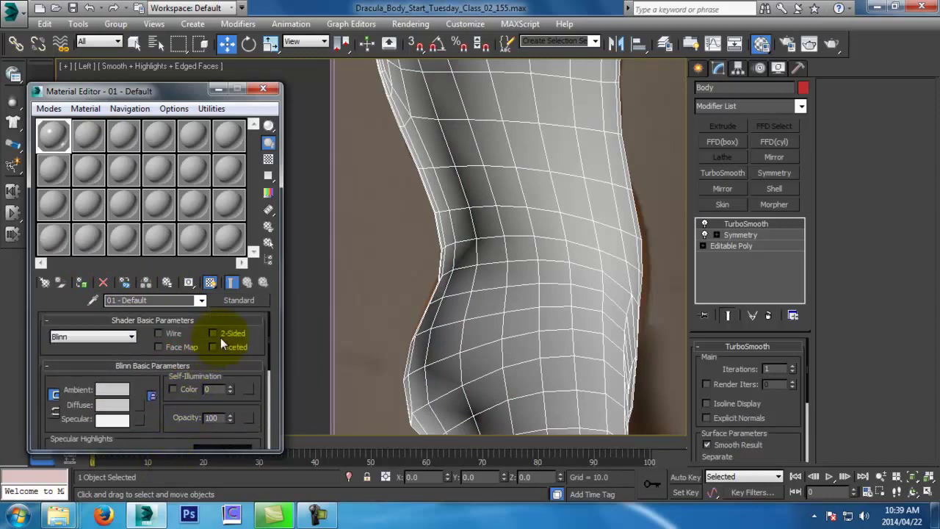
{"action": "left_click", "coordinate": [263, 89]}
Hide the body mesh in the left view so that only the reference images remain
{"action": "scroll", "coordinate": [310, 199], "scroll_direction": "down", "scroll_amount": 4}
{"action": "right_click", "coordinate": [459, 218]}
{"action": "left_click", "coordinate": [494, 180]}
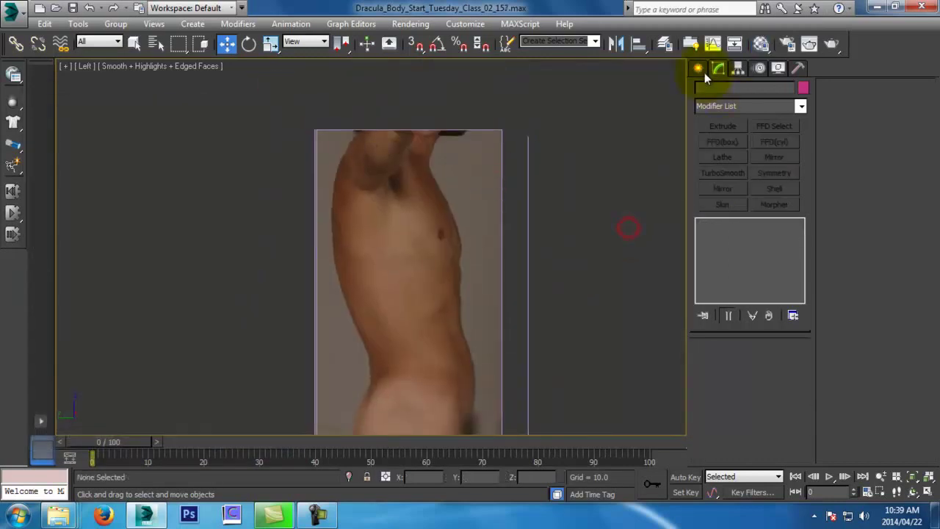
Draw an eight-sided cylinder about 90 units in radius over the shoulder in the left view and rotate it so flat facets face up and down
{"action": "left_click", "coordinate": [698, 68]}
{"action": "left_click", "coordinate": [728, 184]}
{"action": "left_click_drag", "start_coordinate": [389, 179], "coordinate": [414, 199]}
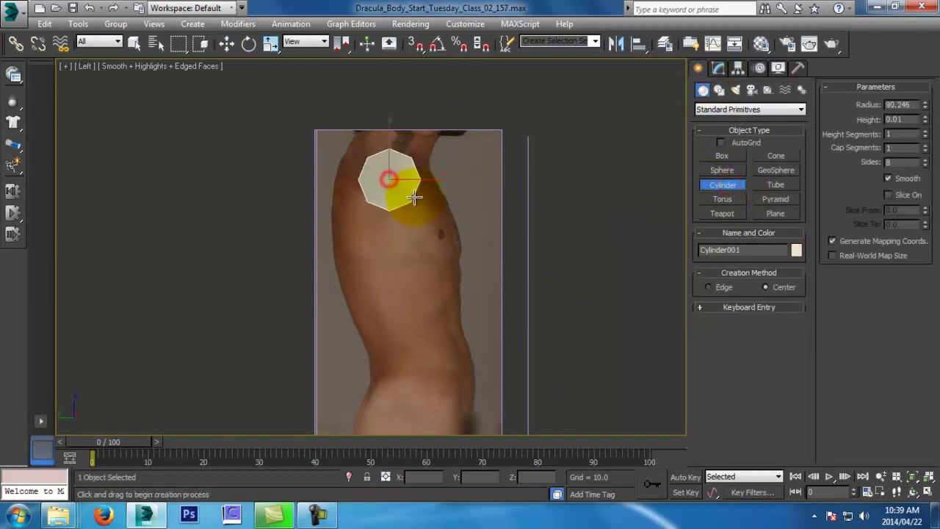
{"action": "scroll", "coordinate": [411, 133], "scroll_direction": "up", "scroll_amount": 4}
{"action": "key", "text": "e"}
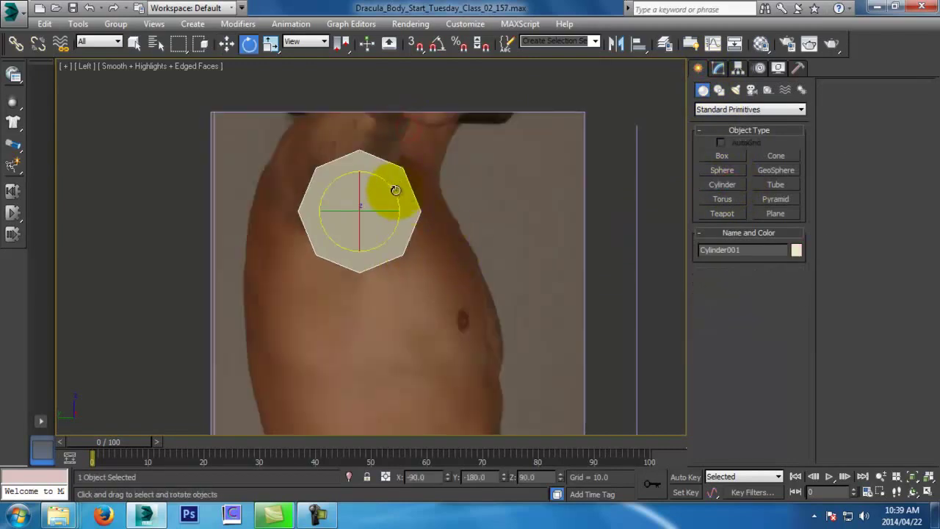
{"action": "left_click_drag", "start_coordinate": [385, 188], "coordinate": [400, 207]}
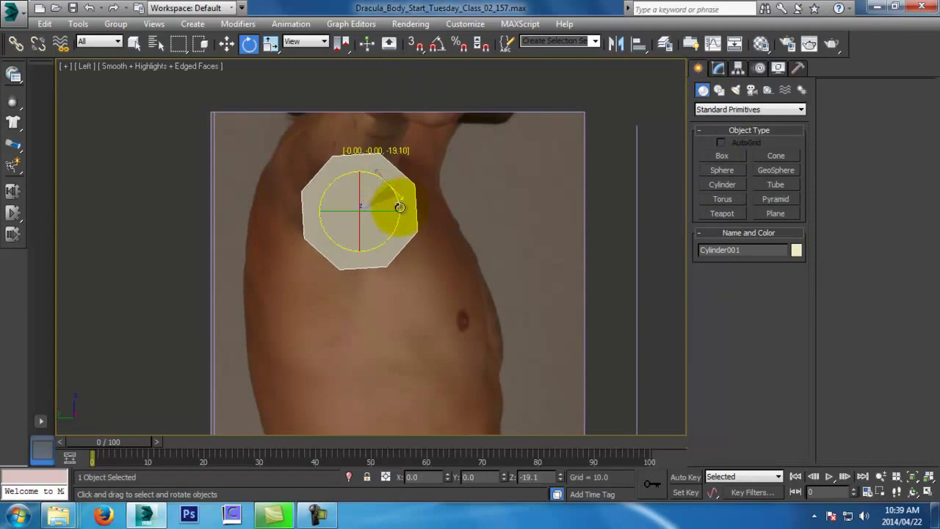
Move the cylinder sideways from the chest onto the upper arm near the elbow in the front view
{"action": "key", "text": "f"}
{"action": "scroll", "coordinate": [391, 250], "scroll_direction": "down", "scroll_amount": 5}
{"action": "middle_click_drag", "start_coordinate": [398, 207], "coordinate": [394, 281]}
{"action": "scroll", "coordinate": [394, 283], "scroll_direction": "up", "scroll_amount": 5}
{"action": "key", "text": "w"}
{"action": "middle_click_drag", "start_coordinate": [443, 139], "coordinate": [465, 276]}
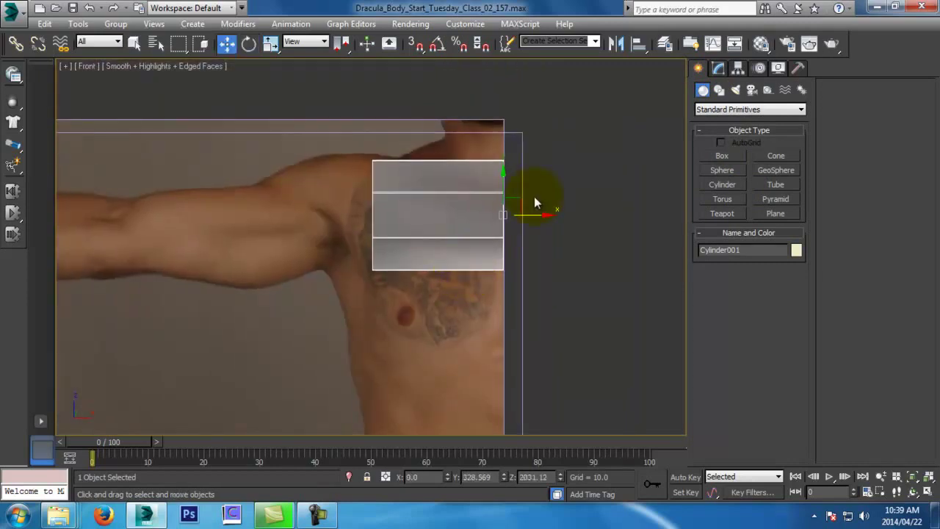
{"action": "left_click_drag", "start_coordinate": [528, 214], "coordinate": [280, 228]}
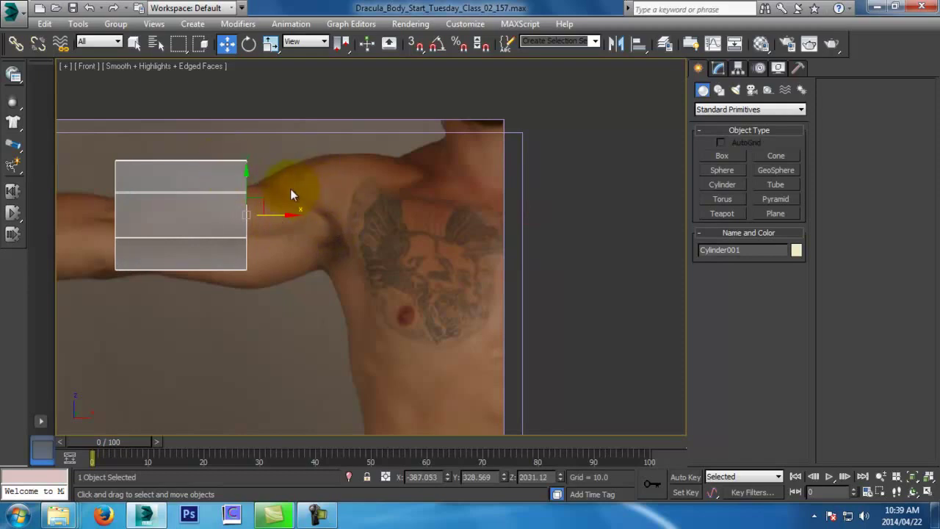
{"action": "middle_click_drag", "start_coordinate": [307, 200], "coordinate": [441, 270]}
{"action": "left_click_drag", "start_coordinate": [421, 262], "coordinate": [387, 297]}
Scale the cylinder uniformly to about 94 percent to fit the arm's thickness in the front view
{"action": "key", "text": "r"}
{"action": "left_click", "coordinate": [297, 24]}
{"action": "left_click", "coordinate": [294, 23]}
{"action": "left_click", "coordinate": [314, 42]}
{"action": "left_click", "coordinate": [318, 55]}
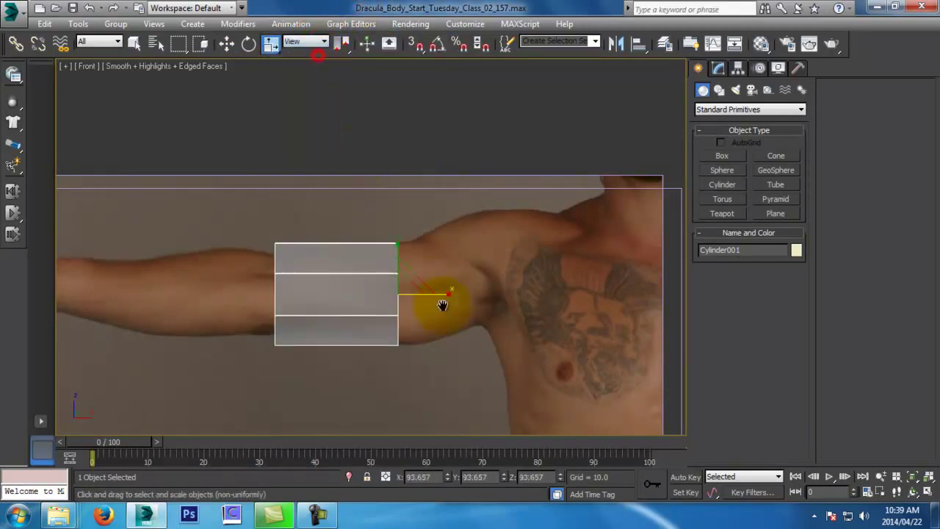
{"action": "scroll", "coordinate": [433, 290], "scroll_direction": "down", "scroll_amount": 1}
{"action": "key", "text": "t"}
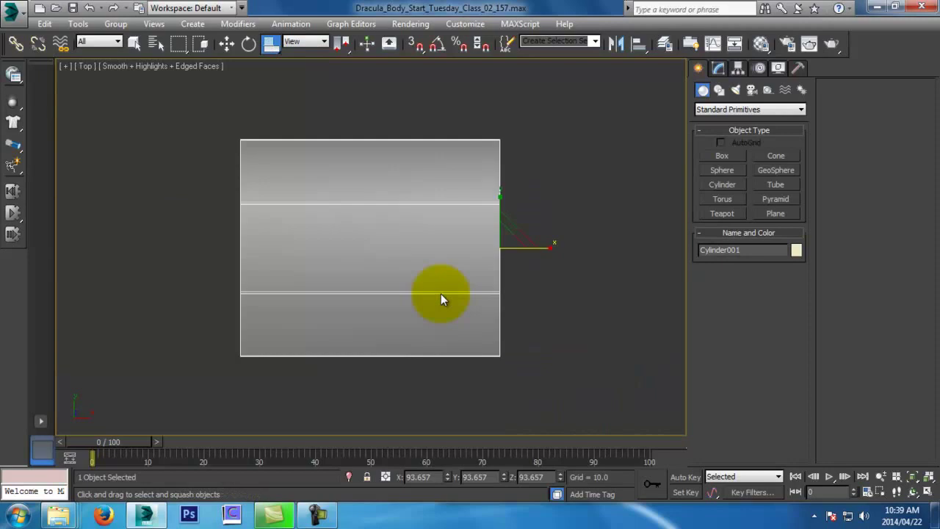
{"action": "key", "text": "f"}
{"action": "middle_click_drag", "start_coordinate": [442, 294], "coordinate": [459, 300]}
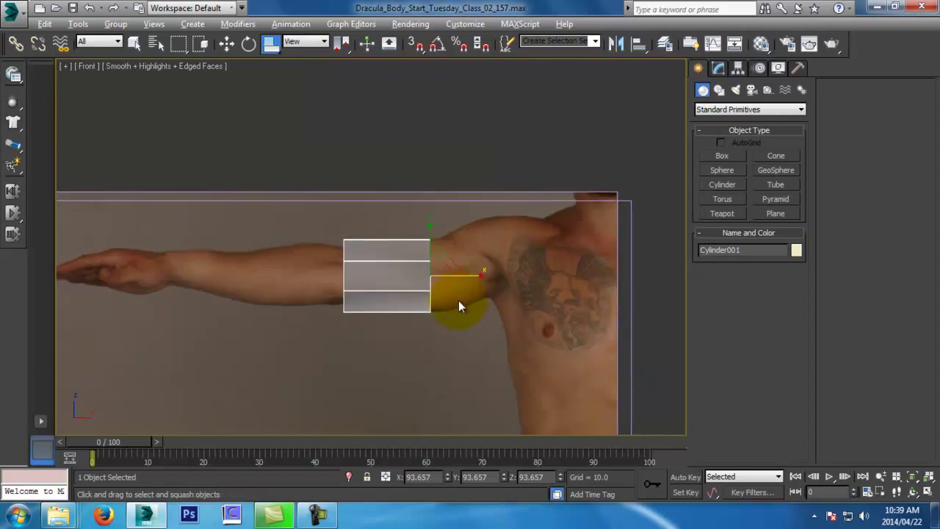
{"action": "scroll", "coordinate": [458, 300], "scroll_direction": "up", "scroll_amount": 3}
{"action": "key", "text": "w"}
Convert the cylinder to an Editable Poly and delete both end-cap polygons
{"action": "right_click", "coordinate": [441, 248]}
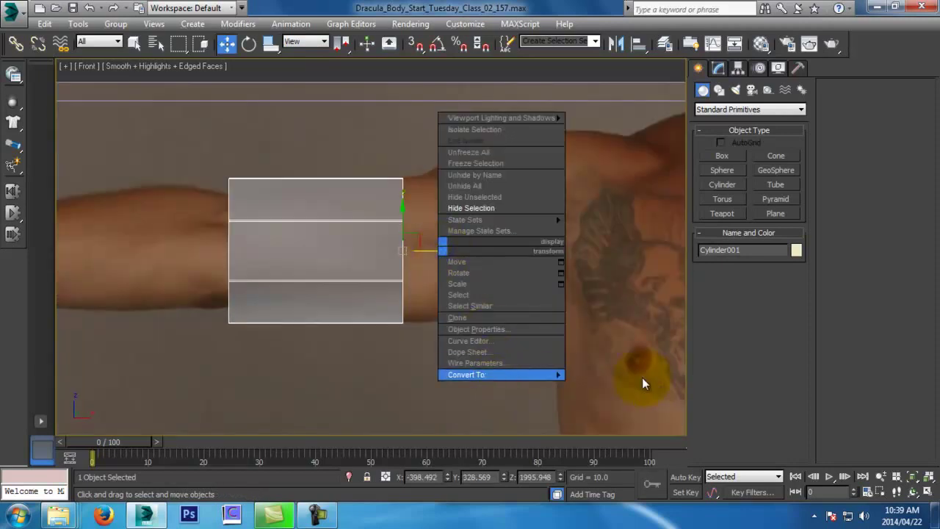
{"action": "mouse_move", "coordinate": [572, 380]}
{"action": "left_click", "coordinate": [629, 384]}
{"action": "left_click", "coordinate": [762, 361]}
{"action": "middle_click_drag", "start_coordinate": [408, 286], "coordinate": [235, 327]}
{"action": "key", "text": "p"}
{"action": "left_click", "coordinate": [380, 273]}
{"action": "left_click", "coordinate": [208, 332], "text": "ctrl"}
{"action": "key", "text": "Delete"}
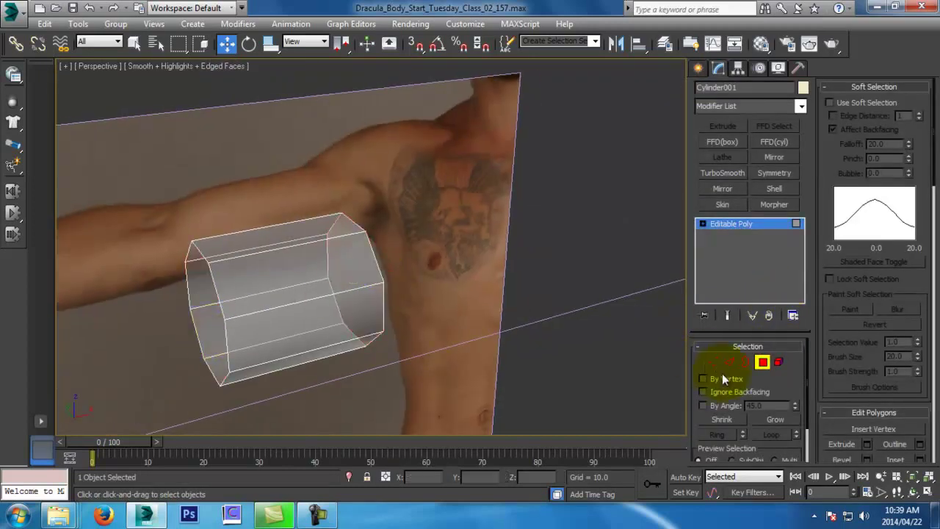
Move the cylinder's elbow-end vertices inward along the arm and its shoulder-end vertices slightly toward the shoulder in the front view
{"action": "left_click", "coordinate": [761, 367]}
{"action": "key", "text": "f"}
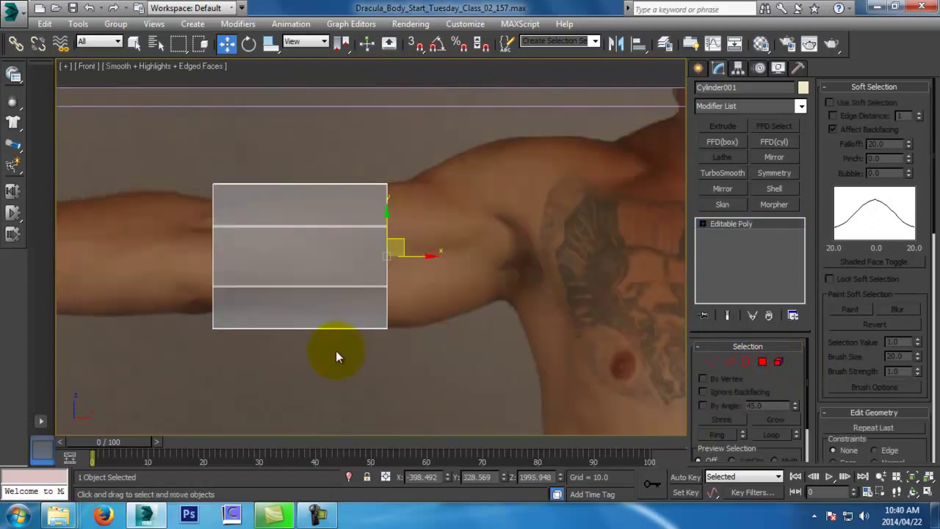
{"action": "left_click", "coordinate": [713, 361]}
{"action": "left_click_drag", "start_coordinate": [135, 126], "coordinate": [246, 327]}
{"action": "left_click_drag", "start_coordinate": [262, 291], "coordinate": [255, 272]}
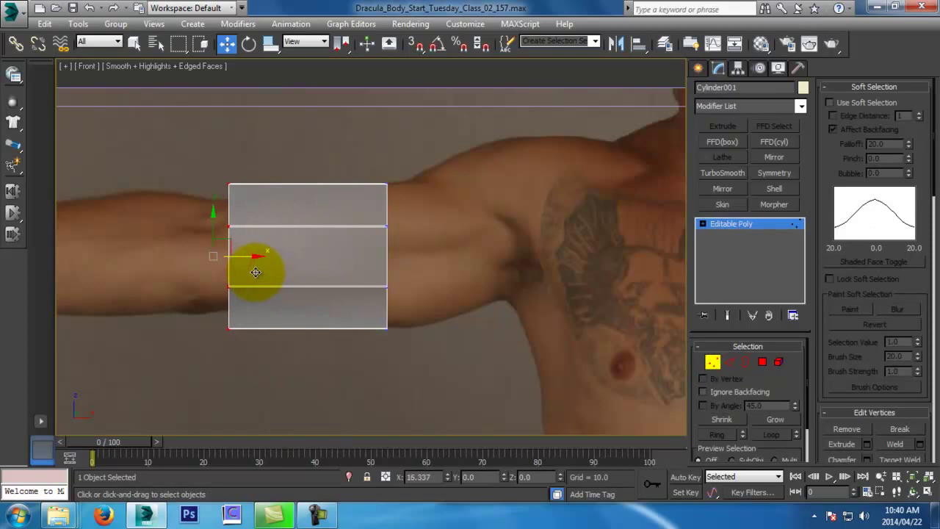
{"action": "middle_click_drag", "start_coordinate": [235, 277], "coordinate": [231, 285]}
{"action": "middle_click_drag", "start_coordinate": [377, 269], "coordinate": [378, 261]}
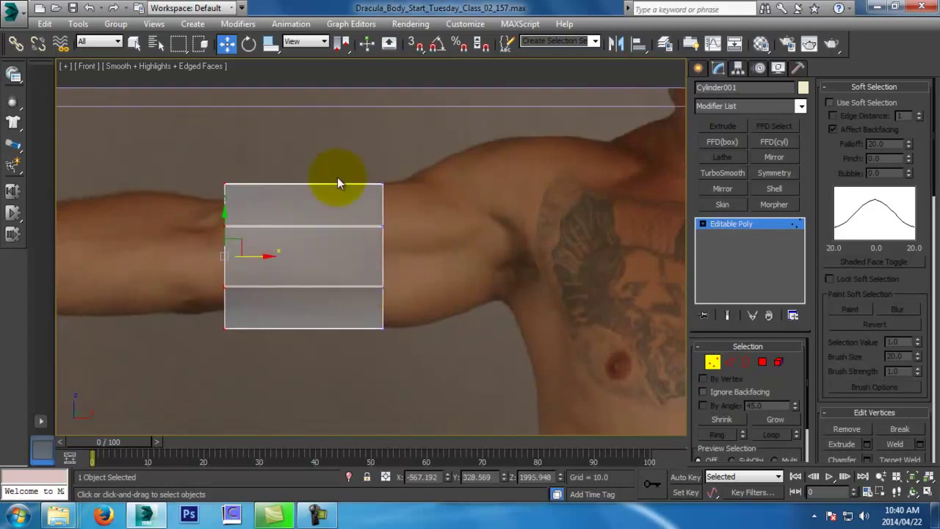
{"action": "mouse_move", "coordinate": [419, 257]}
{"action": "left_mouse_down"}
{"action": "mouse_move", "coordinate": [516, 265]}
{"action": "mouse_move", "coordinate": [475, 253]}
{"action": "mouse_move", "coordinate": [424, 256]}
{"action": "left_mouse_up"}
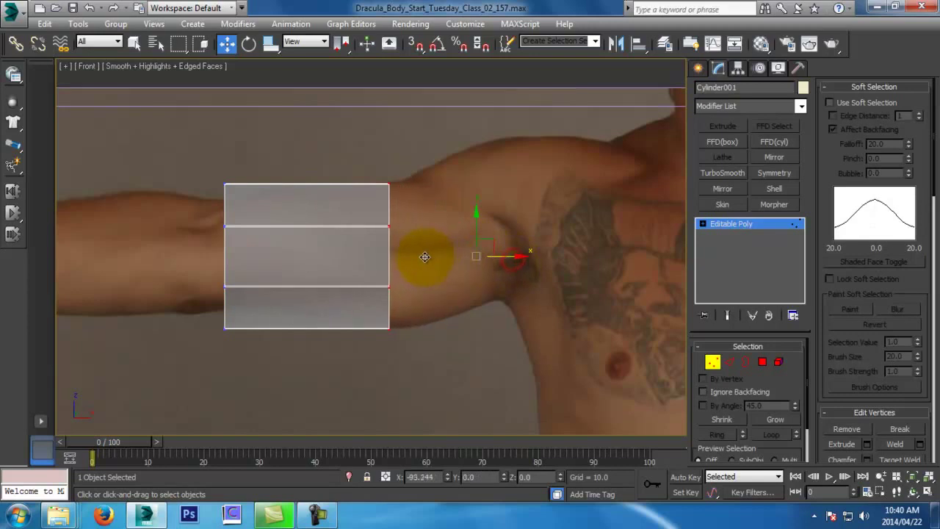
{"action": "middle_click_drag", "start_coordinate": [461, 250], "coordinate": [671, 282]}
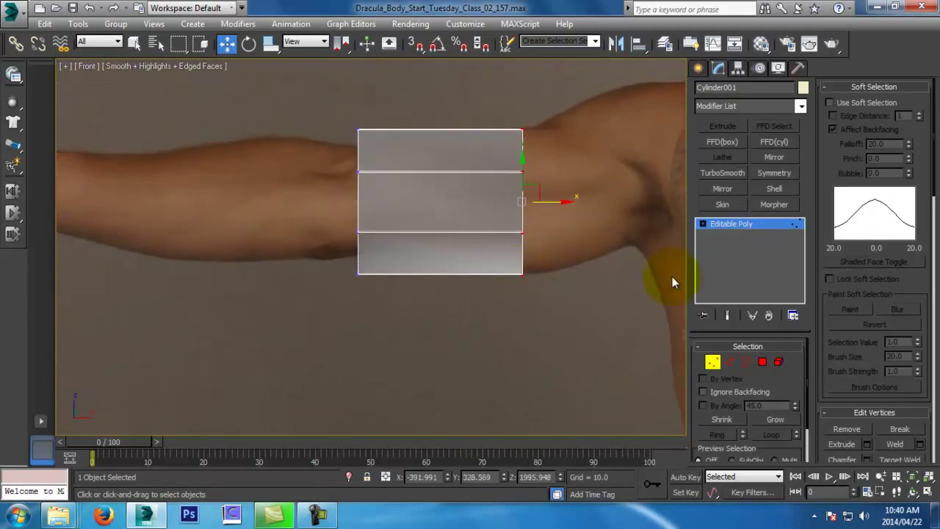
Add a TurboSmooth modifier to the arm cylinder with Isoline Display and increased iterations, and return to the Editable Poly level
{"action": "left_click", "coordinate": [722, 174]}
{"action": "middle_click_drag", "start_coordinate": [602, 309], "coordinate": [616, 343]}
{"action": "left_click", "coordinate": [732, 314]}
{"action": "left_click", "coordinate": [726, 403]}
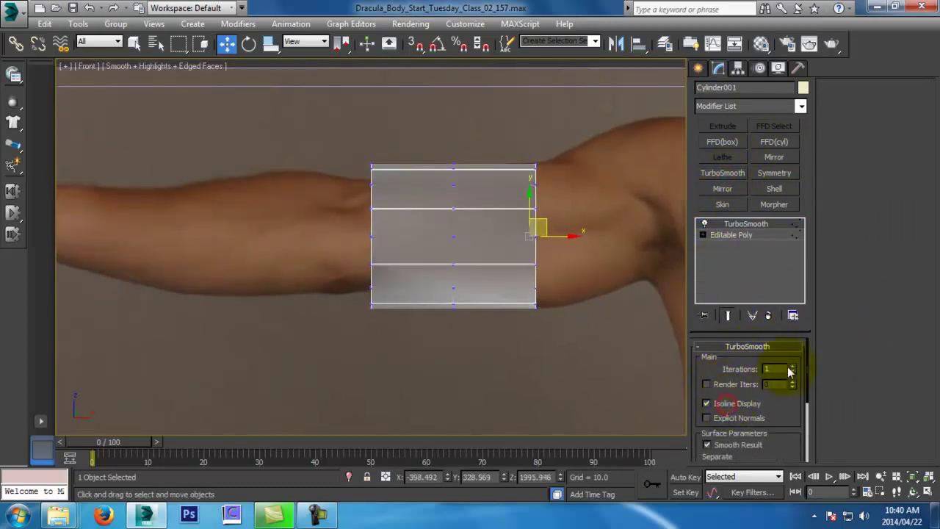
{"action": "left_click", "coordinate": [792, 367]}
{"action": "left_click", "coordinate": [742, 236]}
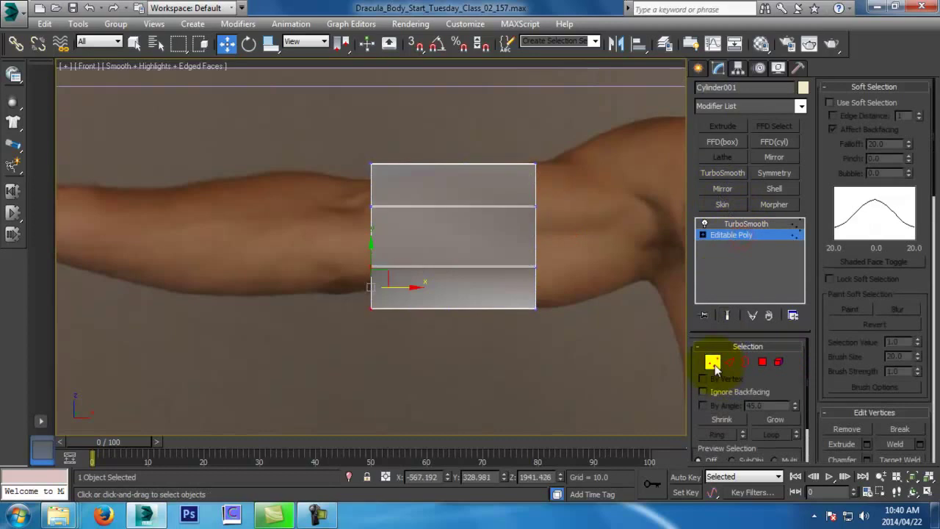
Show the smoothed result, raise the lower elbow-end vertices and slightly lower the upper ones to fit the elbow in the front view
{"action": "middle_click_drag", "start_coordinate": [667, 312], "coordinate": [799, 352]}
{"action": "left_click", "coordinate": [727, 316]}
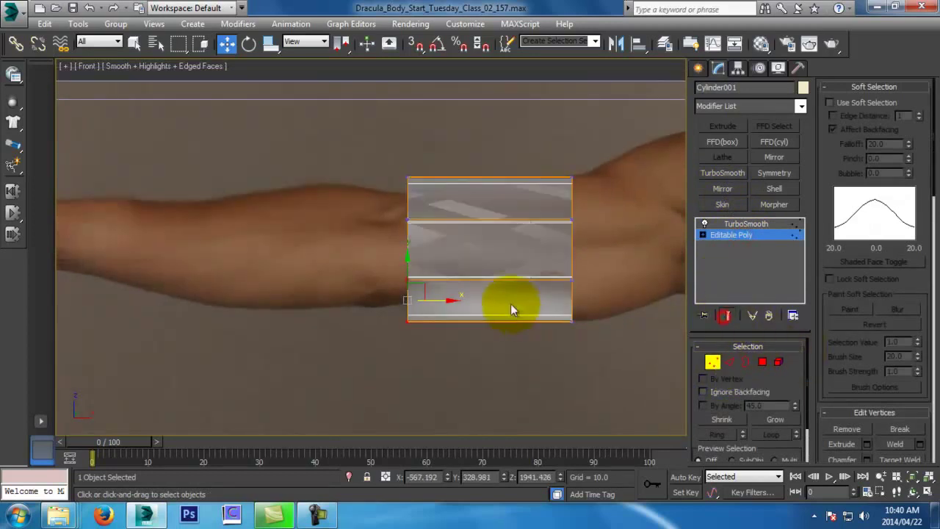
{"action": "left_click_drag", "start_coordinate": [410, 278], "coordinate": [410, 247]}
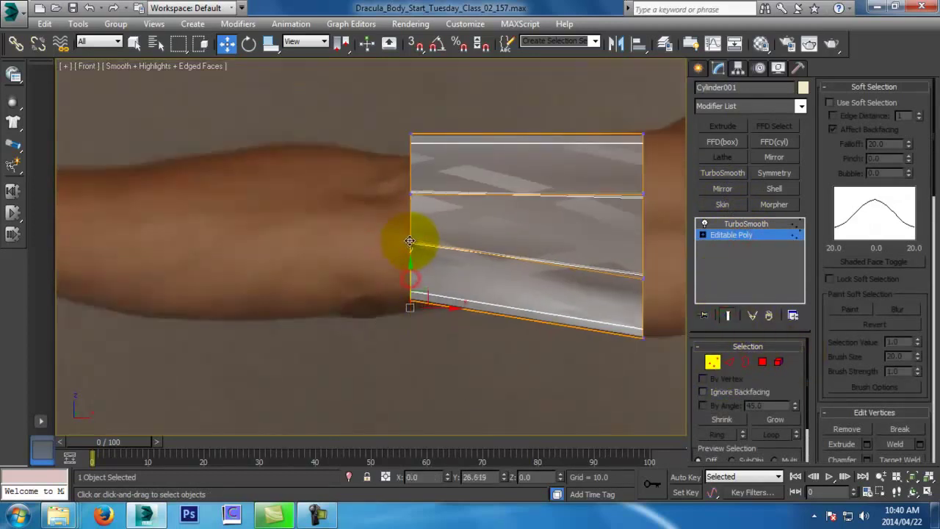
{"action": "left_click_drag", "start_coordinate": [452, 187], "coordinate": [459, 210]}
{"action": "left_click_drag", "start_coordinate": [410, 136], "coordinate": [410, 148]}
{"action": "left_click_drag", "start_coordinate": [386, 125], "coordinate": [420, 136]}
Extend the arm's elbow-end border along the forearm to its thickest part and scale it up uniformly to the reference
{"action": "key", "text": "t"}
{"action": "scroll", "coordinate": [477, 263], "scroll_direction": "up", "scroll_amount": 5}
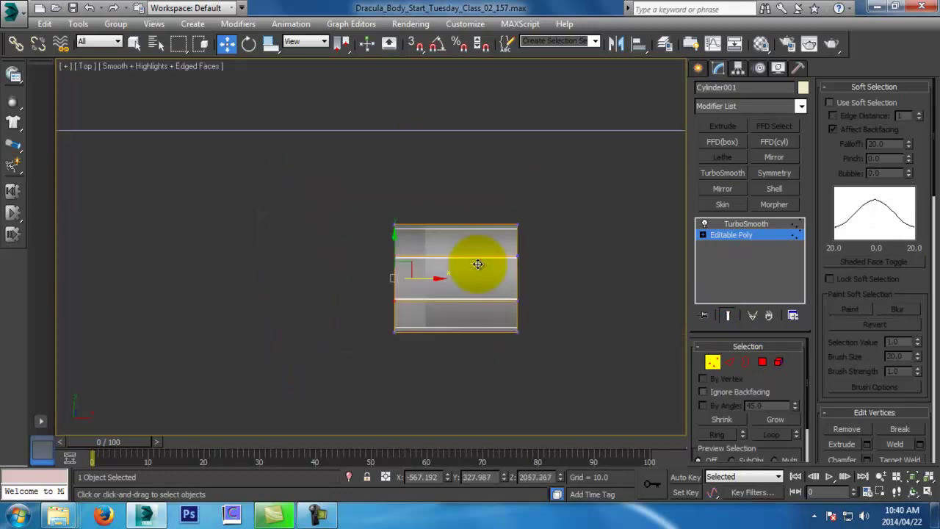
{"action": "key", "text": "l"}
{"action": "key", "text": "f"}
{"action": "scroll", "coordinate": [373, 262], "scroll_direction": "down", "scroll_amount": 2}
{"action": "middle_click_drag", "start_coordinate": [397, 269], "coordinate": [528, 307]}
{"action": "left_click", "coordinate": [743, 364]}
{"action": "left_click", "coordinate": [509, 292]}
{"action": "scroll", "coordinate": [513, 287], "scroll_direction": "up", "scroll_amount": 4}
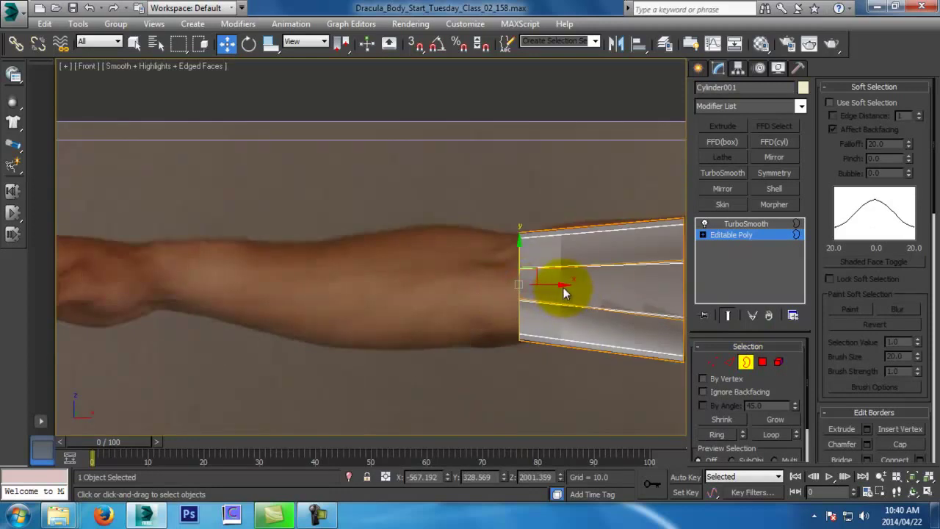
{"action": "left_click_drag", "start_coordinate": [555, 287], "coordinate": [465, 328], "text": "shift"}
{"action": "key", "text": "r"}
{"action": "key", "text": "ctrl+z"}
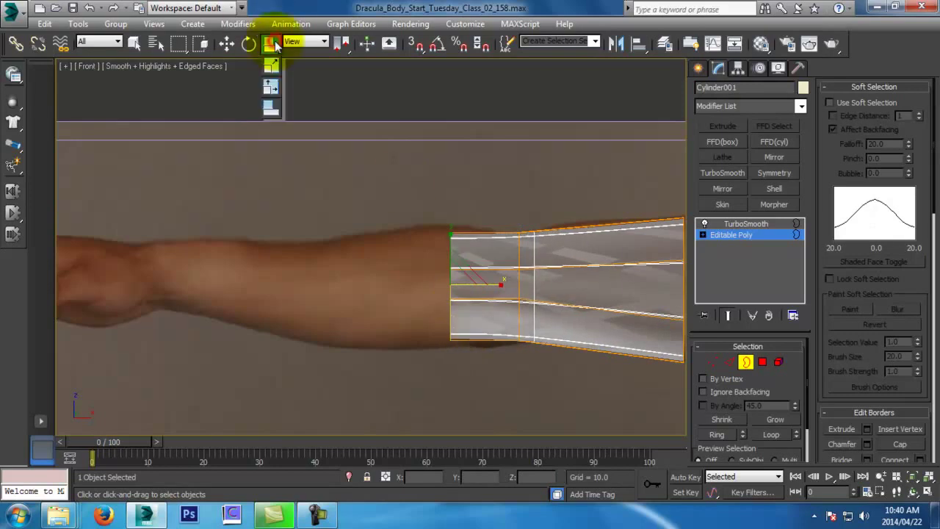
{"action": "left_click_drag", "start_coordinate": [276, 66], "coordinate": [274, 67]}
Extend the forearm border to the wrist and scale it down to the wrist's thickness, checking it in the top view
{"action": "middle_click_drag", "start_coordinate": [441, 284], "coordinate": [515, 275]}
{"action": "key", "text": "w"}
{"action": "left_click_drag", "start_coordinate": [514, 276], "coordinate": [188, 236], "text": "shift"}
{"action": "key", "text": "r"}
{"action": "key", "text": "w"}
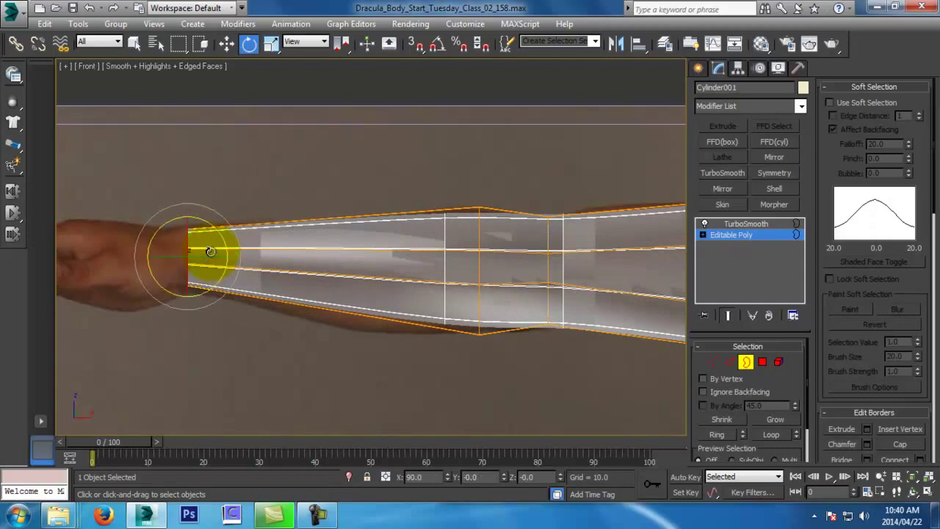
{"action": "middle_click_drag", "start_coordinate": [205, 256], "coordinate": [282, 257]}
{"action": "middle_click_drag", "start_coordinate": [299, 289], "coordinate": [365, 272]}
{"action": "middle_click_drag", "start_coordinate": [502, 316], "coordinate": [562, 377]}
{"action": "key", "text": "t"}
{"action": "scroll", "coordinate": [575, 386], "scroll_direction": "down", "scroll_amount": 2}
{"action": "scroll", "coordinate": [466, 371], "scroll_direction": "up", "scroll_amount": 4}
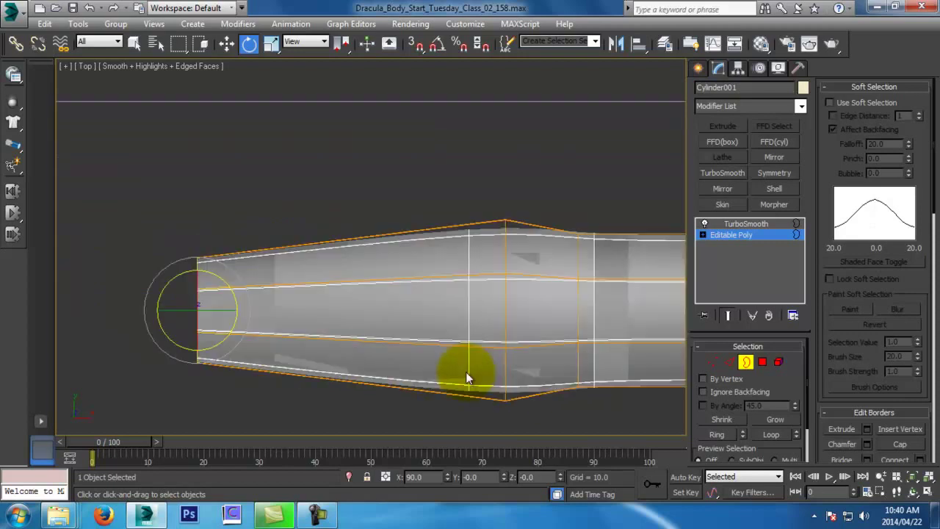
{"action": "key", "text": "f"}
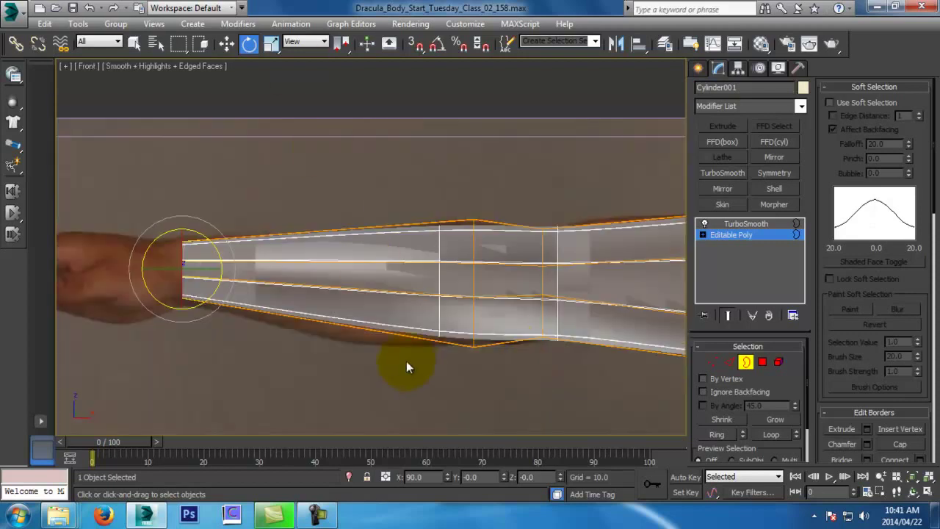
Connect the forearm's lengthwise edges with a new edge loop midway between the wrist and the widest part
{"action": "left_click", "coordinate": [729, 316]}
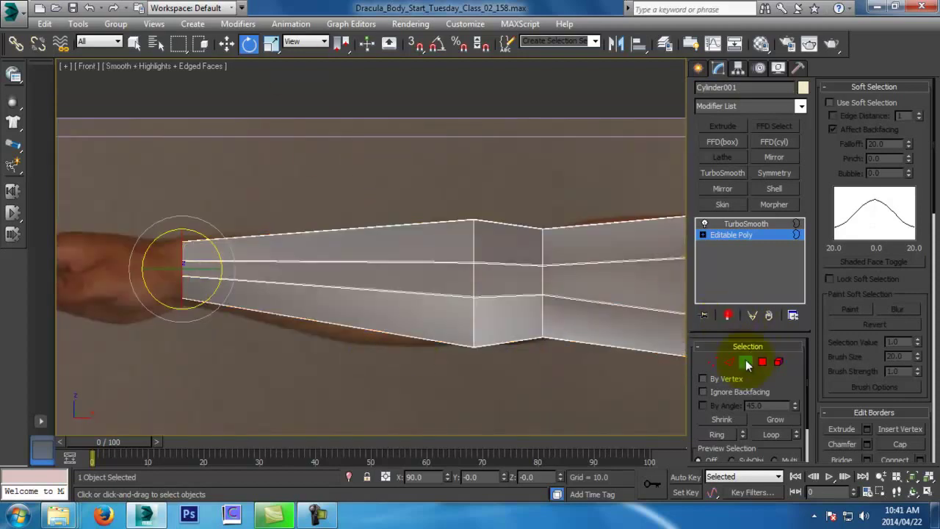
{"action": "left_click", "coordinate": [729, 361]}
{"action": "middle_click_drag", "start_coordinate": [360, 294], "coordinate": [296, 373]}
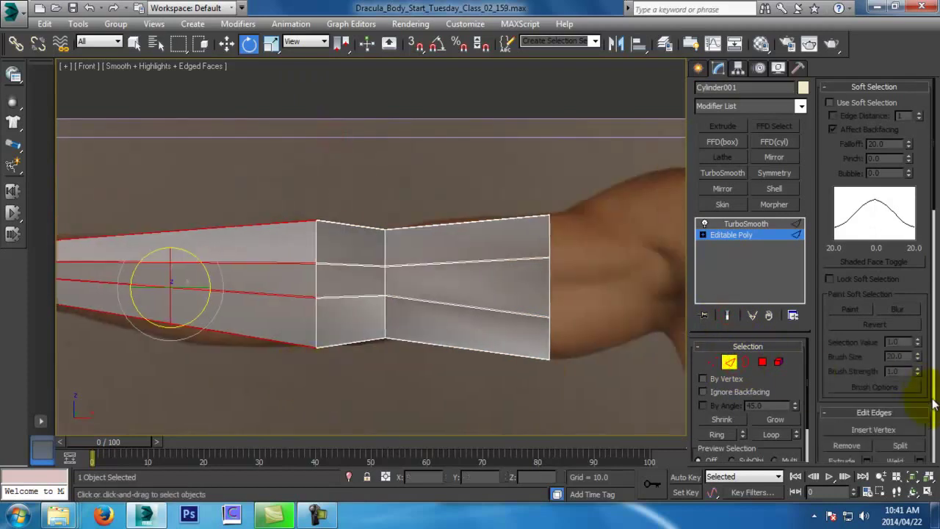
{"action": "right_click", "coordinate": [330, 258]}
{"action": "left_click", "coordinate": [302, 307]}
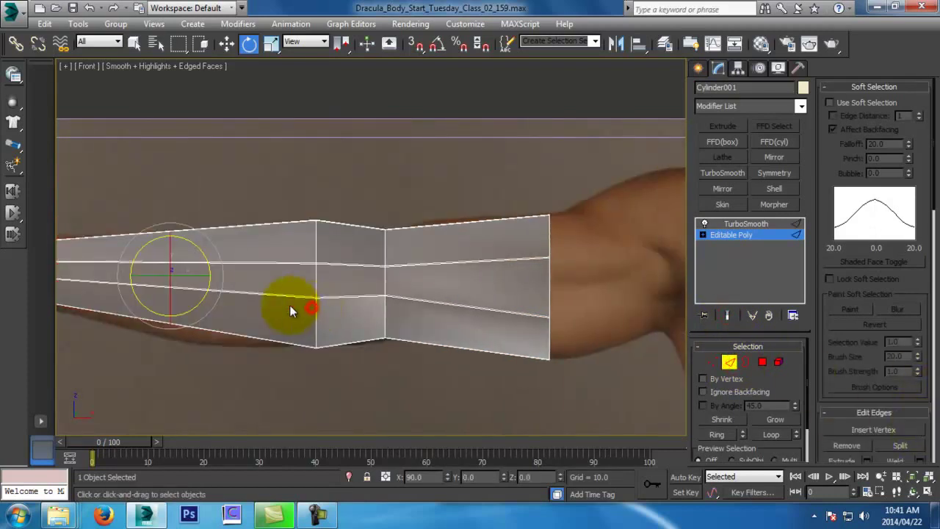
{"action": "middle_click_drag", "start_coordinate": [291, 305], "coordinate": [496, 311]}
{"action": "left_click", "coordinate": [725, 316]}
Move the lower vertices of the new forearm loop down to follow the arm's underside in the front view
{"action": "key", "text": "w"}
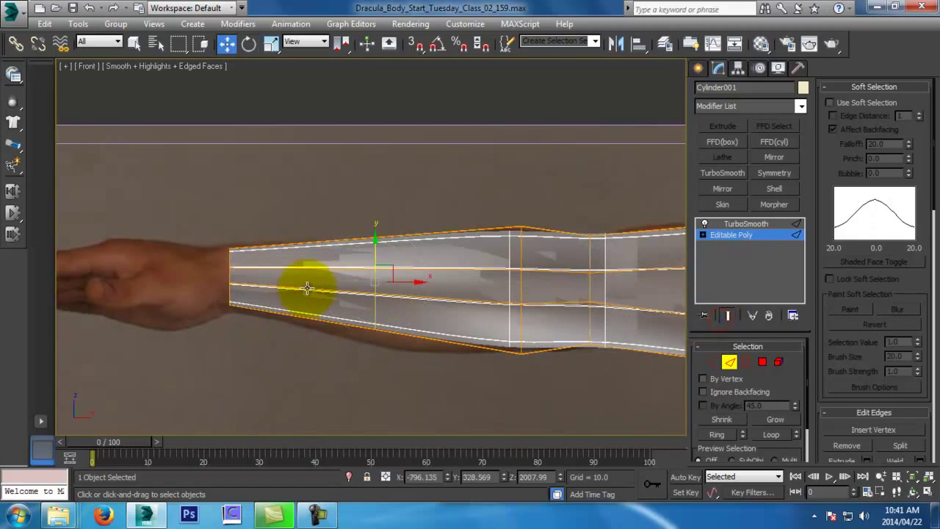
{"action": "left_click_drag", "start_coordinate": [304, 289], "coordinate": [469, 393]}
{"action": "right_click", "coordinate": [469, 393]}
{"action": "left_click", "coordinate": [712, 361]}
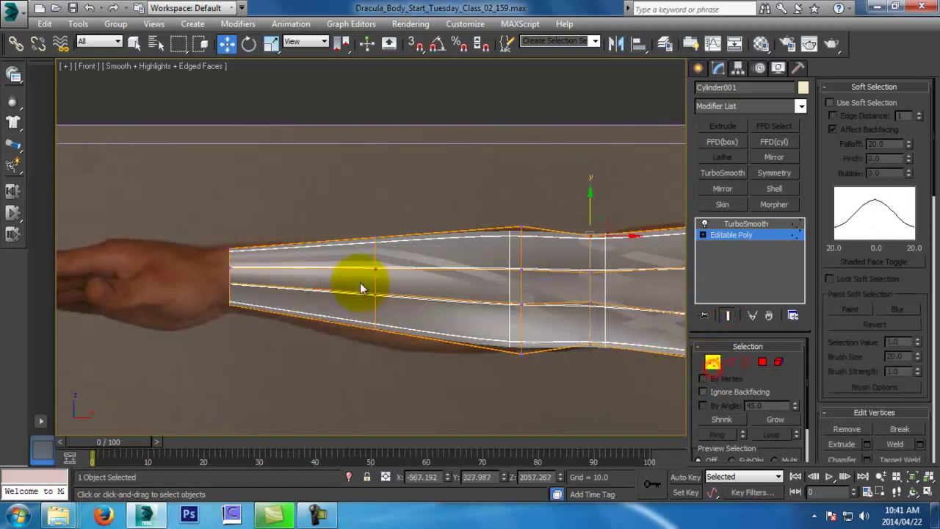
{"action": "left_click", "coordinate": [371, 291]}
{"action": "left_click_drag", "start_coordinate": [372, 283], "coordinate": [374, 305]}
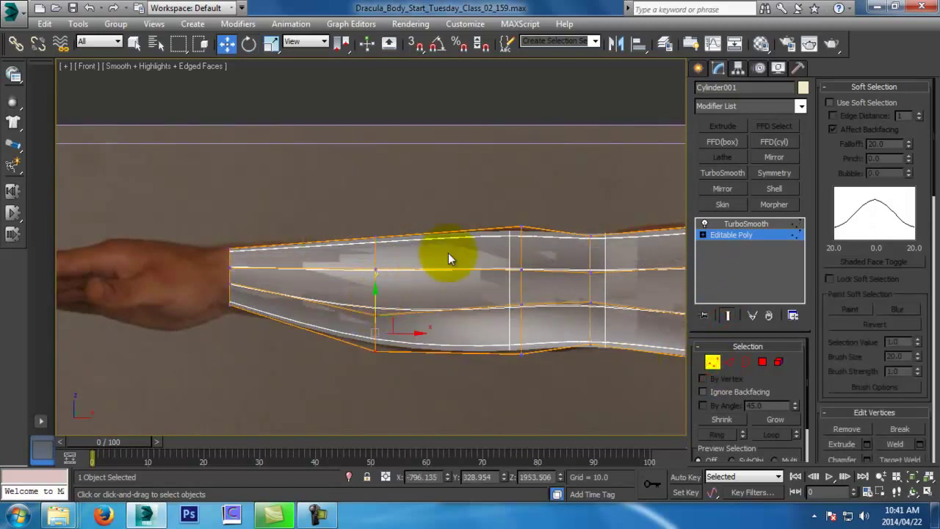
Fine-tune the upper vertices of the forearm loops in the front view to match the arm's top contour
{"action": "middle_click_drag", "start_coordinate": [445, 256], "coordinate": [426, 254]}
{"action": "left_click_drag", "start_coordinate": [539, 287], "coordinate": [540, 287]}
{"action": "left_click_drag", "start_coordinate": [502, 210], "coordinate": [502, 207]}
{"action": "left_click_drag", "start_coordinate": [320, 210], "coordinate": [392, 274]}
{"action": "left_click_drag", "start_coordinate": [354, 215], "coordinate": [353, 216]}
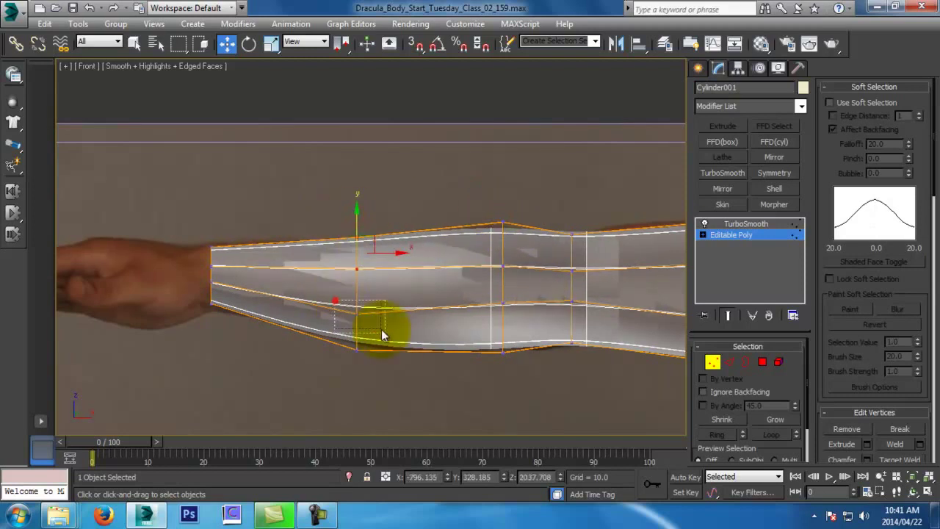
{"action": "left_click_drag", "start_coordinate": [356, 278], "coordinate": [357, 273]}
Inspect the arm in perspective and move the elbow loop's rear vertices outward by about 13.7 units in the top view
{"action": "middle_click_drag", "start_coordinate": [457, 288], "coordinate": [404, 256]}
{"action": "key", "text": "p"}
{"action": "scroll", "coordinate": [427, 294], "scroll_direction": "up", "scroll_amount": 2}
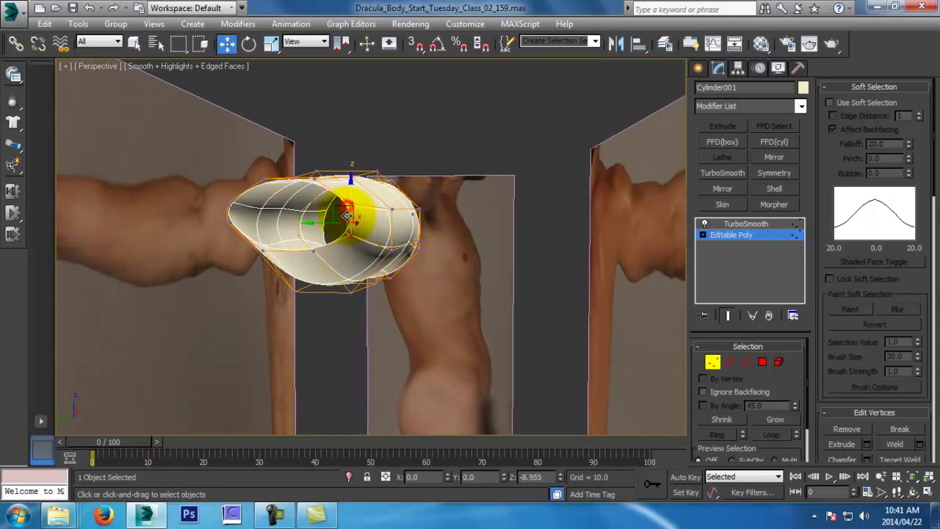
{"action": "left_click", "coordinate": [240, 223]}
{"action": "middle_click_drag", "start_coordinate": [231, 220], "coordinate": [472, 245], "text": "alt"}
{"action": "key", "text": "t"}
{"action": "middle_click_drag", "start_coordinate": [445, 210], "coordinate": [470, 229]}
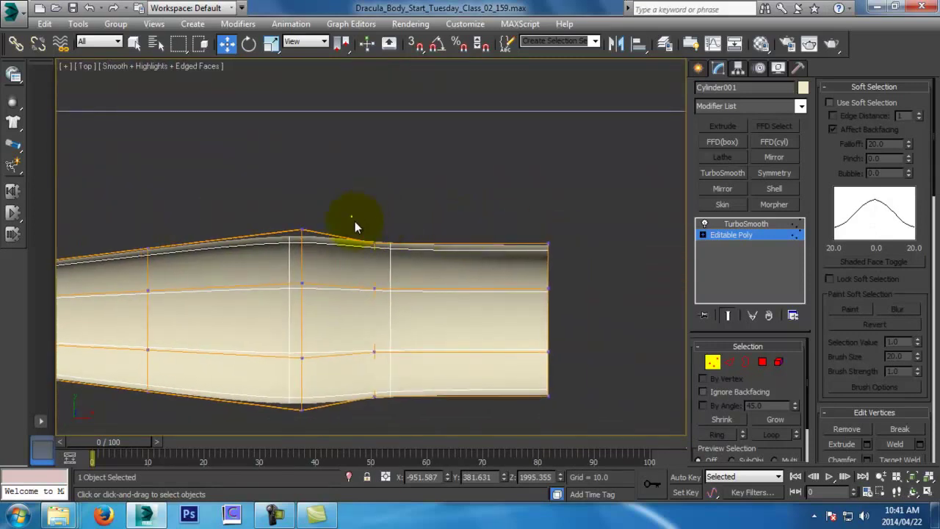
{"action": "left_click_drag", "start_coordinate": [375, 209], "coordinate": [375, 197]}
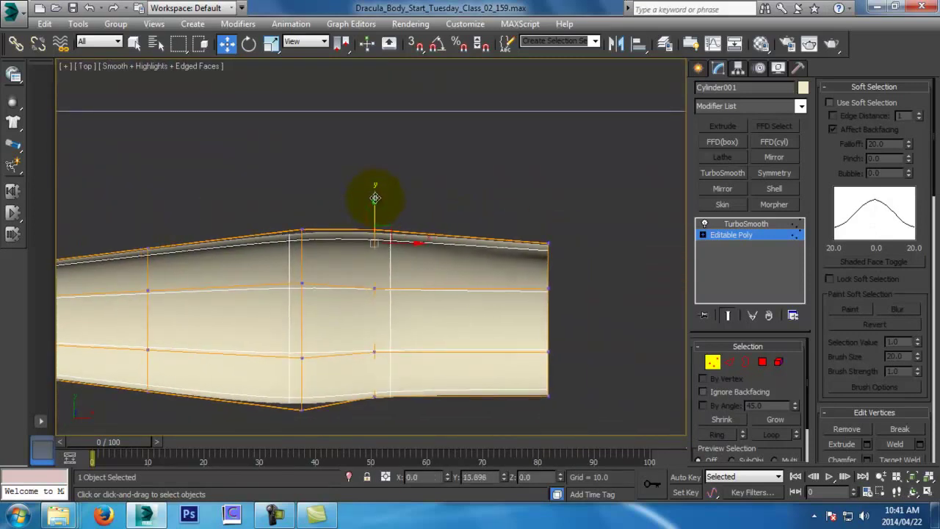
Slant the upper arm's open end in the front view and shift its upper vertices toward the elbow
{"action": "key", "text": "f"}
{"action": "middle_click_drag", "start_coordinate": [531, 325], "coordinate": [444, 255]}
{"action": "left_click_drag", "start_coordinate": [407, 158], "coordinate": [496, 290]}
{"action": "key", "text": "e"}
{"action": "key", "text": "ctrl+z"}
{"action": "key", "text": "w"}
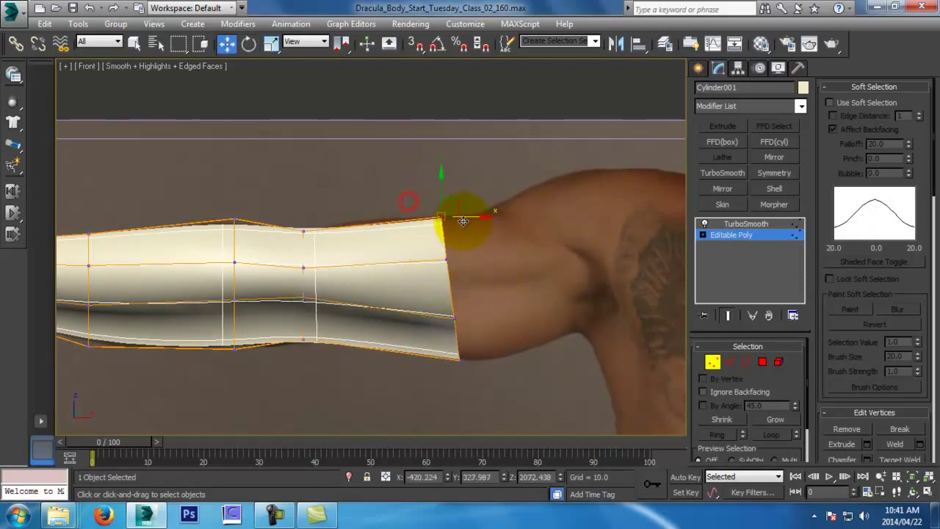
{"action": "left_click_drag", "start_coordinate": [458, 219], "coordinate": [456, 220]}
{"action": "left_click_drag", "start_coordinate": [420, 247], "coordinate": [478, 267]}
{"action": "left_click", "coordinate": [485, 260]}
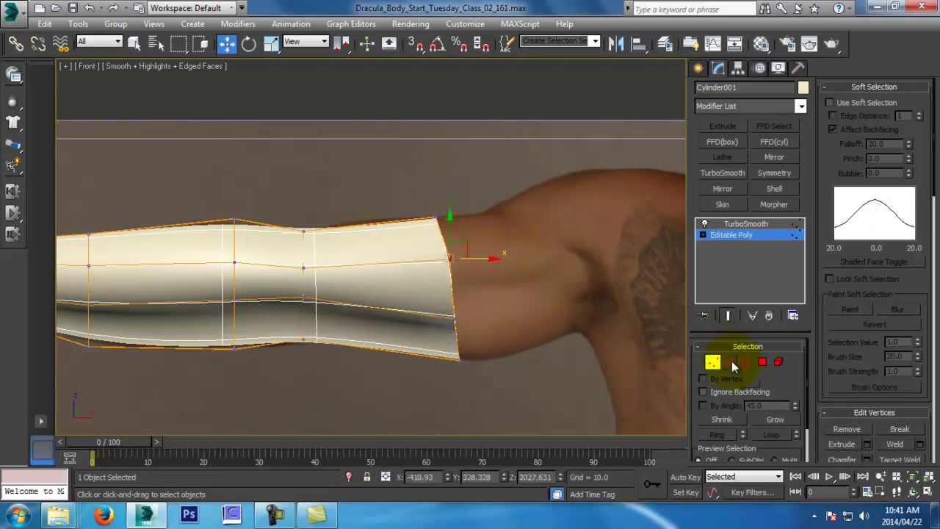
Unhide all hidden objects and remove the TurboSmooth modifier from the arm
{"action": "right_click", "coordinate": [629, 299]}
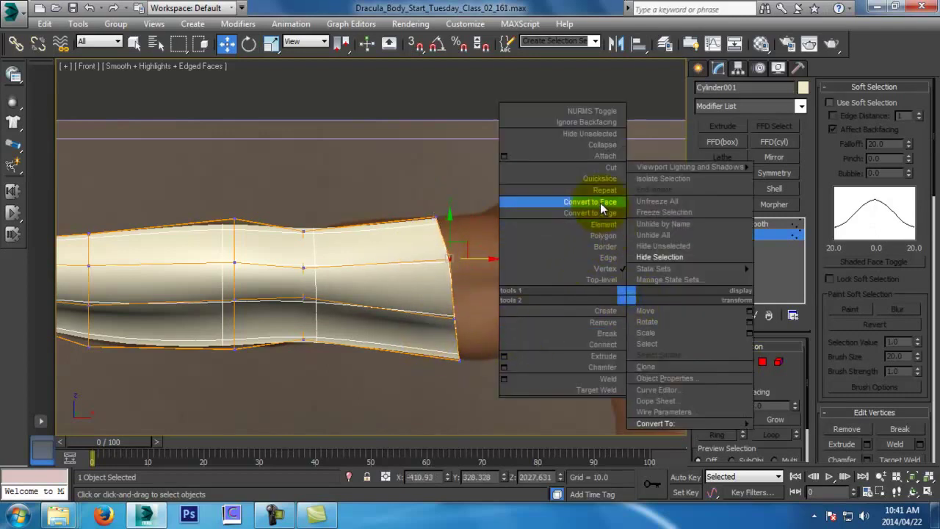
{"action": "left_click", "coordinate": [678, 237]}
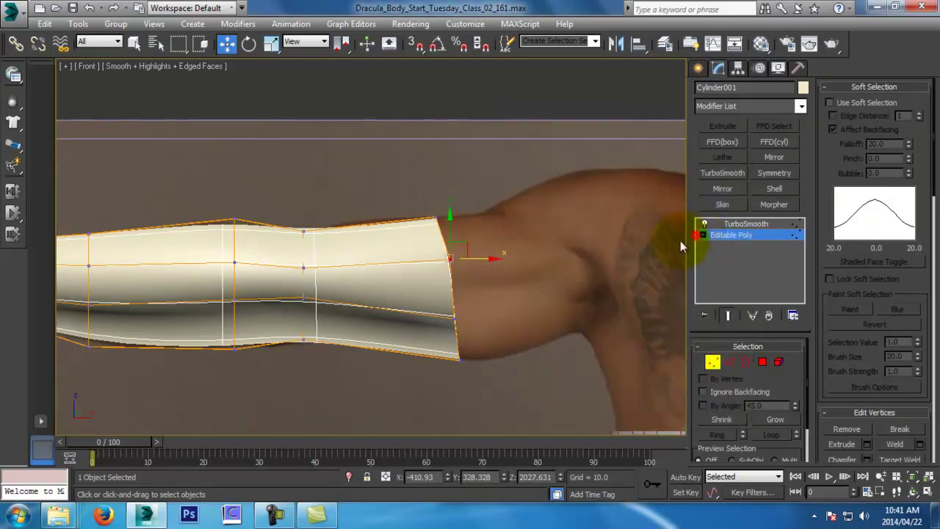
{"action": "left_click", "coordinate": [712, 361]}
{"action": "left_click", "coordinate": [766, 224]}
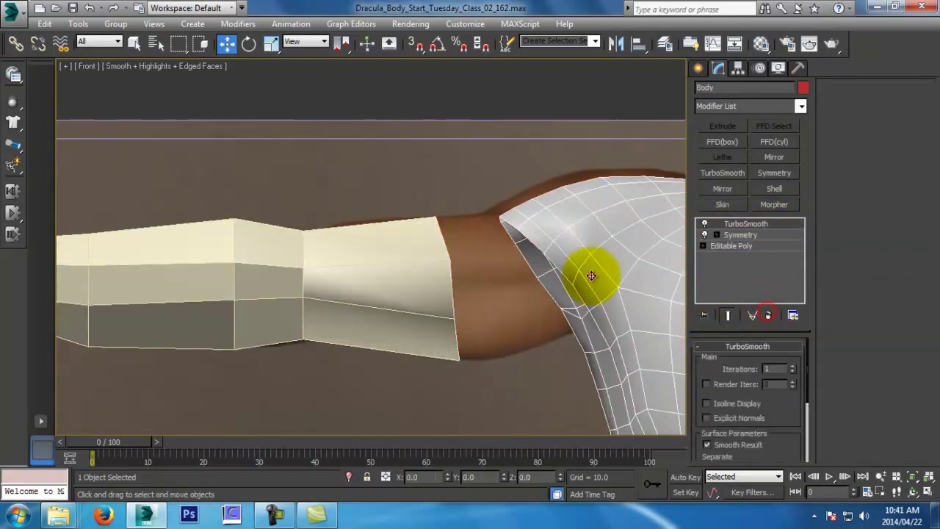
Select the body and raise its shoulder vertices at the Editable Poly vertex level to follow the front reference
{"action": "left_click", "coordinate": [587, 272]}
{"action": "middle_click_drag", "start_coordinate": [589, 234], "coordinate": [397, 250]}
{"action": "middle_click_drag", "start_coordinate": [535, 255], "coordinate": [458, 246]}
{"action": "left_click", "coordinate": [745, 245]}
{"action": "left_click", "coordinate": [712, 359]}
{"action": "middle_click_drag", "start_coordinate": [316, 149], "coordinate": [347, 194]}
{"action": "scroll", "coordinate": [348, 194], "scroll_direction": "up", "scroll_amount": 2}
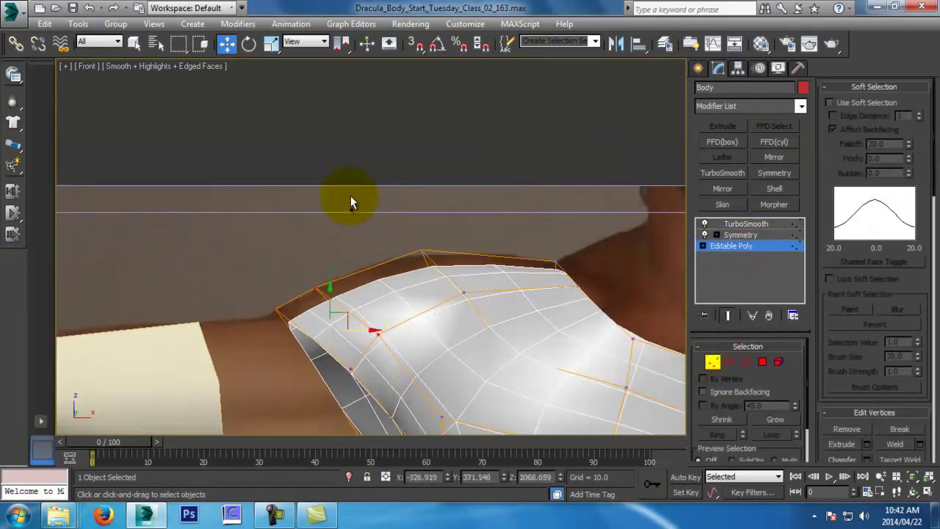
{"action": "left_click_drag", "start_coordinate": [380, 300], "coordinate": [378, 283]}
Nudge the body vertices at the base of the neck in the front view and save the file
{"action": "left_click_drag", "start_coordinate": [512, 226], "coordinate": [594, 307]}
{"action": "left_click_drag", "start_coordinate": [575, 262], "coordinate": [574, 262]}
{"action": "middle_click_drag", "start_coordinate": [498, 333], "coordinate": [520, 276]}
{"action": "scroll", "coordinate": [520, 275], "scroll_direction": "down", "scroll_amount": 2}
{"action": "key", "text": "ctrl+s"}
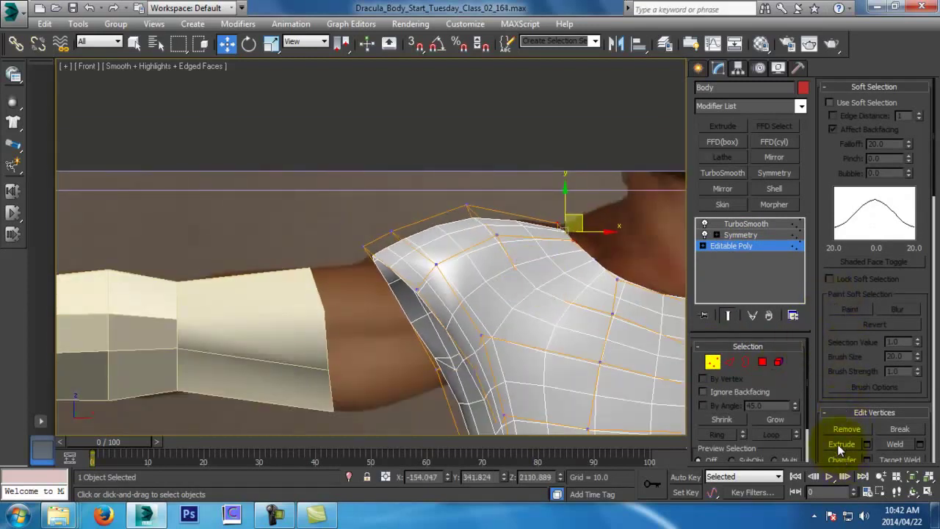
Attach the arm cylinder to the body mesh and inspect the gap at the shoulder
{"action": "scroll", "coordinate": [850, 291], "scroll_direction": "down", "scroll_amount": 5}
{"action": "left_click", "coordinate": [842, 427]}
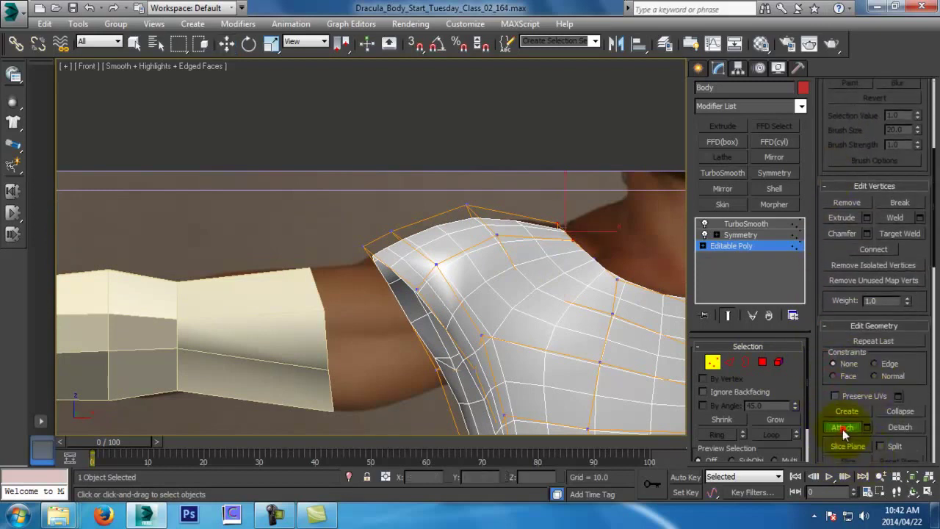
{"action": "left_click", "coordinate": [199, 370]}
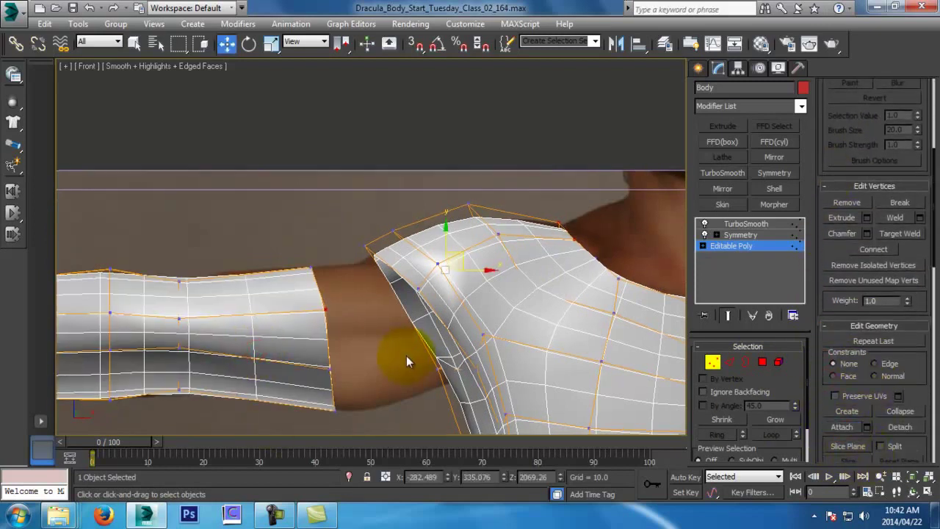
{"action": "key", "text": "p"}
{"action": "middle_click_drag", "start_coordinate": [406, 355], "coordinate": [494, 336], "text": "alt"}
Select the arm element and move it about 40 units along Y in the top view to line up with the shoulder opening
{"action": "key", "text": "t"}
{"action": "scroll", "coordinate": [541, 312], "scroll_direction": "down", "scroll_amount": 4}
{"action": "left_click", "coordinate": [778, 362]}
{"action": "left_click", "coordinate": [411, 292]}
{"action": "key", "text": "z"}
{"action": "left_click", "coordinate": [728, 315]}
{"action": "scroll", "coordinate": [426, 276], "scroll_direction": "down", "scroll_amount": 3}
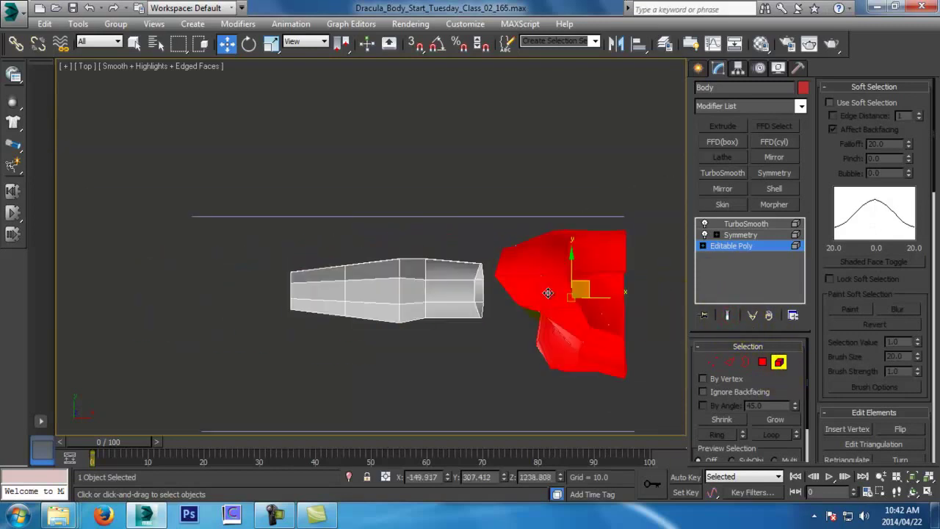
{"action": "left_click", "coordinate": [433, 290]}
{"action": "scroll", "coordinate": [433, 291], "scroll_direction": "up", "scroll_amount": 4}
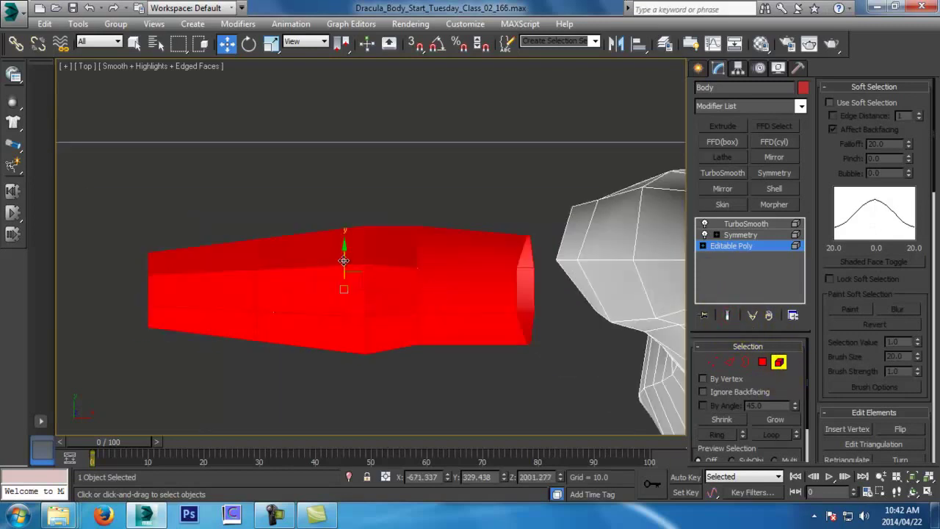
{"action": "left_click_drag", "start_coordinate": [353, 260], "coordinate": [342, 235]}
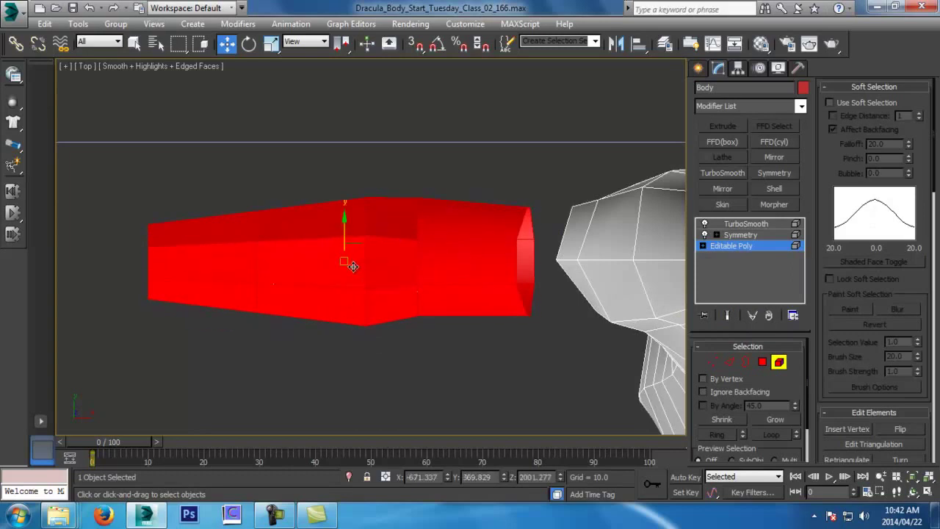
Bridge the front edge of the arm's open end to the matching edge of the shoulder opening and save the file
{"action": "key", "text": "p"}
{"action": "middle_click_drag", "start_coordinate": [355, 260], "coordinate": [370, 215], "text": "alt"}
{"action": "middle_click_drag", "start_coordinate": [342, 250], "coordinate": [490, 241], "text": "alt"}
{"action": "scroll", "coordinate": [486, 246], "scroll_direction": "up", "scroll_amount": 3}
{"action": "key", "text": "ctrl+s"}
{"action": "left_click", "coordinate": [728, 361]}
{"action": "middle_click_drag", "start_coordinate": [498, 188], "coordinate": [530, 204], "text": "alt"}
{"action": "middle_click_drag", "start_coordinate": [449, 193], "coordinate": [489, 196], "text": "alt"}
{"action": "left_click", "coordinate": [590, 202]}
{"action": "key", "text": "ctrl+s"}
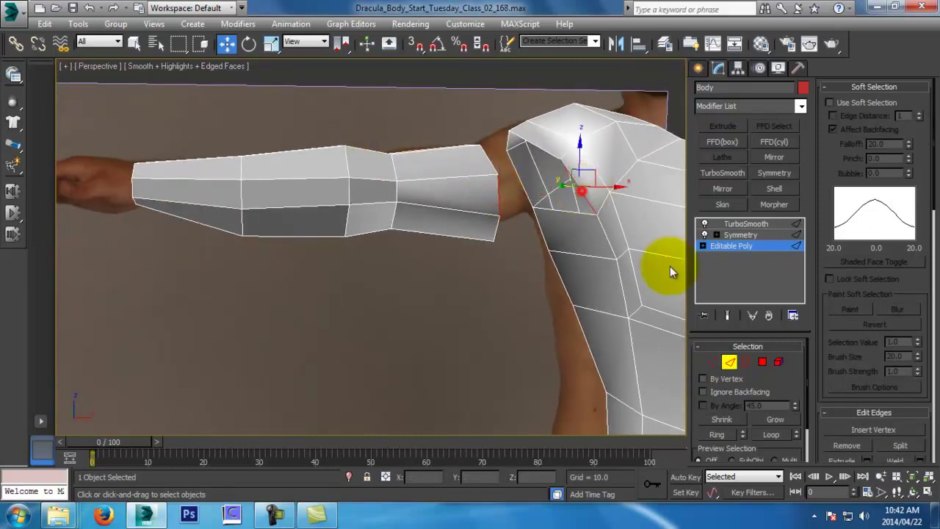
{"action": "left_click_drag", "start_coordinate": [821, 381], "coordinate": [790, 158]}
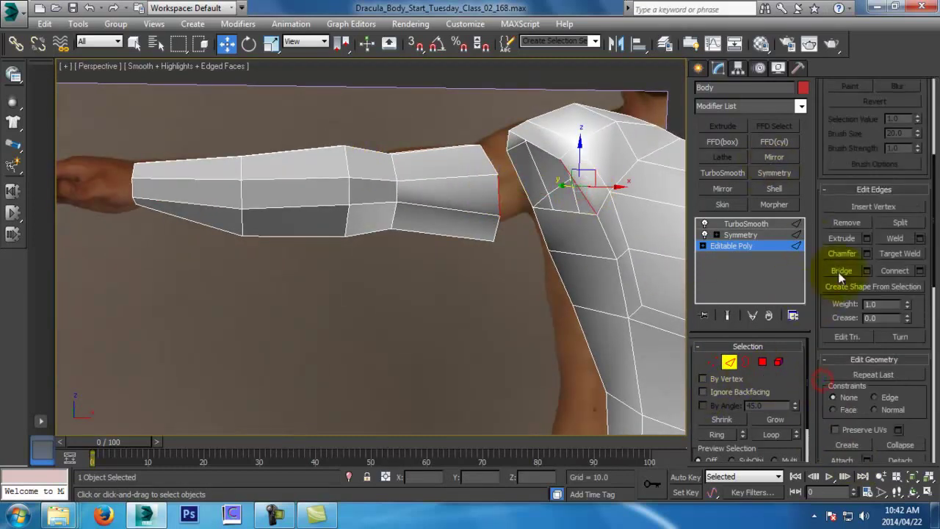
Bridge the rear edge of the arm's open end to the matching rear edge of the shoulder opening
{"action": "middle_click_drag", "start_coordinate": [451, 245], "coordinate": [470, 227], "text": "alt"}
{"action": "left_click", "coordinate": [452, 226]}
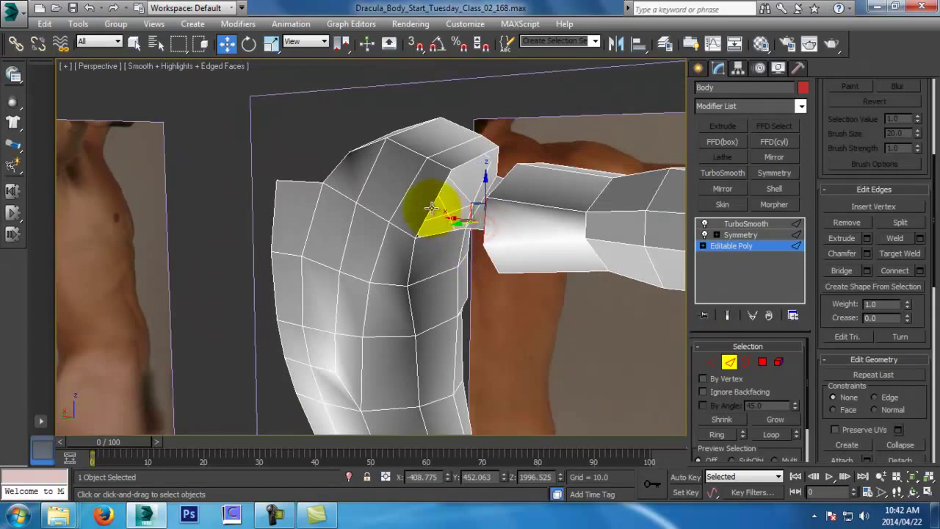
{"action": "left_click", "coordinate": [432, 209]}
{"action": "left_click_drag", "start_coordinate": [837, 415], "coordinate": [851, 280]}
{"action": "scroll", "coordinate": [849, 188], "scroll_direction": "up", "scroll_amount": 3}
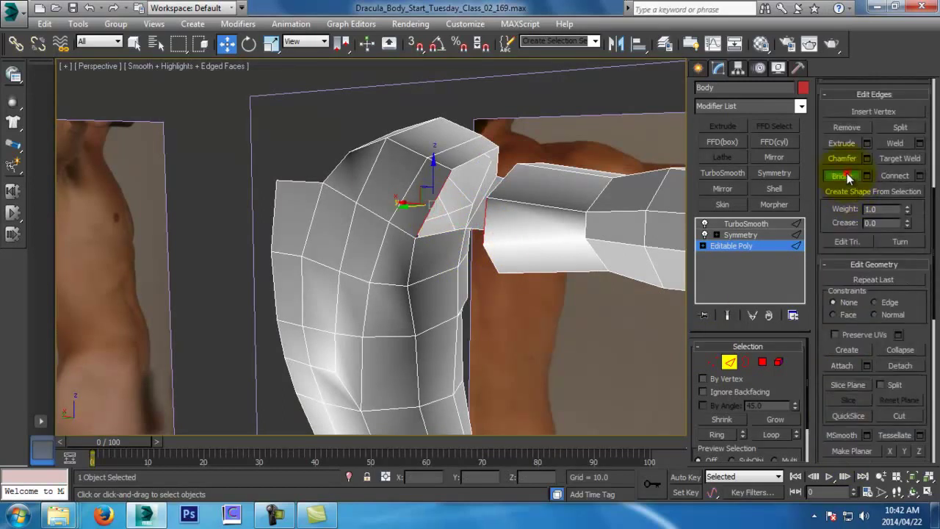
{"action": "left_click", "coordinate": [848, 177]}
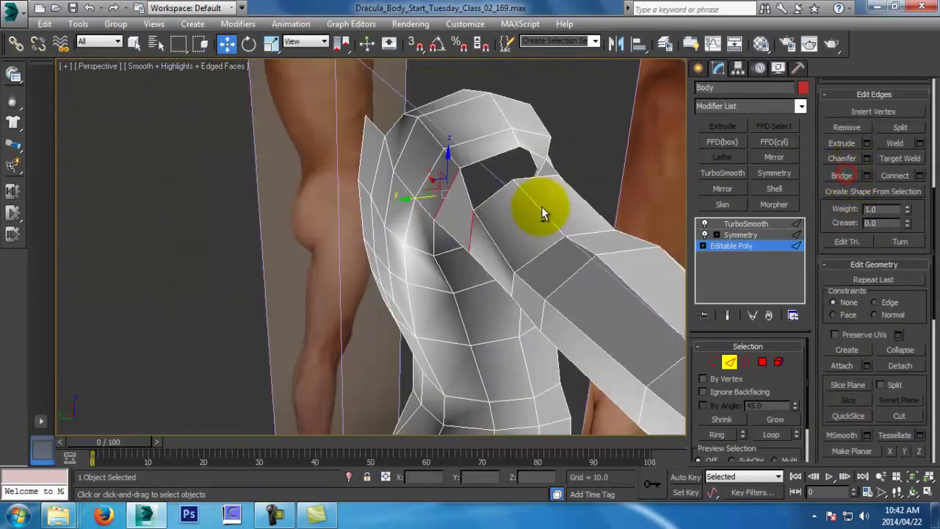
Chamfer the middle edges running over the top of the shoulder, splitting them into two parallel edge lines toward the arm opening
{"action": "middle_click_drag", "start_coordinate": [541, 203], "coordinate": [506, 222], "text": "alt"}
{"action": "middle_click_drag", "start_coordinate": [325, 200], "coordinate": [516, 300], "text": "alt"}
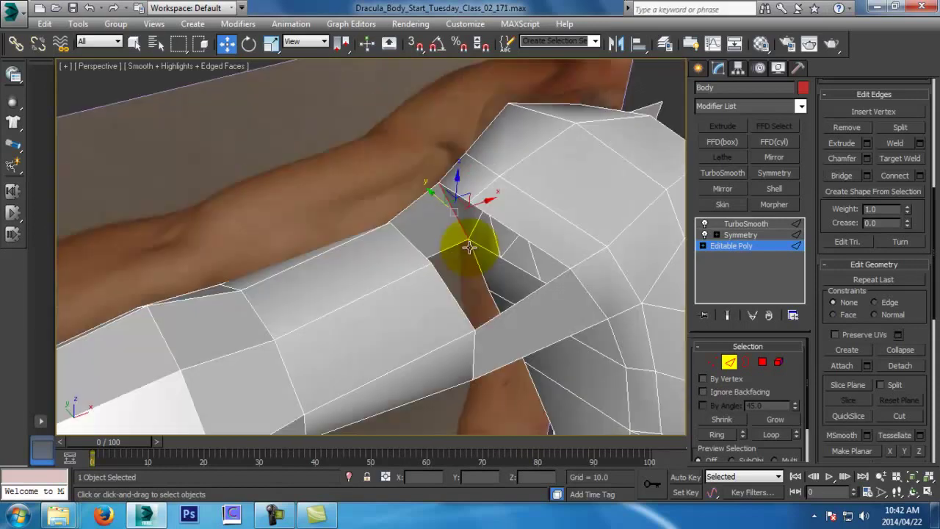
{"action": "middle_click_drag", "start_coordinate": [466, 231], "coordinate": [520, 208], "text": "alt"}
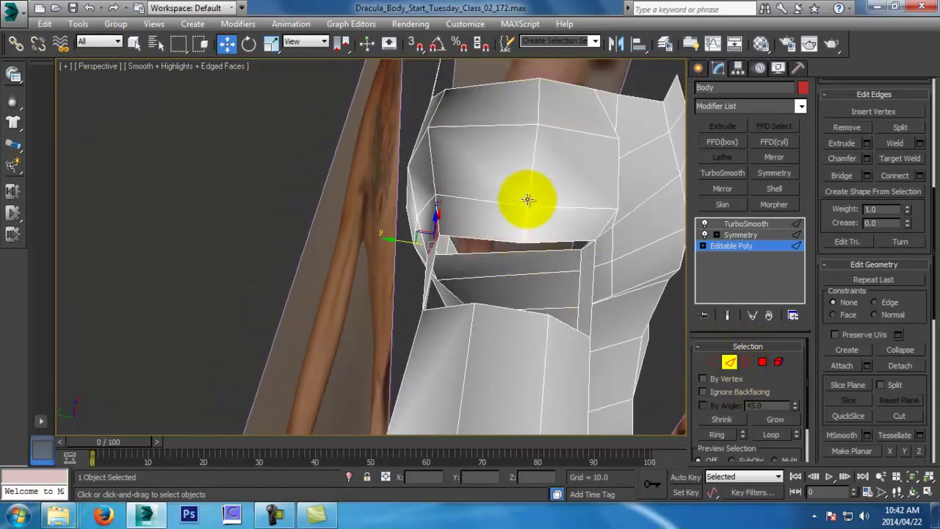
{"action": "left_click", "coordinate": [527, 200]}
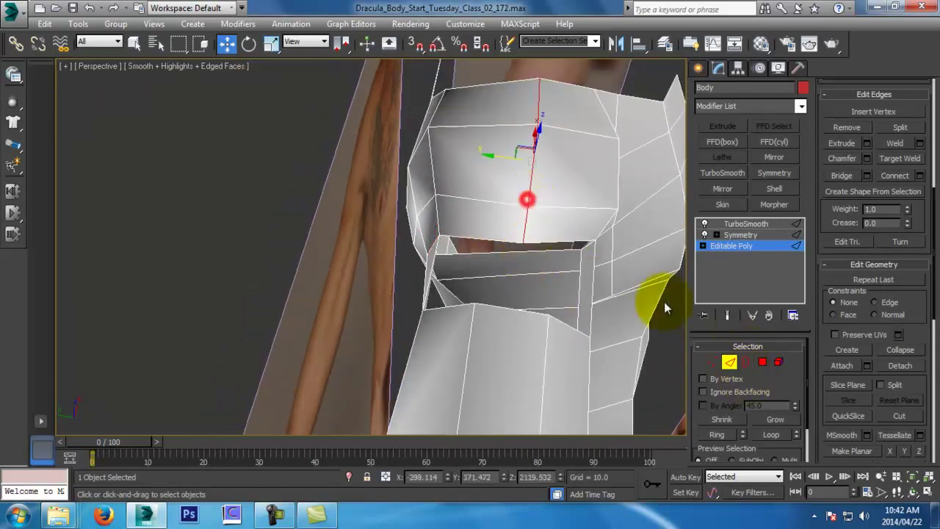
{"action": "middle_click_drag", "start_coordinate": [524, 262], "coordinate": [530, 249], "text": "alt"}
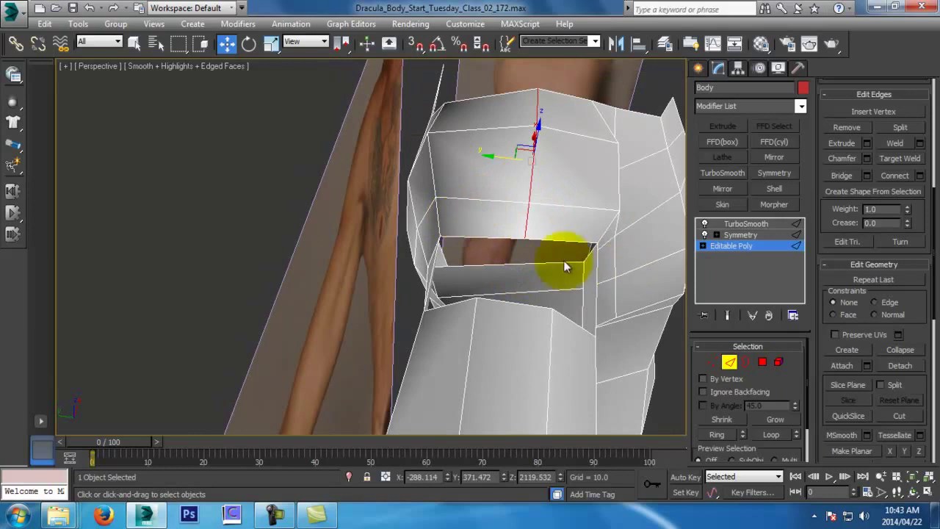
{"action": "left_click", "coordinate": [866, 159]}
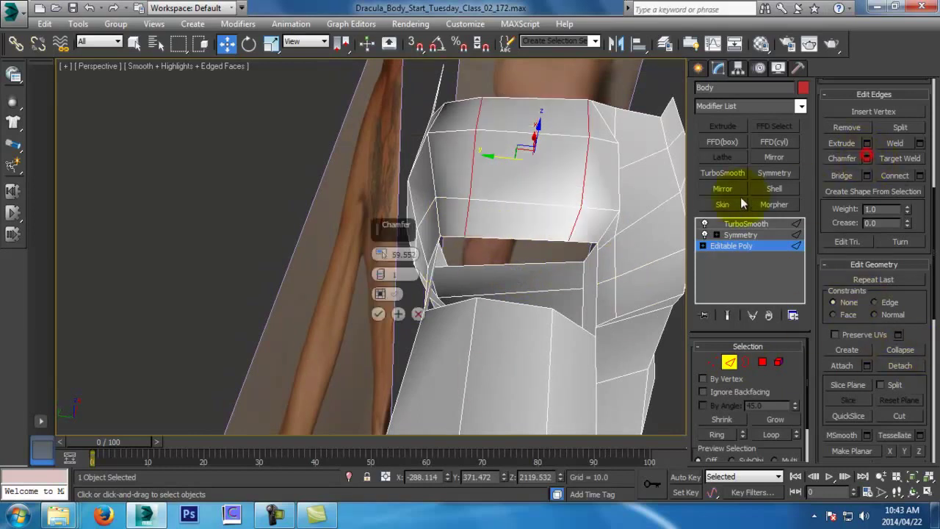
{"action": "left_click_drag", "start_coordinate": [381, 277], "coordinate": [390, 355]}
{"action": "left_click", "coordinate": [378, 315]}
Raise the chamfered shoulder edges about 5 units in the front view with the smoothed result shown, and check the shape from other views
{"action": "middle_click_drag", "start_coordinate": [431, 299], "coordinate": [430, 262], "text": "alt"}
{"action": "key", "text": "f"}
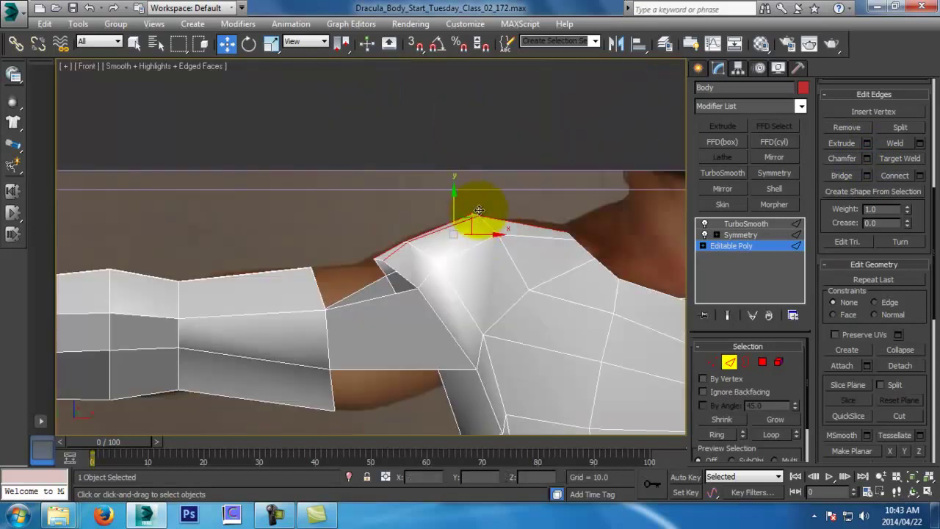
{"action": "left_click", "coordinate": [727, 315]}
{"action": "left_click_drag", "start_coordinate": [468, 218], "coordinate": [467, 213]}
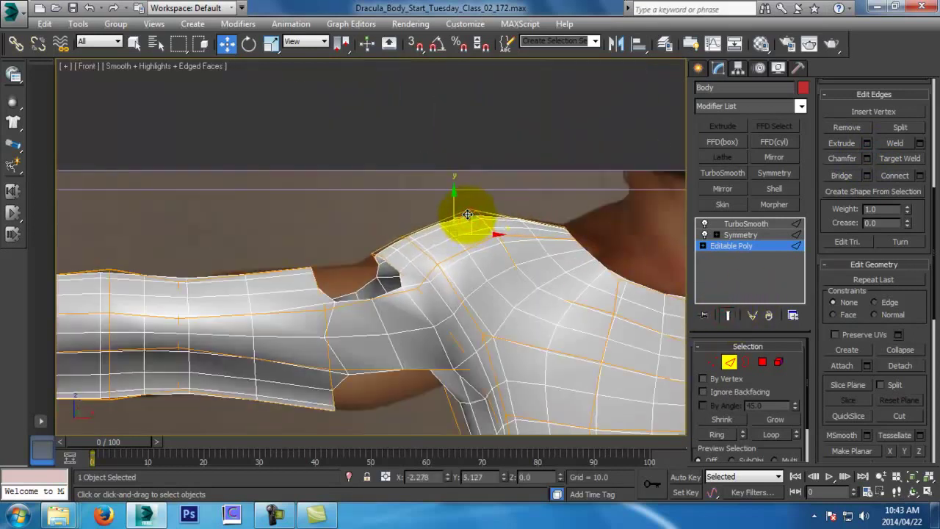
{"action": "key", "text": "l"}
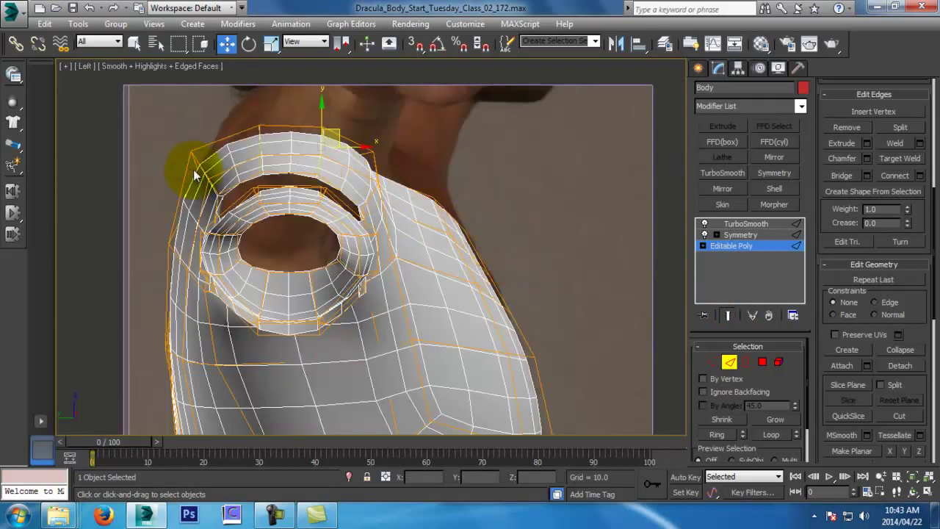
{"action": "key", "text": "p"}
{"action": "scroll", "coordinate": [431, 196], "scroll_direction": "down", "scroll_amount": 5}
{"action": "middle_click_drag", "start_coordinate": [403, 225], "coordinate": [373, 251], "text": "alt"}
{"action": "key", "text": "alt+z"}
{"action": "left_click_drag", "start_coordinate": [372, 252], "coordinate": [388, 222]}
{"action": "middle_click_drag", "start_coordinate": [389, 222], "coordinate": [423, 242], "text": "alt"}
{"action": "left_click", "coordinate": [728, 315]}
Bridge the top edges of the shoulder opening to the matching top edges of the arm's open end and save the file
{"action": "key", "text": "w"}
{"action": "scroll", "coordinate": [499, 287], "scroll_direction": "up", "scroll_amount": 4}
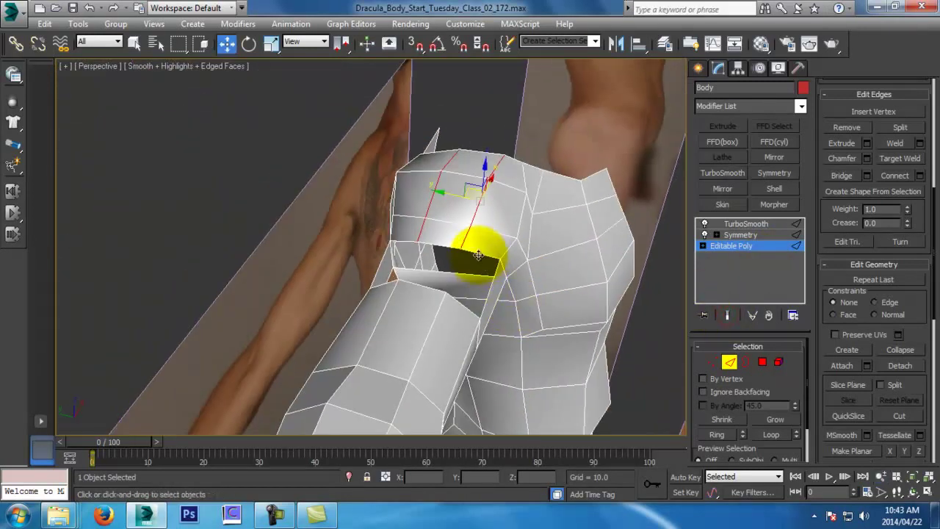
{"action": "left_click", "coordinate": [477, 254]}
{"action": "middle_click_drag", "start_coordinate": [462, 307], "coordinate": [487, 289], "text": "alt"}
{"action": "left_click", "coordinate": [435, 260], "text": "ctrl"}
{"action": "left_click", "coordinate": [380, 276], "text": "ctrl"}
{"action": "left_click", "coordinate": [409, 321], "text": "ctrl"}
{"action": "left_click_drag", "start_coordinate": [454, 303], "coordinate": [452, 311]}
{"action": "key", "text": "ctrl+s"}
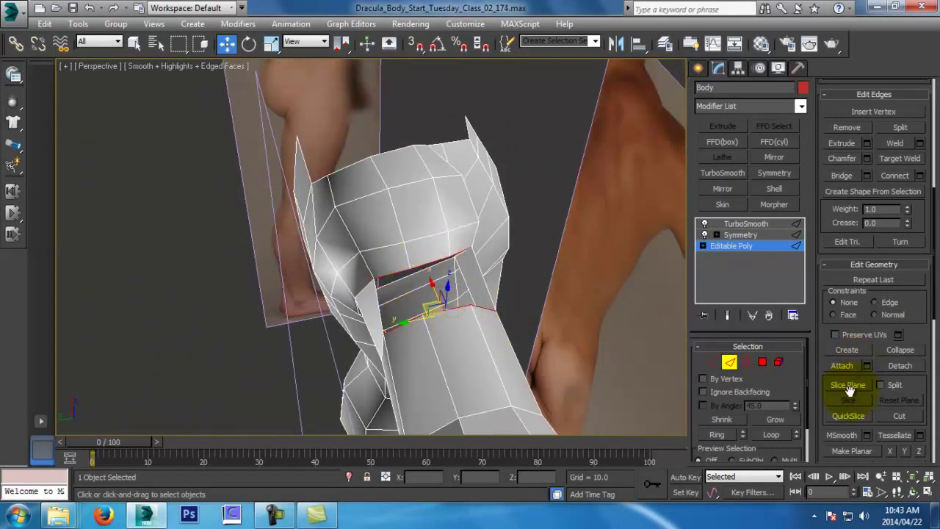
{"action": "left_click", "coordinate": [846, 175]}
Select the three horizontal edges on the body below the armpit opening, save the file, and connect them with two segments
{"action": "middle_click_drag", "start_coordinate": [598, 248], "coordinate": [596, 133], "text": "alt"}
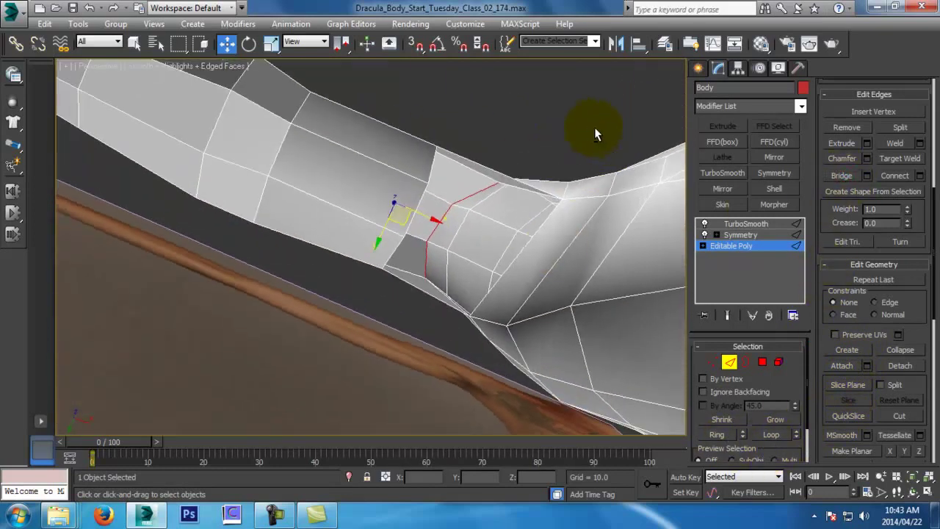
{"action": "middle_click_drag", "start_coordinate": [529, 247], "coordinate": [541, 283], "text": "alt"}
{"action": "left_click", "coordinate": [537, 256]}
{"action": "middle_click_drag", "start_coordinate": [568, 330], "coordinate": [567, 262], "text": "alt"}
{"action": "scroll", "coordinate": [580, 358], "scroll_direction": "down", "scroll_amount": 5}
{"action": "scroll", "coordinate": [562, 238], "scroll_direction": "up", "scroll_amount": 4}
{"action": "middle_click_drag", "start_coordinate": [549, 176], "coordinate": [542, 254]}
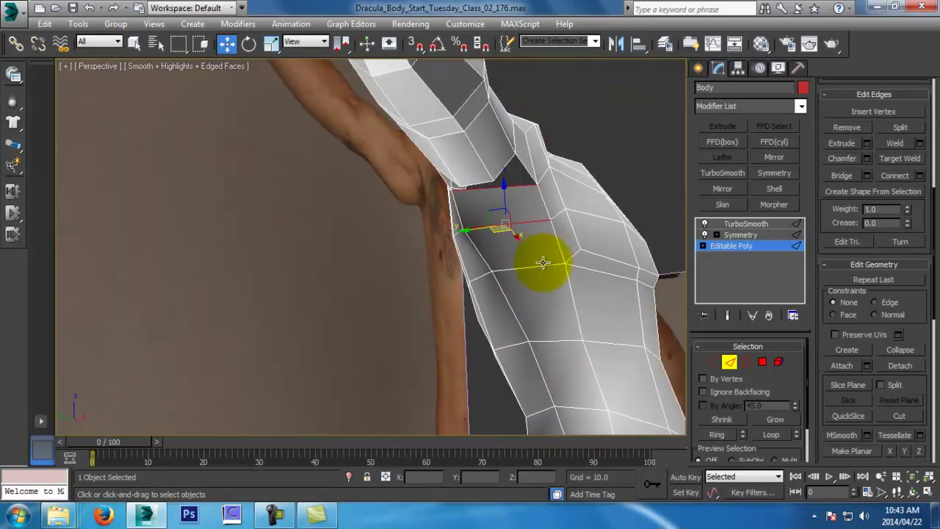
{"action": "scroll", "coordinate": [542, 254], "scroll_direction": "up", "scroll_amount": 3}
{"action": "left_click", "coordinate": [536, 267], "text": "ctrl"}
{"action": "left_click", "coordinate": [534, 268]}
{"action": "key", "text": "ctrl+s"}
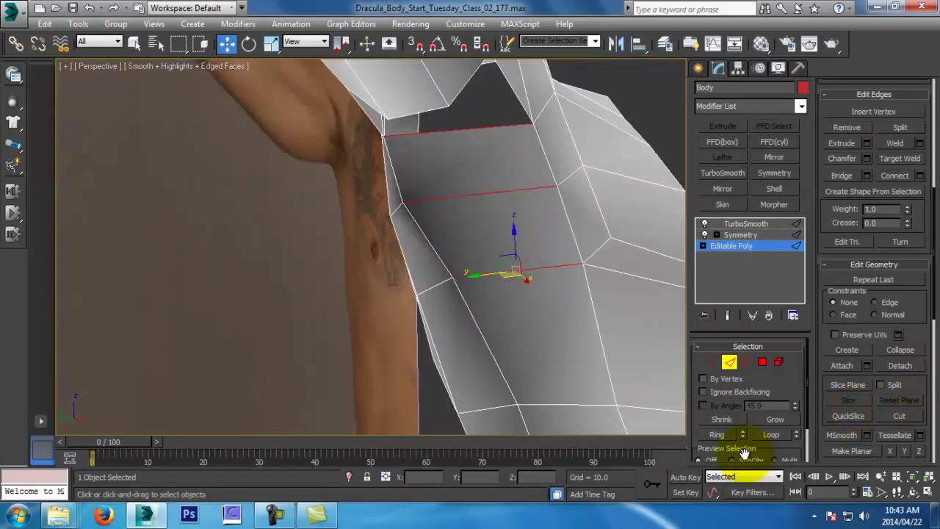
{"action": "left_click_drag", "start_coordinate": [799, 393], "coordinate": [798, 346]}
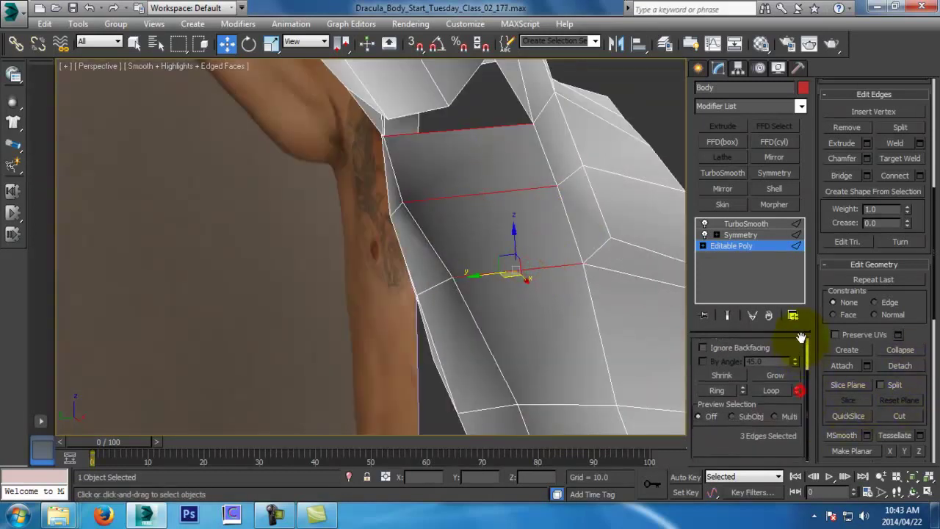
{"action": "left_click", "coordinate": [919, 175]}
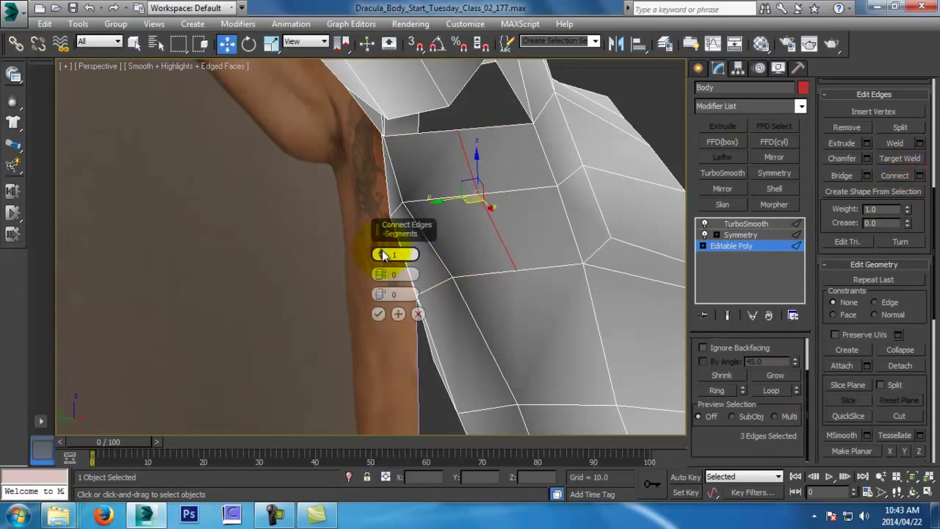
{"action": "left_click_drag", "start_coordinate": [382, 254], "coordinate": [386, 250]}
{"action": "left_click", "coordinate": [377, 314]}
Bridge the three subdivided edges below the armpit to the three matching edges on the arm's underside and save the file
{"action": "middle_click_drag", "start_coordinate": [432, 306], "coordinate": [401, 325], "text": "alt"}
{"action": "left_click", "coordinate": [434, 379]}
{"action": "left_click", "coordinate": [424, 376], "text": "ctrl"}
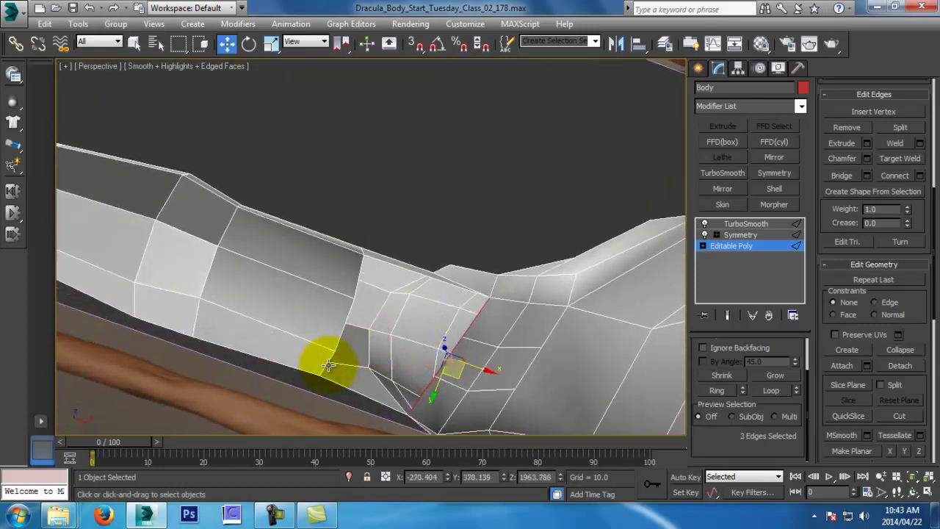
{"action": "left_click", "coordinate": [328, 362], "text": "ctrl"}
{"action": "left_click", "coordinate": [340, 330], "text": "ctrl"}
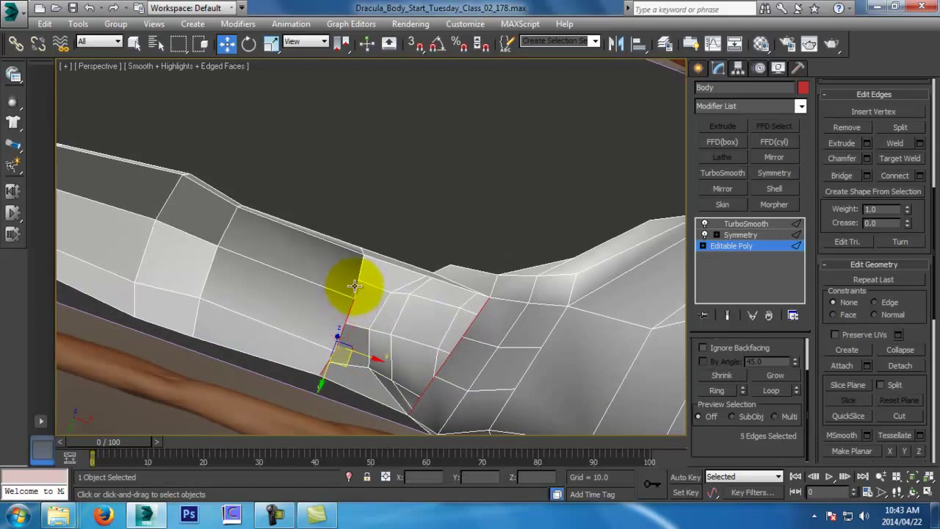
{"action": "left_click", "coordinate": [354, 286], "text": "ctrl"}
{"action": "middle_click_drag", "start_coordinate": [580, 316], "coordinate": [561, 245], "text": "alt"}
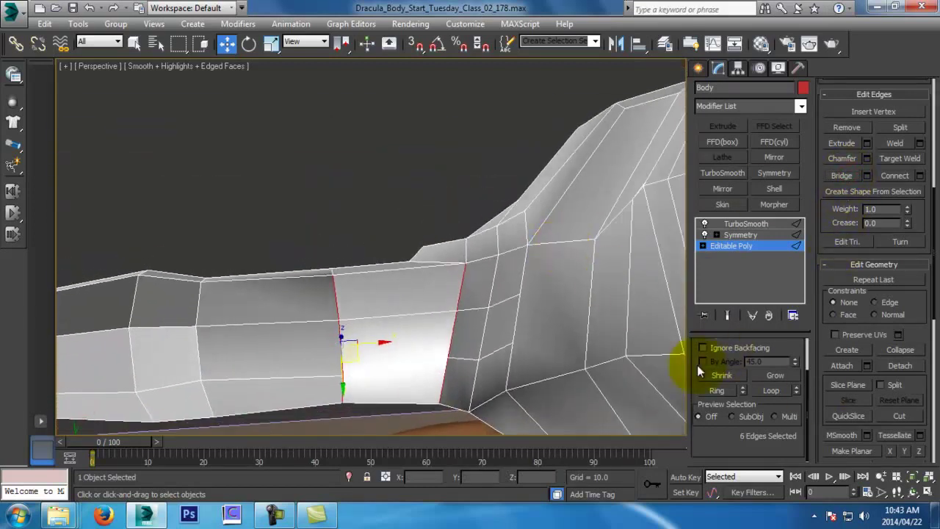
{"action": "left_click", "coordinate": [452, 331]}
{"action": "key", "text": "ctrl+s"}
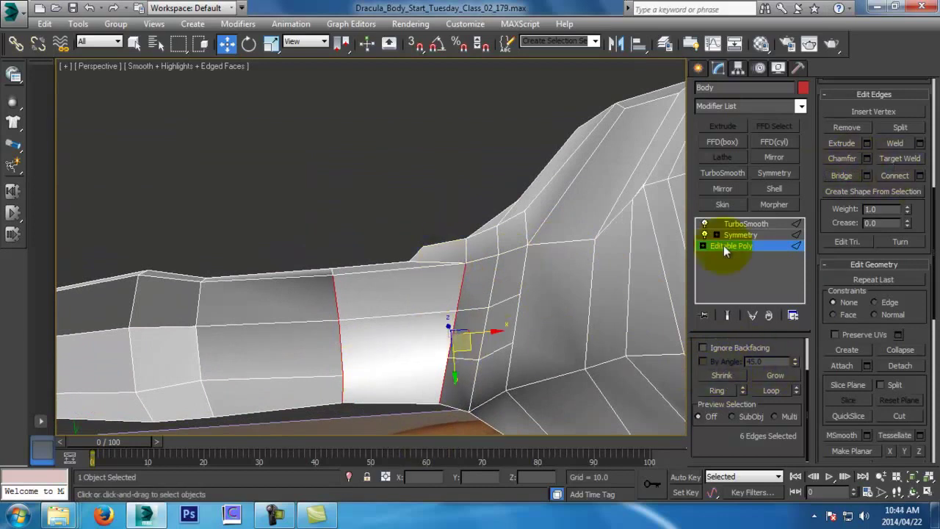
Switch to vertex editing and move a middle armpit vertex on the new seam about 10 units along X toward the body
{"action": "key", "text": "q"}
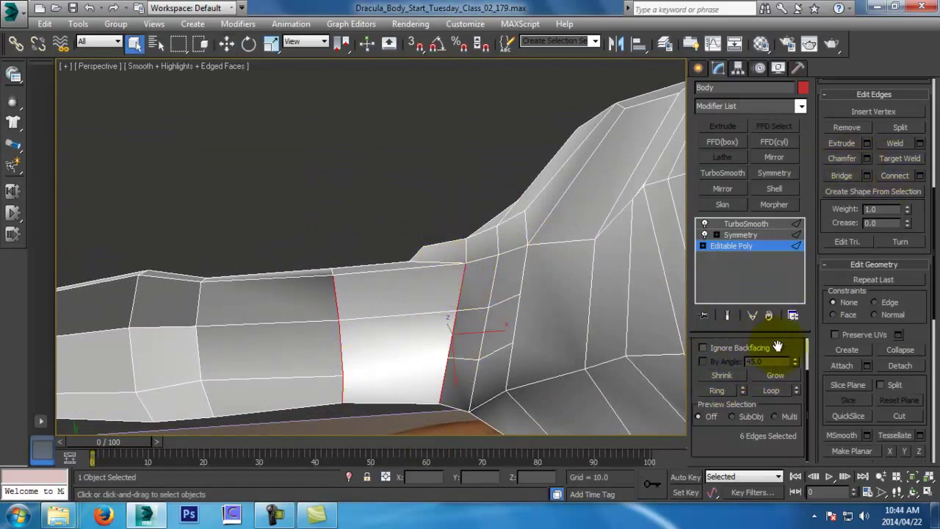
{"action": "scroll", "coordinate": [771, 448], "scroll_direction": "up", "scroll_amount": 2}
{"action": "left_click", "coordinate": [712, 361]}
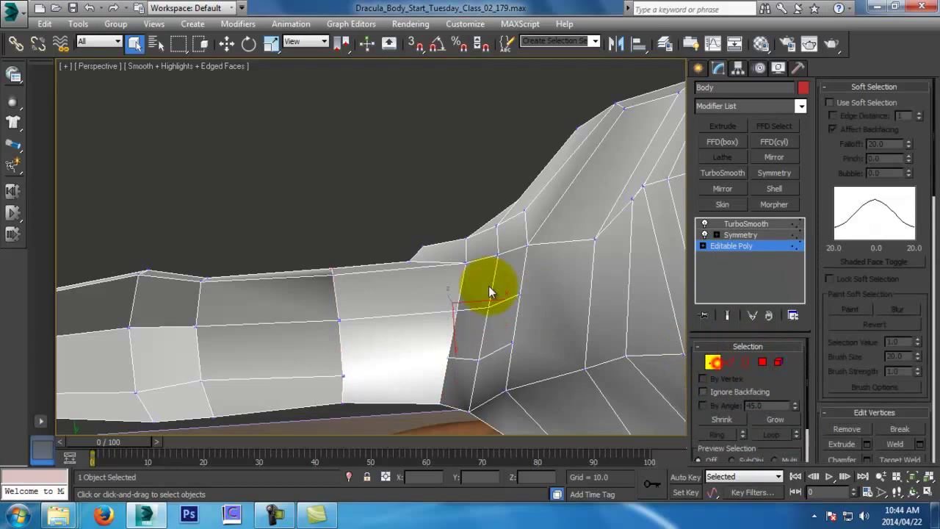
{"action": "left_click", "coordinate": [447, 355]}
{"action": "key", "text": "w"}
{"action": "key", "text": "x"}
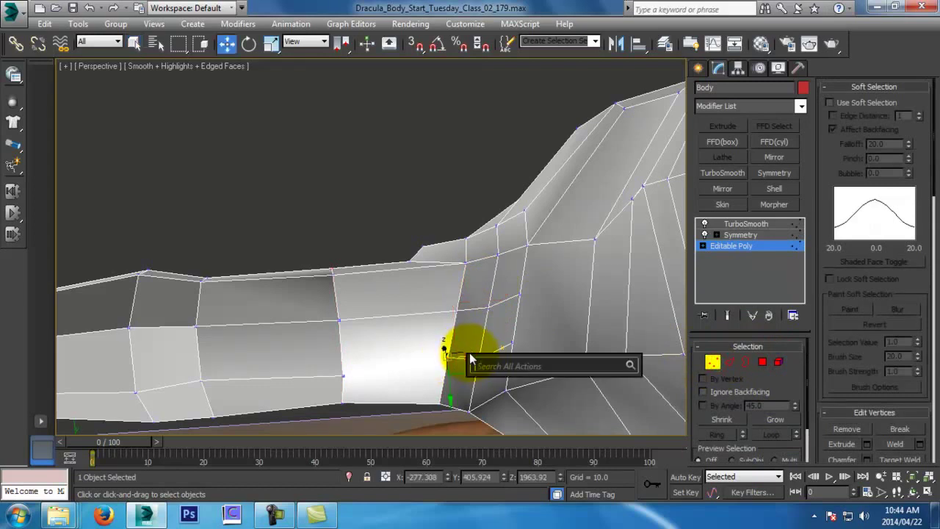
{"action": "left_click", "coordinate": [475, 330]}
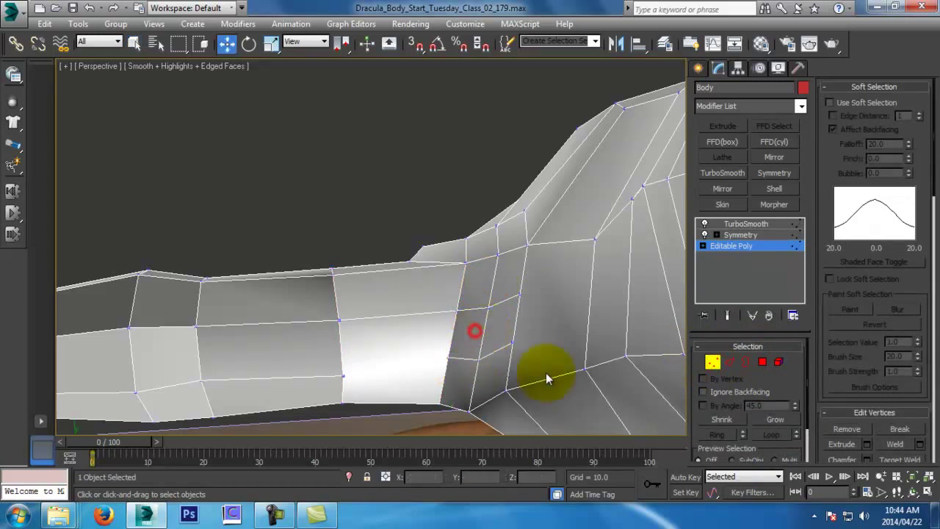
{"action": "left_click_drag", "start_coordinate": [447, 358], "coordinate": [465, 327]}
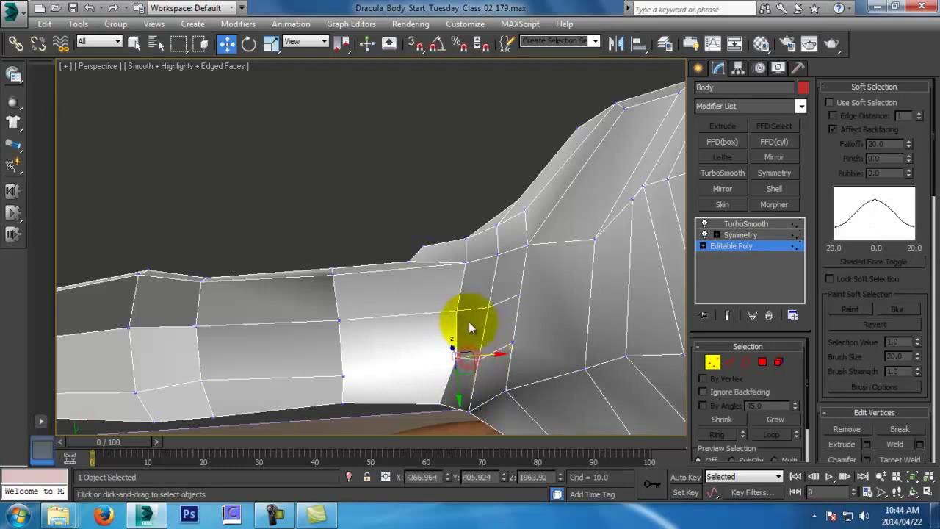
Raise the two middle armpit seam vertices about 23 units along Z to arch the underarm
{"action": "middle_click_drag", "start_coordinate": [501, 313], "coordinate": [536, 257], "text": "alt"}
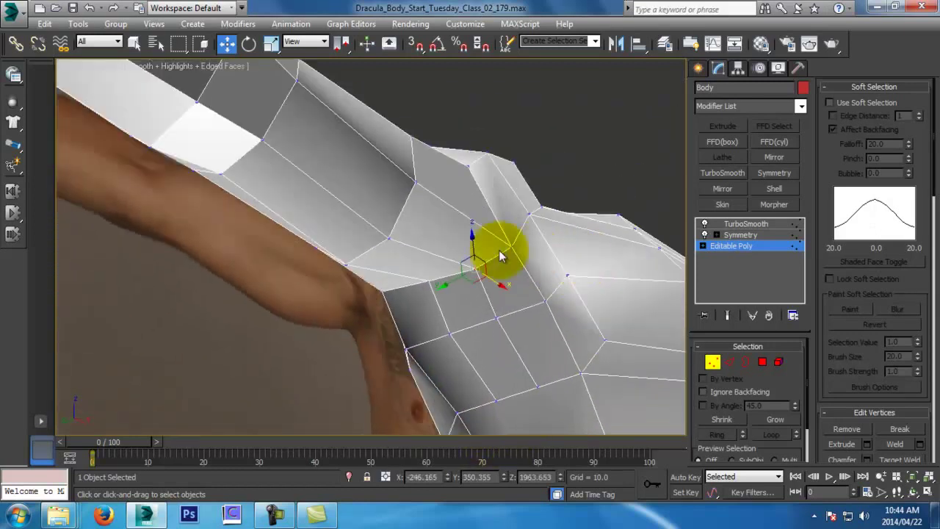
{"action": "left_click_drag", "start_coordinate": [474, 248], "coordinate": [472, 233]}
{"action": "left_click_drag", "start_coordinate": [429, 282], "coordinate": [417, 231]}
{"action": "middle_click_drag", "start_coordinate": [414, 246], "coordinate": [573, 270], "text": "alt"}
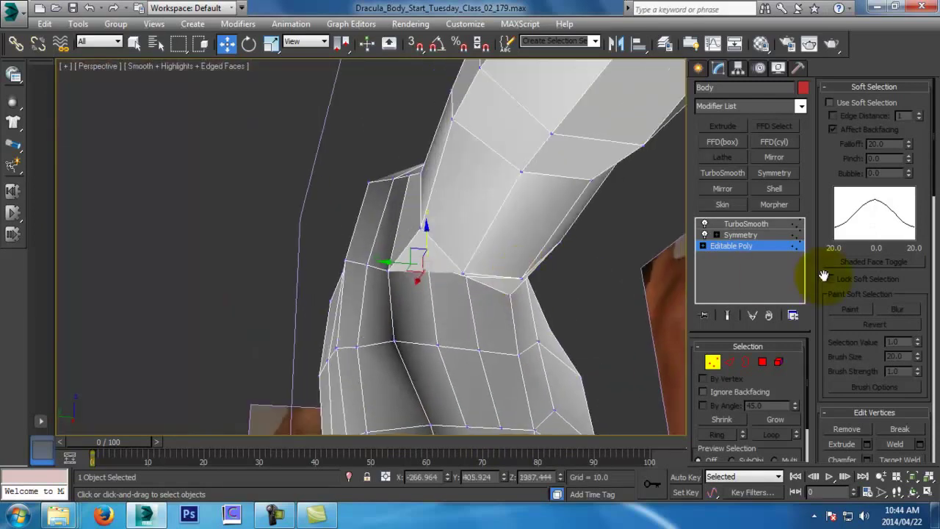
Show the smoothed result and move the lower upper-arm vertices toward the armpit in the front view to follow the reference arm
{"action": "left_click", "coordinate": [734, 318]}
{"action": "key", "text": "f"}
{"action": "scroll", "coordinate": [470, 334], "scroll_direction": "up", "scroll_amount": 2}
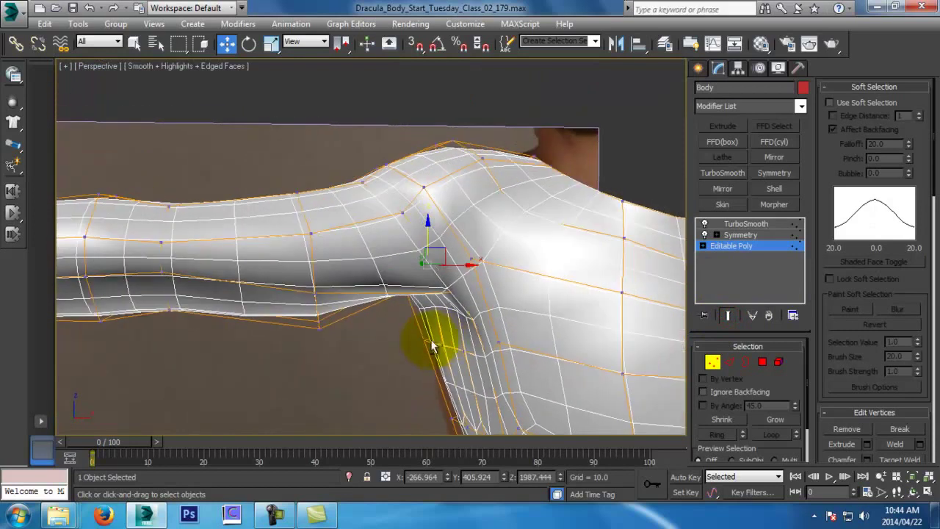
{"action": "middle_click_drag", "start_coordinate": [451, 329], "coordinate": [489, 266]}
{"action": "scroll", "coordinate": [454, 333], "scroll_direction": "up", "scroll_amount": 2}
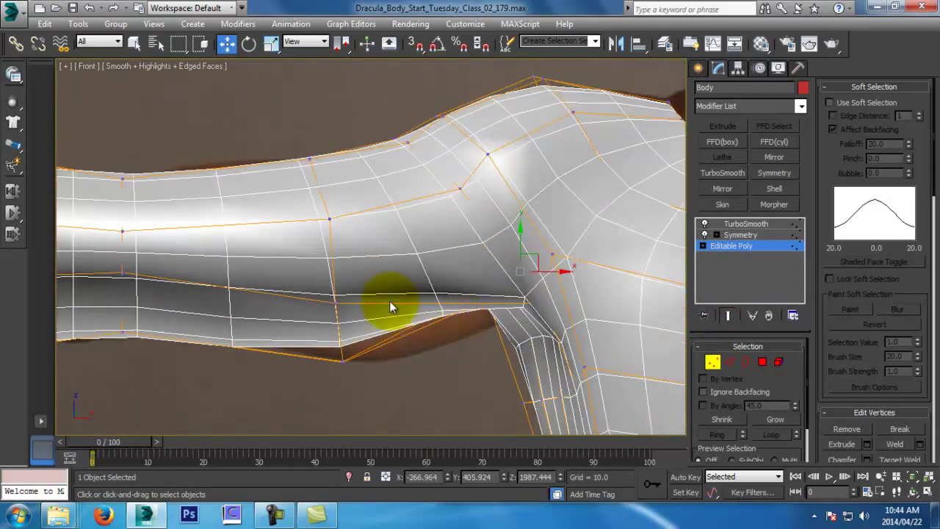
{"action": "left_click_drag", "start_coordinate": [402, 408], "coordinate": [406, 401]}
{"action": "left_click_drag", "start_coordinate": [357, 322], "coordinate": [406, 338]}
{"action": "left_click_drag", "start_coordinate": [477, 343], "coordinate": [483, 344]}
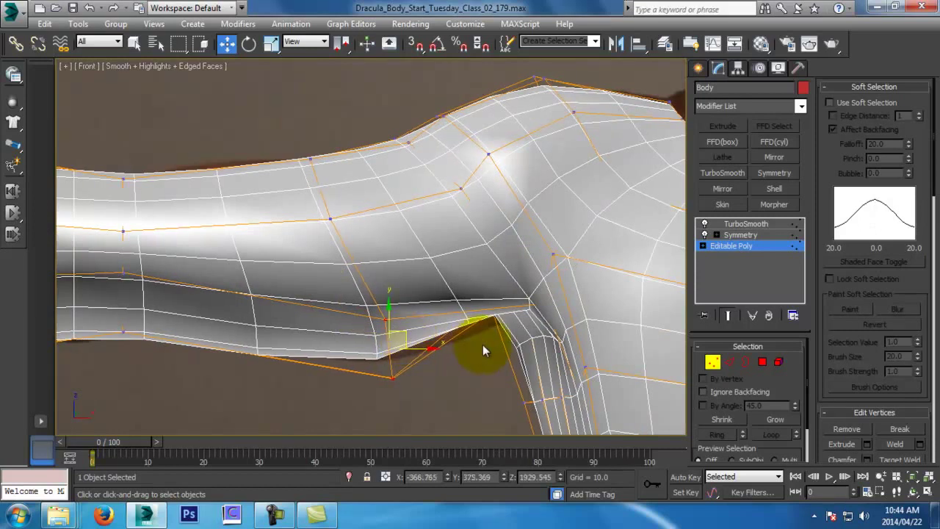
Hide the smoothed result and reposition the vertex beside the rear corner of the armpit
{"action": "key", "text": "p"}
{"action": "middle_click_drag", "start_coordinate": [492, 329], "coordinate": [646, 288], "text": "alt"}
{"action": "left_click", "coordinate": [729, 315]}
{"action": "middle_click_drag", "start_coordinate": [595, 320], "coordinate": [487, 346], "text": "alt"}
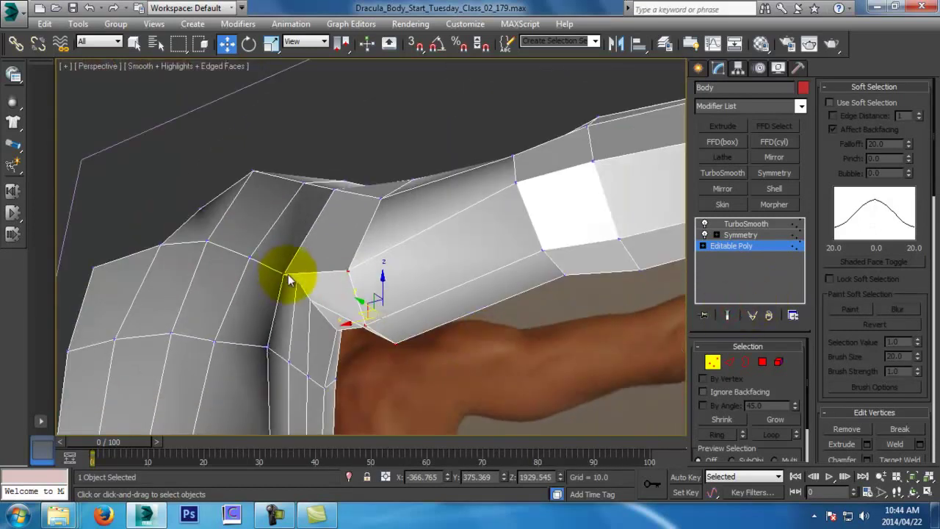
{"action": "middle_click_drag", "start_coordinate": [282, 277], "coordinate": [276, 250], "text": "alt"}
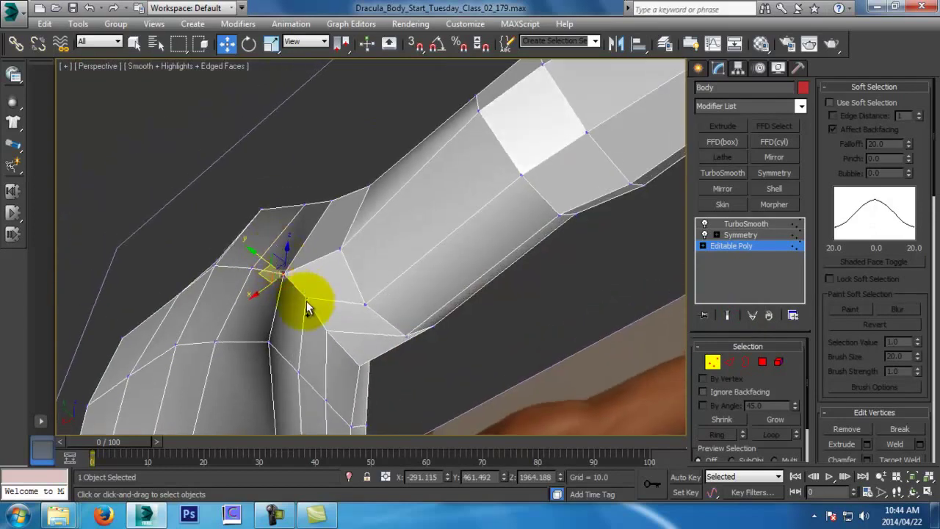
{"action": "left_click_drag", "start_coordinate": [306, 299], "coordinate": [315, 268]}
{"action": "middle_click_drag", "start_coordinate": [364, 255], "coordinate": [268, 272], "text": "alt"}
Move the back vertices behind the armpit toward the spine, shifting the inner shoulder-blade one about 37 units along X
{"action": "left_click_drag", "start_coordinate": [258, 230], "coordinate": [224, 264]}
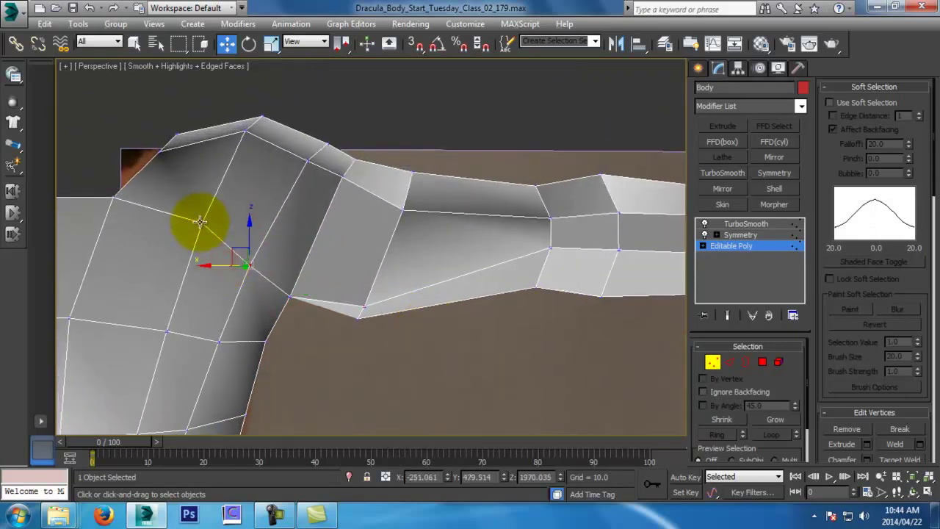
{"action": "left_click_drag", "start_coordinate": [200, 208], "coordinate": [143, 237]}
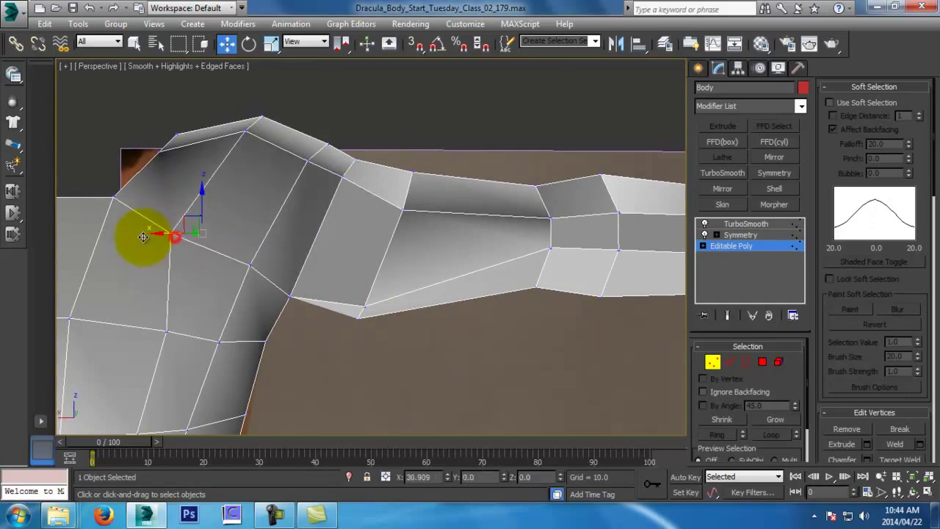
{"action": "middle_click_drag", "start_coordinate": [143, 237], "coordinate": [356, 204]}
{"action": "scroll", "coordinate": [357, 204], "scroll_direction": "down", "scroll_amount": 2}
{"action": "left_click", "coordinate": [277, 258]}
{"action": "left_click_drag", "start_coordinate": [247, 259], "coordinate": [225, 259]}
Lower the middle armpit seam vertices along Z from a view underneath the arm
{"action": "middle_click_drag", "start_coordinate": [281, 257], "coordinate": [278, 340], "text": "alt"}
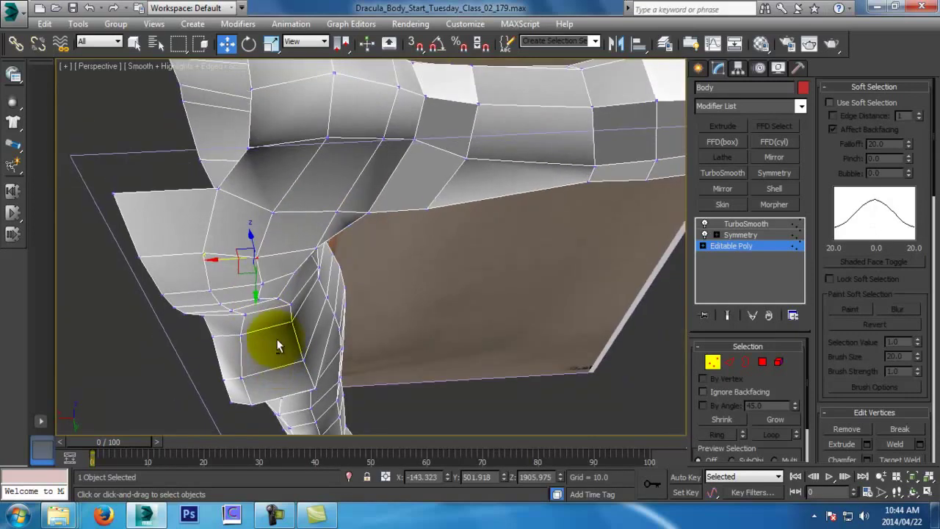
{"action": "left_click", "coordinate": [261, 285]}
{"action": "middle_click_drag", "start_coordinate": [229, 287], "coordinate": [333, 209], "text": "alt"}
{"action": "left_click", "coordinate": [342, 147]}
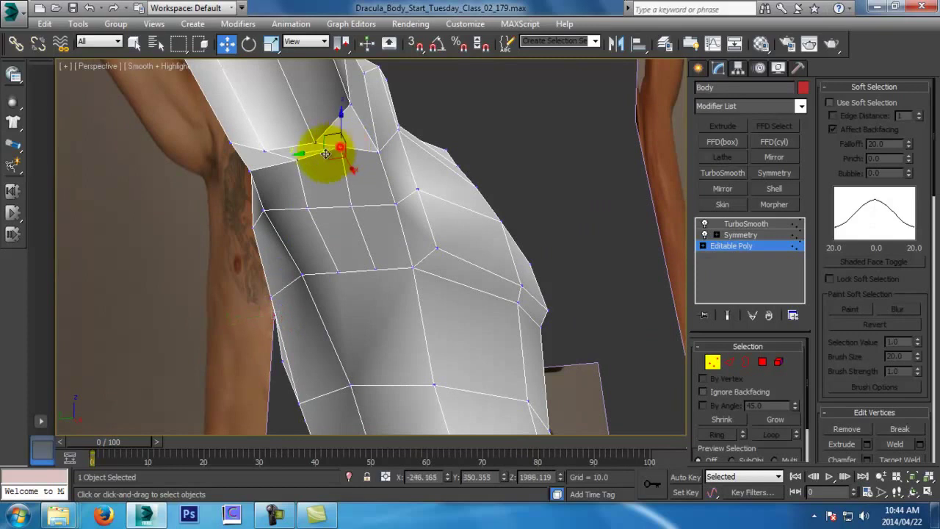
{"action": "left_click_drag", "start_coordinate": [314, 162], "coordinate": [320, 138]}
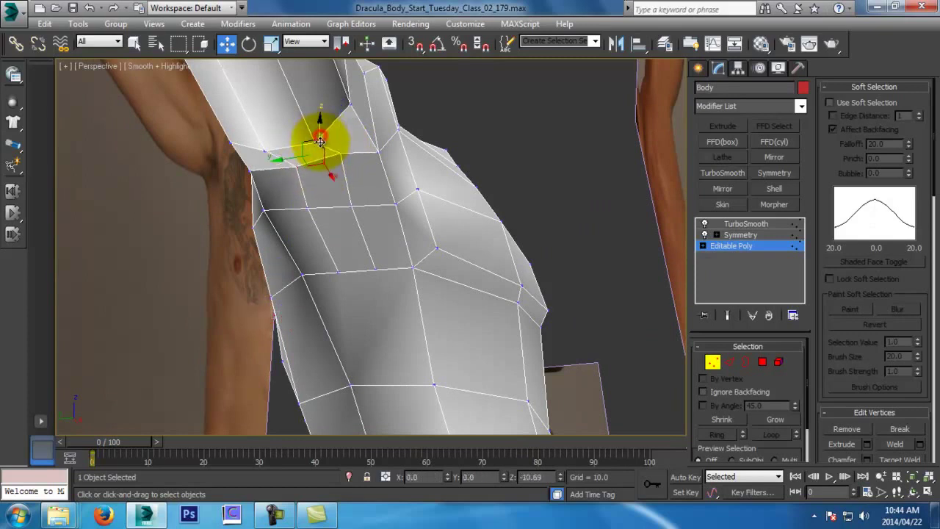
{"action": "left_click_drag", "start_coordinate": [279, 160], "coordinate": [299, 163]}
Move the front armpit corner vertex up and toward the chest in the front view
{"action": "middle_click_drag", "start_coordinate": [342, 139], "coordinate": [418, 286], "text": "alt"}
{"action": "key", "text": "f"}
{"action": "scroll", "coordinate": [417, 215], "scroll_direction": "up", "scroll_amount": 5}
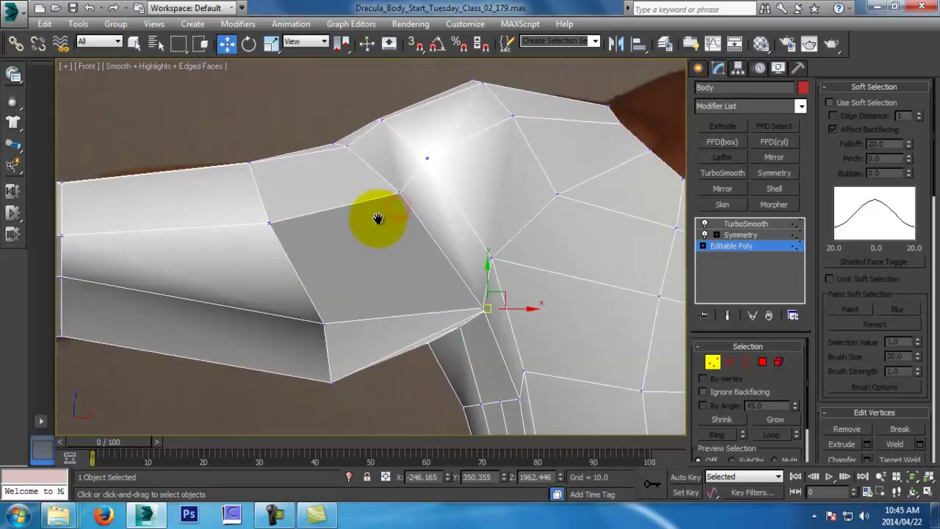
{"action": "left_click", "coordinate": [479, 284]}
{"action": "scroll", "coordinate": [450, 227], "scroll_direction": "down", "scroll_amount": 3}
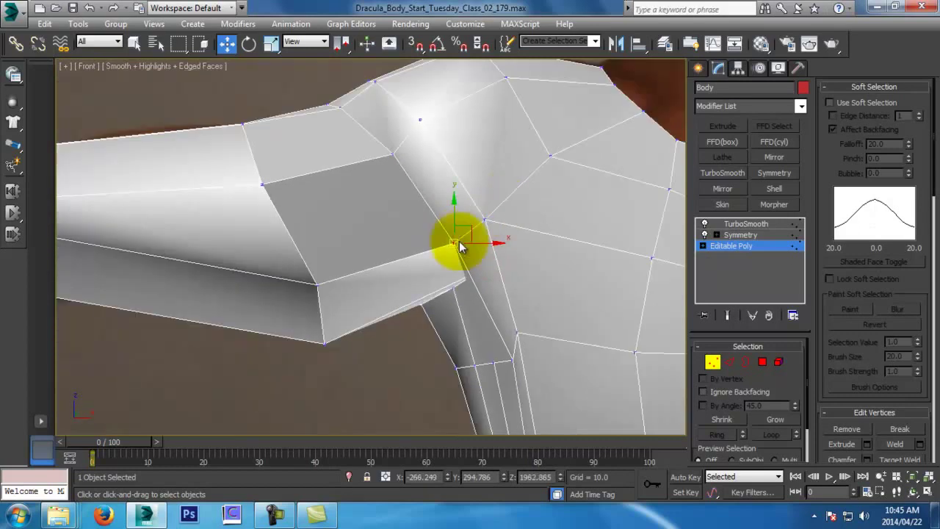
{"action": "left_click_drag", "start_coordinate": [471, 234], "coordinate": [490, 224]}
{"action": "middle_click_drag", "start_coordinate": [523, 311], "coordinate": [557, 137]}
{"action": "key", "text": "p"}
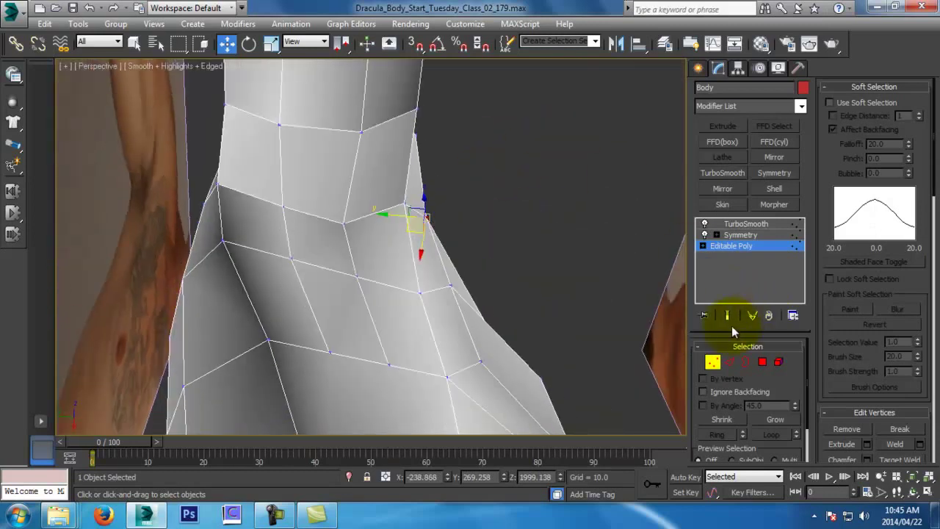
Show the smoothed result to check the shoulder and armpit, save the scene, and leave vertex editing
{"action": "left_click", "coordinate": [727, 316]}
{"action": "middle_click_drag", "start_coordinate": [508, 295], "coordinate": [359, 372], "text": "alt"}
{"action": "middle_click_drag", "start_coordinate": [449, 377], "coordinate": [238, 115]}
{"action": "scroll", "coordinate": [428, 273], "scroll_direction": "down", "scroll_amount": 3}
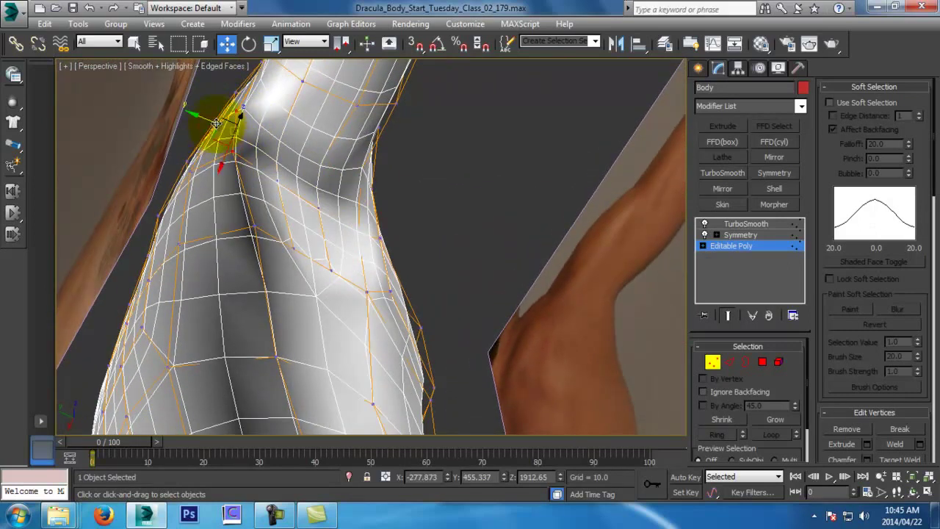
{"action": "middle_click_drag", "start_coordinate": [224, 130], "coordinate": [214, 228], "text": "alt"}
{"action": "key", "text": "f"}
{"action": "scroll", "coordinate": [483, 296], "scroll_direction": "down", "scroll_amount": 7}
{"action": "key", "text": "ctrl+s"}
{"action": "left_click", "coordinate": [716, 364]}
Examine the crotch seam up close with the Symmetry modifier switched off and on
{"action": "middle_click_drag", "start_coordinate": [370, 317], "coordinate": [354, 160]}
{"action": "scroll", "coordinate": [355, 160], "scroll_direction": "down", "scroll_amount": 2}
{"action": "key", "text": "p"}
{"action": "middle_click_drag", "start_coordinate": [373, 208], "coordinate": [628, 256], "text": "alt"}
{"action": "scroll", "coordinate": [629, 256], "scroll_direction": "up", "scroll_amount": 5}
{"action": "middle_click_drag", "start_coordinate": [558, 298], "coordinate": [565, 220]}
{"action": "scroll", "coordinate": [453, 325], "scroll_direction": "up", "scroll_amount": 4}
{"action": "middle_click_drag", "start_coordinate": [310, 381], "coordinate": [319, 346]}
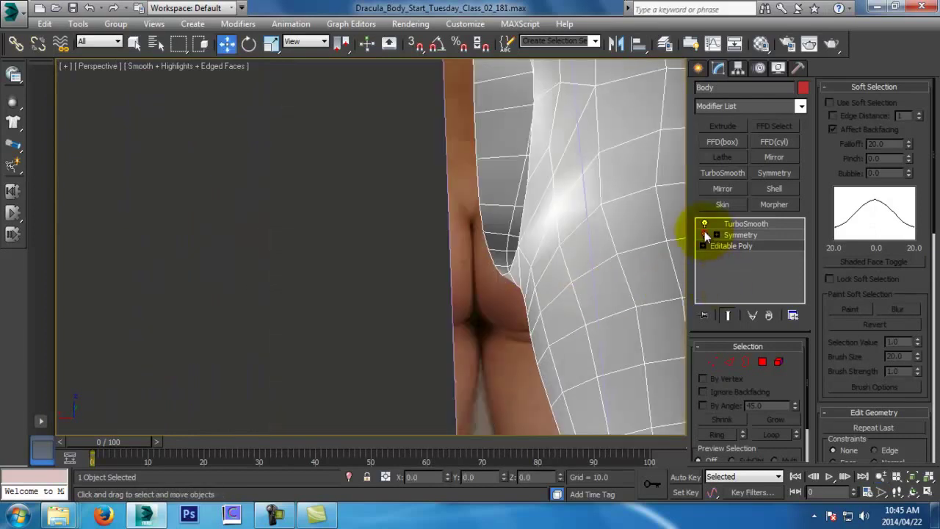
{"action": "left_click", "coordinate": [704, 234]}
{"action": "left_click", "coordinate": [704, 232]}
{"action": "left_click", "coordinate": [704, 233]}
{"action": "left_click", "coordinate": [704, 232]}
{"action": "middle_click_drag", "start_coordinate": [571, 218], "coordinate": [567, 235], "text": "alt"}
Return to vertex editing with the smoothed result hidden and save the scene
{"action": "left_click", "coordinate": [714, 359]}
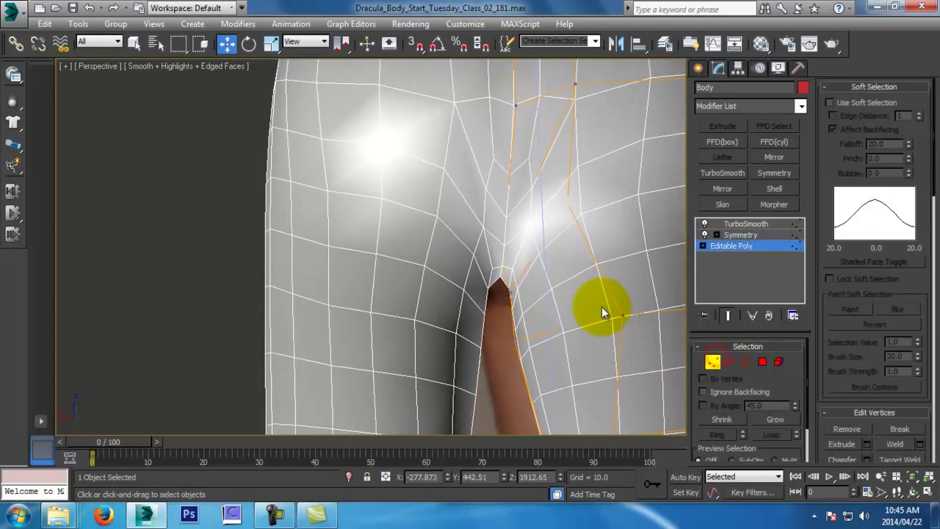
{"action": "left_click", "coordinate": [732, 314]}
{"action": "middle_click_drag", "start_coordinate": [580, 282], "coordinate": [629, 259], "text": "alt"}
{"action": "key", "text": "ctrl+s"}
Show the smoothed result and move the inner-thigh vertices below the crotch away from the centre line, the uppermost about 3 units along X
{"action": "key", "text": "f"}
{"action": "scroll", "coordinate": [497, 285], "scroll_direction": "up", "scroll_amount": 8}
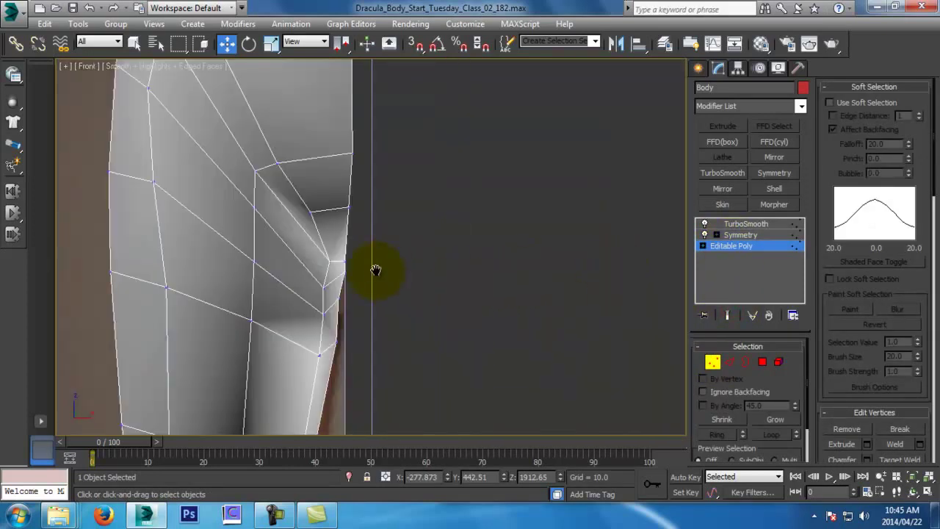
{"action": "left_click_drag", "start_coordinate": [473, 219], "coordinate": [419, 231]}
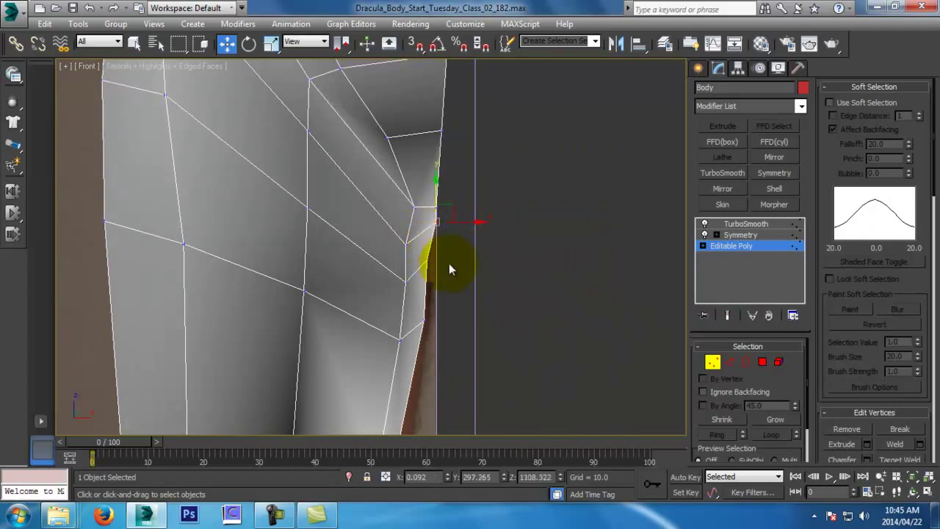
{"action": "left_click", "coordinate": [726, 315]}
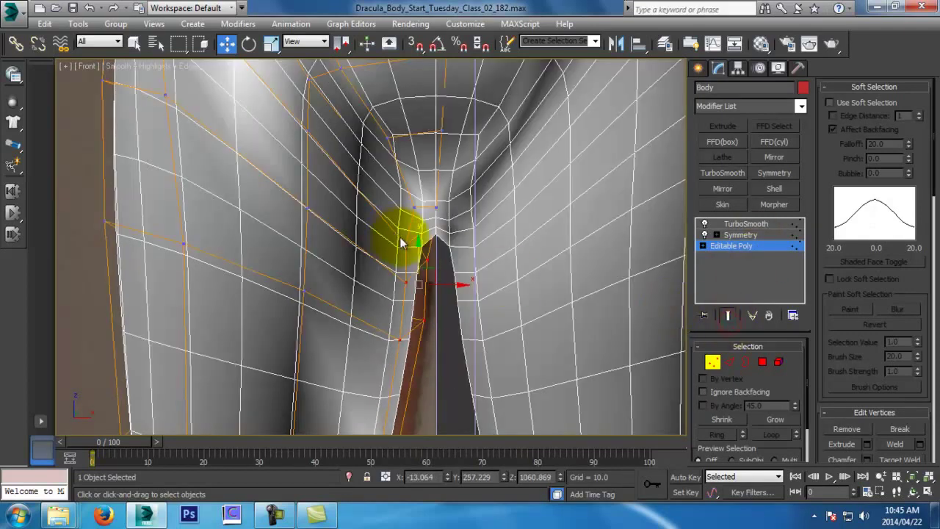
{"action": "left_click_drag", "start_coordinate": [438, 277], "coordinate": [418, 281]}
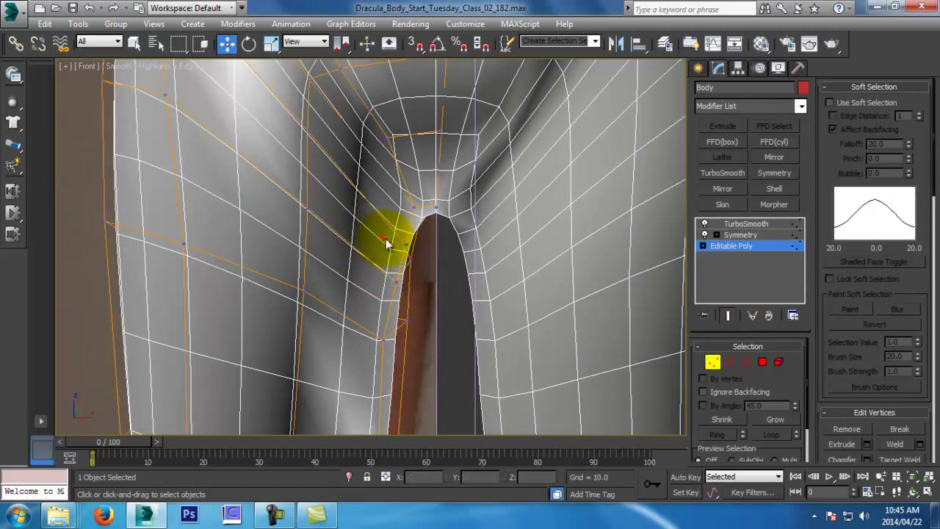
{"action": "left_click_drag", "start_coordinate": [430, 249], "coordinate": [426, 249]}
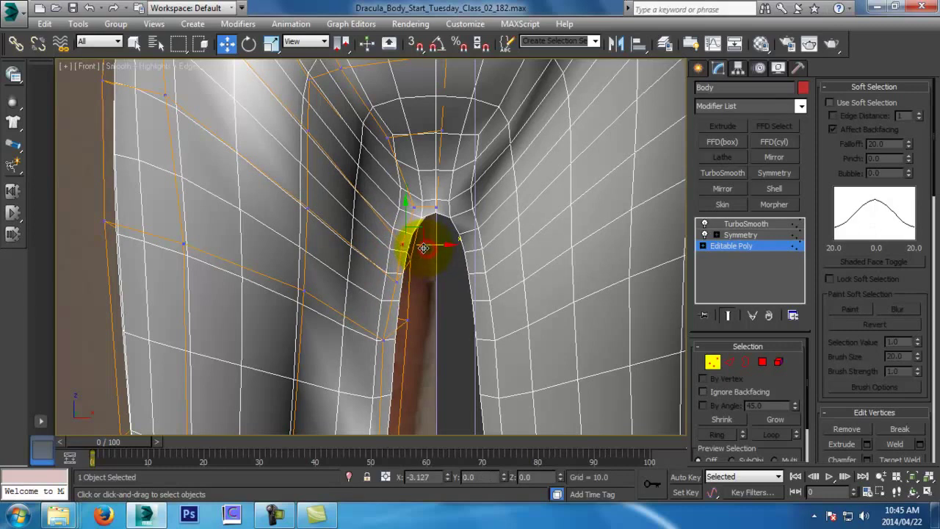
Move the stray crotch seam vertex along X to about 1.3 at the mirror line to close the gap between the legs
{"action": "key", "text": "p"}
{"action": "middle_click_drag", "start_coordinate": [440, 265], "coordinate": [416, 213], "text": "alt"}
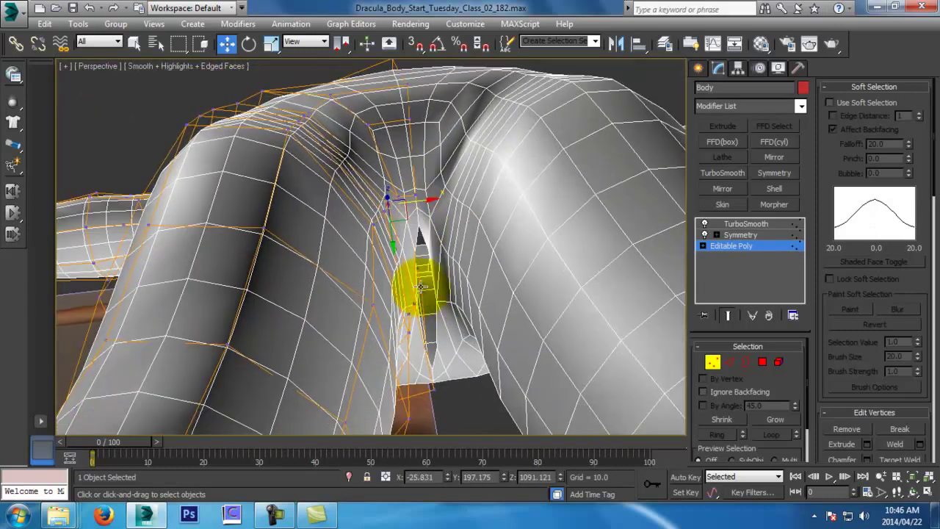
{"action": "left_click", "coordinate": [725, 315]}
{"action": "middle_click_drag", "start_coordinate": [484, 337], "coordinate": [669, 345], "text": "alt"}
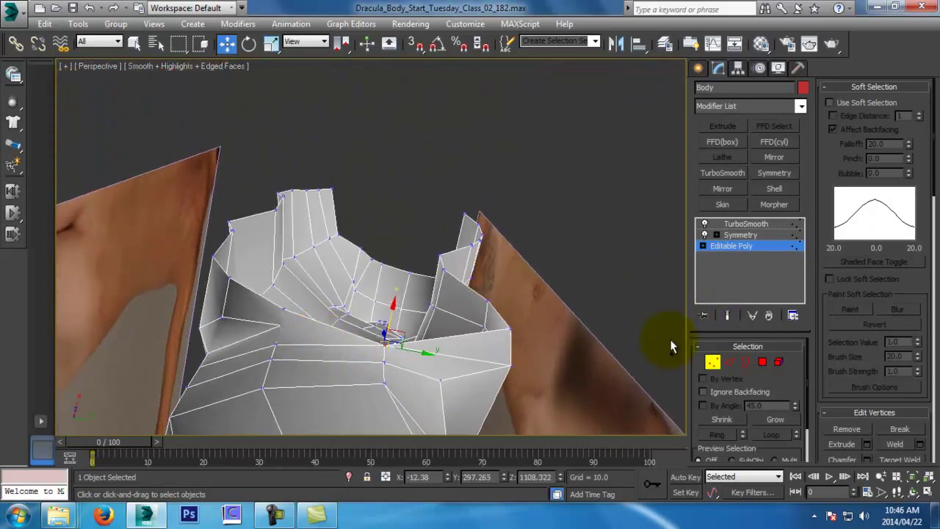
{"action": "left_click", "coordinate": [727, 316]}
{"action": "middle_click_drag", "start_coordinate": [419, 336], "coordinate": [477, 337], "text": "alt"}
{"action": "left_click_drag", "start_coordinate": [419, 331], "coordinate": [423, 331]}
{"action": "middle_click_drag", "start_coordinate": [422, 330], "coordinate": [478, 329], "text": "alt"}
{"action": "scroll", "coordinate": [422, 357], "scroll_direction": "down", "scroll_amount": 10}
{"action": "scroll", "coordinate": [477, 353], "scroll_direction": "up", "scroll_amount": 2}
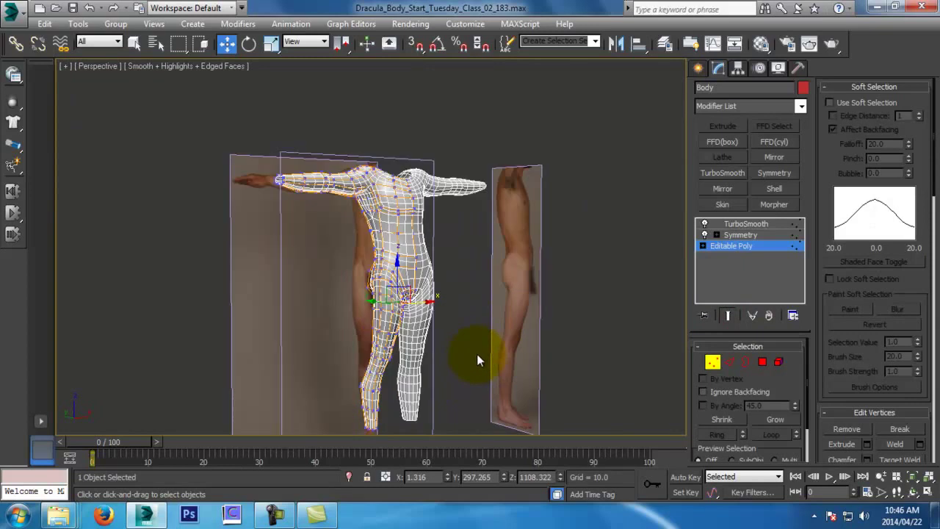
Leave vertex editing and add a Relax modifier directly above Symmetry
{"action": "left_click", "coordinate": [712, 361]}
{"action": "scroll", "coordinate": [577, 342], "scroll_direction": "up", "scroll_amount": 5}
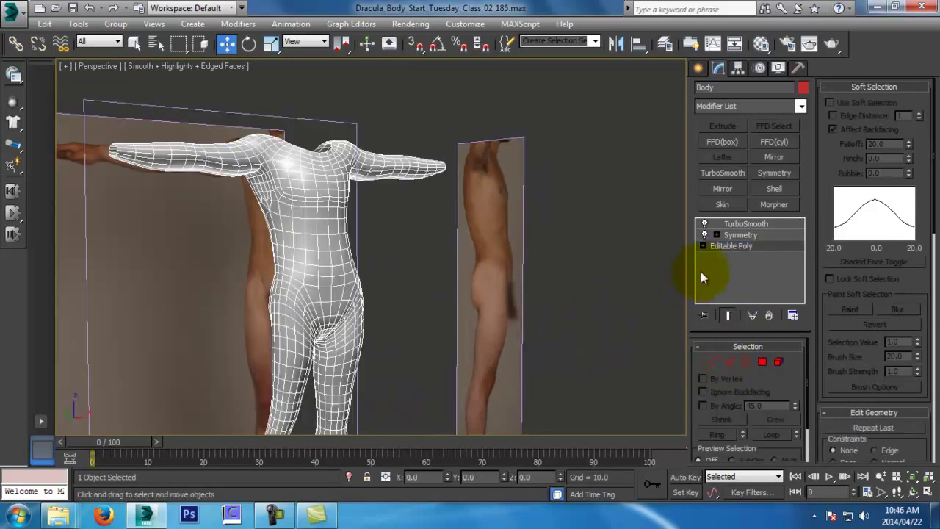
{"action": "left_click", "coordinate": [738, 235]}
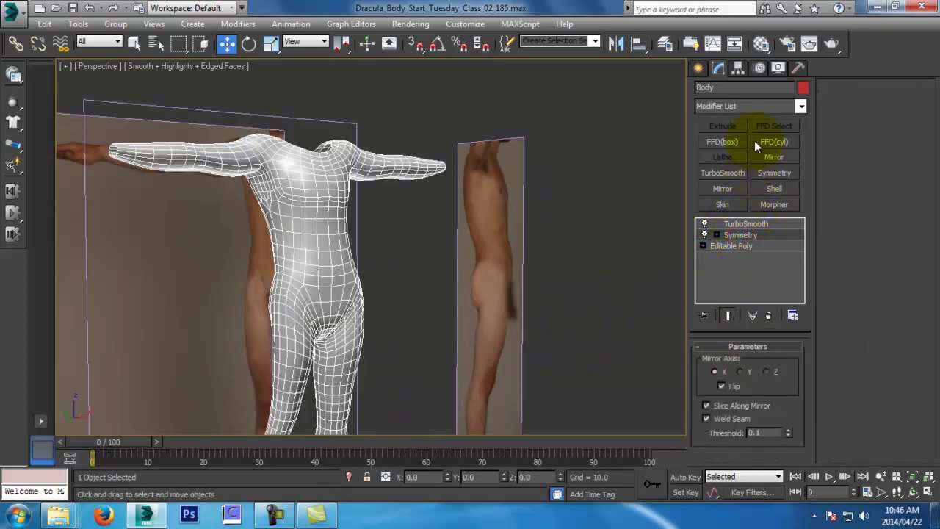
{"action": "left_click", "coordinate": [757, 103]}
{"action": "scroll", "coordinate": [756, 102], "scroll_direction": "down", "scroll_amount": 2}
{"action": "key", "text": "r"}
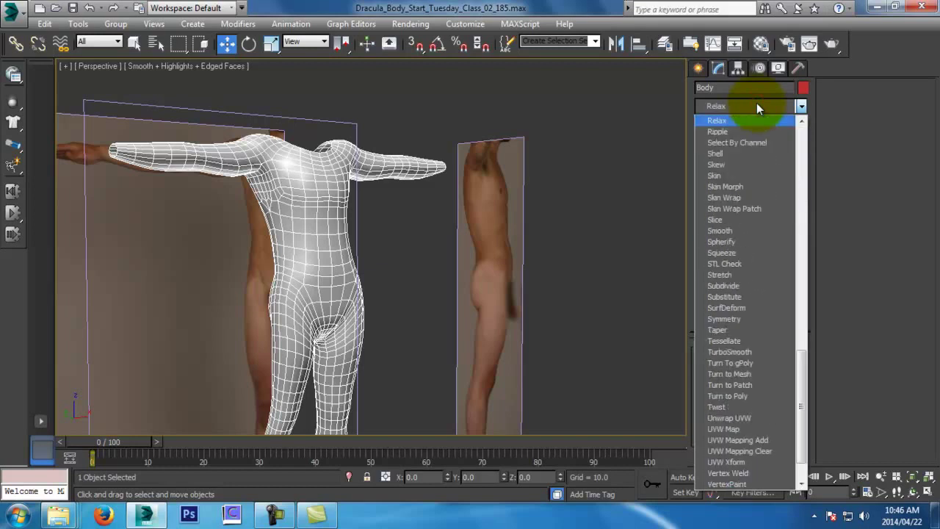
{"action": "left_click", "coordinate": [737, 120]}
Examine the relaxed body around the hips and chest in the front view with the Editable Poly vertices shown
{"action": "middle_click_drag", "start_coordinate": [646, 155], "coordinate": [485, 206], "text": "alt"}
{"action": "middle_click_drag", "start_coordinate": [373, 257], "coordinate": [449, 291], "text": "ctrl+alt"}
{"action": "middle_click_drag", "start_coordinate": [450, 291], "coordinate": [561, 317], "text": "ctrl+alt"}
{"action": "key", "text": "f"}
{"action": "scroll", "coordinate": [474, 272], "scroll_direction": "down", "scroll_amount": 5}
{"action": "left_click", "coordinate": [756, 258]}
{"action": "left_click", "coordinate": [712, 360]}
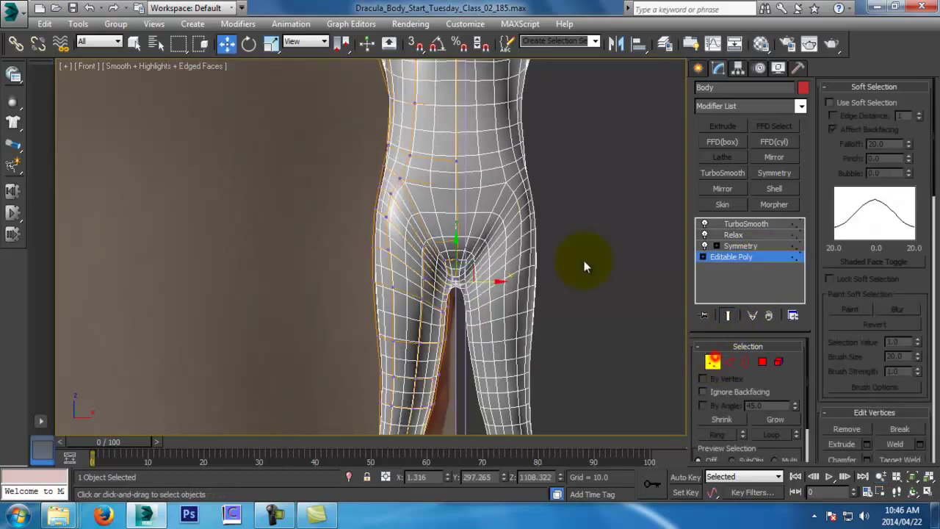
{"action": "middle_click_drag", "start_coordinate": [449, 219], "coordinate": [449, 237]}
{"action": "scroll", "coordinate": [448, 236], "scroll_direction": "up", "scroll_amount": 2}
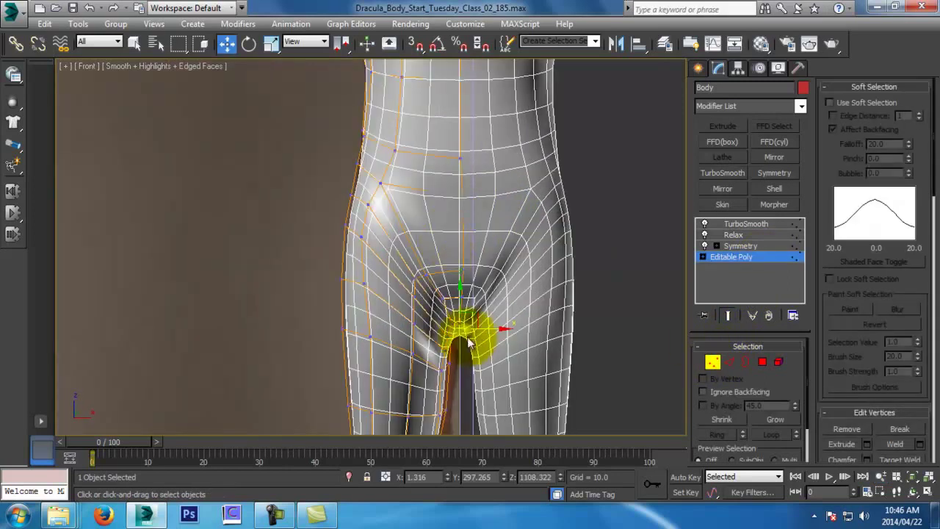
{"action": "middle_click_drag", "start_coordinate": [415, 160], "coordinate": [443, 422]}
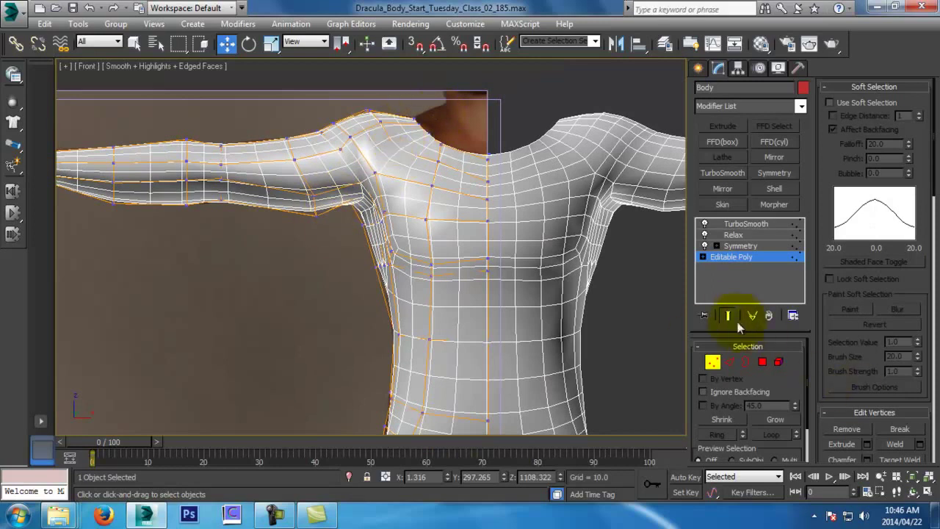
Leave vertex editing and compare the smoothed shoulders and arm with the front reference
{"action": "left_click", "coordinate": [727, 315]}
{"action": "middle_click_drag", "start_coordinate": [404, 194], "coordinate": [424, 277]}
{"action": "scroll", "coordinate": [408, 297], "scroll_direction": "up", "scroll_amount": 2}
{"action": "left_click", "coordinate": [731, 362]}
{"action": "left_click", "coordinate": [412, 323]}
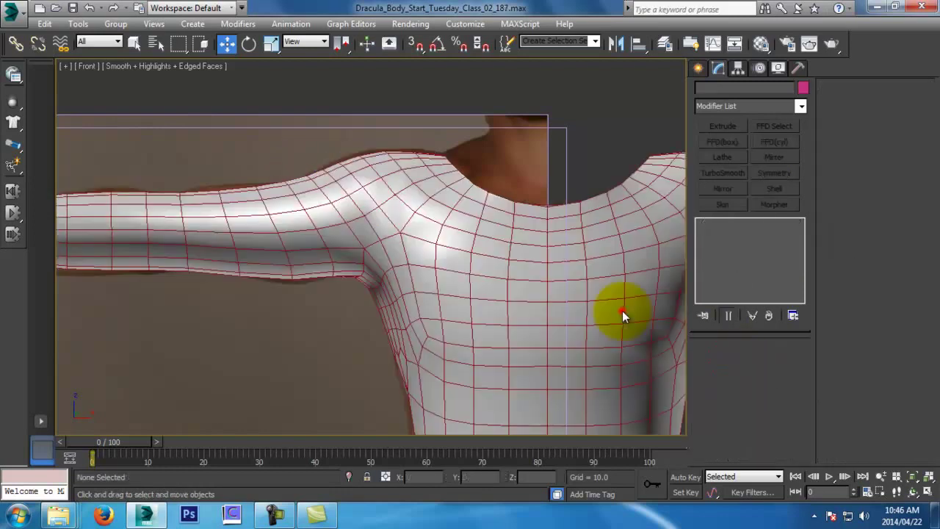
{"action": "scroll", "coordinate": [510, 311], "scroll_direction": "up", "scroll_amount": 5}
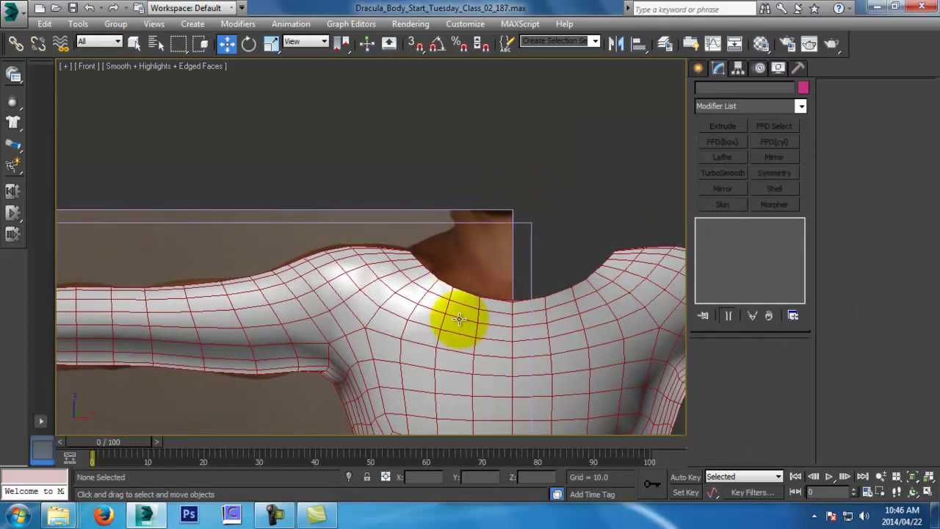
{"action": "left_click", "coordinate": [458, 322]}
{"action": "scroll", "coordinate": [458, 319], "scroll_direction": "down", "scroll_amount": 6}
{"action": "mouse_move", "coordinate": [459, 319]}
{"action": "middle_mouse_down", "text": "alt"}
{"action": "mouse_move", "coordinate": [438, 336]}
{"action": "mouse_move", "coordinate": [461, 333]}
{"action": "middle_mouse_up", "text": "alt"}
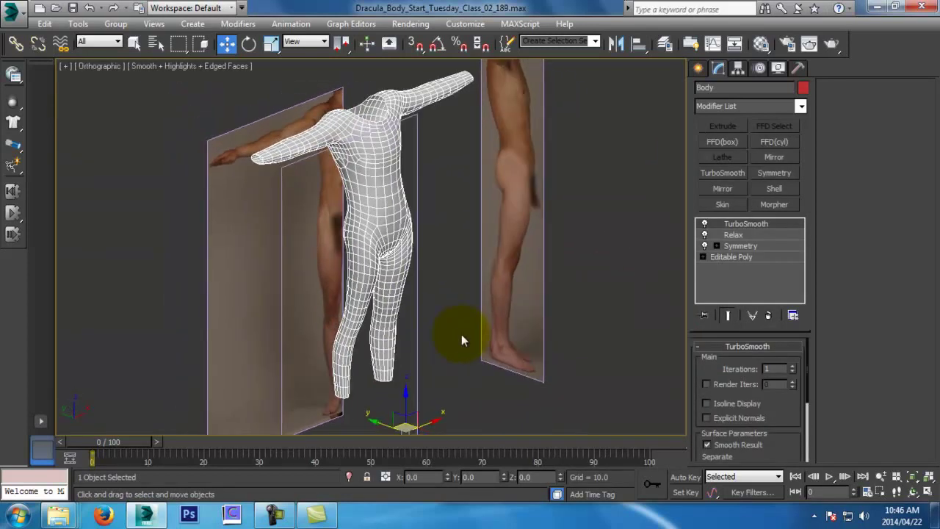
Review the whole body in perspective, save the scene, and deselect the body
{"action": "key", "text": "p"}
{"action": "scroll", "coordinate": [461, 334], "scroll_direction": "down", "scroll_amount": 3}
{"action": "middle_click_drag", "start_coordinate": [461, 334], "coordinate": [652, 302], "text": "alt"}
{"action": "scroll", "coordinate": [652, 302], "scroll_direction": "down", "scroll_amount": 1}
{"action": "left_click_drag", "start_coordinate": [507, 248], "coordinate": [492, 230]}
{"action": "middle_click_drag", "start_coordinate": [492, 231], "coordinate": [387, 264], "text": "alt"}
{"action": "scroll", "coordinate": [388, 265], "scroll_direction": "down", "scroll_amount": 2}
{"action": "key", "text": "w"}
{"action": "key", "text": "ctrl+s"}
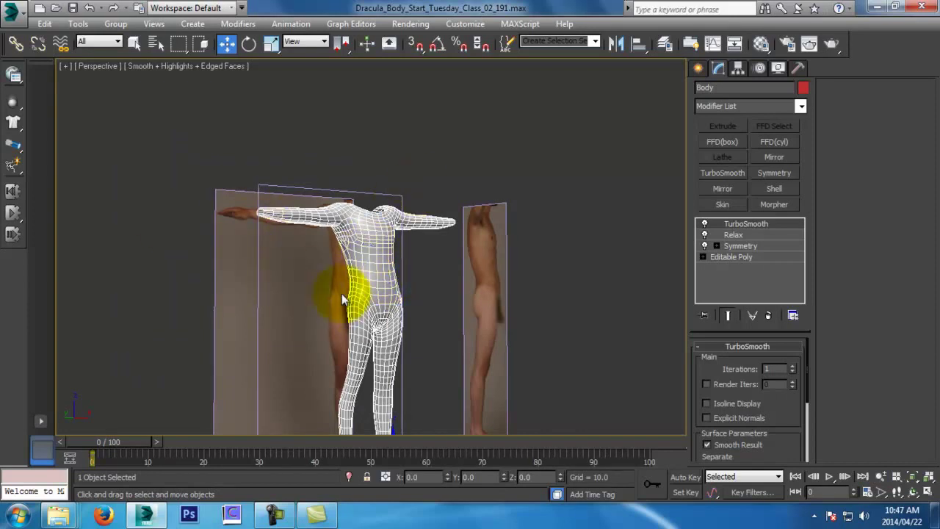
{"action": "middle_click_drag", "start_coordinate": [514, 403], "coordinate": [438, 393], "text": "alt"}
{"action": "left_click", "coordinate": [557, 384]}
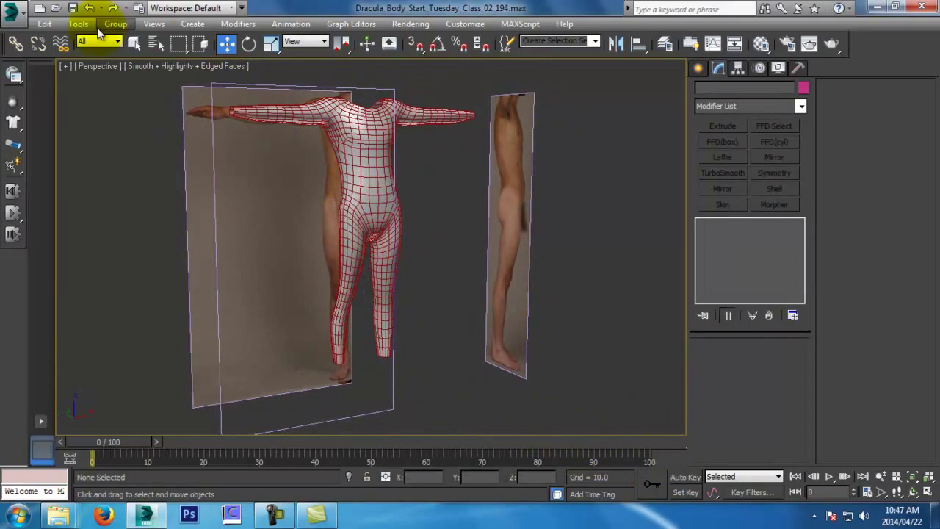
Open the scene Dracula_Head_Attach_Ear_Start_Class_02_02 from the Class_02 folder
{"action": "left_click", "coordinate": [17, 20]}
{"action": "left_click", "coordinate": [55, 106]}
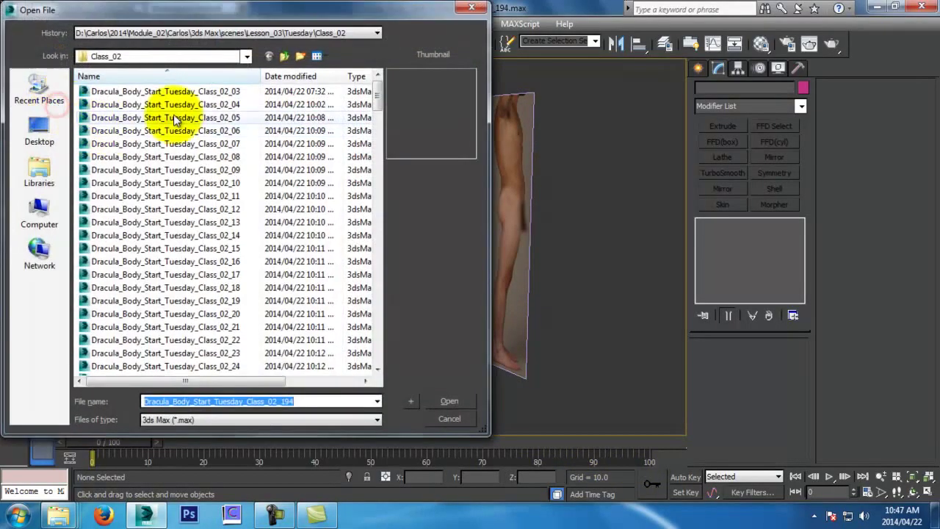
{"action": "left_click_drag", "start_coordinate": [375, 106], "coordinate": [385, 373]}
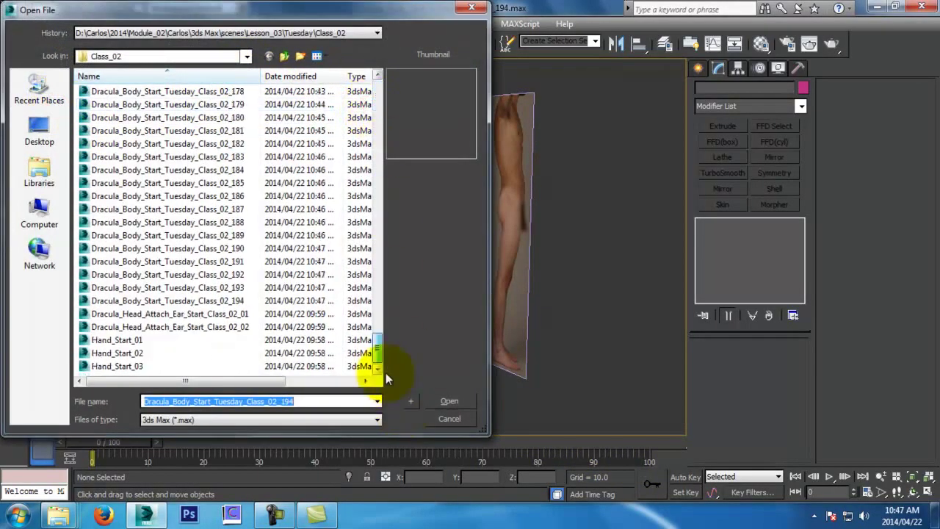
{"action": "left_click", "coordinate": [187, 328]}
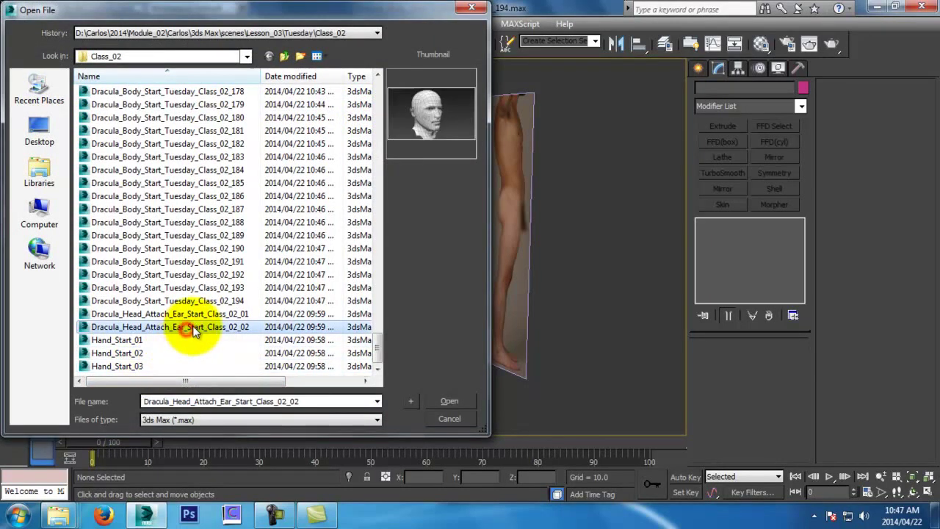
{"action": "left_click", "coordinate": [449, 401]}
{"action": "left_click", "coordinate": [650, 380]}
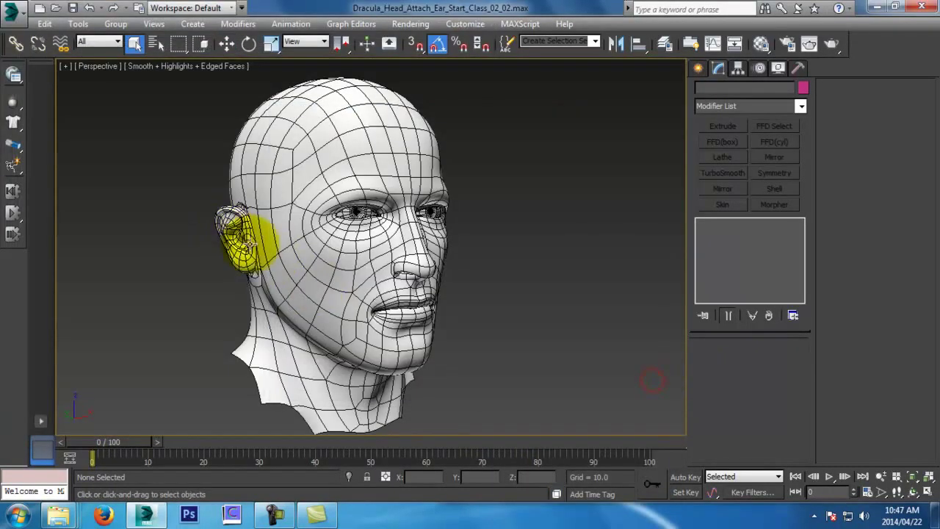
Delete the second ear on the opposite side of the head
{"action": "left_click", "coordinate": [249, 243]}
{"action": "key", "text": "z"}
{"action": "middle_click_drag", "start_coordinate": [460, 257], "coordinate": [427, 254], "text": "alt"}
{"action": "scroll", "coordinate": [379, 262], "scroll_direction": "down", "scroll_amount": 5}
{"action": "left_click", "coordinate": [555, 244]}
{"action": "middle_click_drag", "start_coordinate": [555, 244], "coordinate": [601, 249], "text": "alt"}
{"action": "key", "text": "Delete"}
Select the remaining ear and remove the smoothing modifier from its stack, leaving the plain Editable Poly
{"action": "left_click", "coordinate": [397, 239]}
{"action": "middle_click_drag", "start_coordinate": [397, 239], "coordinate": [479, 243], "text": "alt"}
{"action": "left_click", "coordinate": [254, 230]}
{"action": "left_click", "coordinate": [768, 315]}
{"action": "middle_click_drag", "start_coordinate": [646, 301], "coordinate": [656, 353], "text": "alt"}
Move the ear about 18 units away from the head along X in the front view
{"action": "key", "text": "f"}
{"action": "key", "text": "z"}
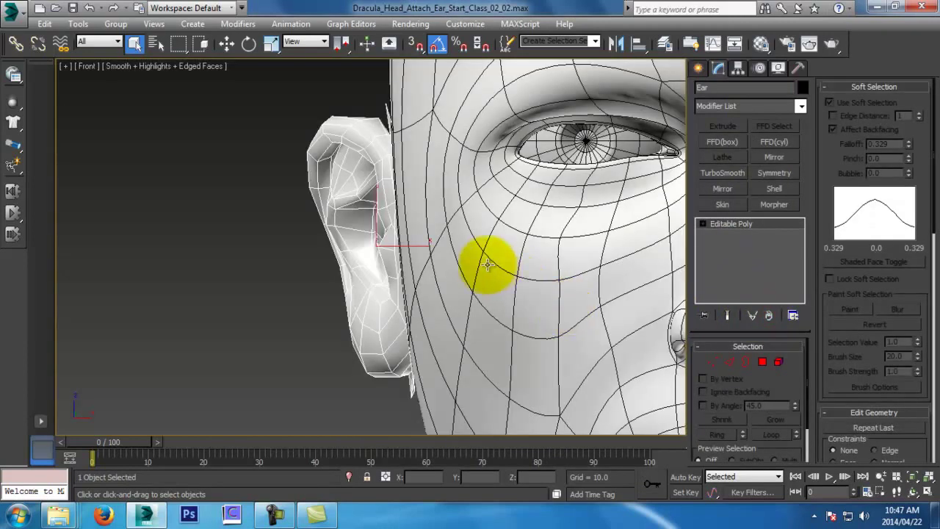
{"action": "key", "text": "w"}
{"action": "left_click_drag", "start_coordinate": [414, 246], "coordinate": [397, 245]}
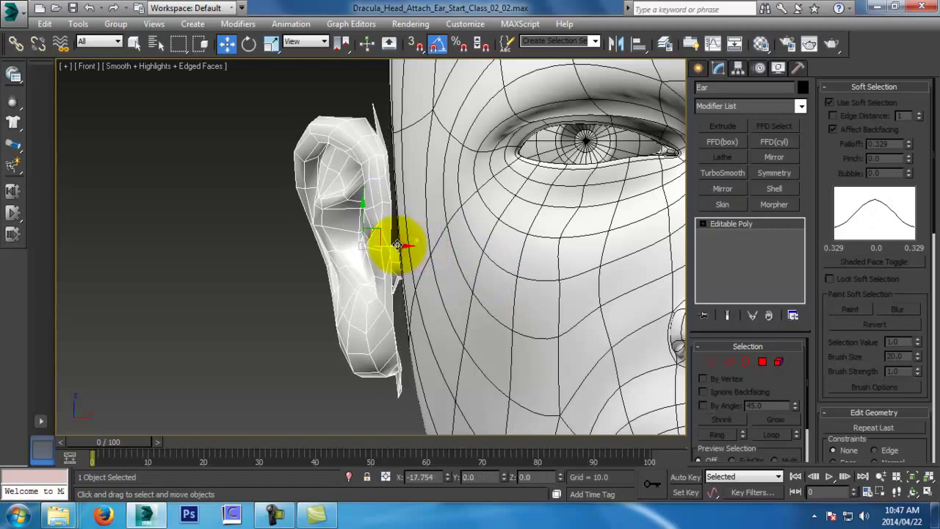
{"action": "scroll", "coordinate": [386, 236], "scroll_direction": "up", "scroll_amount": 3}
{"action": "middle_click_drag", "start_coordinate": [378, 227], "coordinate": [360, 241], "text": "alt"}
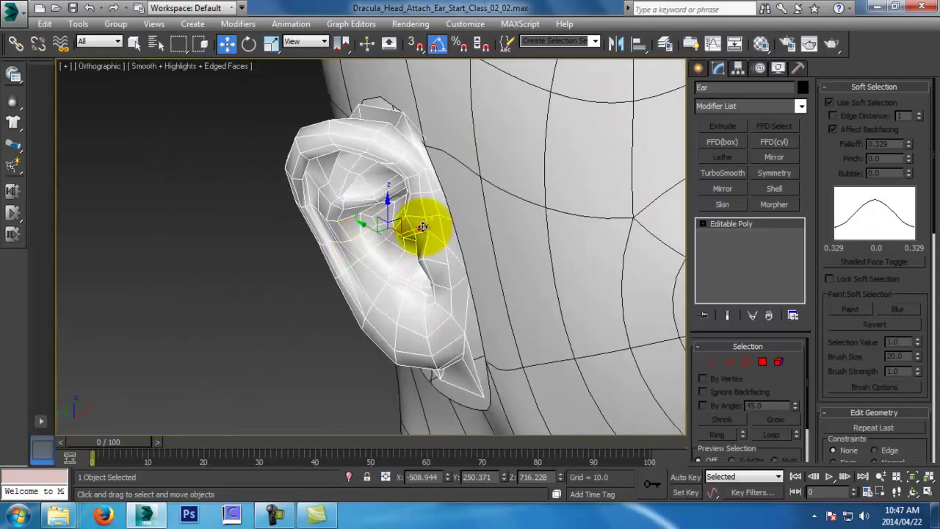
Nudge the ear along X beside the head and show the head's base Editable Poly mesh around the ear opening
{"action": "left_click_drag", "start_coordinate": [423, 227], "coordinate": [409, 233]}
{"action": "middle_click_drag", "start_coordinate": [415, 233], "coordinate": [550, 235], "text": "alt"}
{"action": "scroll", "coordinate": [497, 197], "scroll_direction": "down", "scroll_amount": 3}
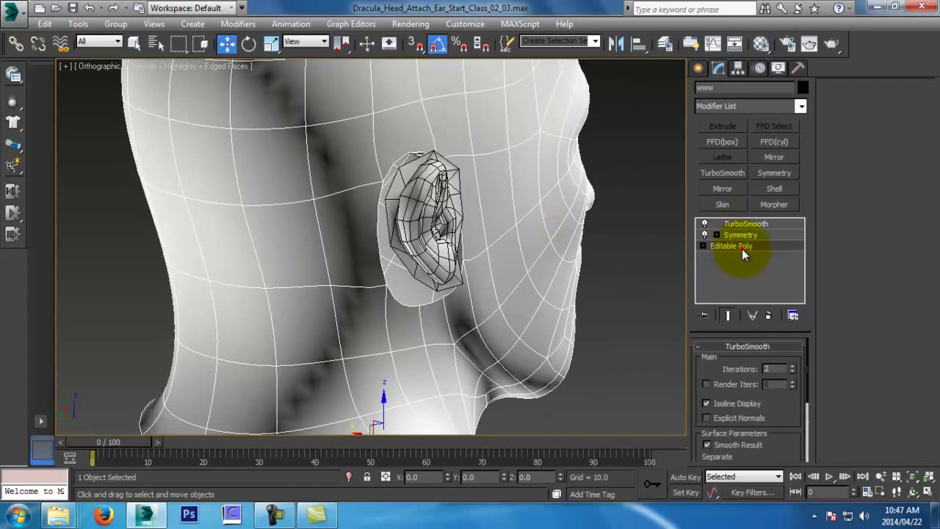
{"action": "left_click", "coordinate": [741, 247]}
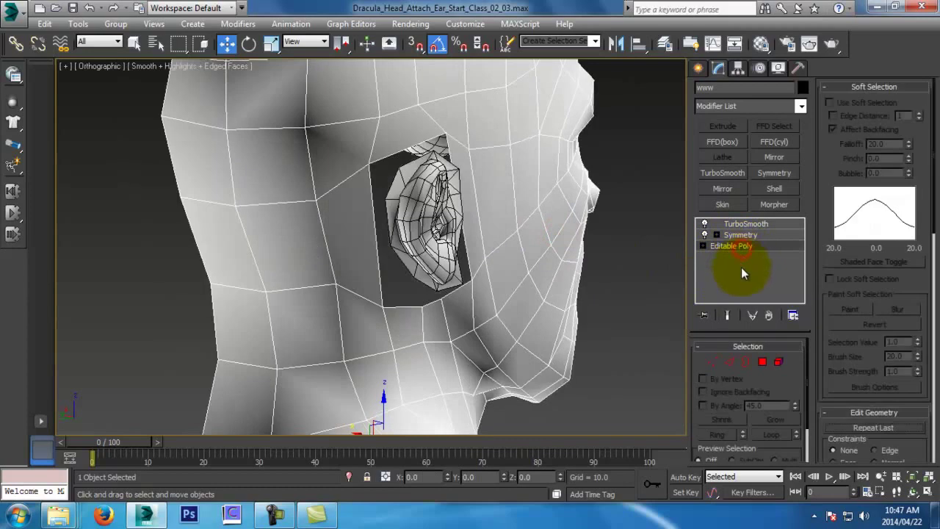
{"action": "middle_click_drag", "start_coordinate": [559, 288], "coordinate": [550, 290]}
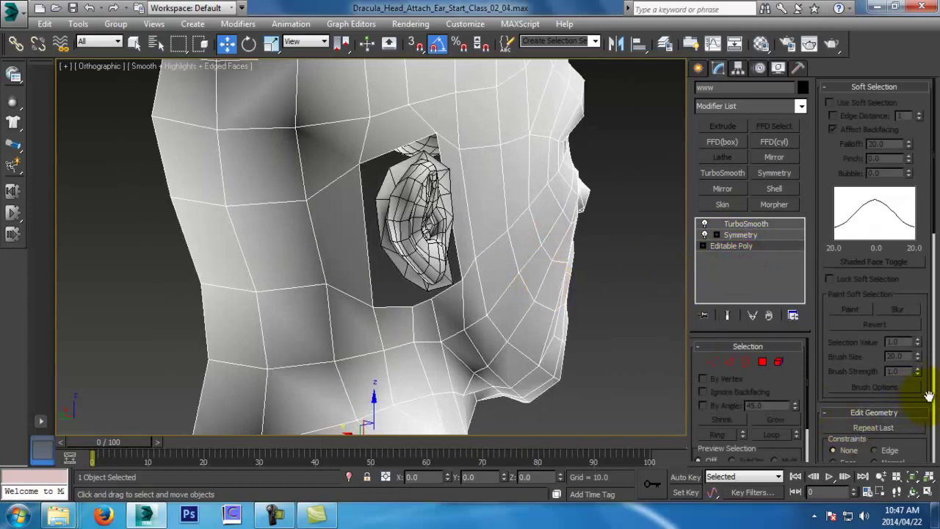
{"action": "scroll", "coordinate": [923, 315], "scroll_direction": "down", "scroll_amount": 6}
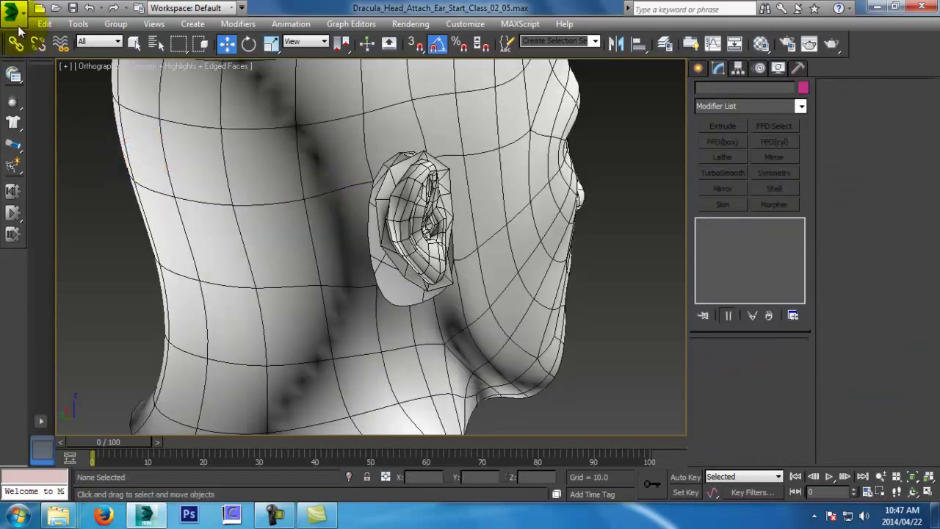
{"action": "left_click", "coordinate": [18, 22]}
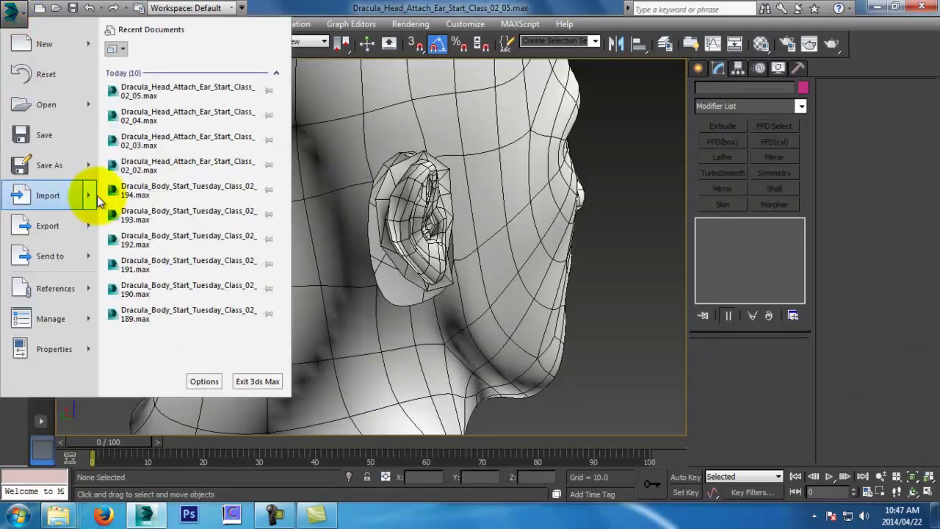
{"action": "mouse_move", "coordinate": [92, 204]}
{"action": "left_click", "coordinate": [152, 105]}
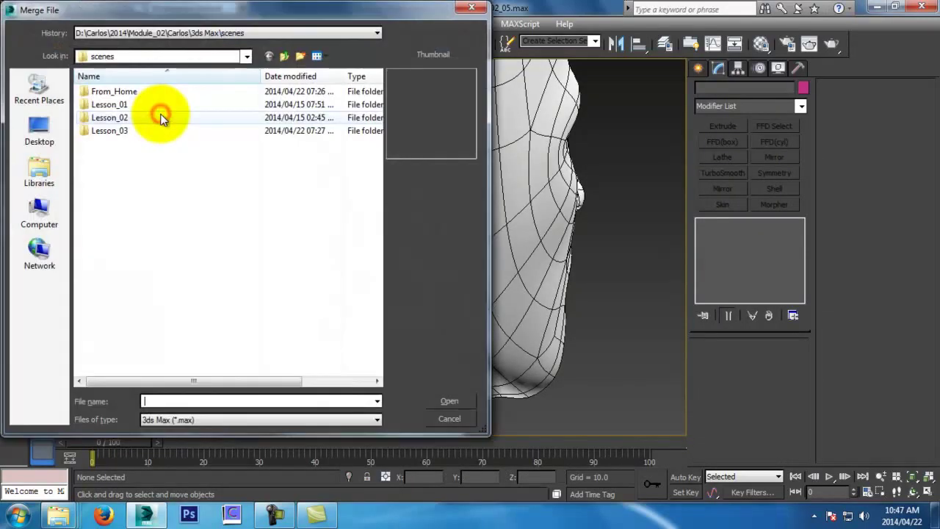
{"action": "double_click", "coordinate": [156, 105]}
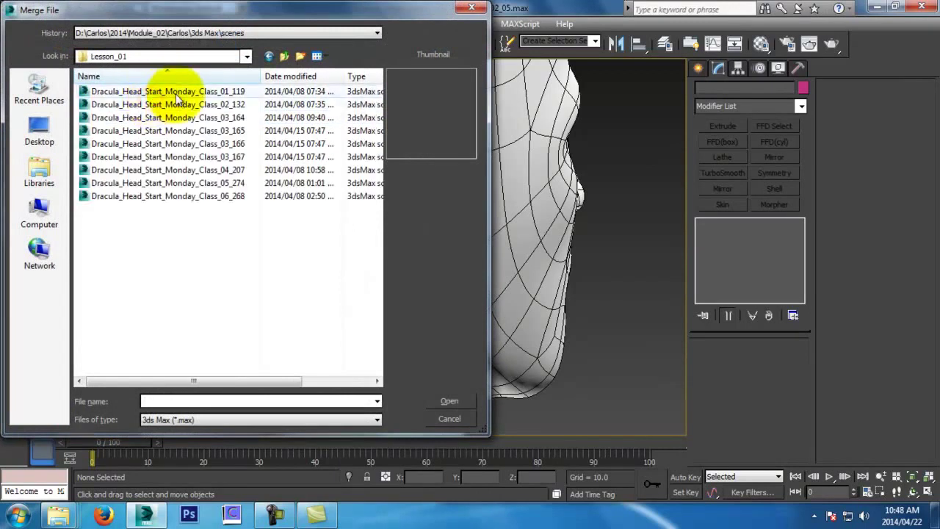
{"action": "double_click", "coordinate": [210, 196]}
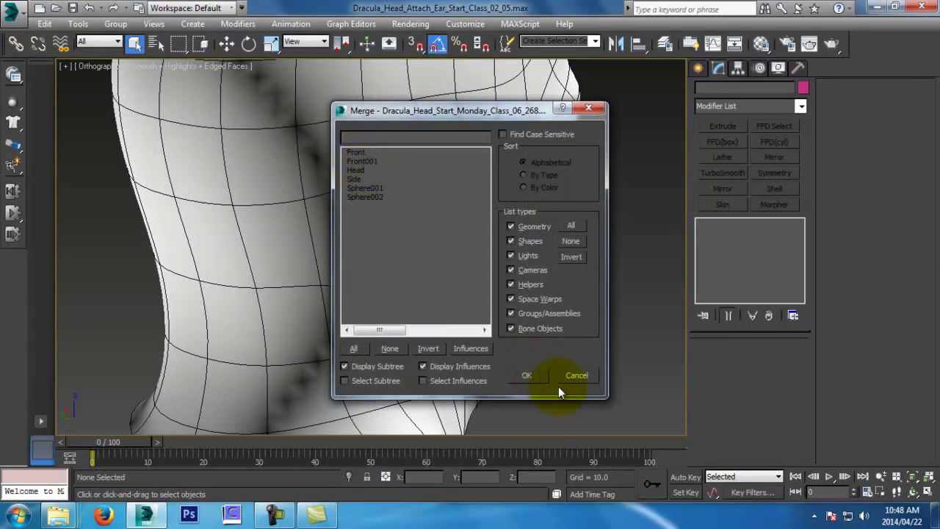
{"action": "left_click", "coordinate": [575, 376]}
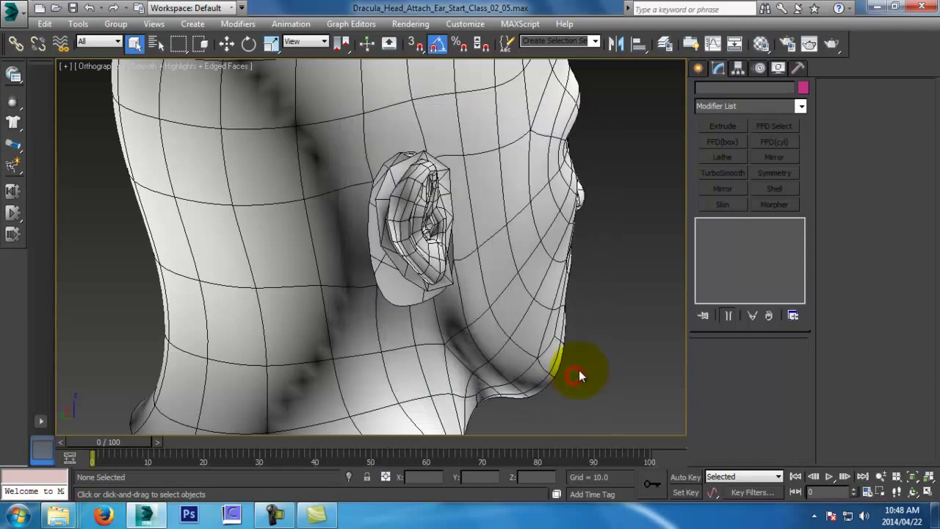
Switch to a perspective view and frame the ear against the opening in the head
{"action": "scroll", "coordinate": [578, 371], "scroll_direction": "down", "scroll_amount": 5}
{"action": "middle_click_drag", "start_coordinate": [579, 372], "coordinate": [429, 364], "text": "alt"}
{"action": "key", "text": "p"}
{"action": "scroll", "coordinate": [456, 361], "scroll_direction": "up", "scroll_amount": 3}
{"action": "middle_click_drag", "start_coordinate": [408, 268], "coordinate": [210, 235], "text": "alt"}
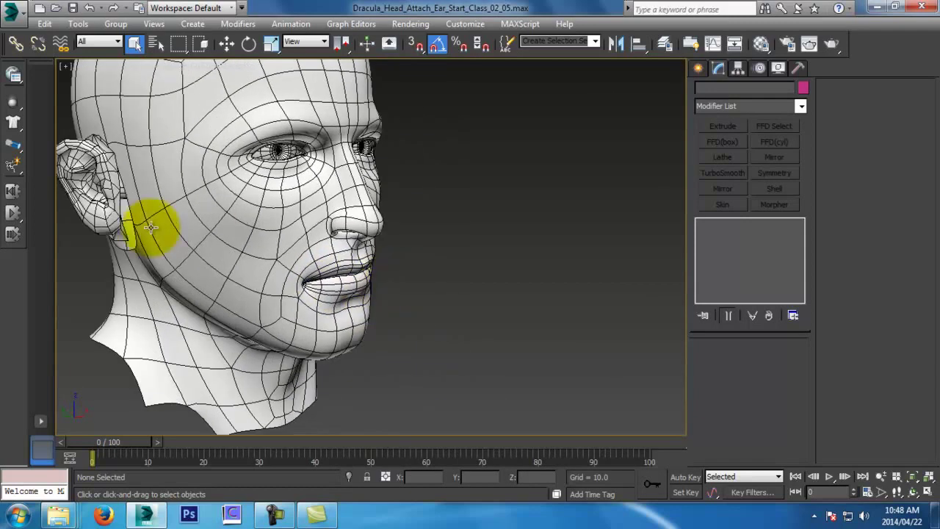
{"action": "left_click", "coordinate": [95, 189]}
{"action": "key", "text": "z"}
{"action": "middle_click_drag", "start_coordinate": [399, 248], "coordinate": [504, 288], "text": "alt"}
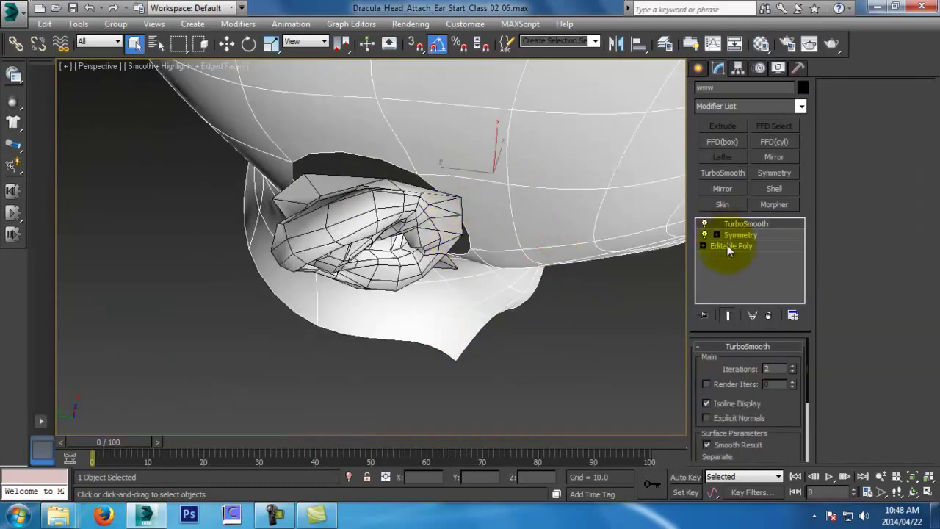
Attach the ear to the head mesh at the head's Editable Poly level
{"action": "left_click", "coordinate": [398, 212]}
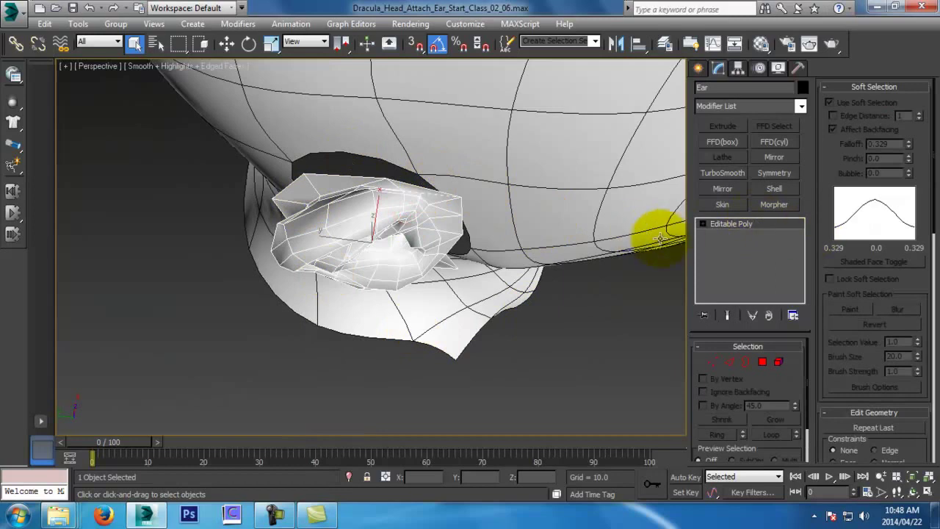
{"action": "left_click", "coordinate": [479, 205]}
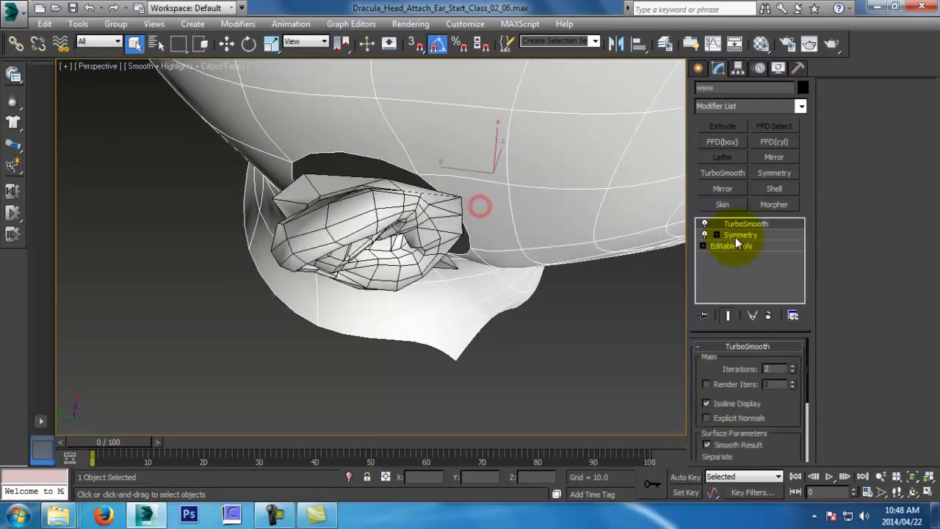
{"action": "left_click", "coordinate": [737, 247]}
{"action": "left_click_drag", "start_coordinate": [824, 356], "coordinate": [848, 289]}
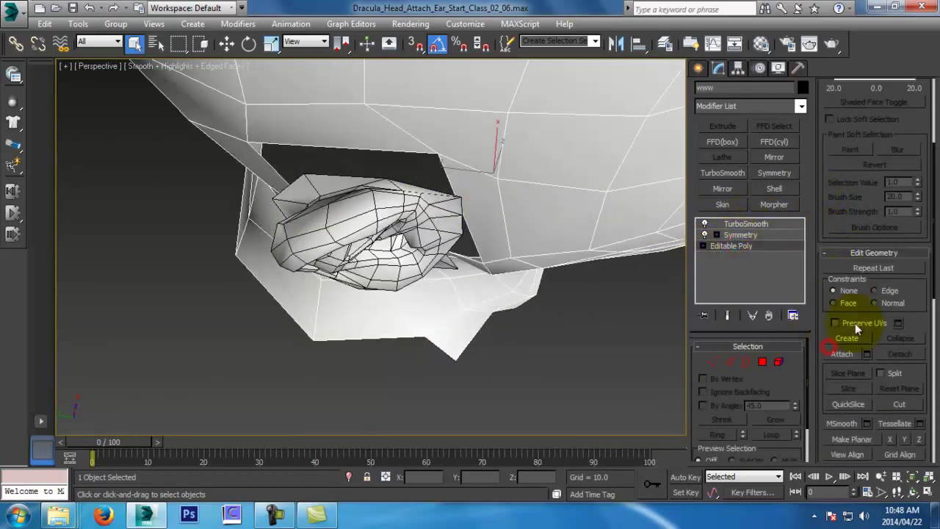
{"action": "left_click", "coordinate": [843, 357]}
{"action": "left_click", "coordinate": [391, 281]}
{"action": "left_click", "coordinate": [541, 236]}
{"action": "middle_click_drag", "start_coordinate": [552, 234], "coordinate": [427, 265], "text": "alt"}
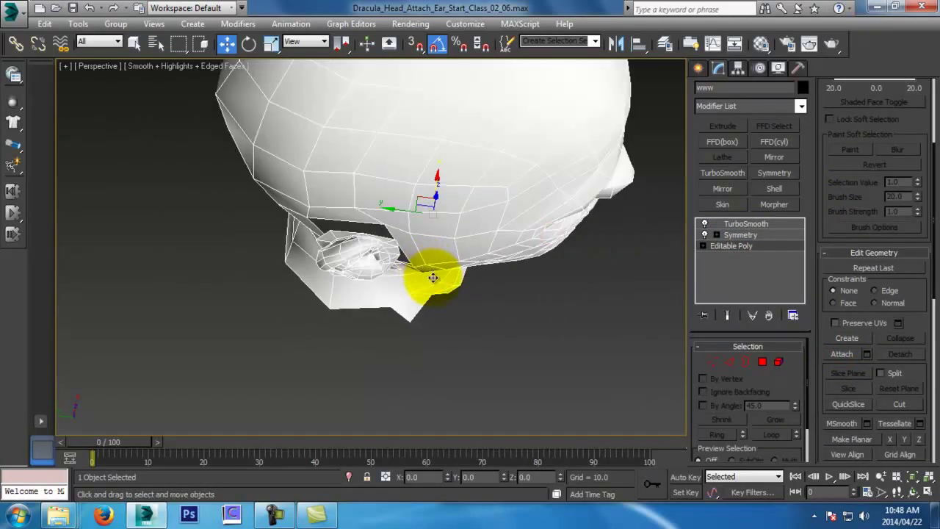
Check the 03 - Default material in the Material Editor and inspect the attached ear with symmetry and smoothing
{"action": "key", "text": "m"}
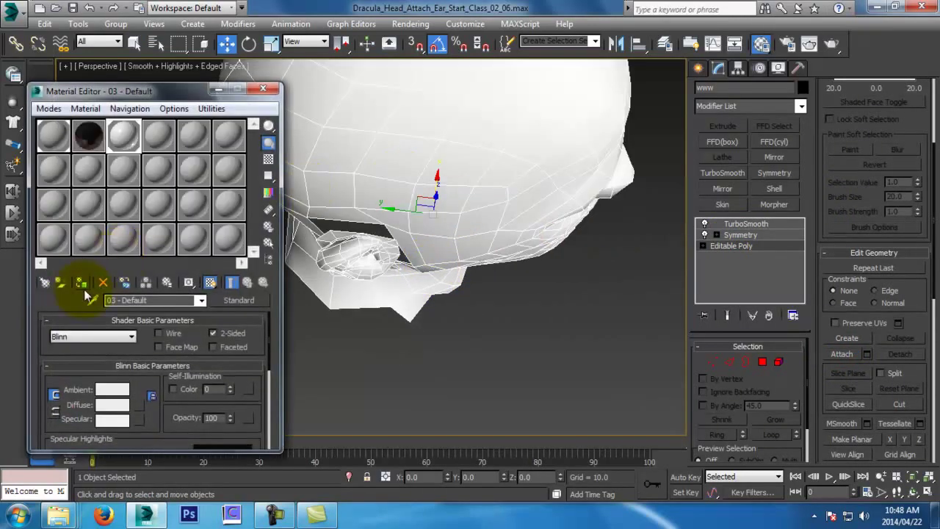
{"action": "left_click", "coordinate": [263, 88]}
{"action": "middle_click_drag", "start_coordinate": [419, 161], "coordinate": [309, 109], "text": "alt"}
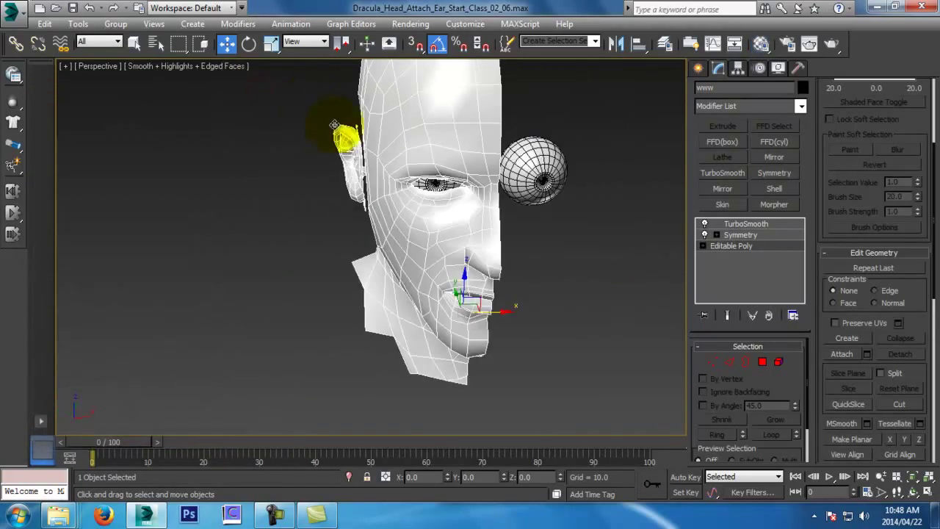
{"action": "left_click", "coordinate": [613, 252]}
{"action": "middle_click_drag", "start_coordinate": [613, 253], "coordinate": [547, 227], "text": "alt"}
{"action": "left_click", "coordinate": [611, 222]}
{"action": "middle_click_drag", "start_coordinate": [488, 238], "coordinate": [664, 254], "text": "alt"}
{"action": "key", "text": "alt+z"}
{"action": "middle_click_drag", "start_coordinate": [335, 239], "coordinate": [422, 248], "text": "alt"}
{"action": "left_click_drag", "start_coordinate": [482, 262], "coordinate": [483, 255]}
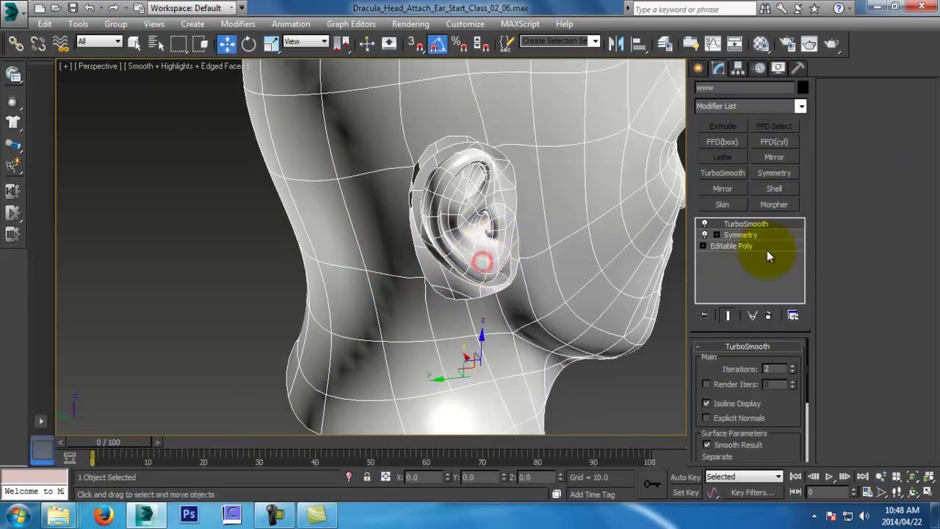
Enter vertex level on the head's Editable Poly and toggle soft selection on and back off
{"action": "left_click", "coordinate": [763, 247]}
{"action": "middle_click_drag", "start_coordinate": [549, 231], "coordinate": [570, 268], "text": "alt"}
{"action": "left_click_drag", "start_coordinate": [570, 268], "coordinate": [573, 291]}
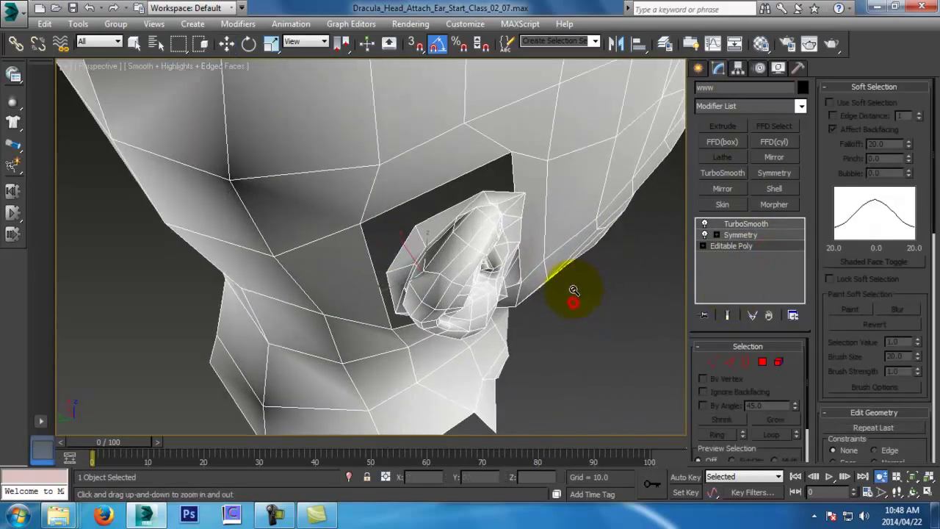
{"action": "left_click", "coordinate": [716, 367]}
{"action": "middle_click_drag", "start_coordinate": [547, 220], "coordinate": [470, 222], "text": "alt"}
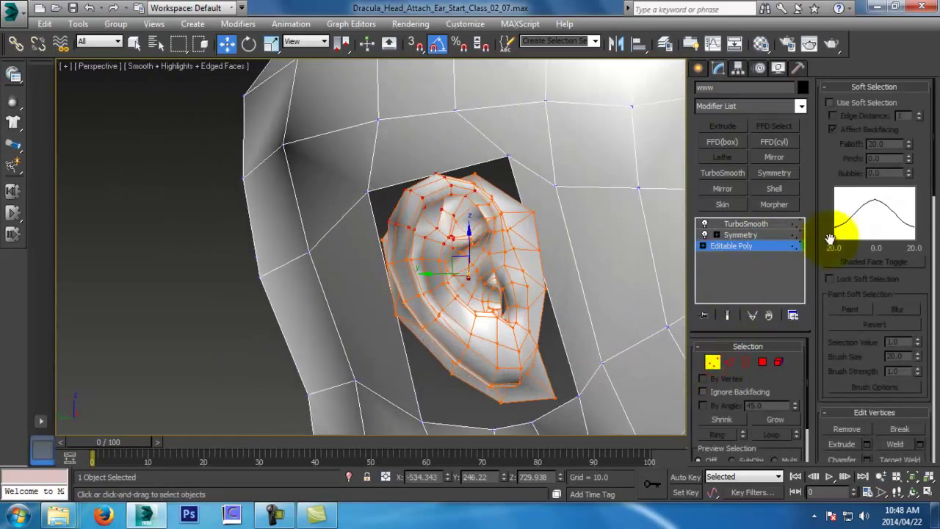
{"action": "left_click", "coordinate": [830, 104]}
{"action": "left_click", "coordinate": [830, 105]}
{"action": "middle_click_drag", "start_coordinate": [624, 217], "coordinate": [566, 171], "text": "alt"}
{"action": "middle_click_drag", "start_coordinate": [520, 202], "coordinate": [498, 294], "text": "alt"}
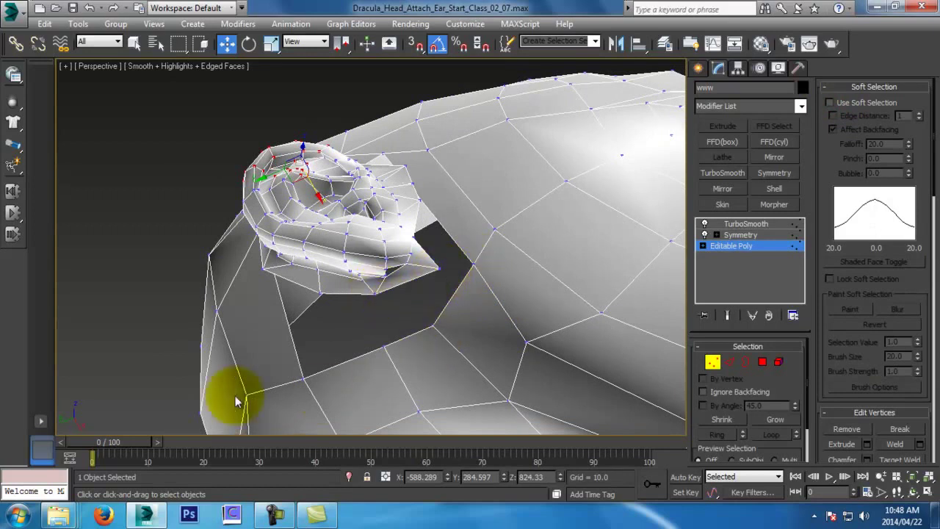
Target-weld the ear's lower and upper front vertices to the matching front corners of the opening in the head
{"action": "left_click", "coordinate": [907, 461]}
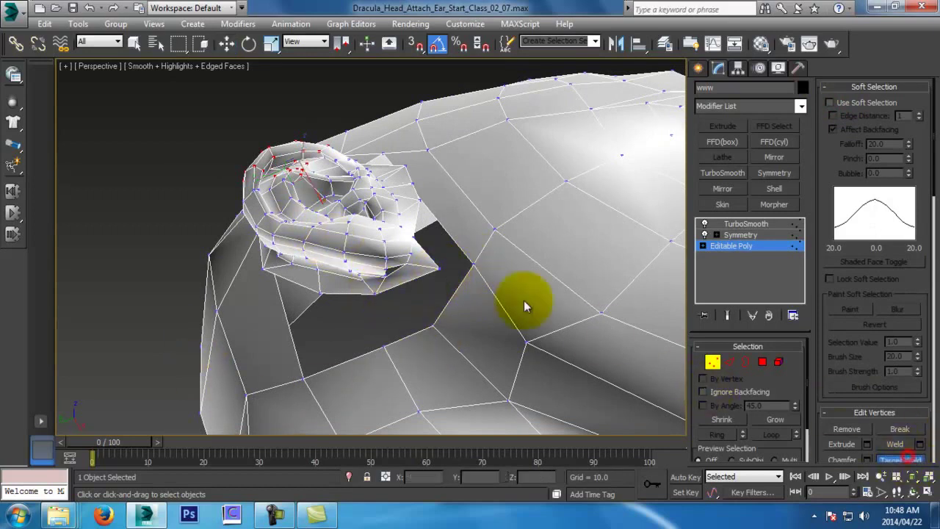
{"action": "left_click", "coordinate": [436, 271]}
{"action": "left_click", "coordinate": [474, 263]}
{"action": "middle_click_drag", "start_coordinate": [473, 263], "coordinate": [466, 199], "text": "alt"}
{"action": "left_click", "coordinate": [375, 171]}
{"action": "middle_click_drag", "start_coordinate": [416, 154], "coordinate": [419, 217], "text": "alt"}
{"action": "left_click", "coordinate": [426, 208]}
Target-weld the ear's upper and lower rear vertices to the matching rear corners of the head opening
{"action": "middle_click_drag", "start_coordinate": [402, 154], "coordinate": [367, 247], "text": "alt"}
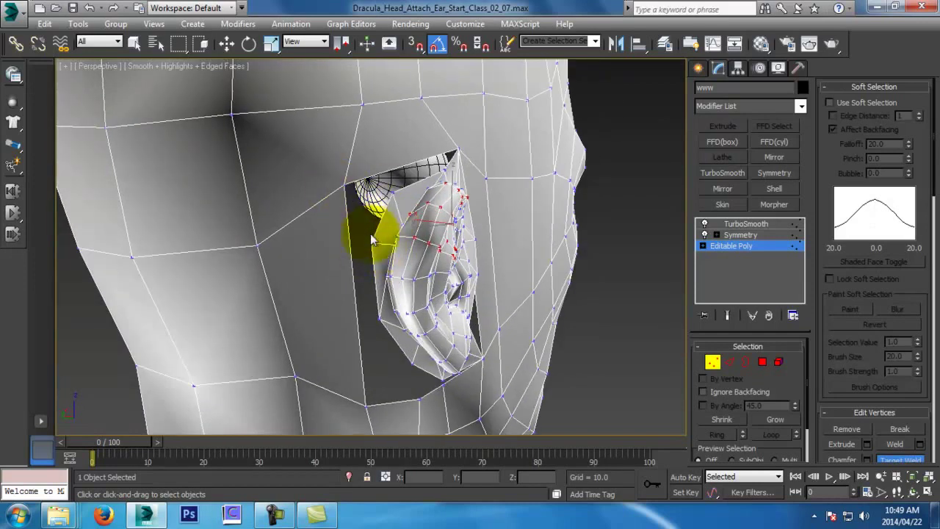
{"action": "mouse_move", "coordinate": [369, 242]}
{"action": "middle_mouse_down", "text": "alt"}
{"action": "mouse_move", "coordinate": [346, 184]}
{"action": "mouse_move", "coordinate": [403, 318]}
{"action": "mouse_move", "coordinate": [366, 296]}
{"action": "mouse_move", "coordinate": [362, 245]}
{"action": "middle_mouse_up", "text": "alt"}
{"action": "left_click", "coordinate": [369, 240]}
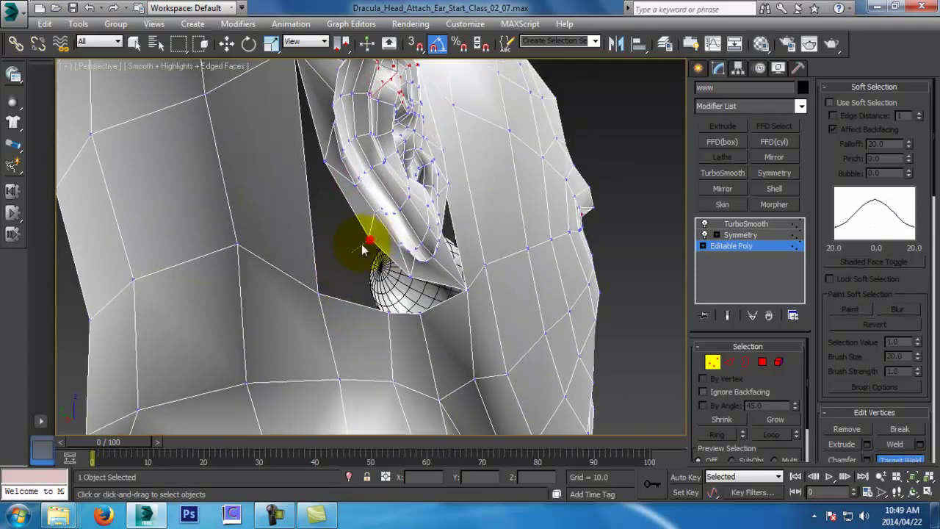
{"action": "left_click", "coordinate": [318, 292]}
{"action": "middle_click_drag", "start_coordinate": [354, 316], "coordinate": [307, 259], "text": "alt"}
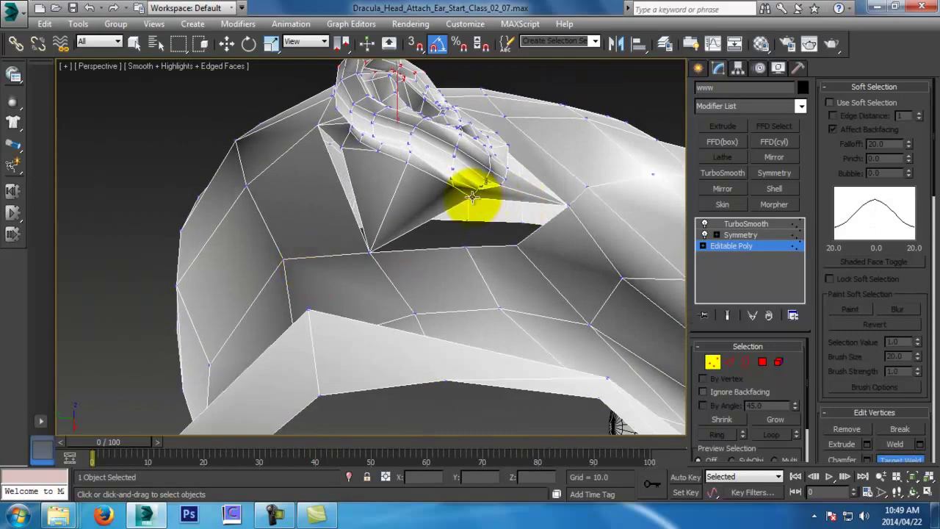
Target-weld the vertex below the earlobe to the head vertex on the lower edge of the opening
{"action": "mouse_move", "coordinate": [518, 246]}
{"action": "middle_mouse_down", "text": "alt"}
{"action": "mouse_move", "coordinate": [490, 264]}
{"action": "mouse_move", "coordinate": [474, 261]}
{"action": "middle_mouse_up", "text": "alt"}
{"action": "middle_click_drag", "start_coordinate": [367, 182], "coordinate": [343, 320], "text": "alt"}
{"action": "middle_click_drag", "start_coordinate": [299, 356], "coordinate": [289, 330], "text": "alt"}
{"action": "middle_click_drag", "start_coordinate": [381, 175], "coordinate": [510, 356], "text": "alt"}
{"action": "middle_click_drag", "start_coordinate": [480, 289], "coordinate": [528, 376], "text": "alt"}
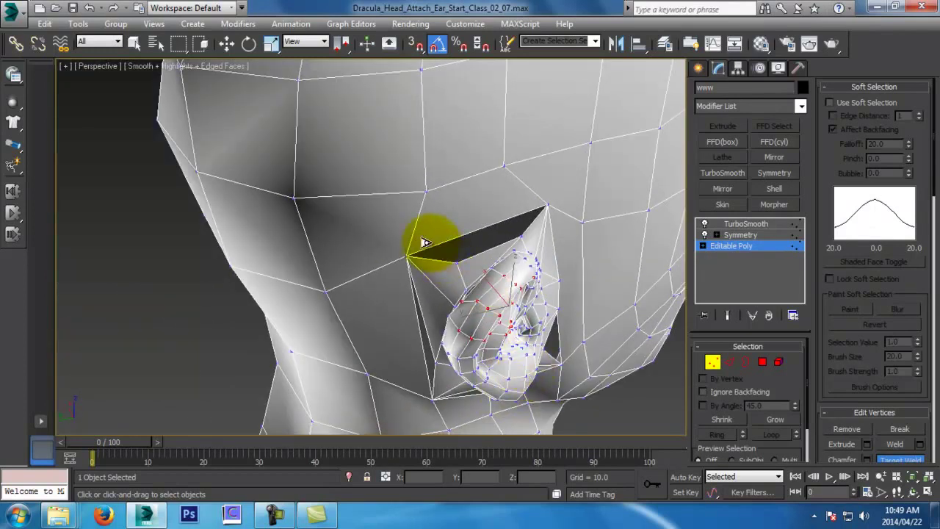
Reposition two head vertices above the ear opening, shifting the rear one toward the back of the head along Y
{"action": "key", "text": "w"}
{"action": "left_click_drag", "start_coordinate": [424, 190], "coordinate": [365, 201]}
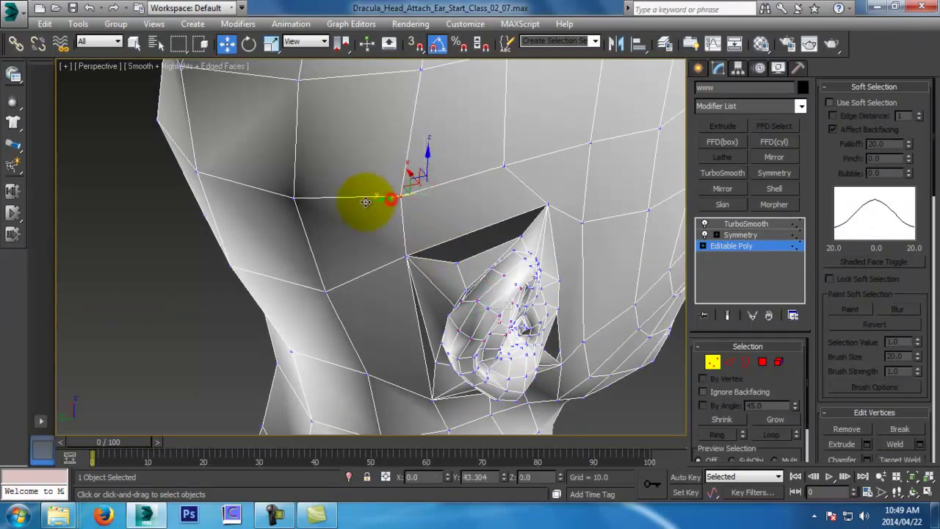
{"action": "middle_click_drag", "start_coordinate": [377, 200], "coordinate": [473, 264], "text": "alt"}
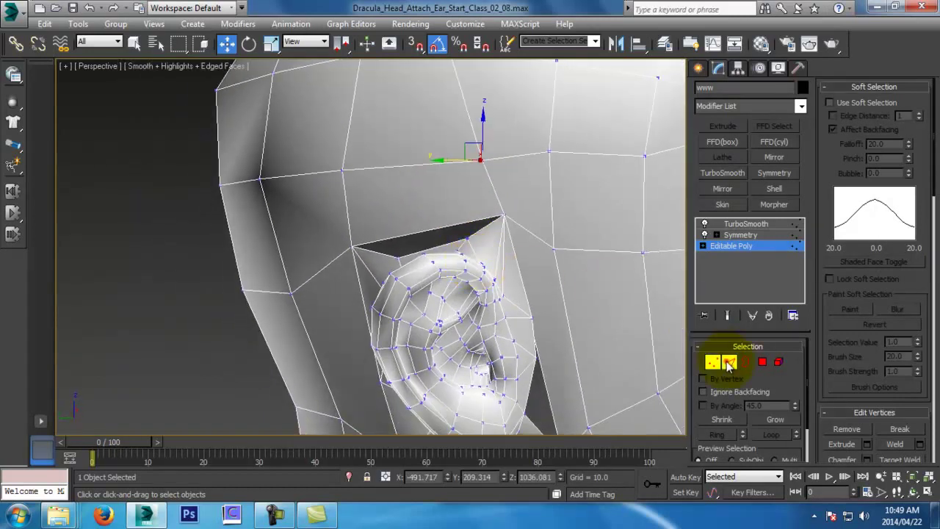
Select the open borders around the ear to examine the remaining gaps between ear and head
{"action": "left_click", "coordinate": [729, 363]}
{"action": "middle_click_drag", "start_coordinate": [646, 323], "coordinate": [445, 257], "text": "alt"}
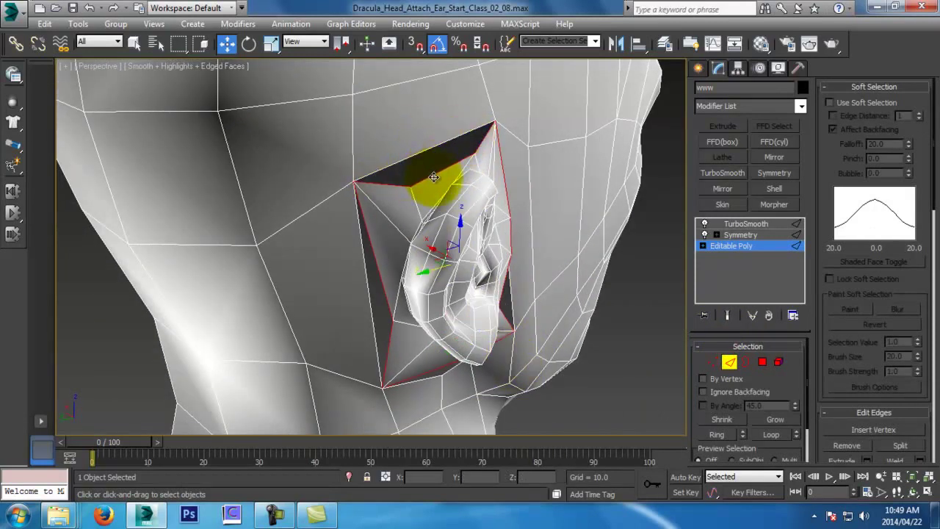
{"action": "left_click", "coordinate": [745, 362]}
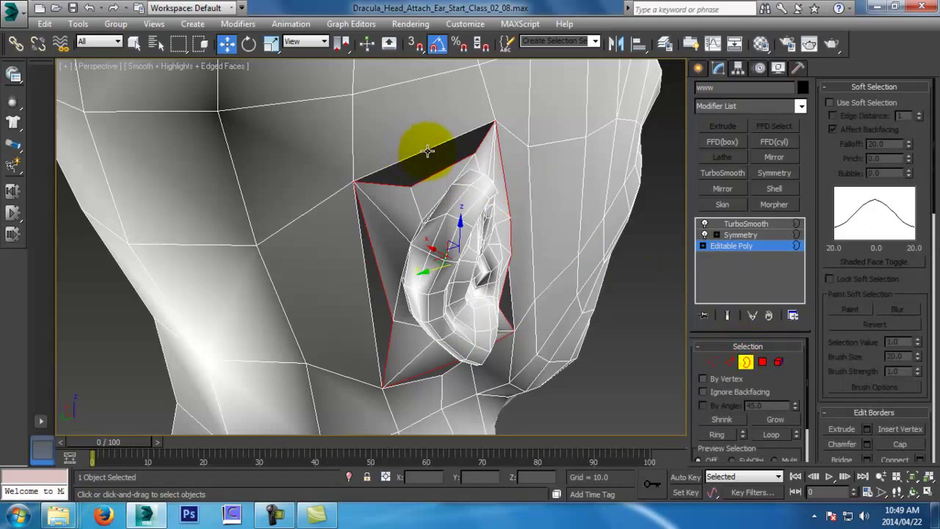
{"action": "left_click", "coordinate": [427, 151]}
Bridge the ear's upper edge to the facing head edge to close the gap above the ear
{"action": "left_click", "coordinate": [729, 361]}
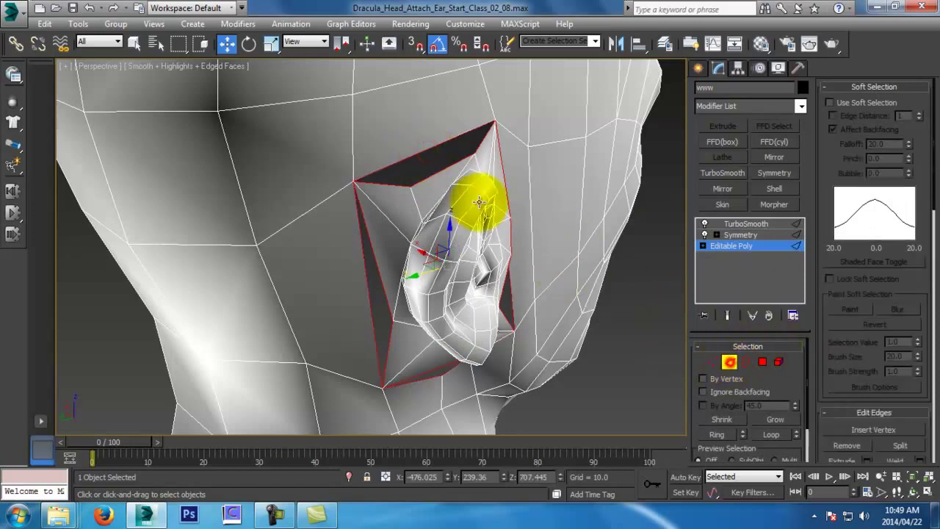
{"action": "scroll", "coordinate": [442, 150], "scroll_direction": "up", "scroll_amount": 4}
{"action": "middle_click_drag", "start_coordinate": [442, 149], "coordinate": [436, 248]}
{"action": "left_click", "coordinate": [451, 290]}
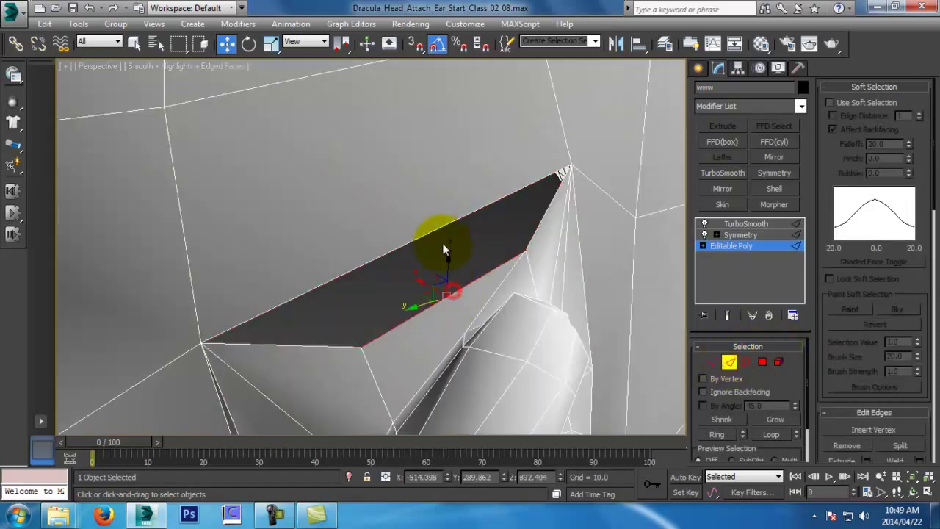
{"action": "left_click", "coordinate": [437, 231], "text": "ctrl"}
{"action": "left_click_drag", "start_coordinate": [829, 399], "coordinate": [825, 271]}
{"action": "left_click", "coordinate": [845, 231]}
{"action": "scroll", "coordinate": [437, 250], "scroll_direction": "down", "scroll_amount": 5}
{"action": "middle_click_drag", "start_coordinate": [449, 233], "coordinate": [407, 298], "text": "alt"}
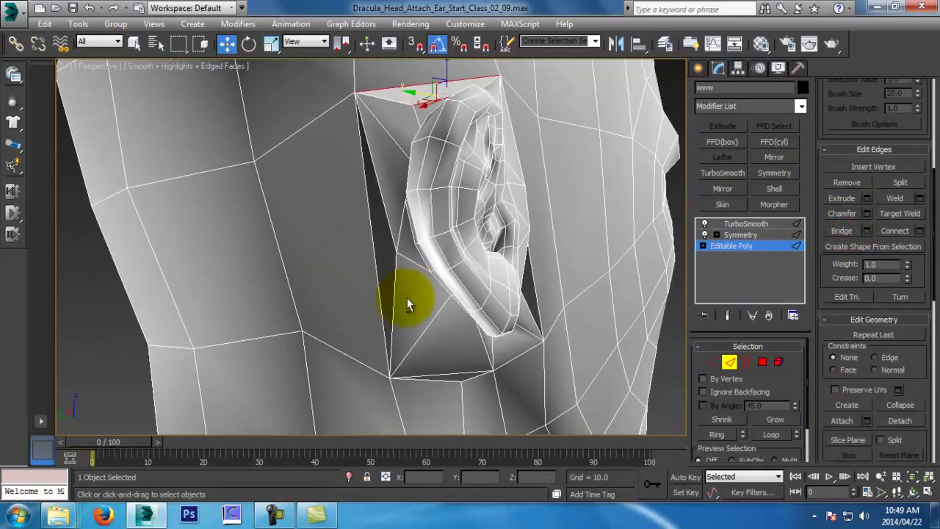
Connect the rear border edge of the ear opening with the parallel head edge behind it
{"action": "left_click", "coordinate": [379, 272]}
{"action": "left_click", "coordinate": [286, 282], "text": "ctrl"}
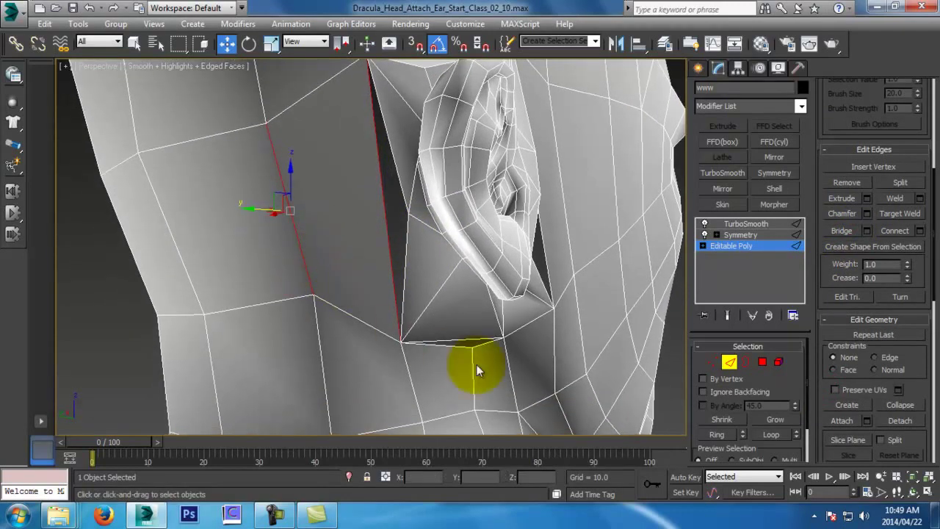
{"action": "middle_click_drag", "start_coordinate": [476, 364], "coordinate": [491, 227], "text": "alt"}
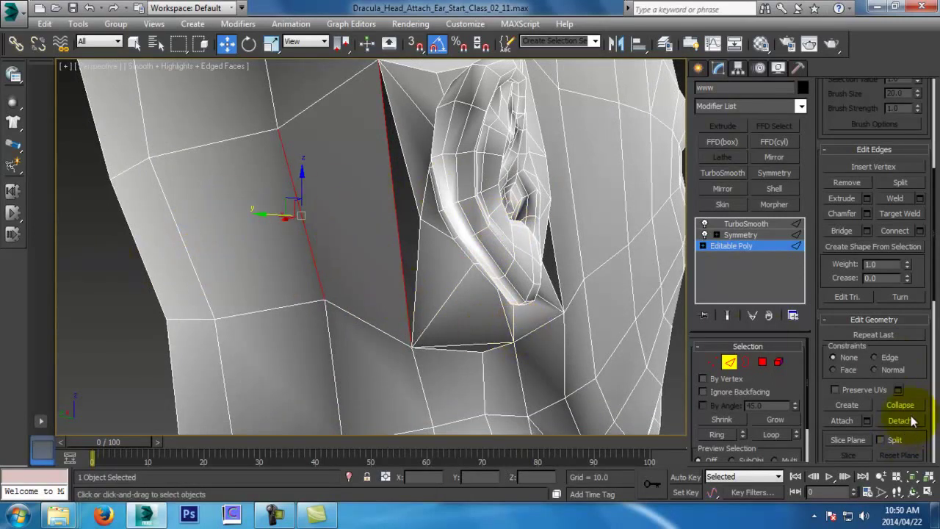
{"action": "left_click", "coordinate": [898, 232]}
Target-weld the new vertex on the opening's rear edge to the facing vertex at the back of the ear
{"action": "middle_click_drag", "start_coordinate": [416, 255], "coordinate": [447, 266], "text": "alt"}
{"action": "left_click", "coordinate": [709, 360]}
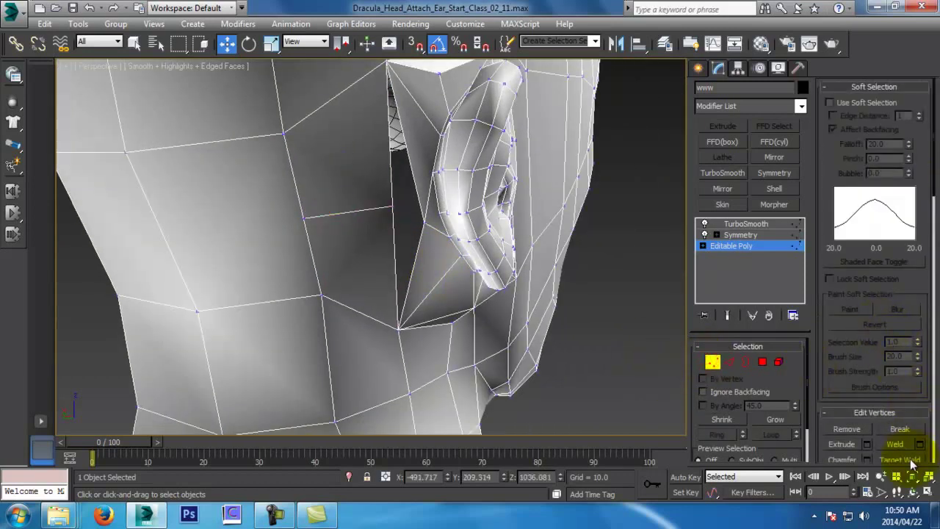
{"action": "middle_click_drag", "start_coordinate": [408, 219], "coordinate": [452, 229], "text": "alt"}
{"action": "middle_click_drag", "start_coordinate": [360, 238], "coordinate": [405, 303], "text": "alt"}
{"action": "scroll", "coordinate": [492, 159], "scroll_direction": "up", "scroll_amount": 5}
{"action": "key", "text": "w"}
{"action": "scroll", "coordinate": [492, 159], "scroll_direction": "down", "scroll_amount": 5}
{"action": "middle_click_drag", "start_coordinate": [492, 160], "coordinate": [518, 103], "text": "alt"}
Shift the two ear-side vertices of the bridged polygon above the ear inward toward the head
{"action": "left_click", "coordinate": [468, 147]}
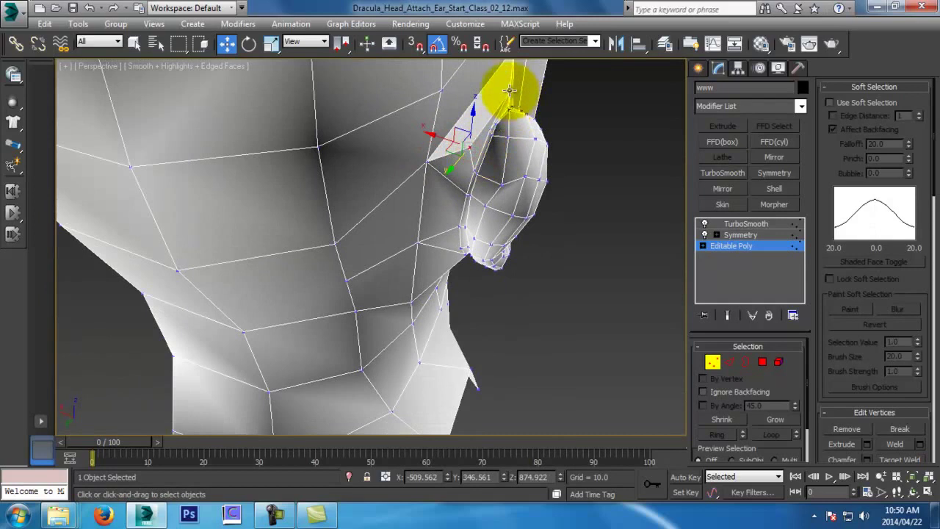
{"action": "left_click", "coordinate": [510, 92], "text": "ctrl"}
{"action": "left_click_drag", "start_coordinate": [459, 109], "coordinate": [450, 106]}
{"action": "middle_click_drag", "start_coordinate": [465, 141], "coordinate": [505, 101], "text": "alt"}
{"action": "left_click", "coordinate": [492, 164]}
{"action": "left_click", "coordinate": [487, 223], "text": "ctrl"}
{"action": "middle_click_drag", "start_coordinate": [484, 292], "coordinate": [502, 251], "text": "alt"}
{"action": "left_click", "coordinate": [470, 281], "text": "ctrl"}
{"action": "left_click_drag", "start_coordinate": [450, 239], "coordinate": [438, 257]}
{"action": "middle_click_drag", "start_coordinate": [438, 257], "coordinate": [471, 278], "text": "alt"}
{"action": "key", "text": "ctrl+z"}
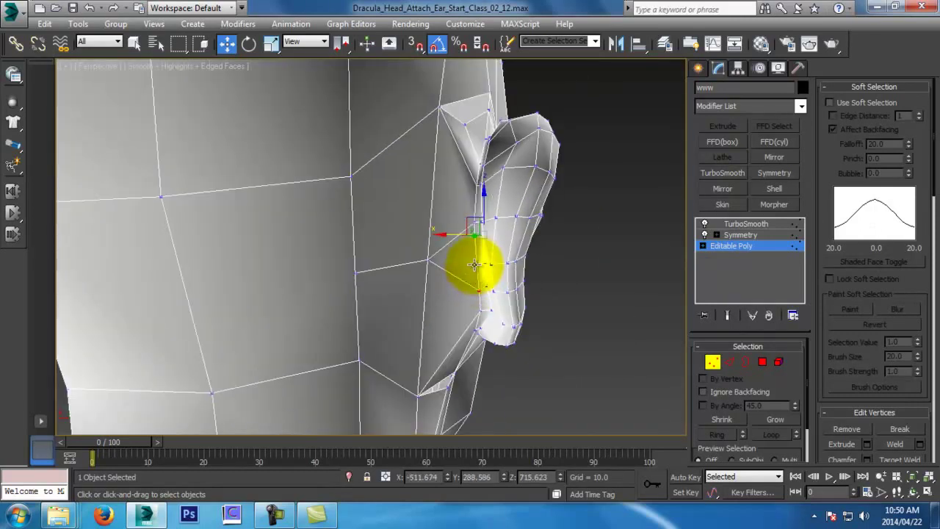
Shift the seam vertices along the back of the ear toward the head along X
{"action": "left_click", "coordinate": [474, 264]}
{"action": "left_click", "coordinate": [476, 224]}
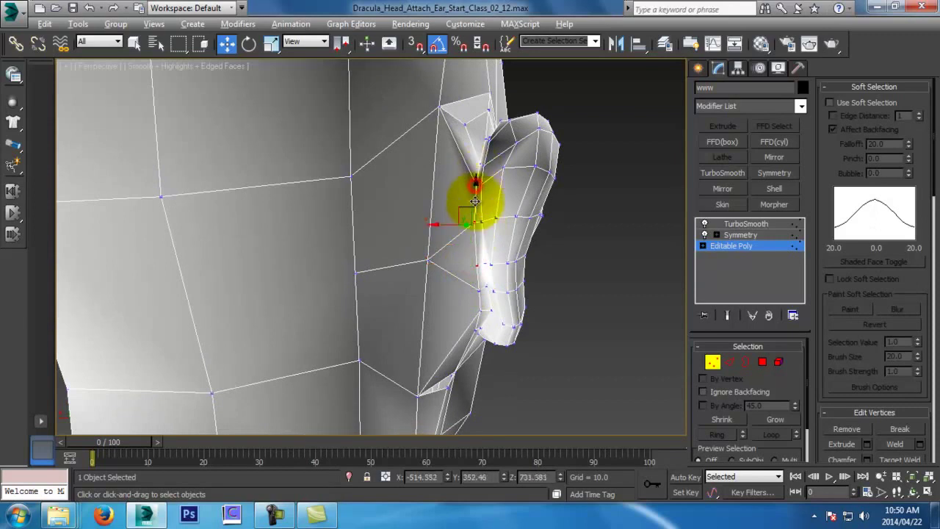
{"action": "middle_click_drag", "start_coordinate": [476, 174], "coordinate": [489, 296], "text": "alt"}
{"action": "left_click", "coordinate": [482, 297]}
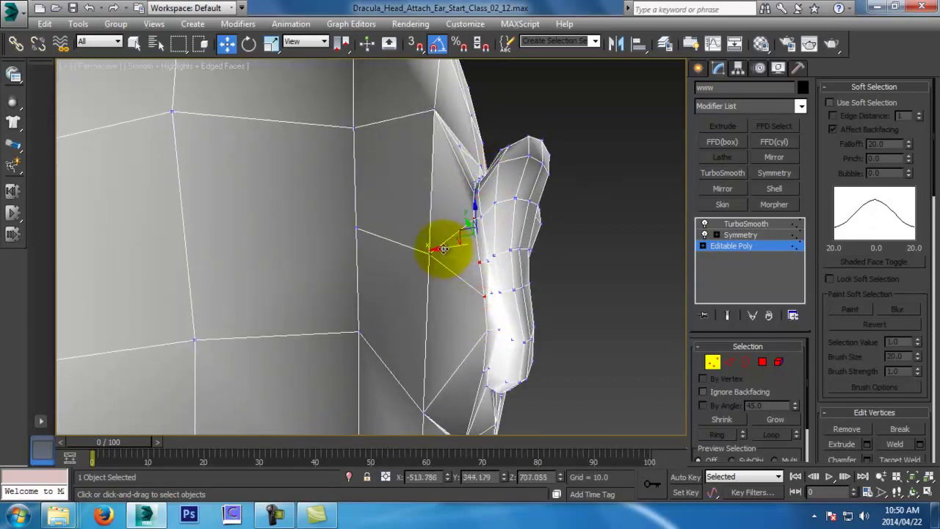
{"action": "left_click_drag", "start_coordinate": [447, 249], "coordinate": [431, 250]}
{"action": "middle_click_drag", "start_coordinate": [430, 250], "coordinate": [467, 334], "text": "alt"}
Move the lower seam vertices behind the earlobe one after another in toward the head
{"action": "left_click", "coordinate": [474, 312]}
{"action": "left_click_drag", "start_coordinate": [453, 313], "coordinate": [434, 323]}
{"action": "middle_click_drag", "start_coordinate": [432, 325], "coordinate": [467, 371], "text": "alt"}
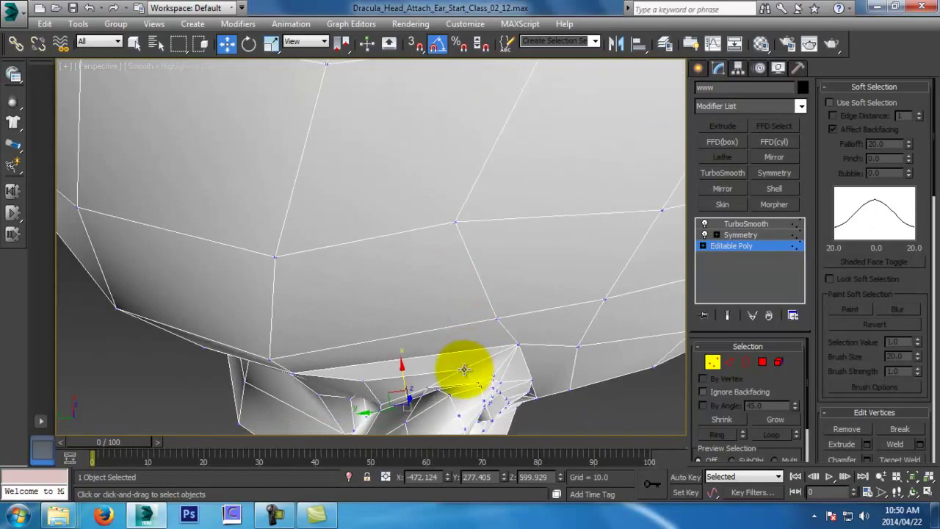
{"action": "left_click", "coordinate": [465, 368]}
{"action": "middle_click_drag", "start_coordinate": [530, 340], "coordinate": [452, 241], "text": "alt"}
{"action": "left_click", "coordinate": [438, 235]}
{"action": "left_click_drag", "start_coordinate": [441, 256], "coordinate": [442, 289]}
{"action": "mouse_move", "coordinate": [443, 289]}
{"action": "middle_mouse_down", "text": "alt"}
{"action": "mouse_move", "coordinate": [524, 304]}
{"action": "mouse_move", "coordinate": [583, 357]}
{"action": "mouse_move", "coordinate": [545, 382]}
{"action": "mouse_move", "coordinate": [502, 372]}
{"action": "mouse_move", "coordinate": [462, 293]}
{"action": "mouse_move", "coordinate": [475, 319]}
{"action": "mouse_move", "coordinate": [458, 221]}
{"action": "mouse_move", "coordinate": [454, 308]}
{"action": "mouse_move", "coordinate": [450, 296]}
{"action": "middle_mouse_up", "text": "alt"}
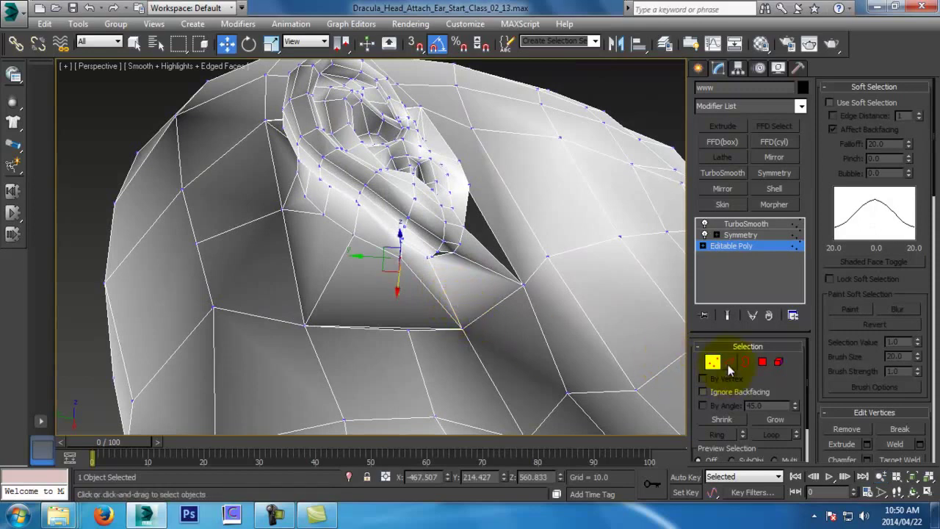
Connect the head-side border edge below the earlobe with the facing lower edge of the ear
{"action": "left_click", "coordinate": [728, 361]}
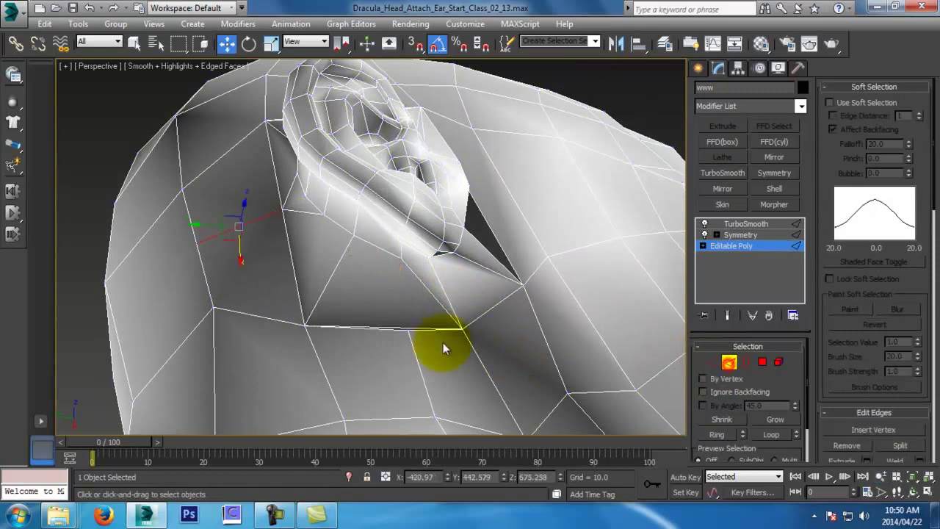
{"action": "middle_click_drag", "start_coordinate": [419, 323], "coordinate": [409, 324], "text": "alt"}
{"action": "left_click", "coordinate": [408, 324]}
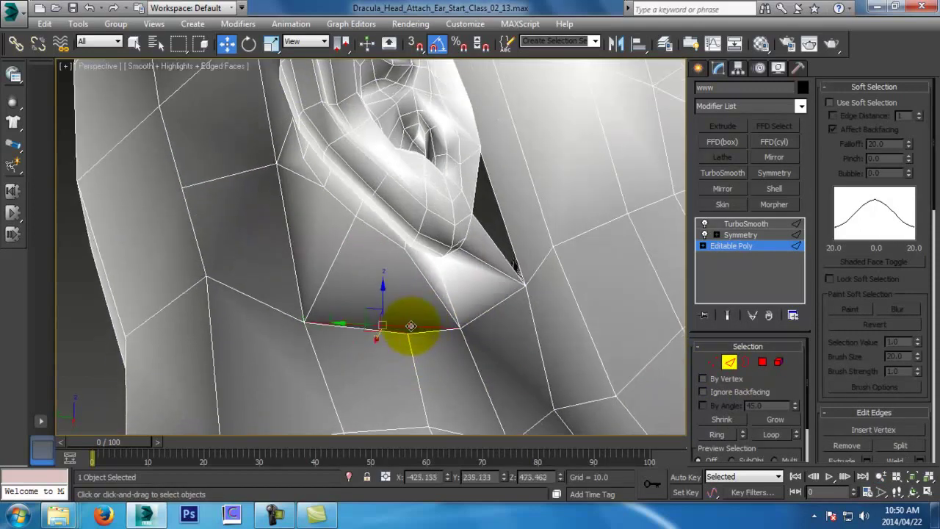
{"action": "left_click", "coordinate": [384, 234], "text": "ctrl"}
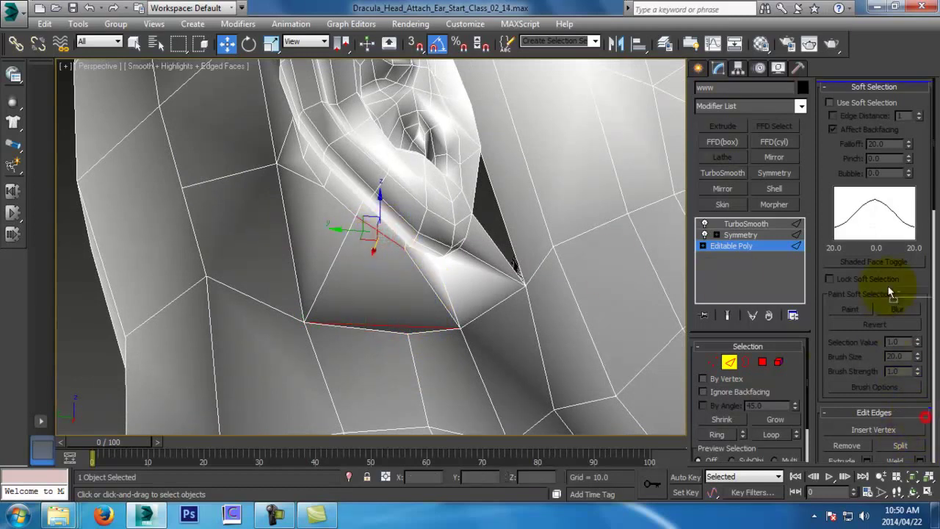
{"action": "left_click_drag", "start_coordinate": [893, 317], "coordinate": [893, 316]}
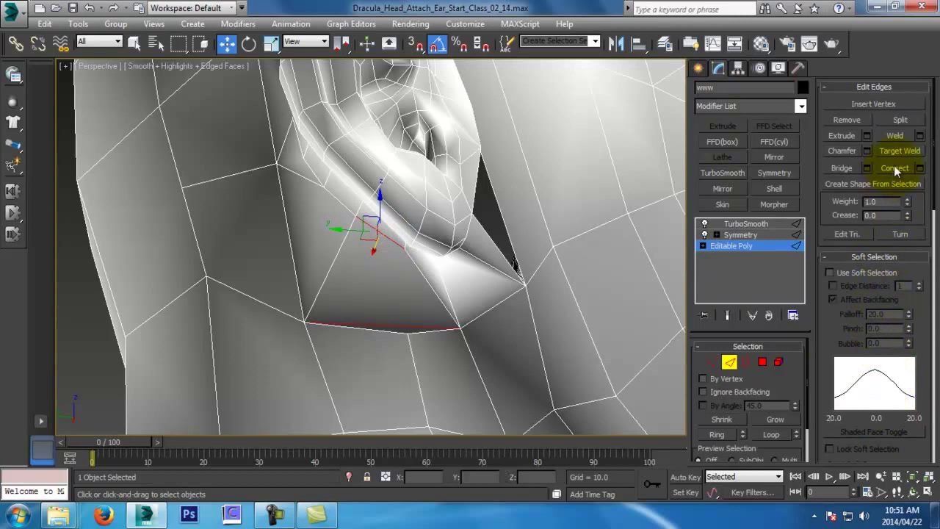
{"action": "left_click", "coordinate": [893, 168]}
Target-weld the new edge's ends to the head vertex below the opening and the neighbouring ear vertex, checking the smoothed result
{"action": "left_click", "coordinate": [712, 362]}
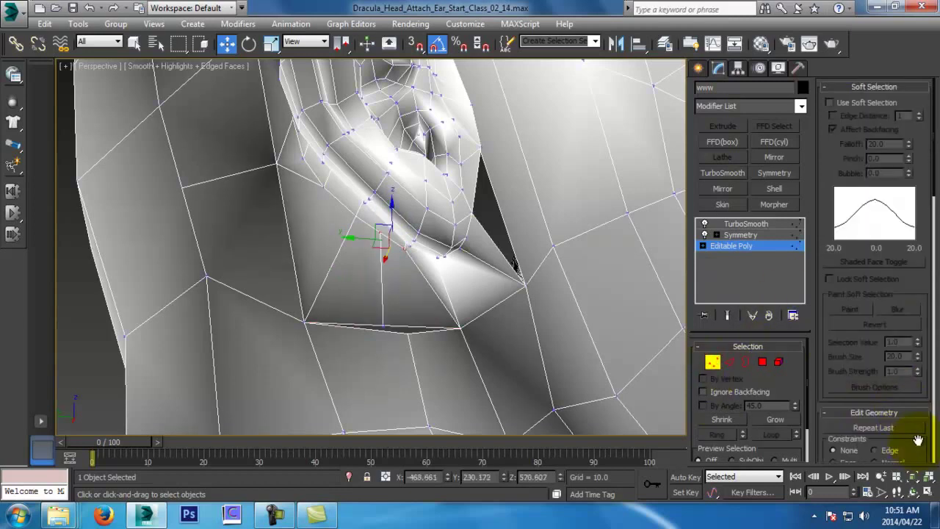
{"action": "scroll", "coordinate": [917, 442], "scroll_direction": "down", "scroll_amount": 3}
{"action": "scroll", "coordinate": [916, 408], "scroll_direction": "down", "scroll_amount": 3}
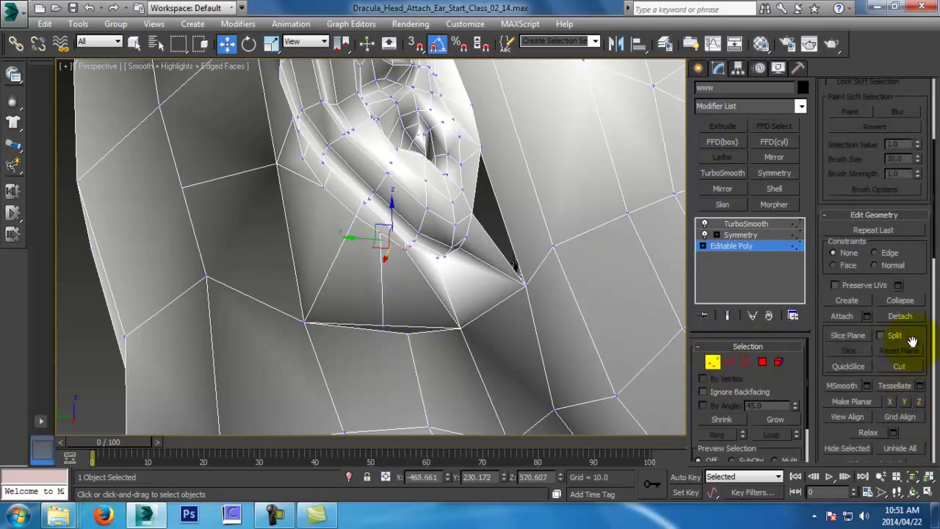
{"action": "left_click_drag", "start_coordinate": [793, 389], "coordinate": [785, 367]}
{"action": "scroll", "coordinate": [911, 357], "scroll_direction": "up", "scroll_amount": 5}
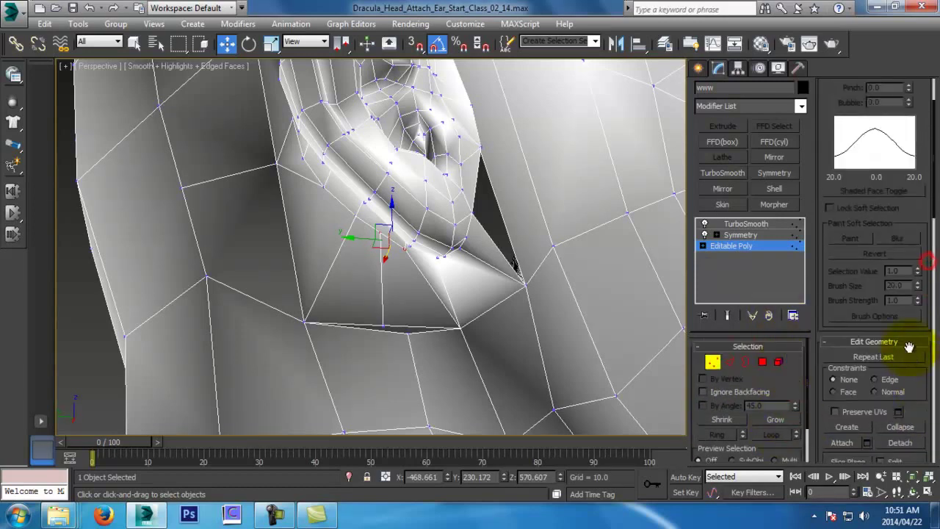
{"action": "scroll", "coordinate": [906, 340], "scroll_direction": "down", "scroll_amount": 10}
{"action": "scroll", "coordinate": [909, 347], "scroll_direction": "down", "scroll_amount": 10}
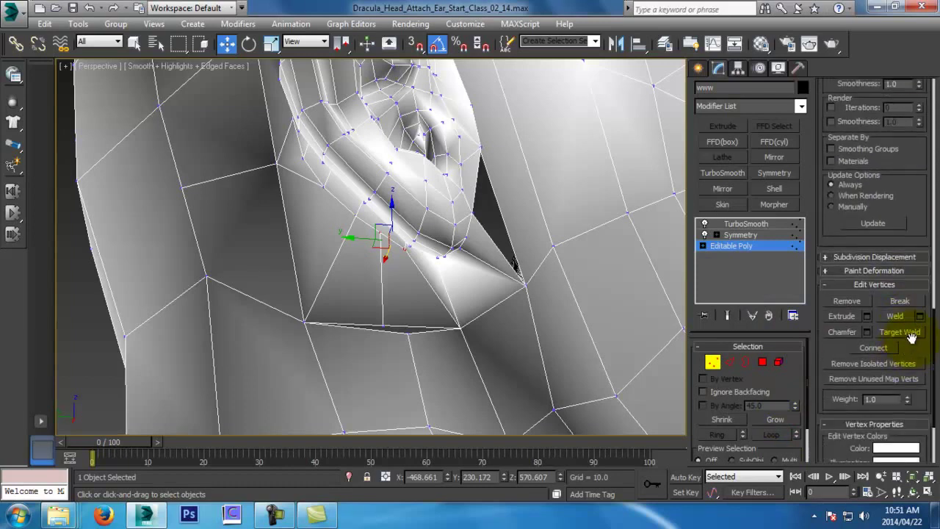
{"action": "left_click", "coordinate": [913, 334]}
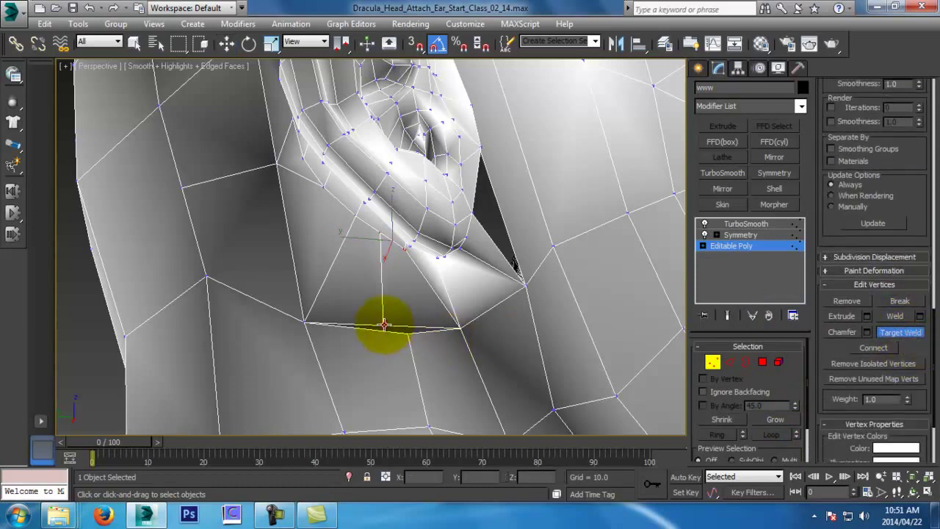
{"action": "middle_click_drag", "start_coordinate": [407, 335], "coordinate": [374, 263], "text": "alt"}
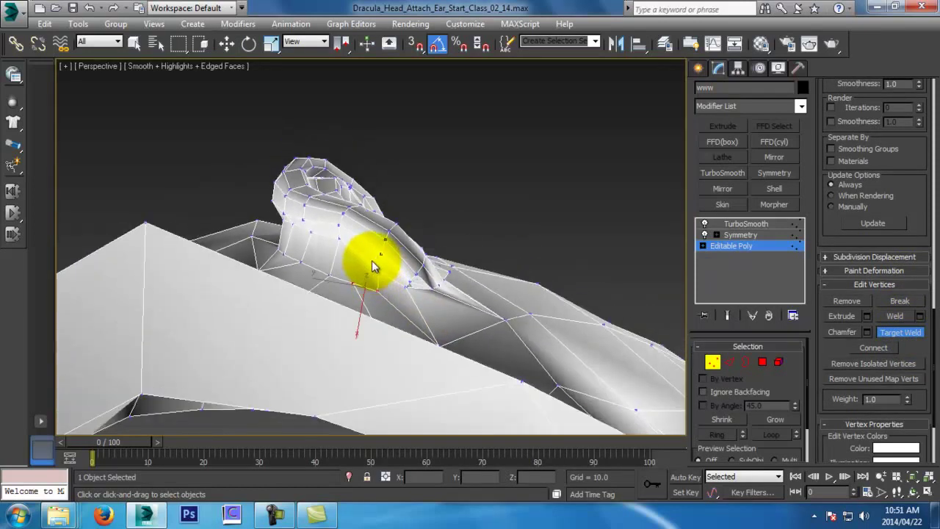
{"action": "left_click", "coordinate": [726, 315]}
{"action": "middle_click_drag", "start_coordinate": [462, 312], "coordinate": [395, 303], "text": "alt"}
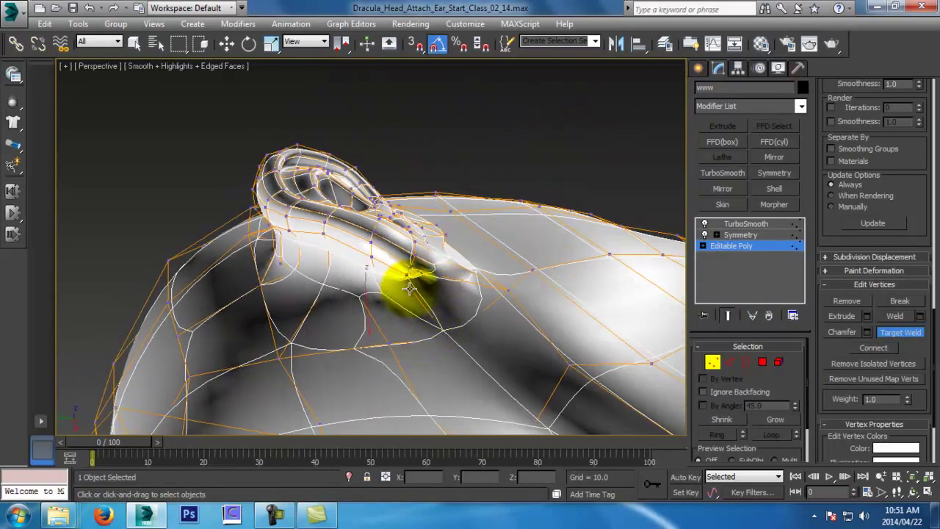
{"action": "left_click", "coordinate": [726, 315]}
{"action": "middle_click_drag", "start_coordinate": [458, 313], "coordinate": [443, 295], "text": "alt"}
{"action": "key", "text": "w"}
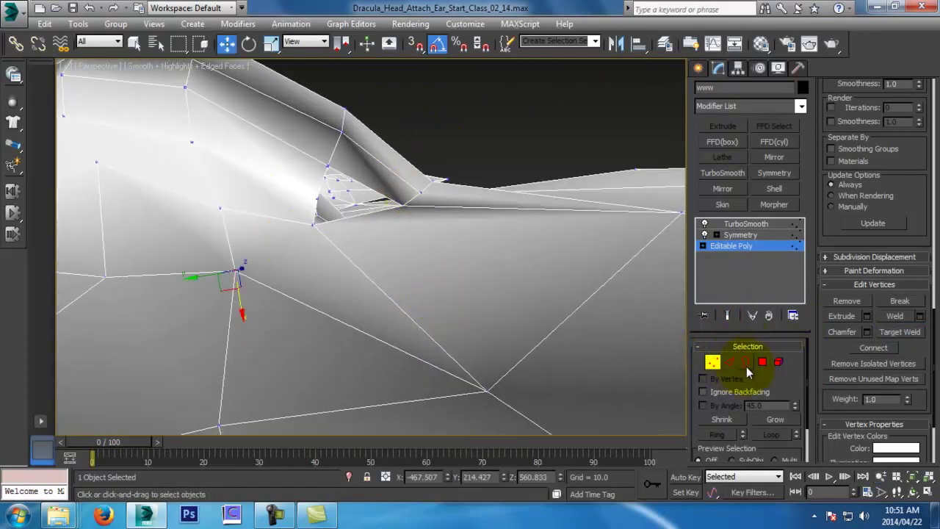
Cap the small triangular border hole beneath the earlobe
{"action": "left_click", "coordinate": [745, 364]}
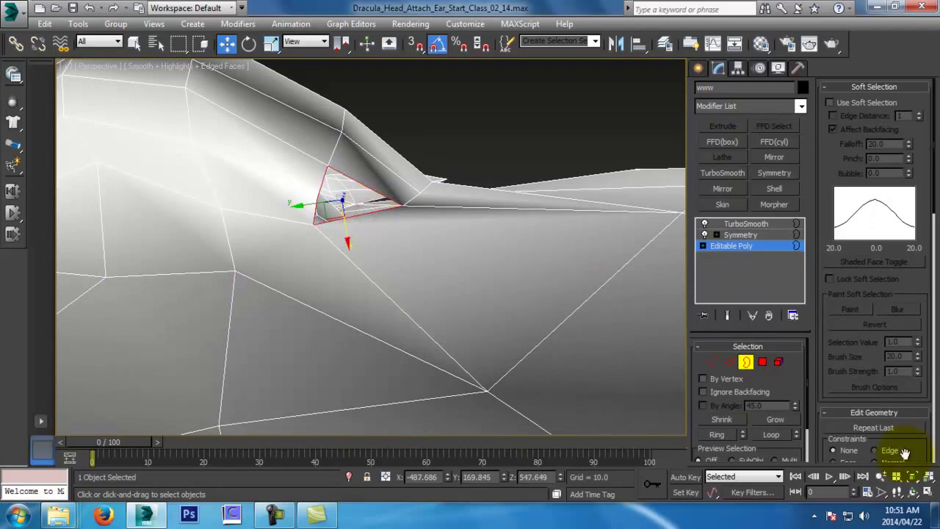
{"action": "scroll", "coordinate": [915, 449], "scroll_direction": "down", "scroll_amount": 5}
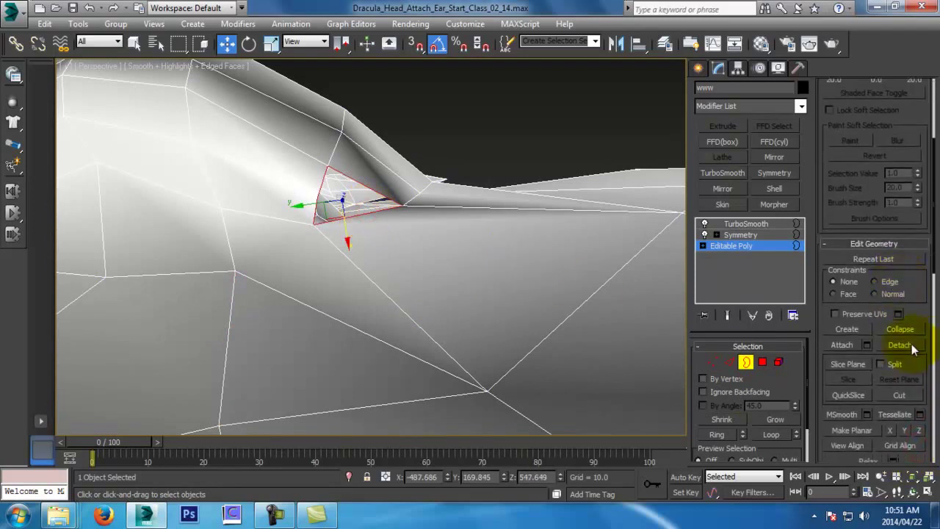
{"action": "scroll", "coordinate": [904, 389], "scroll_direction": "down", "scroll_amount": 12}
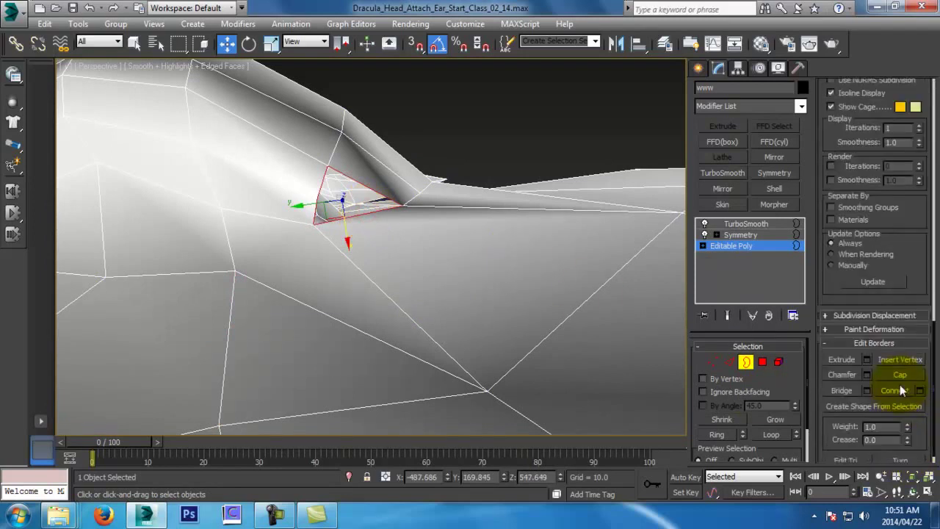
{"action": "left_click", "coordinate": [900, 376]}
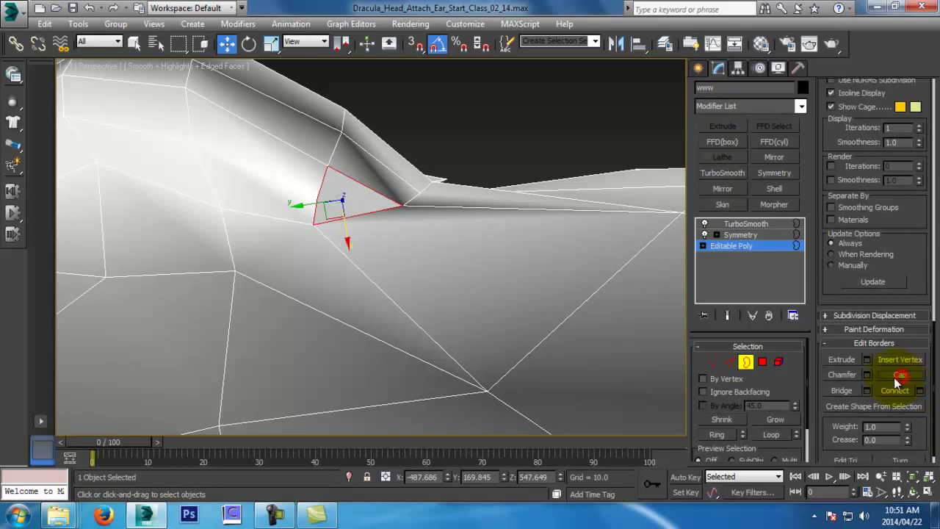
Examine the smoothed head from the side, focusing on the area around and above the attached ear
{"action": "left_click", "coordinate": [725, 315]}
{"action": "middle_click_drag", "start_coordinate": [328, 251], "coordinate": [355, 280], "text": "alt"}
{"action": "key", "text": "alt+z"}
{"action": "left_click_drag", "start_coordinate": [374, 287], "coordinate": [387, 372]}
{"action": "middle_click_drag", "start_coordinate": [417, 328], "coordinate": [392, 362], "text": "alt"}
{"action": "left_click_drag", "start_coordinate": [340, 321], "coordinate": [424, 394]}
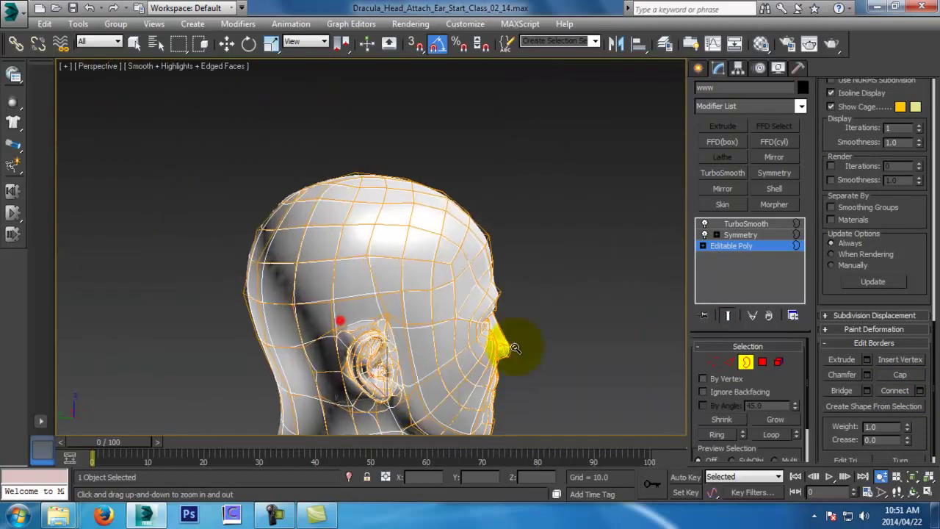
{"action": "left_click_drag", "start_coordinate": [413, 345], "coordinate": [411, 335]}
{"action": "middle_click_drag", "start_coordinate": [411, 335], "coordinate": [550, 279], "text": "ctrl+alt"}
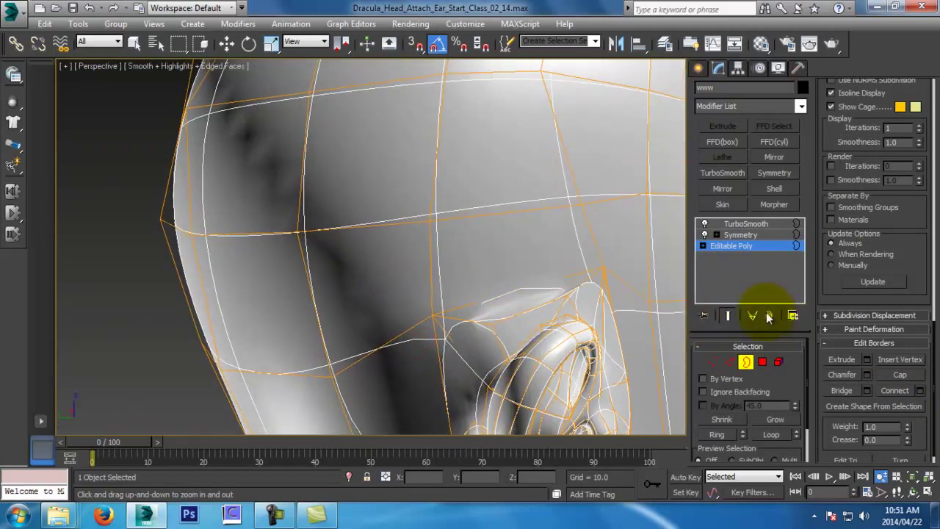
Return to the unsmoothed mesh and delete the bridged polygon directly above the ear
{"action": "left_click", "coordinate": [729, 361]}
{"action": "left_click", "coordinate": [728, 315]}
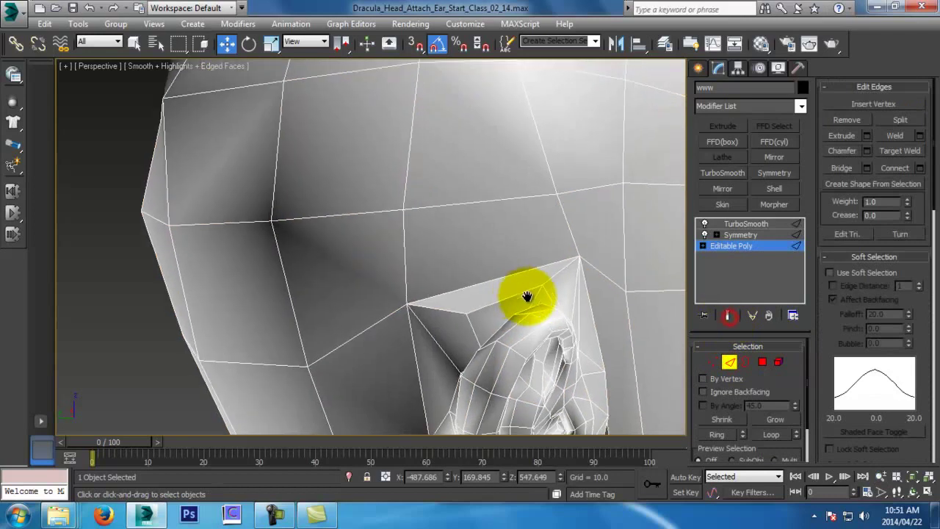
{"action": "left_click", "coordinate": [762, 361]}
{"action": "left_click", "coordinate": [527, 287]}
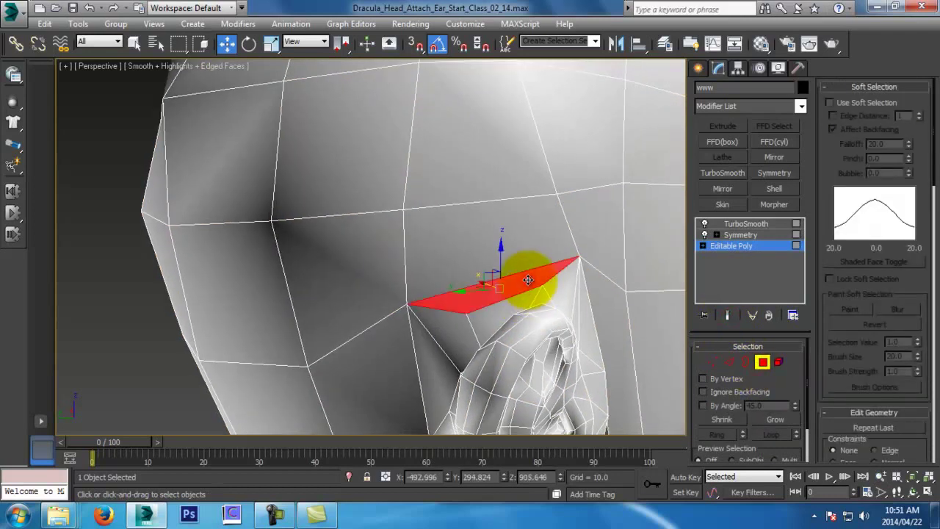
{"action": "key", "text": "Delete"}
Select the upper border edge of the gap above the ear plus the parallel head edge over it, and save the scene as Dracula_Head_Attach_Ear_Start_Class_02_15.max
{"action": "left_click", "coordinate": [729, 362]}
{"action": "left_click", "coordinate": [502, 275]}
{"action": "left_click", "coordinate": [502, 279]}
{"action": "left_click", "coordinate": [495, 202], "text": "ctrl"}
{"action": "key", "text": "ctrl+s"}
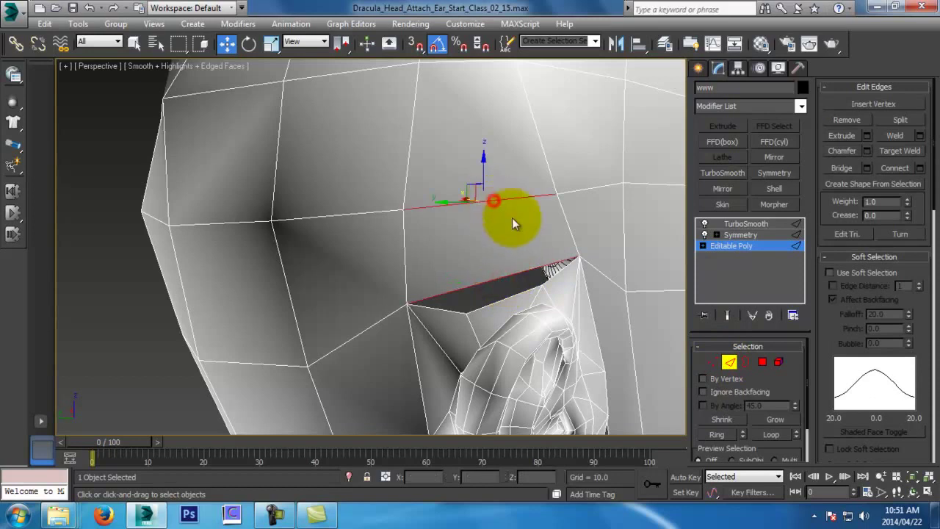
Connect the two selected edges above the ear with 2 segments
{"action": "middle_click_drag", "start_coordinate": [501, 212], "coordinate": [539, 241], "text": "alt"}
{"action": "left_click_drag", "start_coordinate": [905, 424], "coordinate": [917, 363]}
{"action": "left_click", "coordinate": [531, 291]}
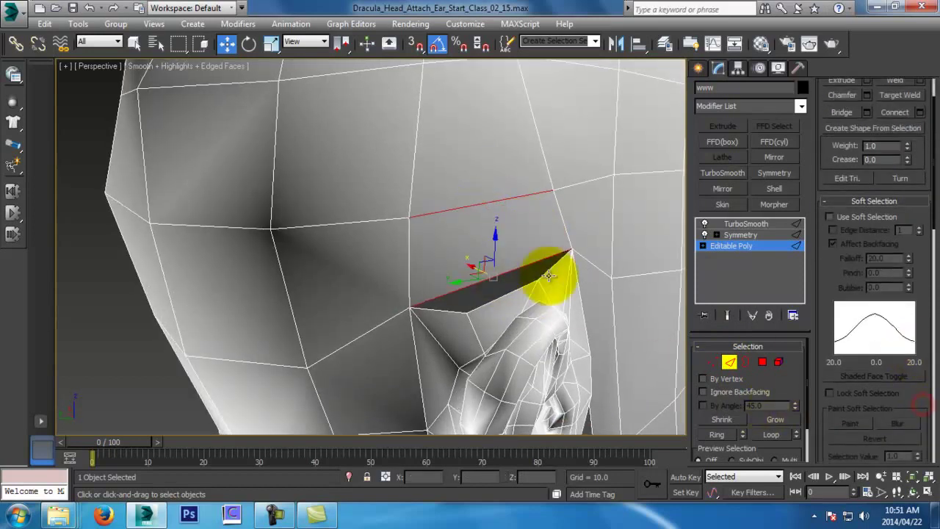
{"action": "mouse_move", "coordinate": [921, 403]}
{"action": "left_mouse_down"}
{"action": "mouse_move", "coordinate": [891, 371]}
{"action": "mouse_move", "coordinate": [891, 351]}
{"action": "left_mouse_up"}
{"action": "right_click", "coordinate": [403, 233]}
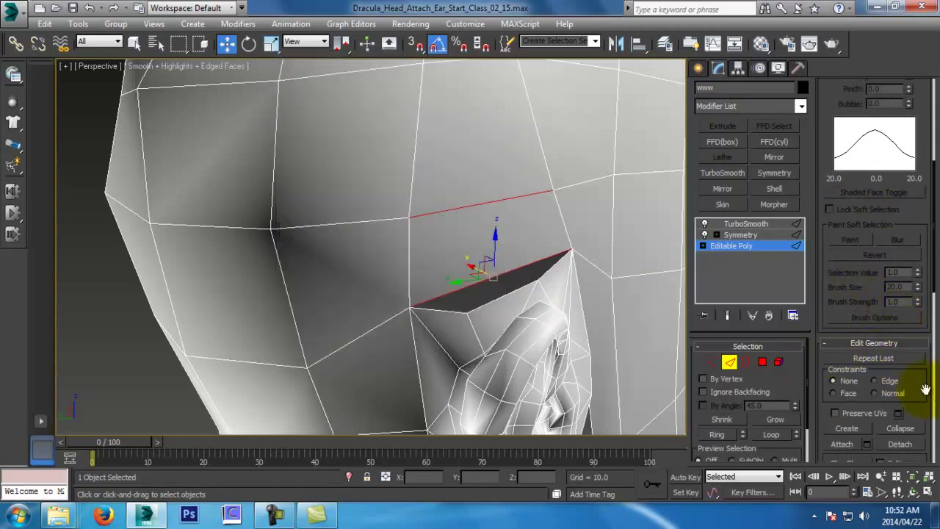
{"action": "scroll", "coordinate": [914, 382], "scroll_direction": "down", "scroll_amount": 10}
{"action": "scroll", "coordinate": [927, 389], "scroll_direction": "up", "scroll_amount": 8}
{"action": "scroll", "coordinate": [902, 396], "scroll_direction": "down", "scroll_amount": 8}
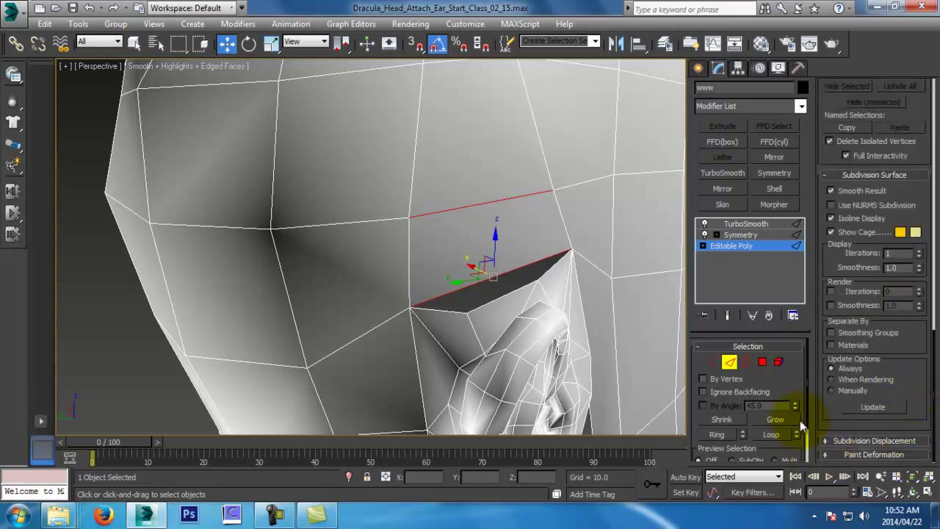
{"action": "left_click_drag", "start_coordinate": [798, 392], "coordinate": [767, 316]}
{"action": "scroll", "coordinate": [915, 221], "scroll_direction": "up", "scroll_amount": 15}
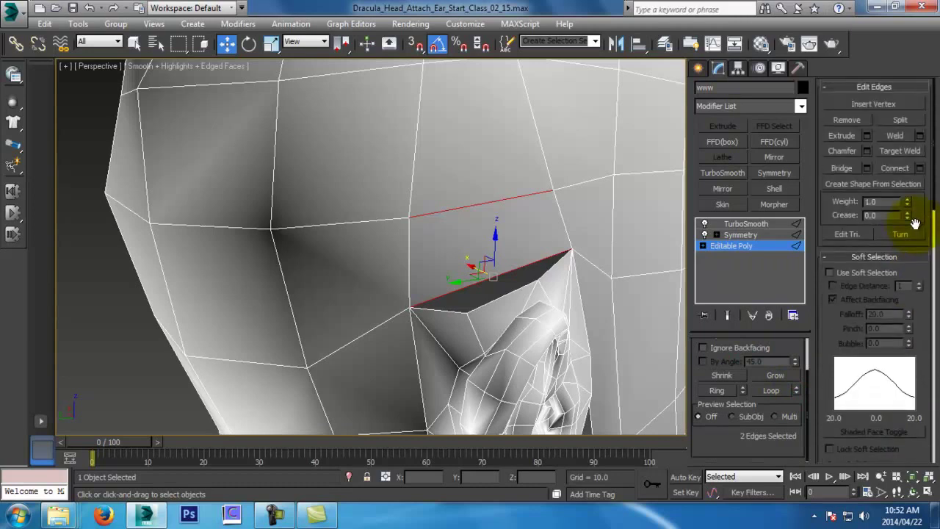
{"action": "left_click", "coordinate": [920, 169]}
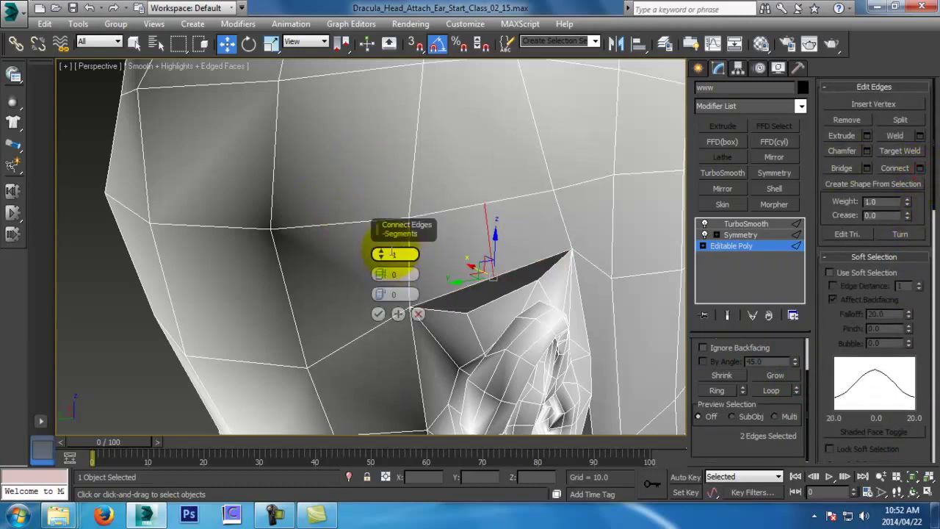
{"action": "left_click_drag", "start_coordinate": [378, 252], "coordinate": [379, 246]}
{"action": "left_click", "coordinate": [398, 313]}
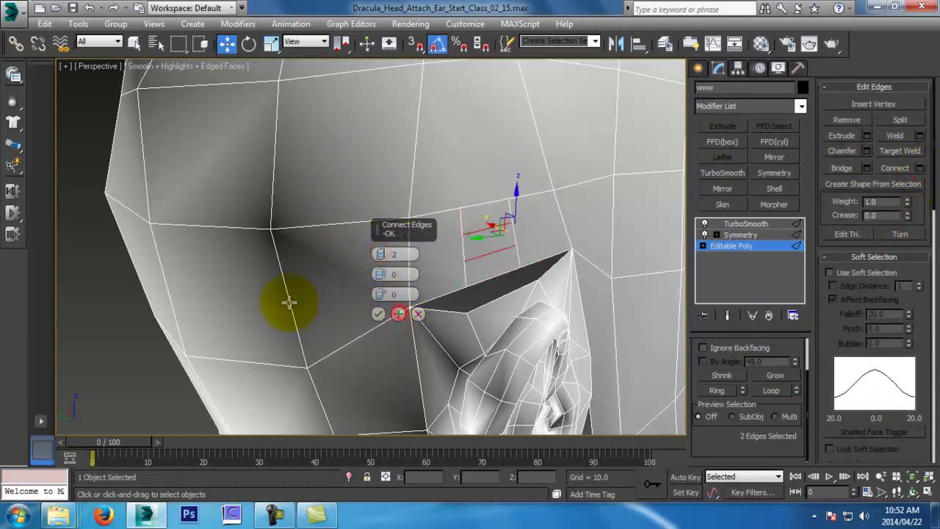
{"action": "left_click", "coordinate": [378, 315]}
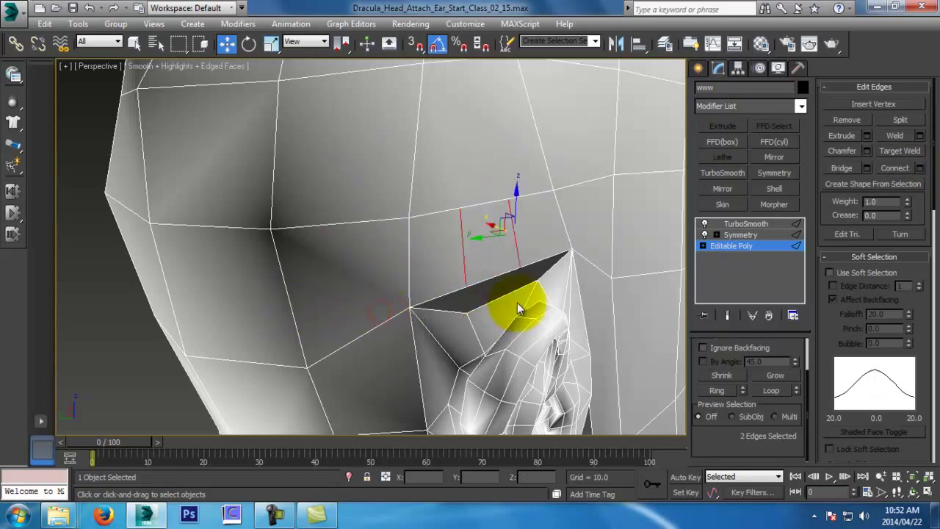
Connect the six upright edges in the strip above the ear with 1 segment and save the scene as Dracula_Head_Attach_Ear_Start_Class_02_17.max
{"action": "middle_click_drag", "start_coordinate": [384, 310], "coordinate": [283, 279], "text": "alt"}
{"action": "left_click", "coordinate": [285, 282]}
{"action": "left_click", "coordinate": [405, 273], "text": "ctrl"}
{"action": "left_click", "coordinate": [464, 257], "text": "ctrl"}
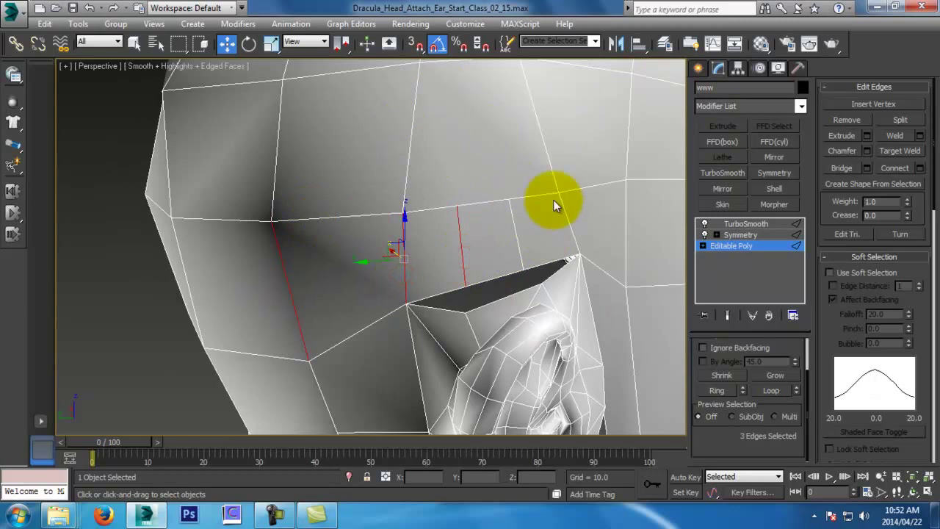
{"action": "left_click", "coordinate": [513, 237], "text": "ctrl"}
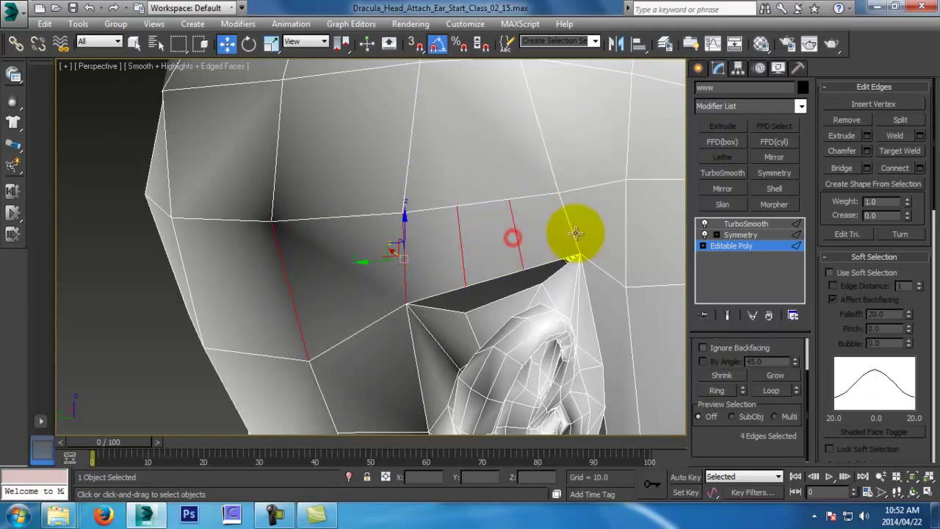
{"action": "left_click", "coordinate": [571, 232], "text": "ctrl"}
{"action": "left_click", "coordinate": [622, 238], "text": "ctrl"}
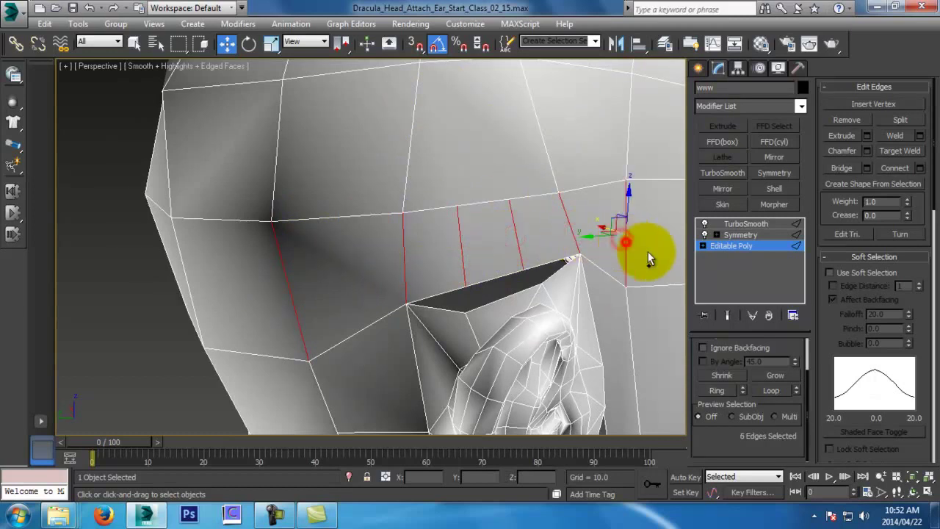
{"action": "left_click", "coordinate": [919, 169]}
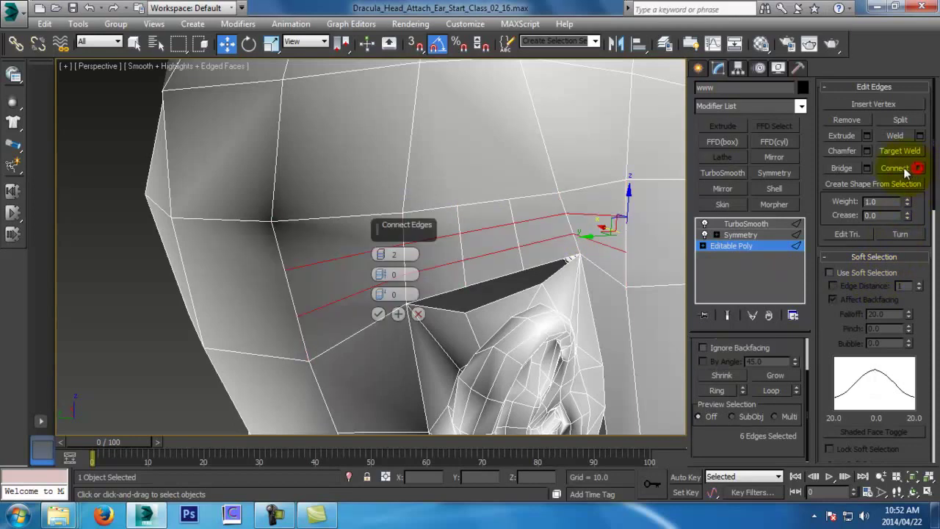
{"action": "left_click", "coordinate": [384, 255]}
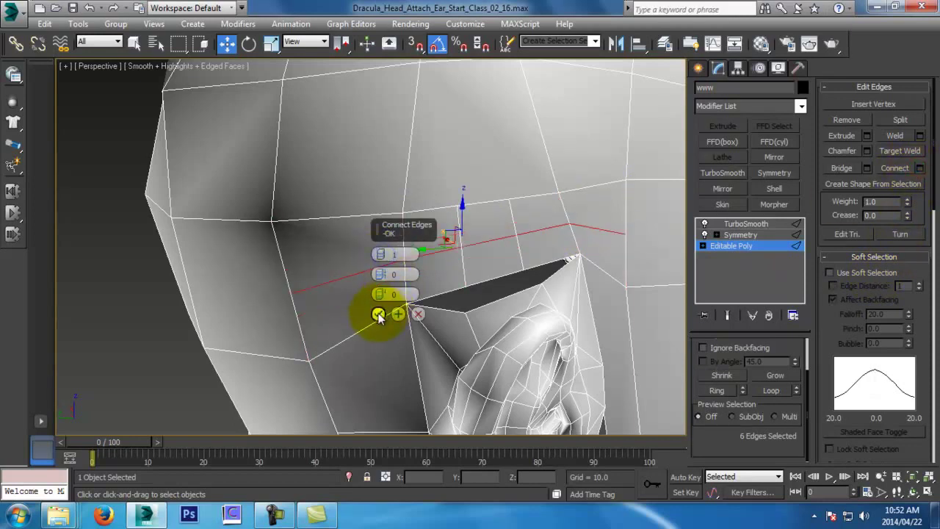
{"action": "left_click", "coordinate": [378, 314]}
{"action": "key", "text": "ctrl+s"}
Close the gap above the ear by target-welding its two lower ear-side vertices with the two new vertices on the head's border edge
{"action": "middle_click_drag", "start_coordinate": [523, 331], "coordinate": [514, 295]}
{"action": "middle_click_drag", "start_coordinate": [515, 295], "coordinate": [553, 295], "text": "alt"}
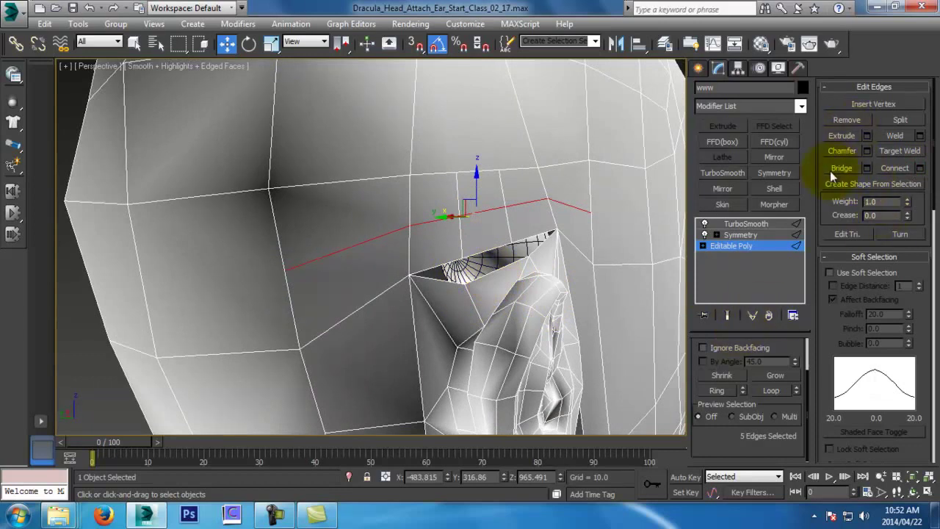
{"action": "key", "text": "1"}
{"action": "scroll", "coordinate": [881, 389], "scroll_direction": "down", "scroll_amount": 10}
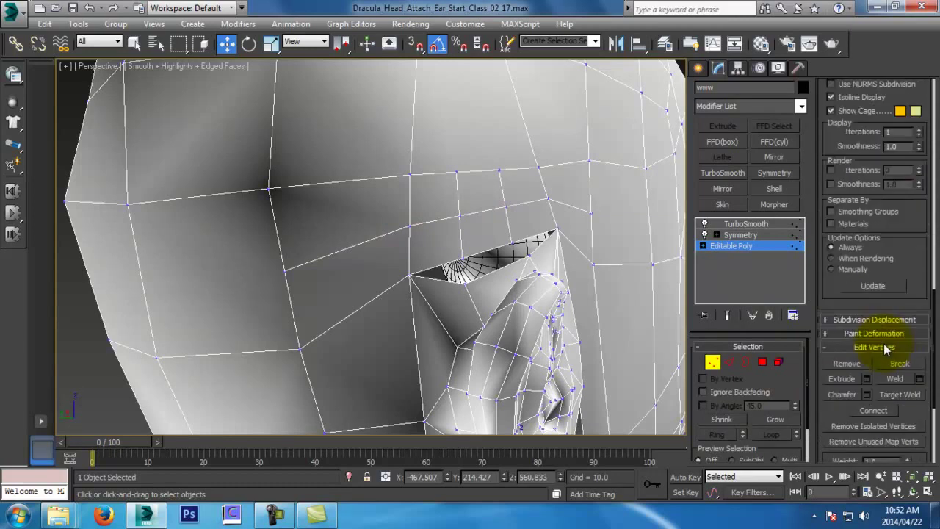
{"action": "scroll", "coordinate": [892, 352], "scroll_direction": "down", "scroll_amount": 5}
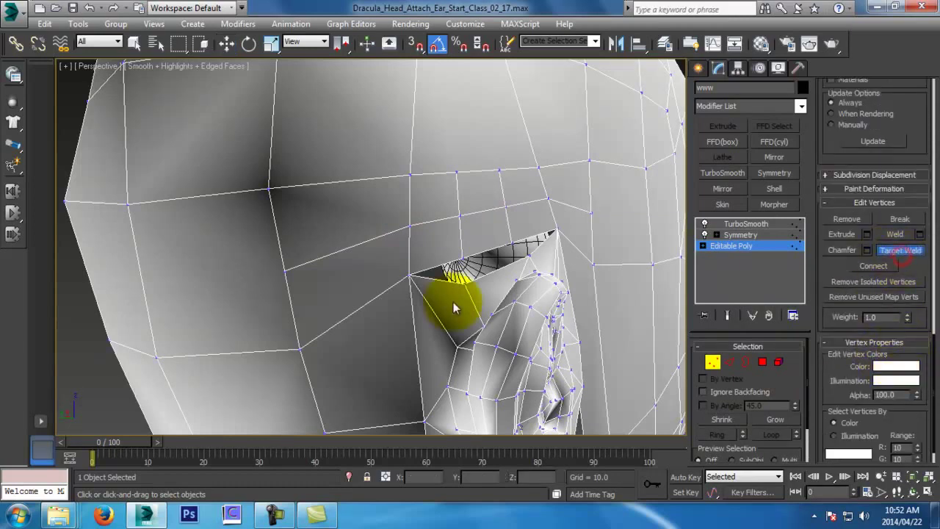
{"action": "left_click", "coordinate": [460, 259]}
{"action": "left_click", "coordinate": [530, 257]}
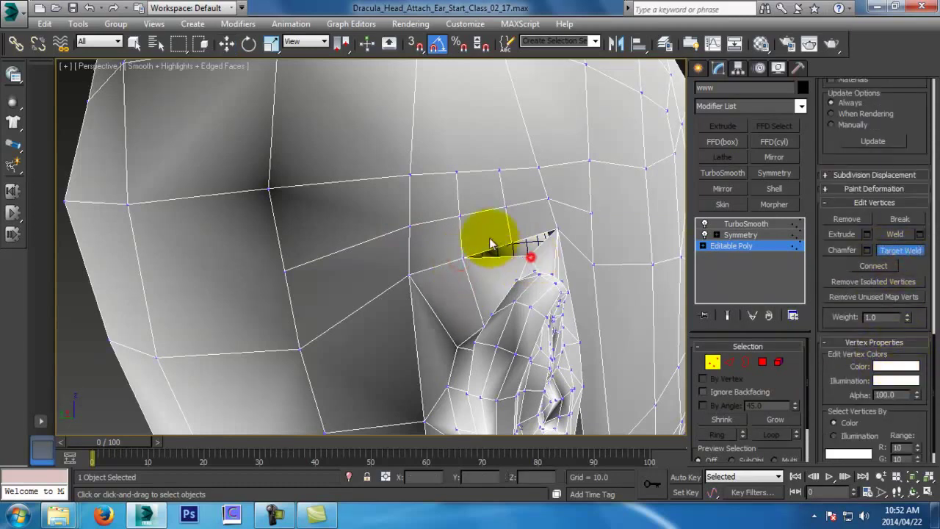
{"action": "left_click", "coordinate": [508, 241]}
Pull the vertex columns above the ear outward along the X axis to round out the head surface
{"action": "middle_click_drag", "start_coordinate": [581, 250], "coordinate": [531, 345], "text": "alt"}
{"action": "middle_click_drag", "start_coordinate": [531, 345], "coordinate": [486, 286], "text": "ctrl+alt"}
{"action": "key", "text": "w"}
{"action": "left_click_drag", "start_coordinate": [474, 248], "coordinate": [538, 310]}
{"action": "middle_click_drag", "start_coordinate": [538, 316], "coordinate": [524, 325], "text": "alt"}
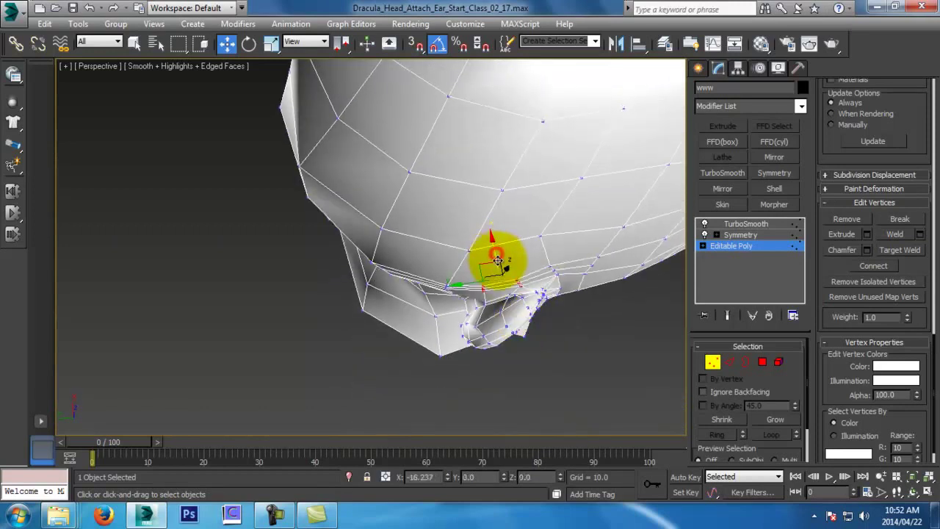
{"action": "middle_click_drag", "start_coordinate": [552, 273], "coordinate": [534, 266], "text": "alt"}
{"action": "middle_click_drag", "start_coordinate": [567, 300], "coordinate": [549, 254], "text": "alt"}
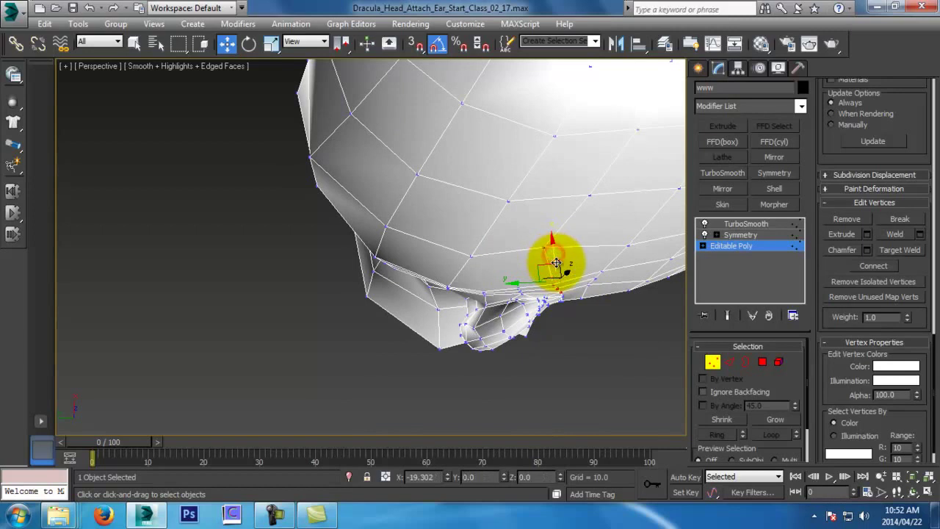
{"action": "middle_click_drag", "start_coordinate": [566, 315], "coordinate": [566, 262], "text": "alt"}
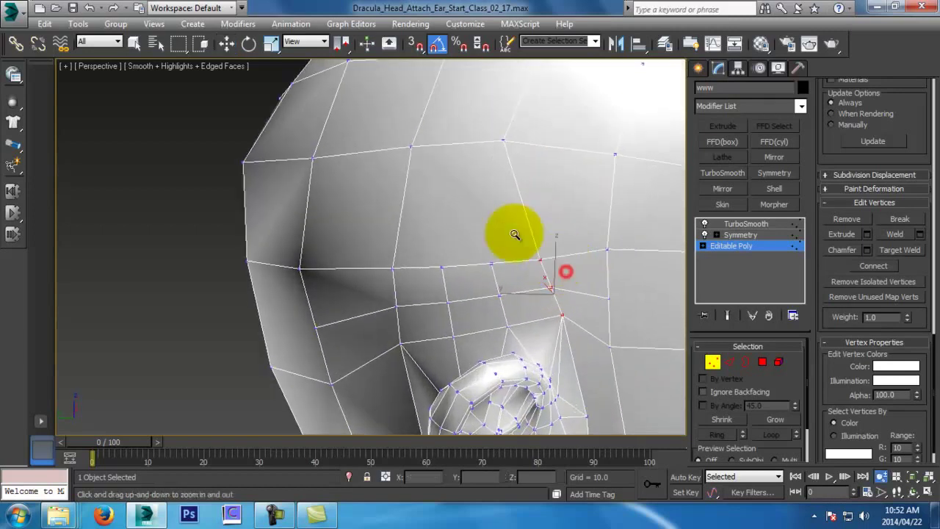
Target-weld the top vertices of the two new upright edges to the neighbouring corner vertices of the head strip
{"action": "middle_click_drag", "start_coordinate": [423, 315], "coordinate": [434, 293]}
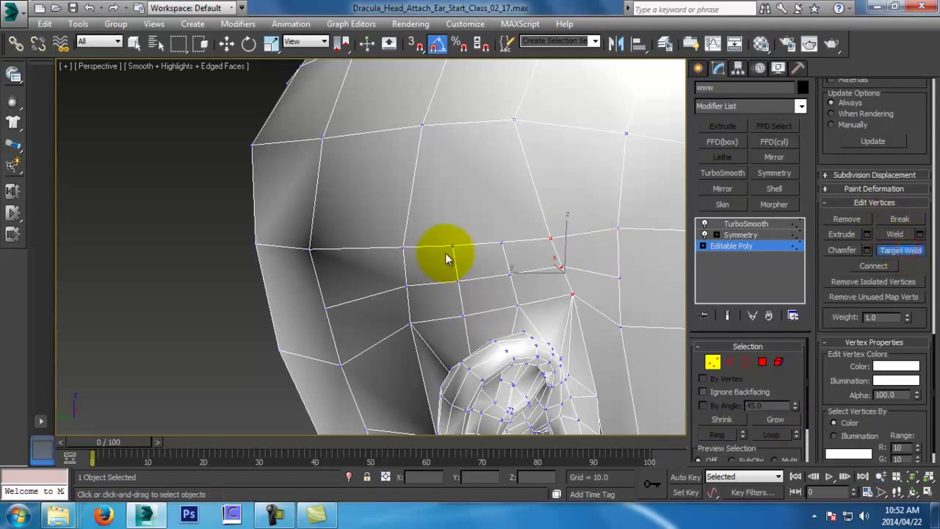
{"action": "left_click_drag", "start_coordinate": [453, 245], "coordinate": [400, 250]}
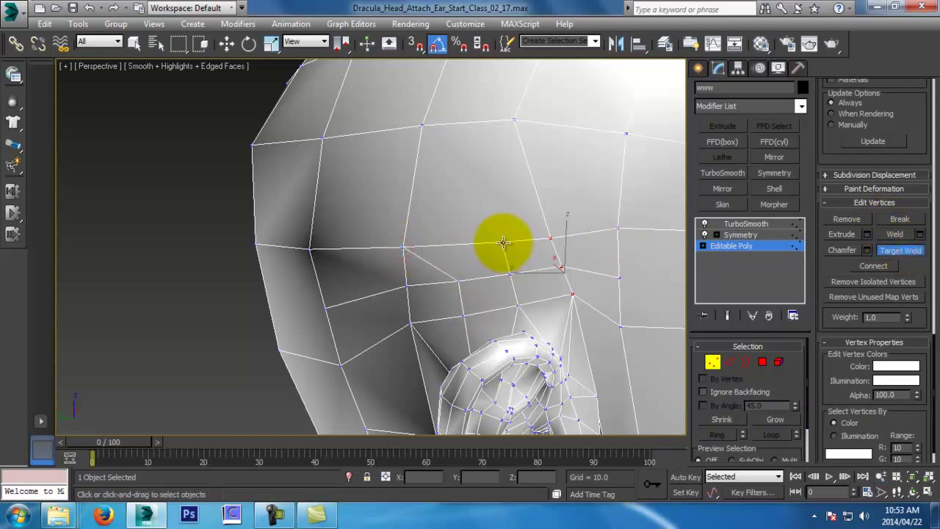
{"action": "left_click_drag", "start_coordinate": [550, 238], "coordinate": [563, 269]}
Target-weld the four outer mid-strip vertices above the ear to the head vertices directly above them
{"action": "left_click", "coordinate": [561, 268]}
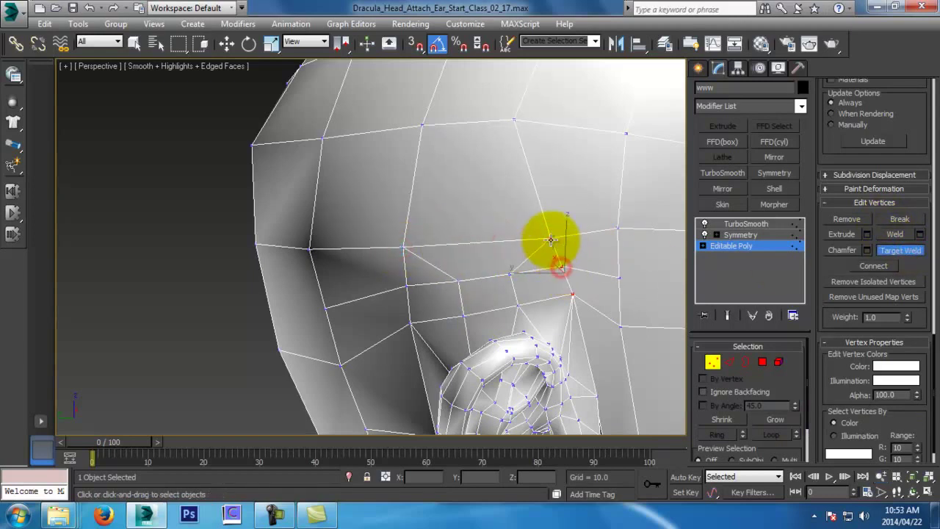
{"action": "left_click", "coordinate": [549, 239]}
{"action": "left_click", "coordinate": [618, 278]}
{"action": "left_click", "coordinate": [616, 229]}
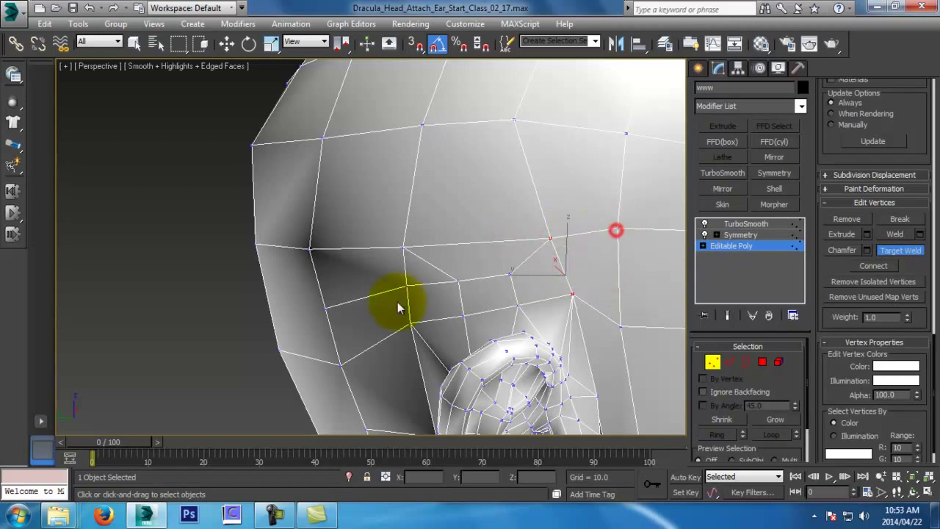
{"action": "left_click_drag", "start_coordinate": [408, 271], "coordinate": [398, 247]}
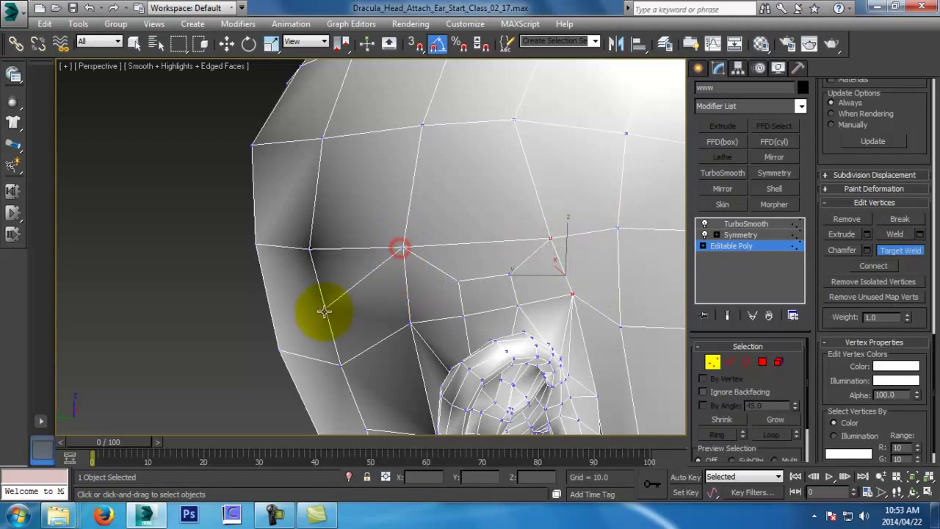
{"action": "left_click_drag", "start_coordinate": [323, 291], "coordinate": [310, 247]}
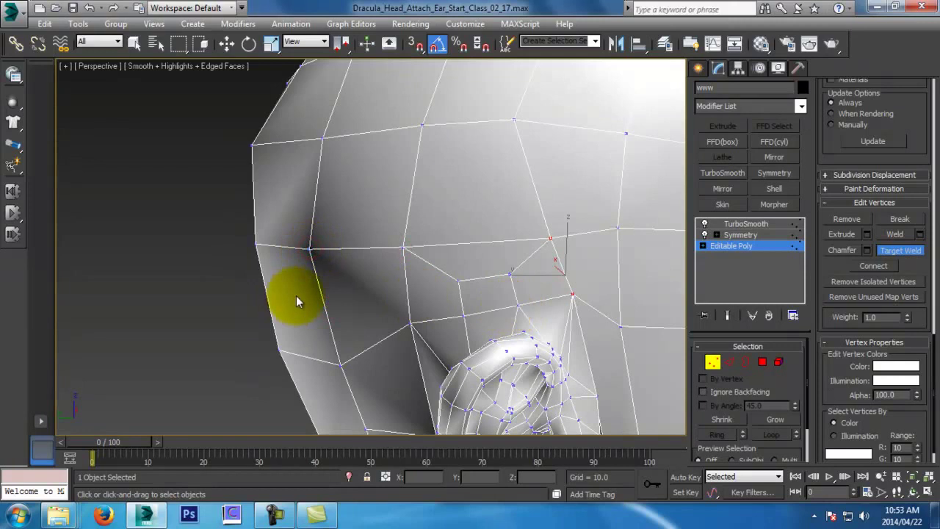
Show the smoothed result and nudge the two head vertices just above and behind the ear
{"action": "middle_click_drag", "start_coordinate": [587, 327], "coordinate": [518, 329], "text": "alt"}
{"action": "key", "text": "alt+z"}
{"action": "left_click_drag", "start_coordinate": [518, 329], "coordinate": [568, 350]}
{"action": "left_click_drag", "start_coordinate": [468, 276], "coordinate": [500, 338]}
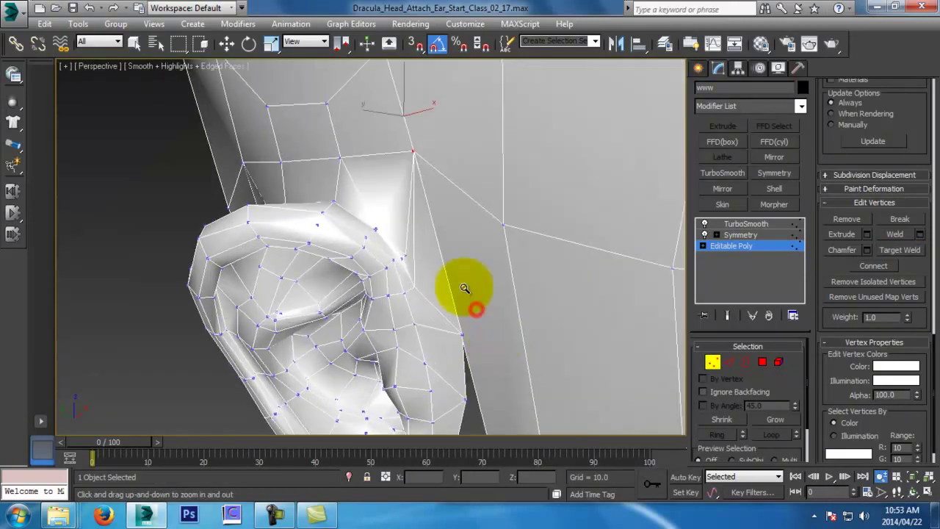
{"action": "middle_click_drag", "start_coordinate": [412, 267], "coordinate": [644, 324], "text": "ctrl+alt"}
{"action": "left_click", "coordinate": [733, 316]}
{"action": "middle_click_drag", "start_coordinate": [573, 312], "coordinate": [612, 382], "text": "alt"}
{"action": "left_click_drag", "start_coordinate": [514, 362], "coordinate": [504, 335]}
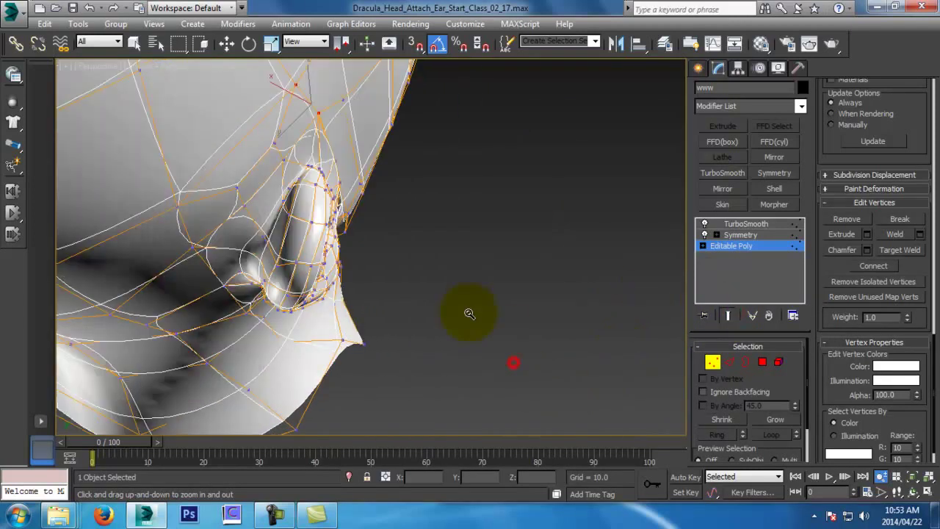
{"action": "key", "text": "w"}
{"action": "middle_click_drag", "start_coordinate": [234, 190], "coordinate": [262, 220], "text": "alt"}
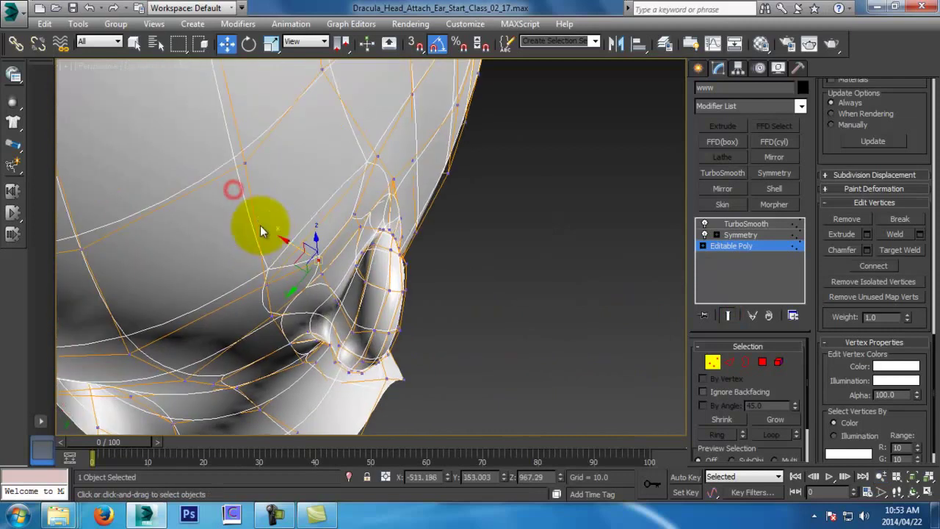
{"action": "left_click", "coordinate": [262, 285]}
{"action": "left_click_drag", "start_coordinate": [266, 254], "coordinate": [262, 253]}
Inspect the smoothed head around and in front of the ear, and return to the unsmoothed mesh
{"action": "middle_click_drag", "start_coordinate": [272, 254], "coordinate": [406, 294], "text": "alt"}
{"action": "key", "text": "alt+z"}
{"action": "left_click_drag", "start_coordinate": [408, 278], "coordinate": [410, 313]}
{"action": "middle_click_drag", "start_coordinate": [410, 312], "coordinate": [500, 327], "text": "alt"}
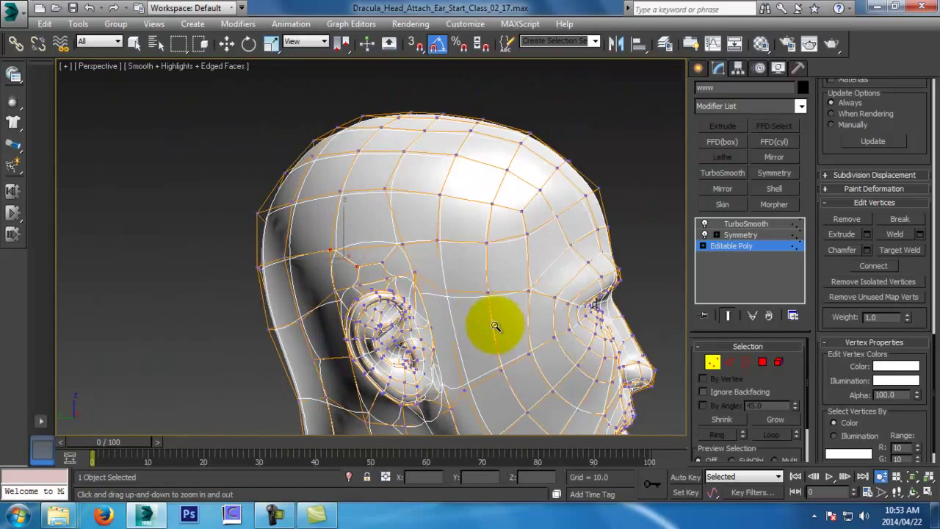
{"action": "left_click_drag", "start_coordinate": [494, 321], "coordinate": [485, 303]}
{"action": "key", "text": "w"}
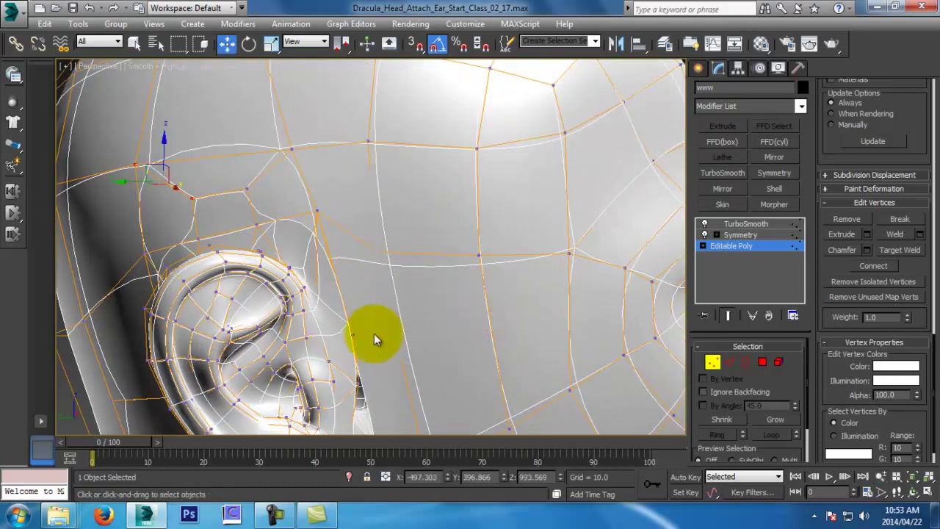
{"action": "left_click", "coordinate": [736, 316]}
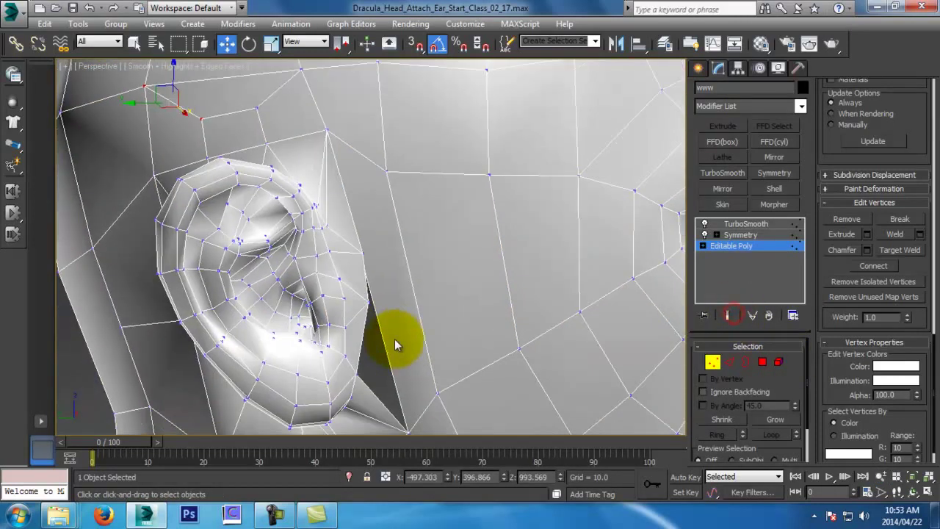
Connect the three upright edges in front of the ear with one segment and a slide of 18
{"action": "left_click_drag", "start_coordinate": [394, 339], "coordinate": [380, 358]}
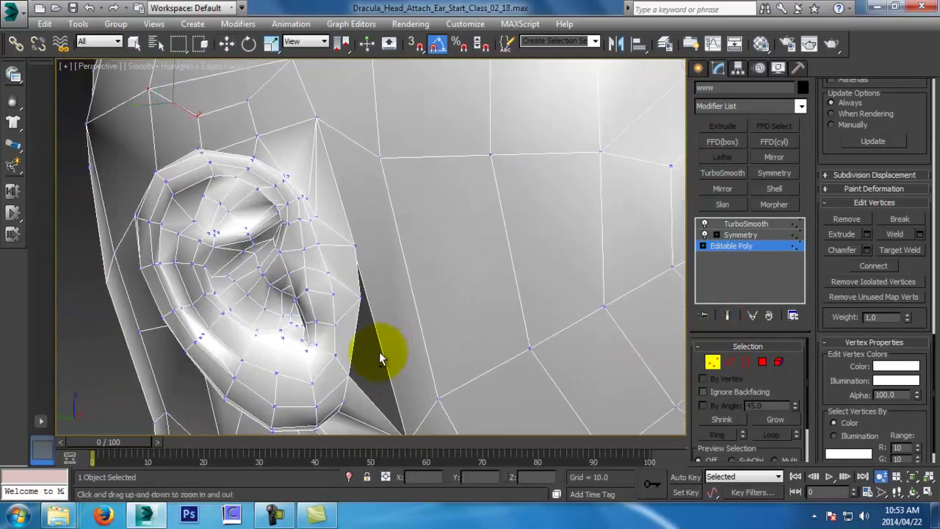
{"action": "key", "text": "w"}
{"action": "left_click", "coordinate": [728, 363]}
{"action": "left_click", "coordinate": [729, 362]}
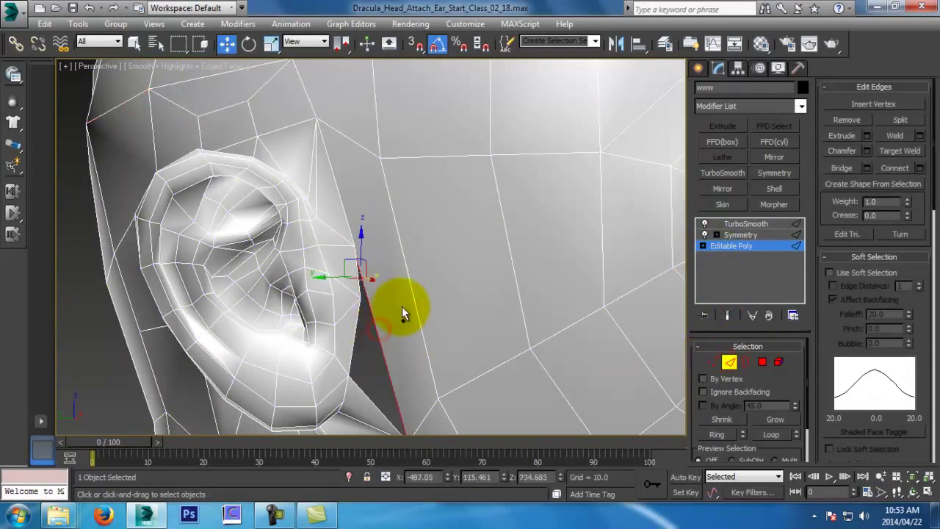
{"action": "left_click", "coordinate": [416, 309]}
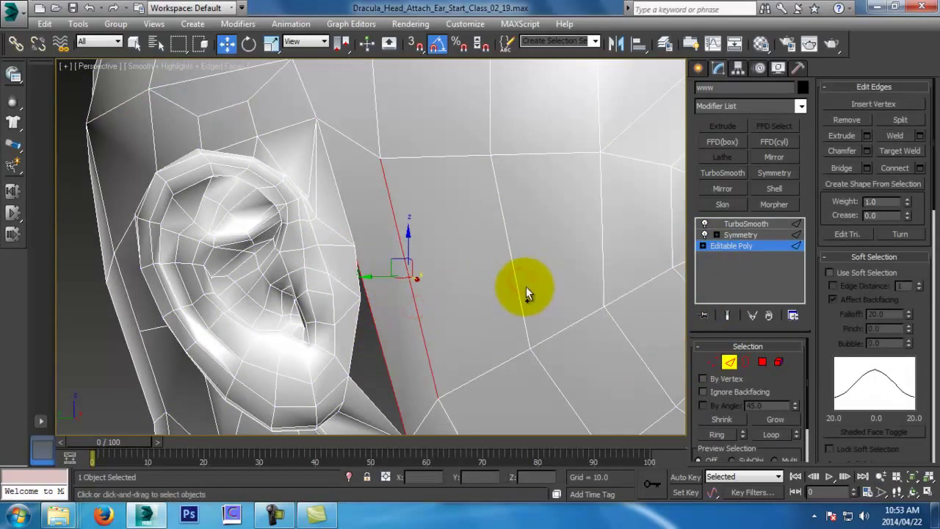
{"action": "left_click", "coordinate": [518, 285], "text": "ctrl"}
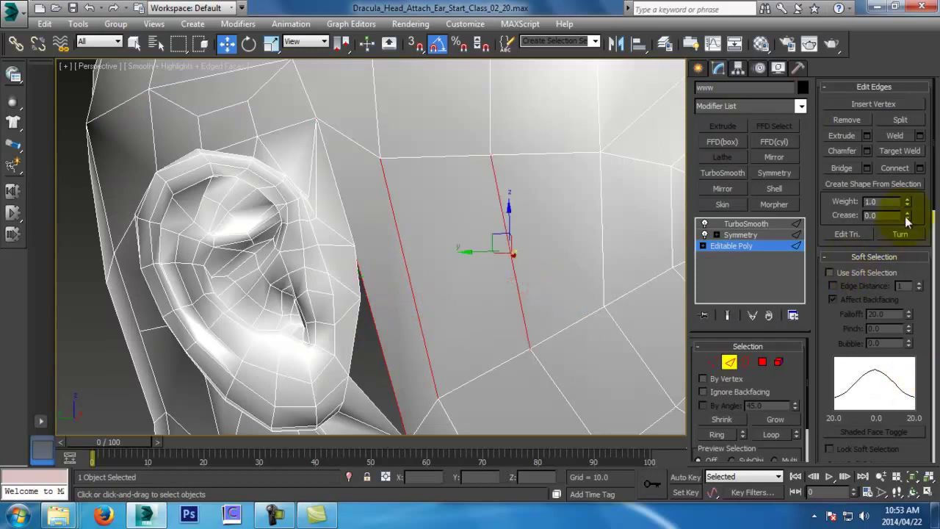
{"action": "left_click", "coordinate": [920, 169]}
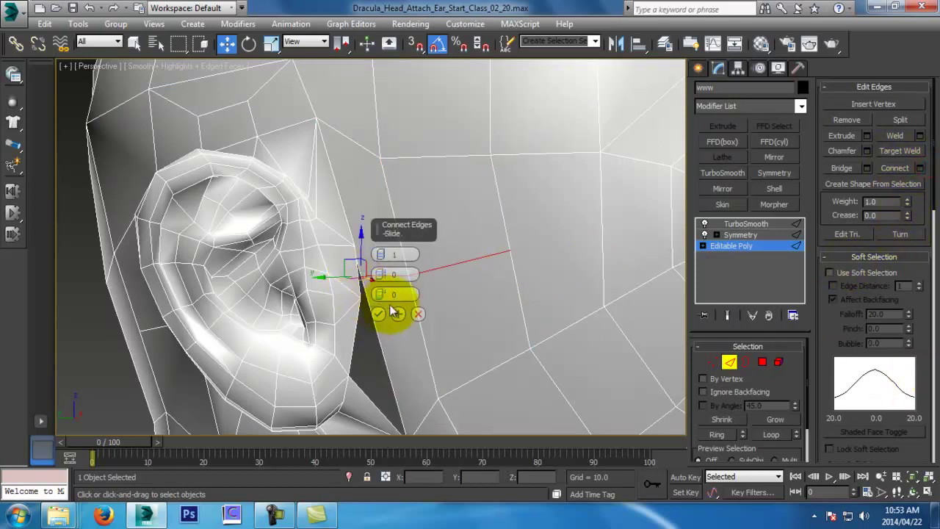
{"action": "left_click_drag", "start_coordinate": [383, 316], "coordinate": [387, 253]}
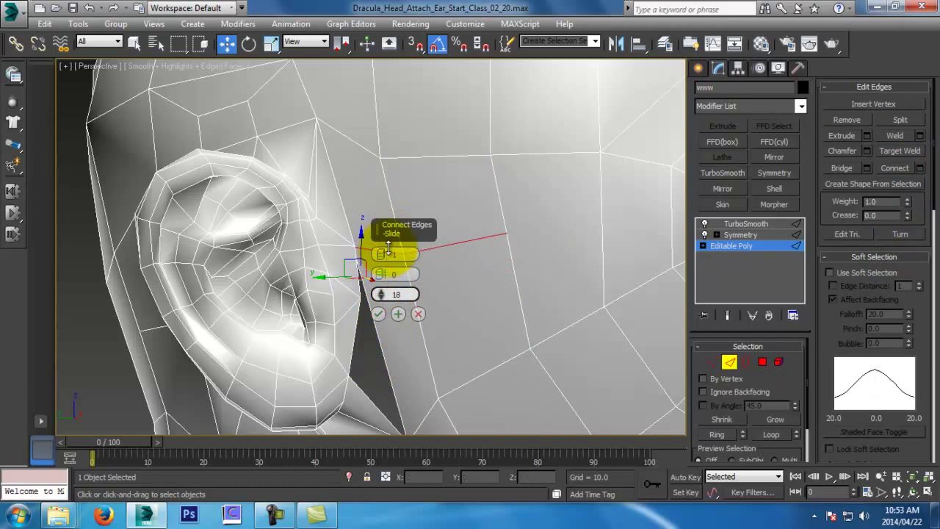
{"action": "left_click", "coordinate": [377, 314]}
{"action": "middle_click_drag", "start_coordinate": [377, 310], "coordinate": [562, 269], "text": "alt"}
Weld the overlapping vertices where the new edge row meets the front of the ear, using a threshold of about 58
{"action": "left_click", "coordinate": [711, 361]}
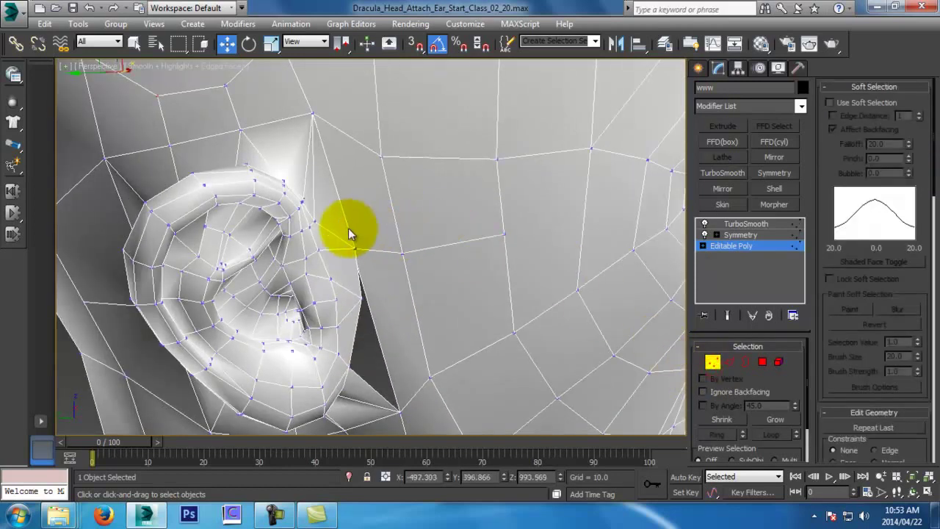
{"action": "middle_click_drag", "start_coordinate": [349, 229], "coordinate": [365, 262], "text": "alt"}
{"action": "left_click", "coordinate": [343, 219]}
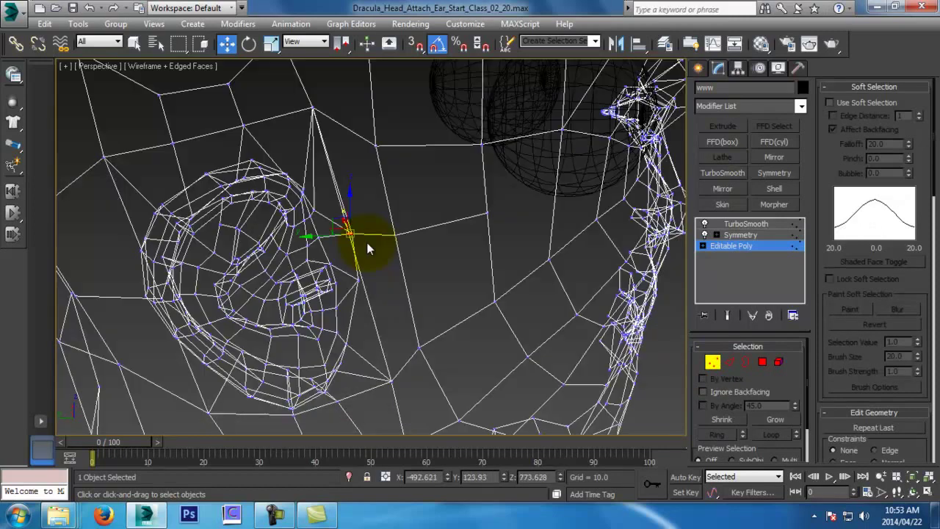
{"action": "scroll", "coordinate": [927, 433], "scroll_direction": "down", "scroll_amount": 15}
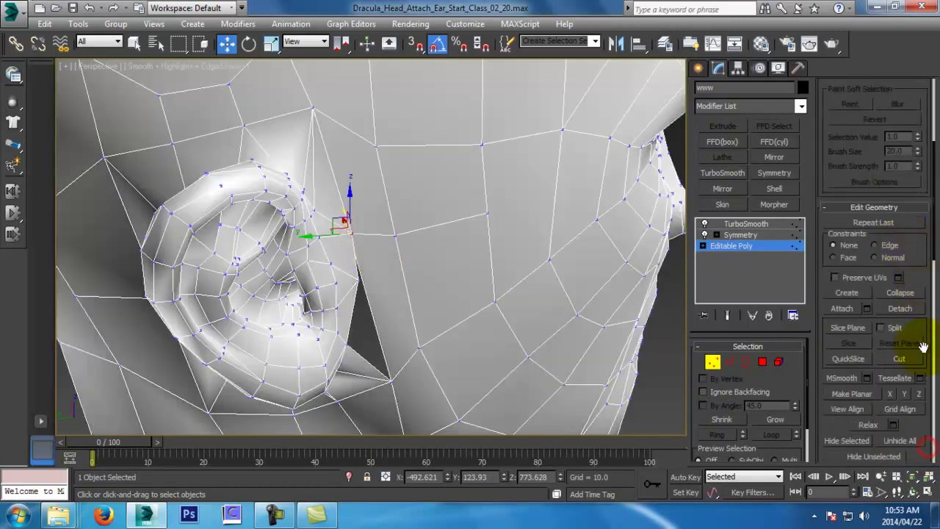
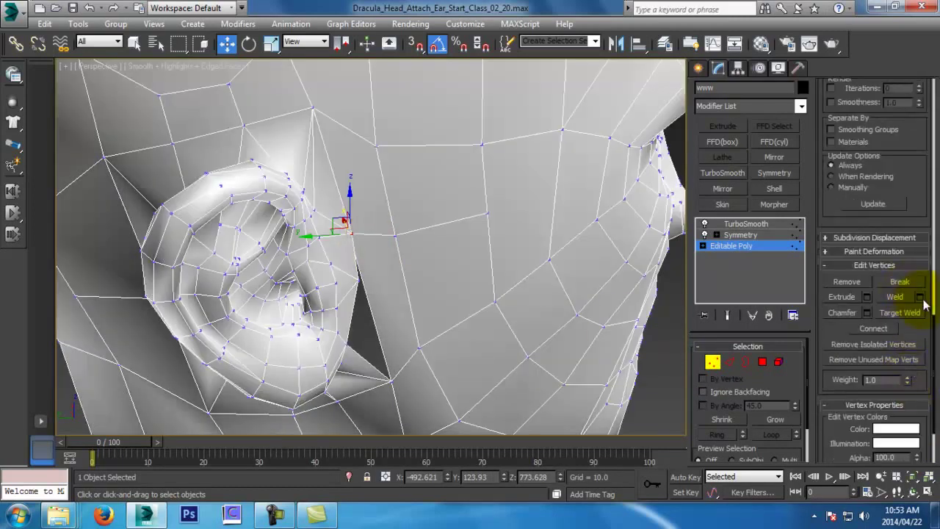
{"action": "left_click", "coordinate": [920, 297]}
{"action": "scroll", "coordinate": [334, 299], "scroll_direction": "up", "scroll_amount": 5}
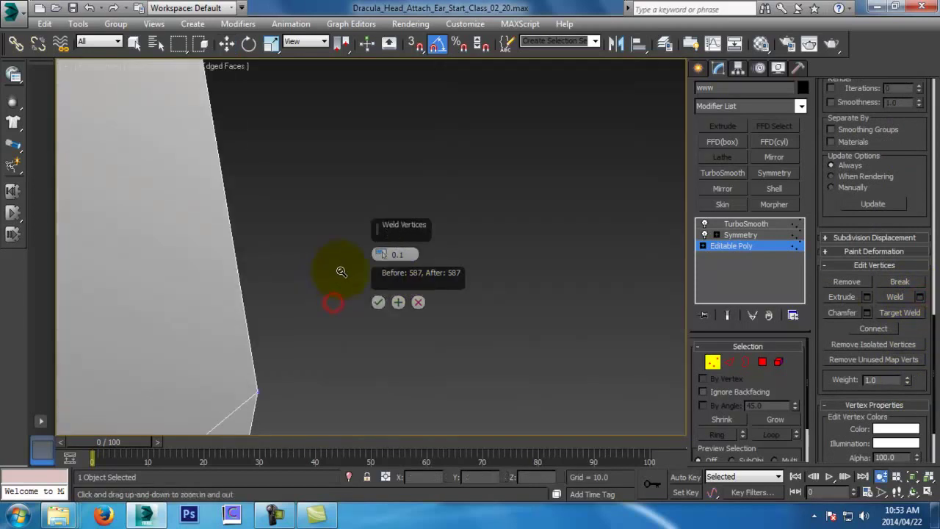
{"action": "left_click_drag", "start_coordinate": [331, 286], "coordinate": [331, 316]}
{"action": "middle_click_drag", "start_coordinate": [378, 293], "coordinate": [329, 289]}
{"action": "left_click_drag", "start_coordinate": [380, 254], "coordinate": [381, 175]}
{"action": "left_click_drag", "start_coordinate": [440, 158], "coordinate": [430, 46]}
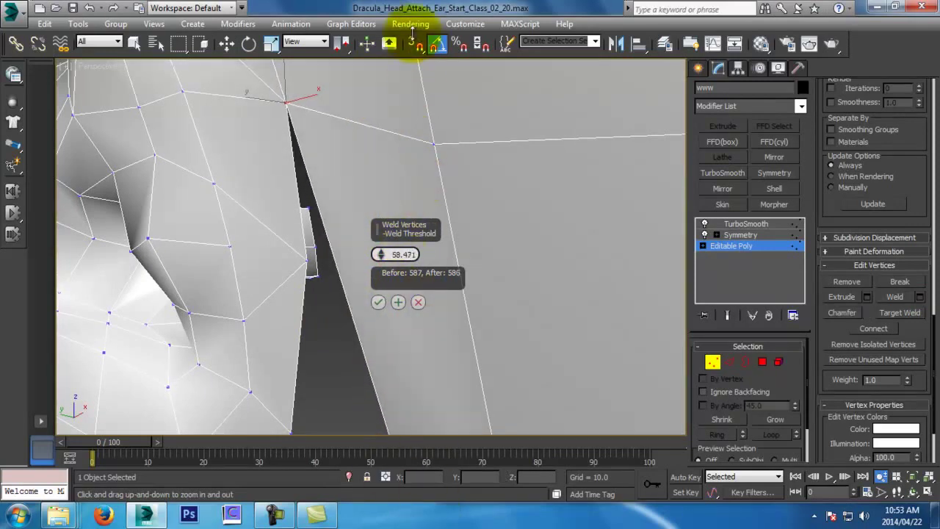
{"action": "left_click", "coordinate": [379, 301]}
Bridge the open edges of the triangular gap between the front of the ear and the cheek
{"action": "key", "text": "z"}
{"action": "middle_click_drag", "start_coordinate": [380, 304], "coordinate": [426, 289], "text": "alt"}
{"action": "mouse_move", "coordinate": [418, 293]}
{"action": "left_mouse_down"}
{"action": "mouse_move", "coordinate": [384, 268]}
{"action": "mouse_move", "coordinate": [352, 296]}
{"action": "mouse_move", "coordinate": [399, 315]}
{"action": "mouse_move", "coordinate": [385, 295]}
{"action": "mouse_move", "coordinate": [445, 352]}
{"action": "mouse_move", "coordinate": [426, 289]}
{"action": "mouse_move", "coordinate": [419, 337]}
{"action": "mouse_move", "coordinate": [419, 319]}
{"action": "mouse_move", "coordinate": [430, 332]}
{"action": "mouse_move", "coordinate": [445, 318]}
{"action": "mouse_move", "coordinate": [423, 327]}
{"action": "mouse_move", "coordinate": [427, 285]}
{"action": "left_mouse_up"}
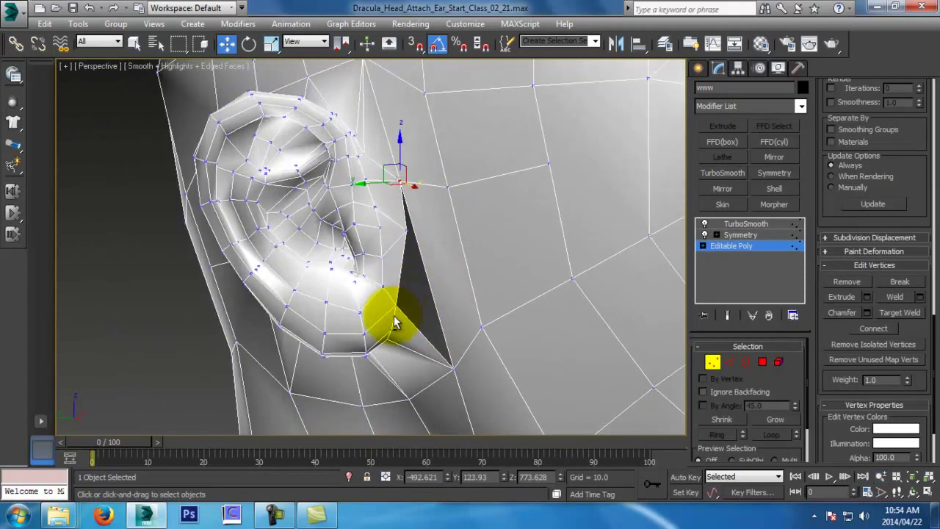
{"action": "middle_click_drag", "start_coordinate": [395, 323], "coordinate": [419, 330], "text": "alt"}
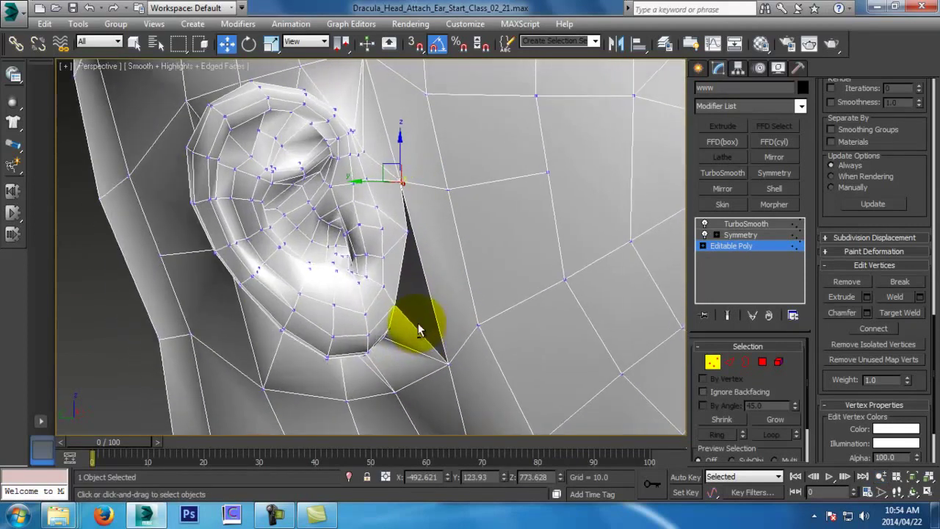
{"action": "left_click", "coordinate": [746, 362]}
{"action": "middle_click_drag", "start_coordinate": [453, 248], "coordinate": [409, 202], "text": "alt"}
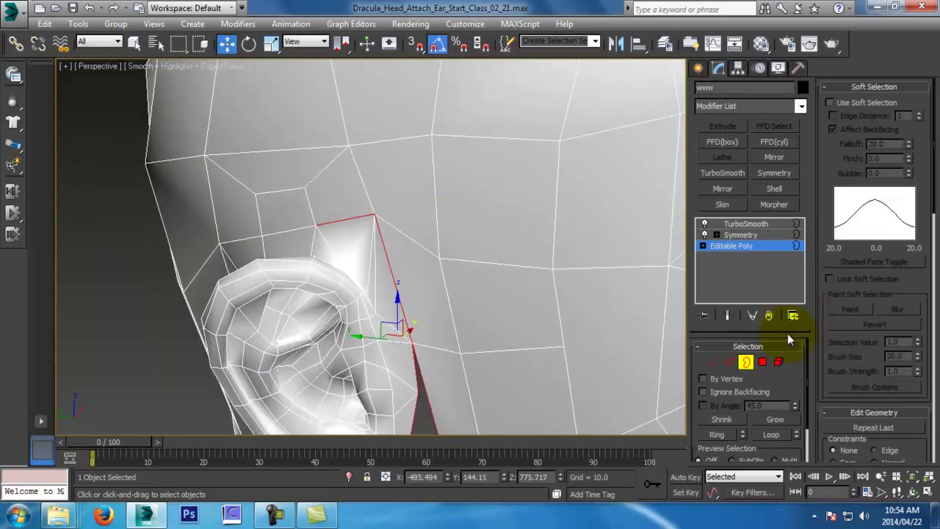
{"action": "left_click", "coordinate": [729, 361]}
{"action": "middle_click_drag", "start_coordinate": [602, 379], "coordinate": [439, 279], "text": "alt"}
{"action": "left_click", "coordinate": [389, 224]}
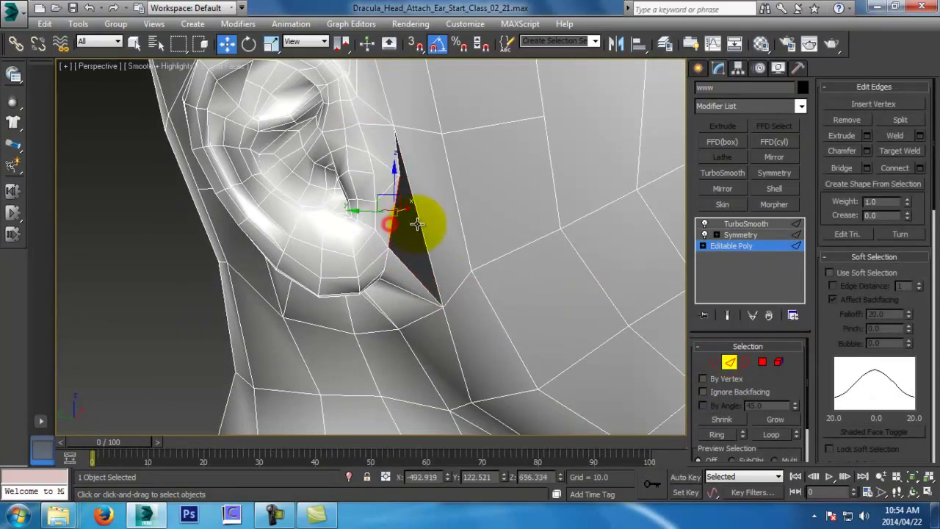
{"action": "left_click_drag", "start_coordinate": [828, 344], "coordinate": [822, 330]}
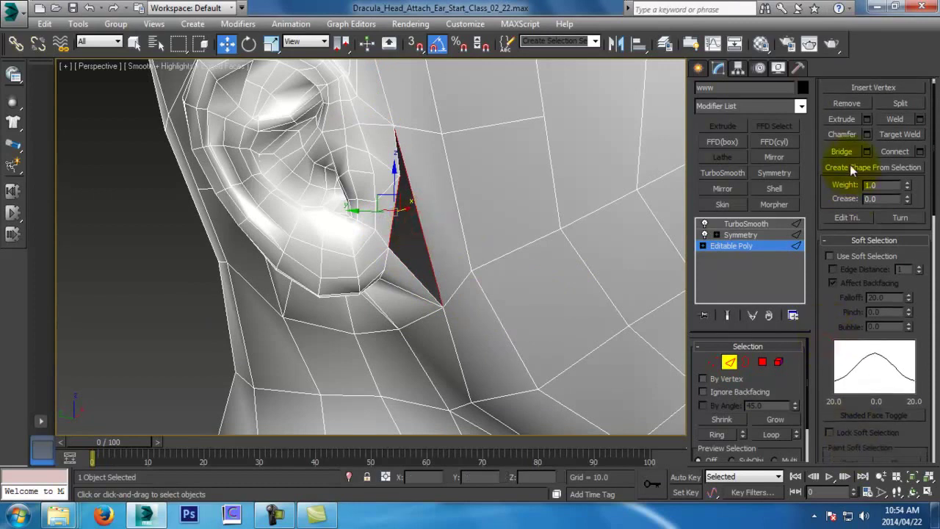
{"action": "left_click", "coordinate": [841, 151]}
{"action": "middle_click_drag", "start_coordinate": [433, 237], "coordinate": [486, 217], "text": "alt"}
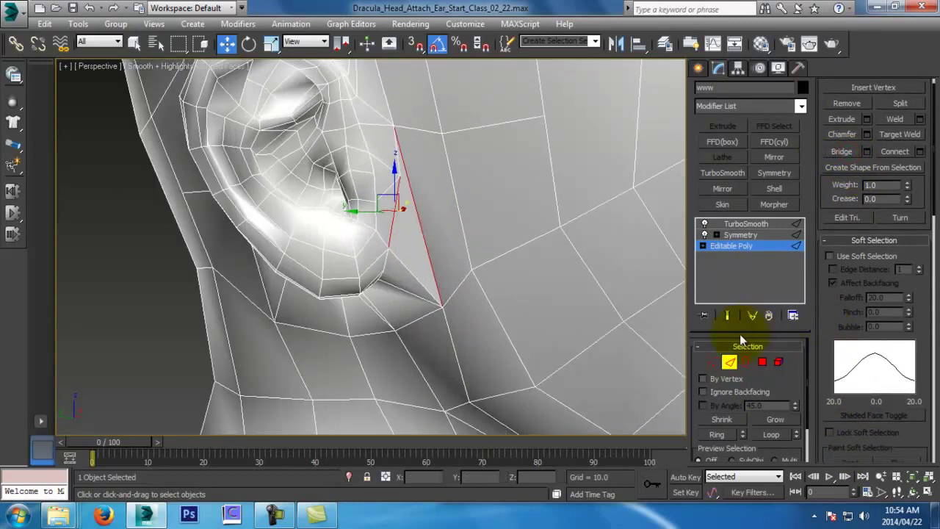
Move the vertex on the ear's front edge back to about Y 125 and inspect the smoothed ear in the Left view
{"action": "key", "text": "1"}
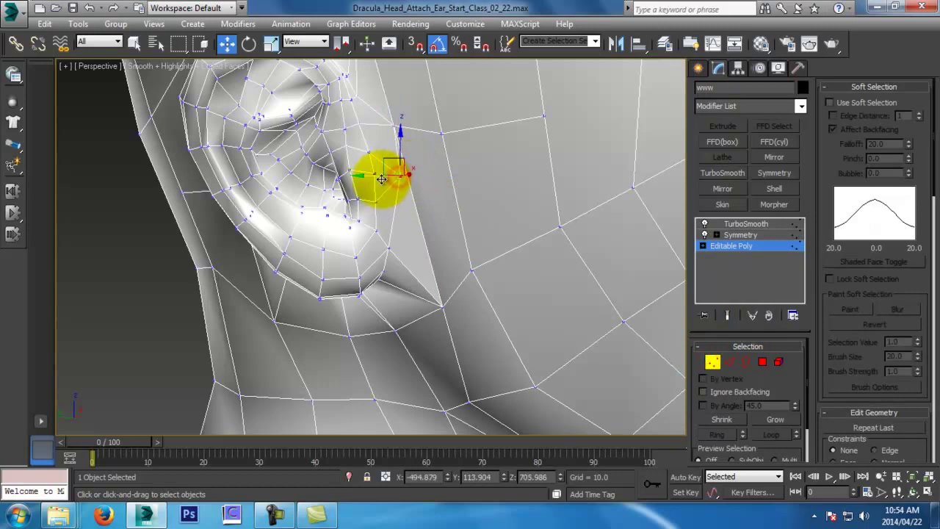
{"action": "middle_click_drag", "start_coordinate": [485, 172], "coordinate": [483, 311], "text": "alt"}
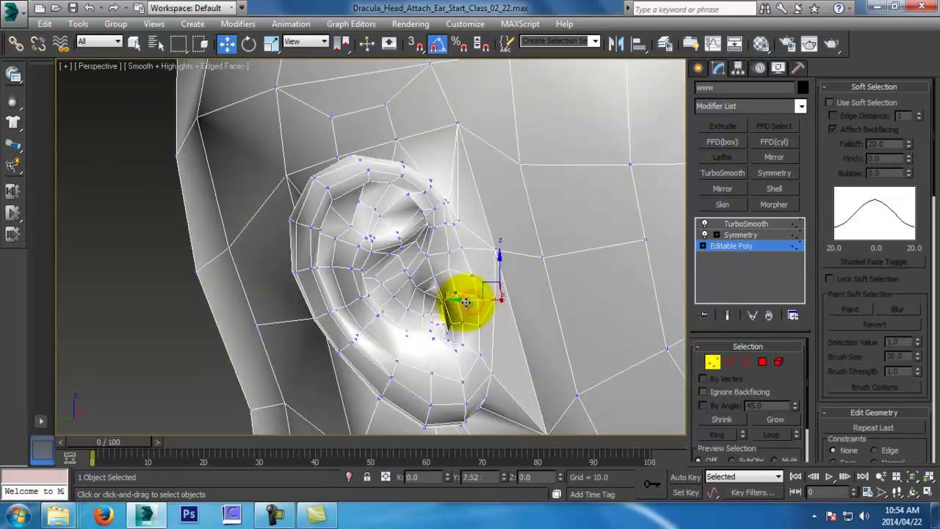
{"action": "left_click", "coordinate": [727, 315]}
{"action": "middle_click_drag", "start_coordinate": [579, 311], "coordinate": [499, 345], "text": "alt"}
{"action": "left_click_drag", "start_coordinate": [527, 297], "coordinate": [613, 290]}
{"action": "middle_click_drag", "start_coordinate": [610, 307], "coordinate": [640, 271], "text": "alt"}
{"action": "key", "text": "l"}
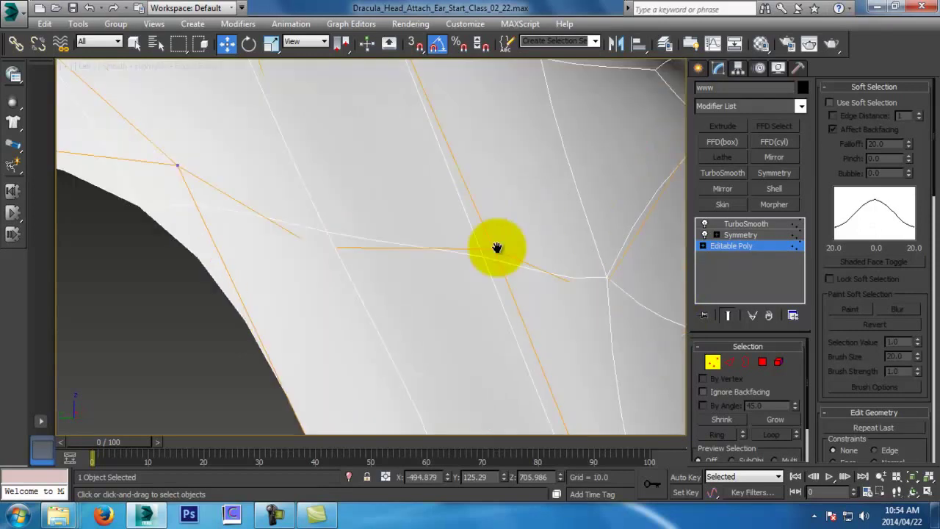
{"action": "middle_click_drag", "start_coordinate": [482, 201], "coordinate": [500, 257]}
{"action": "scroll", "coordinate": [501, 257], "scroll_direction": "down", "scroll_amount": 7}
{"action": "middle_click_drag", "start_coordinate": [513, 173], "coordinate": [504, 361]}
{"action": "scroll", "coordinate": [493, 263], "scroll_direction": "up", "scroll_amount": 7}
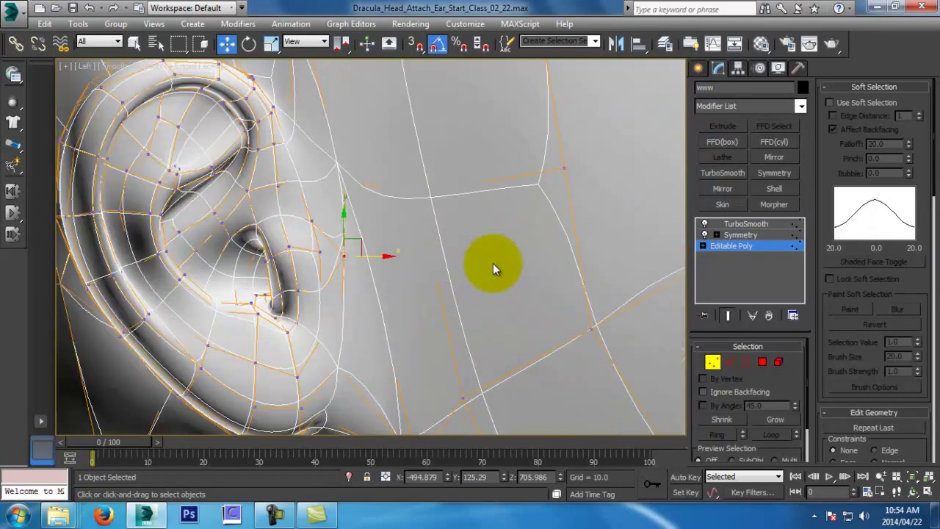
Return to the unsmoothed mesh and shift the welded vertex in front of the ear and the one below it toward the cheek
{"action": "left_click", "coordinate": [727, 315]}
{"action": "middle_click_drag", "start_coordinate": [389, 191], "coordinate": [426, 244]}
{"action": "left_click_drag", "start_coordinate": [400, 240], "coordinate": [409, 223]}
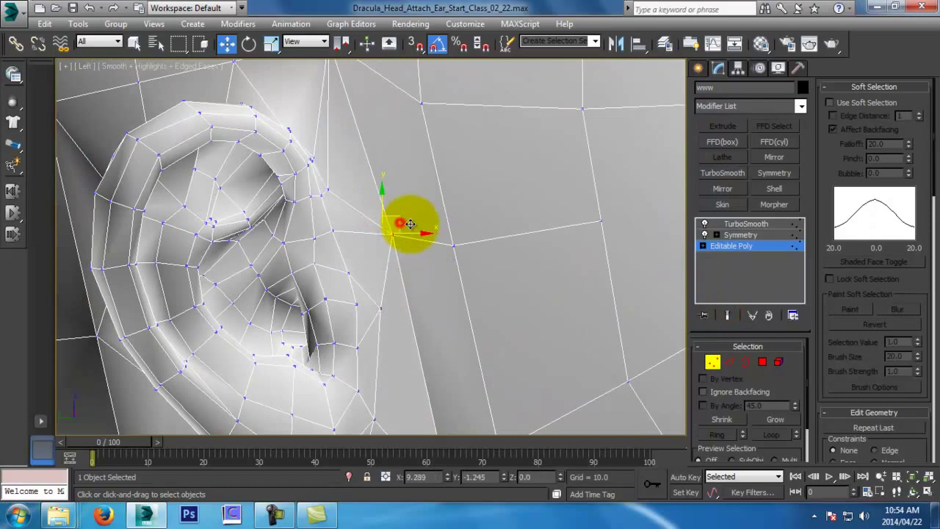
{"action": "middle_click_drag", "start_coordinate": [425, 200], "coordinate": [422, 226]}
{"action": "left_click_drag", "start_coordinate": [421, 226], "coordinate": [422, 240]}
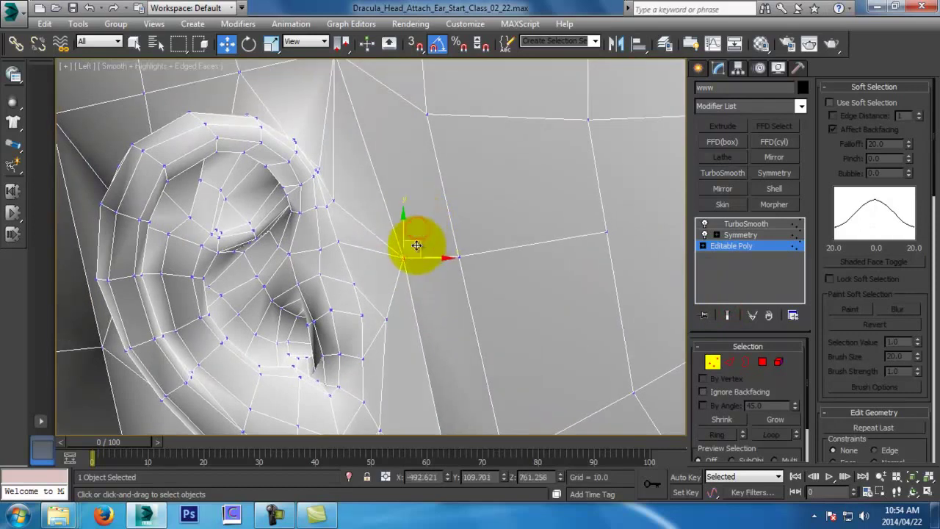
{"action": "scroll", "coordinate": [418, 245], "scroll_direction": "down", "scroll_amount": 2}
{"action": "left_click_drag", "start_coordinate": [389, 295], "coordinate": [418, 283]}
Reposition the corner vertex above the front of the ear and the head vertex behind the ear's upper rim
{"action": "middle_click_drag", "start_coordinate": [348, 94], "coordinate": [356, 108]}
{"action": "left_click_drag", "start_coordinate": [357, 111], "coordinate": [388, 138]}
{"action": "middle_click_drag", "start_coordinate": [387, 138], "coordinate": [509, 179]}
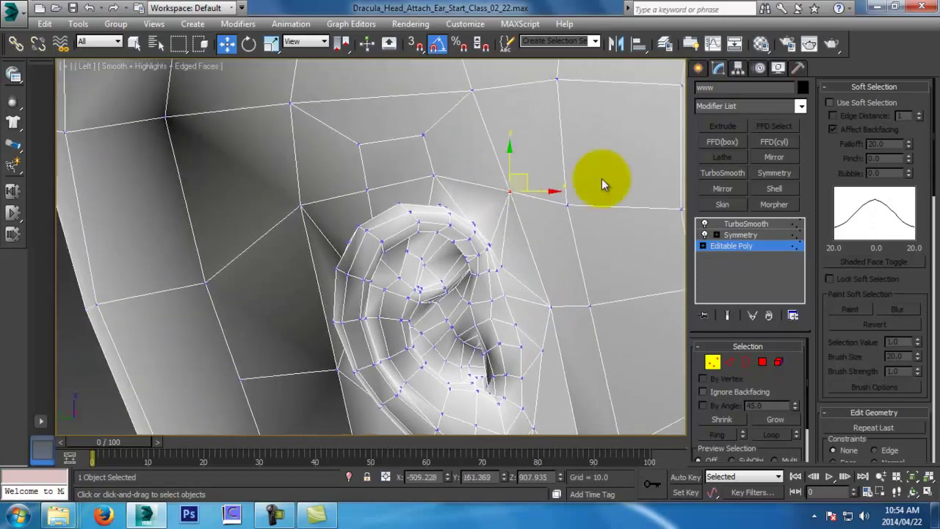
{"action": "left_click_drag", "start_coordinate": [314, 187], "coordinate": [319, 216]}
{"action": "middle_click_drag", "start_coordinate": [274, 243], "coordinate": [342, 230]}
Return to the Perspective view and examine the mesh behind the ear and across the back of the head
{"action": "scroll", "coordinate": [340, 231], "scroll_direction": "down", "scroll_amount": 2}
{"action": "middle_click_drag", "start_coordinate": [321, 330], "coordinate": [348, 323]}
{"action": "key", "text": "p"}
{"action": "scroll", "coordinate": [378, 361], "scroll_direction": "down", "scroll_amount": 5}
{"action": "middle_click_drag", "start_coordinate": [380, 363], "coordinate": [453, 311], "text": "alt"}
{"action": "key", "text": "alt+z"}
{"action": "left_click_drag", "start_coordinate": [447, 317], "coordinate": [436, 299]}
{"action": "middle_click_drag", "start_coordinate": [437, 299], "coordinate": [436, 319], "text": "ctrl+alt"}
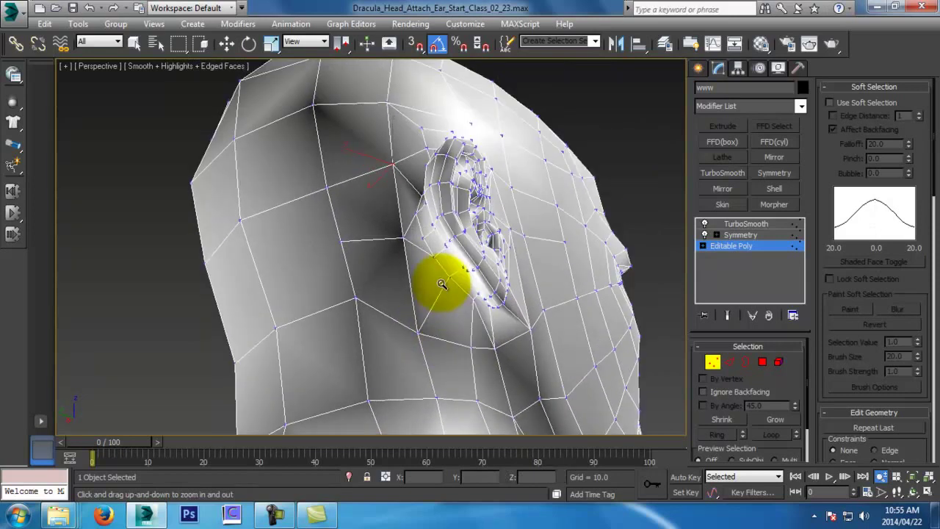
{"action": "middle_click_drag", "start_coordinate": [442, 284], "coordinate": [464, 331], "text": "alt"}
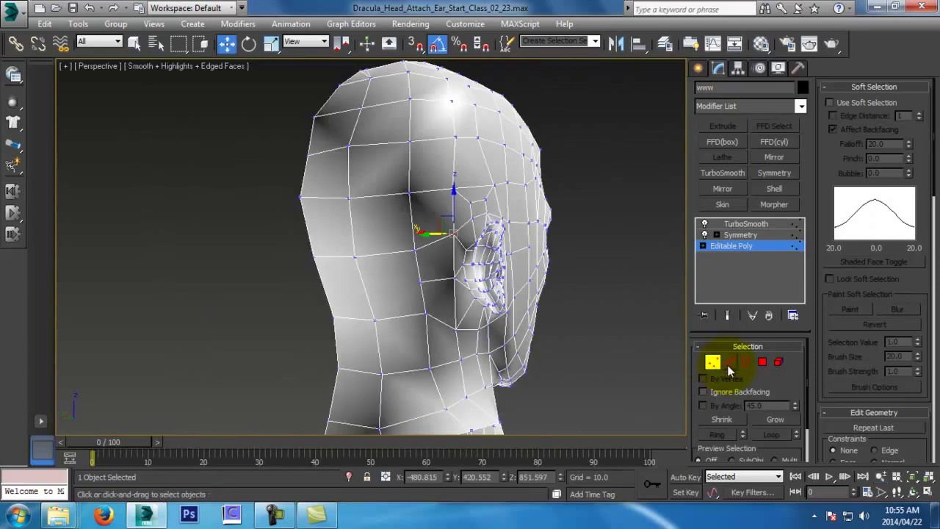
Connect the two selected vertical edges at the back of the head with one segment
{"action": "left_click", "coordinate": [729, 361]}
{"action": "left_click", "coordinate": [363, 294]}
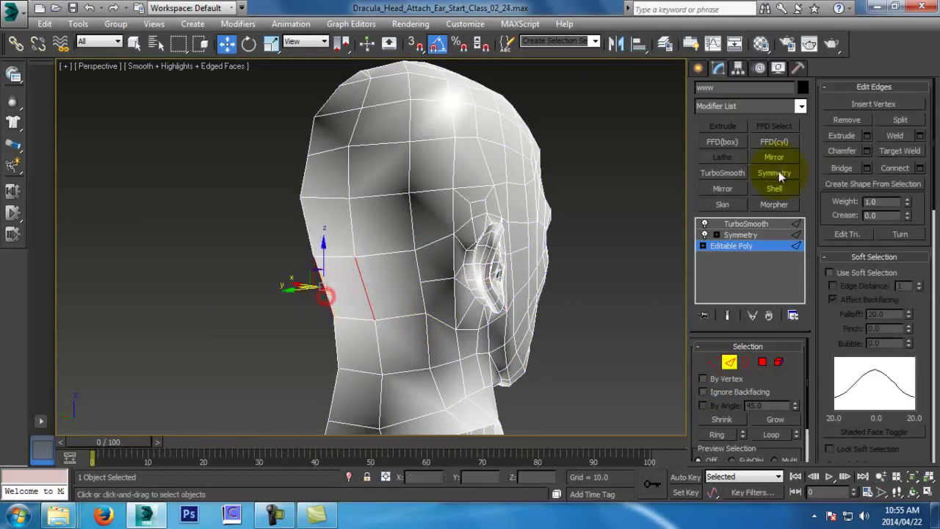
{"action": "right_click", "coordinate": [570, 189]}
{"action": "left_click", "coordinate": [920, 169]}
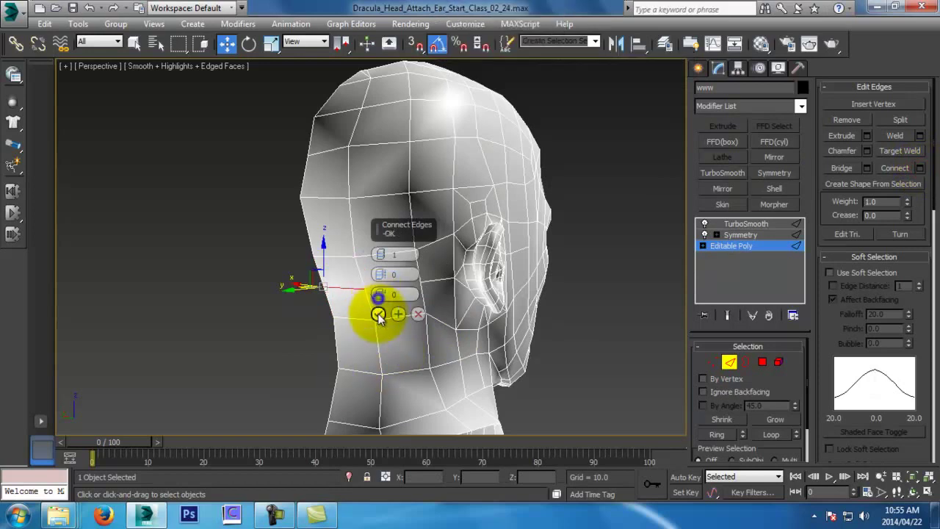
{"action": "left_click", "coordinate": [377, 313]}
Connect the new edge's end vertex to the vertex nearer the ear, extending the row across the back of the head
{"action": "middle_click_drag", "start_coordinate": [382, 316], "coordinate": [367, 314], "text": "alt"}
{"action": "middle_click_drag", "start_coordinate": [367, 313], "coordinate": [370, 296], "text": "ctrl+alt"}
{"action": "left_click", "coordinate": [712, 361]}
{"action": "key", "text": "w"}
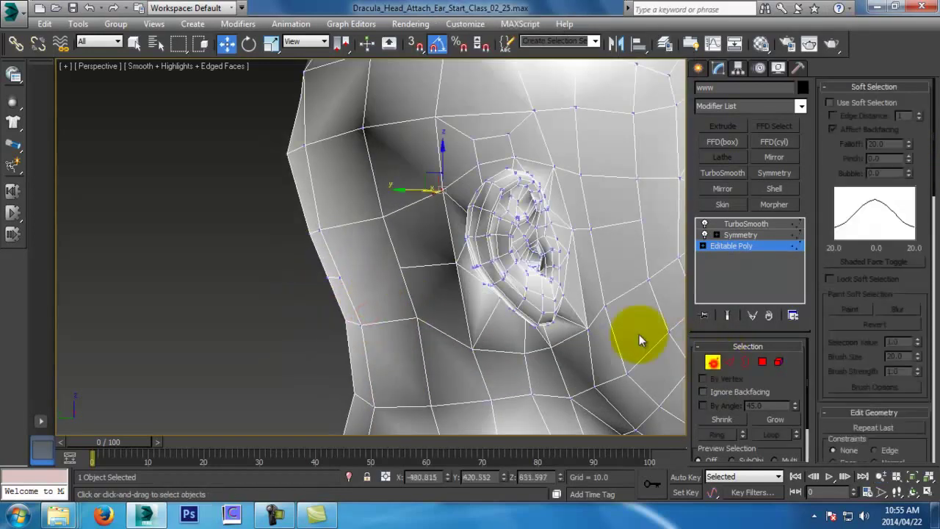
{"action": "left_click", "coordinate": [399, 266]}
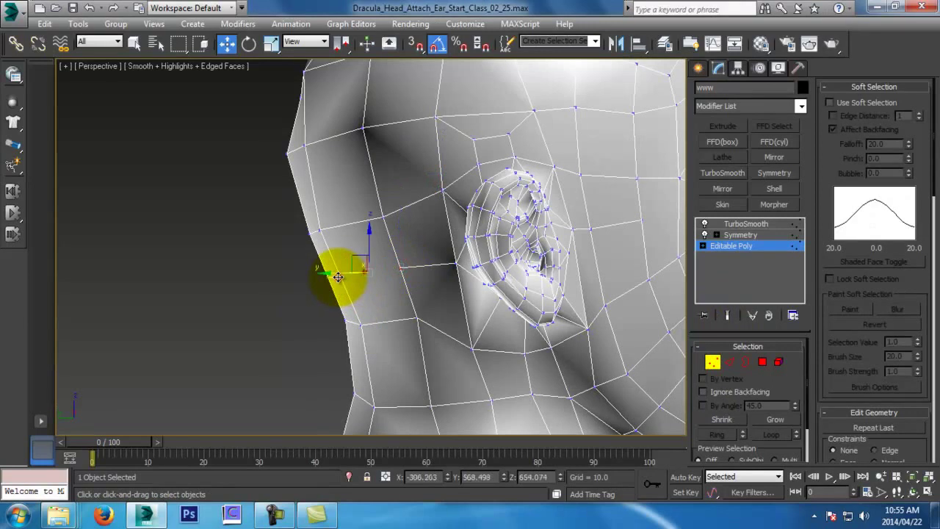
{"action": "right_click", "coordinate": [338, 277]}
{"action": "left_click", "coordinate": [325, 324]}
Show the smoothed result in the left view and adjust the vertices along the back of the head and nape
{"action": "middle_click_drag", "start_coordinate": [368, 317], "coordinate": [440, 316], "text": "alt"}
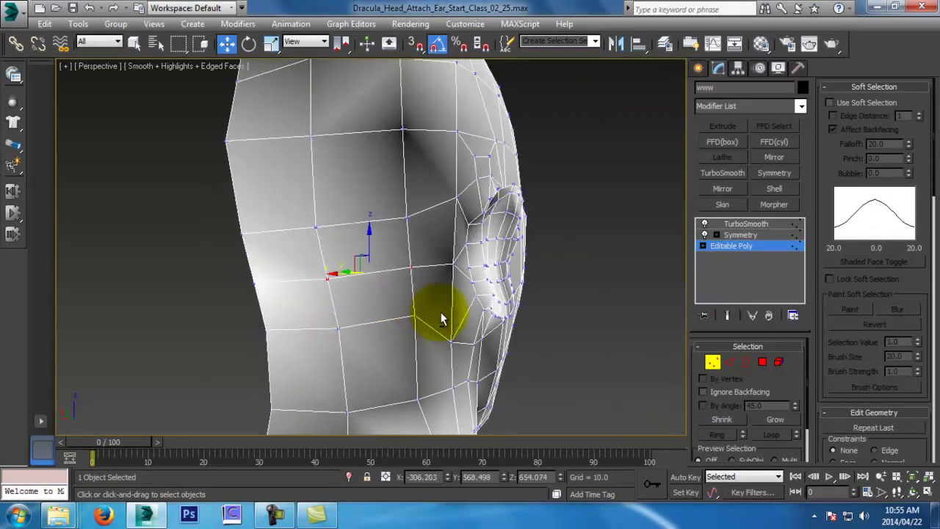
{"action": "key", "text": "l"}
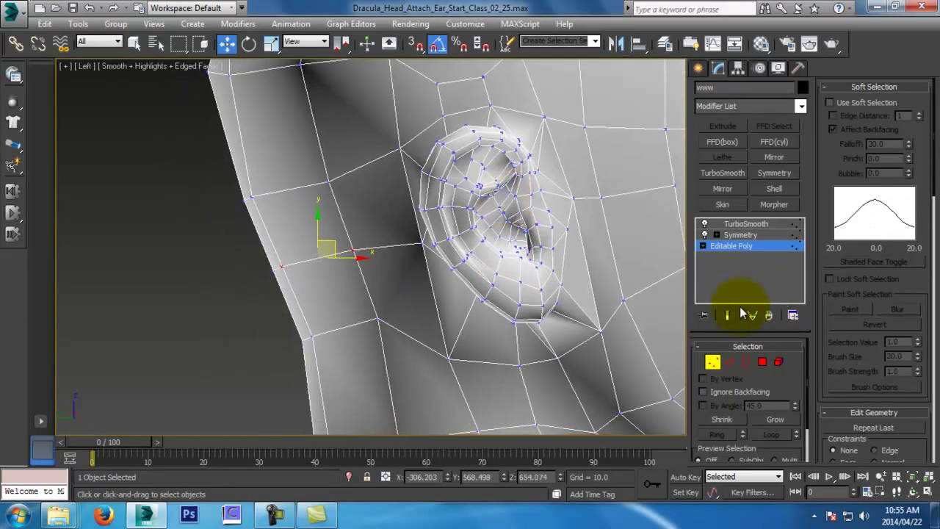
{"action": "left_click", "coordinate": [727, 315]}
{"action": "scroll", "coordinate": [488, 257], "scroll_direction": "down", "scroll_amount": 2}
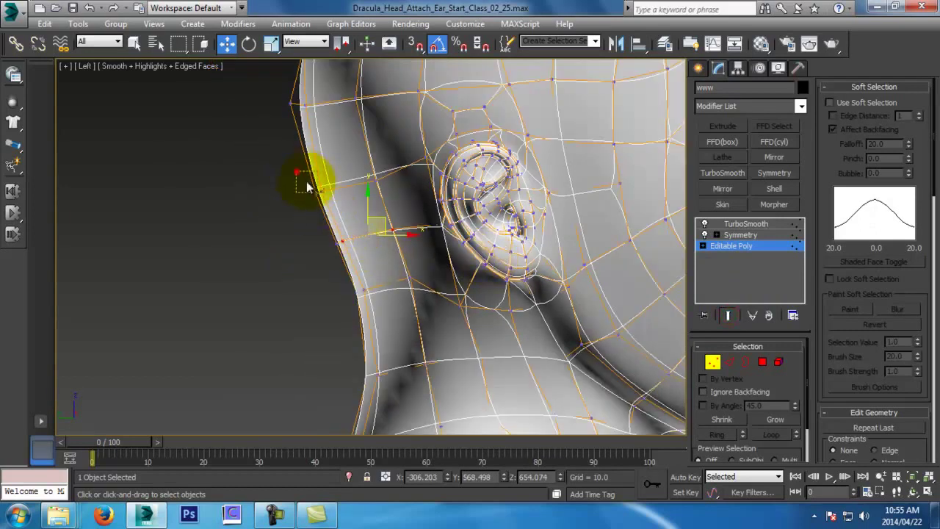
{"action": "middle_click_drag", "start_coordinate": [296, 176], "coordinate": [339, 233]}
{"action": "left_click_drag", "start_coordinate": [328, 222], "coordinate": [317, 213]}
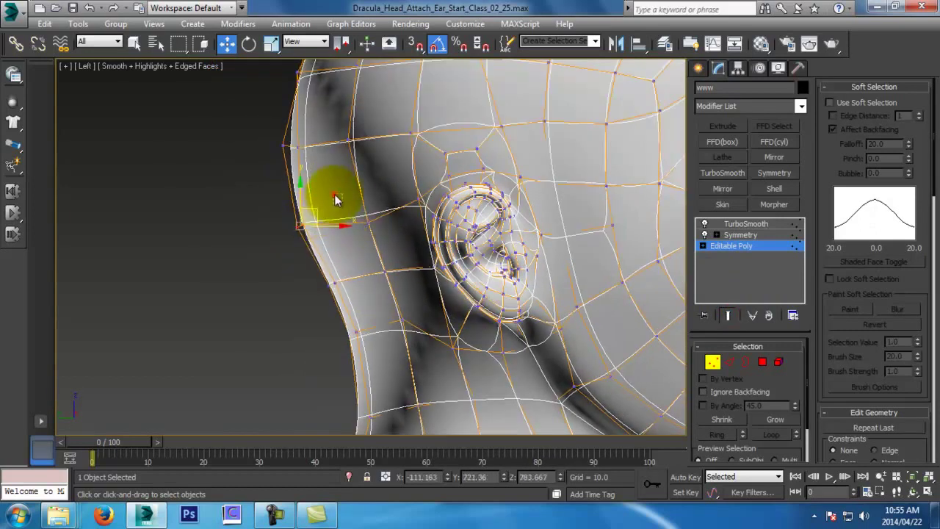
{"action": "left_click_drag", "start_coordinate": [378, 197], "coordinate": [372, 190]}
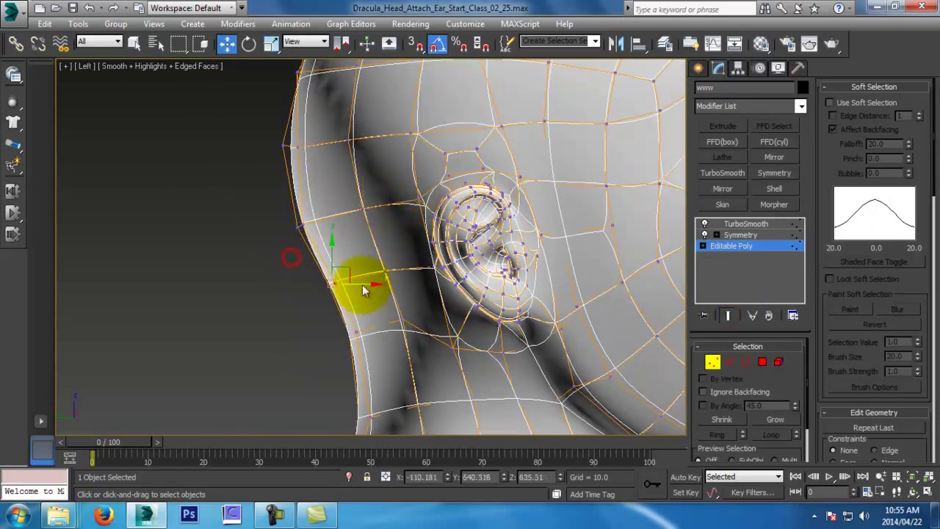
{"action": "left_click_drag", "start_coordinate": [348, 271], "coordinate": [347, 270]}
{"action": "scroll", "coordinate": [348, 270], "scroll_direction": "down", "scroll_amount": 2}
{"action": "middle_click_drag", "start_coordinate": [351, 258], "coordinate": [356, 316]}
{"action": "middle_click_drag", "start_coordinate": [455, 319], "coordinate": [456, 300]}
{"action": "middle_click_drag", "start_coordinate": [505, 319], "coordinate": [499, 312]}
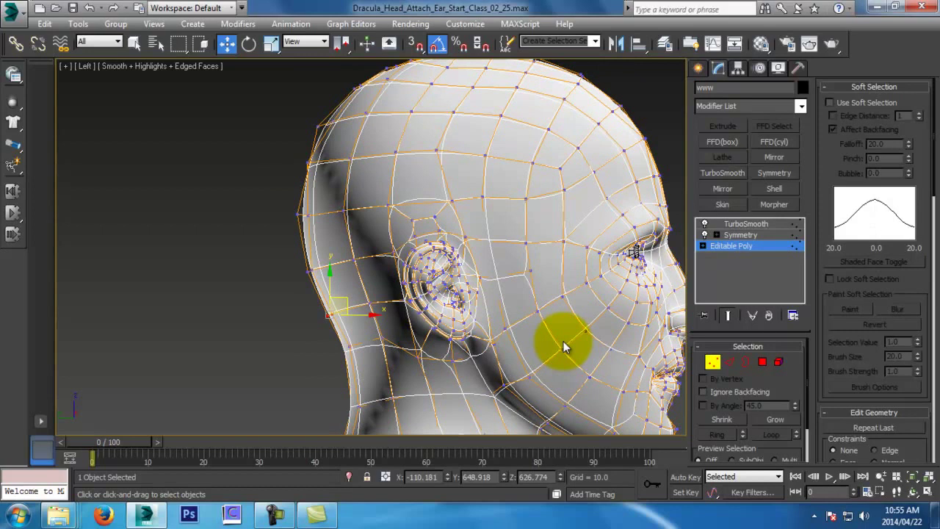
Leave vertex editing and examine the smoothed head from several sides, including around the ear and neck
{"action": "scroll", "coordinate": [563, 341], "scroll_direction": "up", "scroll_amount": 2}
{"action": "key", "text": "z"}
{"action": "middle_click_drag", "start_coordinate": [410, 248], "coordinate": [389, 236], "text": "alt"}
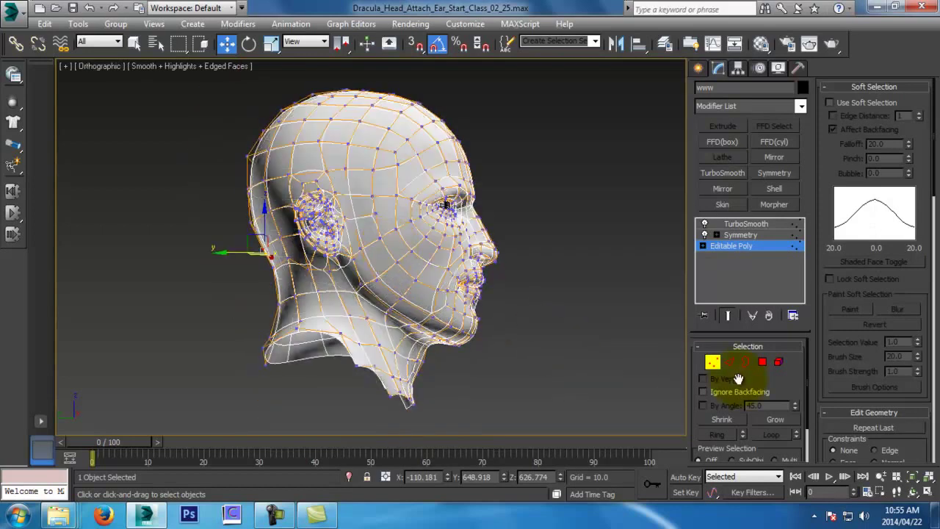
{"action": "left_click", "coordinate": [715, 365]}
{"action": "left_click", "coordinate": [629, 356]}
{"action": "middle_click_drag", "start_coordinate": [394, 350], "coordinate": [494, 358], "text": "alt"}
{"action": "key", "text": "alt+z"}
{"action": "left_click_drag", "start_coordinate": [463, 325], "coordinate": [444, 292]}
{"action": "middle_click_drag", "start_coordinate": [388, 264], "coordinate": [469, 340]}
{"action": "left_click_drag", "start_coordinate": [468, 340], "coordinate": [424, 279]}
{"action": "key", "text": "z"}
{"action": "key", "text": "w"}
{"action": "left_click", "coordinate": [421, 264]}
{"action": "middle_click_drag", "start_coordinate": [421, 265], "coordinate": [418, 264], "text": "alt"}
{"action": "key", "text": "alt+z"}
{"action": "left_click_drag", "start_coordinate": [407, 227], "coordinate": [397, 175]}
{"action": "left_click_drag", "start_coordinate": [379, 232], "coordinate": [359, 176]}
{"action": "key", "text": "w"}
Select the two vertices beneath the earlobe on the unsmoothed editable poly base mesh
{"action": "left_click", "coordinate": [729, 247]}
{"action": "middle_click_drag", "start_coordinate": [495, 243], "coordinate": [566, 297]}
{"action": "left_click", "coordinate": [723, 317]}
{"action": "scroll", "coordinate": [566, 298], "scroll_direction": "up", "scroll_amount": 2}
{"action": "middle_click_drag", "start_coordinate": [495, 266], "coordinate": [527, 250], "text": "alt"}
{"action": "key", "text": "1"}
{"action": "left_click", "coordinate": [373, 203]}
{"action": "scroll", "coordinate": [393, 225], "scroll_direction": "up", "scroll_amount": 4}
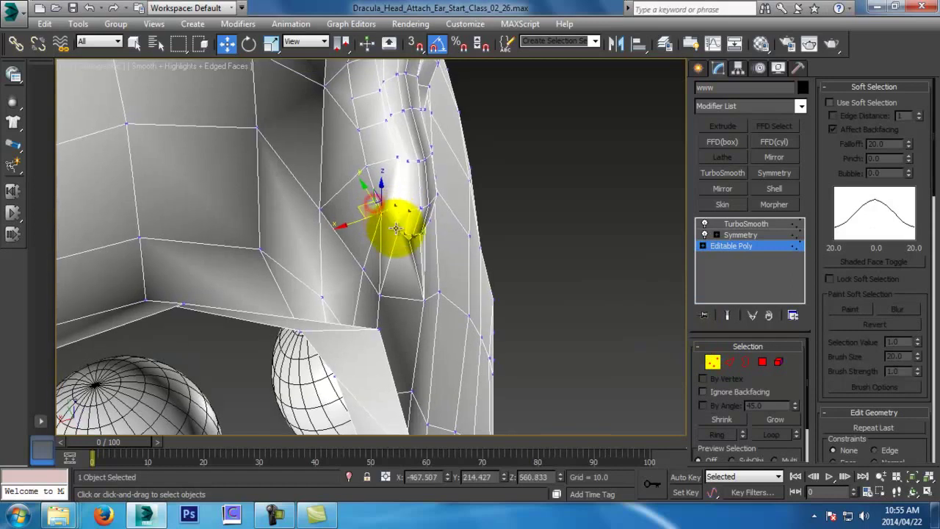
{"action": "middle_click_drag", "start_coordinate": [402, 226], "coordinate": [332, 193], "text": "alt"}
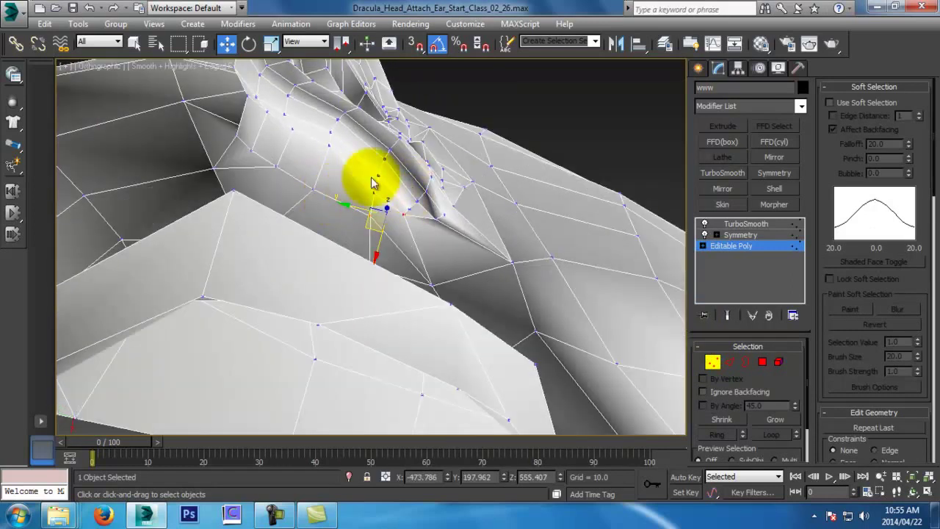
Connect the selected vertices beneath the earlobe and select the neighbouring diagonal edge
{"action": "left_click_drag", "start_coordinate": [936, 457], "coordinate": [903, 357]}
{"action": "right_click", "coordinate": [279, 193]}
{"action": "left_click", "coordinate": [249, 241]}
{"action": "left_click", "coordinate": [729, 363]}
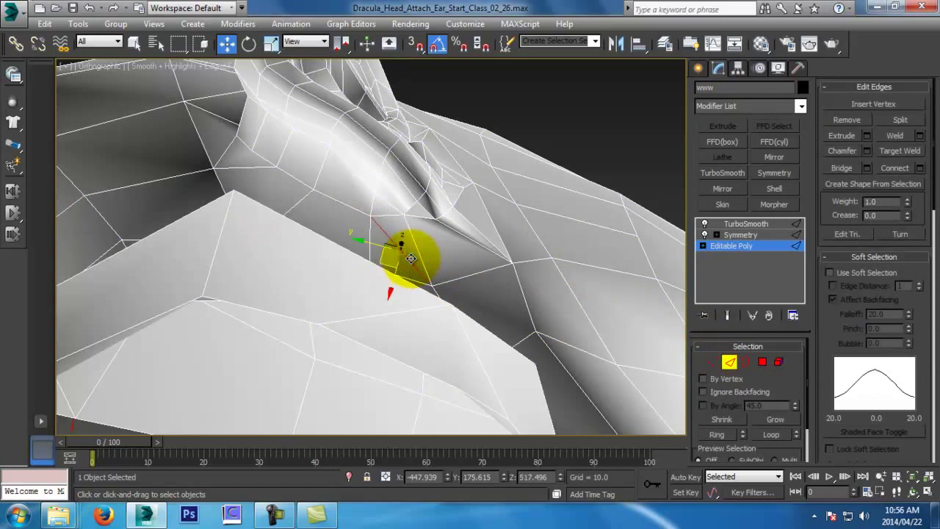
{"action": "left_click", "coordinate": [411, 259]}
Show the smoothed result on the whole head again and leave edge editing
{"action": "middle_click_drag", "start_coordinate": [543, 206], "coordinate": [517, 302], "text": "alt"}
{"action": "left_click", "coordinate": [725, 316]}
{"action": "key", "text": "z"}
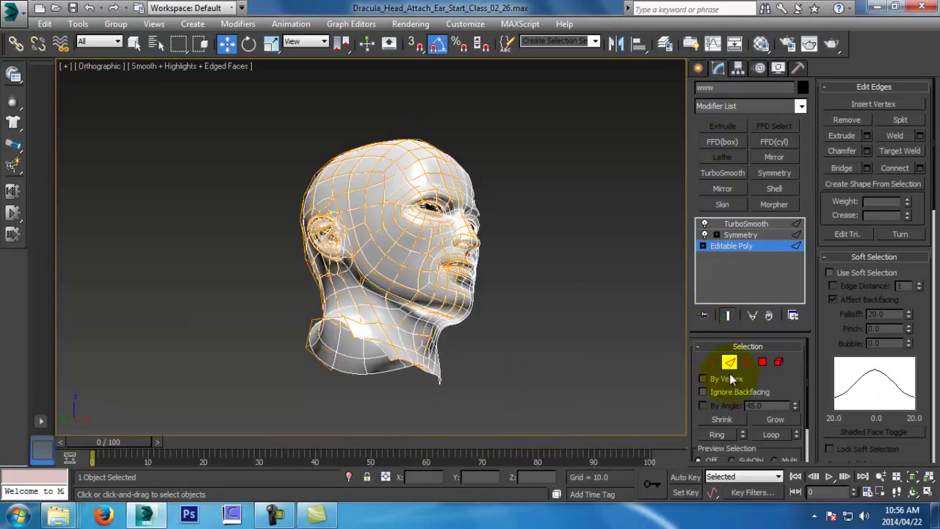
{"action": "left_click", "coordinate": [729, 361]}
{"action": "left_click", "coordinate": [556, 351]}
Examine the smoothed head's edge flow from the front, above and both sides
{"action": "middle_click_drag", "start_coordinate": [538, 342], "coordinate": [570, 366], "text": "alt"}
{"action": "scroll", "coordinate": [518, 370], "scroll_direction": "up", "scroll_amount": 5}
{"action": "left_click", "coordinate": [426, 269]}
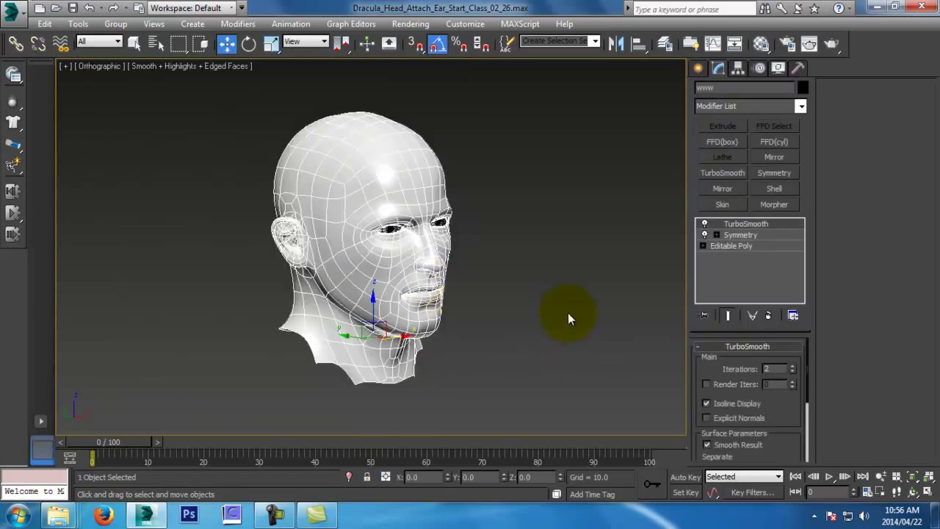
{"action": "left_click", "coordinate": [562, 307]}
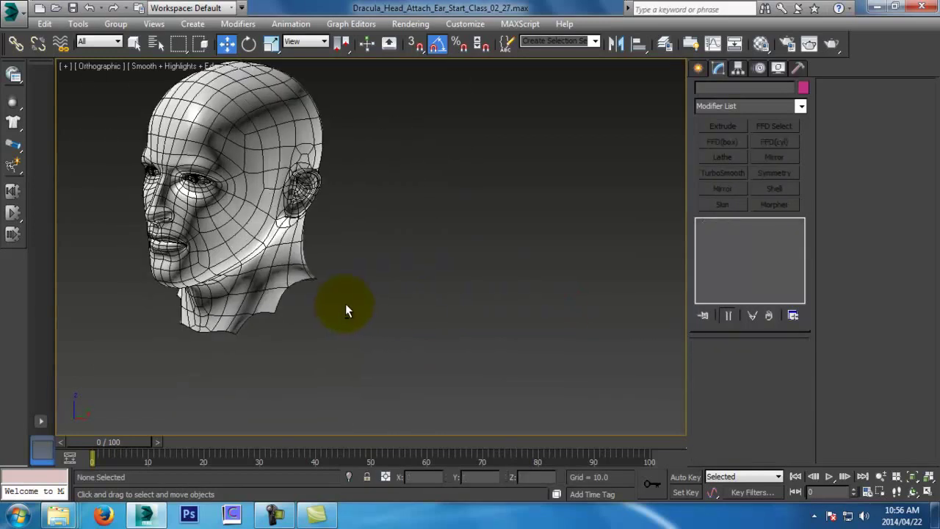
{"action": "middle_click_drag", "start_coordinate": [350, 307], "coordinate": [431, 311], "text": "alt"}
{"action": "middle_click_drag", "start_coordinate": [307, 298], "coordinate": [331, 301], "text": "alt"}
{"action": "left_click", "coordinate": [307, 300]}
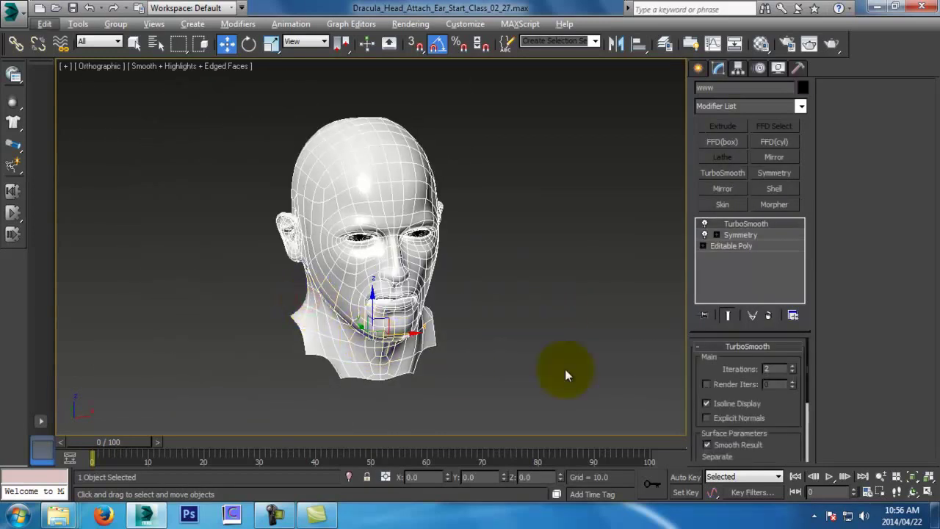
{"action": "left_click", "coordinate": [599, 348]}
{"action": "middle_click_drag", "start_coordinate": [430, 331], "coordinate": [468, 357], "text": "alt"}
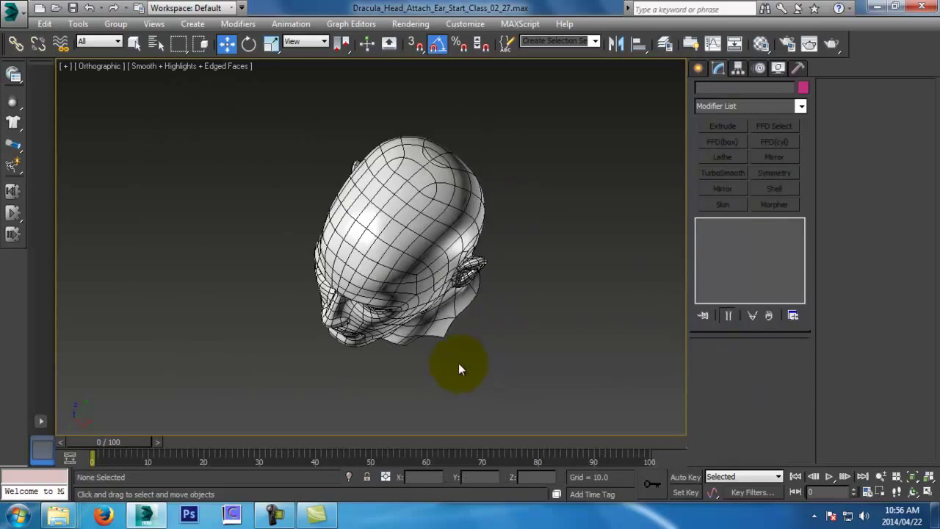
{"action": "left_click", "coordinate": [428, 270]}
{"action": "middle_click_drag", "start_coordinate": [404, 330], "coordinate": [533, 295], "text": "alt"}
{"action": "left_click", "coordinate": [603, 269]}
{"action": "mouse_move", "coordinate": [601, 307]}
{"action": "middle_mouse_down", "text": "alt"}
{"action": "mouse_move", "coordinate": [346, 239]}
{"action": "mouse_move", "coordinate": [585, 357]}
{"action": "mouse_move", "coordinate": [477, 321]}
{"action": "mouse_move", "coordinate": [596, 313]}
{"action": "middle_mouse_up", "text": "alt"}
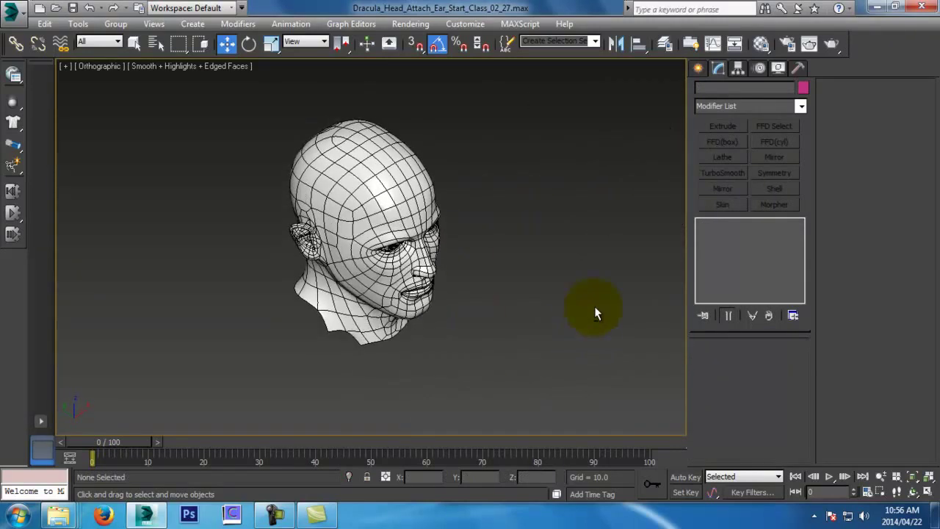
{"action": "left_click", "coordinate": [417, 240]}
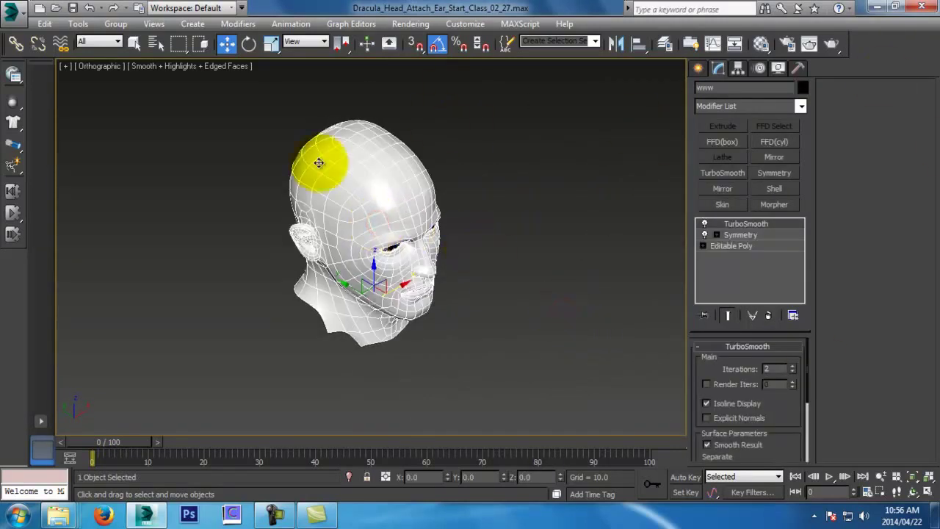
Examine the smoothed face up close, the area beneath the chin and the side of the head in perspective
{"action": "scroll", "coordinate": [497, 199], "scroll_direction": "up", "scroll_amount": 4}
{"action": "middle_click_drag", "start_coordinate": [422, 212], "coordinate": [433, 277], "text": "alt"}
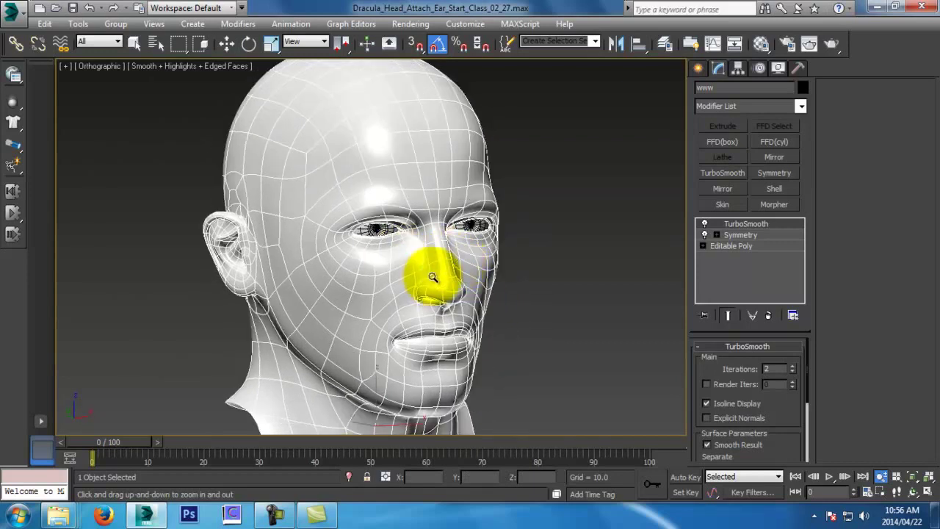
{"action": "scroll", "coordinate": [431, 275], "scroll_direction": "up", "scroll_amount": 2}
{"action": "scroll", "coordinate": [443, 282], "scroll_direction": "down", "scroll_amount": 2}
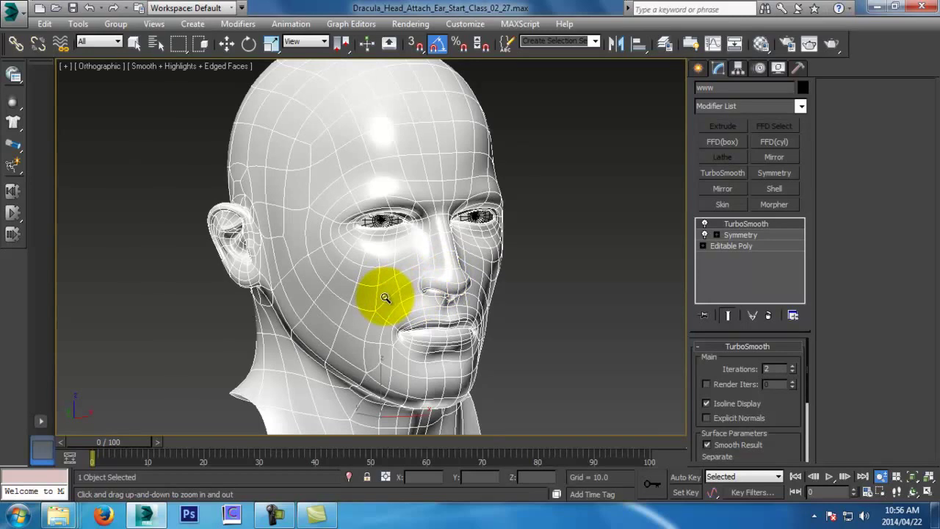
{"action": "key", "text": "p"}
{"action": "middle_click_drag", "start_coordinate": [403, 303], "coordinate": [492, 266], "text": "alt"}
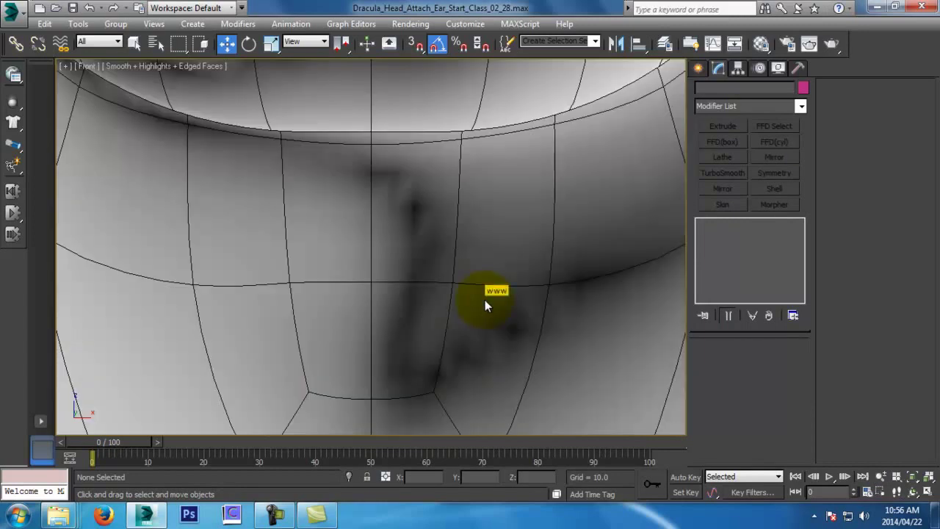
{"action": "left_click", "coordinate": [484, 300]}
{"action": "scroll", "coordinate": [482, 298], "scroll_direction": "down", "scroll_amount": 3}
{"action": "key", "text": "p"}
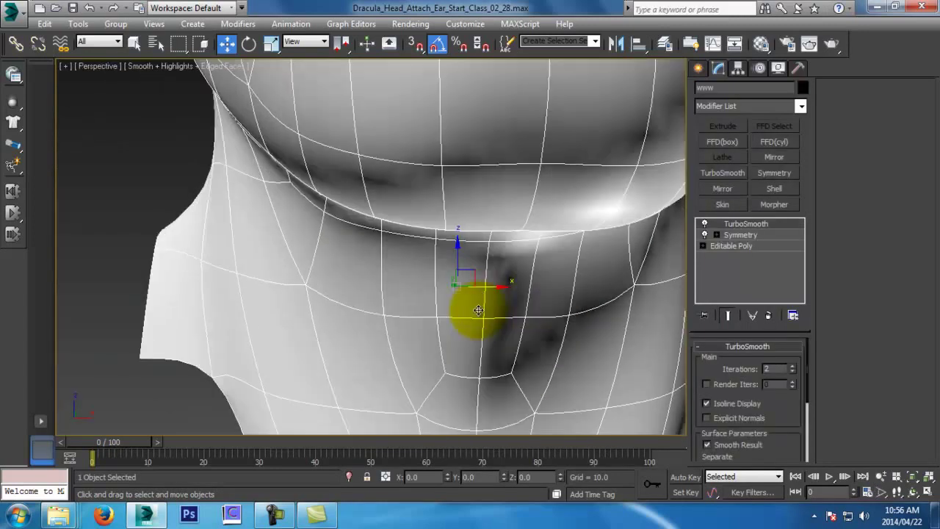
{"action": "key", "text": "z"}
{"action": "middle_click_drag", "start_coordinate": [470, 334], "coordinate": [520, 349], "text": "alt"}
{"action": "middle_click_drag", "start_coordinate": [411, 210], "coordinate": [315, 154], "text": "alt"}
{"action": "key", "text": "w"}
{"action": "left_click", "coordinate": [560, 193]}
{"action": "key", "text": "alt+z"}
{"action": "left_click_drag", "start_coordinate": [337, 224], "coordinate": [334, 215]}
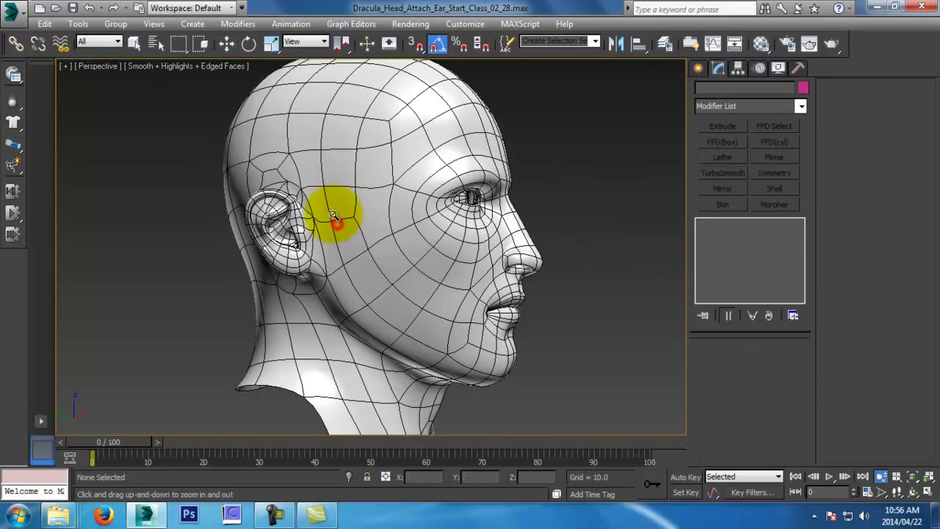
Hide the edge overlay and examine the shaded surface behind and around the ear
{"action": "key", "text": "F4"}
{"action": "mouse_move", "coordinate": [425, 221]}
{"action": "middle_mouse_down", "text": "alt"}
{"action": "mouse_move", "coordinate": [365, 227]}
{"action": "mouse_move", "coordinate": [438, 230]}
{"action": "middle_mouse_up", "text": "alt"}
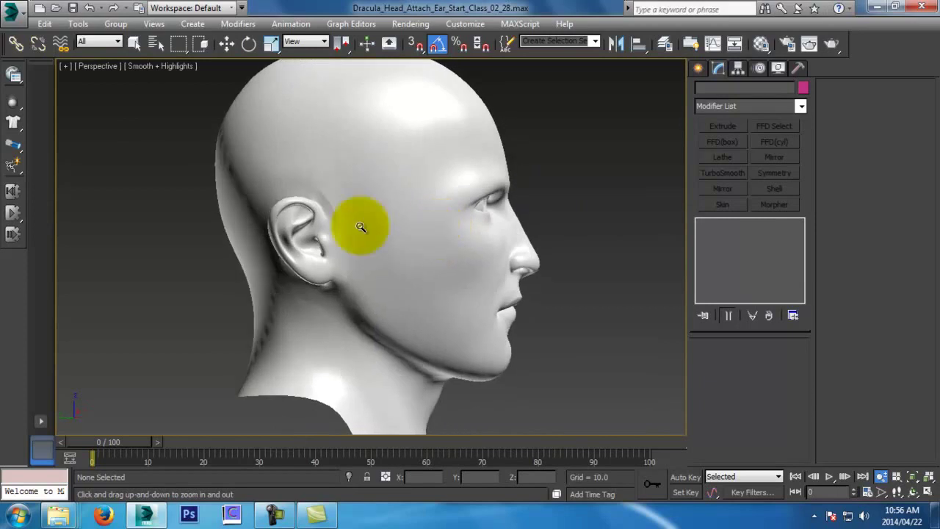
{"action": "left_click_drag", "start_coordinate": [347, 215], "coordinate": [354, 204]}
{"action": "middle_click_drag", "start_coordinate": [373, 214], "coordinate": [389, 253]}
{"action": "scroll", "coordinate": [389, 252], "scroll_direction": "up", "scroll_amount": 2}
{"action": "key", "text": "w"}
{"action": "left_click", "coordinate": [308, 189]}
{"action": "scroll", "coordinate": [369, 245], "scroll_direction": "up", "scroll_amount": 3}
{"action": "scroll", "coordinate": [394, 283], "scroll_direction": "up", "scroll_amount": 3}
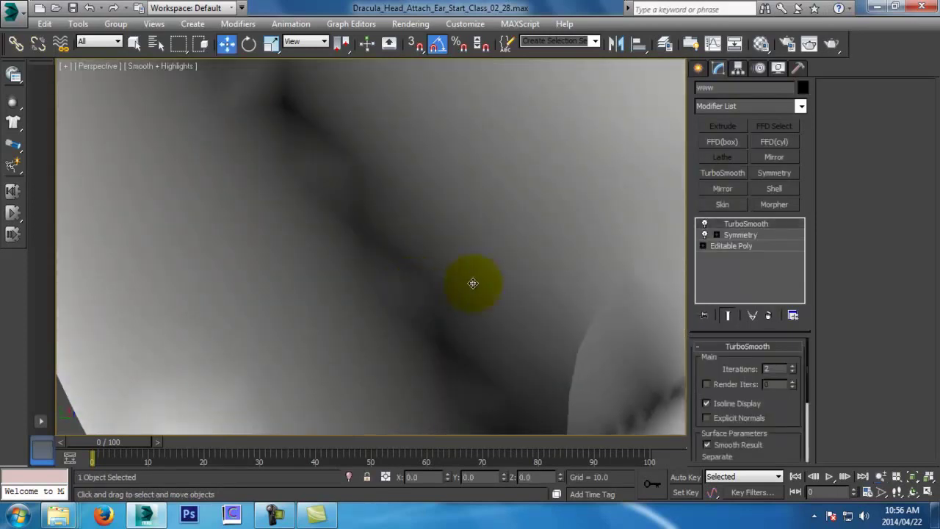
{"action": "scroll", "coordinate": [438, 235], "scroll_direction": "up", "scroll_amount": 2}
Select the column of vertices behind the ear on the unsmoothed base mesh with edged faces shown
{"action": "left_click", "coordinate": [780, 244]}
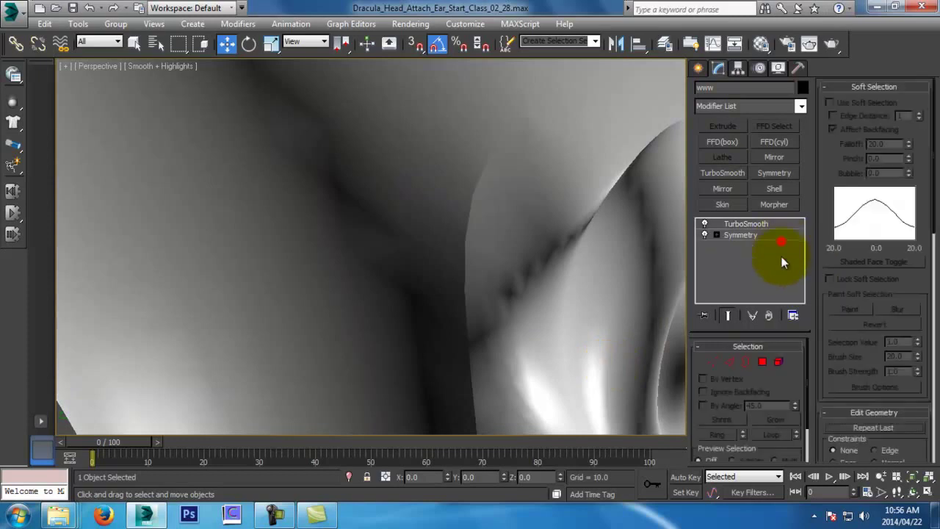
{"action": "left_click", "coordinate": [720, 362]}
{"action": "left_click_drag", "start_coordinate": [433, 168], "coordinate": [456, 247]}
{"action": "middle_click_drag", "start_coordinate": [457, 252], "coordinate": [440, 230]}
{"action": "scroll", "coordinate": [440, 231], "scroll_direction": "down", "scroll_amount": 4}
{"action": "left_click", "coordinate": [725, 315]}
{"action": "key", "text": "F4"}
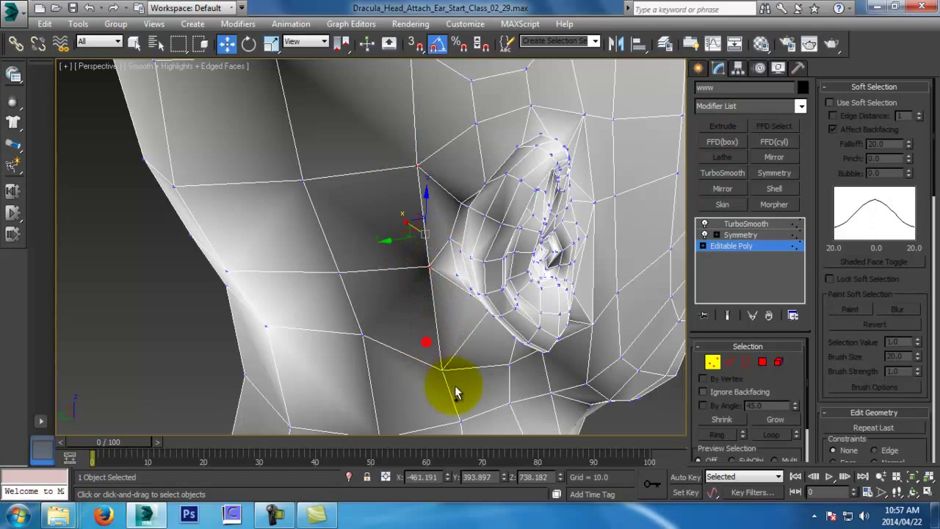
{"action": "left_click_drag", "start_coordinate": [419, 356], "coordinate": [470, 387], "text": "ctrl"}
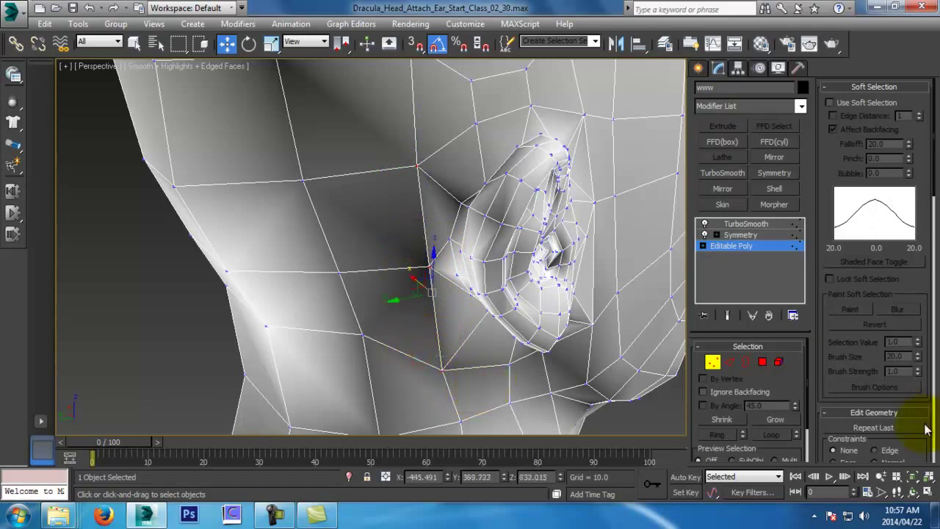
Weld the selected vertices behind the ear with a threshold of 58.471 and show the smoothed result
{"action": "scroll", "coordinate": [921, 411], "scroll_direction": "down", "scroll_amount": 15}
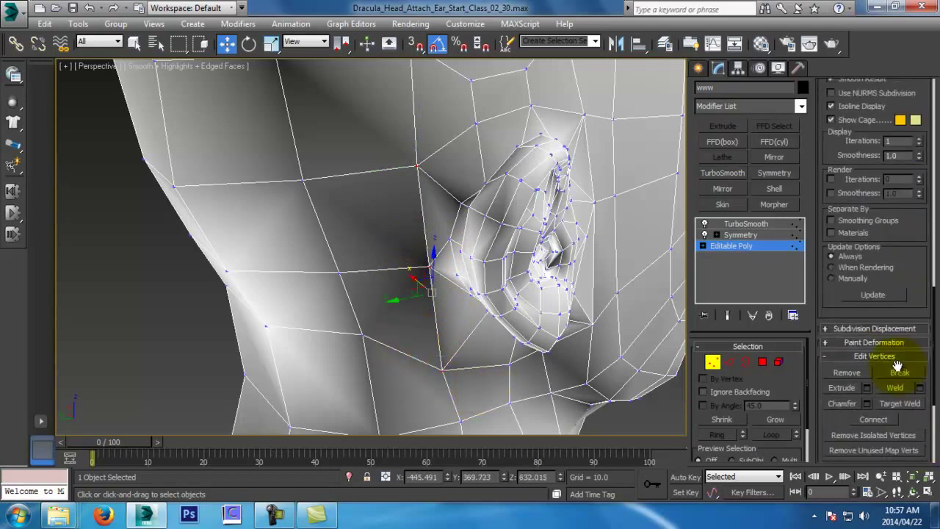
{"action": "scroll", "coordinate": [911, 352], "scroll_direction": "down", "scroll_amount": 5}
{"action": "left_click", "coordinate": [921, 223]}
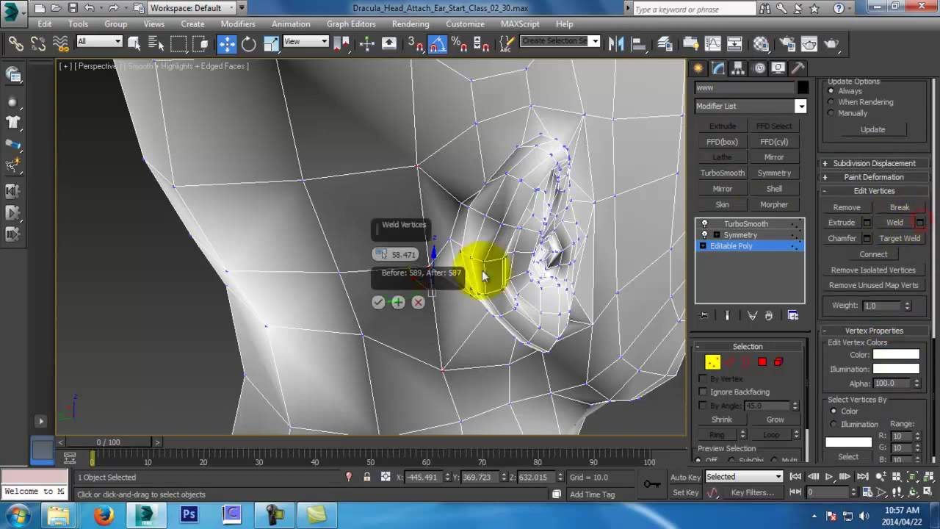
{"action": "left_click", "coordinate": [380, 302]}
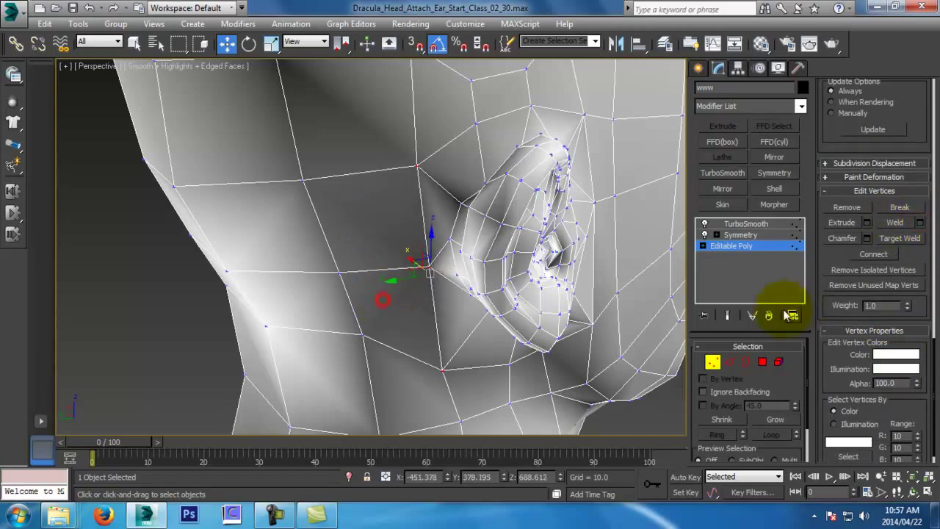
{"action": "left_click", "coordinate": [732, 315]}
{"action": "middle_click_drag", "start_coordinate": [566, 220], "coordinate": [483, 249], "text": "alt"}
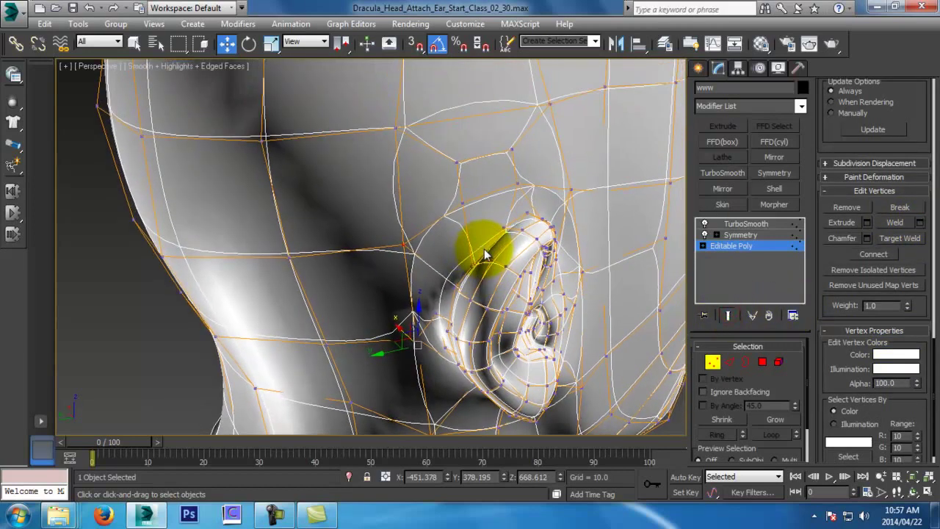
Select the vertices around the small quad above the ear on the unsmoothed mesh and weld them with a threshold of 49.951
{"action": "left_click", "coordinate": [735, 314]}
{"action": "middle_click_drag", "start_coordinate": [402, 144], "coordinate": [402, 181]}
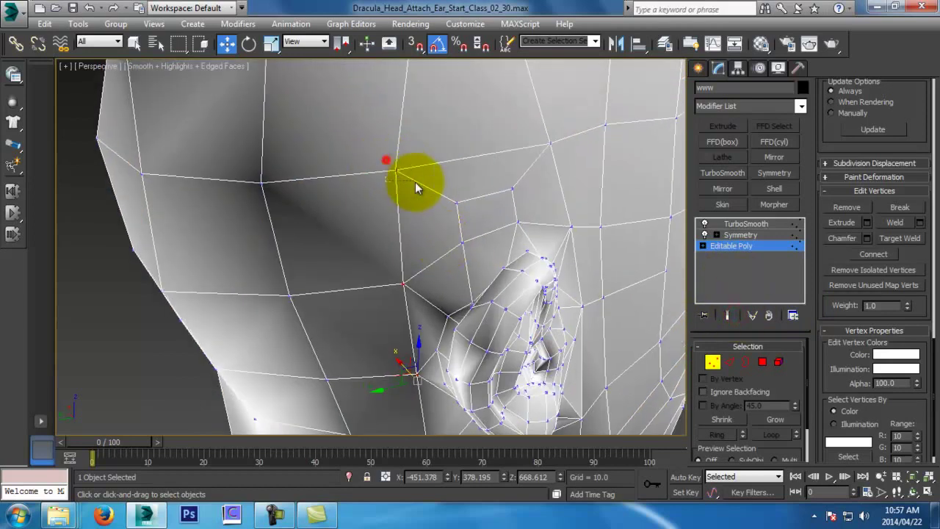
{"action": "left_click", "coordinate": [455, 200], "text": "ctrl"}
{"action": "left_click", "coordinate": [460, 241], "text": "ctrl"}
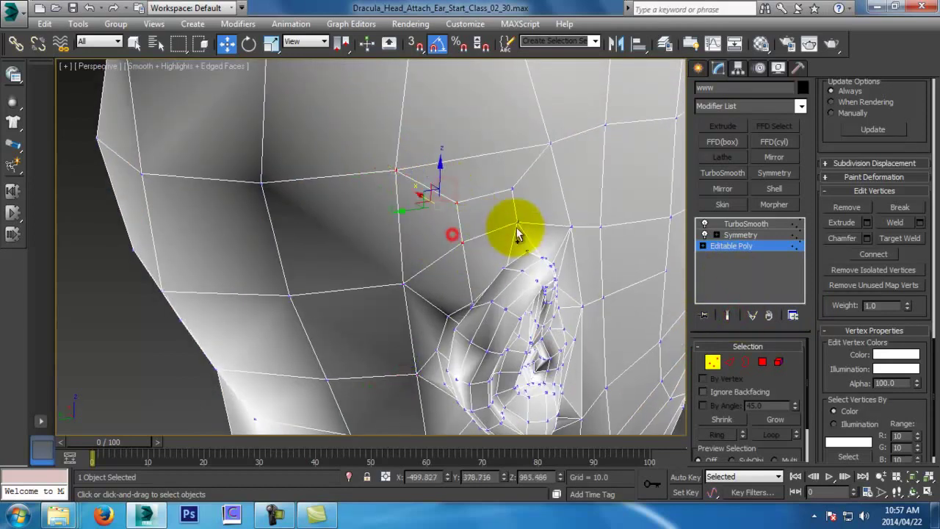
{"action": "left_click", "coordinate": [516, 220], "text": "ctrl"}
{"action": "left_click", "coordinate": [550, 144], "text": "ctrl"}
{"action": "middle_click_drag", "start_coordinate": [565, 163], "coordinate": [518, 168], "text": "alt"}
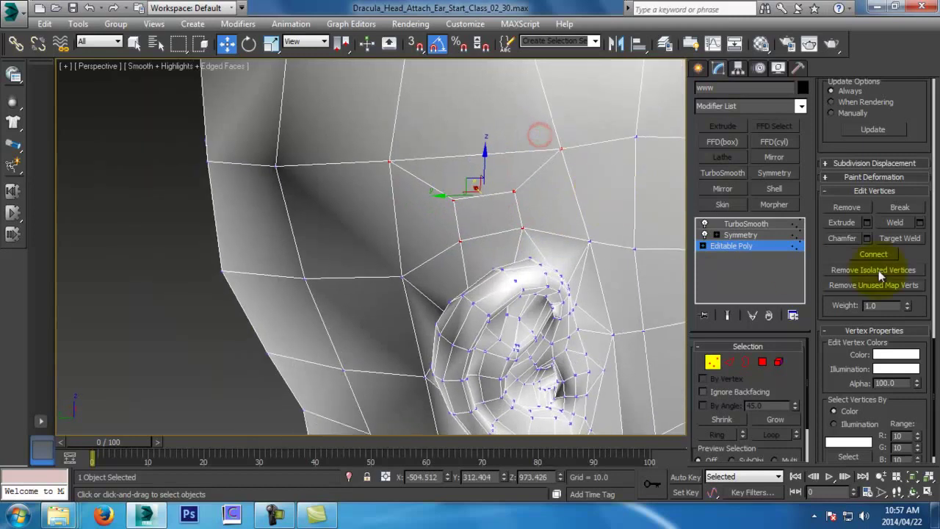
{"action": "left_click", "coordinate": [920, 223]}
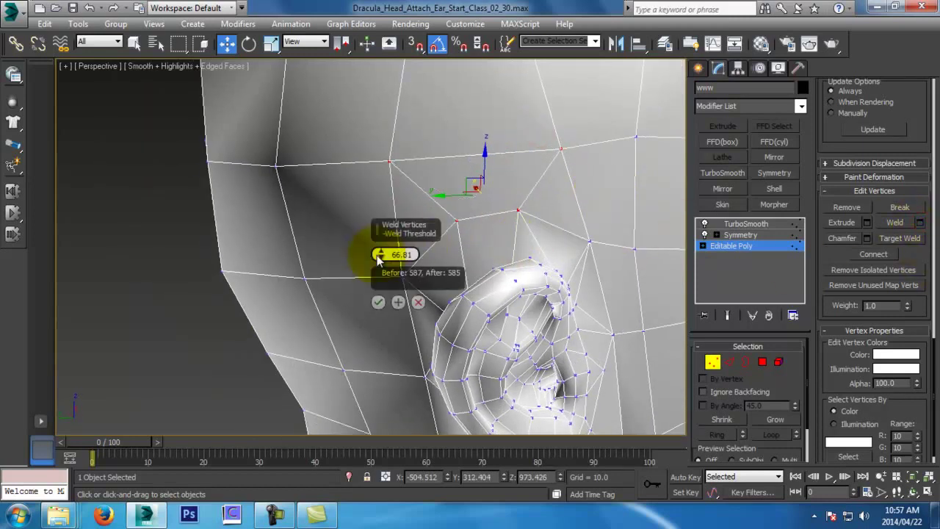
{"action": "left_click", "coordinate": [378, 302]}
Select the vertices in front of the ear's upper edge and weld them with a threshold of 49.951
{"action": "middle_click_drag", "start_coordinate": [378, 307], "coordinate": [555, 181], "text": "alt"}
{"action": "left_click_drag", "start_coordinate": [543, 155], "coordinate": [564, 182]}
{"action": "left_click_drag", "start_coordinate": [588, 279], "coordinate": [610, 299], "text": "ctrl"}
{"action": "left_click_drag", "start_coordinate": [580, 265], "coordinate": [637, 304], "text": "ctrl"}
{"action": "left_click", "coordinate": [919, 224]}
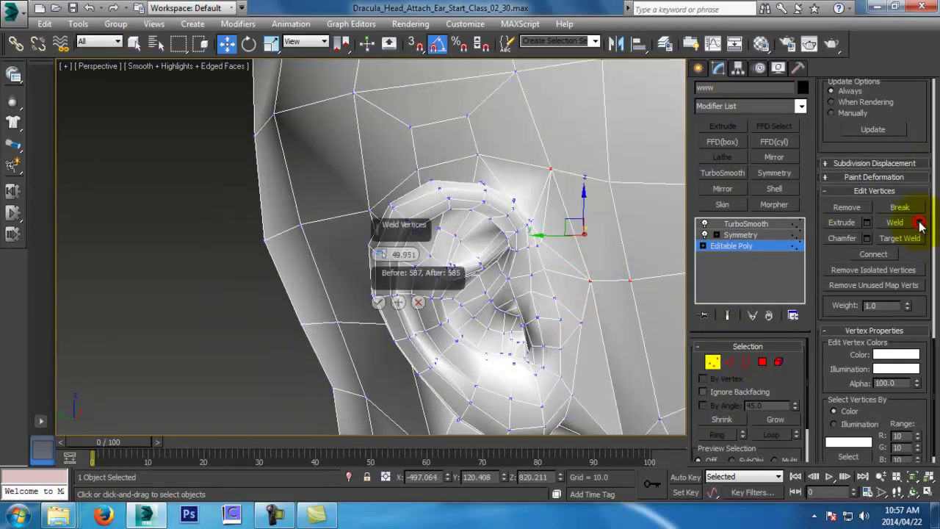
{"action": "left_click", "coordinate": [379, 303]}
Show the smoothed head without the edge overlay and examine the surface below and behind the ear
{"action": "mouse_move", "coordinate": [508, 394]}
{"action": "middle_mouse_down"}
{"action": "mouse_move", "coordinate": [445, 277]}
{"action": "mouse_move", "coordinate": [505, 279]}
{"action": "mouse_move", "coordinate": [541, 262]}
{"action": "middle_mouse_up"}
{"action": "left_click", "coordinate": [543, 263]}
{"action": "left_click", "coordinate": [713, 361]}
{"action": "left_click", "coordinate": [727, 315]}
{"action": "left_click", "coordinate": [110, 304]}
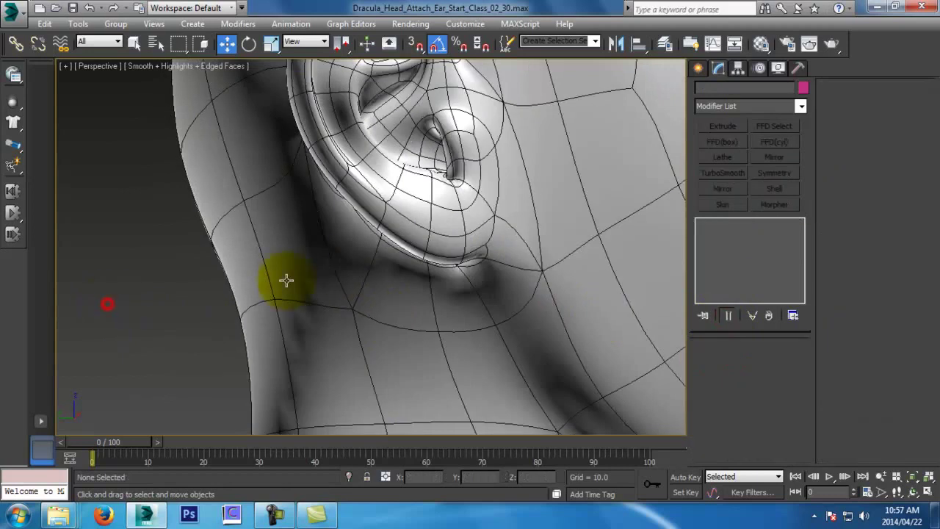
{"action": "scroll", "coordinate": [346, 287], "scroll_direction": "down", "scroll_amount": 3}
{"action": "key", "text": "F4"}
{"action": "scroll", "coordinate": [373, 267], "scroll_direction": "down", "scroll_amount": 3}
{"action": "middle_click_drag", "start_coordinate": [379, 312], "coordinate": [531, 172], "text": "alt"}
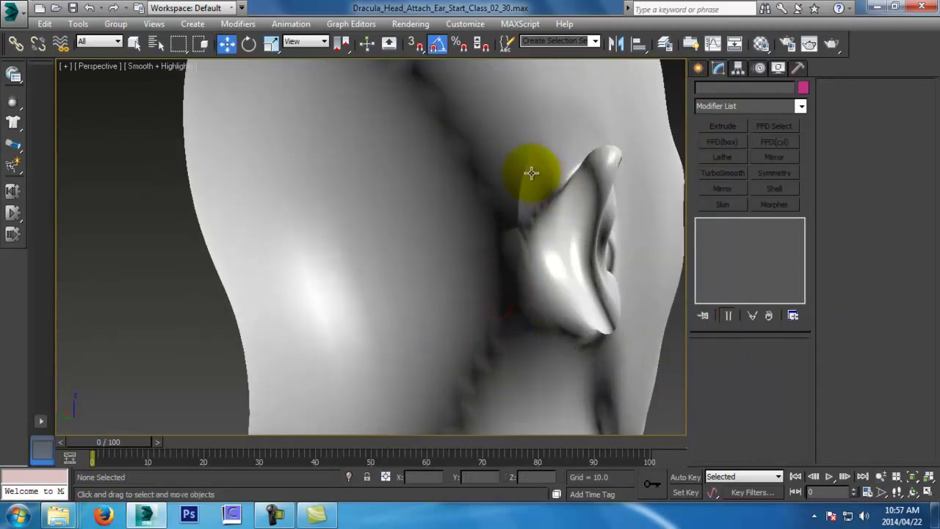
Select the open border behind the ear at Border level on the unsmoothed base mesh, with edged faces shown
{"action": "left_click", "coordinate": [516, 221]}
{"action": "scroll", "coordinate": [644, 246], "scroll_direction": "up", "scroll_amount": 5}
{"action": "left_click", "coordinate": [737, 245]}
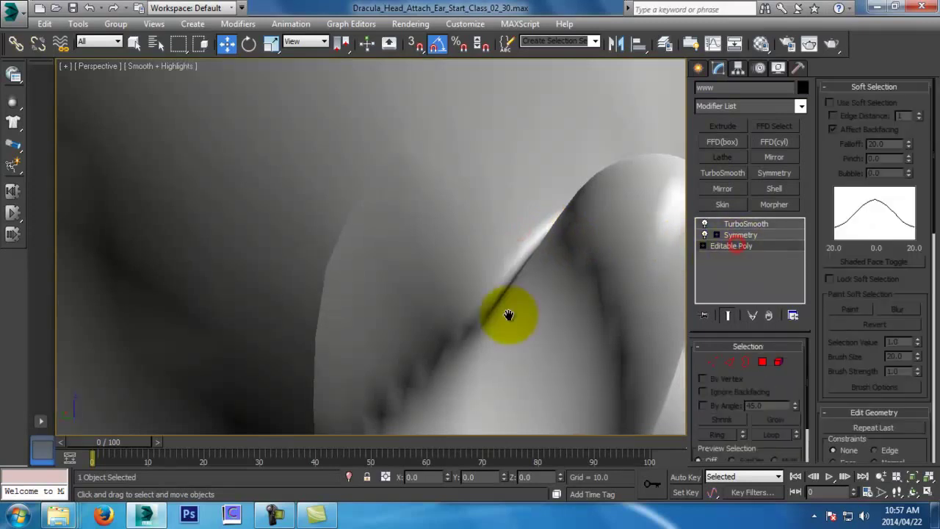
{"action": "middle_click_drag", "start_coordinate": [509, 314], "coordinate": [701, 349]}
{"action": "left_click", "coordinate": [746, 359]}
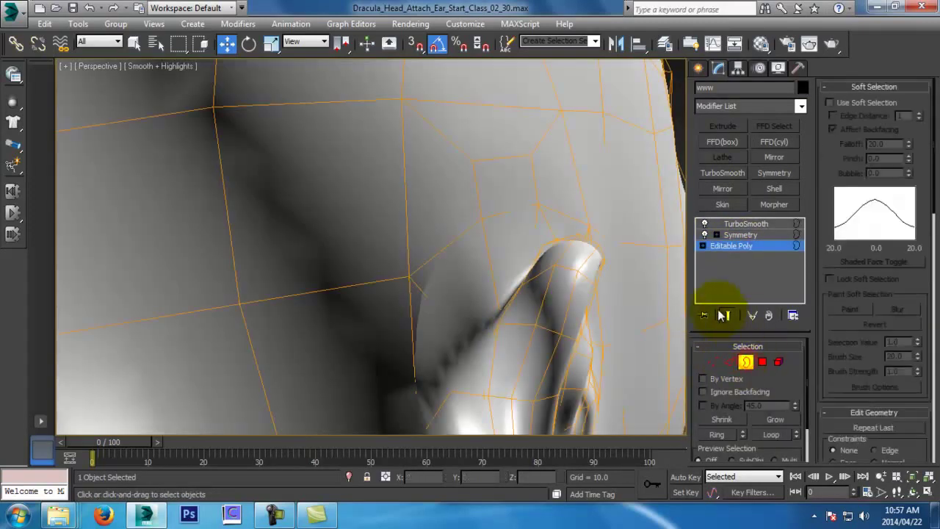
{"action": "scroll", "coordinate": [529, 305], "scroll_direction": "down", "scroll_amount": 5}
{"action": "middle_click_drag", "start_coordinate": [529, 304], "coordinate": [469, 236]}
{"action": "mouse_move", "coordinate": [465, 286]}
{"action": "middle_mouse_down", "text": "alt"}
{"action": "mouse_move", "coordinate": [469, 275]}
{"action": "mouse_move", "coordinate": [474, 289]}
{"action": "middle_mouse_up", "text": "alt"}
{"action": "key", "text": "alt+z"}
{"action": "key", "text": "F4"}
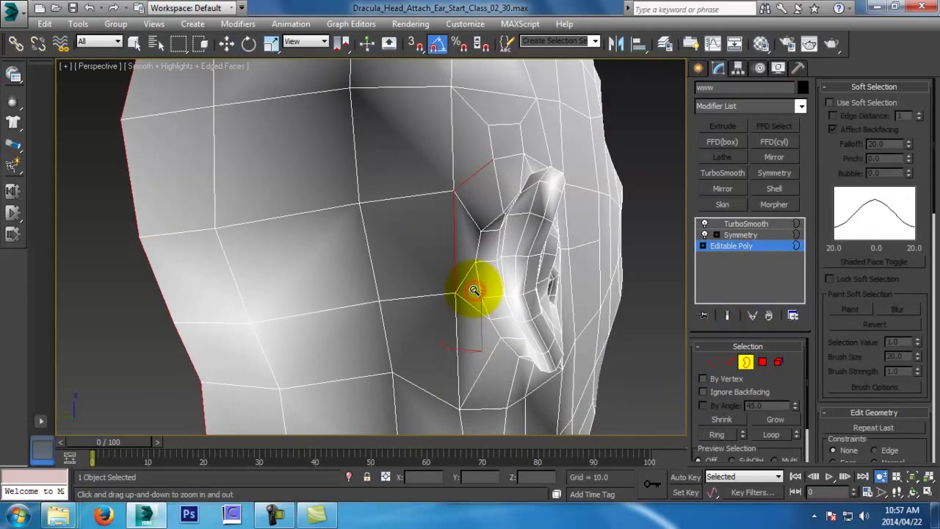
Weld the coincident vertices at the upper corner of the open gap behind the ear
{"action": "left_click", "coordinate": [712, 361]}
{"action": "key", "text": "w"}
{"action": "left_click", "coordinate": [453, 189]}
{"action": "scroll", "coordinate": [917, 449], "scroll_direction": "down", "scroll_amount": 6}
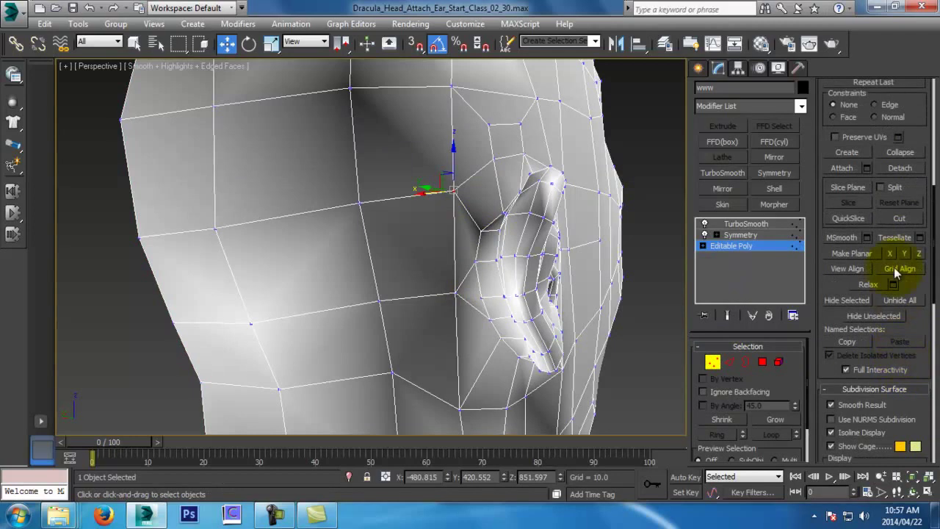
{"action": "scroll", "coordinate": [900, 300], "scroll_direction": "down", "scroll_amount": 5}
{"action": "left_click", "coordinate": [921, 405]}
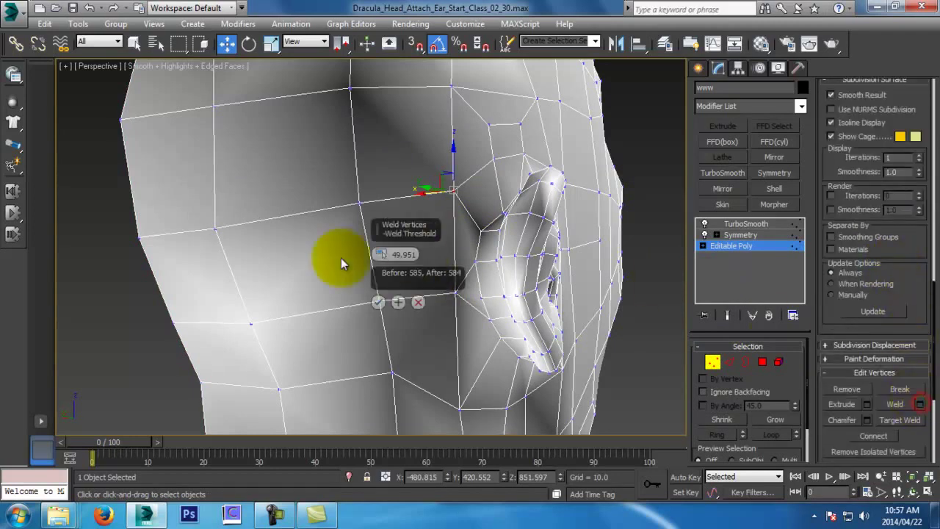
{"action": "mouse_move", "coordinate": [380, 255]}
{"action": "left_mouse_down"}
{"action": "mouse_move", "coordinate": [376, 233]}
{"action": "mouse_move", "coordinate": [381, 255]}
{"action": "left_mouse_up"}
{"action": "left_click", "coordinate": [378, 301]}
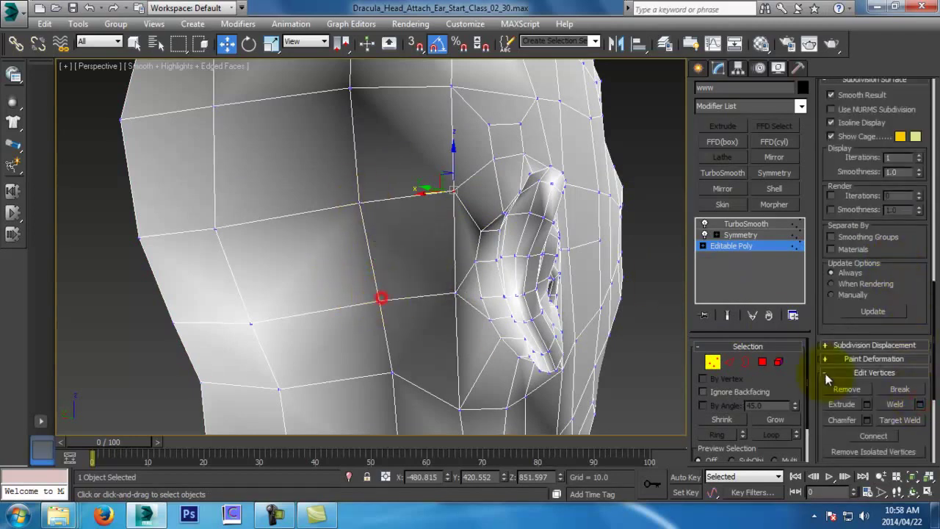
Inspect the smoothed ear area and whole head without the edge overlay, and save the scene as an incremented copy
{"action": "left_click", "coordinate": [654, 313]}
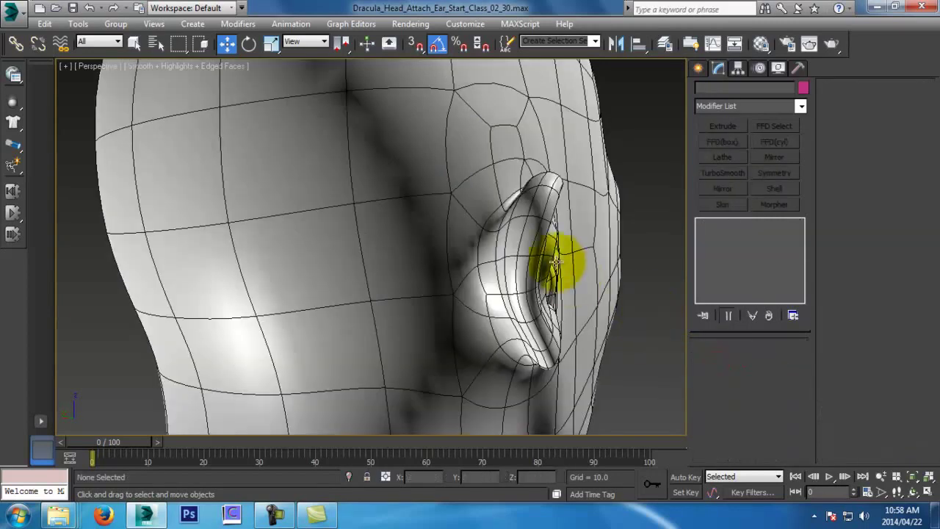
{"action": "key", "text": "F4"}
{"action": "middle_click_drag", "start_coordinate": [560, 251], "coordinate": [459, 325], "text": "alt"}
{"action": "left_click_drag", "start_coordinate": [460, 326], "coordinate": [457, 356]}
{"action": "key", "text": "w"}
{"action": "left_click", "coordinate": [560, 317]}
{"action": "left_click", "coordinate": [437, 327]}
{"action": "key", "text": "z"}
{"action": "key", "text": "ctrl+s"}
{"action": "left_click", "coordinate": [521, 318]}
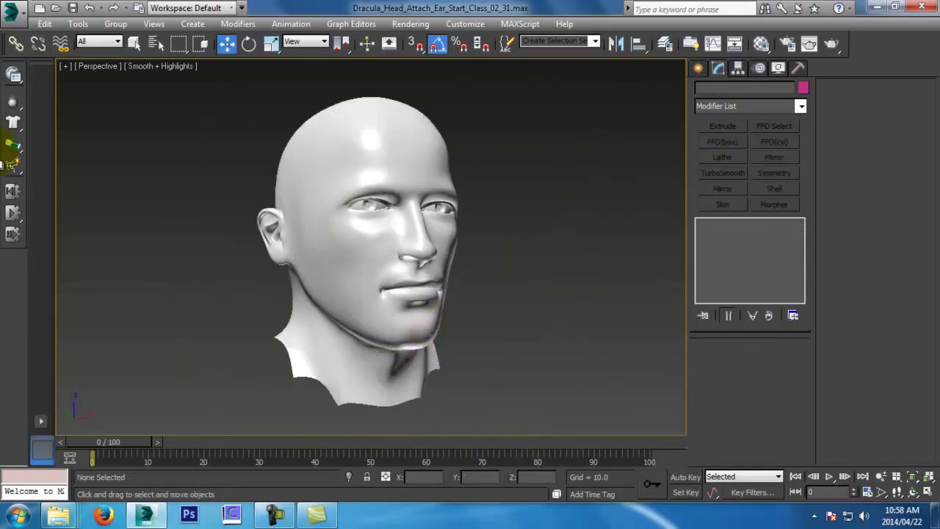
Open the hand reference scene Hand_Start_04.max
{"action": "left_click", "coordinate": [12, 11]}
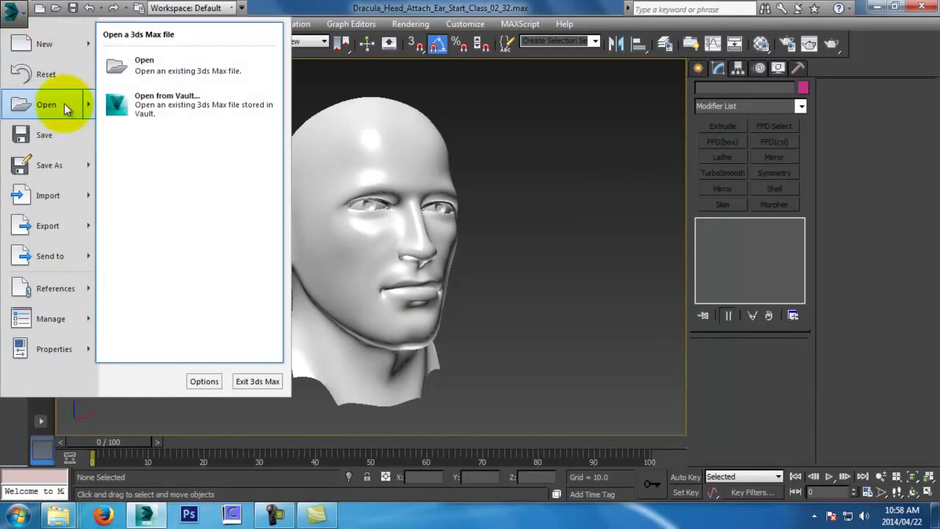
{"action": "left_click", "coordinate": [66, 108]}
{"action": "left_click_drag", "start_coordinate": [377, 95], "coordinate": [399, 367]}
{"action": "double_click", "coordinate": [193, 367]}
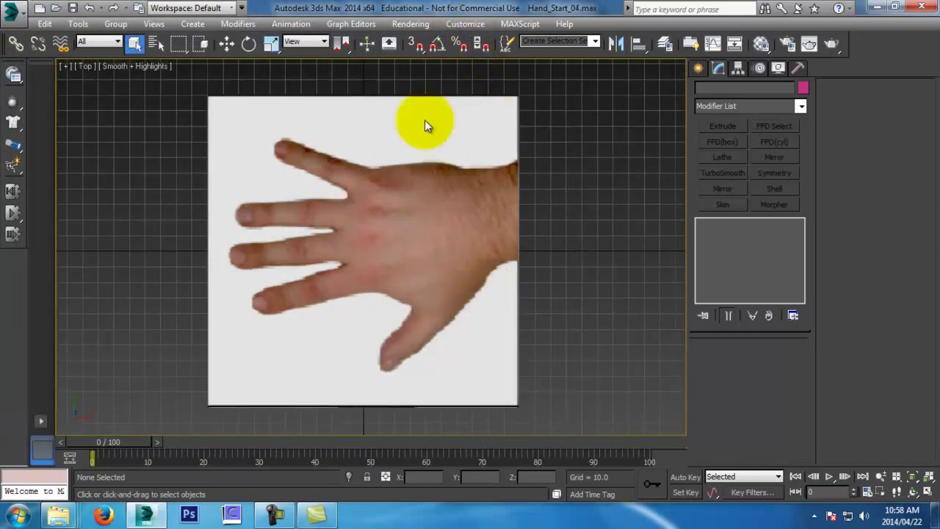
Examine the hand reference images from the Top and Bottom views with the grid hidden
{"action": "scroll", "coordinate": [392, 221], "scroll_direction": "up", "scroll_amount": 6}
{"action": "scroll", "coordinate": [342, 253], "scroll_direction": "down", "scroll_amount": 2}
{"action": "middle_click_drag", "start_coordinate": [342, 253], "coordinate": [347, 241]}
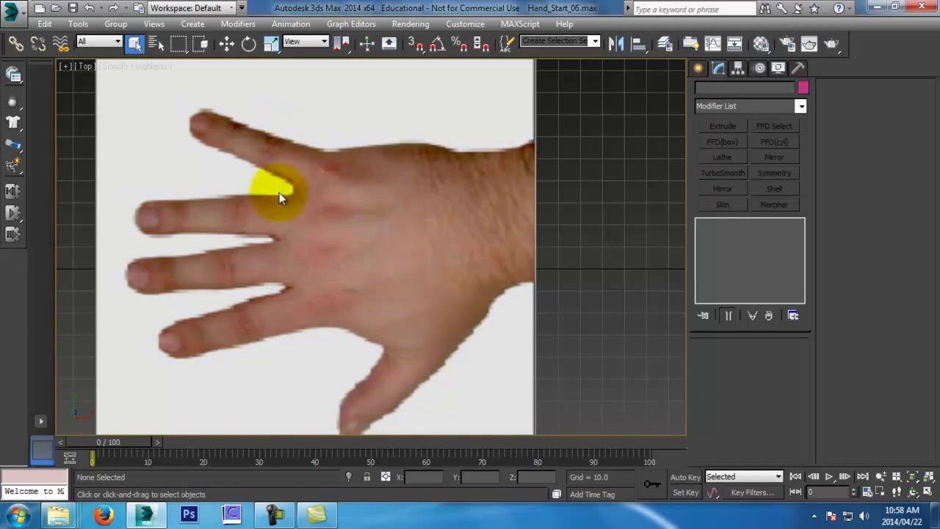
{"action": "key", "text": "b"}
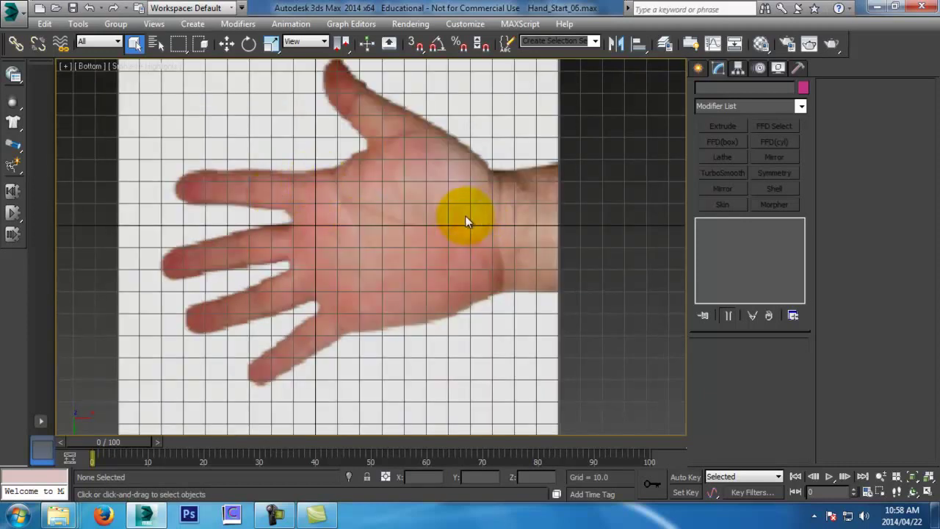
{"action": "key", "text": "g"}
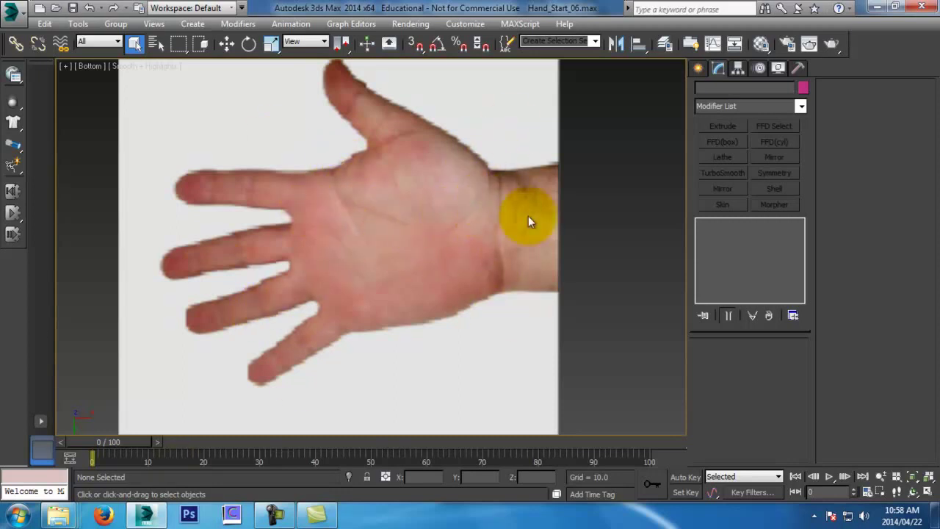
{"action": "key", "text": "t"}
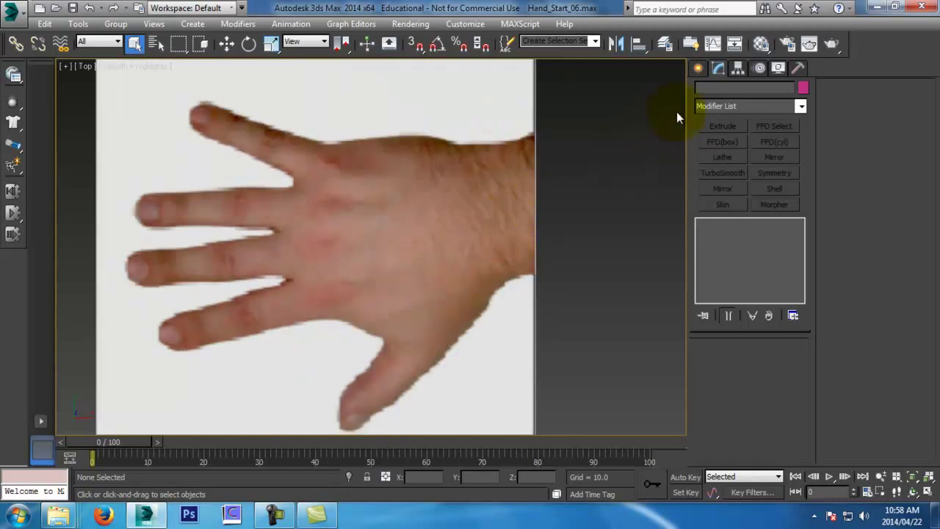
Create a plane about 41 long and 54 wide over the back of the hand near the thumb in the Top view
{"action": "left_click", "coordinate": [698, 68]}
{"action": "left_click", "coordinate": [776, 212]}
{"action": "scroll", "coordinate": [414, 267], "scroll_direction": "up", "scroll_amount": 4}
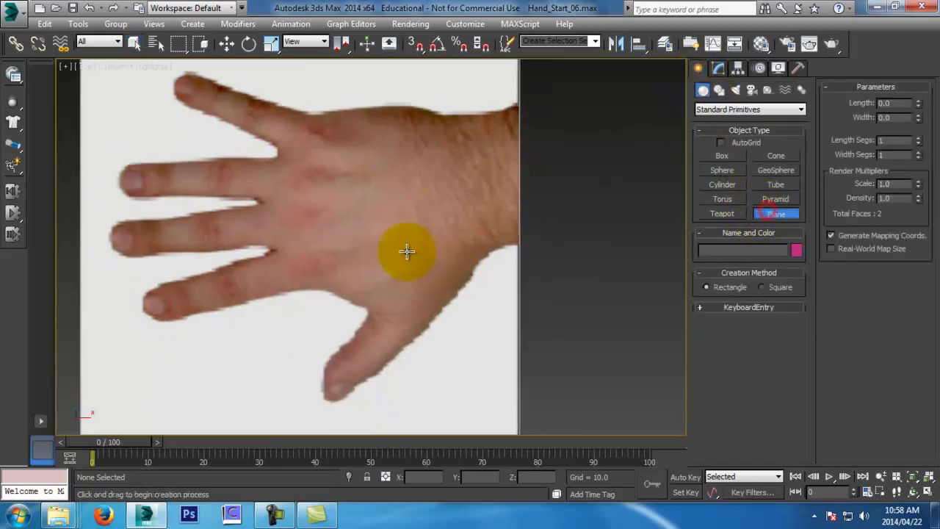
{"action": "left_click_drag", "start_coordinate": [305, 230], "coordinate": [503, 360]}
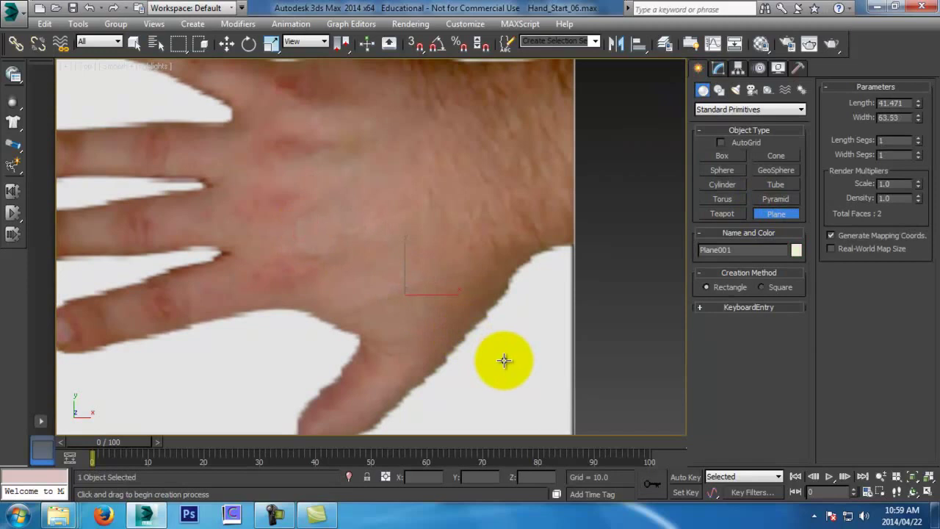
Raise the plane above the hand reference to about Z 2340 and frame it over the image in the Top view
{"action": "key", "text": "f"}
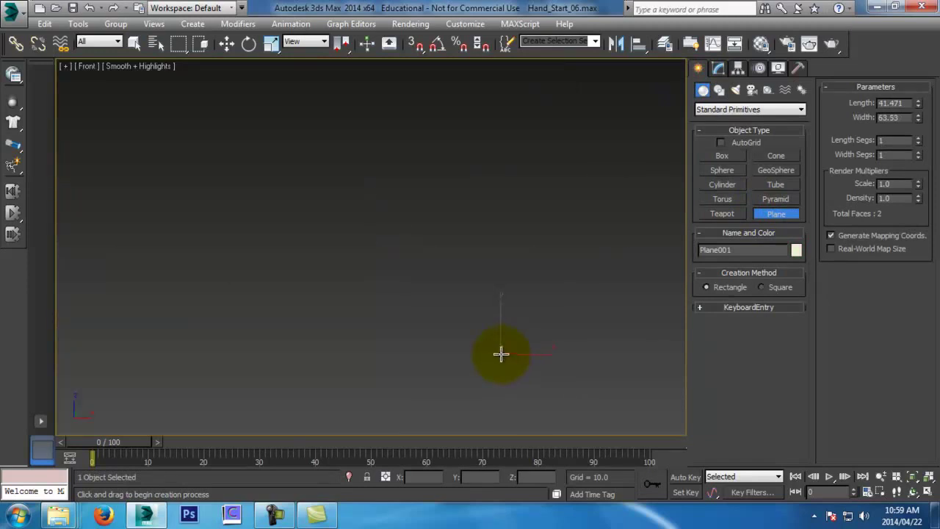
{"action": "key", "text": "w"}
{"action": "left_click_drag", "start_coordinate": [497, 327], "coordinate": [497, 179]}
{"action": "key", "text": "p"}
{"action": "key", "text": "t"}
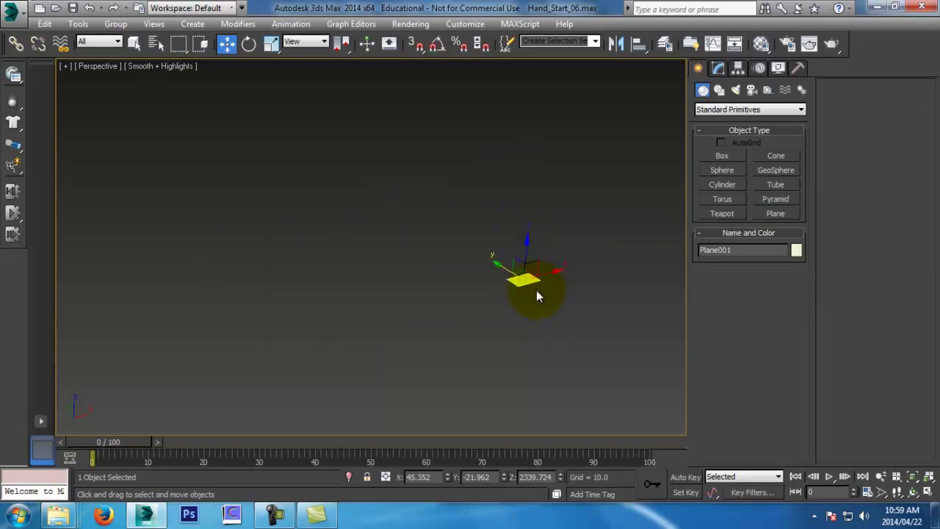
{"action": "key", "text": "z"}
{"action": "scroll", "coordinate": [532, 264], "scroll_direction": "down", "scroll_amount": 8}
{"action": "scroll", "coordinate": [520, 287], "scroll_direction": "up", "scroll_amount": 3}
Convert the plane to an Editable Poly and activate Vertex level
{"action": "right_click", "coordinate": [536, 292]}
{"action": "mouse_move", "coordinate": [558, 339]}
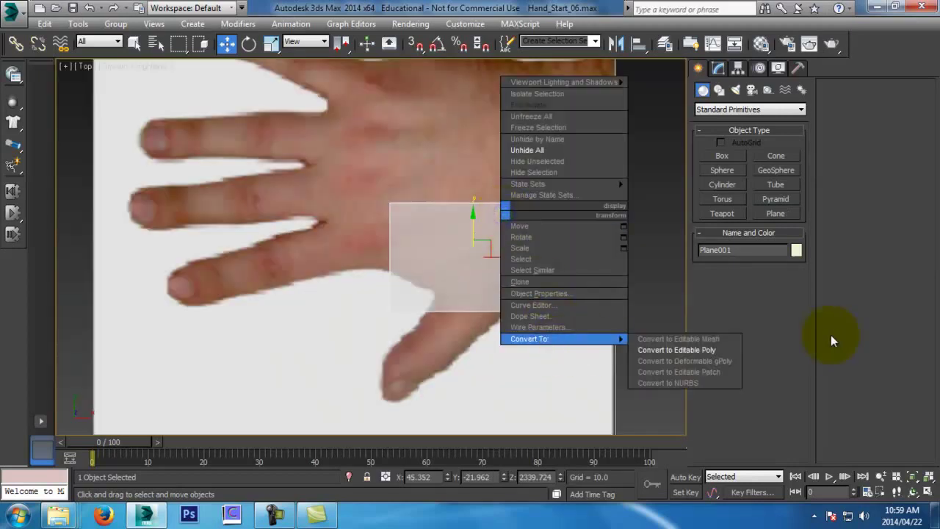
{"action": "left_click", "coordinate": [727, 342]}
{"action": "left_click", "coordinate": [713, 364]}
Move the plane's corner vertices so its lower edge spans the thumb base and its upper corners fit the back of the hand
{"action": "scroll", "coordinate": [507, 273], "scroll_direction": "up", "scroll_amount": 3}
{"action": "left_click_drag", "start_coordinate": [298, 283], "coordinate": [614, 384]}
{"action": "left_click_drag", "start_coordinate": [594, 312], "coordinate": [543, 284]}
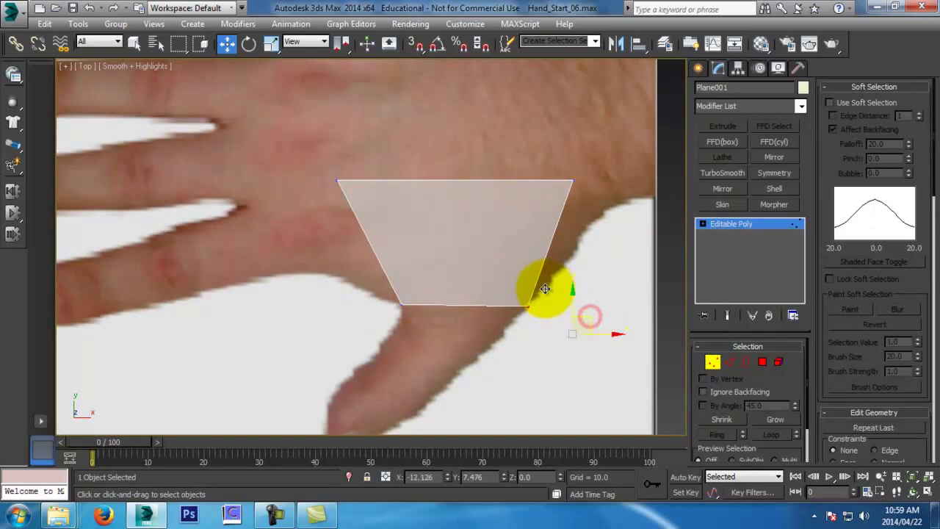
{"action": "left_click_drag", "start_coordinate": [521, 134], "coordinate": [612, 208]}
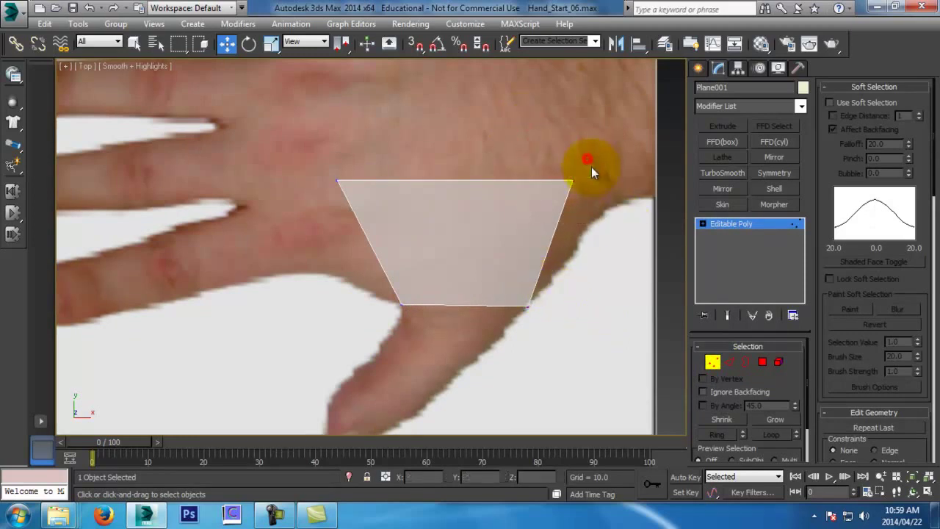
{"action": "left_click_drag", "start_coordinate": [583, 176], "coordinate": [630, 202]}
{"action": "left_click_drag", "start_coordinate": [312, 161], "coordinate": [348, 260]}
Select all the plane's vertices and lower them to just above the hand image, at about Z 14.58
{"action": "key", "text": "f"}
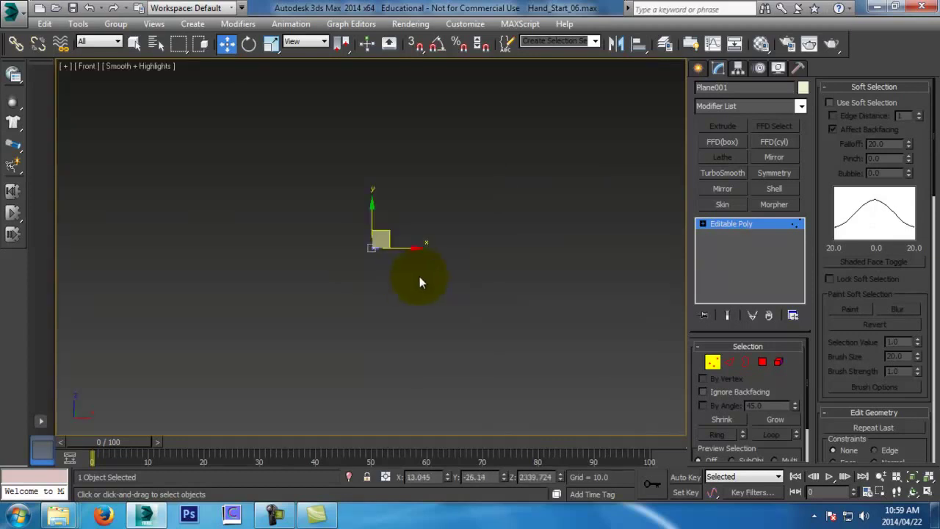
{"action": "middle_click_drag", "start_coordinate": [314, 189], "coordinate": [384, 232]}
{"action": "left_click_drag", "start_coordinate": [276, 151], "coordinate": [571, 312]}
{"action": "key", "text": "p"}
{"action": "middle_click_drag", "start_coordinate": [444, 317], "coordinate": [477, 367], "text": "alt"}
{"action": "left_click_drag", "start_coordinate": [469, 321], "coordinate": [472, 372]}
{"action": "middle_click_drag", "start_coordinate": [472, 372], "coordinate": [473, 253], "text": "alt"}
{"action": "left_click_drag", "start_coordinate": [460, 194], "coordinate": [457, 268]}
{"action": "middle_click_drag", "start_coordinate": [457, 269], "coordinate": [480, 322], "text": "alt"}
{"action": "key", "text": "alt+z"}
{"action": "left_click_drag", "start_coordinate": [481, 322], "coordinate": [472, 291]}
{"action": "middle_click_drag", "start_coordinate": [472, 291], "coordinate": [439, 351], "text": "alt"}
{"action": "middle_click_drag", "start_coordinate": [327, 262], "coordinate": [426, 304], "text": "alt"}
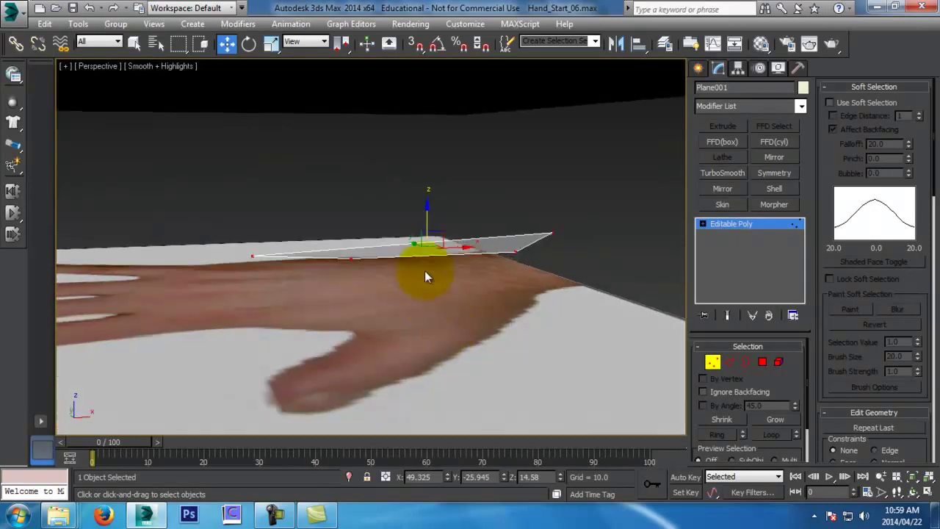
Connect the plane's two long edges with 2 segments
{"action": "left_click", "coordinate": [729, 361]}
{"action": "middle_click_drag", "start_coordinate": [441, 185], "coordinate": [473, 312], "text": "alt"}
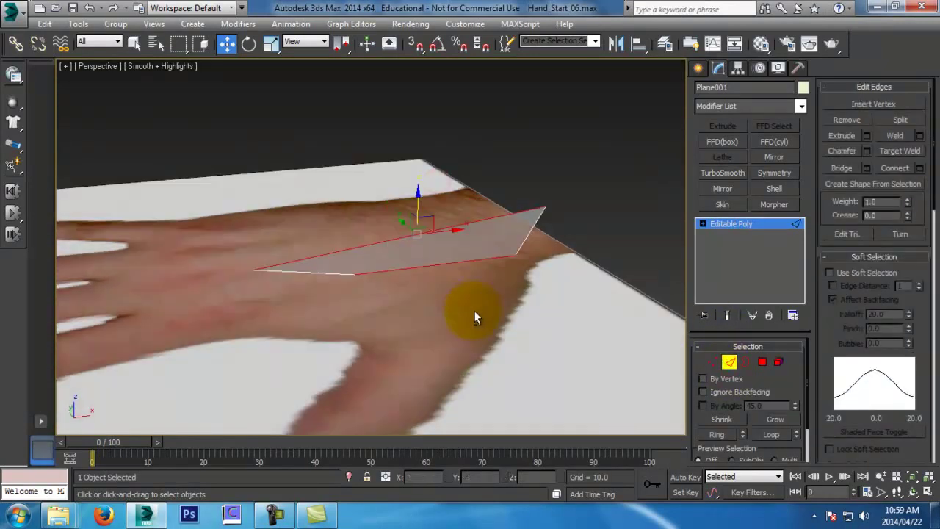
{"action": "left_click", "coordinate": [919, 168]}
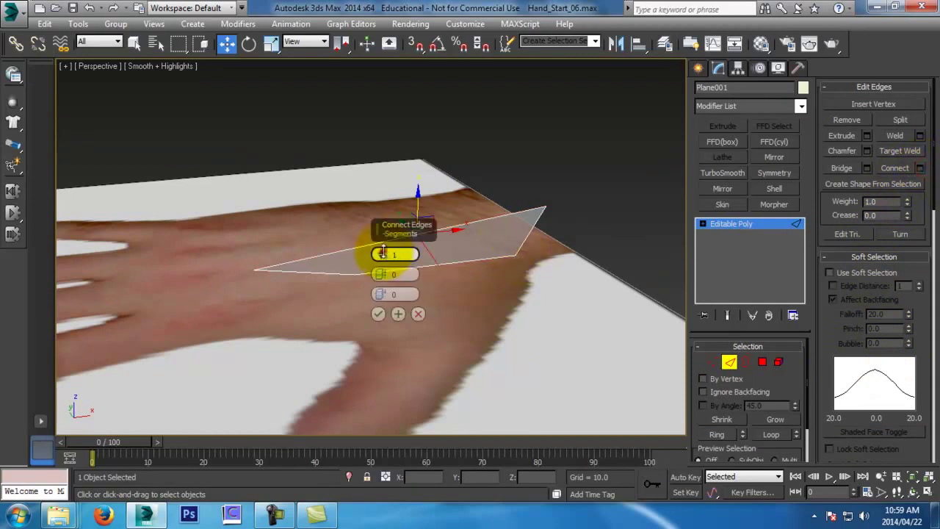
{"action": "left_click", "coordinate": [379, 315]}
Raise the two middle cross edges above the end edges to arch the strip over the base of the thumb
{"action": "key", "text": "f"}
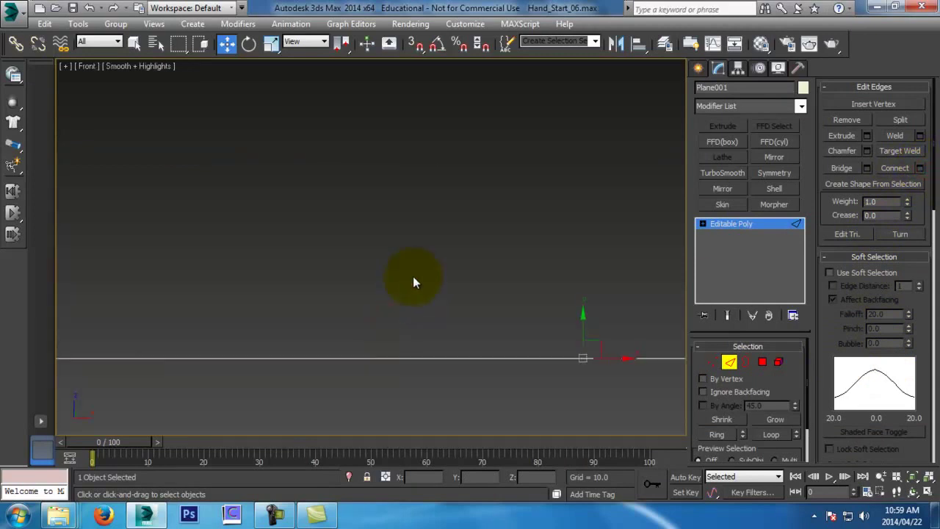
{"action": "key", "text": "p"}
{"action": "middle_click_drag", "start_coordinate": [413, 276], "coordinate": [470, 312], "text": "alt"}
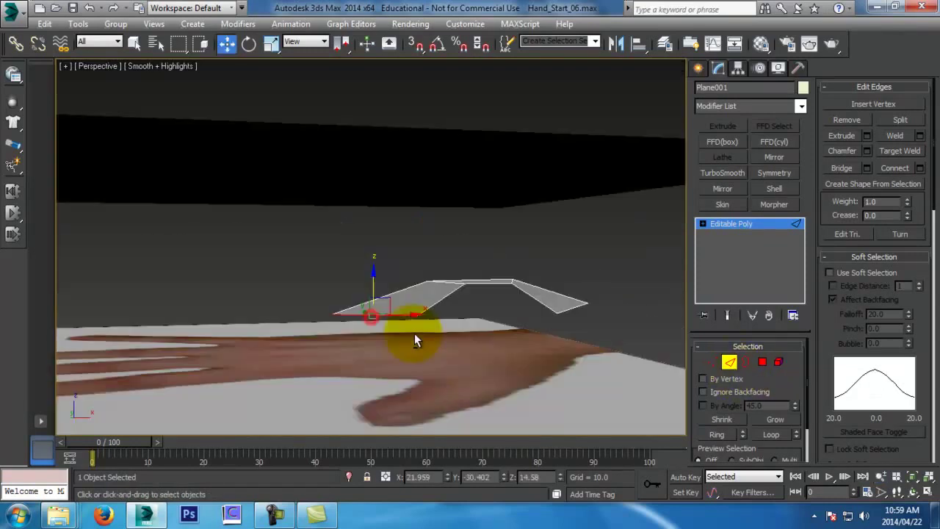
Bridge the arched strip's two end edges to close the form underneath
{"action": "middle_click_drag", "start_coordinate": [413, 335], "coordinate": [586, 315], "text": "alt"}
{"action": "left_click", "coordinate": [567, 293]}
{"action": "left_click", "coordinate": [920, 167]}
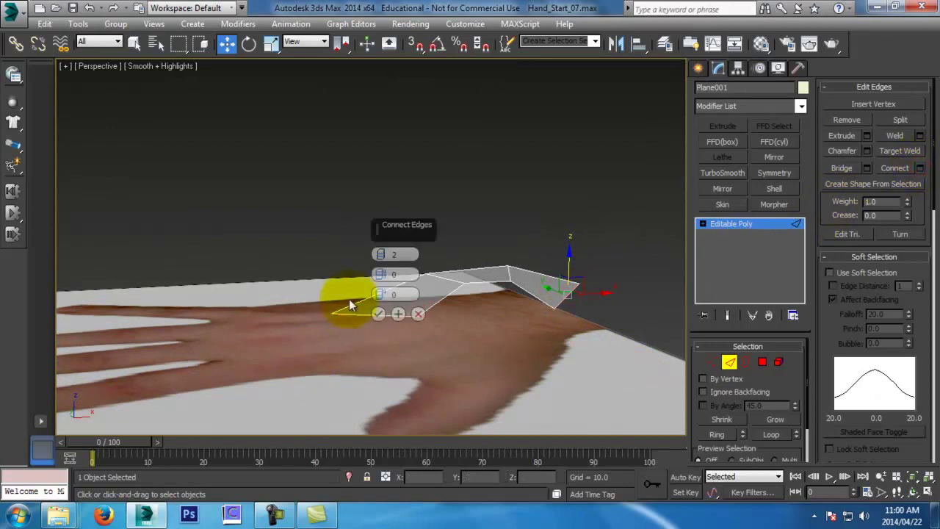
{"action": "left_click", "coordinate": [418, 313]}
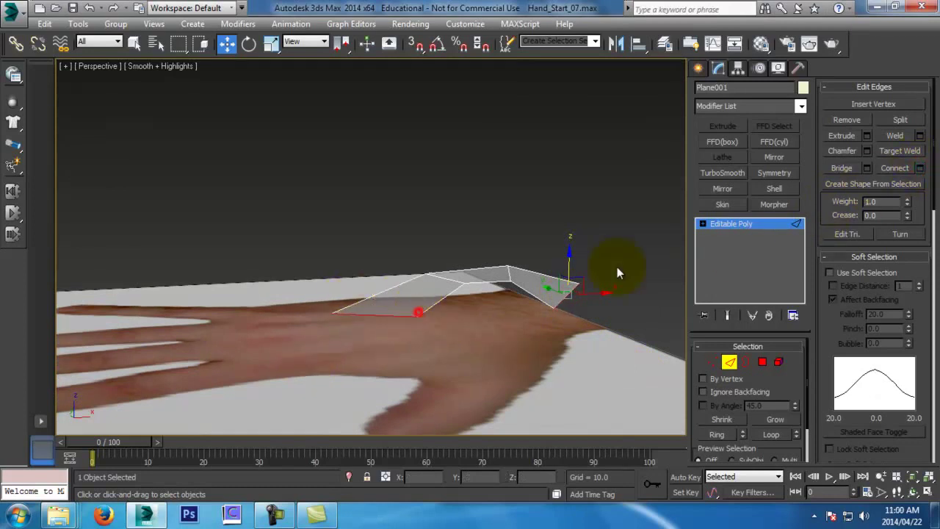
{"action": "left_click", "coordinate": [866, 169]}
{"action": "left_click", "coordinate": [378, 314]}
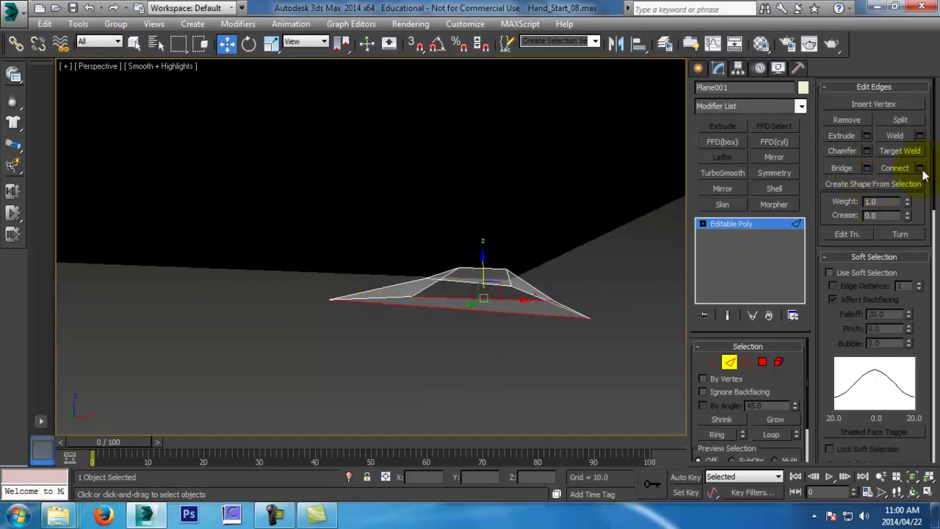
Connect the bridged underside's long edges with 2 segments and lower the new cross edges to about Z 5.27
{"action": "left_click", "coordinate": [920, 168]}
{"action": "left_click", "coordinate": [380, 314]}
{"action": "left_click", "coordinate": [444, 279]}
{"action": "key", "text": "ctrl+z"}
{"action": "middle_click_drag", "start_coordinate": [444, 266], "coordinate": [490, 270], "text": "alt"}
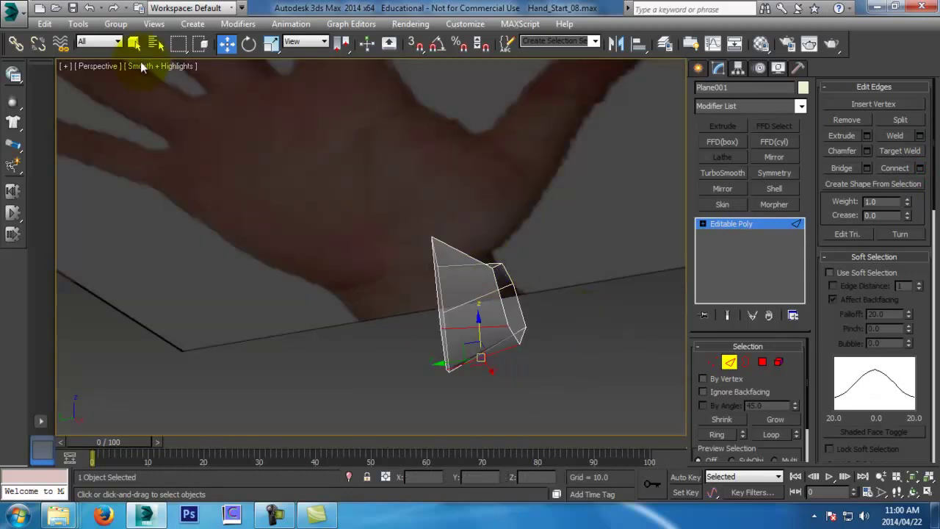
Move the two middle inner vertices on the underside farther into the palm, matching the fleshy thumb base in the bottom reference image
{"action": "key", "text": "b"}
{"action": "middle_click_drag", "start_coordinate": [453, 115], "coordinate": [432, 183]}
{"action": "scroll", "coordinate": [413, 241], "scroll_direction": "up", "scroll_amount": 2}
{"action": "left_click", "coordinate": [713, 361]}
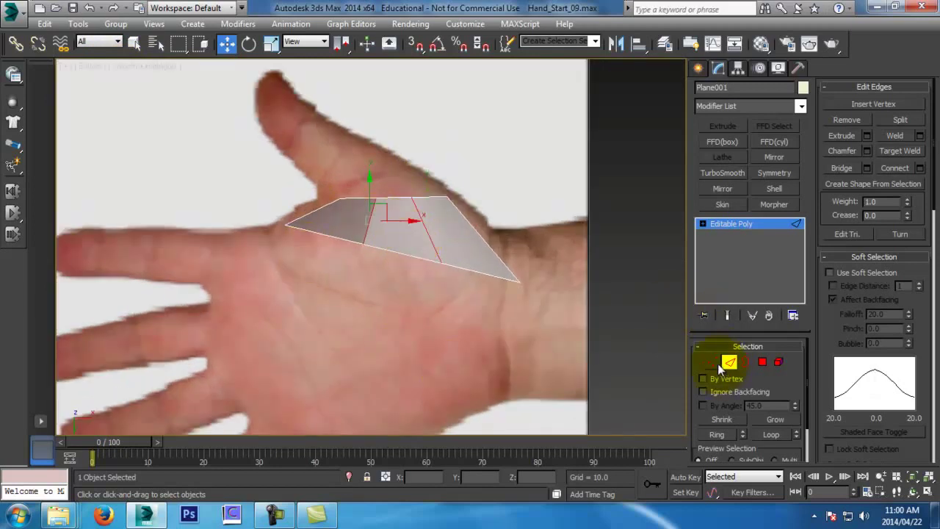
{"action": "left_click", "coordinate": [366, 226]}
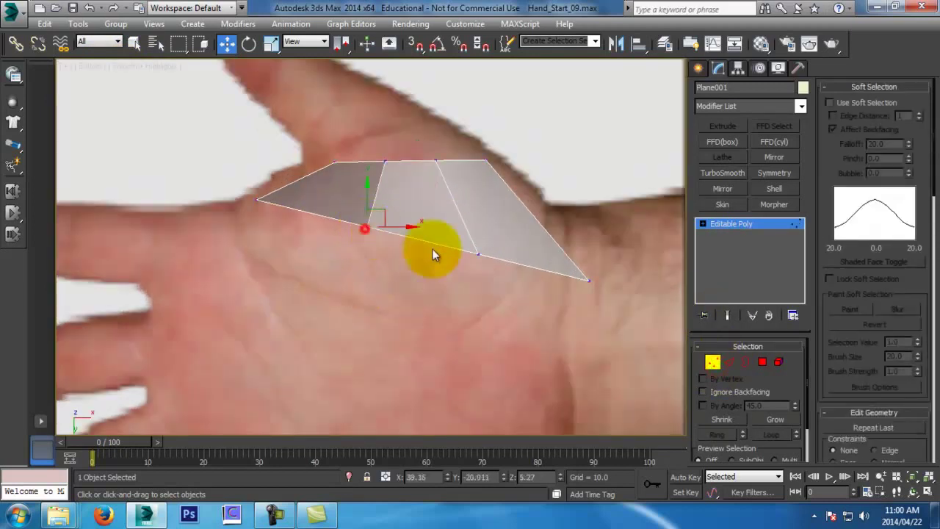
{"action": "left_click", "coordinate": [478, 254], "text": "ctrl"}
{"action": "left_click_drag", "start_coordinate": [430, 220], "coordinate": [410, 307]}
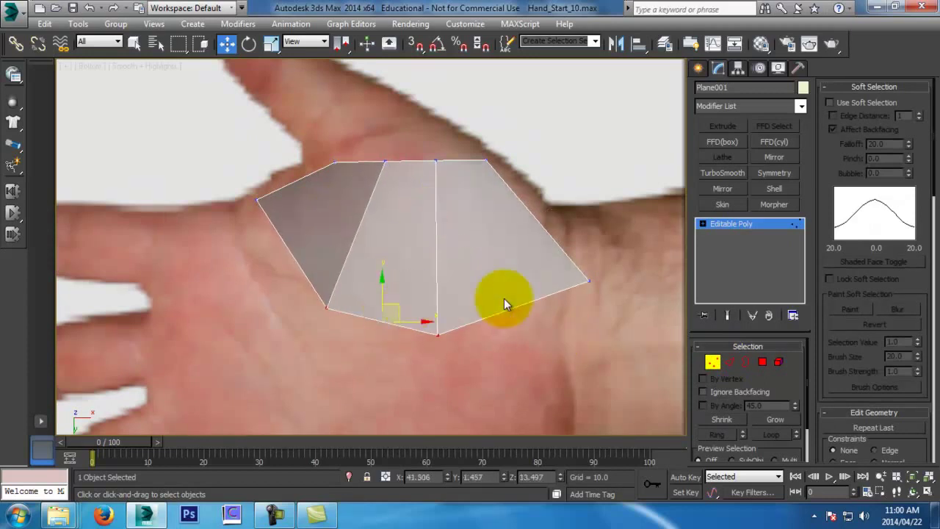
Move the index-side, thumb-web and wrist corner vertices to fit the hand outline
{"action": "left_click_drag", "start_coordinate": [239, 175], "coordinate": [262, 197]}
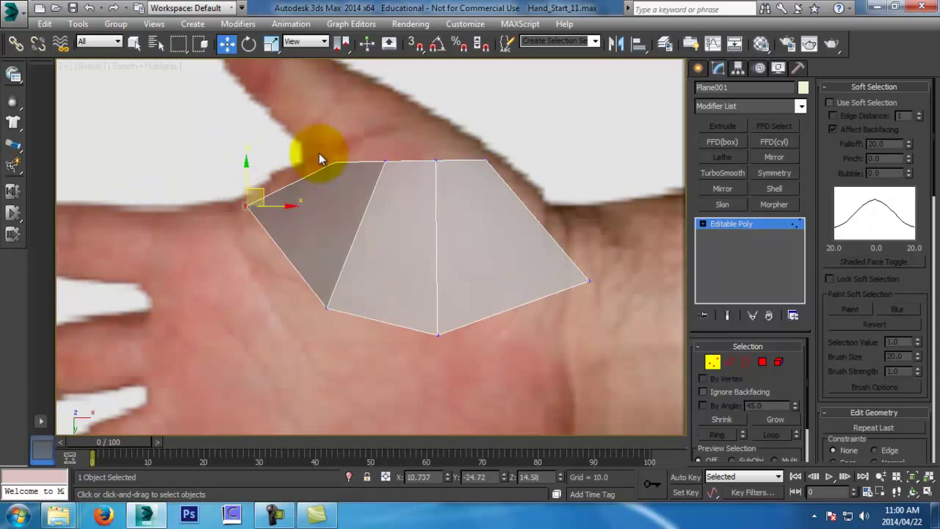
{"action": "left_click", "coordinate": [334, 161]}
{"action": "left_click_drag", "start_coordinate": [345, 157], "coordinate": [342, 151]}
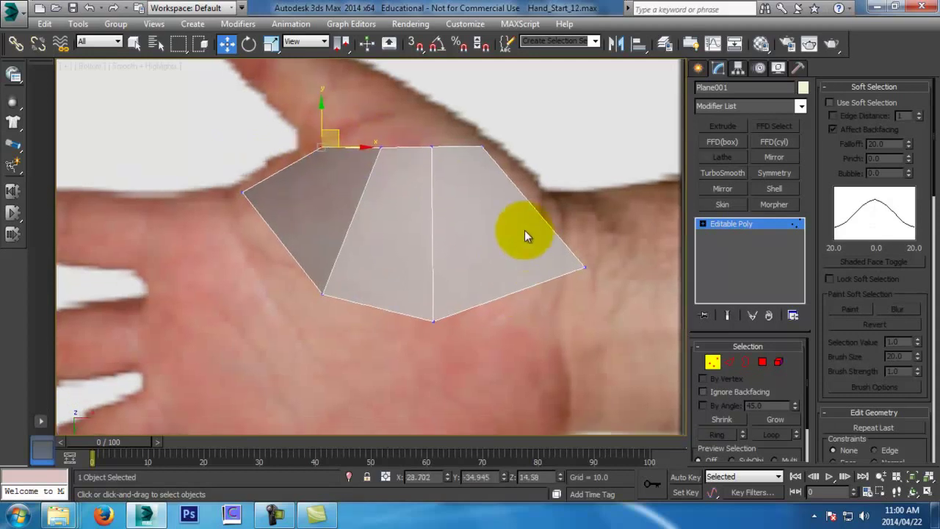
{"action": "left_click_drag", "start_coordinate": [526, 235], "coordinate": [589, 269]}
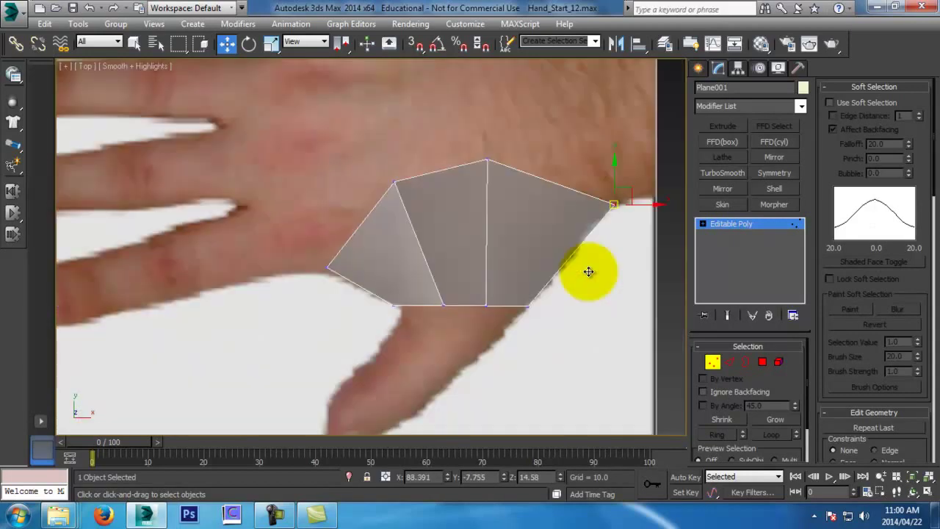
{"action": "key", "text": "f"}
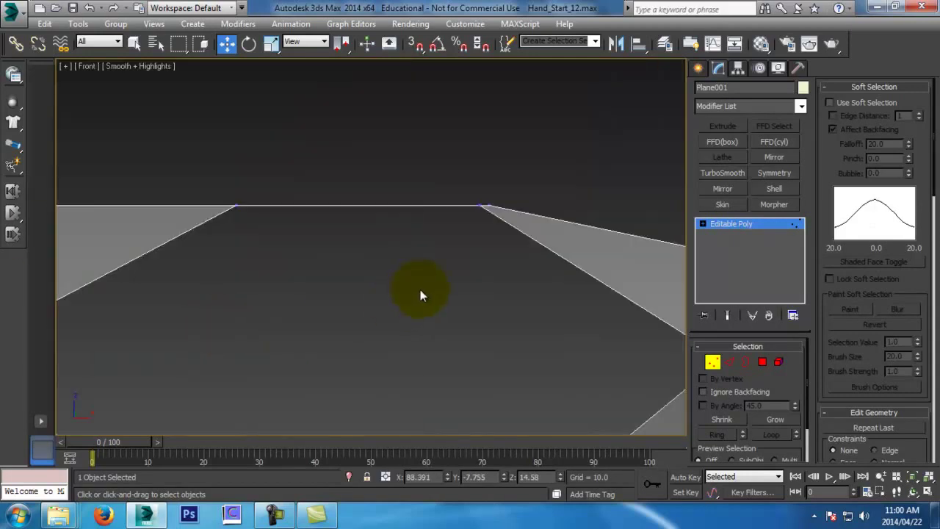
{"action": "key", "text": "b"}
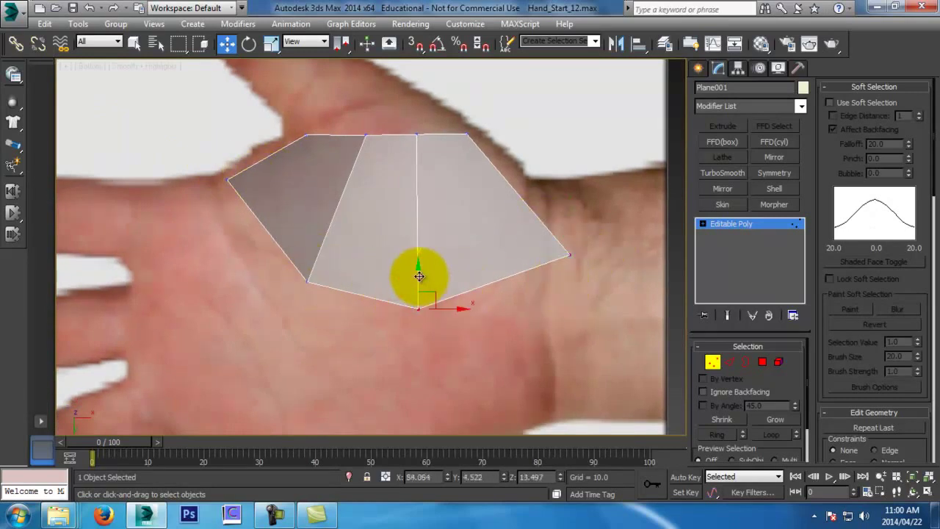
Nudge the two inner underside vertices slightly farther into the palm and save the scene
{"action": "left_click_drag", "start_coordinate": [418, 276], "coordinate": [418, 281]}
{"action": "left_click_drag", "start_coordinate": [224, 262], "coordinate": [370, 308]}
{"action": "left_click_drag", "start_coordinate": [327, 271], "coordinate": [327, 276]}
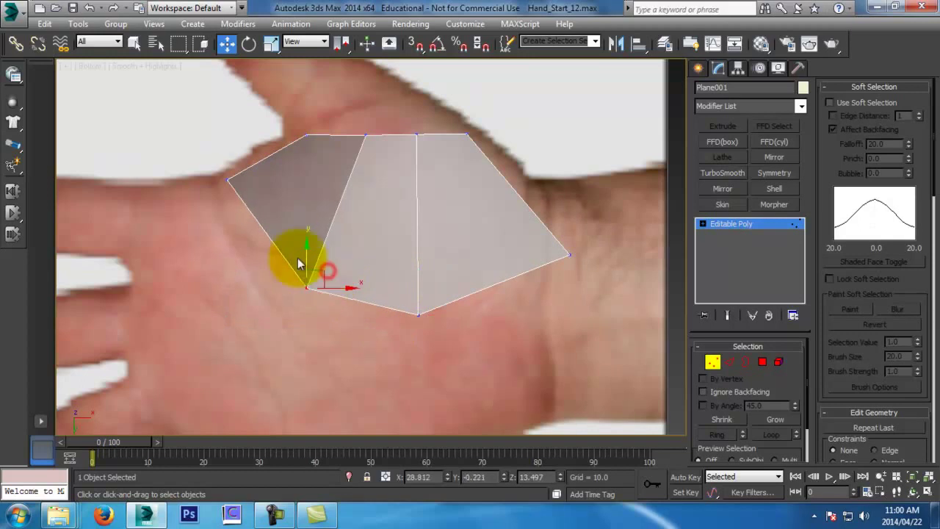
{"action": "middle_click_drag", "start_coordinate": [409, 325], "coordinate": [403, 193]}
{"action": "scroll", "coordinate": [418, 237], "scroll_direction": "down", "scroll_amount": 3}
{"action": "key", "text": "ctrl+s"}
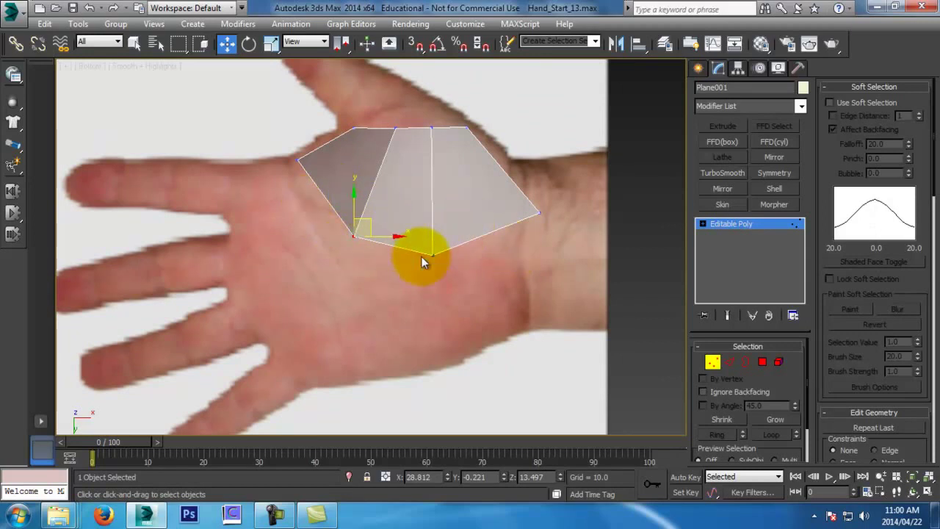
Select the two seam edges at the index and wrist ends of the thumb base and chamfer them by about 8.25
{"action": "scroll", "coordinate": [419, 255], "scroll_direction": "up", "scroll_amount": 3}
{"action": "middle_click_drag", "start_coordinate": [388, 196], "coordinate": [535, 181]}
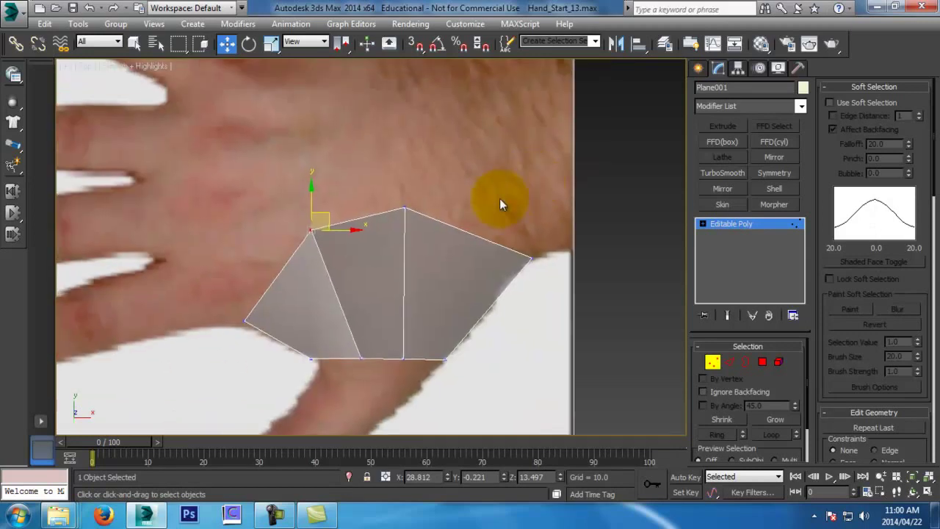
{"action": "key", "text": "p"}
{"action": "key", "text": "alt+space"}
{"action": "middle_click_drag", "start_coordinate": [382, 266], "coordinate": [443, 177], "text": "alt"}
{"action": "scroll", "coordinate": [443, 176], "scroll_direction": "down", "scroll_amount": 3}
{"action": "middle_click_drag", "start_coordinate": [391, 334], "coordinate": [388, 260], "text": "alt"}
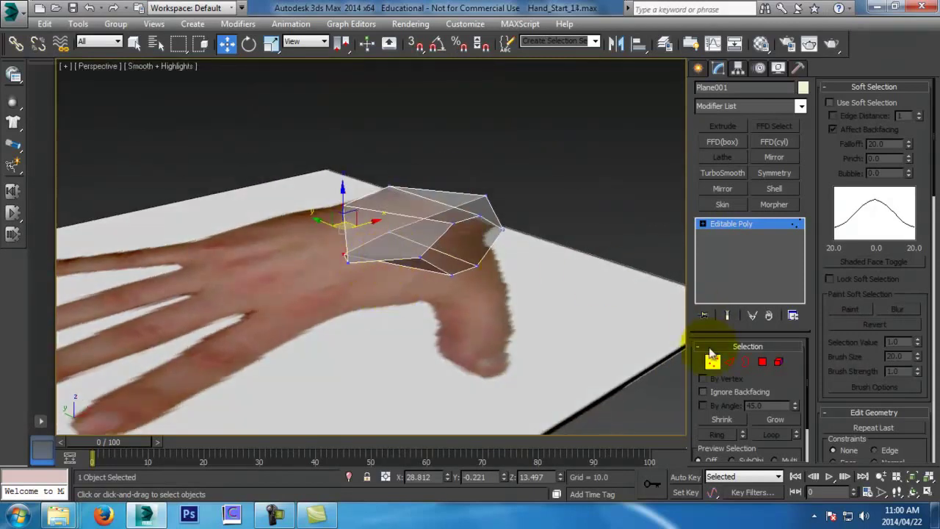
{"action": "left_click", "coordinate": [729, 361]}
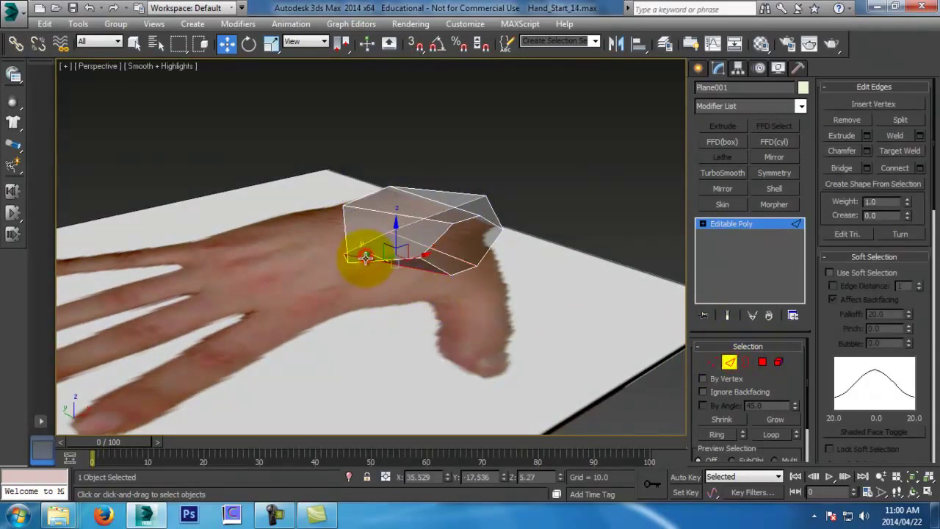
{"action": "middle_click_drag", "start_coordinate": [510, 272], "coordinate": [459, 315], "text": "alt"}
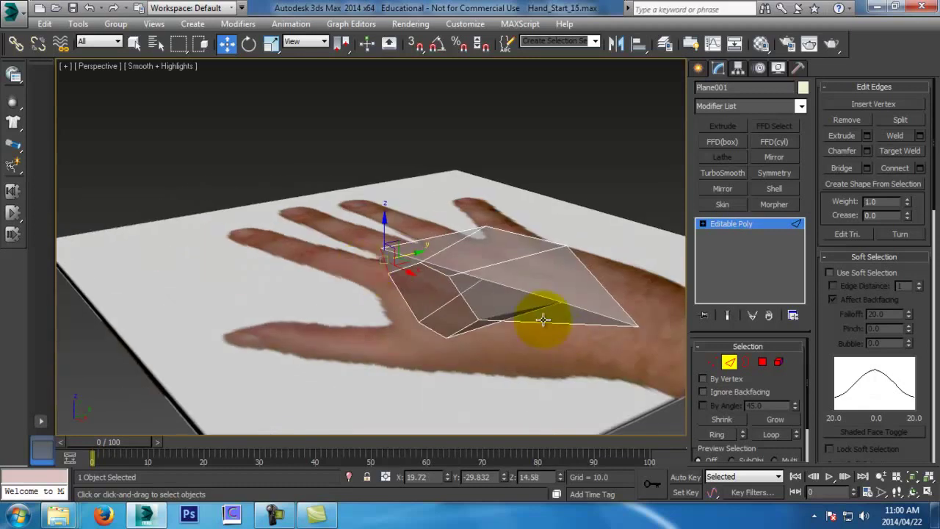
{"action": "middle_click_drag", "start_coordinate": [537, 325], "coordinate": [589, 296], "text": "alt"}
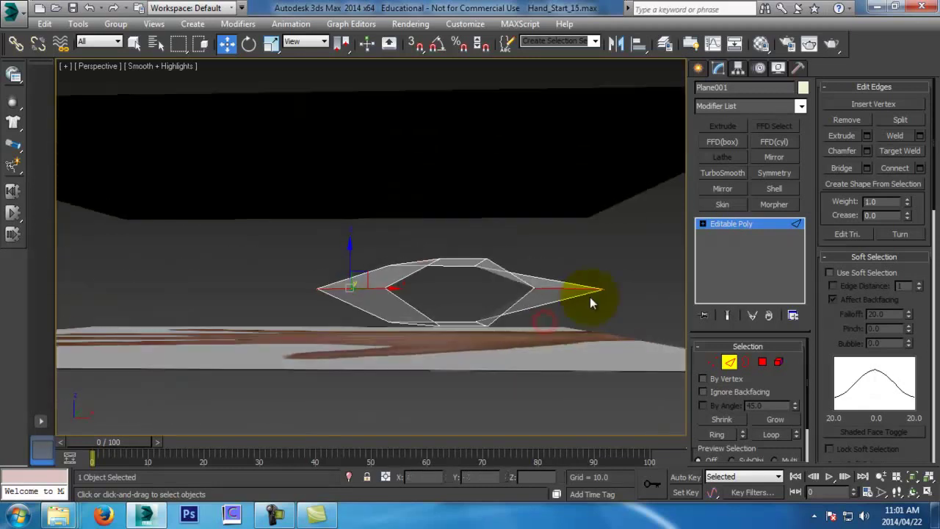
{"action": "left_click", "coordinate": [866, 151]}
{"action": "left_click_drag", "start_coordinate": [380, 254], "coordinate": [381, 224]}
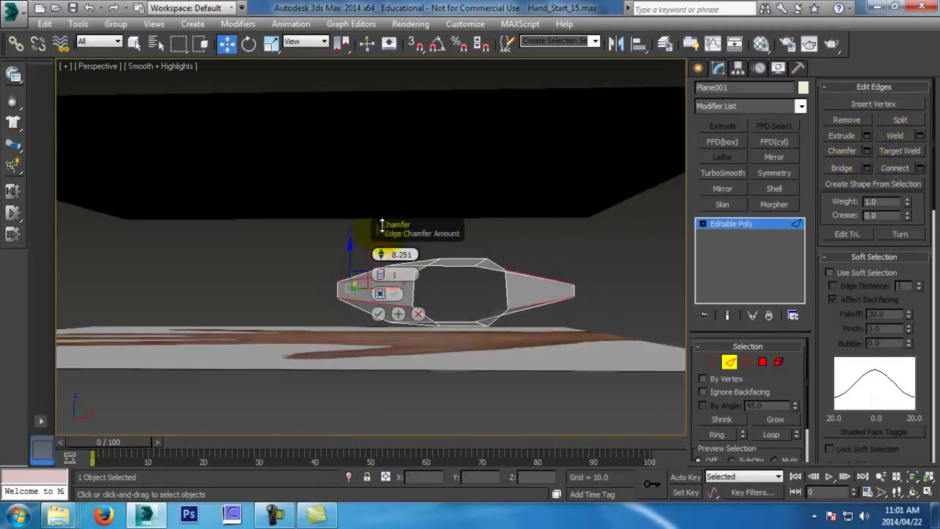
{"action": "left_click", "coordinate": [382, 316]}
Extrude the two upper inner edges across the back of the hand to near the little-finger side
{"action": "middle_click_drag", "start_coordinate": [382, 316], "coordinate": [378, 256], "text": "alt"}
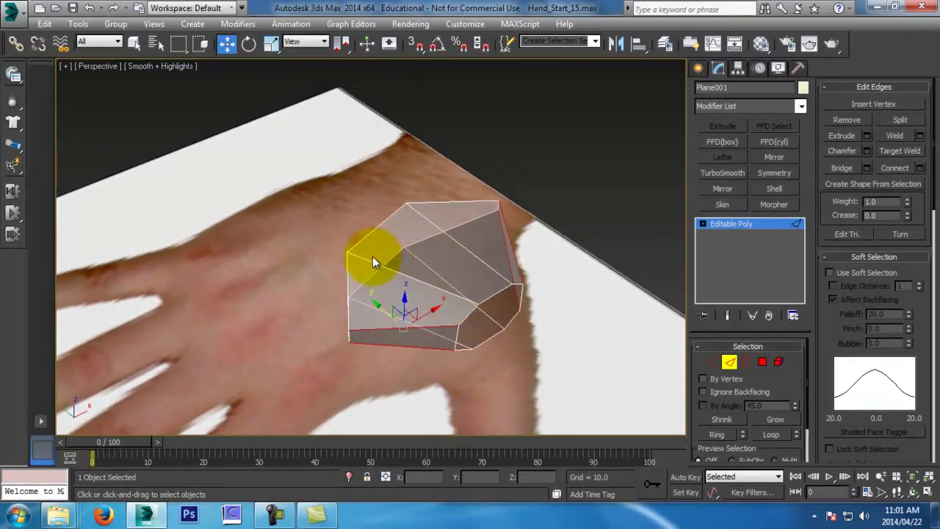
{"action": "left_click", "coordinate": [361, 242]}
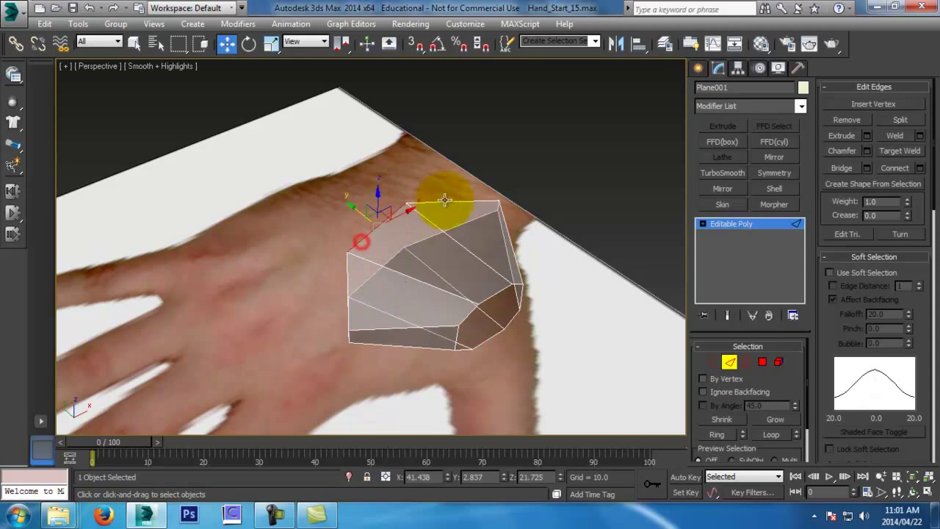
{"action": "key", "text": "t"}
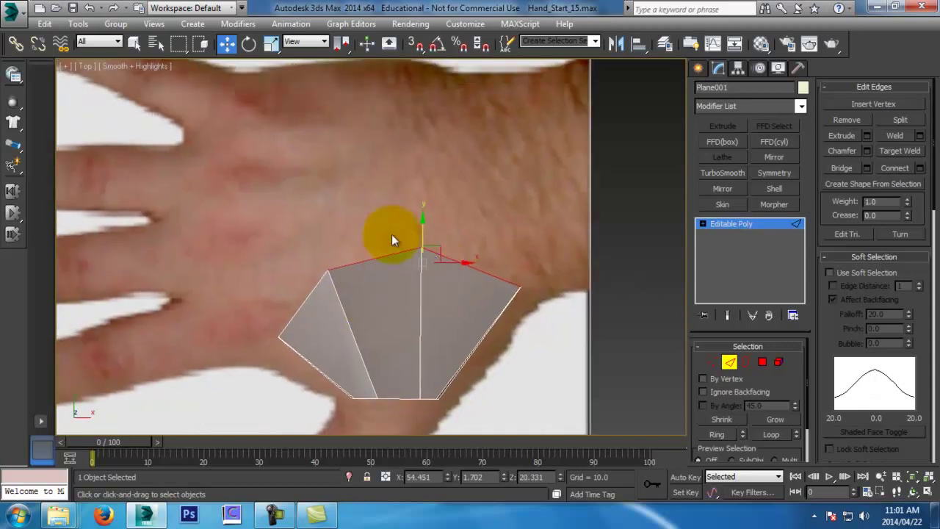
{"action": "left_click_drag", "start_coordinate": [415, 232], "coordinate": [418, 55], "text": "shift"}
{"action": "middle_click_drag", "start_coordinate": [647, 218], "coordinate": [670, 301]}
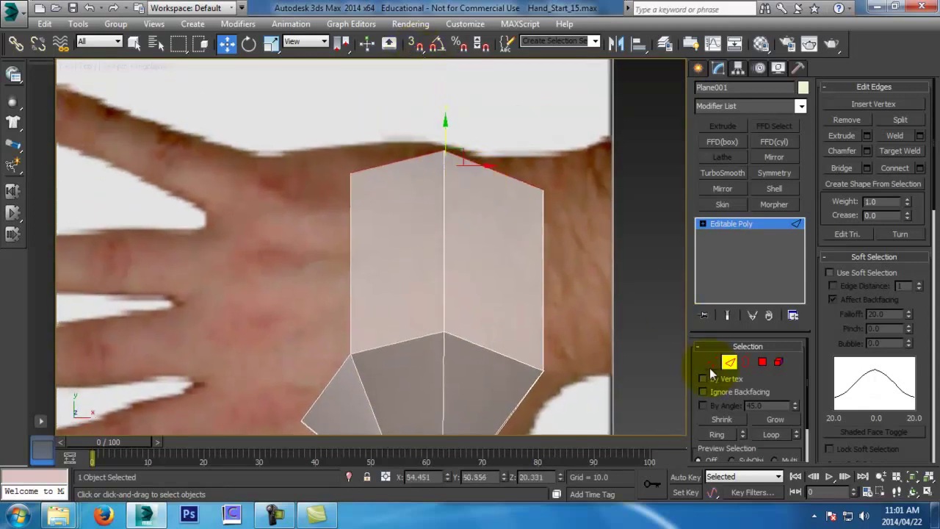
Move the extruded strip's three far vertices onto the little-finger side outline of the hand and save the scene
{"action": "left_click", "coordinate": [712, 362]}
{"action": "left_click_drag", "start_coordinate": [554, 175], "coordinate": [537, 139]}
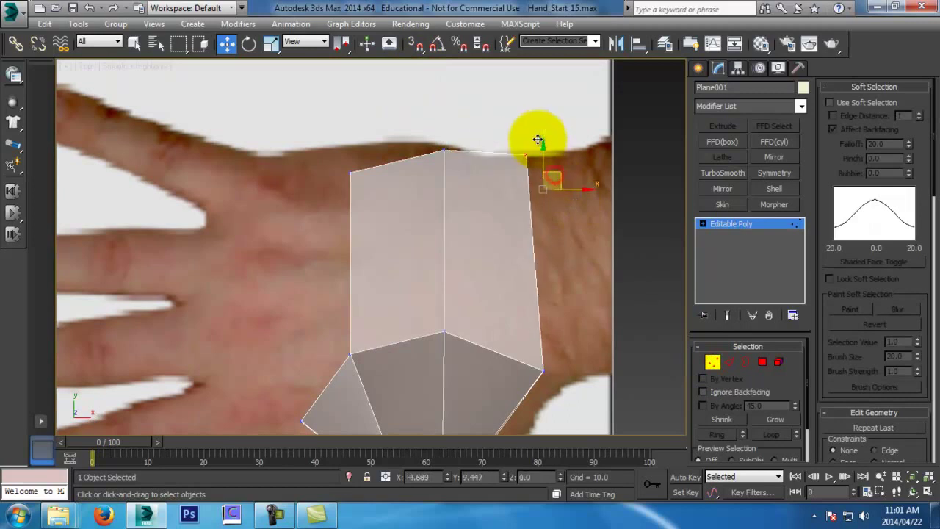
{"action": "left_click_drag", "start_coordinate": [426, 130], "coordinate": [449, 131]}
{"action": "left_click_drag", "start_coordinate": [315, 158], "coordinate": [367, 130]}
{"action": "key", "text": "f"}
{"action": "key", "text": "z"}
{"action": "middle_click_drag", "start_coordinate": [527, 323], "coordinate": [401, 314]}
{"action": "scroll", "coordinate": [401, 313], "scroll_direction": "down", "scroll_amount": 7}
{"action": "middle_click_drag", "start_coordinate": [479, 333], "coordinate": [470, 179]}
{"action": "key", "text": "p"}
{"action": "key", "text": "z"}
{"action": "key", "text": "ctrl+s"}
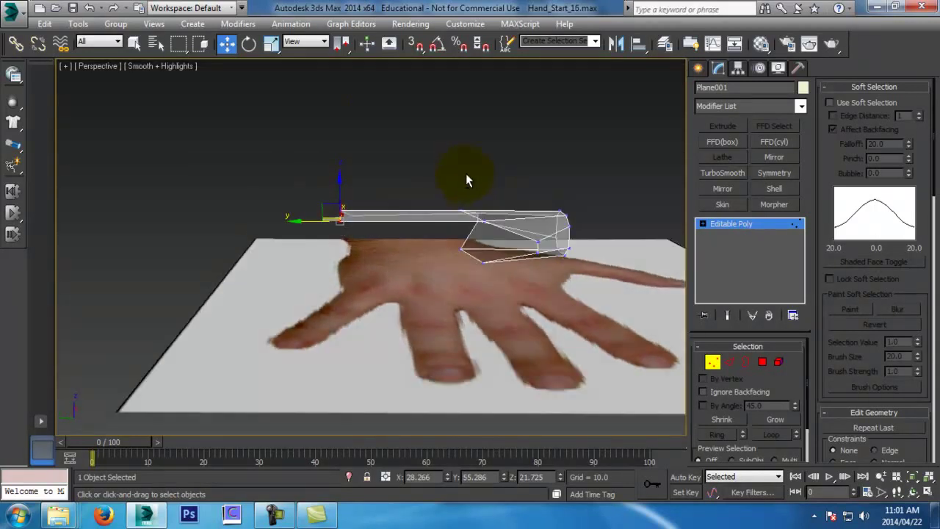
Raise the three far vertices of the back-of-hand strip to about Z 24.17
{"action": "middle_click_drag", "start_coordinate": [503, 233], "coordinate": [469, 195], "text": "alt"}
{"action": "left_click_drag", "start_coordinate": [478, 186], "coordinate": [342, 164]}
{"action": "middle_click_drag", "start_coordinate": [496, 253], "coordinate": [509, 348], "text": "alt"}
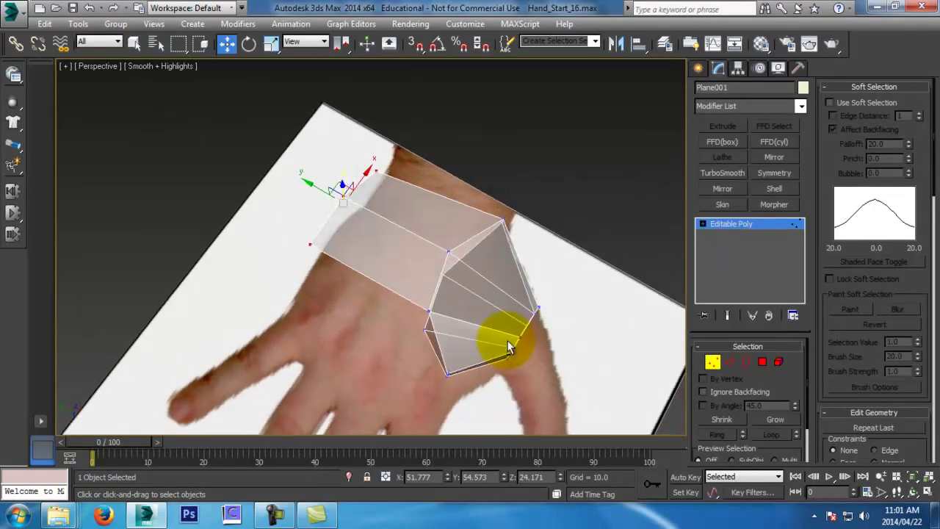
Extrude the palm-side inner edges across to the little-finger side beneath the back-of-hand strip
{"action": "key", "text": "t"}
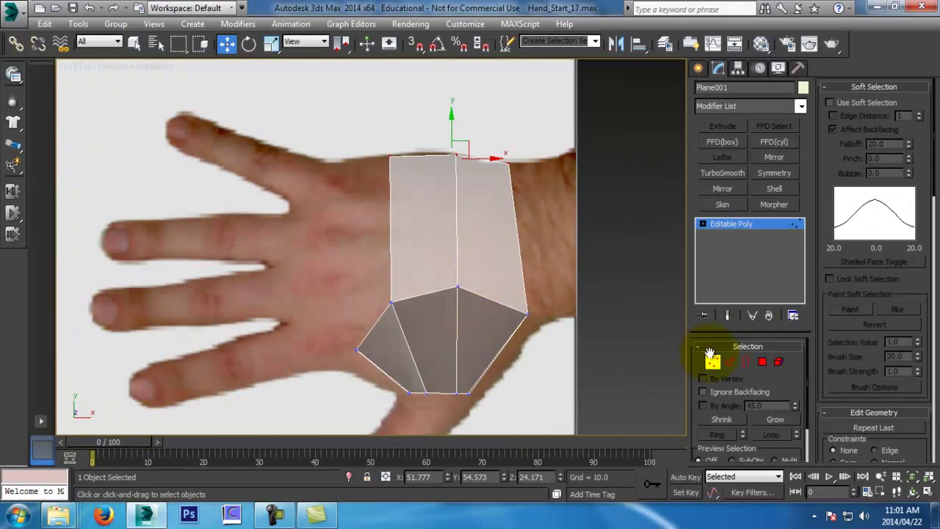
{"action": "key", "text": "2"}
{"action": "middle_click_drag", "start_coordinate": [559, 365], "coordinate": [556, 349]}
{"action": "key", "text": "p"}
{"action": "middle_click_drag", "start_coordinate": [495, 323], "coordinate": [449, 356], "text": "alt"}
{"action": "key", "text": "t"}
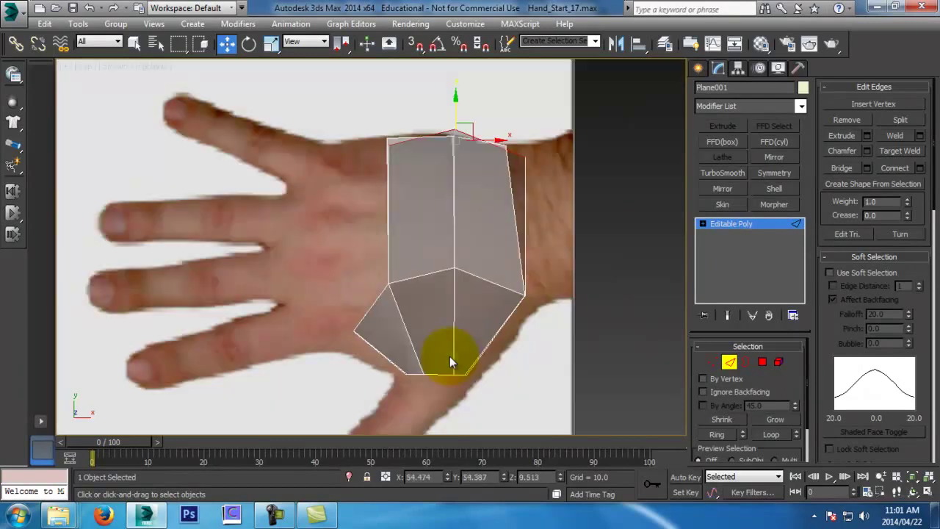
Align the palm strip's far vertices with the little-finger side outline and the strip above
{"action": "left_click", "coordinate": [715, 362]}
{"action": "middle_click_drag", "start_coordinate": [466, 194], "coordinate": [452, 272]}
{"action": "scroll", "coordinate": [452, 272], "scroll_direction": "up", "scroll_amount": 2}
{"action": "left_click_drag", "start_coordinate": [515, 272], "coordinate": [496, 231]}
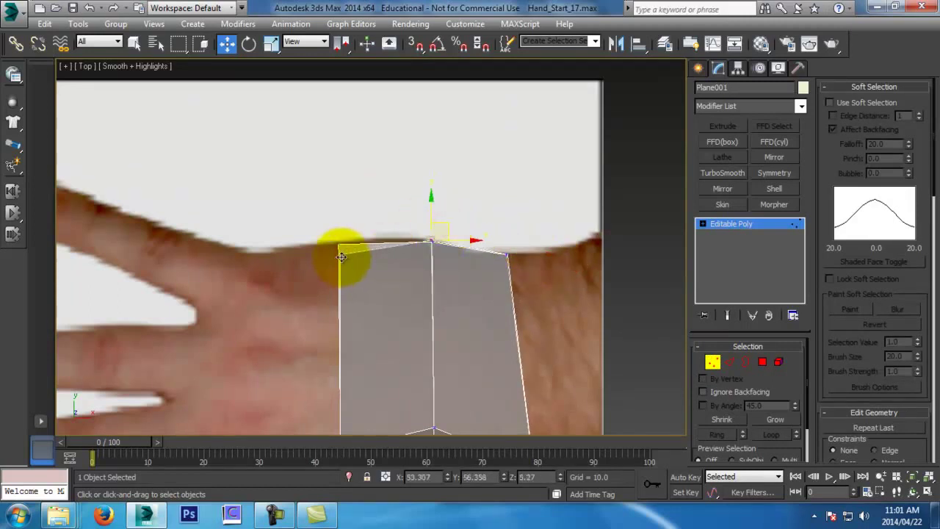
{"action": "left_click_drag", "start_coordinate": [342, 256], "coordinate": [335, 245]}
Select the ring of edges running around the thumb base and connect it with one new edge loop
{"action": "scroll", "coordinate": [386, 265], "scroll_direction": "up", "scroll_amount": 2}
{"action": "middle_click_drag", "start_coordinate": [352, 353], "coordinate": [406, 345], "text": "alt"}
{"action": "scroll", "coordinate": [514, 210], "scroll_direction": "down", "scroll_amount": 2}
{"action": "left_click", "coordinate": [730, 362]}
{"action": "left_click", "coordinate": [544, 315]}
{"action": "left_click", "coordinate": [715, 433]}
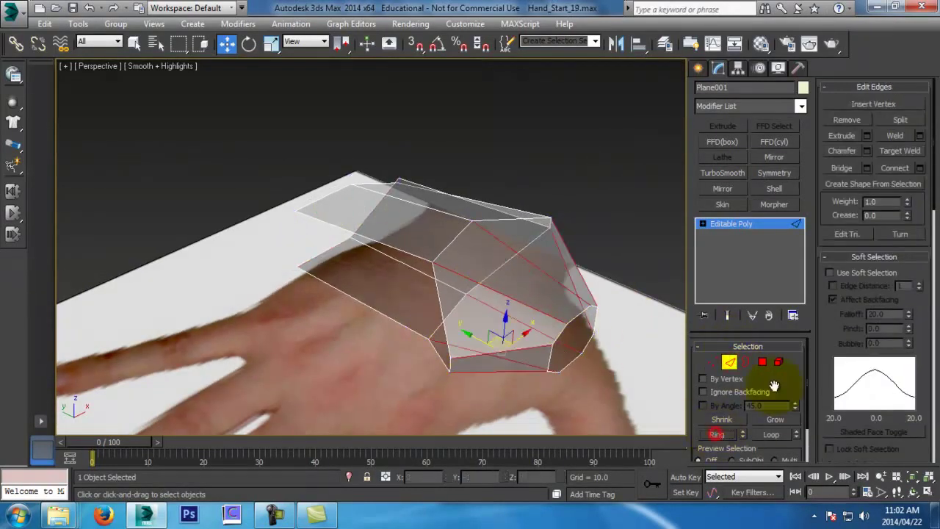
{"action": "left_click", "coordinate": [919, 169]}
{"action": "left_click", "coordinate": [378, 314]}
Turn off the mesh's see-through display and inspect the new loop around the thumb base
{"action": "left_click", "coordinate": [505, 329]}
{"action": "key", "text": "l"}
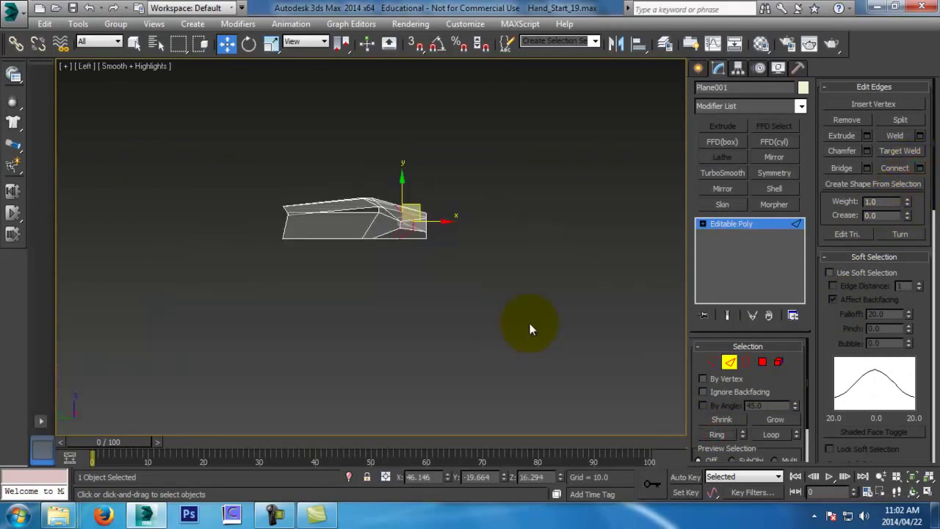
{"action": "key", "text": "z"}
{"action": "key", "text": "r"}
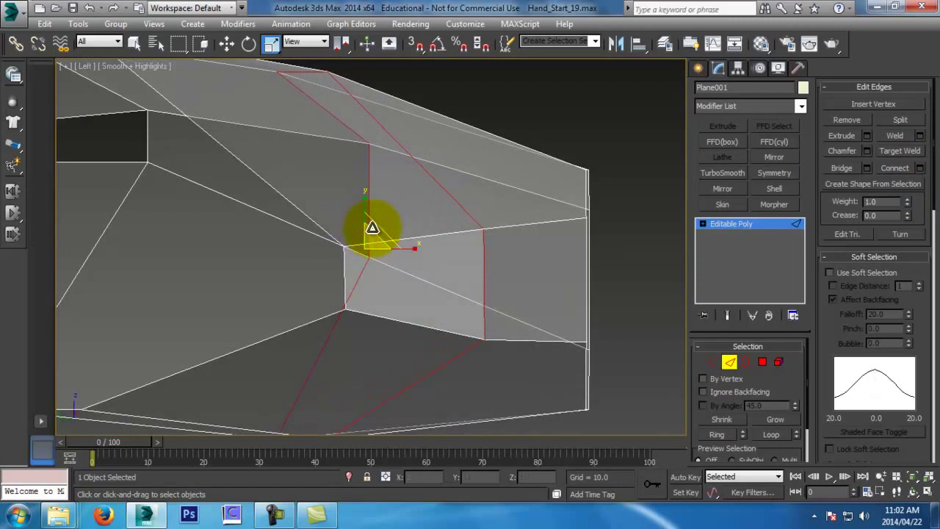
{"action": "key", "text": "f"}
{"action": "key", "text": "p"}
{"action": "key", "text": "z"}
{"action": "key", "text": "alt+x"}
{"action": "middle_click_drag", "start_coordinate": [498, 291], "coordinate": [758, 229], "text": "alt"}
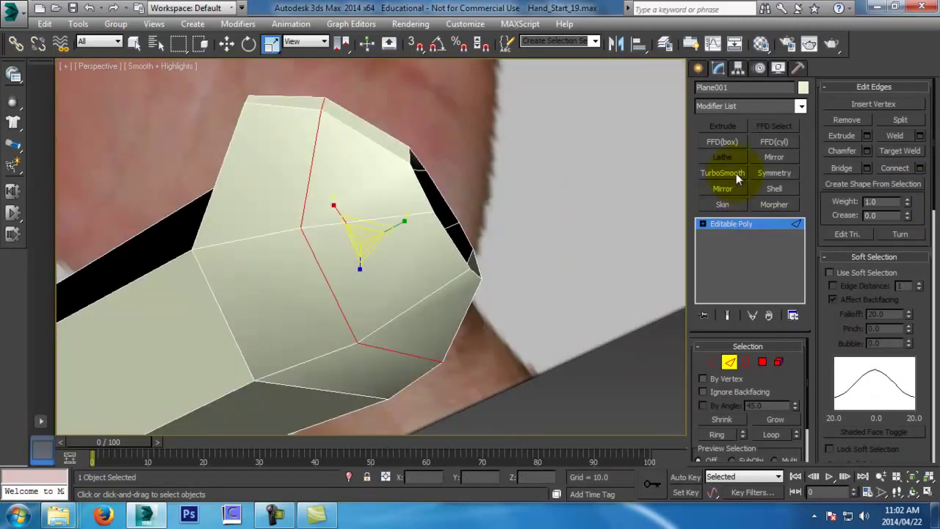
Apply TurboSmooth to the hand mesh, check the smoothed shape, and return to the Editable Poly level
{"action": "left_click", "coordinate": [726, 174]}
{"action": "left_click", "coordinate": [791, 366]}
{"action": "middle_click_drag", "start_coordinate": [493, 358], "coordinate": [805, 252], "text": "alt"}
{"action": "scroll", "coordinate": [434, 345], "scroll_direction": "down", "scroll_amount": 1}
{"action": "scroll", "coordinate": [516, 300], "scroll_direction": "down", "scroll_amount": 4}
{"action": "key", "text": "alt+z"}
{"action": "left_click", "coordinate": [729, 234]}
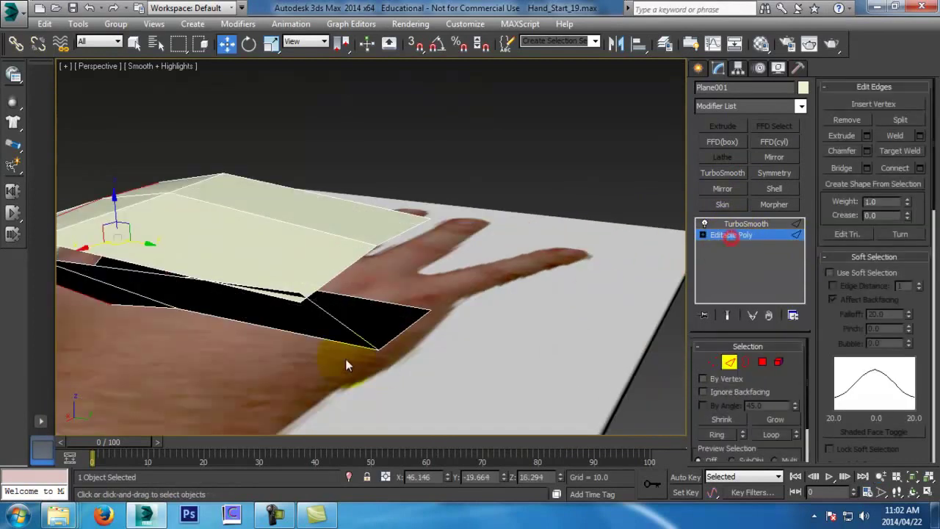
Lower two vertices on the wrist side of the thumb base to even out its side profile
{"action": "middle_click_drag", "start_coordinate": [382, 358], "coordinate": [394, 286], "text": "alt"}
{"action": "middle_click_drag", "start_coordinate": [450, 323], "coordinate": [533, 321], "text": "alt"}
{"action": "left_click", "coordinate": [712, 362]}
{"action": "left_click", "coordinate": [323, 226]}
{"action": "left_click_drag", "start_coordinate": [406, 205], "coordinate": [404, 237]}
{"action": "middle_click_drag", "start_coordinate": [424, 233], "coordinate": [484, 229], "text": "alt"}
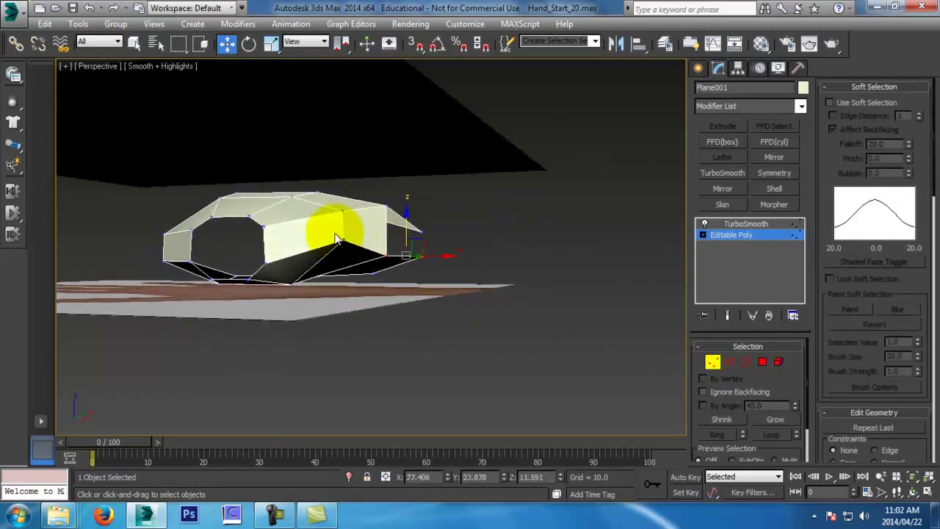
{"action": "left_click_drag", "start_coordinate": [344, 209], "coordinate": [344, 225]}
{"action": "middle_click_drag", "start_coordinate": [358, 250], "coordinate": [447, 298], "text": "alt"}
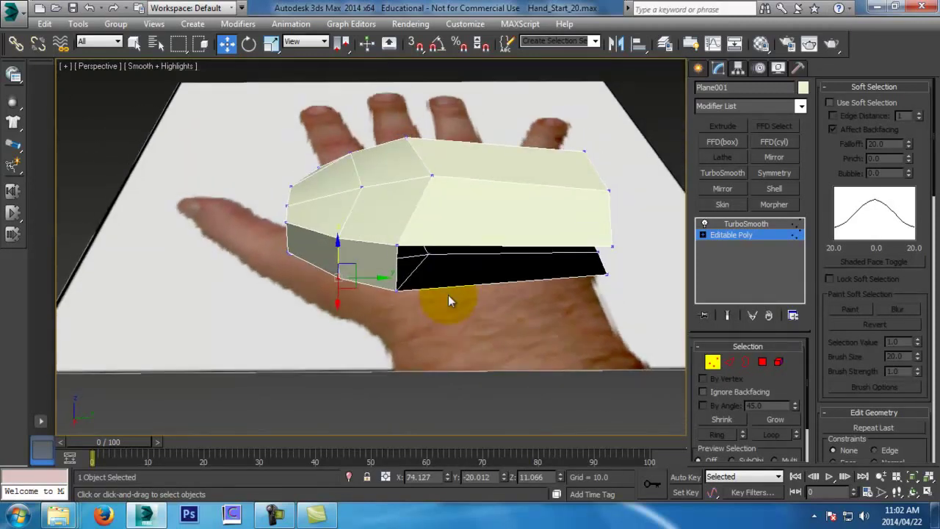
Select the matching upper and lower border edges on the side of the thumb base facing the index finger
{"action": "key", "text": "t"}
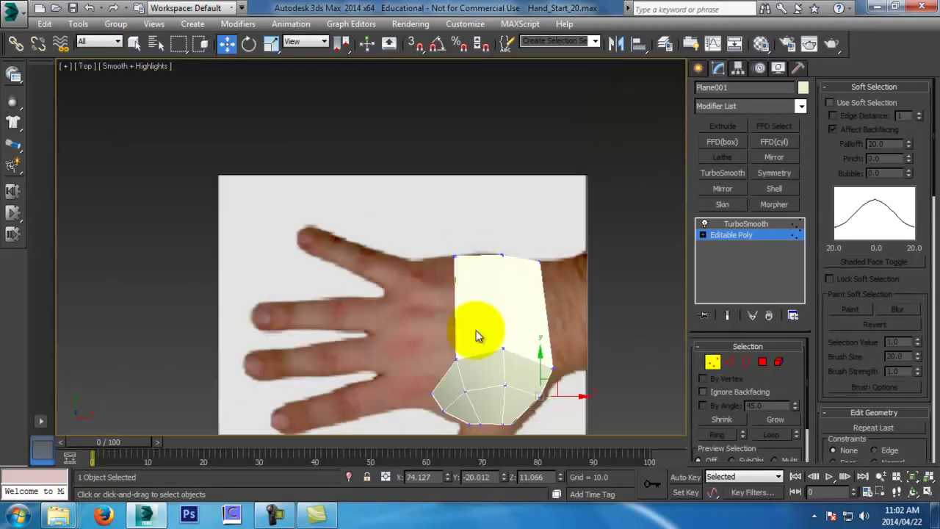
{"action": "scroll", "coordinate": [480, 308], "scroll_direction": "up", "scroll_amount": 3}
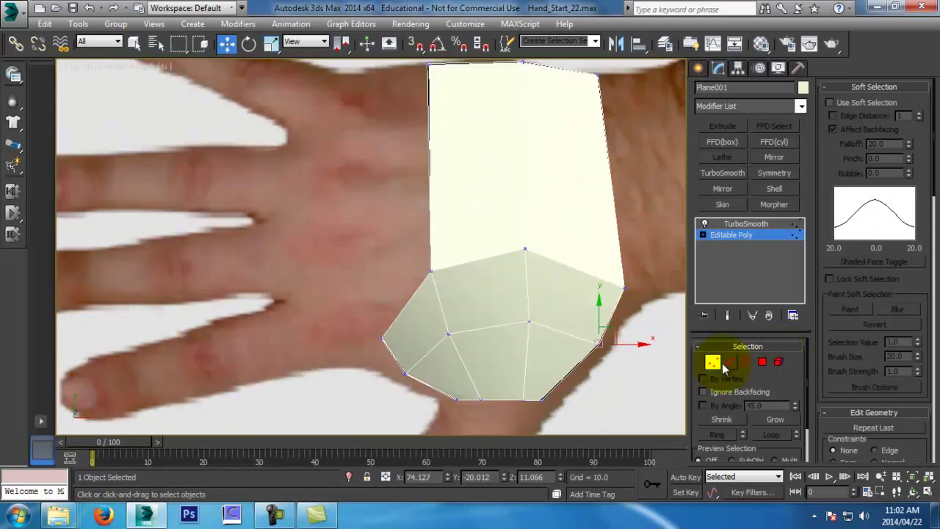
{"action": "left_click", "coordinate": [728, 361]}
{"action": "left_click", "coordinate": [403, 292]}
{"action": "middle_click_drag", "start_coordinate": [424, 347], "coordinate": [428, 347]}
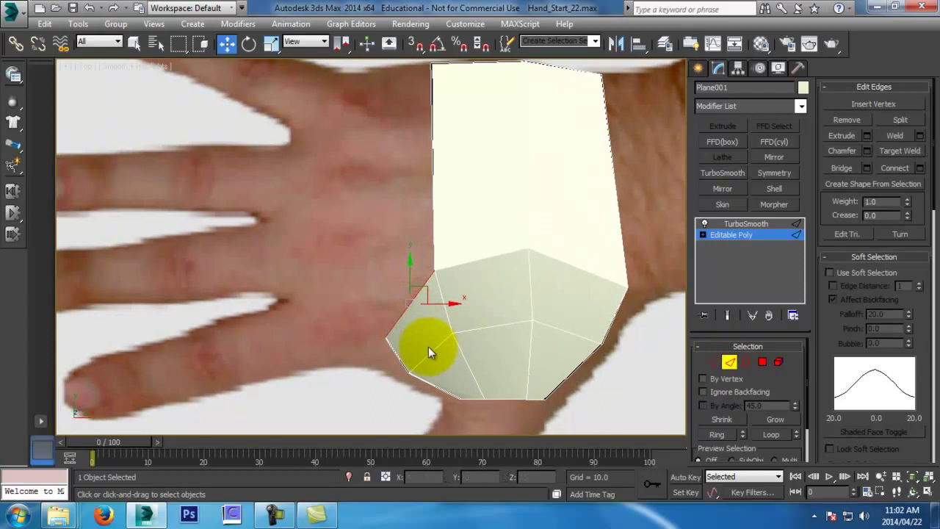
{"action": "scroll", "coordinate": [428, 346], "scroll_direction": "up", "scroll_amount": 2}
{"action": "key", "text": "p"}
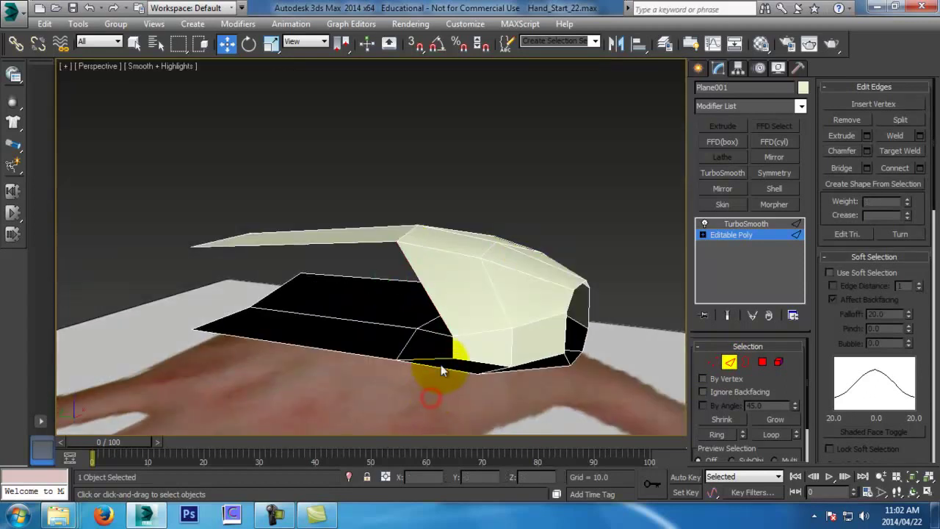
{"action": "left_click", "coordinate": [440, 361]}
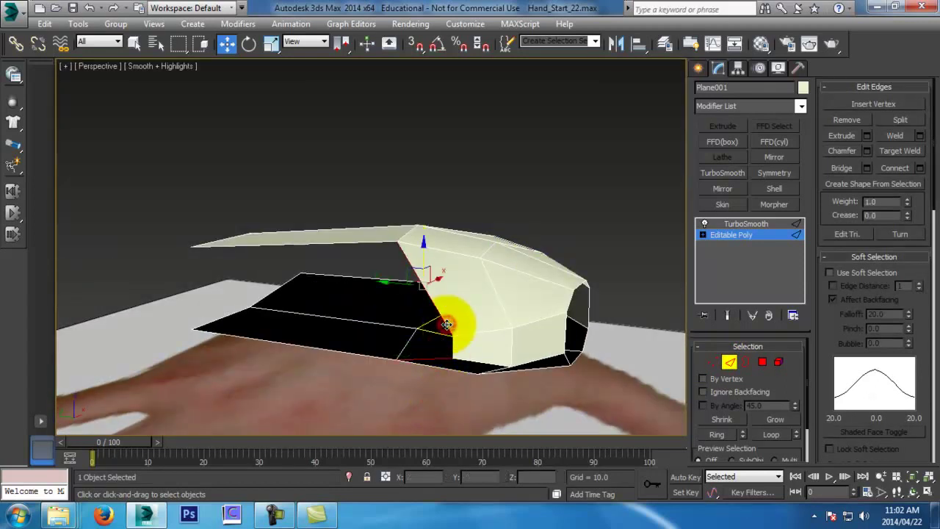
Extend the two selected edges as new polygons to the index finger's base and align them across the finger
{"action": "key", "text": "t"}
{"action": "middle_click_drag", "start_coordinate": [430, 328], "coordinate": [450, 319]}
{"action": "left_click_drag", "start_coordinate": [448, 287], "coordinate": [323, 238], "text": "shift"}
{"action": "key", "text": "e"}
{"action": "key", "text": "r"}
{"action": "mouse_move", "coordinate": [330, 314]}
{"action": "left_mouse_down"}
{"action": "mouse_move", "coordinate": [325, 333]}
{"action": "mouse_move", "coordinate": [328, 309]}
{"action": "left_mouse_up"}
{"action": "key", "text": "w"}
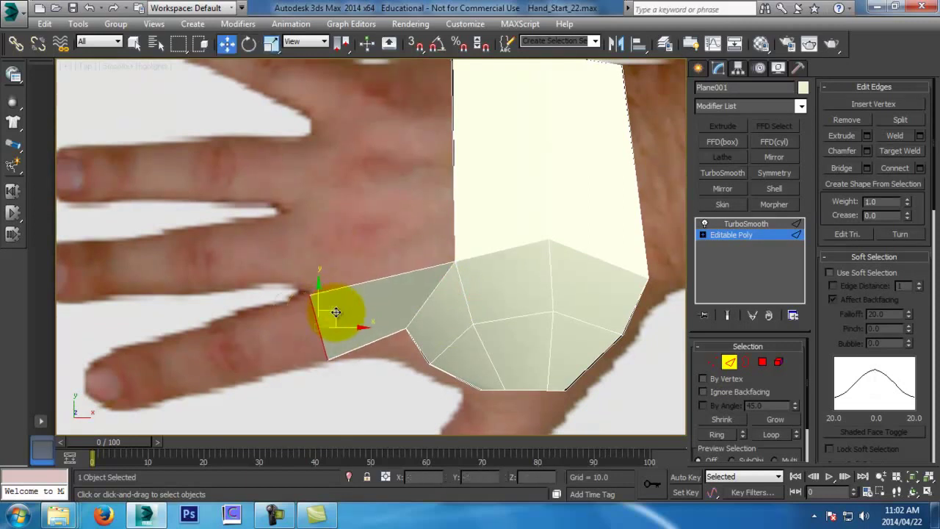
Raise the upper vertex where the new index-finger strip meets the thumb side of the mesh
{"action": "key", "text": "f"}
{"action": "key", "text": "p"}
{"action": "middle_click_drag", "start_coordinate": [378, 340], "coordinate": [424, 337], "text": "alt"}
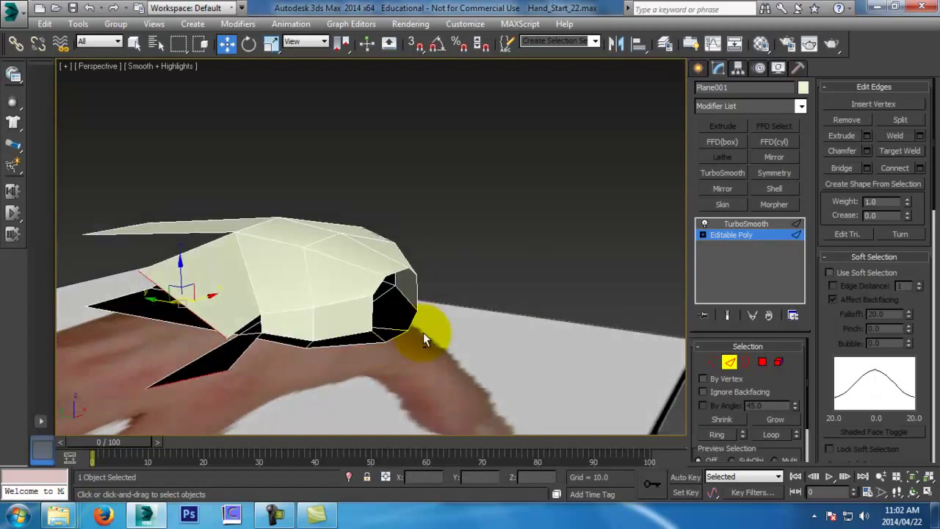
{"action": "key", "text": "alt+z"}
{"action": "left_click_drag", "start_coordinate": [394, 357], "coordinate": [392, 354]}
{"action": "middle_click_drag", "start_coordinate": [392, 354], "coordinate": [515, 294]}
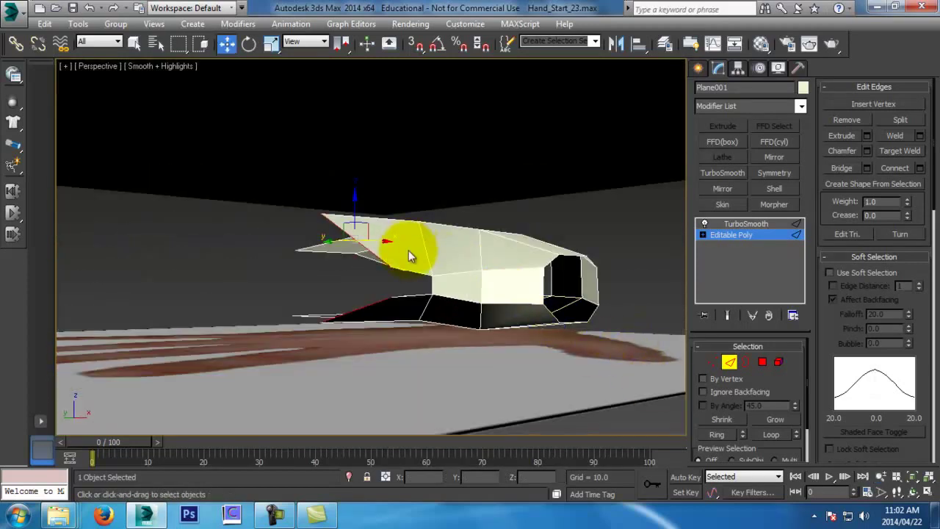
{"action": "left_click", "coordinate": [712, 361]}
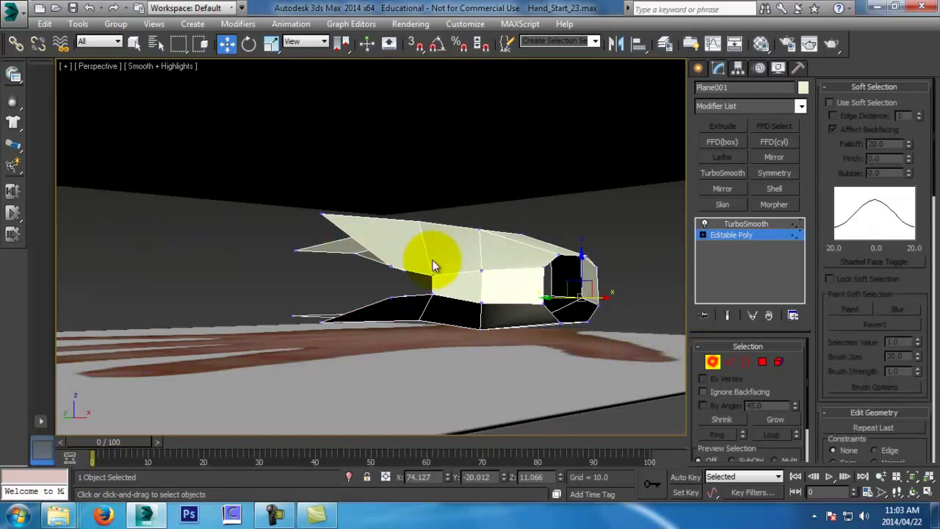
{"action": "left_click", "coordinate": [390, 267]}
{"action": "left_click_drag", "start_coordinate": [388, 229], "coordinate": [432, 215]}
Adjust the heights of the matching lower vertices and the neighbouring thumb-base vertex, and save the scene
{"action": "left_click", "coordinate": [400, 292]}
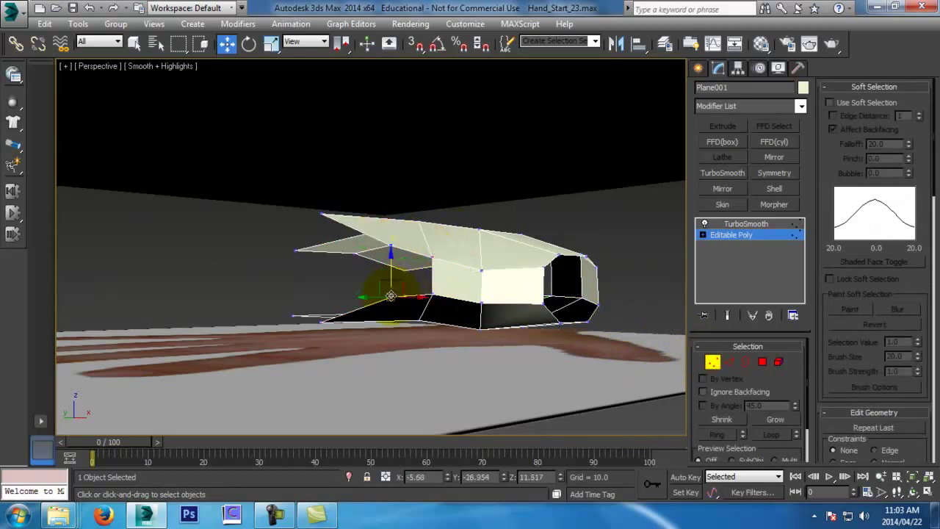
{"action": "left_click", "coordinate": [432, 294]}
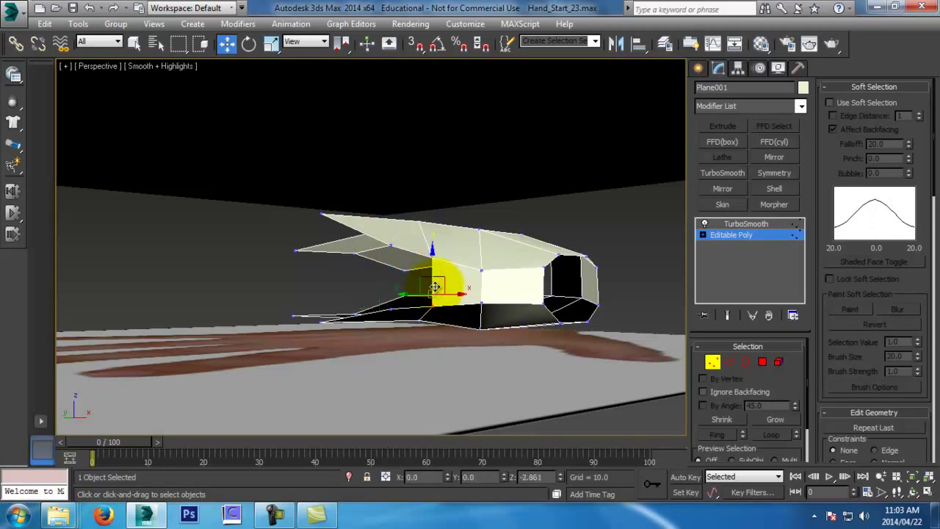
{"action": "left_click_drag", "start_coordinate": [435, 287], "coordinate": [435, 280]}
{"action": "left_click", "coordinate": [481, 270]}
{"action": "left_click_drag", "start_coordinate": [482, 250], "coordinate": [483, 246]}
{"action": "middle_click_drag", "start_coordinate": [481, 244], "coordinate": [512, 291], "text": "alt"}
{"action": "key", "text": "ctrl+s"}
Bridge the upper and lower edges along the thumb side of the index-finger strip to close its side wall
{"action": "middle_click_drag", "start_coordinate": [325, 247], "coordinate": [458, 272], "text": "alt"}
{"action": "left_click", "coordinate": [728, 361]}
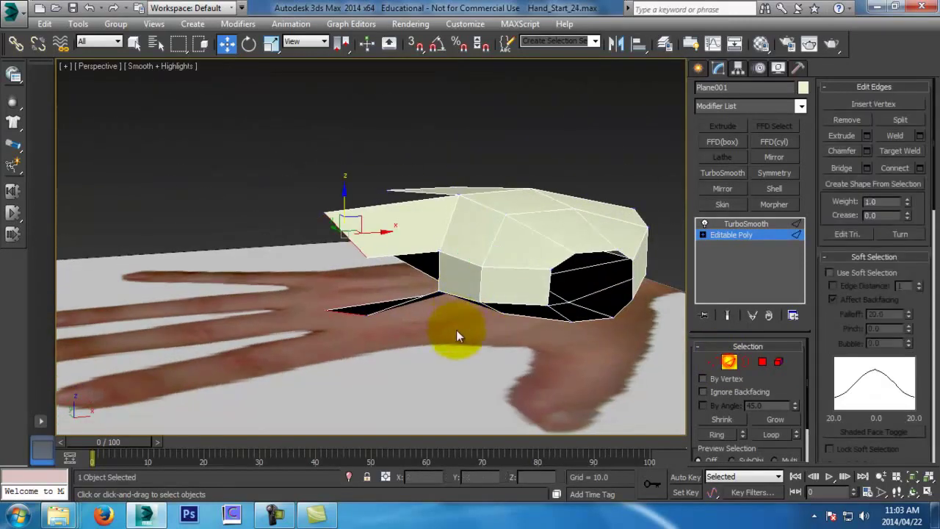
{"action": "left_click", "coordinate": [411, 302]}
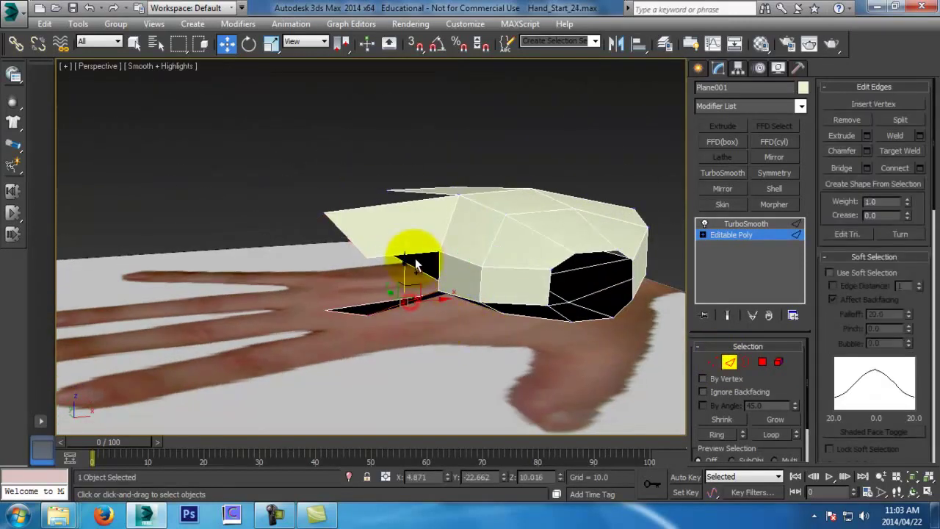
{"action": "left_click", "coordinate": [840, 170]}
{"action": "middle_click_drag", "start_coordinate": [389, 188], "coordinate": [381, 276], "text": "alt"}
Extend the strip's inner upper and lower edges past the middle and ring finger bases, following the knuckle line
{"action": "key", "text": "t"}
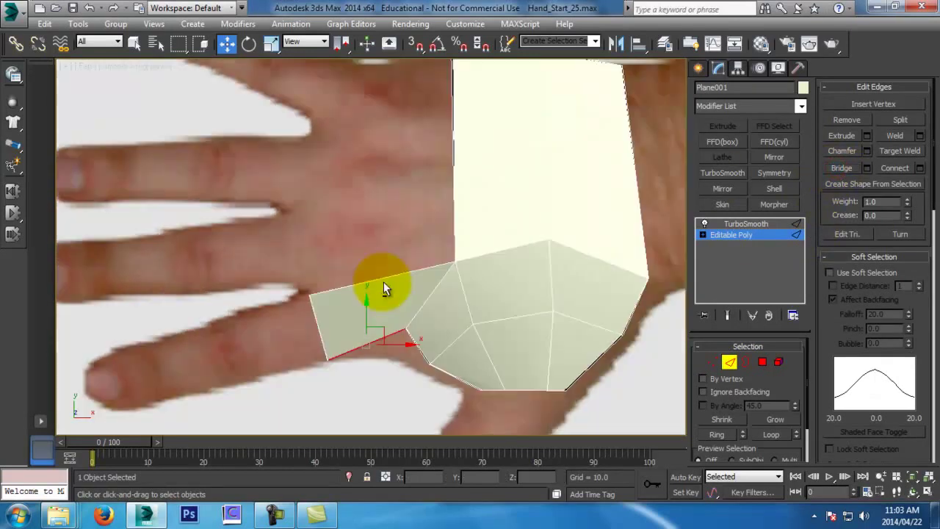
{"action": "key", "text": "t"}
{"action": "left_click_drag", "start_coordinate": [392, 275], "coordinate": [433, 180]}
{"action": "key", "text": "e"}
{"action": "key", "text": "w"}
{"action": "key", "text": "e"}
{"action": "key", "text": "w"}
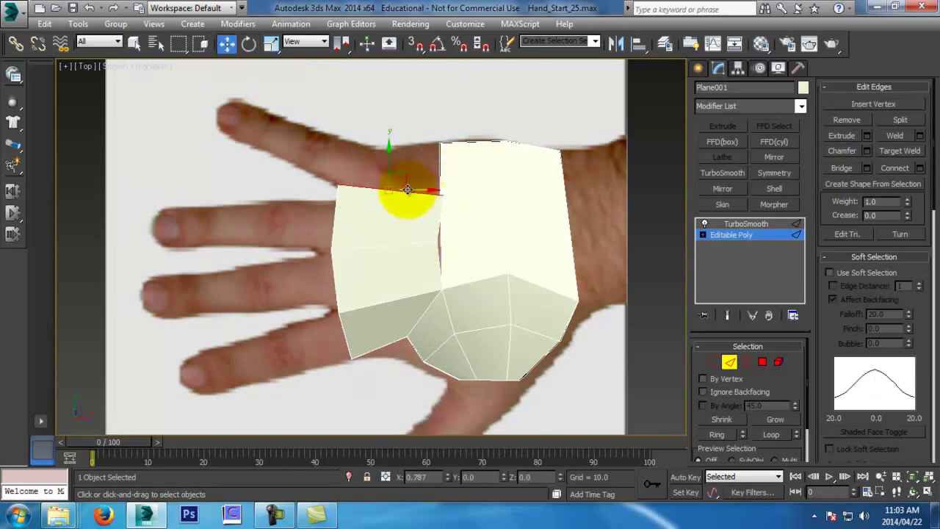
Extend the edges over the little finger's base and rotate them to follow the outer side of the hand
{"action": "left_click_drag", "start_coordinate": [407, 181], "coordinate": [402, 139]}
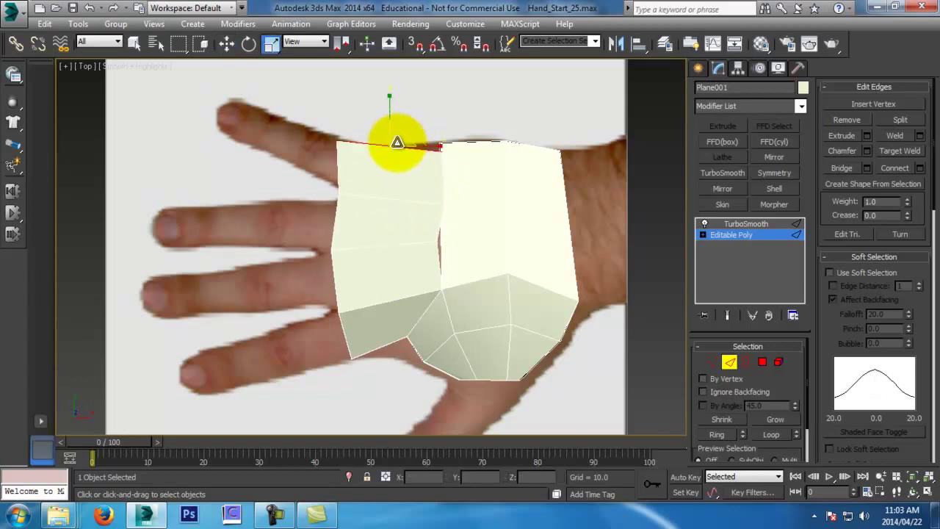
{"action": "key", "text": "e"}
{"action": "left_click_drag", "start_coordinate": [433, 142], "coordinate": [433, 108]}
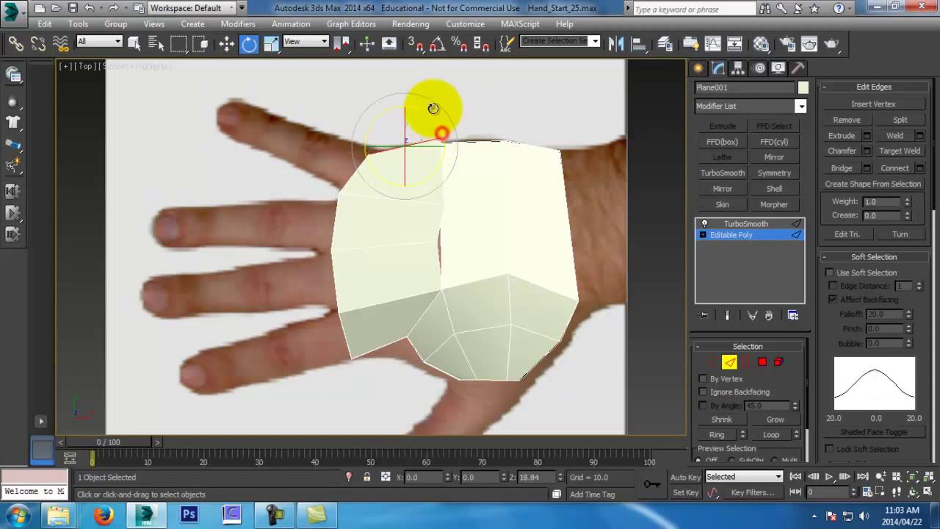
{"action": "key", "text": "w"}
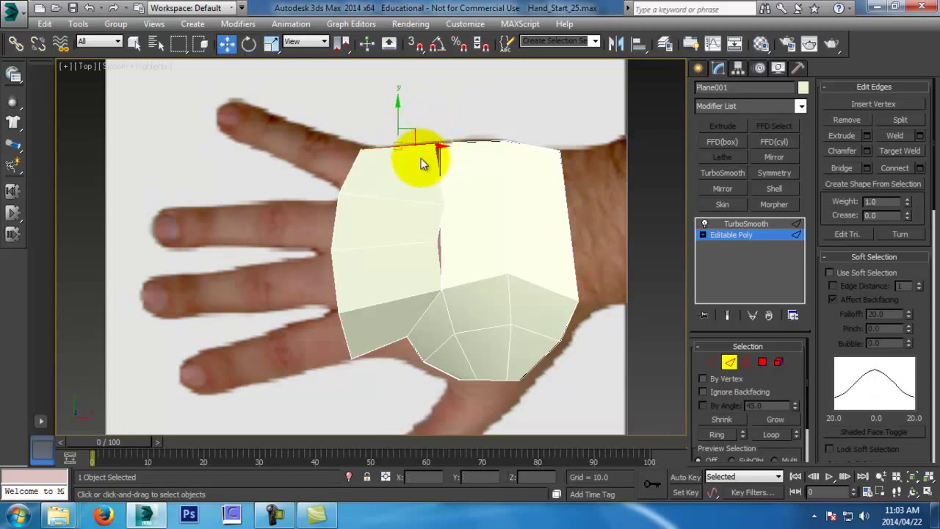
Select the ring of crosswise edges between thumb base and little-finger side and connect them with 2 segments
{"action": "key", "text": "p"}
{"action": "middle_click_drag", "start_coordinate": [417, 161], "coordinate": [464, 131], "text": "alt"}
{"action": "scroll", "coordinate": [464, 130], "scroll_direction": "down", "scroll_amount": 4}
{"action": "middle_click_drag", "start_coordinate": [441, 161], "coordinate": [388, 285], "text": "alt"}
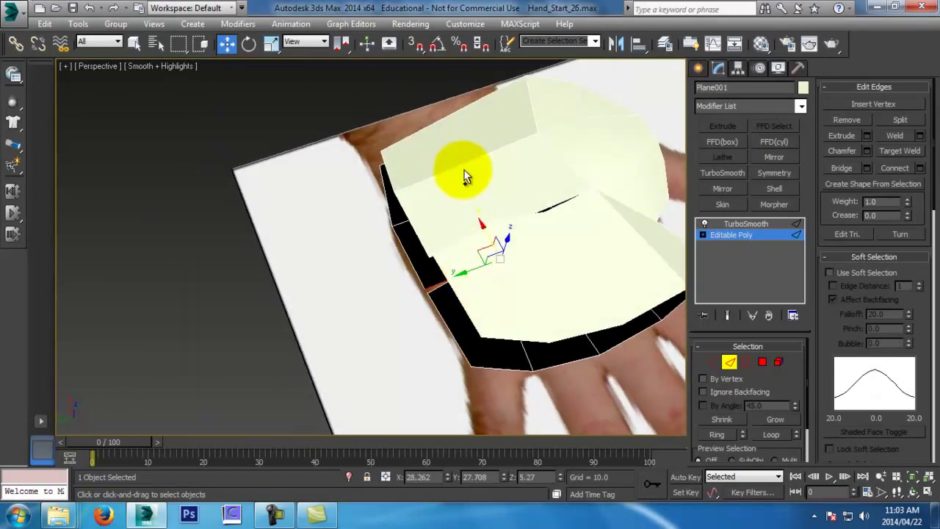
{"action": "left_click", "coordinate": [463, 163]}
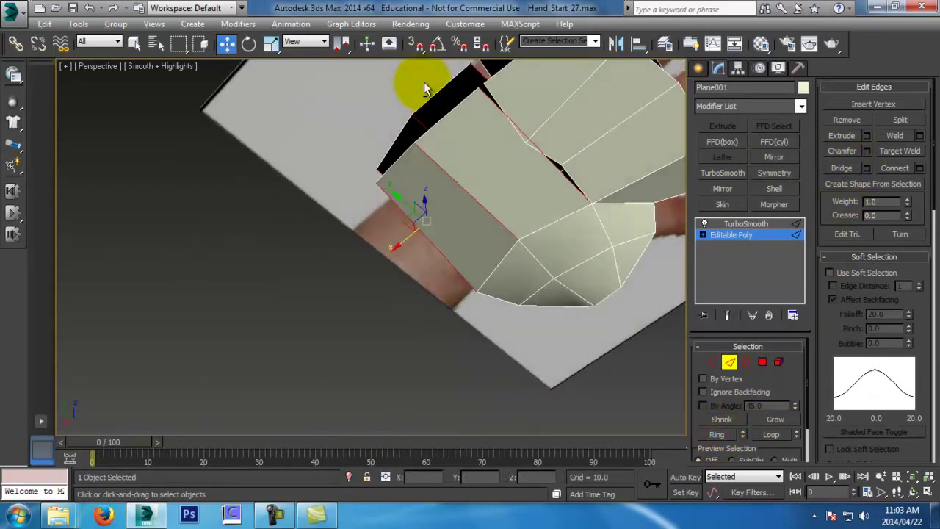
{"action": "middle_click_drag", "start_coordinate": [494, 77], "coordinate": [439, 160]}
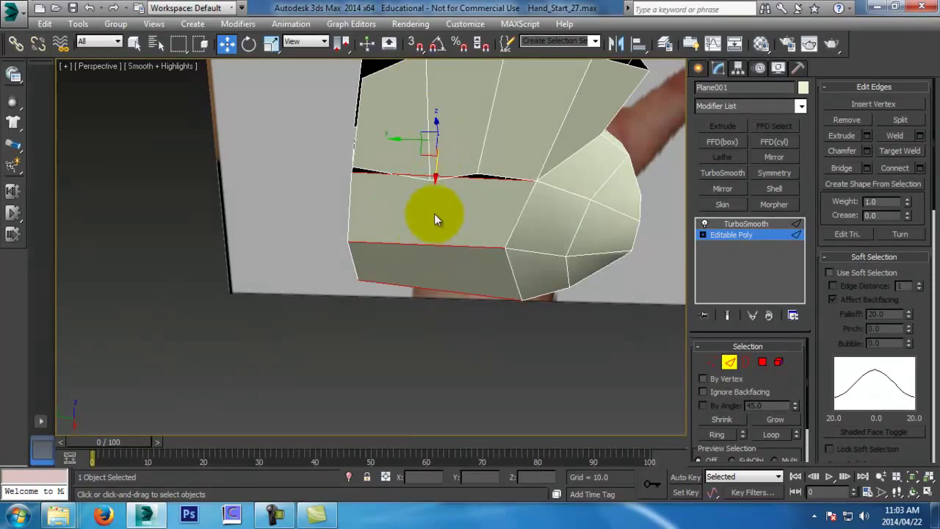
{"action": "middle_click_drag", "start_coordinate": [493, 142], "coordinate": [446, 231], "text": "alt"}
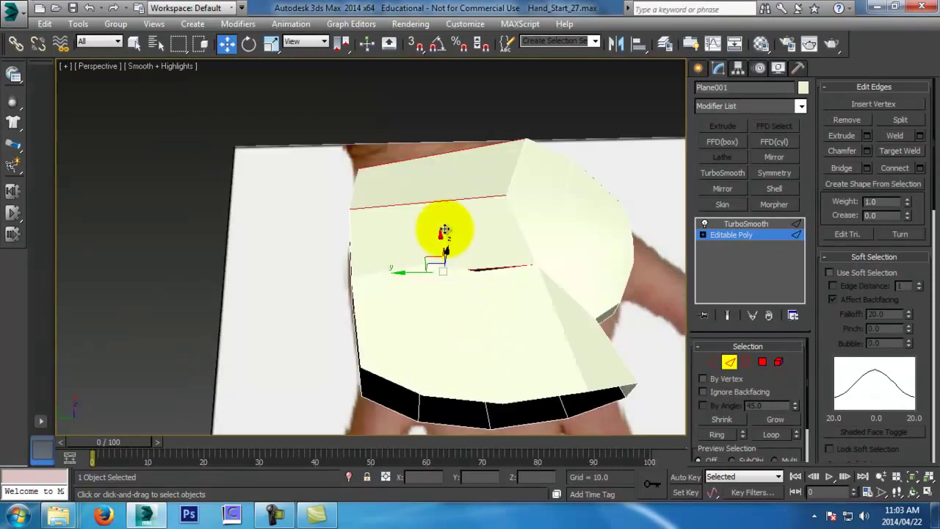
{"action": "left_click", "coordinate": [919, 167]}
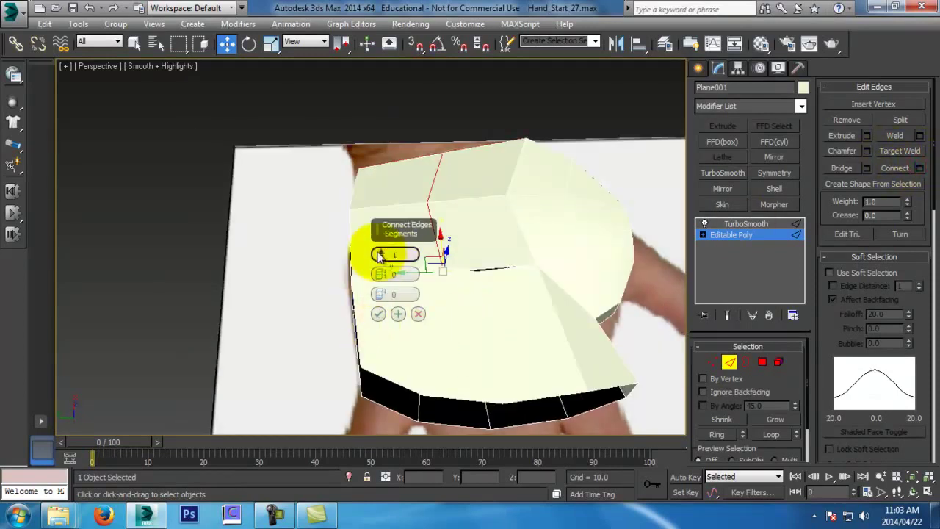
{"action": "left_click", "coordinate": [379, 253]}
{"action": "left_click", "coordinate": [378, 314]}
{"action": "middle_click_drag", "start_coordinate": [385, 307], "coordinate": [457, 189], "text": "alt"}
Target-weld the knuckle strip's vertices to the matching palm vertices along the gap on the palm side
{"action": "left_click", "coordinate": [712, 361]}
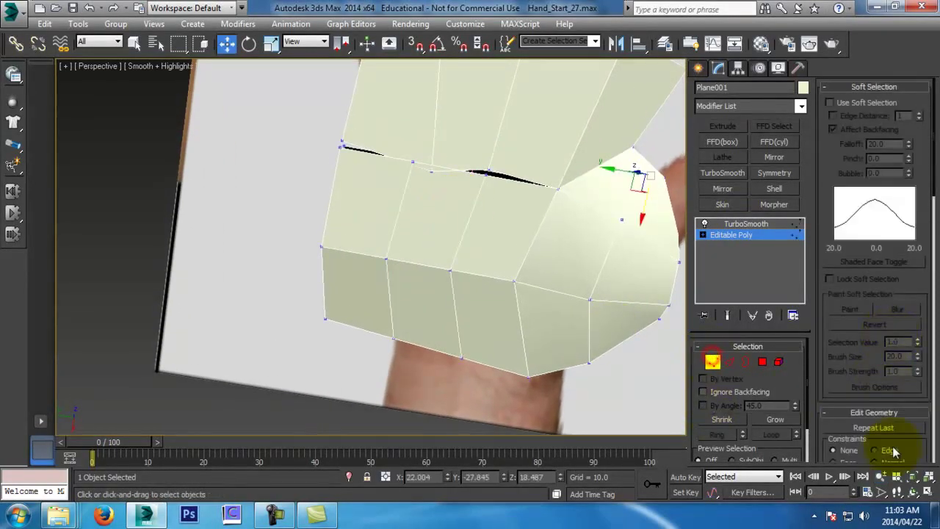
{"action": "left_click_drag", "start_coordinate": [915, 451], "coordinate": [877, 73]}
{"action": "left_click_drag", "start_coordinate": [878, 433], "coordinate": [898, 303]}
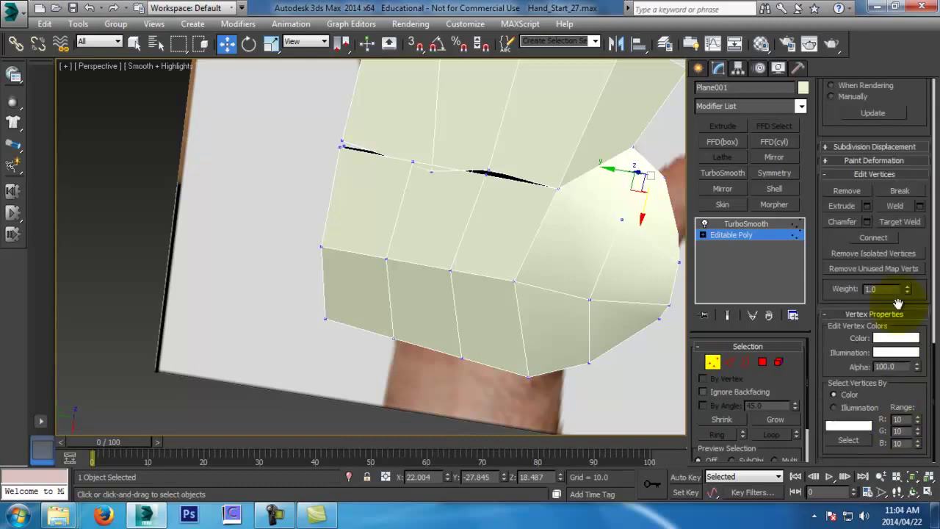
{"action": "left_click", "coordinate": [900, 221]}
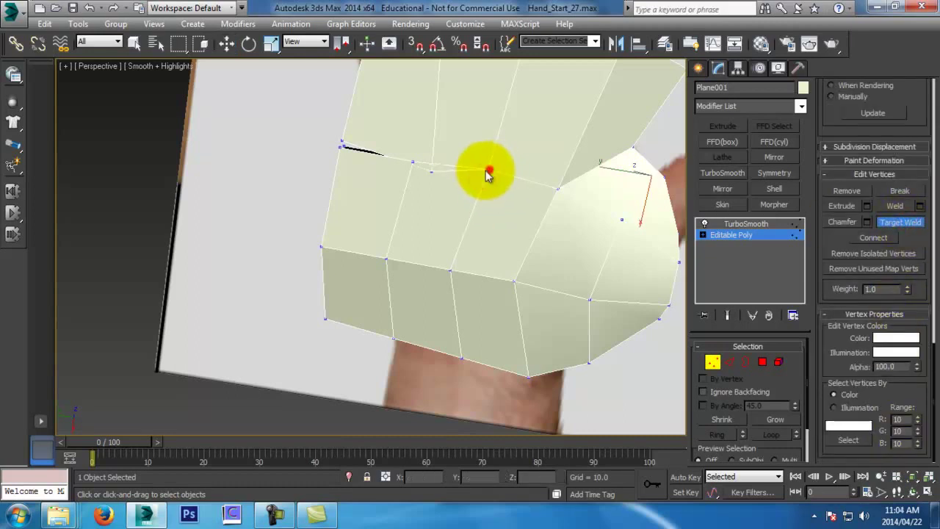
{"action": "left_click", "coordinate": [489, 169]}
{"action": "left_click", "coordinate": [431, 171]}
{"action": "left_click", "coordinate": [412, 160]}
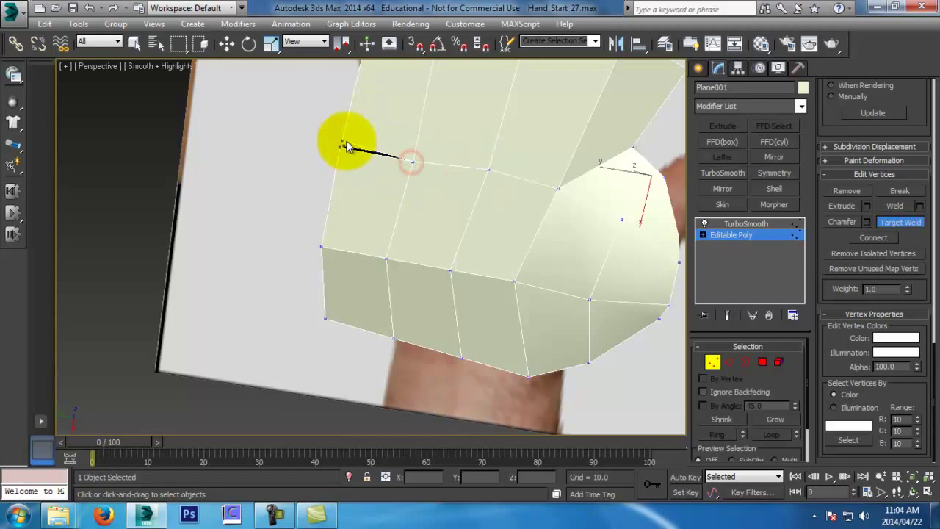
Target-weld the matching vertices along the remaining gap on the back of the hand
{"action": "middle_click_drag", "start_coordinate": [343, 148], "coordinate": [526, 236], "text": "alt"}
{"action": "middle_click_drag", "start_coordinate": [588, 188], "coordinate": [573, 249], "text": "alt"}
{"action": "left_click_drag", "start_coordinate": [585, 238], "coordinate": [584, 239]}
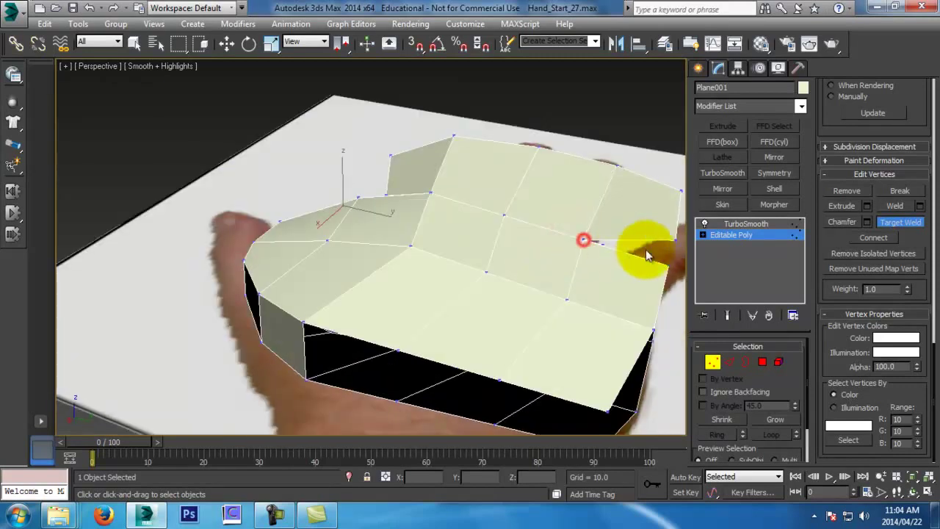
{"action": "middle_click_drag", "start_coordinate": [642, 264], "coordinate": [509, 226], "text": "alt"}
Adjust the heights of vertices on the back of the hand to shape its arch toward the knuckles
{"action": "key", "text": "alt+z"}
{"action": "left_click_drag", "start_coordinate": [519, 209], "coordinate": [522, 237]}
{"action": "middle_click_drag", "start_coordinate": [522, 237], "coordinate": [625, 245], "text": "alt"}
{"action": "key", "text": "w"}
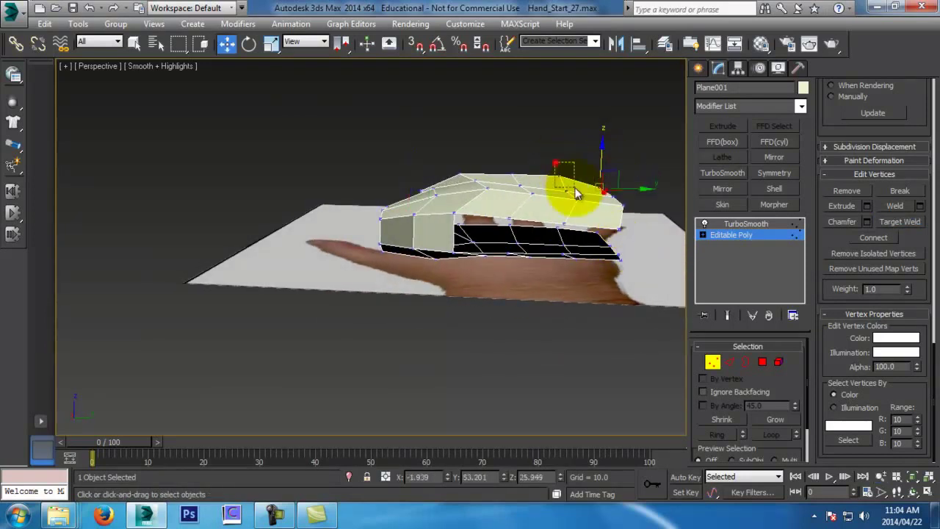
{"action": "left_click_drag", "start_coordinate": [500, 163], "coordinate": [520, 183]}
{"action": "middle_click_drag", "start_coordinate": [513, 156], "coordinate": [748, 185], "text": "alt"}
{"action": "middle_click_drag", "start_coordinate": [601, 191], "coordinate": [539, 161], "text": "alt"}
{"action": "left_click_drag", "start_coordinate": [479, 149], "coordinate": [531, 186]}
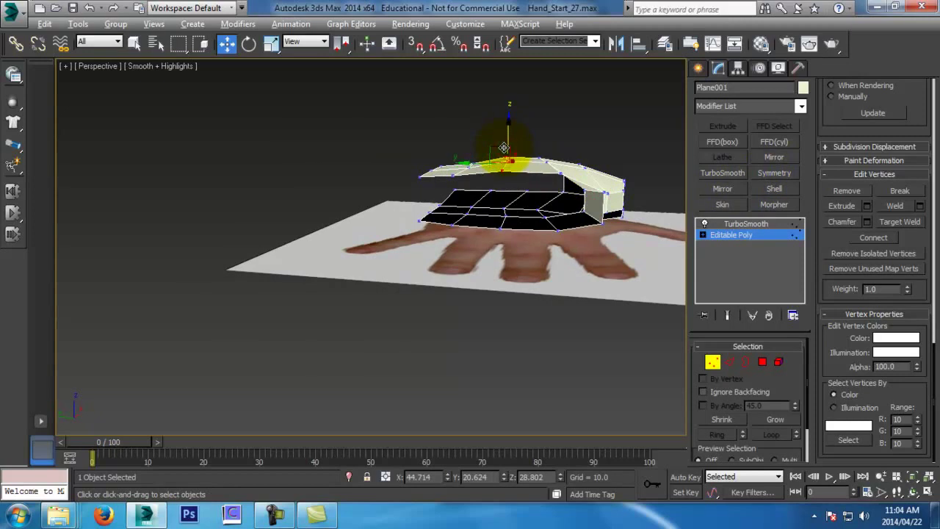
{"action": "middle_click_drag", "start_coordinate": [504, 147], "coordinate": [471, 142], "text": "alt"}
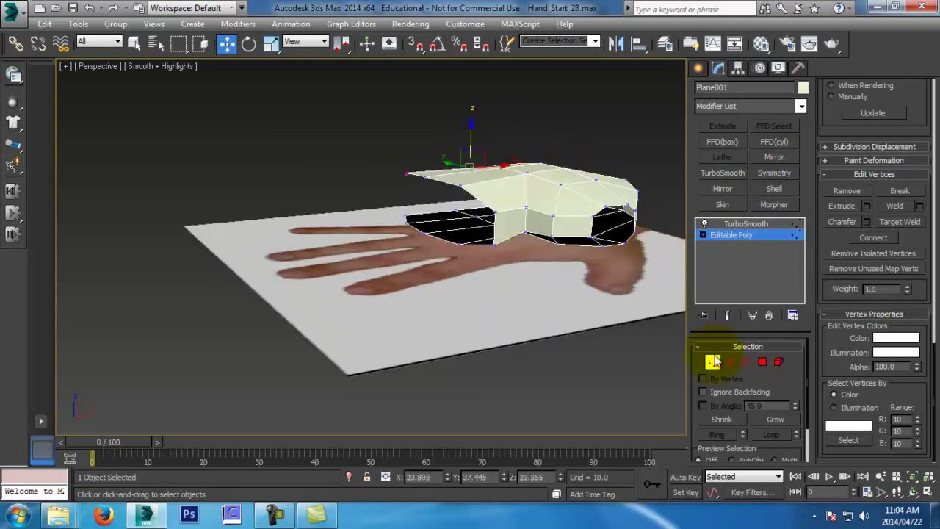
Bridge the three pairs of open edges between palm and back along the little-finger side of the hand
{"action": "middle_click_drag", "start_coordinate": [528, 354], "coordinate": [547, 297], "text": "alt"}
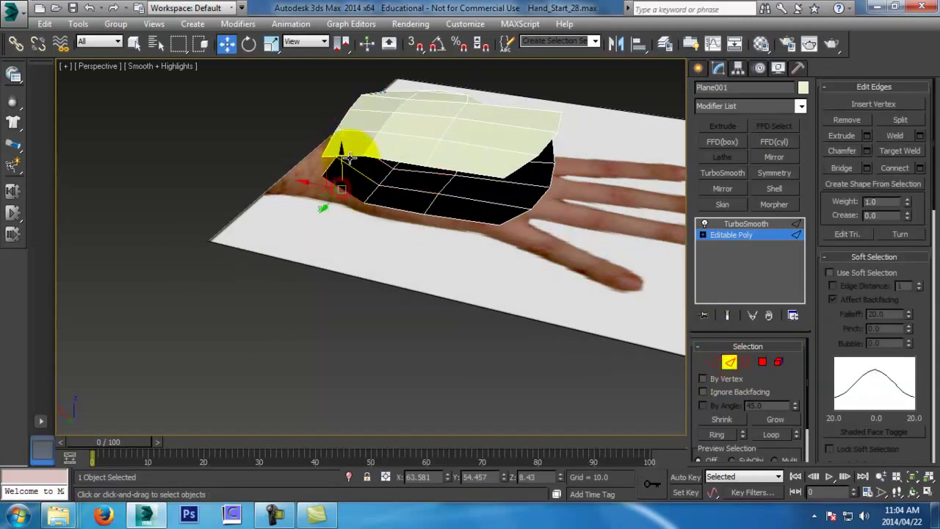
{"action": "left_click", "coordinate": [349, 156]}
{"action": "left_click", "coordinate": [846, 168]}
{"action": "left_click", "coordinate": [399, 157]}
{"action": "left_click", "coordinate": [422, 212]}
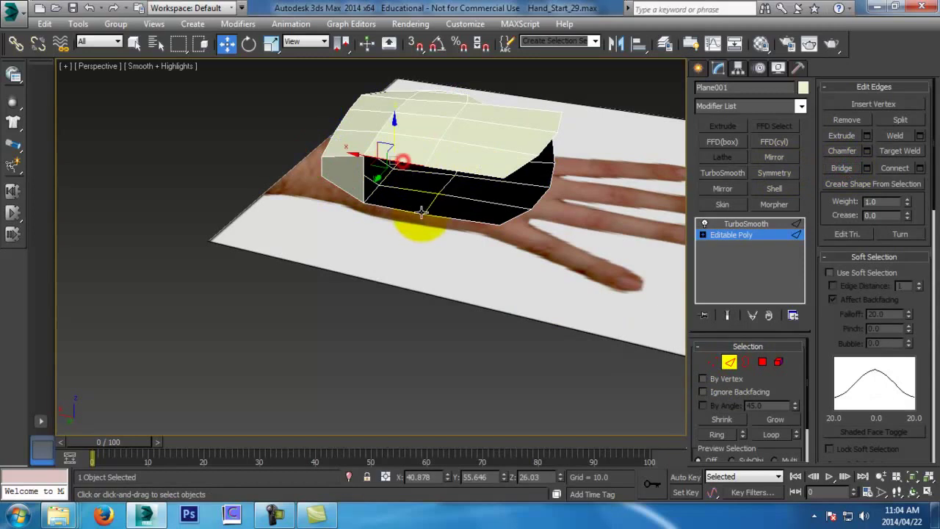
{"action": "left_click", "coordinate": [842, 169]}
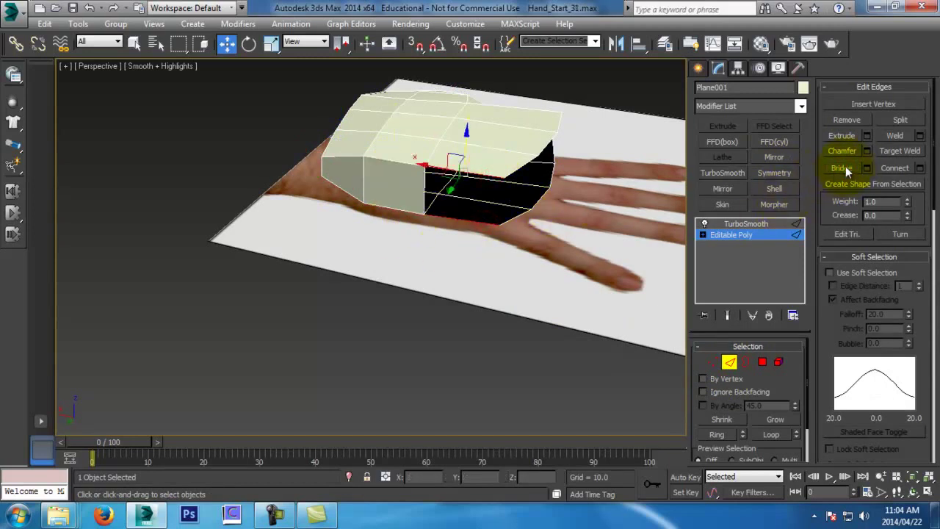
{"action": "left_click", "coordinate": [843, 168]}
{"action": "left_click", "coordinate": [729, 361]}
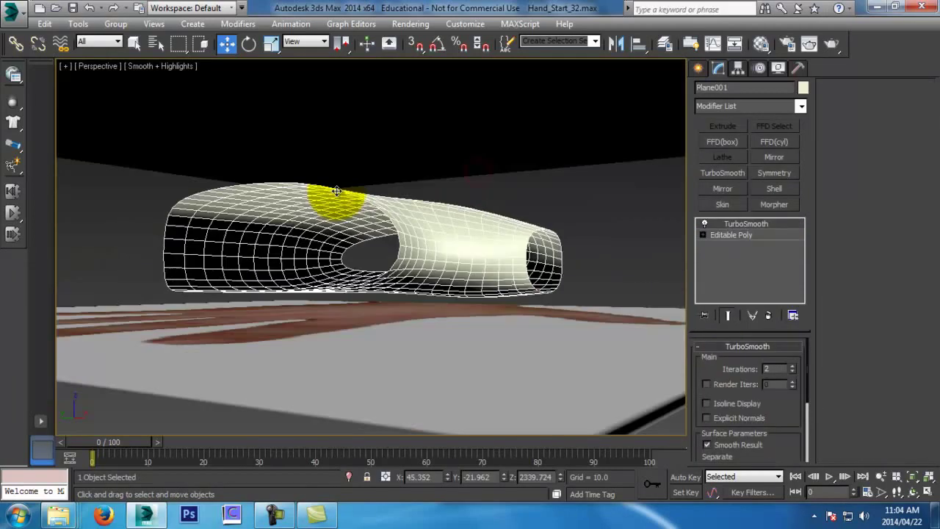
Examine the smoothed hand mesh from several angles
{"action": "middle_click_drag", "start_coordinate": [336, 190], "coordinate": [396, 121], "text": "alt"}
{"action": "key", "text": "alt+z"}
{"action": "left_click_drag", "start_coordinate": [419, 142], "coordinate": [436, 174]}
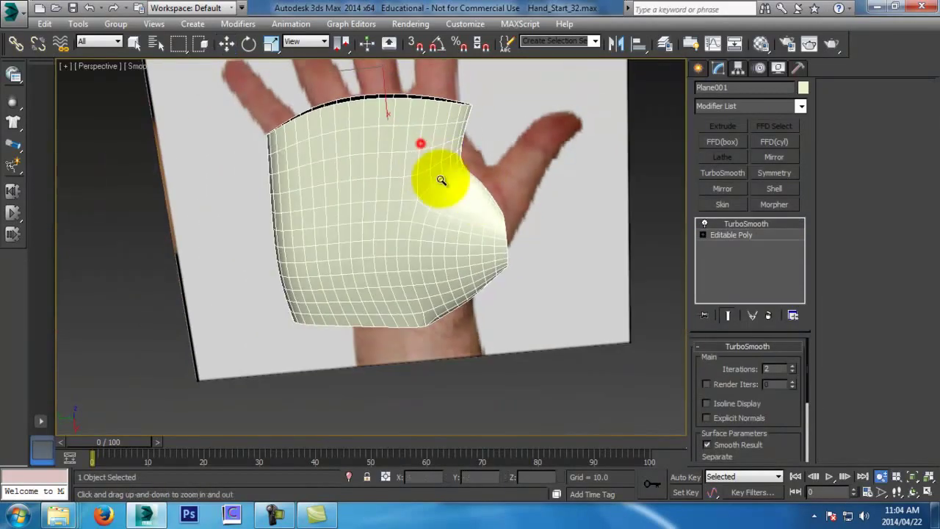
{"action": "middle_click_drag", "start_coordinate": [462, 168], "coordinate": [296, 348], "text": "alt"}
{"action": "left_click_drag", "start_coordinate": [295, 348], "coordinate": [302, 335]}
{"action": "right_click", "coordinate": [302, 336]}
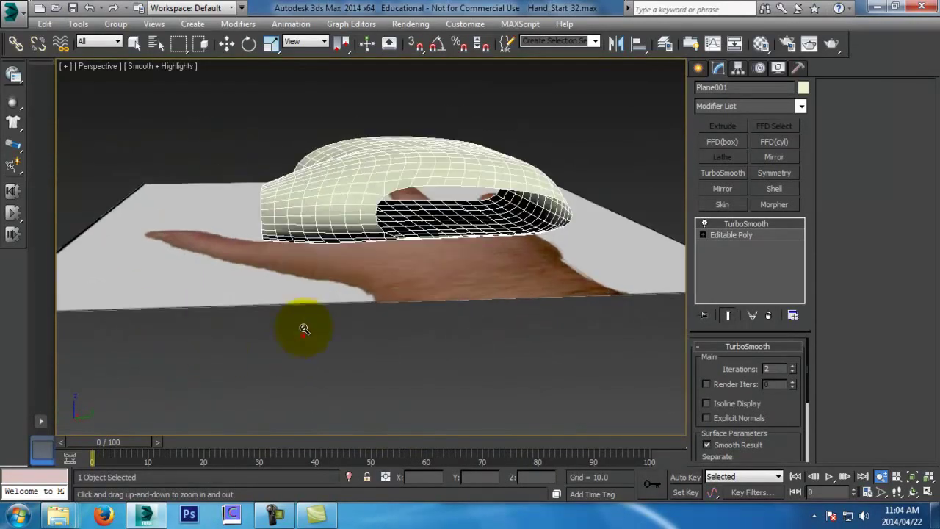
With the smoothed result shown in Top view, move the vertices along the little-finger side to match the reference outline
{"action": "key", "text": "t"}
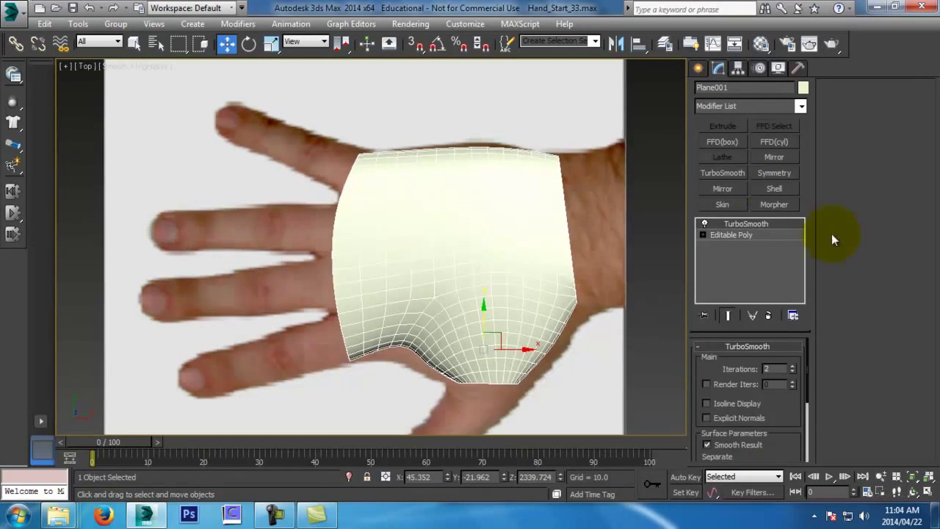
{"action": "left_click", "coordinate": [739, 235]}
{"action": "left_click", "coordinate": [712, 362]}
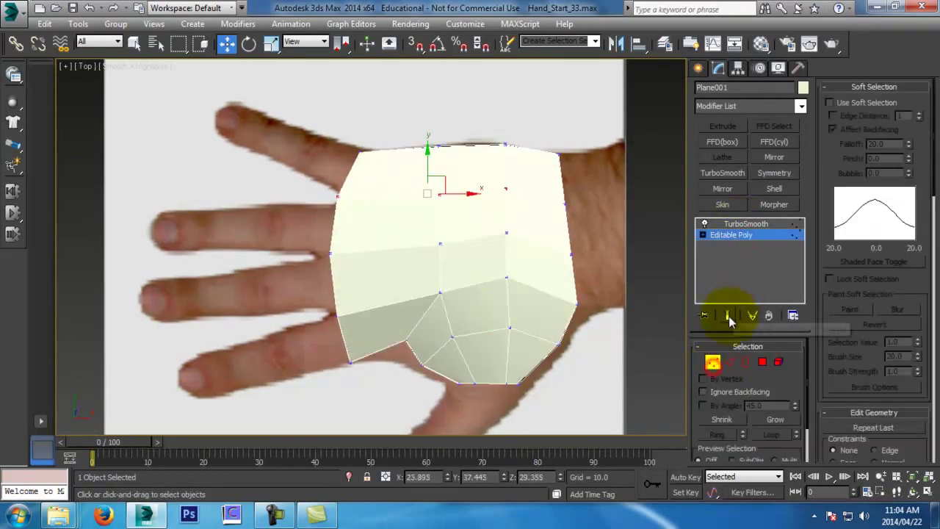
{"action": "left_click", "coordinate": [728, 315]}
{"action": "middle_click_drag", "start_coordinate": [525, 208], "coordinate": [524, 233]}
{"action": "left_click_drag", "start_coordinate": [482, 164], "coordinate": [504, 163]}
{"action": "left_click", "coordinate": [438, 194]}
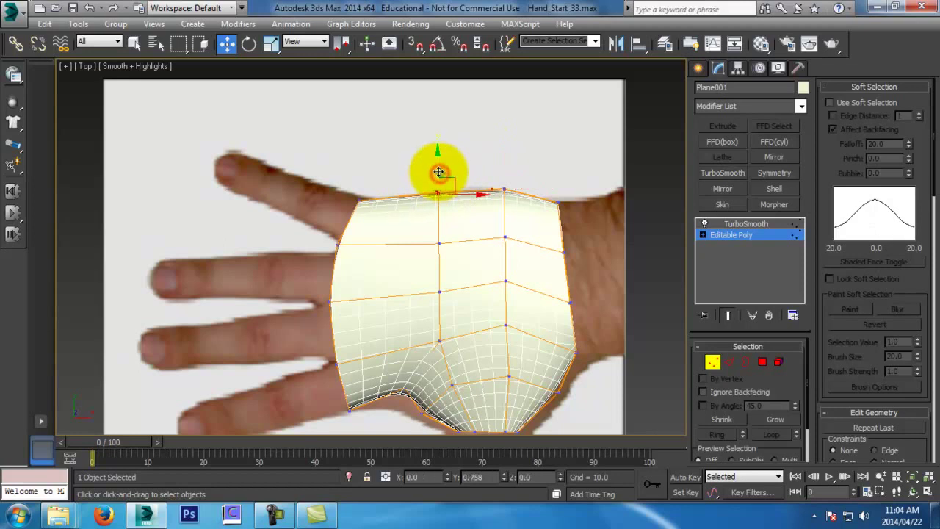
{"action": "left_click", "coordinate": [359, 199]}
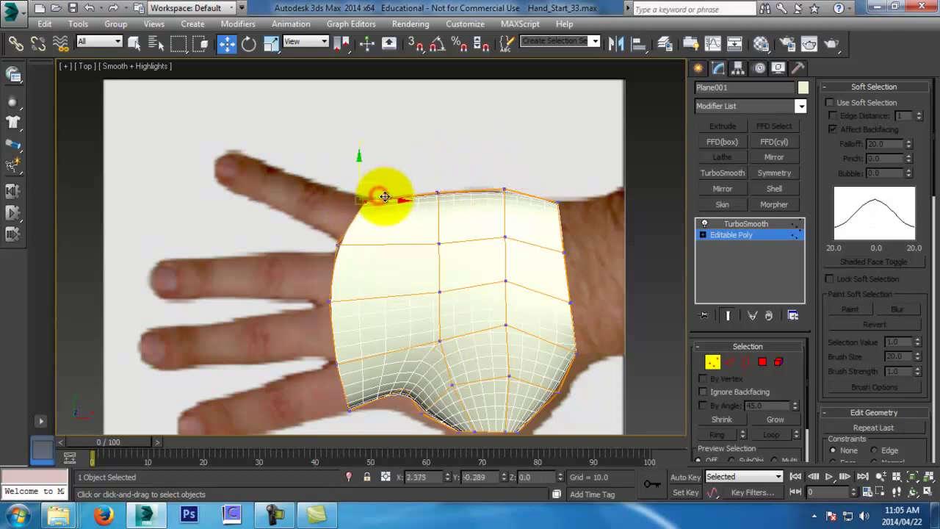
Shift the knuckle-edge vertices to line up with the gaps between the fingers in the reference image
{"action": "middle_click_drag", "start_coordinate": [375, 225], "coordinate": [377, 179]}
{"action": "left_click", "coordinate": [337, 245]}
{"action": "left_click", "coordinate": [338, 228]}
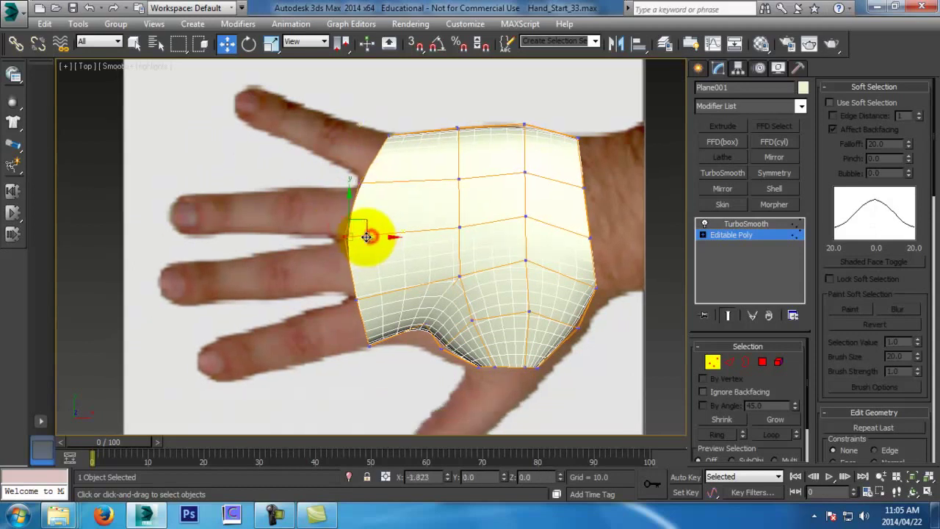
{"action": "left_click_drag", "start_coordinate": [382, 311], "coordinate": [383, 314]}
{"action": "left_click_drag", "start_coordinate": [376, 298], "coordinate": [368, 298]}
Move the vertices between index finger and thumb and around the thumb base to fit the reference outline
{"action": "middle_click_drag", "start_coordinate": [399, 326], "coordinate": [386, 290]}
{"action": "scroll", "coordinate": [389, 288], "scroll_direction": "up", "scroll_amount": 2}
{"action": "left_click_drag", "start_coordinate": [396, 265], "coordinate": [469, 318]}
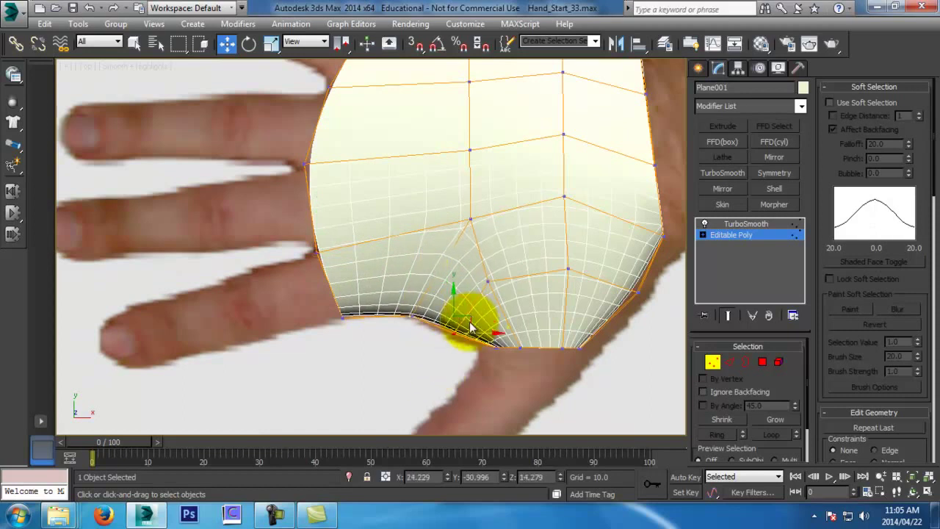
{"action": "middle_click_drag", "start_coordinate": [684, 263], "coordinate": [582, 252]}
{"action": "left_click_drag", "start_coordinate": [597, 323], "coordinate": [598, 323]}
{"action": "left_click_drag", "start_coordinate": [547, 271], "coordinate": [562, 281]}
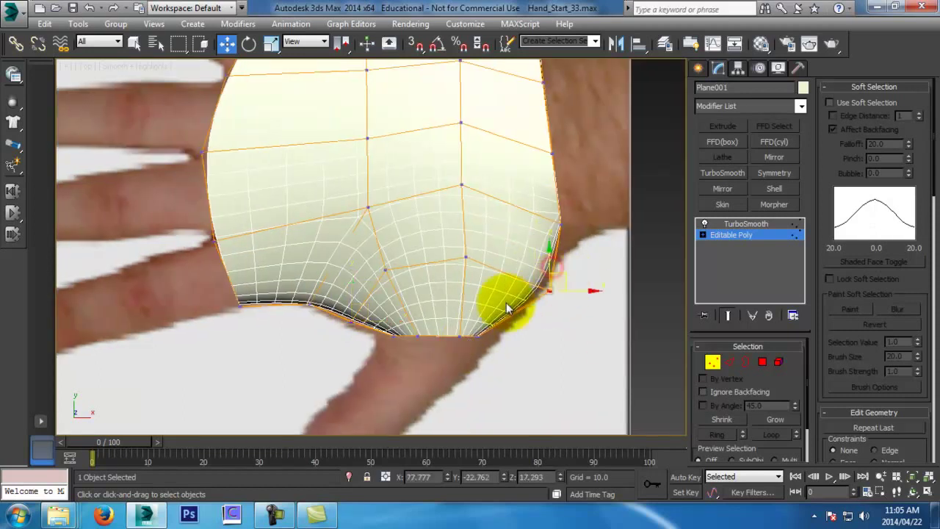
{"action": "mouse_move", "coordinate": [486, 327]}
{"action": "left_mouse_down"}
{"action": "mouse_move", "coordinate": [504, 342]}
{"action": "mouse_move", "coordinate": [501, 330]}
{"action": "left_mouse_up"}
{"action": "key", "text": "e"}
{"action": "key", "text": "w"}
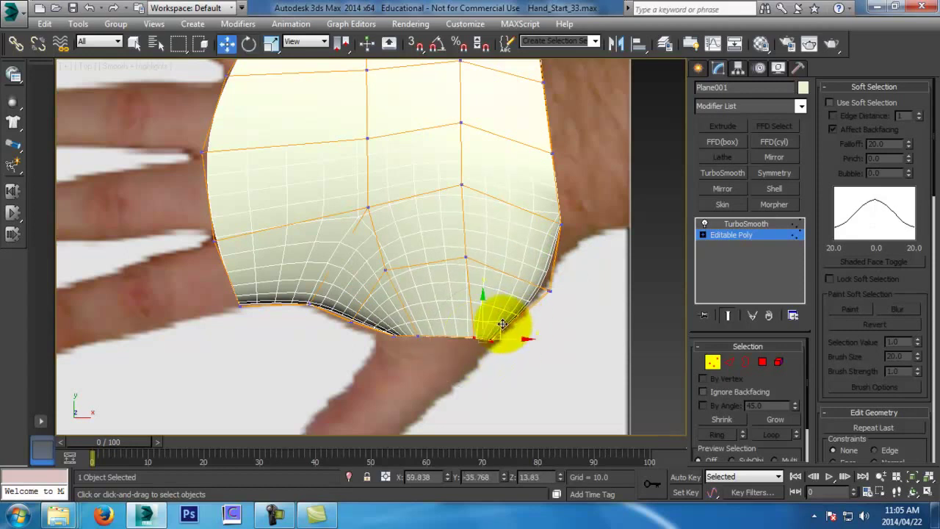
Reposition the vertices near the wrist and inside the back of the hand to even out the edge flow
{"action": "left_click_drag", "start_coordinate": [535, 214], "coordinate": [585, 223]}
{"action": "middle_click_drag", "start_coordinate": [585, 223], "coordinate": [585, 286]}
{"action": "scroll", "coordinate": [585, 286], "scroll_direction": "down", "scroll_amount": 2}
{"action": "left_click_drag", "start_coordinate": [530, 215], "coordinate": [588, 238]}
{"action": "left_click_drag", "start_coordinate": [484, 247], "coordinate": [506, 269]}
{"action": "left_click_drag", "start_coordinate": [476, 204], "coordinate": [492, 160]}
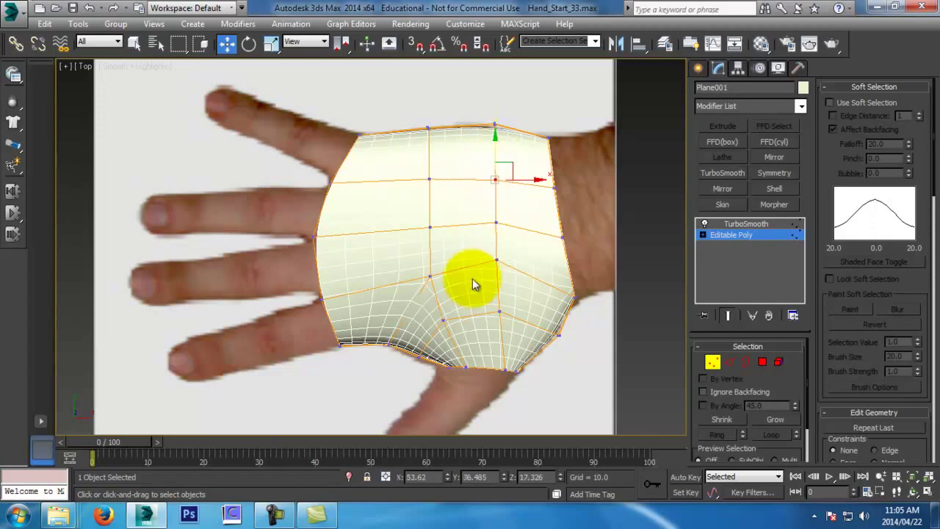
Leave vertex editing and hide the hand mesh
{"action": "middle_click_drag", "start_coordinate": [482, 253], "coordinate": [499, 251]}
{"action": "left_click", "coordinate": [712, 361]}
{"action": "left_click", "coordinate": [617, 327]}
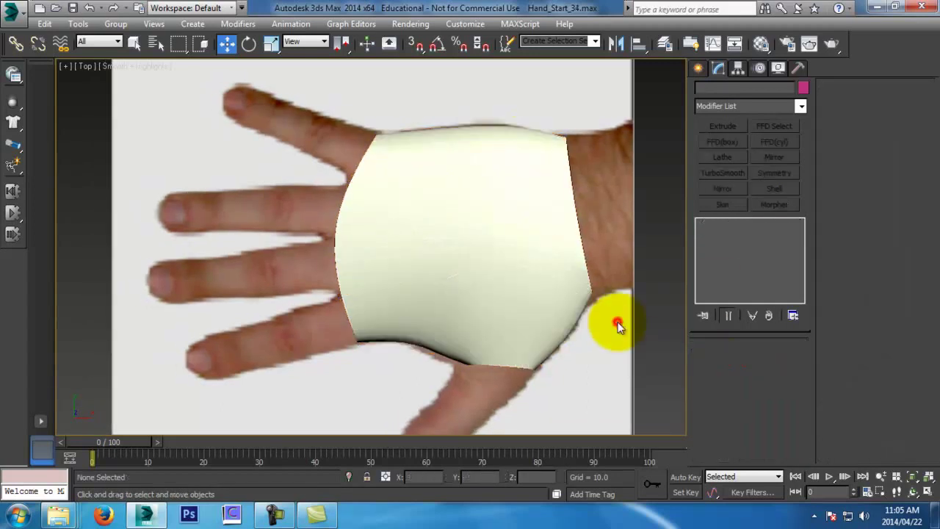
{"action": "left_click", "coordinate": [535, 304]}
{"action": "right_click", "coordinate": [535, 301]}
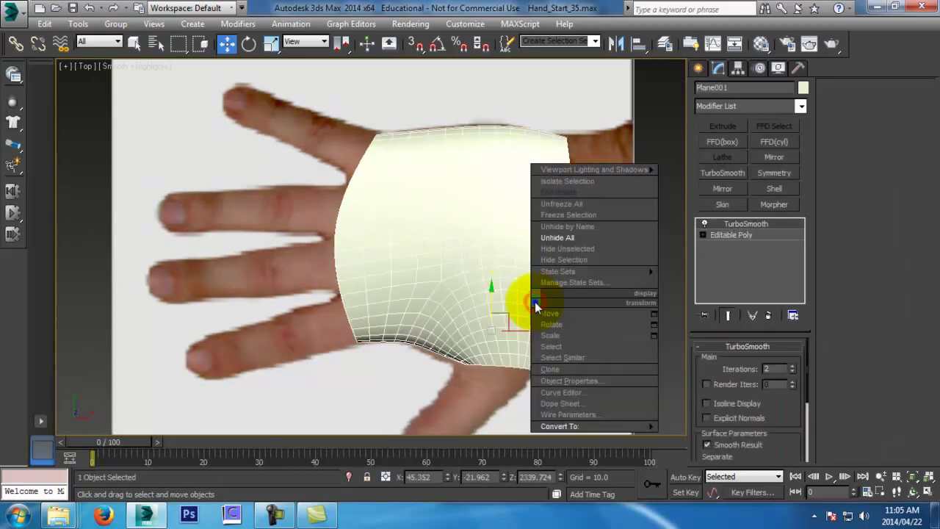
{"action": "left_click", "coordinate": [559, 264]}
Draw a cylinder in the Left view with a radius of about 16 and a height of about 37
{"action": "key", "text": "l"}
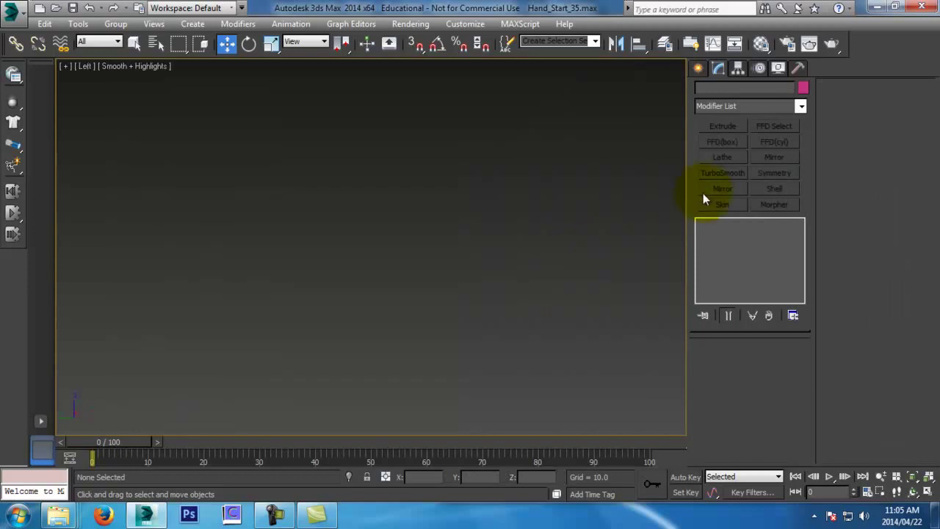
{"action": "left_click", "coordinate": [697, 69]}
{"action": "left_click", "coordinate": [735, 185]}
{"action": "mouse_move", "coordinate": [452, 249]}
{"action": "left_mouse_down"}
{"action": "mouse_move", "coordinate": [497, 284]}
{"action": "mouse_move", "coordinate": [489, 268]}
{"action": "left_mouse_up"}
{"action": "left_click", "coordinate": [492, 171]}
{"action": "right_click", "coordinate": [647, 114]}
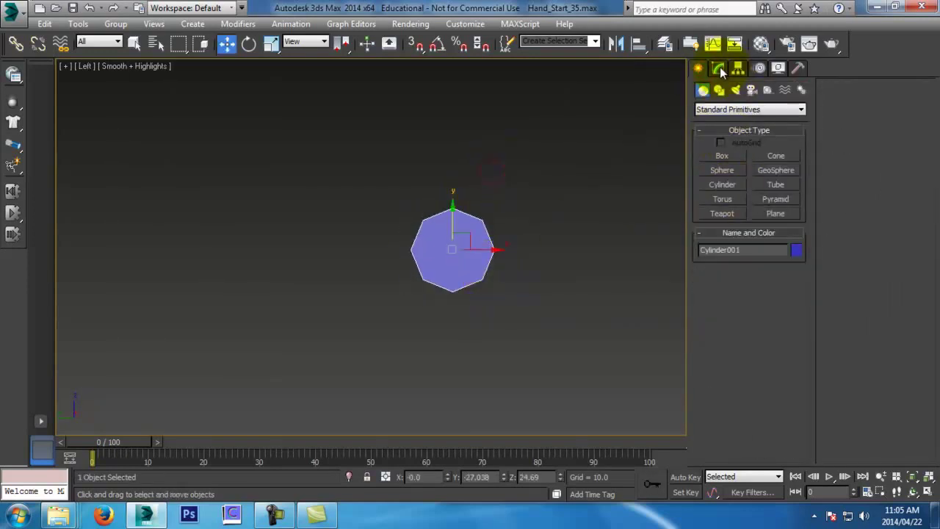
Set the cylinder's number of sides to 6
{"action": "left_click", "coordinate": [719, 68]}
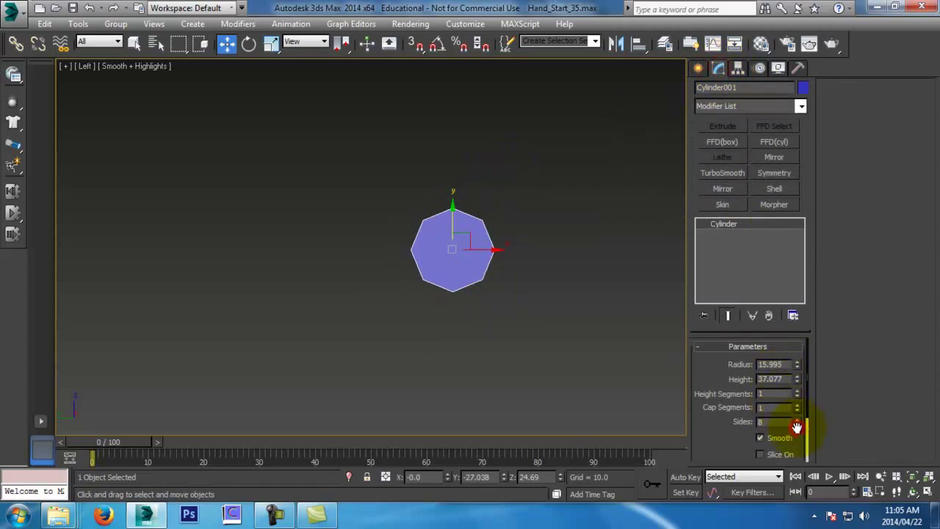
{"action": "left_click", "coordinate": [797, 425]}
{"action": "left_click", "coordinate": [796, 425]}
{"action": "left_click", "coordinate": [797, 424]}
{"action": "left_click", "coordinate": [797, 418]}
Make the cylinder see-through and move it over the base of the ring finger in the Top view
{"action": "key", "text": "t"}
{"action": "middle_click_drag", "start_coordinate": [445, 284], "coordinate": [450, 272]}
{"action": "key", "text": "alt+x"}
{"action": "middle_click_drag", "start_coordinate": [396, 355], "coordinate": [434, 379]}
{"action": "scroll", "coordinate": [445, 253], "scroll_direction": "up", "scroll_amount": 2}
{"action": "middle_click_drag", "start_coordinate": [463, 323], "coordinate": [468, 234]}
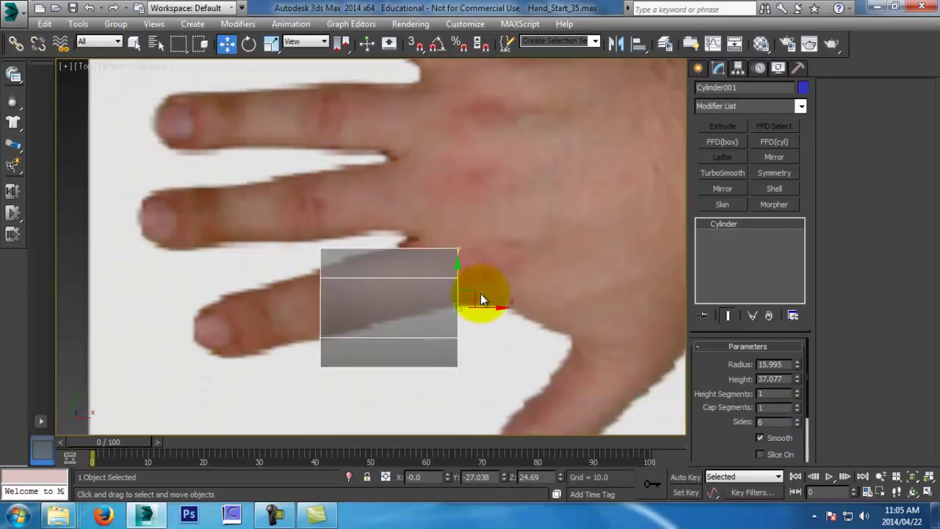
{"action": "left_click_drag", "start_coordinate": [476, 294], "coordinate": [464, 172]}
{"action": "middle_click_drag", "start_coordinate": [464, 172], "coordinate": [489, 188]}
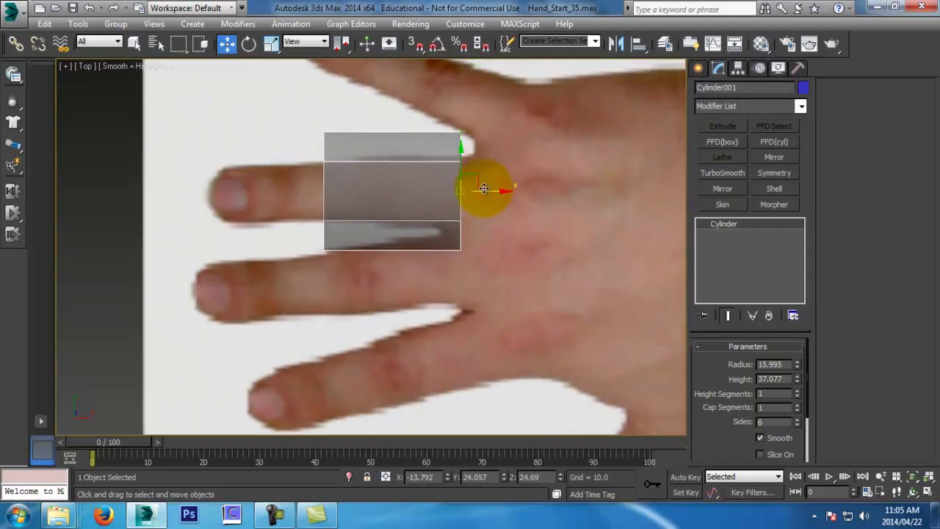
Scale the cylinder uniformly to about 53% to match the ring finger's width
{"action": "key", "text": "r"}
{"action": "left_click_drag", "start_coordinate": [460, 189], "coordinate": [462, 250]}
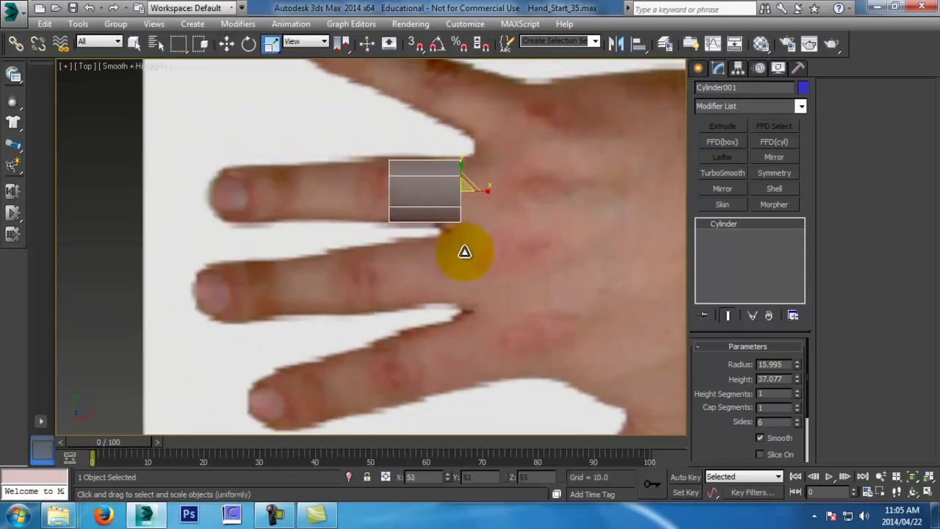
{"action": "middle_click_drag", "start_coordinate": [472, 202], "coordinate": [487, 227]}
{"action": "scroll", "coordinate": [486, 227], "scroll_direction": "up", "scroll_amount": 3}
Convert the cylinder to an Editable Poly and delete the cap polygon at its palm end
{"action": "right_click", "coordinate": [419, 176]}
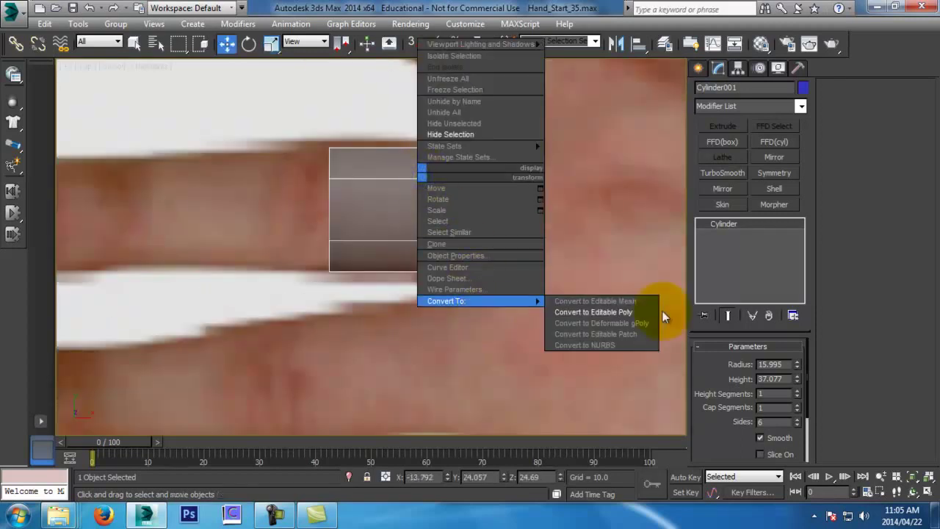
{"action": "left_click", "coordinate": [640, 312]}
{"action": "left_click", "coordinate": [762, 361]}
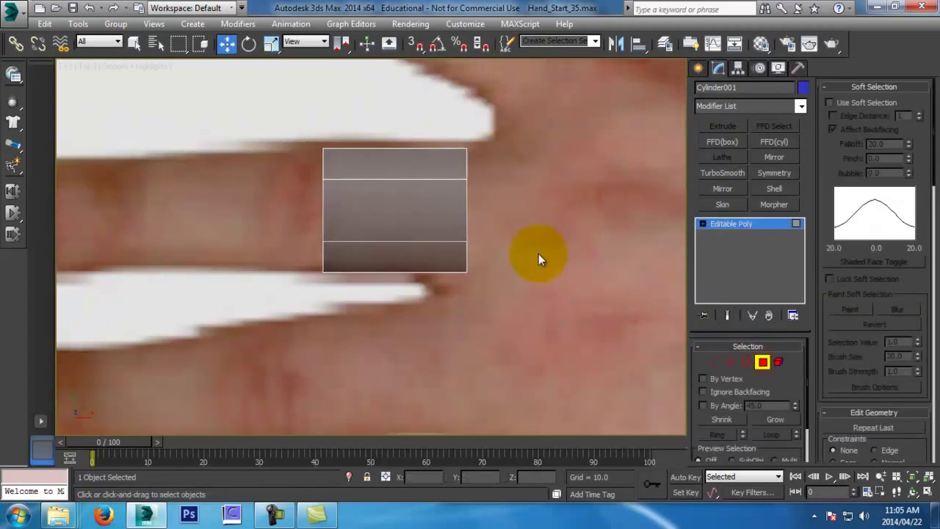
{"action": "key", "text": "p"}
{"action": "left_click", "coordinate": [431, 179]}
{"action": "scroll", "coordinate": [444, 184], "scroll_direction": "up", "scroll_amount": 2}
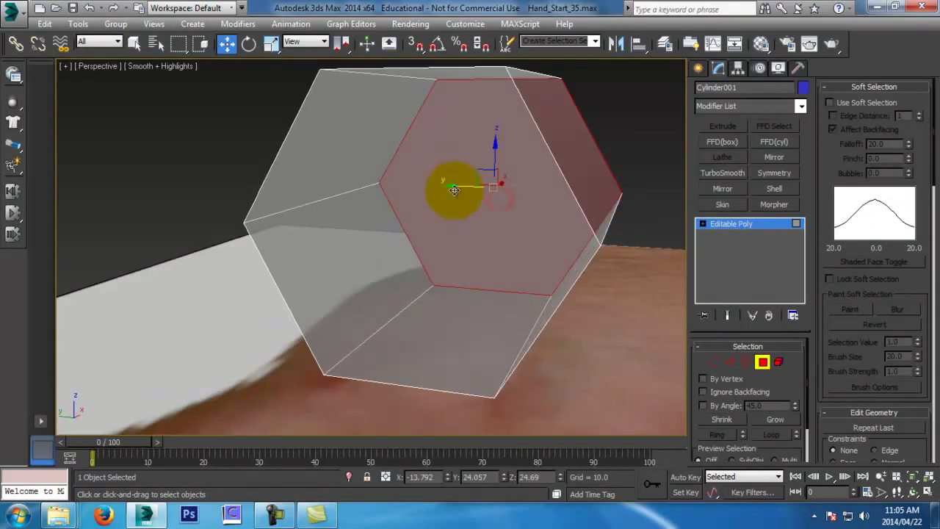
{"action": "key", "text": "Delete"}
{"action": "scroll", "coordinate": [486, 287], "scroll_direction": "down", "scroll_amount": 3}
Connect the two opposite side vertices across the cylinder's fingertip cap
{"action": "left_click", "coordinate": [711, 364]}
{"action": "left_click", "coordinate": [534, 267]}
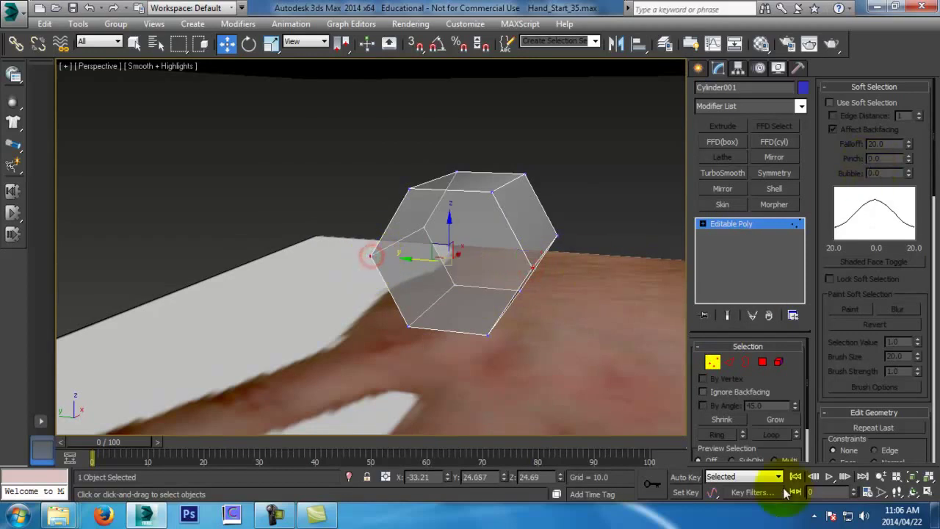
{"action": "right_click", "coordinate": [602, 235]}
{"action": "left_click", "coordinate": [579, 282]}
{"action": "middle_click_drag", "start_coordinate": [582, 300], "coordinate": [658, 327], "text": "alt"}
Move the fingertip-end vertices about -47 along X in the Top view to reach the ring finger's tip
{"action": "key", "text": "t"}
{"action": "scroll", "coordinate": [450, 365], "scroll_direction": "down", "scroll_amount": 2}
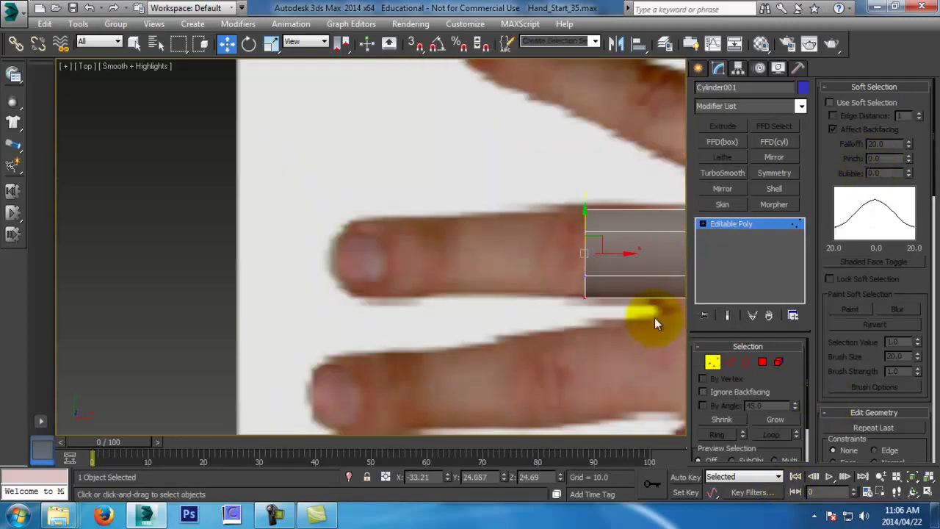
{"action": "left_click_drag", "start_coordinate": [663, 329], "coordinate": [664, 328]}
{"action": "left_click_drag", "start_coordinate": [615, 254], "coordinate": [364, 254]}
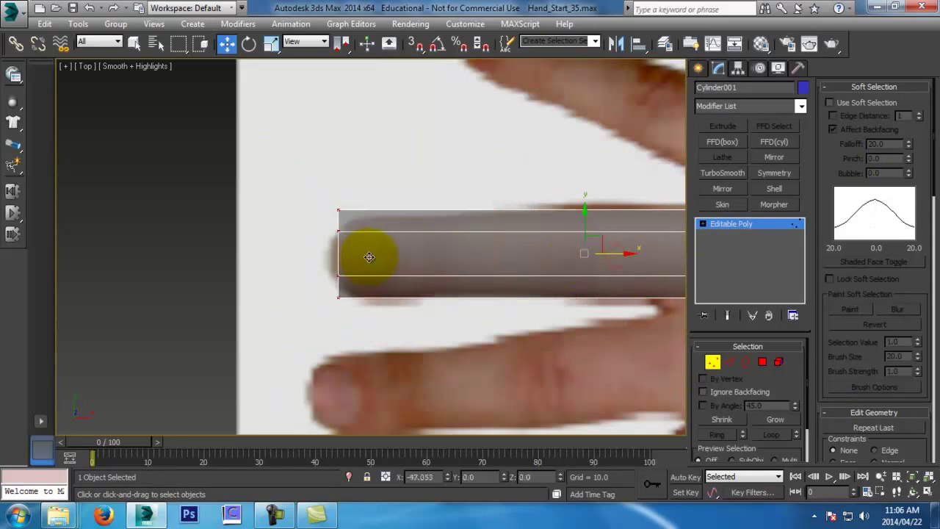
Apply TurboSmooth to the finger with 2 iterations and turn on Isoline Display
{"action": "left_click", "coordinate": [723, 172]}
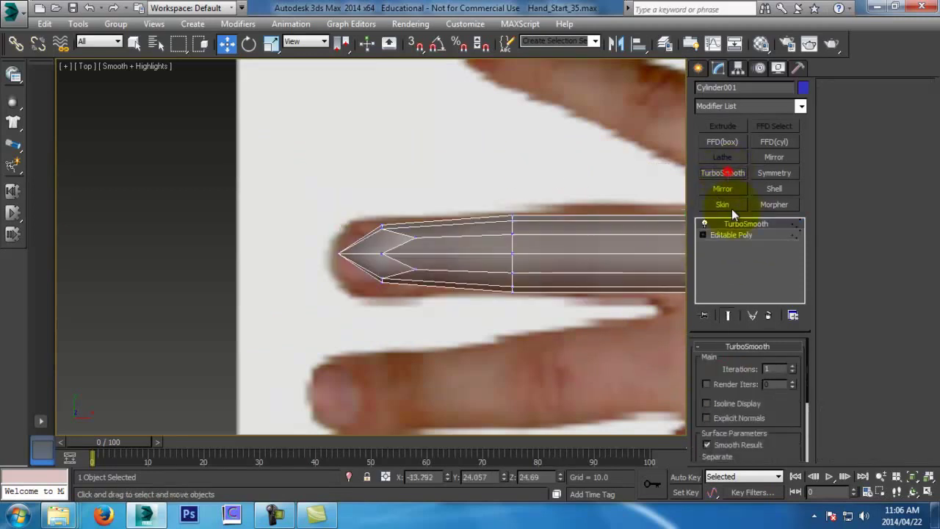
{"action": "left_click", "coordinate": [792, 366]}
{"action": "middle_click_drag", "start_coordinate": [554, 282], "coordinate": [513, 315]}
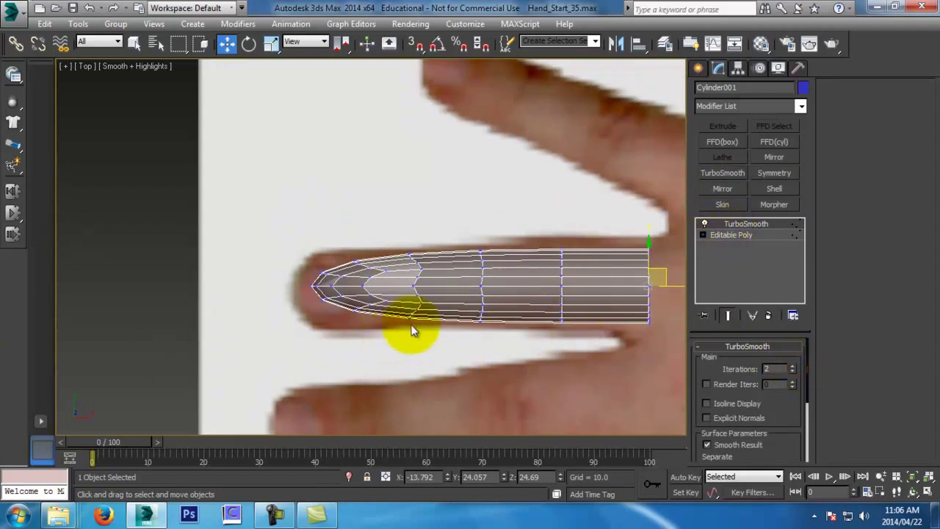
{"action": "left_click", "coordinate": [734, 234]}
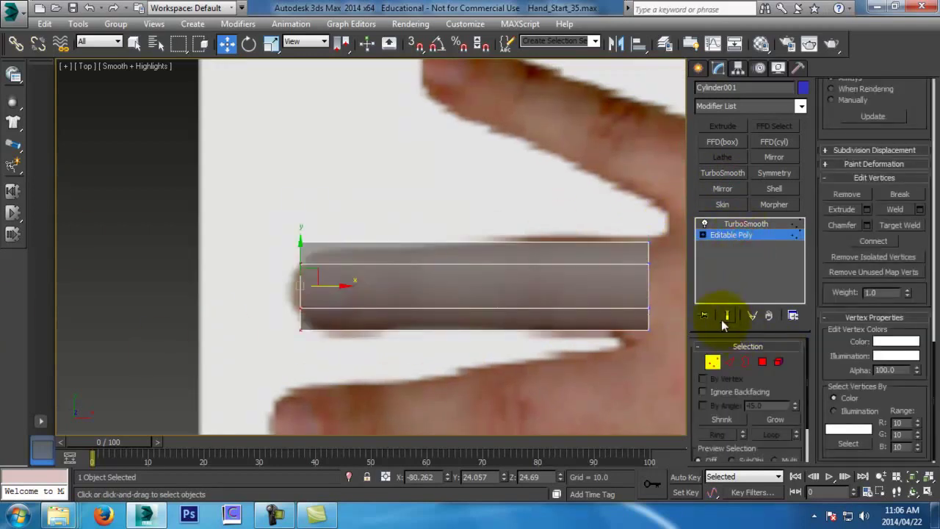
{"action": "left_click", "coordinate": [726, 317]}
{"action": "left_click", "coordinate": [739, 225]}
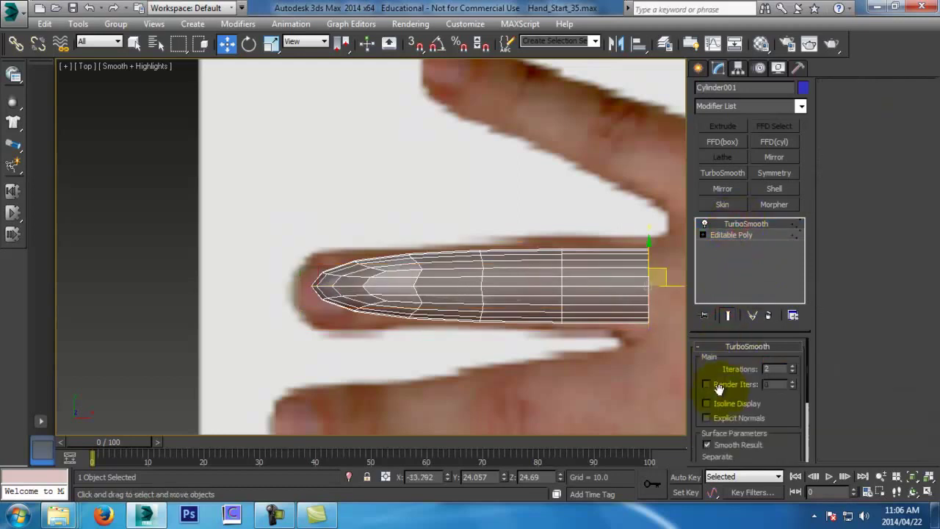
{"action": "left_click", "coordinate": [717, 404]}
With the smoothed result hidden, connect the cylinder's lengthwise edges using 2 segments to add two cross-section loops
{"action": "left_click", "coordinate": [745, 236]}
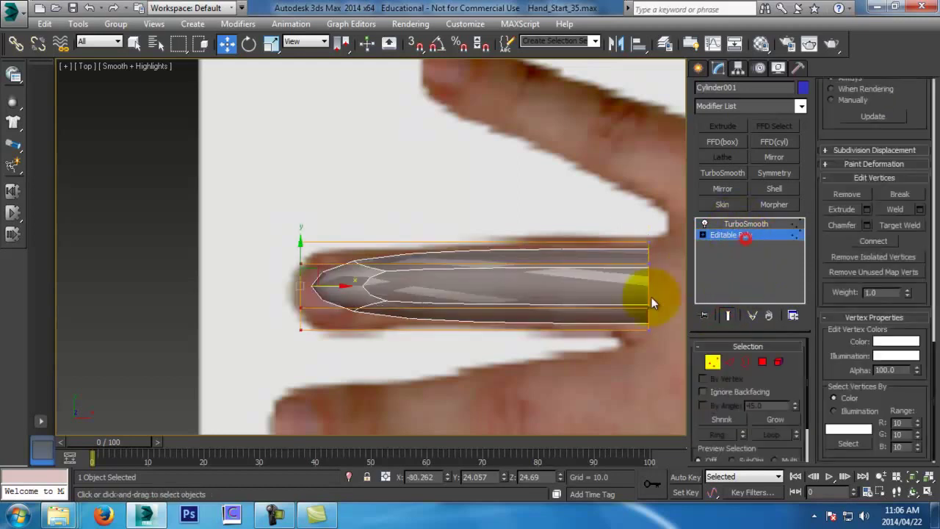
{"action": "left_click", "coordinate": [741, 361]}
{"action": "left_click", "coordinate": [728, 363]}
{"action": "left_click", "coordinate": [726, 315]}
{"action": "left_click", "coordinate": [482, 166]}
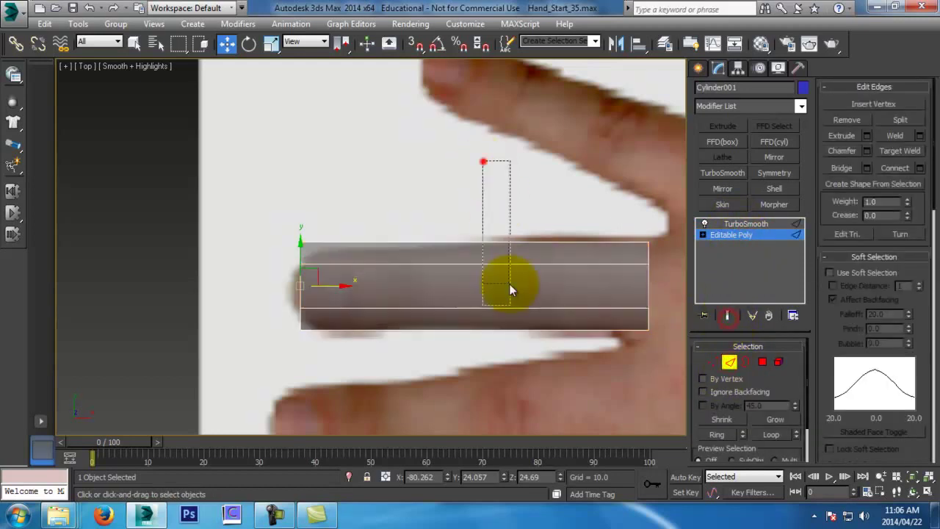
{"action": "left_click", "coordinate": [919, 168]}
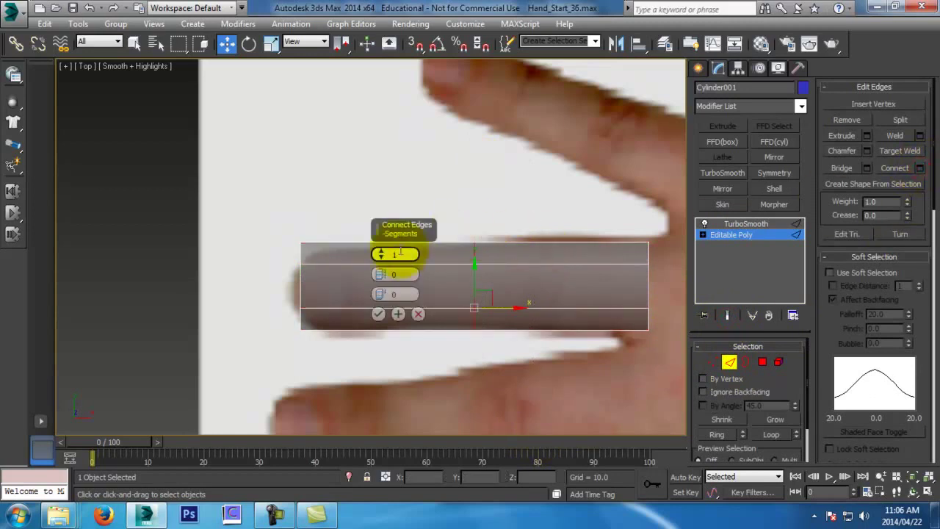
{"action": "left_click", "coordinate": [379, 254]}
{"action": "left_click", "coordinate": [377, 313]}
Slide each of the two new edge loops slightly toward the fingertip along X in the Perspective view
{"action": "key", "text": "p"}
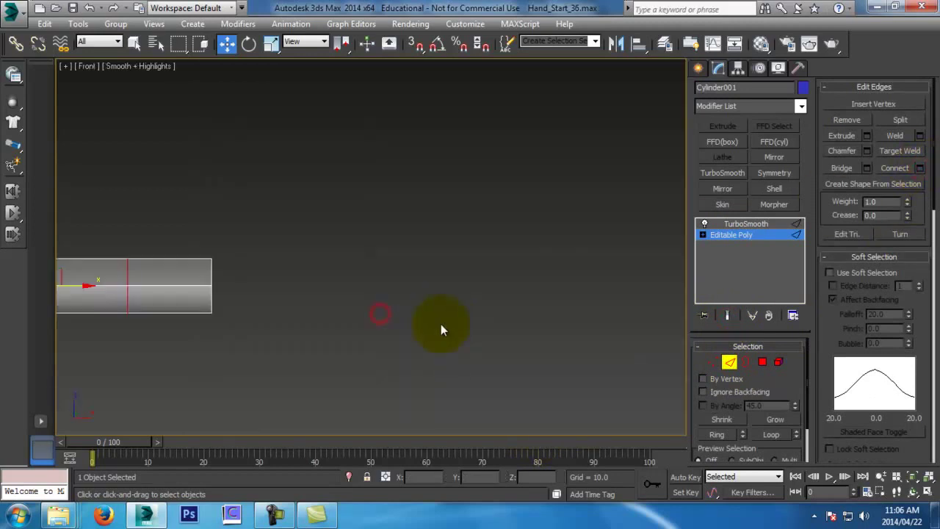
{"action": "key", "text": "z"}
{"action": "scroll", "coordinate": [421, 293], "scroll_direction": "down", "scroll_amount": 5}
{"action": "middle_click_drag", "start_coordinate": [421, 293], "coordinate": [385, 235], "text": "alt"}
{"action": "double_click", "coordinate": [319, 189]}
{"action": "left_click_drag", "start_coordinate": [353, 183], "coordinate": [343, 184]}
{"action": "left_click", "coordinate": [480, 211]}
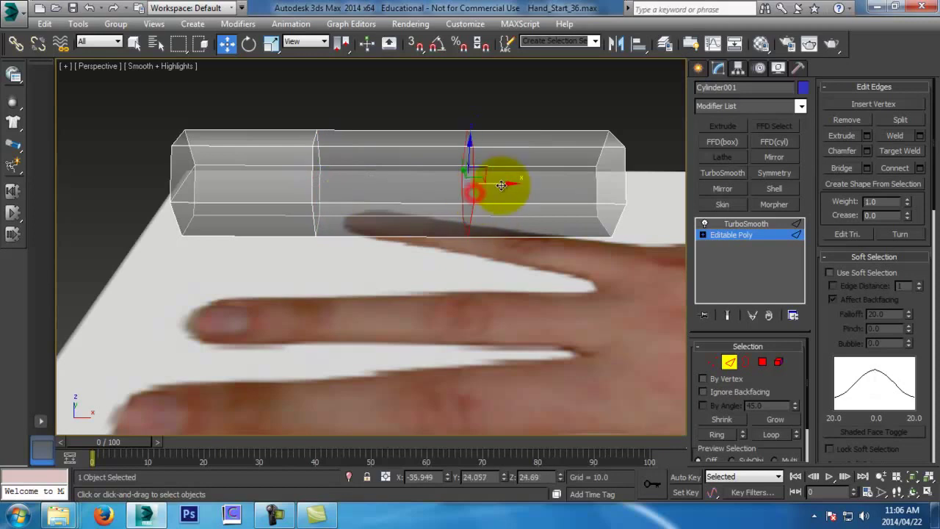
{"action": "middle_click_drag", "start_coordinate": [498, 185], "coordinate": [572, 239], "text": "alt"}
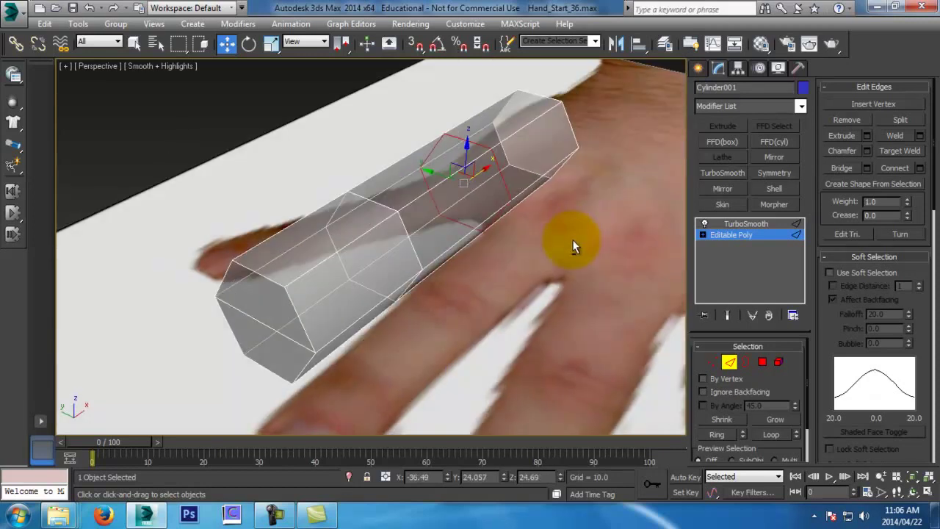
{"action": "middle_click_drag", "start_coordinate": [430, 220], "coordinate": [419, 262], "text": "alt"}
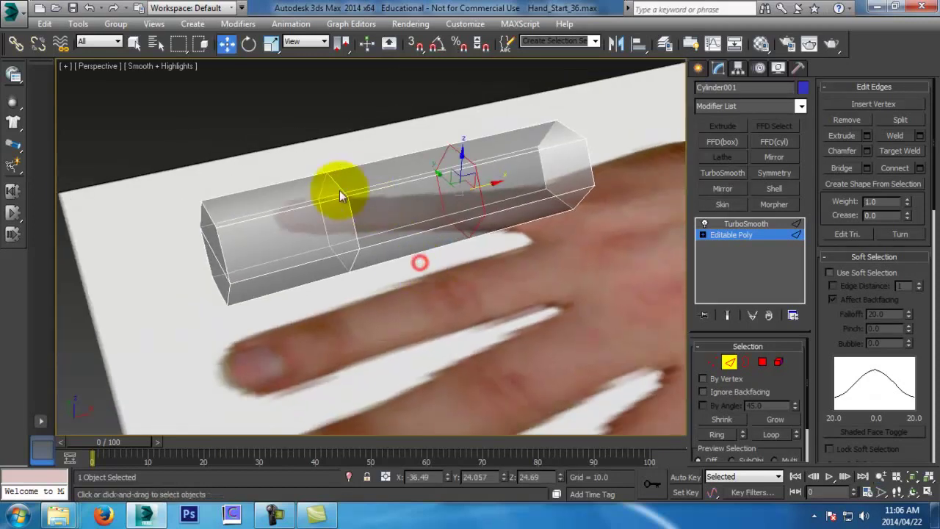
Chamfer both cross-section edge loops by 10.789 with 2 connect edge segments
{"action": "left_click", "coordinate": [335, 186]}
{"action": "left_click", "coordinate": [466, 159], "text": "ctrl"}
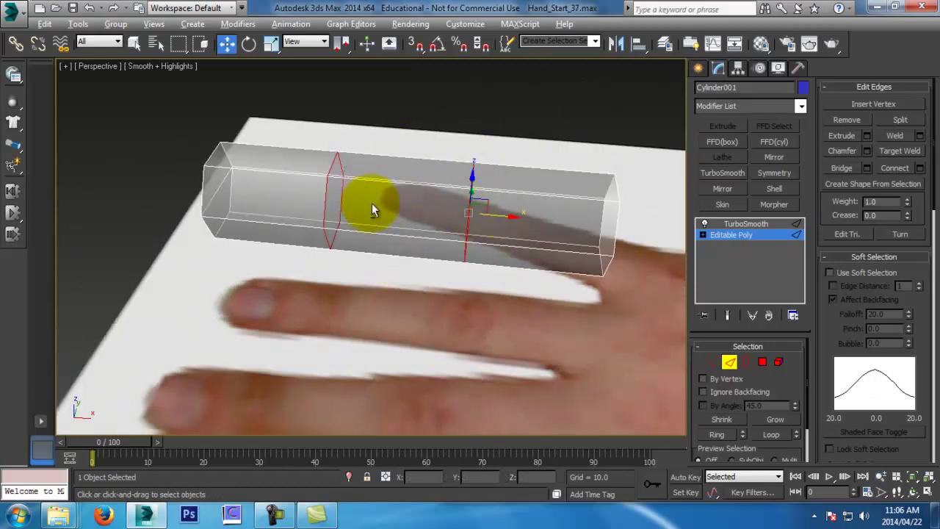
{"action": "middle_click_drag", "start_coordinate": [371, 202], "coordinate": [276, 130], "text": "alt"}
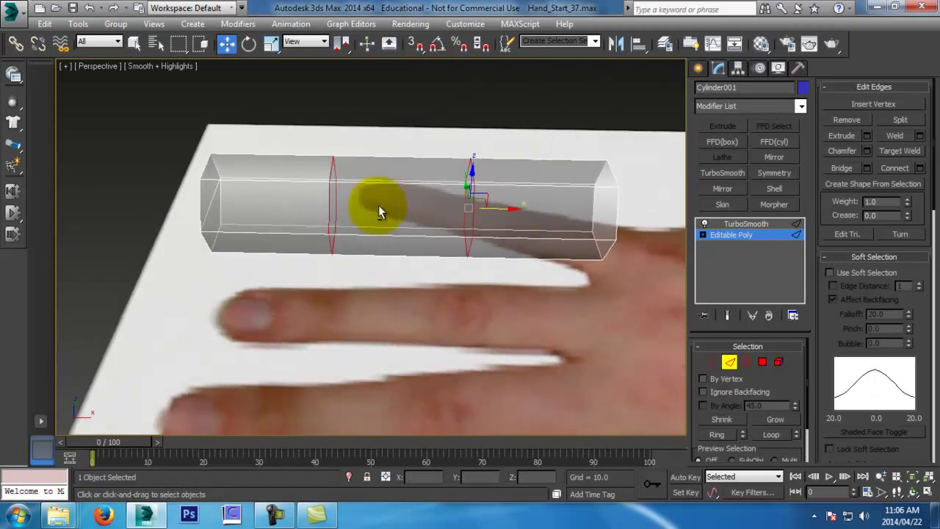
{"action": "left_click", "coordinate": [868, 151]}
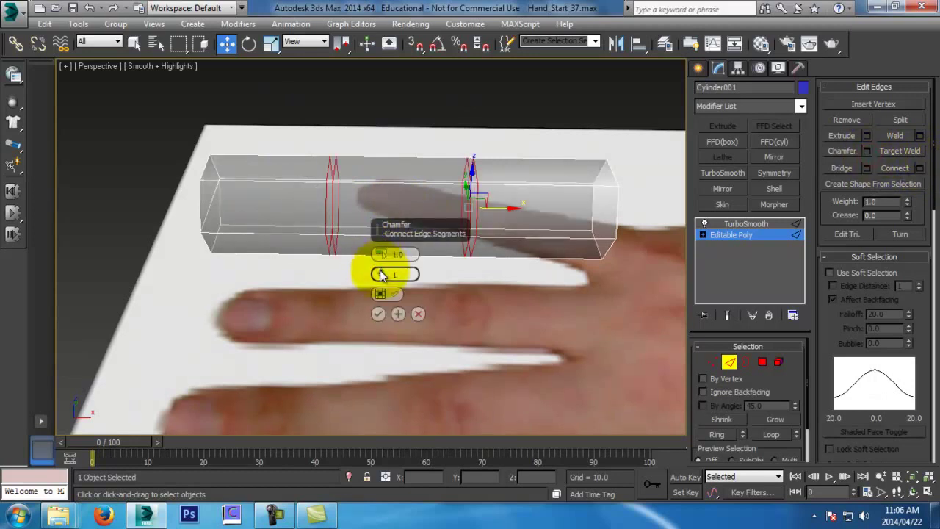
{"action": "left_click", "coordinate": [380, 273]}
{"action": "left_click_drag", "start_coordinate": [381, 257], "coordinate": [387, 217]}
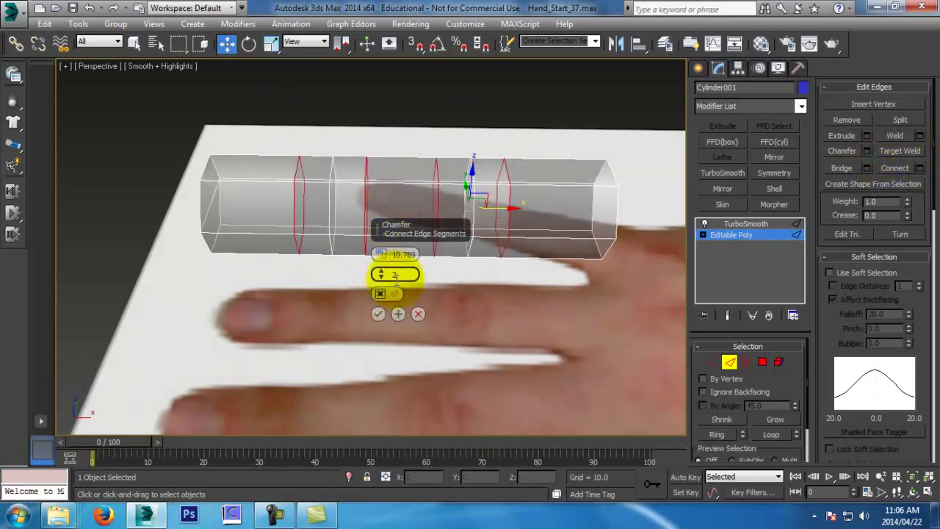
{"action": "left_click", "coordinate": [379, 313]}
Show the smoothed result and adjust the upper-side vertices in the Top view to follow the ring finger's outline
{"action": "key", "text": "t"}
{"action": "middle_click_drag", "start_coordinate": [440, 266], "coordinate": [440, 259]}
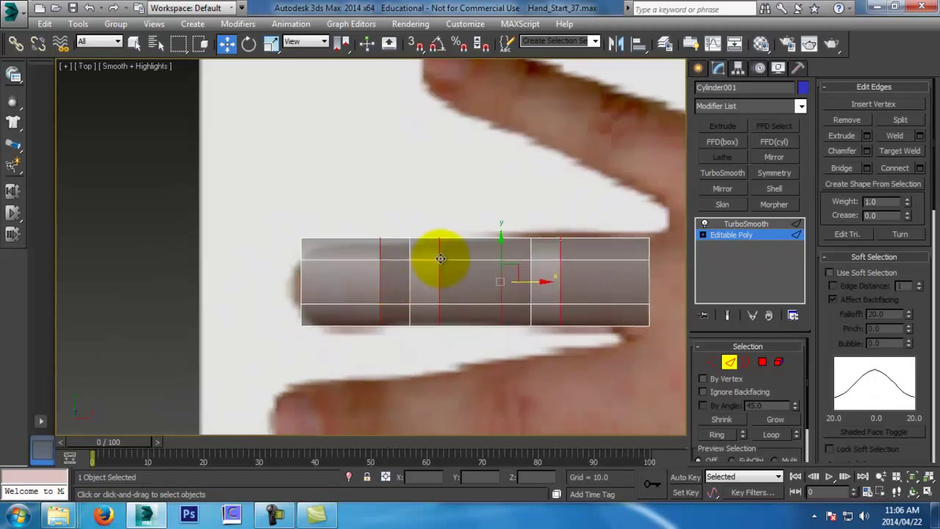
{"action": "left_click", "coordinate": [727, 314]}
{"action": "scroll", "coordinate": [469, 292], "scroll_direction": "up", "scroll_amount": 2}
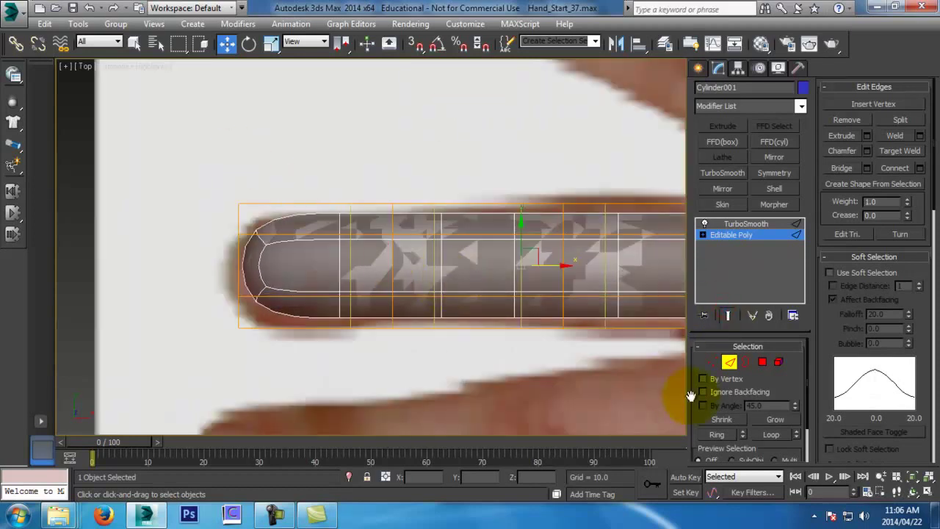
{"action": "left_click", "coordinate": [712, 361]}
{"action": "middle_click_drag", "start_coordinate": [636, 327], "coordinate": [557, 326]}
{"action": "left_click_drag", "start_coordinate": [423, 142], "coordinate": [650, 270]}
{"action": "left_click_drag", "start_coordinate": [529, 189], "coordinate": [527, 180]}
{"action": "left_click_drag", "start_coordinate": [332, 179], "coordinate": [369, 243]}
{"action": "left_click_drag", "start_coordinate": [359, 188], "coordinate": [360, 185]}
{"action": "left_click_drag", "start_coordinate": [144, 171], "coordinate": [183, 248]}
{"action": "left_click_drag", "start_coordinate": [163, 194], "coordinate": [163, 202]}
Adjust the lower-side fingertip vertices in the Top view and extend the tip-end vertices along X to the photo's fingertip
{"action": "middle_click_drag", "start_coordinate": [182, 241], "coordinate": [208, 226]}
{"action": "left_click_drag", "start_coordinate": [156, 260], "coordinate": [220, 330]}
{"action": "mouse_move", "coordinate": [190, 257]}
{"action": "left_mouse_down"}
{"action": "mouse_move", "coordinate": [190, 271]}
{"action": "mouse_move", "coordinate": [190, 261]}
{"action": "left_mouse_up"}
{"action": "left_click_drag", "start_coordinate": [151, 177], "coordinate": [248, 364]}
{"action": "left_click_drag", "start_coordinate": [231, 255], "coordinate": [222, 255]}
Move the whole lower row of vertices to about Y 17.65 and the palm-side upper vertices to about Y 31.3
{"action": "left_click_drag", "start_coordinate": [132, 263], "coordinate": [773, 451]}
{"action": "middle_click_drag", "start_coordinate": [481, 316], "coordinate": [455, 320]}
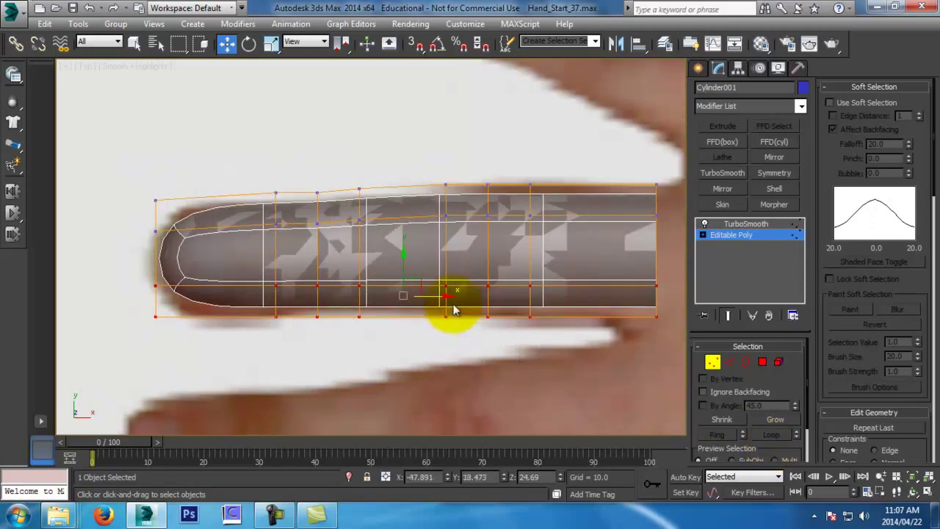
{"action": "left_click_drag", "start_coordinate": [405, 272], "coordinate": [404, 277]}
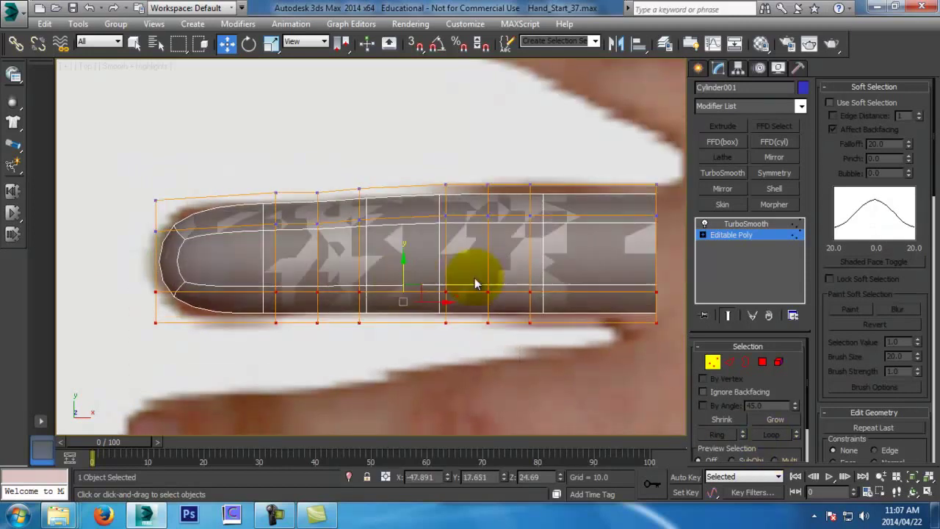
{"action": "middle_click_drag", "start_coordinate": [489, 291], "coordinate": [418, 293]}
{"action": "left_click_drag", "start_coordinate": [397, 152], "coordinate": [558, 205]}
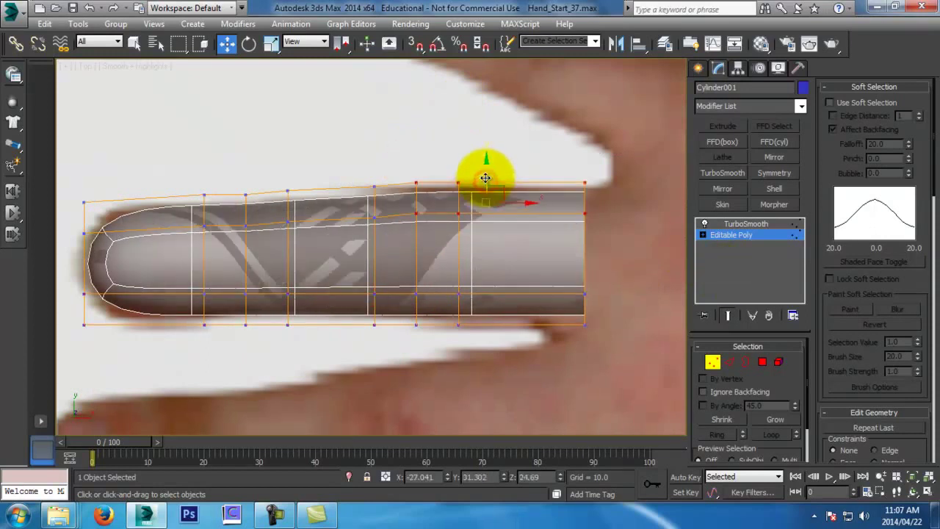
Round the fingertip in the Front view by pulling its bottom vertices in, its middle vertices outward and its top vertices slightly down
{"action": "key", "text": "f"}
{"action": "key", "text": "z"}
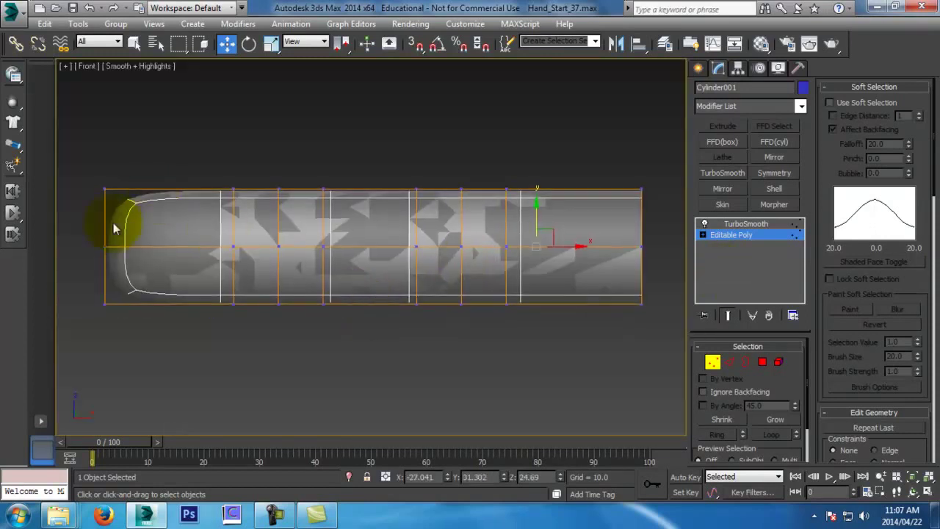
{"action": "left_click_drag", "start_coordinate": [192, 341], "coordinate": [192, 341]}
{"action": "left_click_drag", "start_coordinate": [114, 294], "coordinate": [130, 269]}
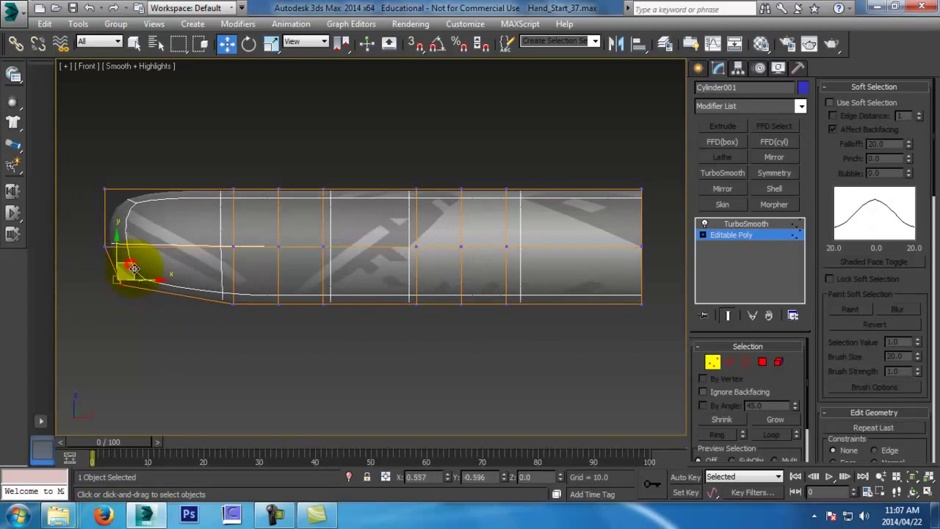
{"action": "left_click_drag", "start_coordinate": [87, 226], "coordinate": [111, 240]}
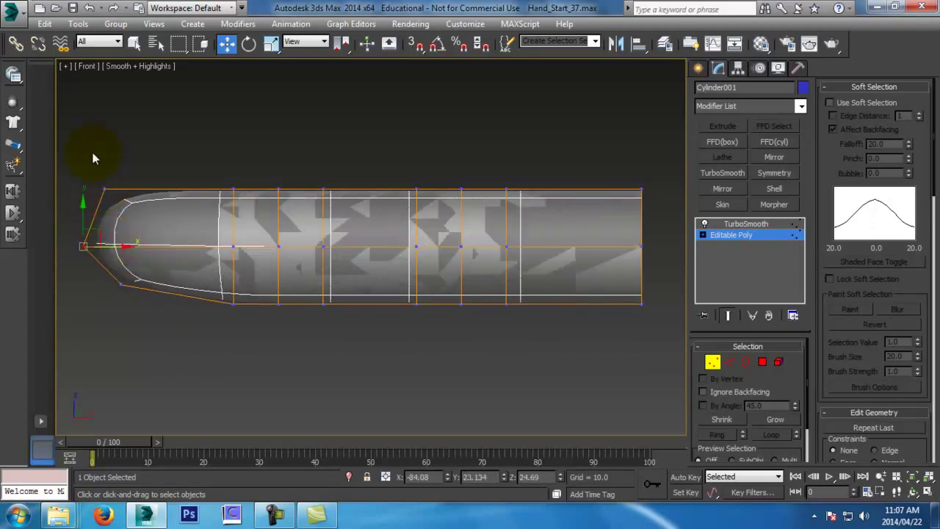
{"action": "left_click_drag", "start_coordinate": [119, 175], "coordinate": [117, 186]}
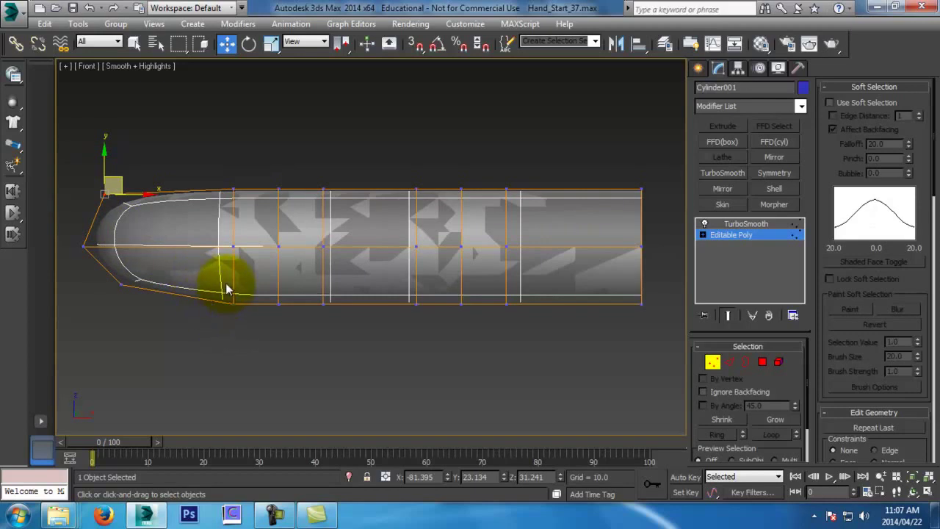
Shape the joints in the Front view by lowering the fingertip pad's underside vertices and raising the knuckle and crease vertices
{"action": "left_click_drag", "start_coordinate": [246, 297], "coordinate": [248, 302]}
{"action": "left_click_drag", "start_coordinate": [274, 322], "coordinate": [279, 161]}
{"action": "left_click_drag", "start_coordinate": [443, 168], "coordinate": [463, 150]}
{"action": "left_click_drag", "start_coordinate": [464, 276], "coordinate": [462, 263]}
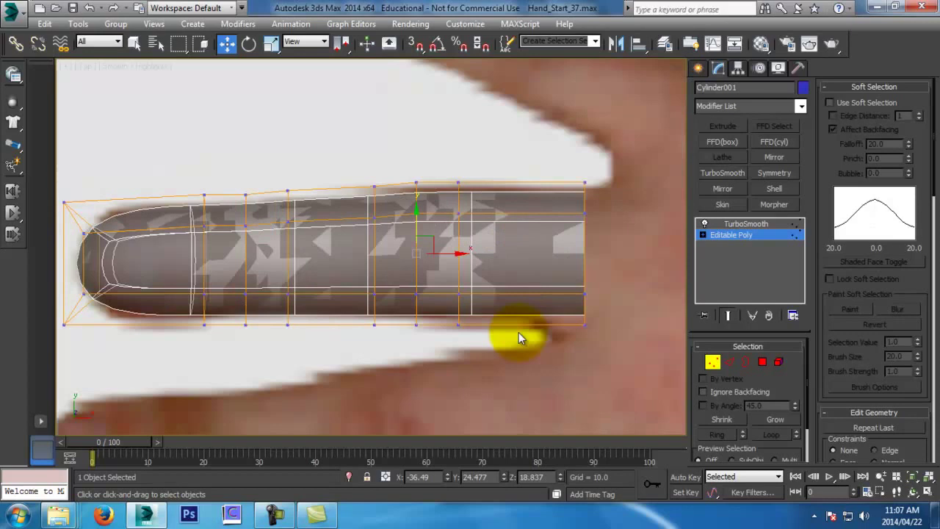
Hide the smoothed result and connect the lengthwise edges of the fingertip section with a single segment
{"action": "key", "text": "p"}
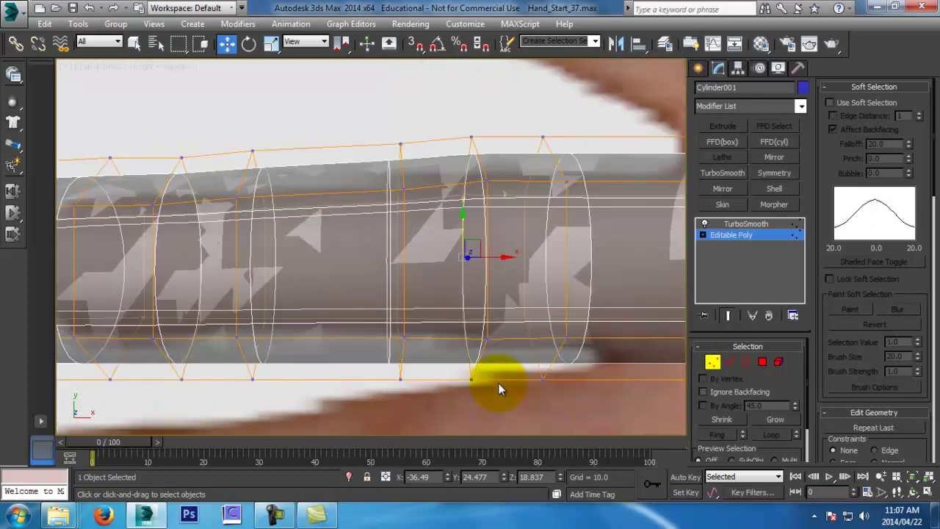
{"action": "scroll", "coordinate": [498, 383], "scroll_direction": "down", "scroll_amount": 5}
{"action": "middle_click_drag", "start_coordinate": [467, 391], "coordinate": [507, 359], "text": "alt"}
{"action": "middle_click_drag", "start_coordinate": [397, 420], "coordinate": [399, 339]}
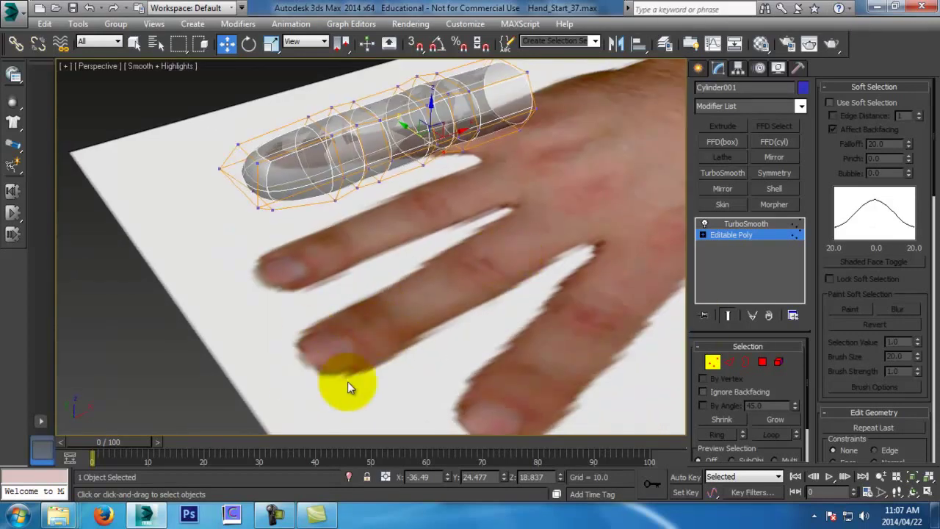
{"action": "middle_click_drag", "start_coordinate": [299, 347], "coordinate": [281, 311], "text": "alt"}
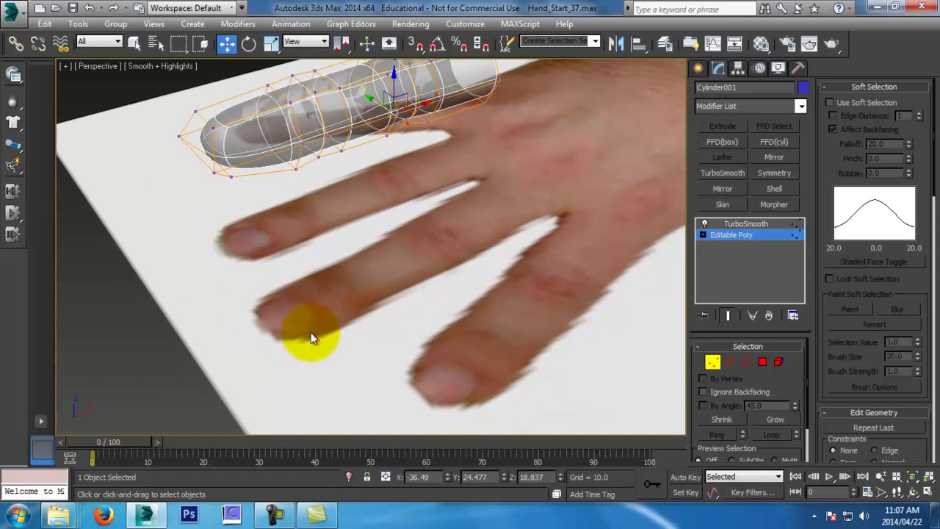
{"action": "middle_click_drag", "start_coordinate": [271, 315], "coordinate": [253, 172], "text": "alt"}
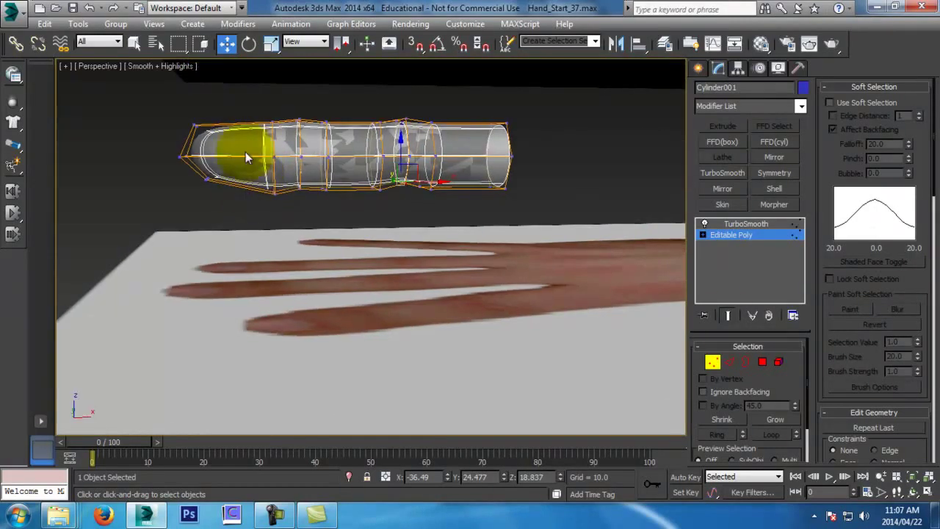
{"action": "left_click", "coordinate": [729, 361]}
{"action": "left_click", "coordinate": [258, 191]}
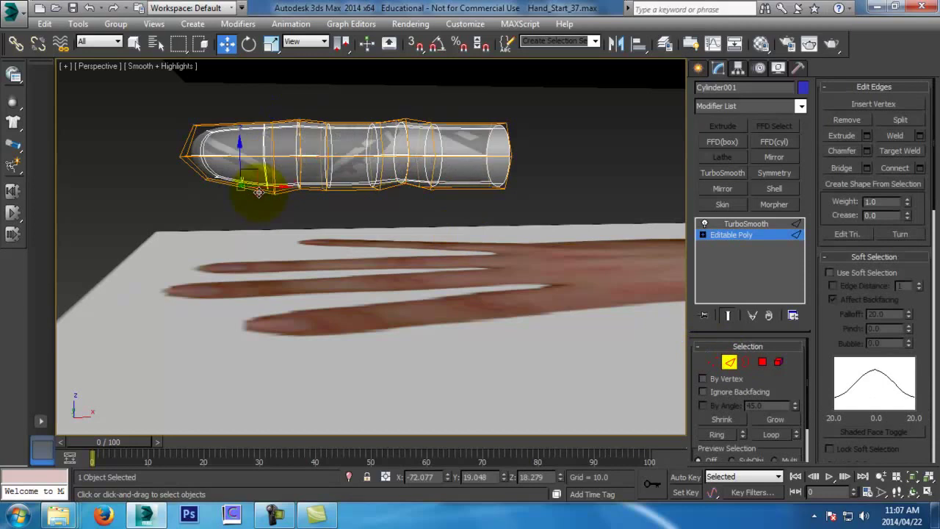
{"action": "left_click", "coordinate": [727, 315]}
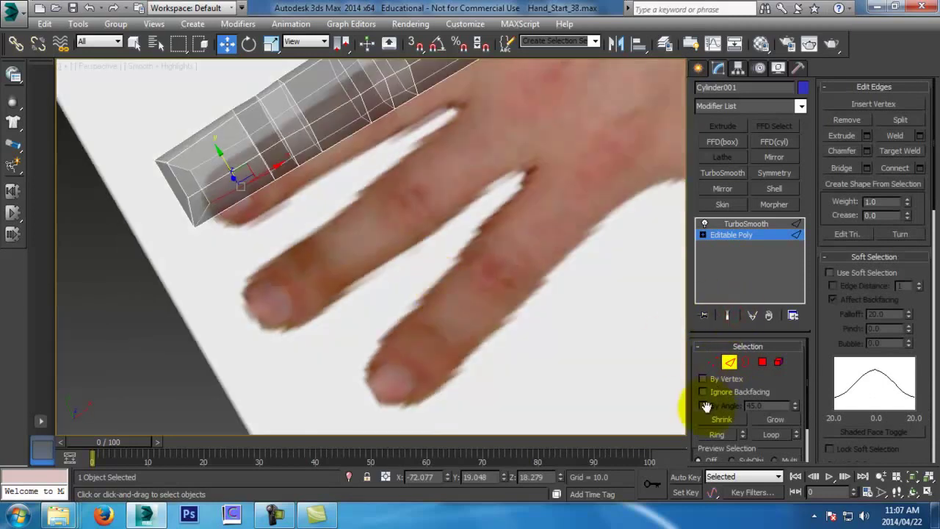
{"action": "left_click", "coordinate": [919, 168]}
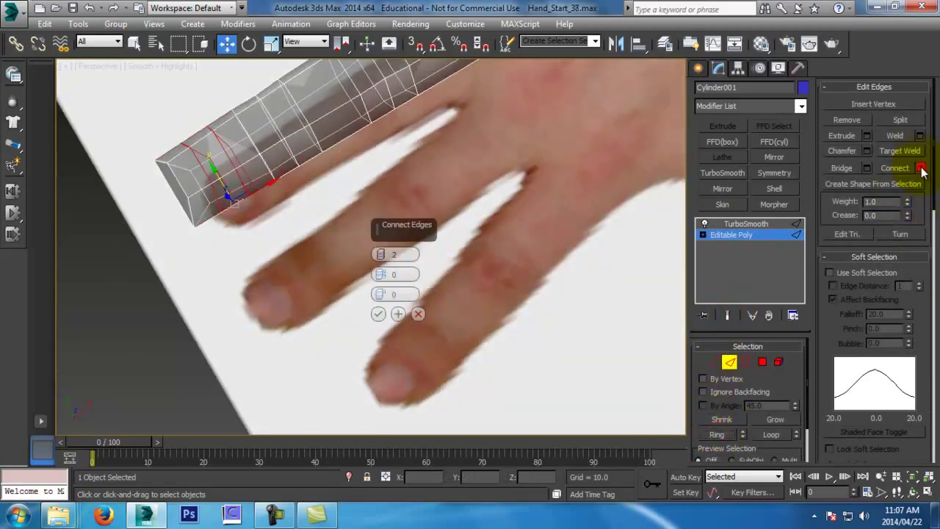
{"action": "right_click", "coordinate": [380, 255]}
{"action": "left_click", "coordinate": [379, 314]}
Lower the new fingertip loop's top vertices to about Z 30.38, with the smoothed result shown
{"action": "middle_click_drag", "start_coordinate": [362, 238], "coordinate": [374, 331], "text": "alt"}
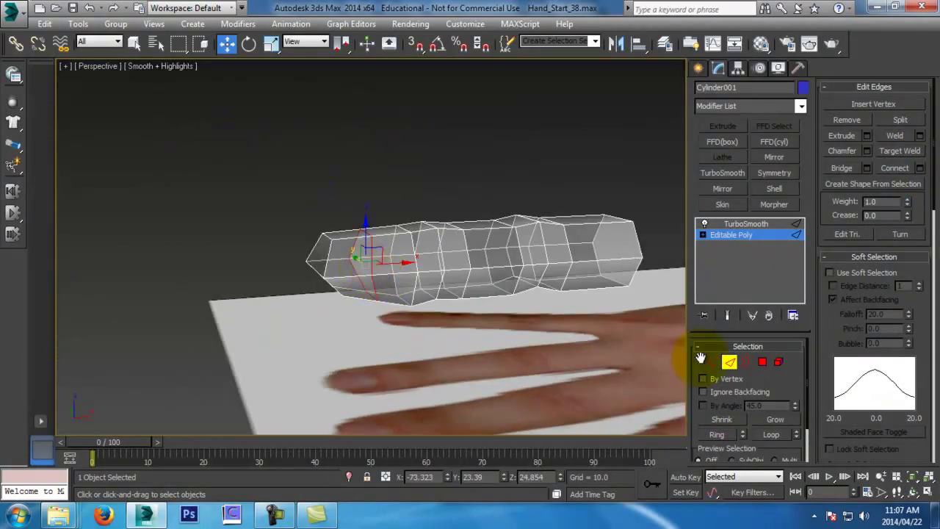
{"action": "left_click", "coordinate": [711, 361]}
{"action": "middle_click_drag", "start_coordinate": [622, 352], "coordinate": [377, 262], "text": "alt"}
{"action": "left_click", "coordinate": [732, 315]}
{"action": "left_click_drag", "start_coordinate": [298, 201], "coordinate": [321, 202]}
{"action": "middle_click_drag", "start_coordinate": [322, 200], "coordinate": [340, 206], "text": "alt"}
{"action": "left_click_drag", "start_coordinate": [340, 204], "coordinate": [369, 234]}
{"action": "left_click_drag", "start_coordinate": [358, 189], "coordinate": [358, 194]}
Lower the underside vertices to about Z 18.7 at the fingertip end and about Z 16.19 on the new loop
{"action": "middle_click_drag", "start_coordinate": [372, 205], "coordinate": [603, 210], "text": "alt"}
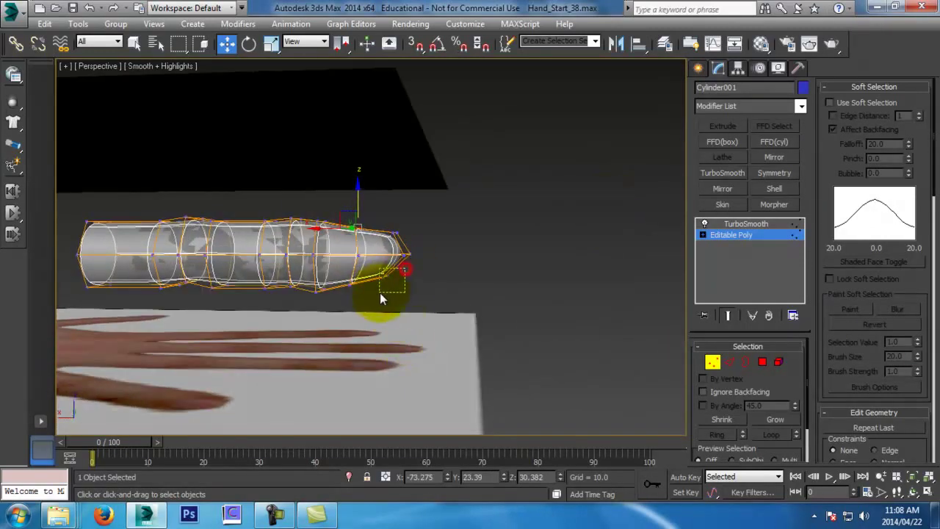
{"action": "left_click_drag", "start_coordinate": [386, 248], "coordinate": [384, 259]}
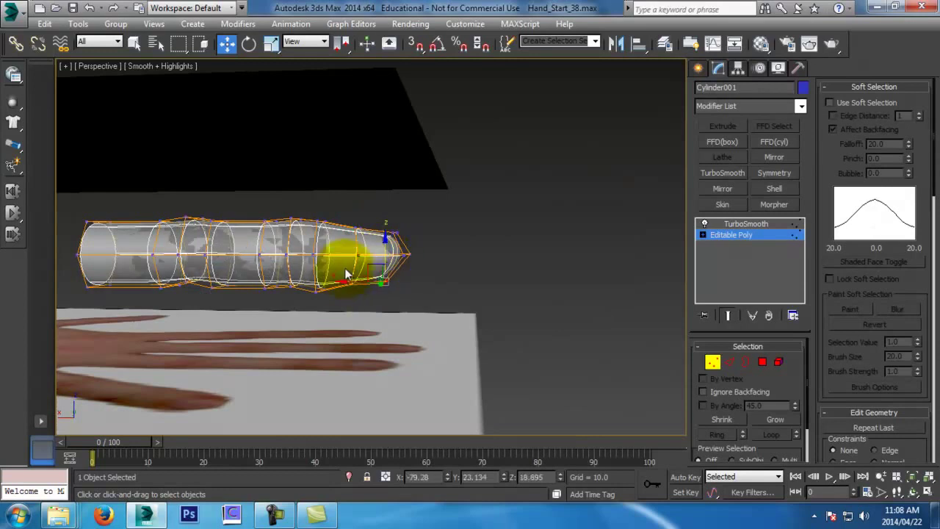
{"action": "left_click_drag", "start_coordinate": [367, 301], "coordinate": [368, 302]}
{"action": "middle_click_drag", "start_coordinate": [405, 285], "coordinate": [387, 303], "text": "alt"}
{"action": "left_click_drag", "start_coordinate": [362, 297], "coordinate": [362, 297]}
{"action": "left_click_drag", "start_coordinate": [342, 256], "coordinate": [342, 266]}
Pull the fingertip's upper and lower corner vertices inward in the Top view to round the tip, and leave vertex editing
{"action": "middle_click_drag", "start_coordinate": [367, 271], "coordinate": [338, 272], "text": "alt"}
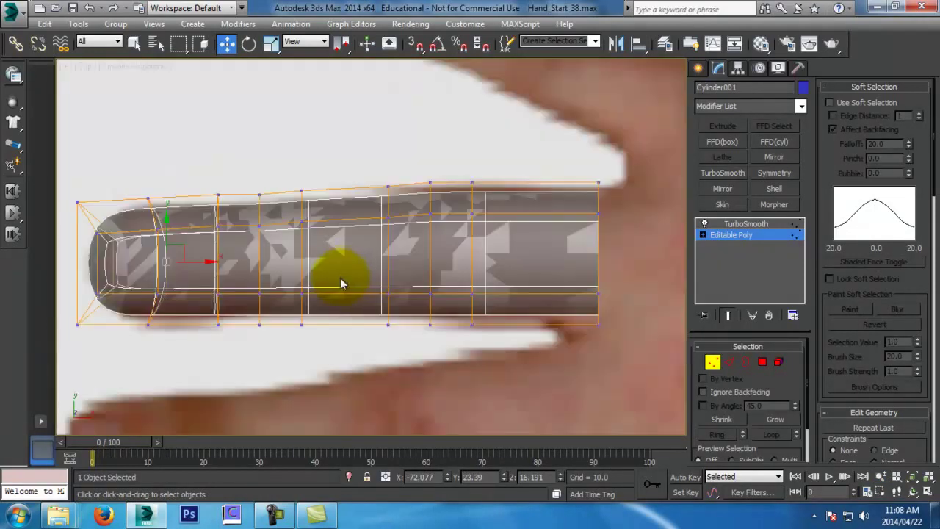
{"action": "middle_click_drag", "start_coordinate": [342, 269], "coordinate": [400, 253]}
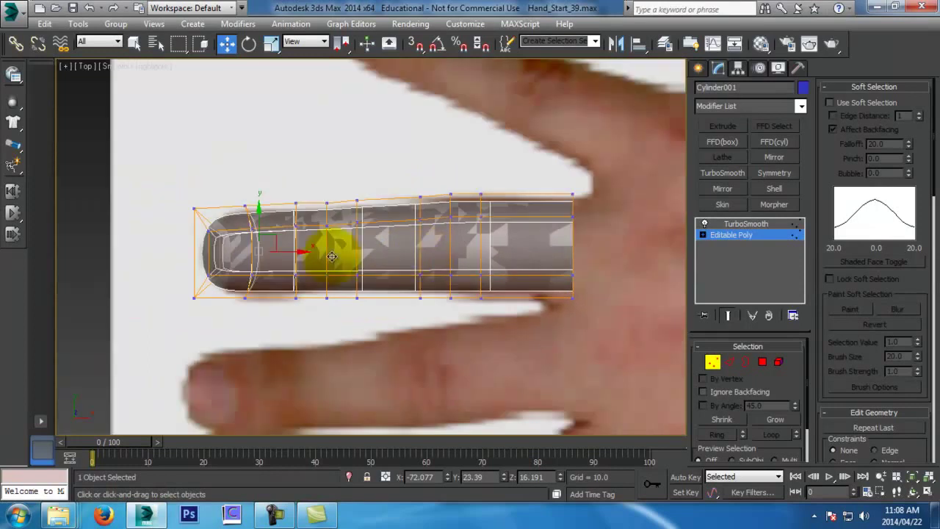
{"action": "left_click_drag", "start_coordinate": [175, 190], "coordinate": [233, 259]}
{"action": "scroll", "coordinate": [207, 217], "scroll_direction": "up", "scroll_amount": 2}
{"action": "left_click_drag", "start_coordinate": [206, 198], "coordinate": [207, 206]}
{"action": "left_click_drag", "start_coordinate": [180, 266], "coordinate": [229, 347]}
{"action": "left_click_drag", "start_coordinate": [205, 281], "coordinate": [206, 275]}
{"action": "left_click_drag", "start_coordinate": [237, 304], "coordinate": [239, 304]}
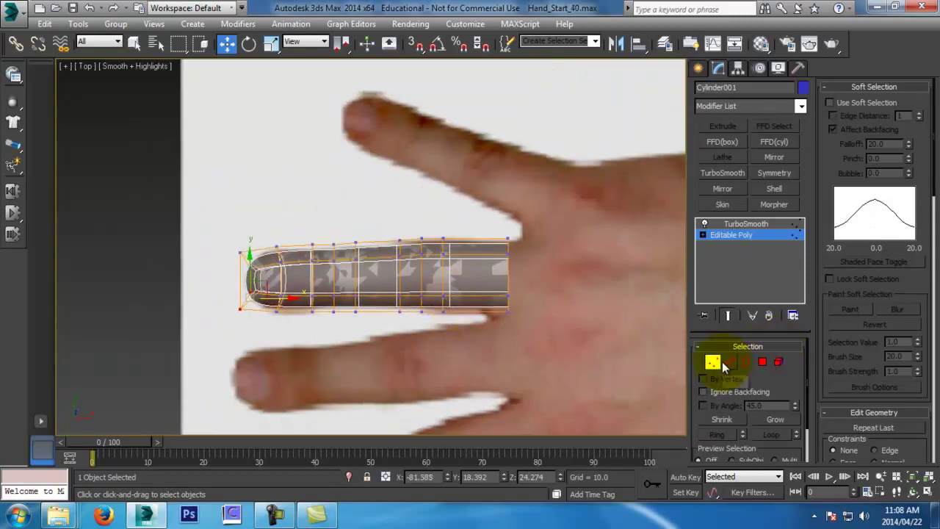
{"action": "left_click", "coordinate": [717, 361]}
{"action": "middle_click_drag", "start_coordinate": [569, 348], "coordinate": [530, 309]}
{"action": "scroll", "coordinate": [530, 309], "scroll_direction": "down", "scroll_amount": 2}
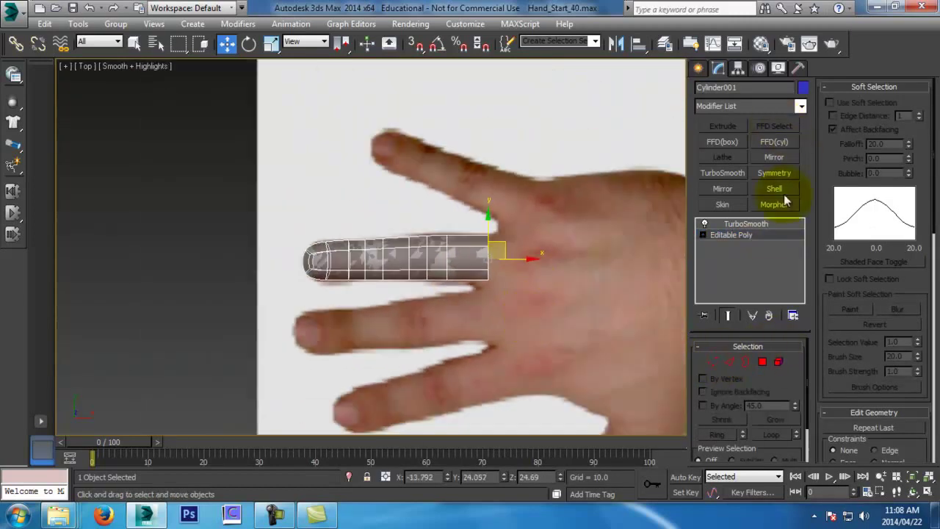
Remove the TurboSmooth modifier from the finger mesh
{"action": "left_click", "coordinate": [746, 224]}
{"action": "left_click", "coordinate": [768, 315]}
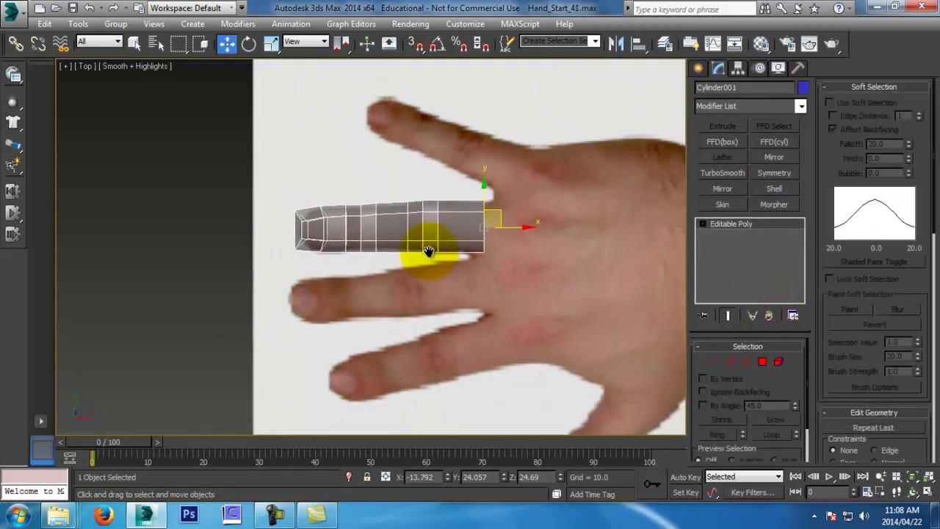
{"action": "middle_click_drag", "start_coordinate": [429, 252], "coordinate": [429, 251]}
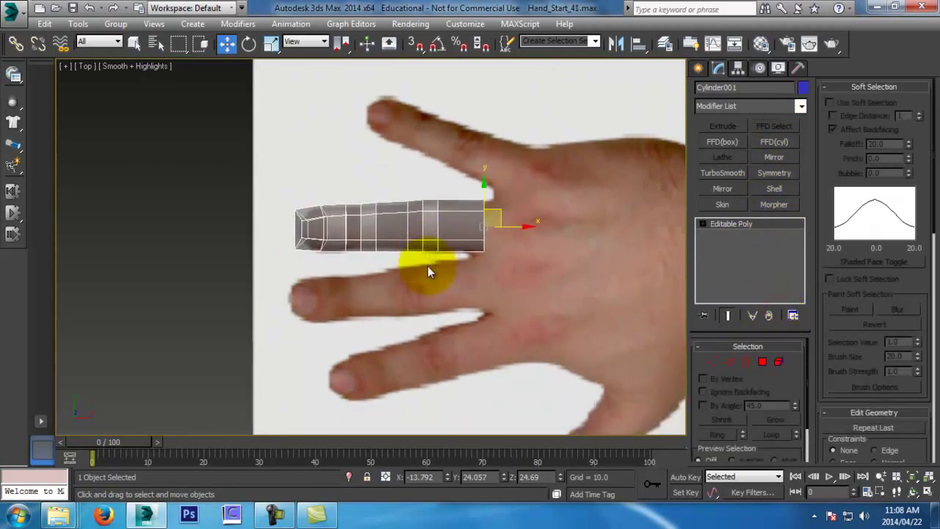
Clone the finger and place the copy over the photo's middle finger, rotated to match its angle
{"action": "key", "text": "ctrl+v"}
{"action": "key", "text": "Return"}
{"action": "mouse_move", "coordinate": [487, 252]}
{"action": "left_mouse_down"}
{"action": "mouse_move", "coordinate": [481, 301]}
{"action": "mouse_move", "coordinate": [490, 315]}
{"action": "mouse_move", "coordinate": [501, 295]}
{"action": "mouse_move", "coordinate": [483, 300]}
{"action": "mouse_move", "coordinate": [493, 185]}
{"action": "mouse_move", "coordinate": [504, 167]}
{"action": "mouse_move", "coordinate": [494, 157]}
{"action": "mouse_move", "coordinate": [504, 189]}
{"action": "mouse_move", "coordinate": [522, 194]}
{"action": "mouse_move", "coordinate": [512, 212]}
{"action": "left_mouse_up"}
{"action": "key", "text": "e"}
{"action": "key", "text": "w"}
Make another finger copy for the little finger, scaled down and rotated to follow the photo
{"action": "left_click", "coordinate": [483, 315]}
{"action": "key", "text": "e"}
{"action": "key", "text": "w"}
{"action": "key", "text": "r"}
{"action": "key", "text": "e"}
{"action": "left_click_drag", "start_coordinate": [525, 175], "coordinate": [524, 165]}
{"action": "key", "text": "w"}
Rotate the ring-finger mesh in the Top view so its tip tilts toward the little finger
{"action": "middle_click_drag", "start_coordinate": [523, 225], "coordinate": [512, 189]}
{"action": "left_click", "coordinate": [418, 226]}
{"action": "key", "text": "e"}
{"action": "left_click_drag", "start_coordinate": [490, 193], "coordinate": [489, 210]}
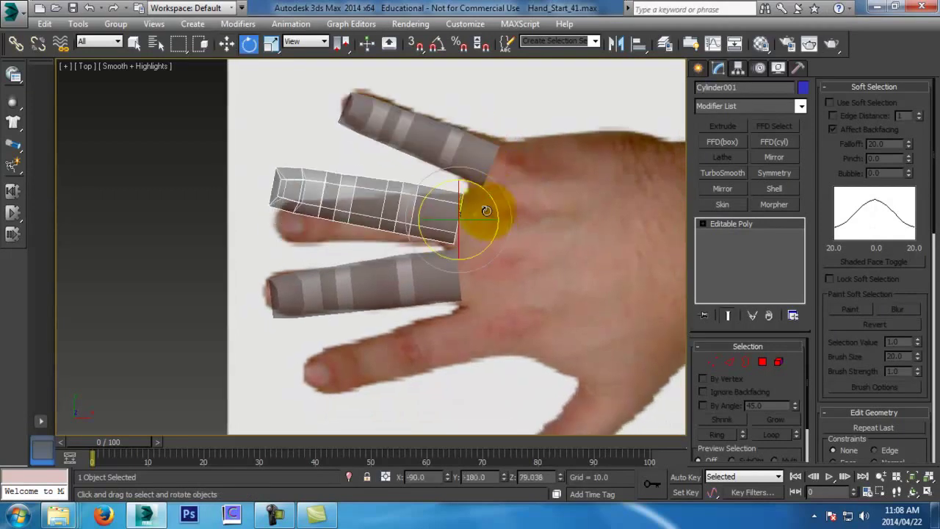
{"action": "key", "text": "w"}
Copy the middle-finger mesh onto the index finger and rotate and scale it to fit the photo
{"action": "middle_click_drag", "start_coordinate": [475, 207], "coordinate": [480, 183]}
{"action": "left_click", "coordinate": [441, 209]}
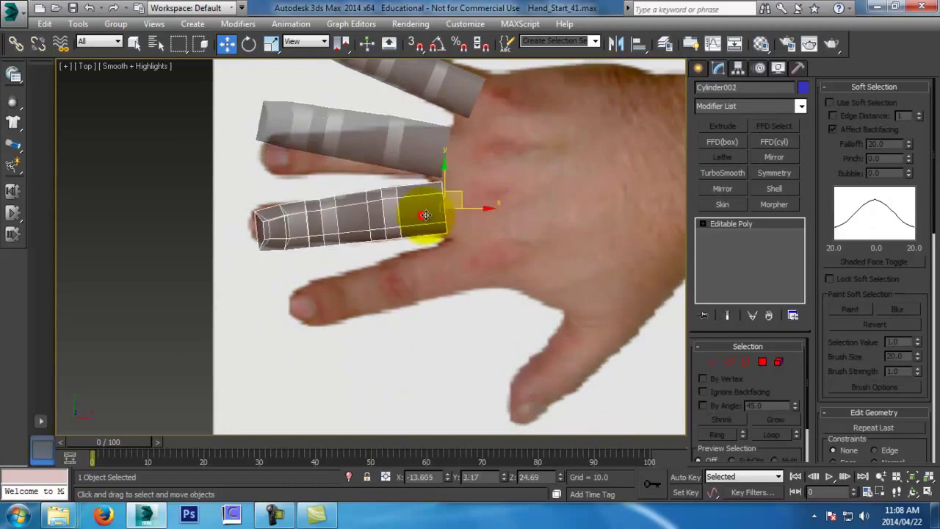
{"action": "mouse_move", "coordinate": [458, 196]}
{"action": "left_mouse_down", "text": "shift"}
{"action": "mouse_move", "coordinate": [470, 253]}
{"action": "mouse_move", "coordinate": [472, 213]}
{"action": "mouse_move", "coordinate": [480, 237]}
{"action": "mouse_move", "coordinate": [458, 270]}
{"action": "mouse_move", "coordinate": [483, 262]}
{"action": "mouse_move", "coordinate": [476, 253]}
{"action": "left_mouse_up", "text": "shift"}
{"action": "left_click", "coordinate": [479, 317]}
{"action": "key", "text": "e"}
{"action": "key", "text": "r"}
{"action": "key", "text": "w"}
Copy the index-finger mesh down to the thumb area in the Top view
{"action": "middle_click_drag", "start_coordinate": [480, 265], "coordinate": [345, 169]}
{"action": "mouse_move", "coordinate": [346, 168]}
{"action": "left_mouse_down", "text": "shift"}
{"action": "mouse_move", "coordinate": [524, 283]}
{"action": "mouse_move", "coordinate": [510, 316]}
{"action": "left_mouse_up", "text": "shift"}
{"action": "left_click", "coordinate": [482, 316]}
{"action": "key", "text": "e"}
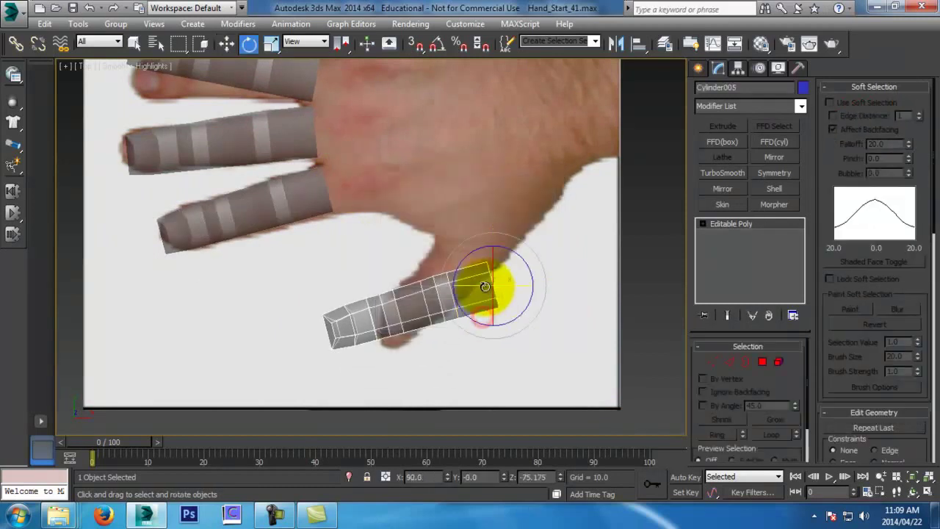
Shorten the thumb copy by deleting the two polygon sections at its base end, and leave polygon editing
{"action": "left_click", "coordinate": [762, 362]}
{"action": "scroll", "coordinate": [565, 294], "scroll_direction": "up", "scroll_amount": 2}
{"action": "scroll", "coordinate": [564, 294], "scroll_direction": "up", "scroll_amount": 2}
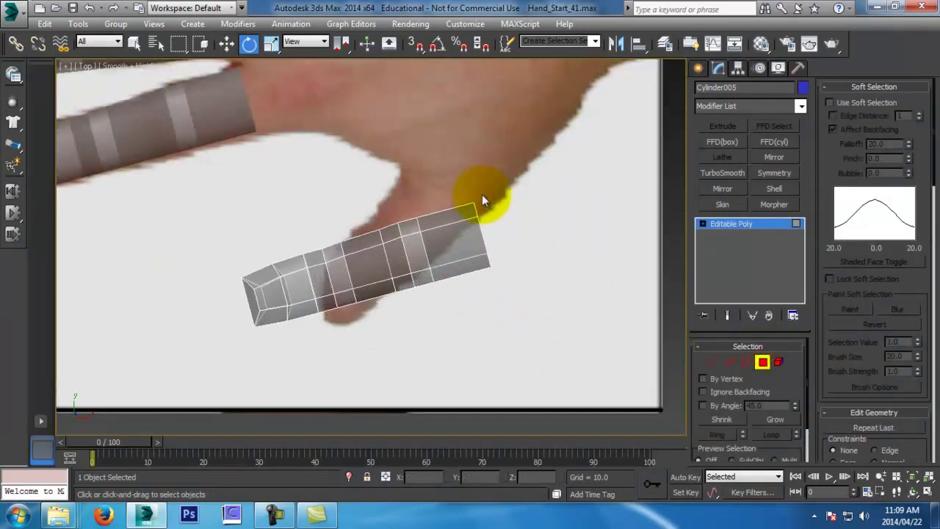
{"action": "left_click_drag", "start_coordinate": [462, 302], "coordinate": [452, 331]}
{"action": "key", "text": "p"}
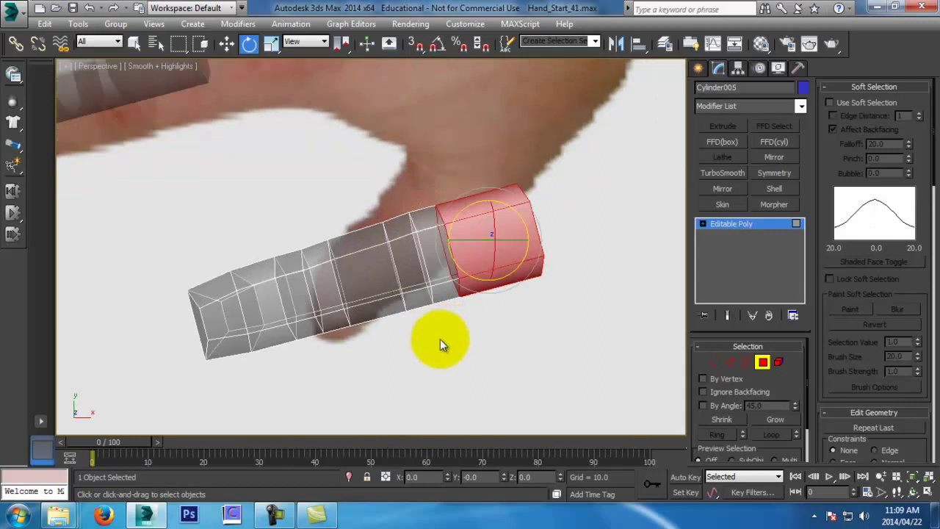
{"action": "scroll", "coordinate": [445, 352], "scroll_direction": "up", "scroll_amount": 2}
{"action": "key", "text": "w"}
{"action": "middle_click_drag", "start_coordinate": [446, 371], "coordinate": [513, 333], "text": "alt"}
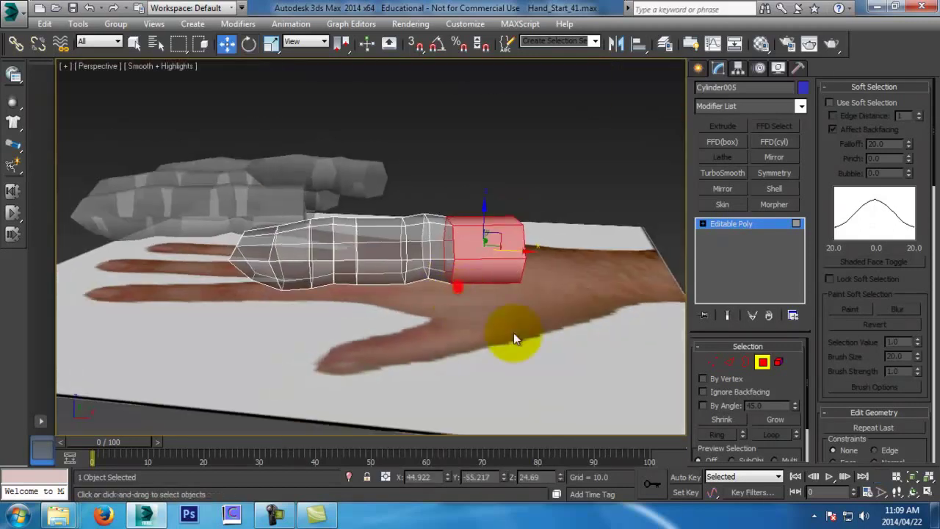
{"action": "left_click", "coordinate": [780, 417]}
{"action": "middle_click_drag", "start_coordinate": [565, 308], "coordinate": [551, 293], "text": "alt"}
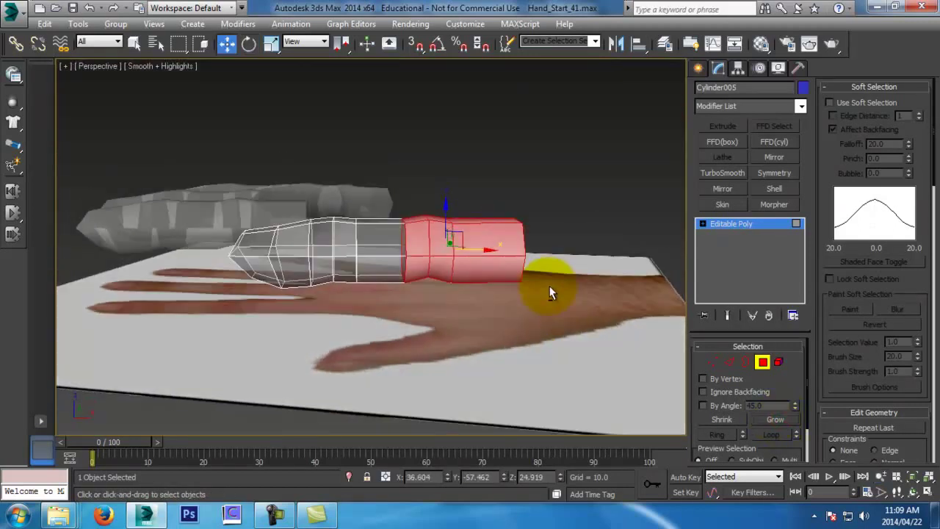
{"action": "left_click", "coordinate": [731, 416]}
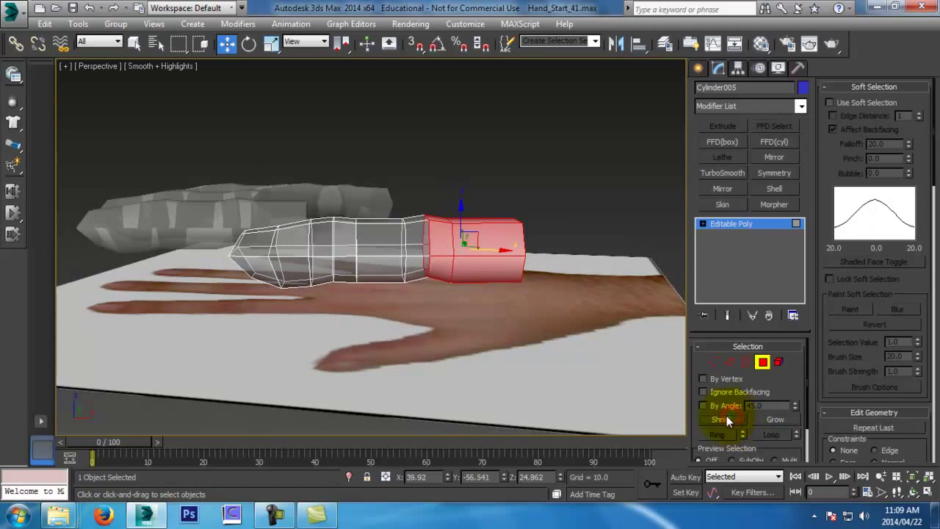
{"action": "left_click", "coordinate": [727, 419]}
{"action": "key", "text": "t"}
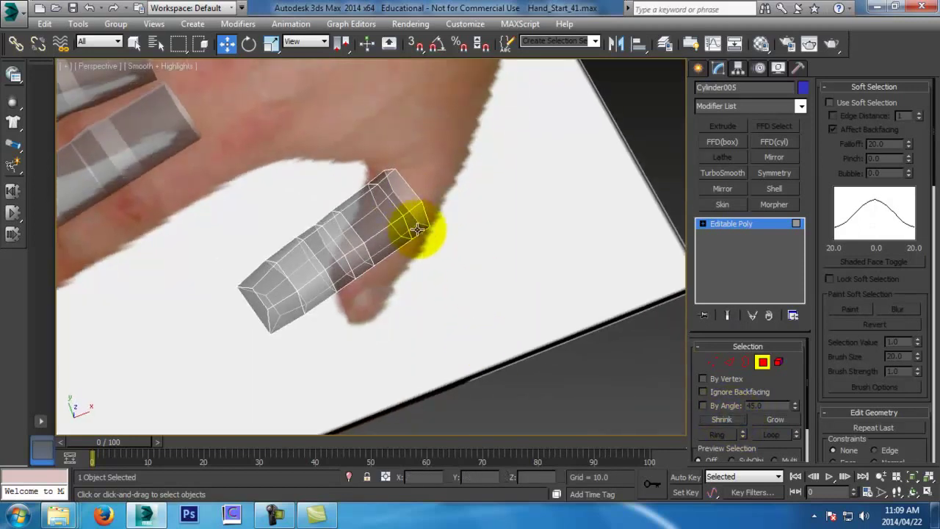
{"action": "scroll", "coordinate": [423, 262], "scroll_direction": "up", "scroll_amount": 3}
{"action": "left_click", "coordinate": [762, 363]}
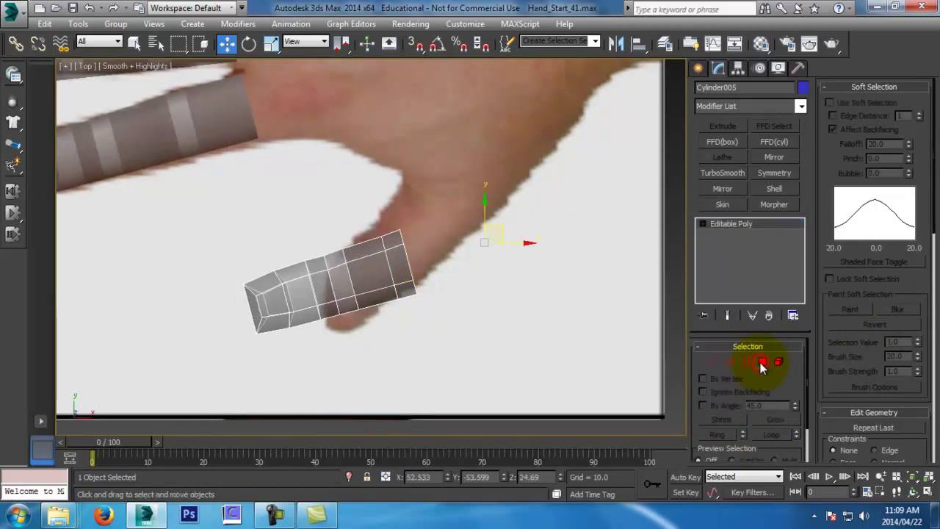
Rotate the shortened thumb mesh in the Top view and move it onto the photo's thumb
{"action": "key", "text": "e"}
{"action": "left_click_drag", "start_coordinate": [520, 218], "coordinate": [508, 181]}
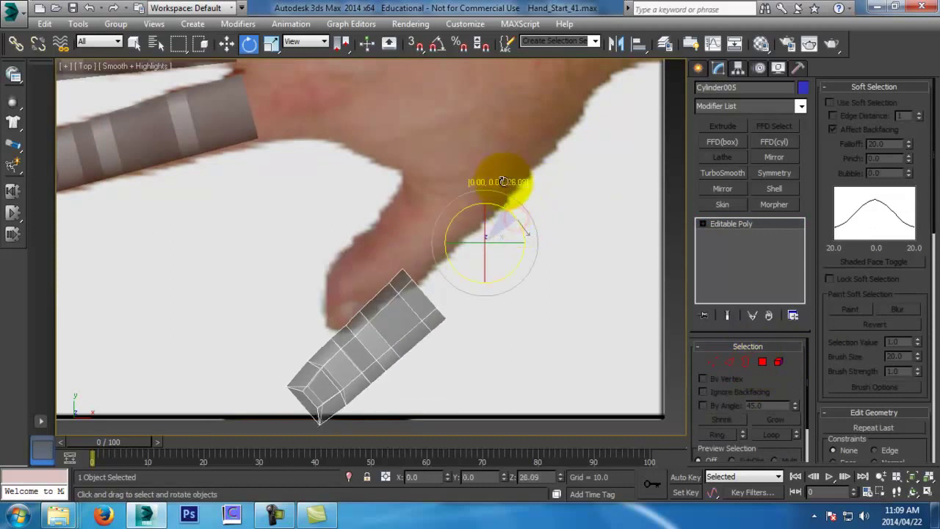
{"action": "key", "text": "w"}
{"action": "left_click_drag", "start_coordinate": [496, 228], "coordinate": [519, 138]}
Unhide all hidden objects and select the five finger meshes
{"action": "key", "text": "p"}
{"action": "middle_click_drag", "start_coordinate": [445, 220], "coordinate": [470, 137], "text": "alt"}
{"action": "scroll", "coordinate": [469, 136], "scroll_direction": "down", "scroll_amount": 5}
{"action": "right_click", "coordinate": [516, 159]}
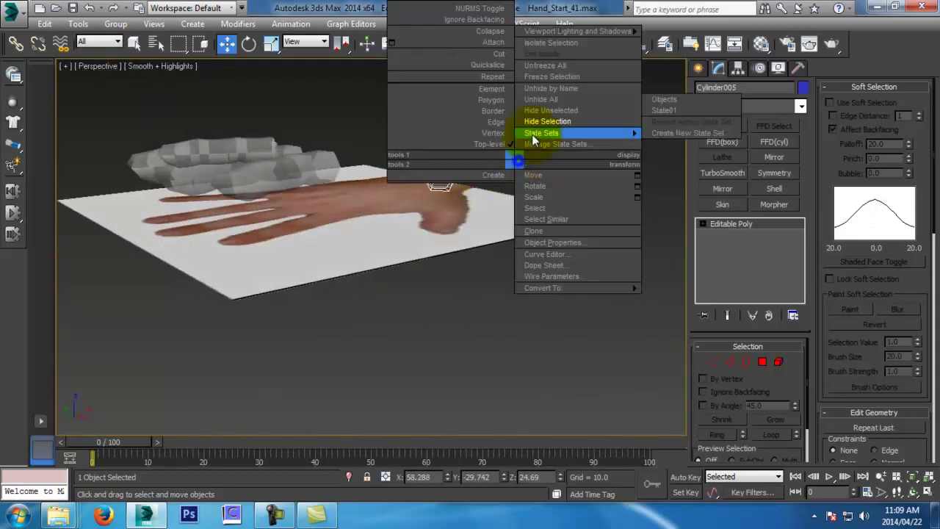
{"action": "left_click", "coordinate": [540, 101]}
{"action": "left_click", "coordinate": [387, 159]}
{"action": "middle_click_drag", "start_coordinate": [276, 123], "coordinate": [315, 176], "text": "alt"}
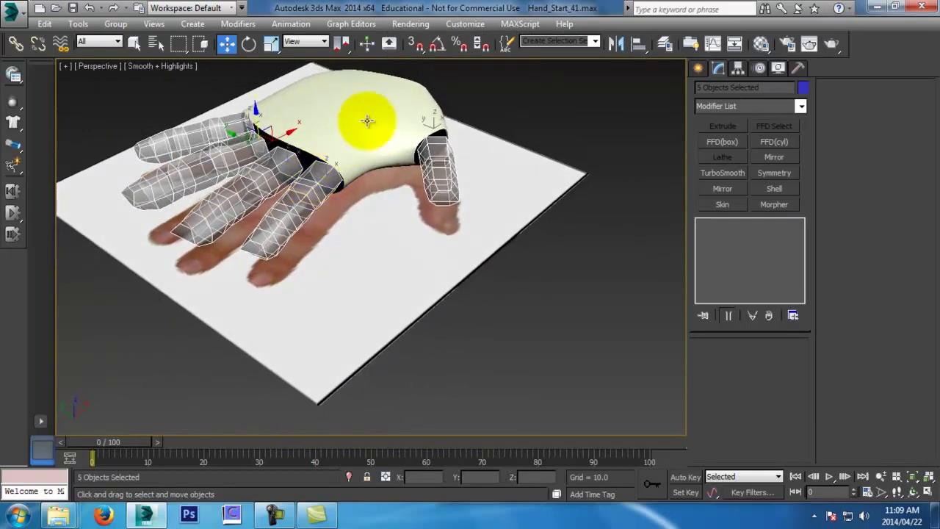
Select the palm mesh and save the scene as the next numbered version, Hand_Start_42.max
{"action": "left_click", "coordinate": [366, 122]}
{"action": "middle_click_drag", "start_coordinate": [367, 122], "coordinate": [381, 228]}
{"action": "scroll", "coordinate": [381, 230], "scroll_direction": "up", "scroll_amount": 3}
{"action": "key", "text": "ctrl+s"}
Turn on Isoline Display in the palm's TurboSmooth and return to its Editable Poly level
{"action": "left_click", "coordinate": [781, 236]}
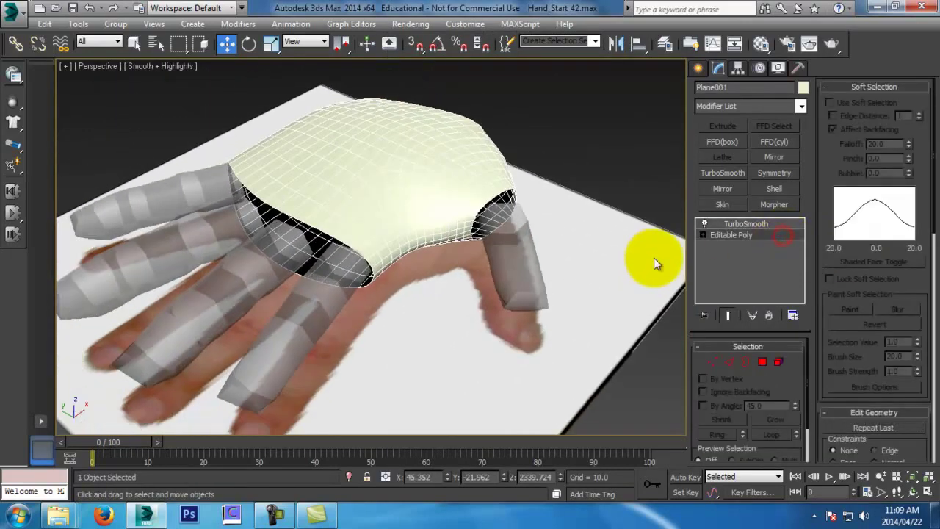
{"action": "key", "text": "F4"}
{"action": "key", "text": "F4"}
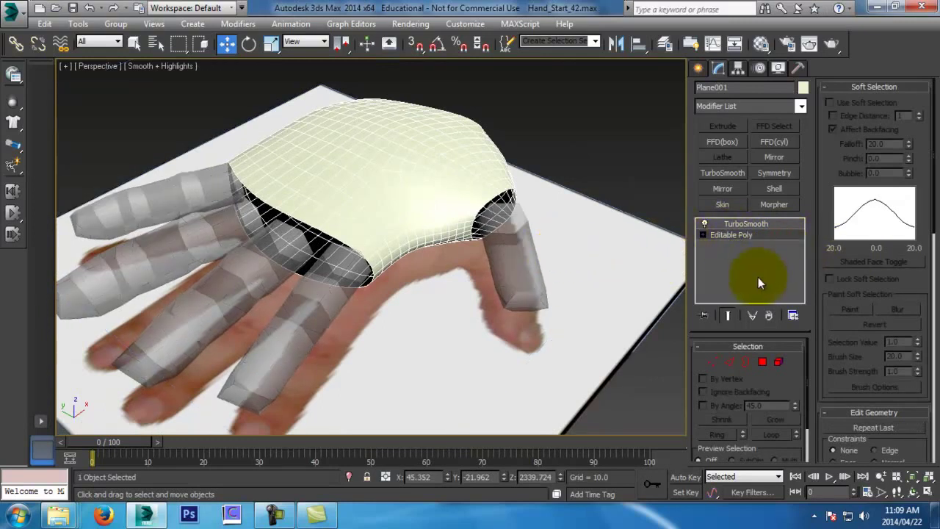
{"action": "left_click", "coordinate": [753, 223]}
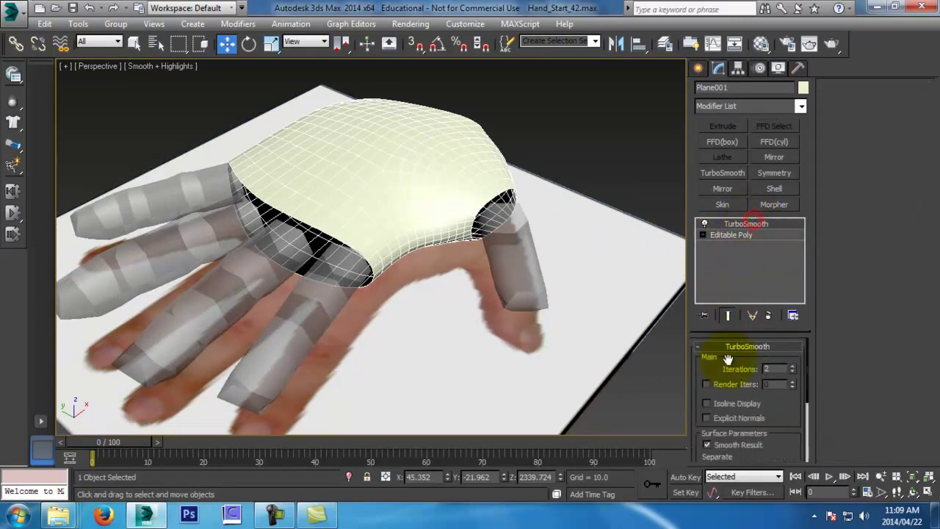
{"action": "left_click", "coordinate": [749, 236]}
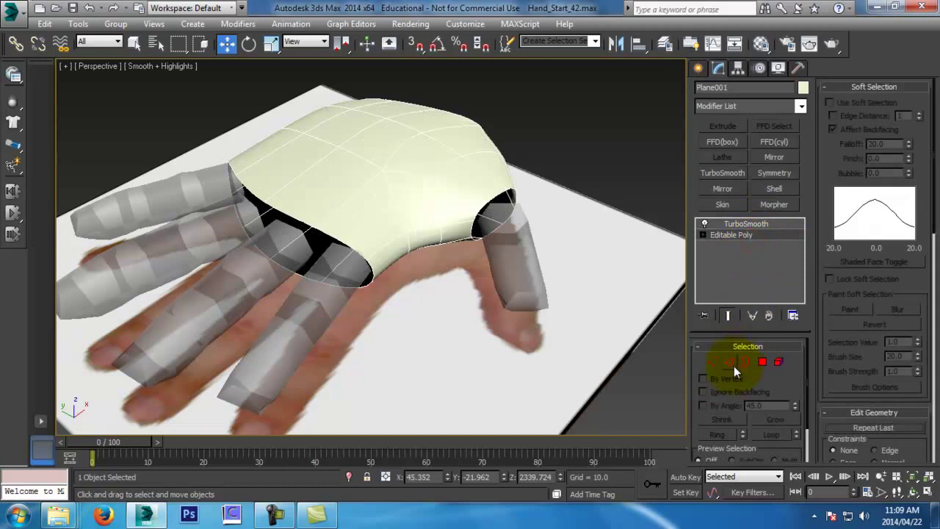
Hide the palm's smoothed result and attach the middle-finger mesh to the palm
{"action": "left_click_drag", "start_coordinate": [817, 255], "coordinate": [828, 50]}
{"action": "middle_click_drag", "start_coordinate": [444, 267], "coordinate": [573, 234], "text": "alt"}
{"action": "left_click", "coordinate": [727, 315]}
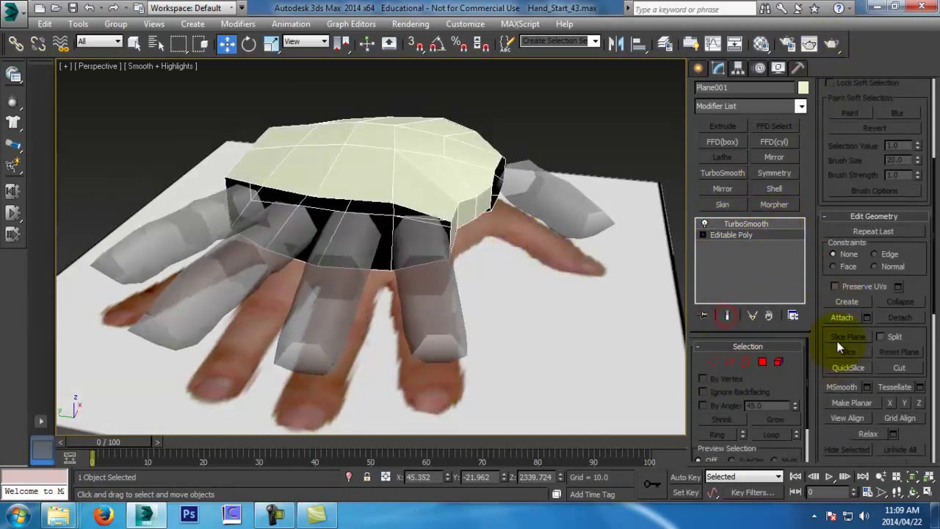
{"action": "left_click", "coordinate": [356, 245]}
Examine how the attached middle finger's base lines up with the palm's front opening
{"action": "key", "text": "alt+x"}
{"action": "key", "text": "alt+x"}
{"action": "mouse_move", "coordinate": [356, 245]}
{"action": "middle_mouse_down", "text": "alt"}
{"action": "mouse_move", "coordinate": [388, 258]}
{"action": "mouse_move", "coordinate": [383, 244]}
{"action": "mouse_move", "coordinate": [371, 247]}
{"action": "middle_mouse_up", "text": "alt"}
{"action": "key", "text": "alt+z"}
{"action": "left_click_drag", "start_coordinate": [372, 247], "coordinate": [369, 241]}
{"action": "mouse_move", "coordinate": [369, 242]}
{"action": "middle_mouse_down", "text": "alt"}
{"action": "mouse_move", "coordinate": [356, 222]}
{"action": "mouse_move", "coordinate": [375, 244]}
{"action": "middle_mouse_up", "text": "alt"}
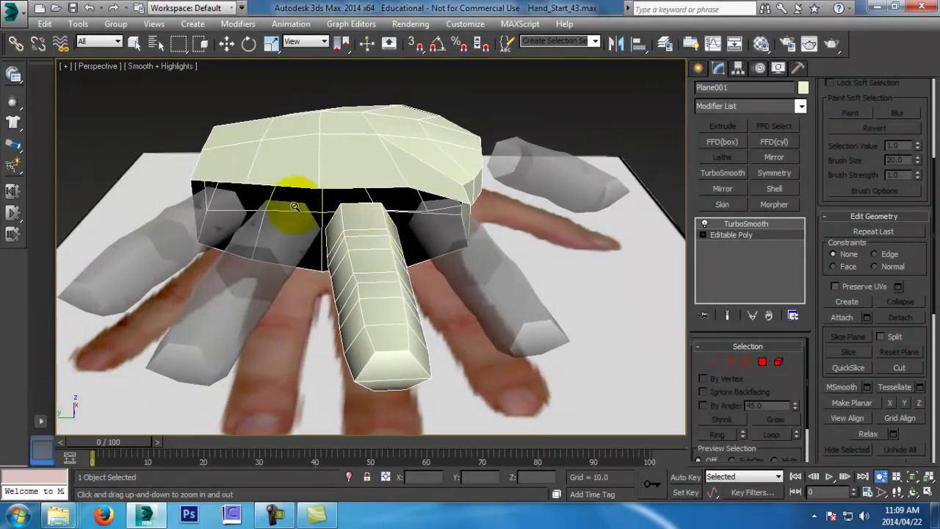
{"action": "mouse_move", "coordinate": [316, 206]}
{"action": "middle_mouse_down", "text": "ctrl+alt"}
{"action": "mouse_move", "coordinate": [325, 216]}
{"action": "mouse_move", "coordinate": [315, 216]}
{"action": "mouse_move", "coordinate": [324, 215]}
{"action": "middle_mouse_up", "text": "ctrl+alt"}
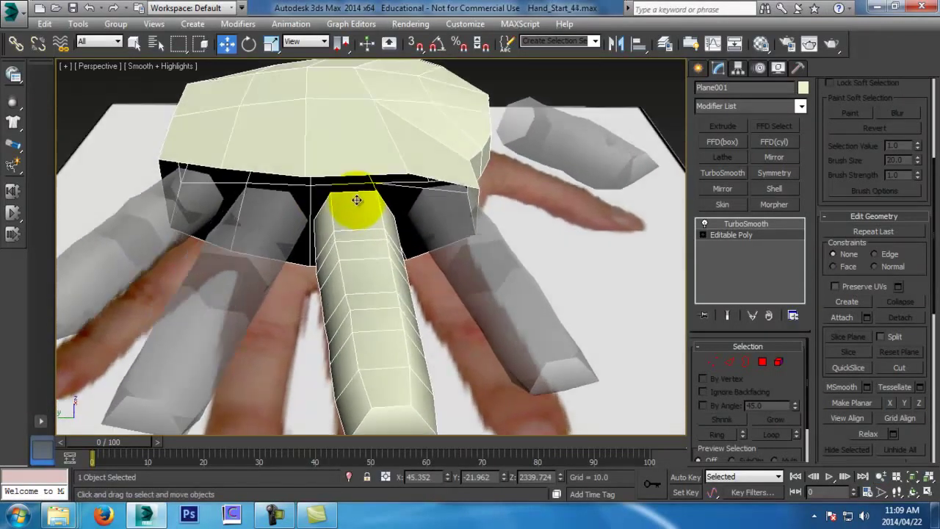
{"action": "middle_click_drag", "start_coordinate": [357, 200], "coordinate": [374, 196], "text": "alt"}
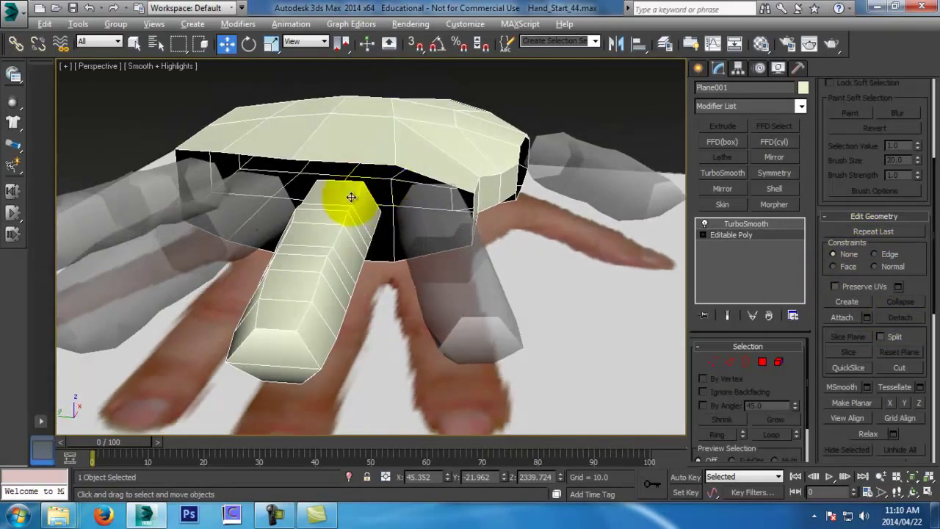
Try to target-weld the middle finger's upper and underside base vertices to the vertices of the palm opening
{"action": "left_click", "coordinate": [710, 362]}
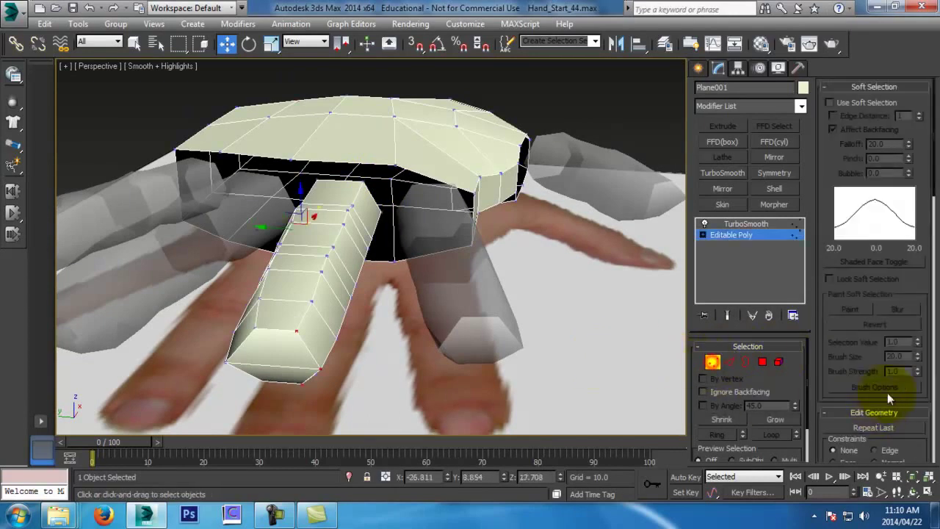
{"action": "scroll", "coordinate": [913, 411], "scroll_direction": "down", "scroll_amount": 10}
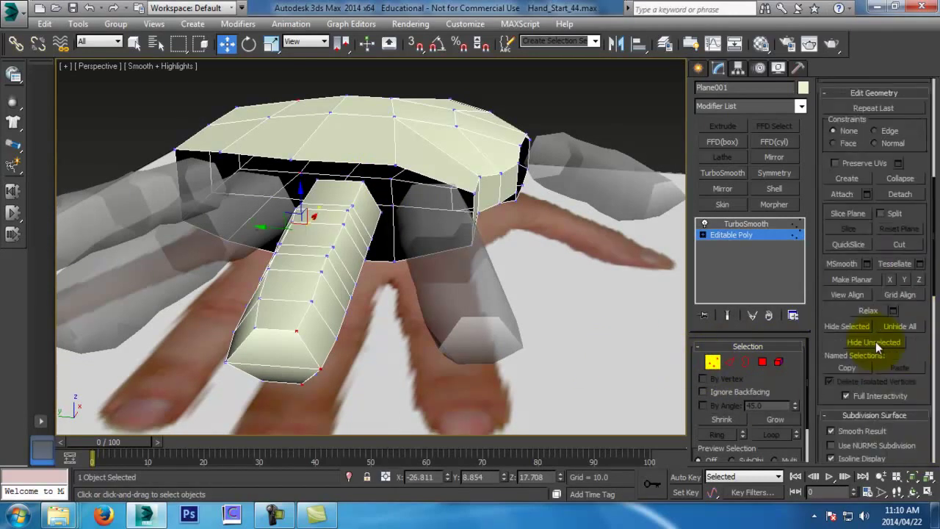
{"action": "scroll", "coordinate": [873, 337], "scroll_direction": "down", "scroll_amount": 10}
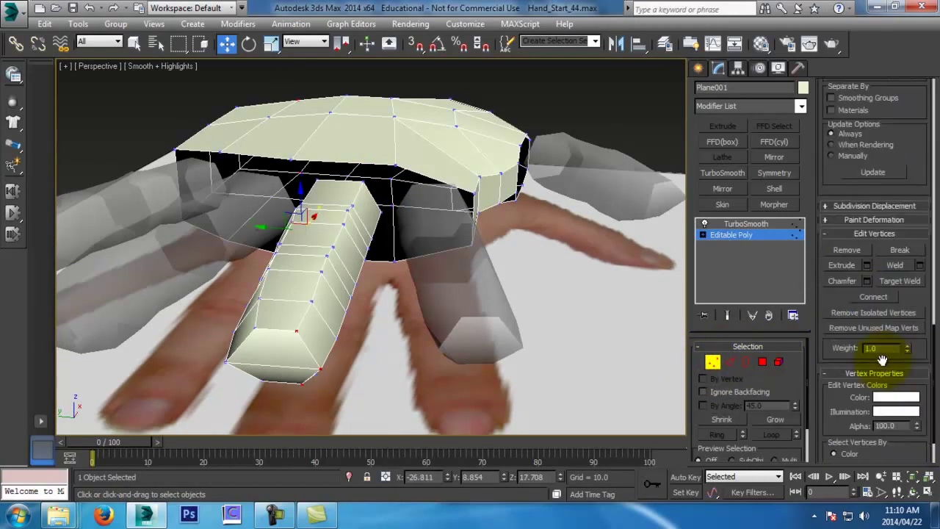
{"action": "left_click", "coordinate": [899, 281]}
{"action": "left_click", "coordinate": [360, 184]}
{"action": "left_click", "coordinate": [395, 165]}
{"action": "middle_click_drag", "start_coordinate": [338, 187], "coordinate": [281, 234], "text": "alt"}
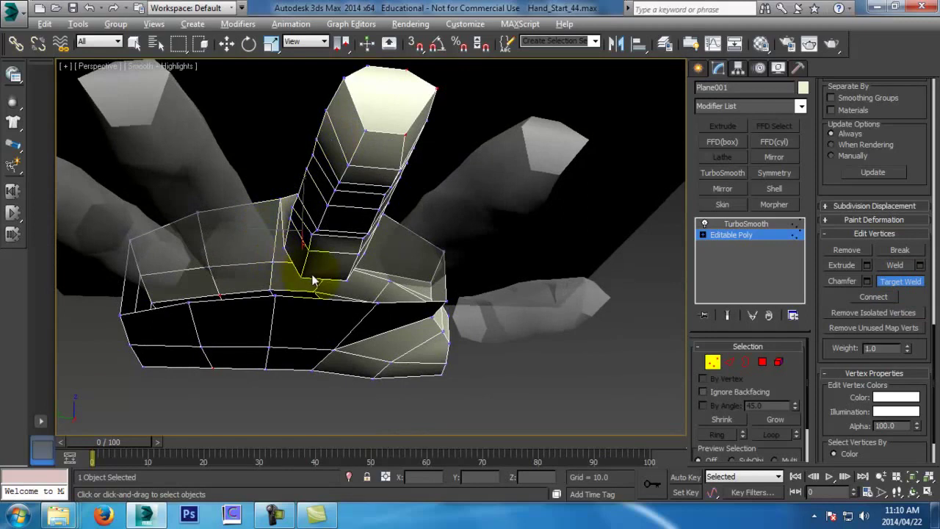
{"action": "middle_click_drag", "start_coordinate": [312, 281], "coordinate": [298, 301], "text": "alt"}
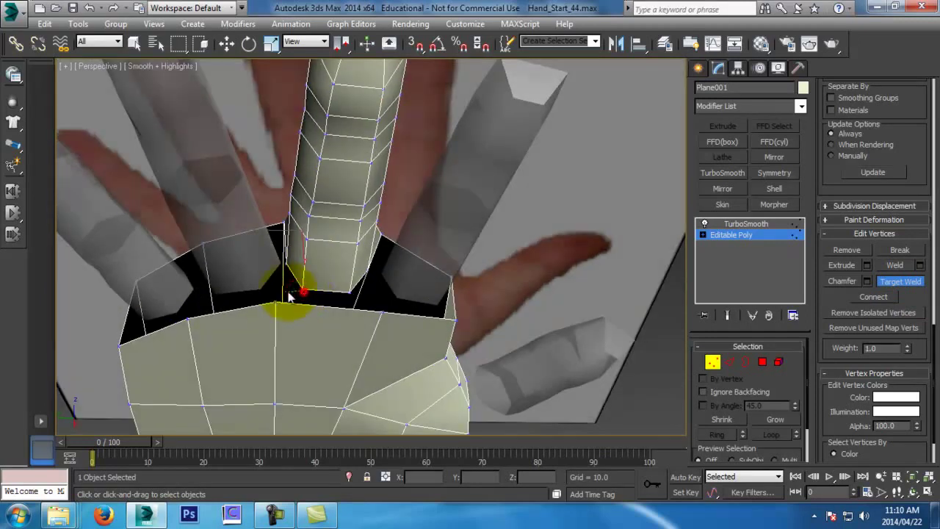
{"action": "left_click", "coordinate": [274, 303]}
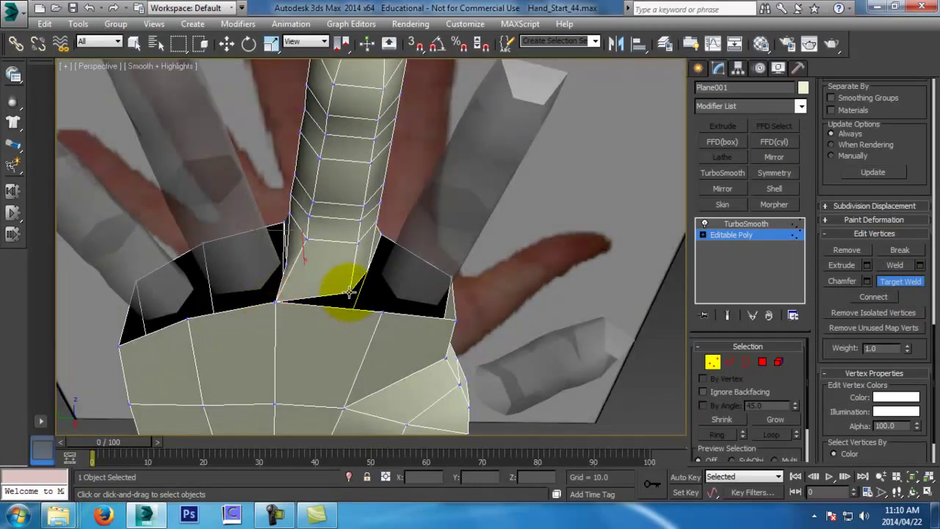
{"action": "left_click", "coordinate": [367, 310]}
Undo the target welds at the middle finger's base and leave Target Weld
{"action": "middle_click_drag", "start_coordinate": [367, 311], "coordinate": [414, 360], "text": "alt"}
{"action": "key", "text": "ctrl+z"}
{"action": "key", "text": "ctrl+z"}
{"action": "key", "text": "ctrl+z"}
{"action": "key", "text": "ctrl+z"}
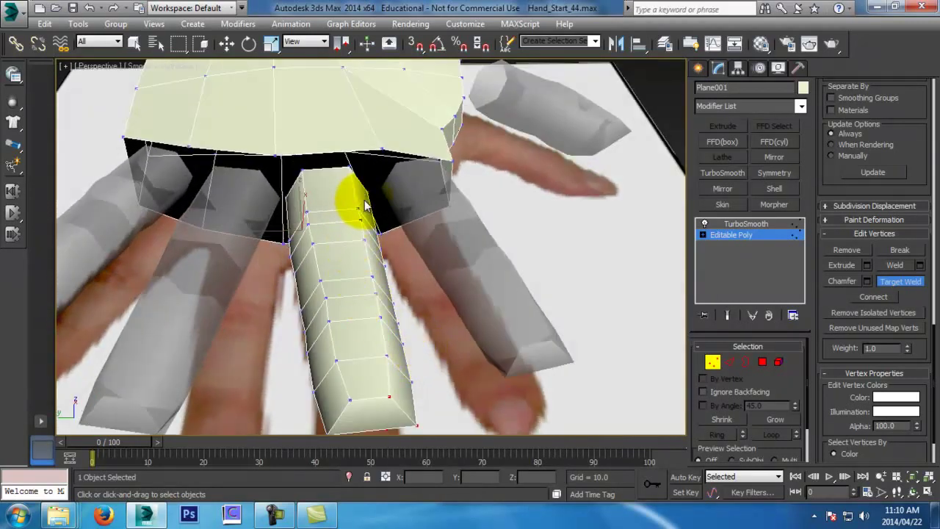
{"action": "middle_click_drag", "start_coordinate": [345, 129], "coordinate": [355, 199], "text": "alt"}
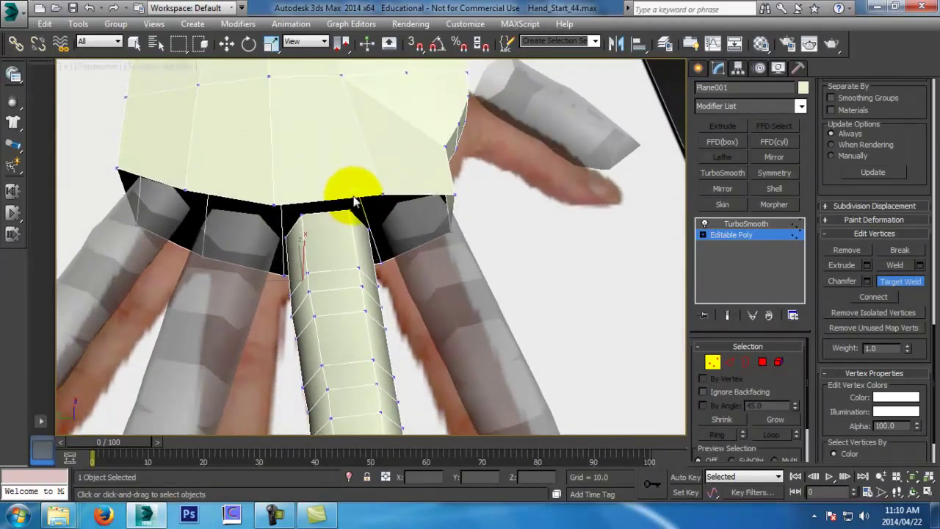
{"action": "key", "text": "w"}
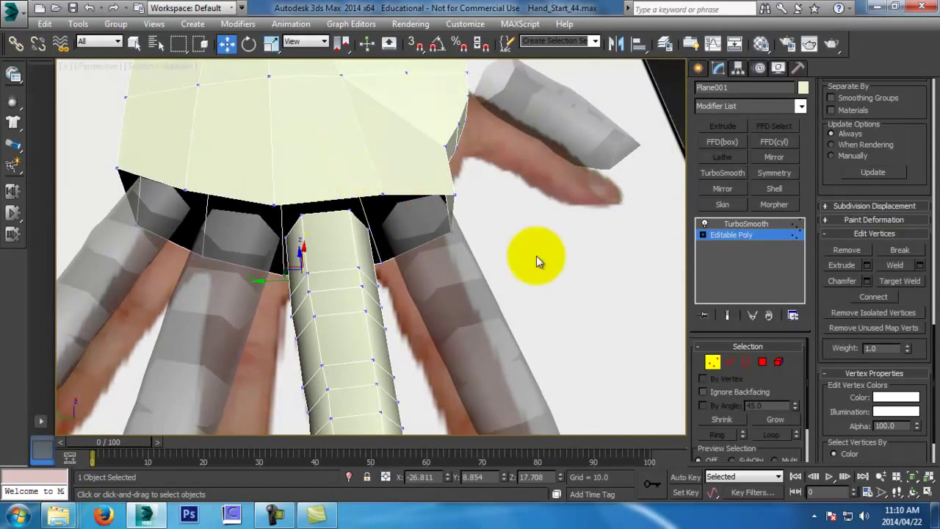
Connect the two crosswise edges on top of the palm behind the middle finger with two segments
{"action": "left_click", "coordinate": [729, 361]}
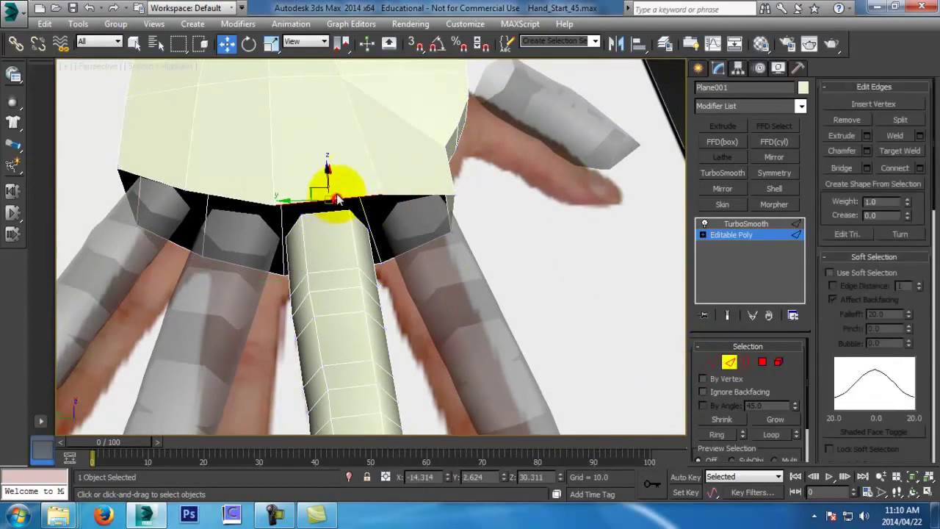
{"action": "middle_click_drag", "start_coordinate": [335, 199], "coordinate": [319, 149], "text": "alt"}
{"action": "left_click", "coordinate": [318, 105]}
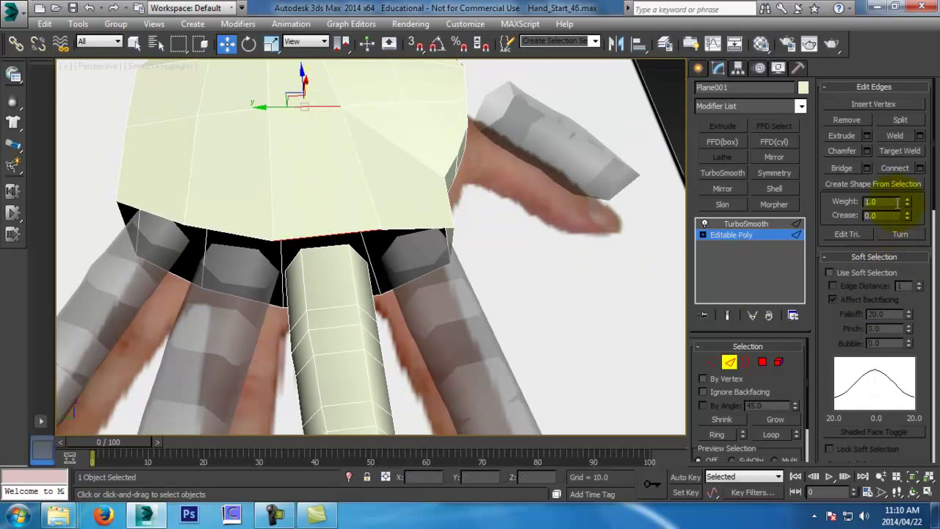
{"action": "left_click", "coordinate": [919, 167]}
{"action": "left_click", "coordinate": [377, 311]}
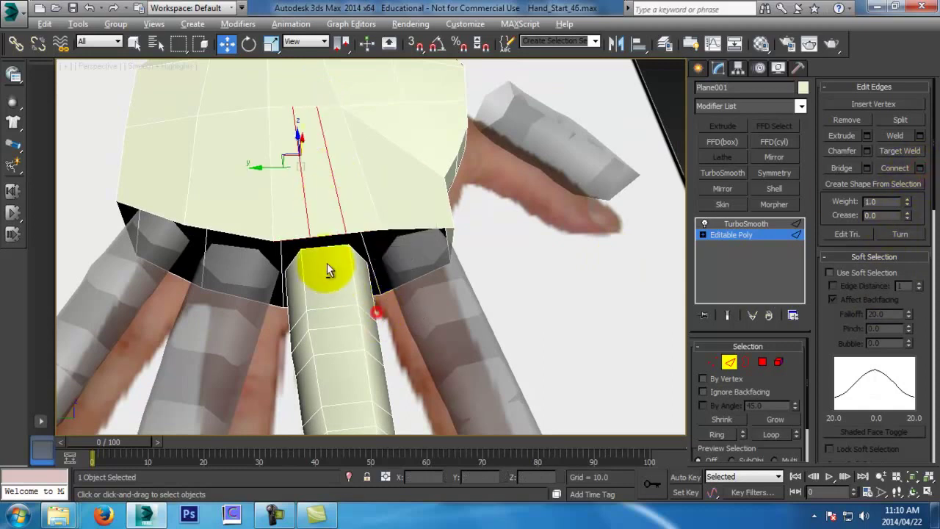
Connect the pairs of crosswise edges on top of the palm behind the ring, little and index fingers with two segments each
{"action": "middle_click_drag", "start_coordinate": [325, 273], "coordinate": [236, 220], "text": "alt"}
{"action": "left_click", "coordinate": [240, 128]}
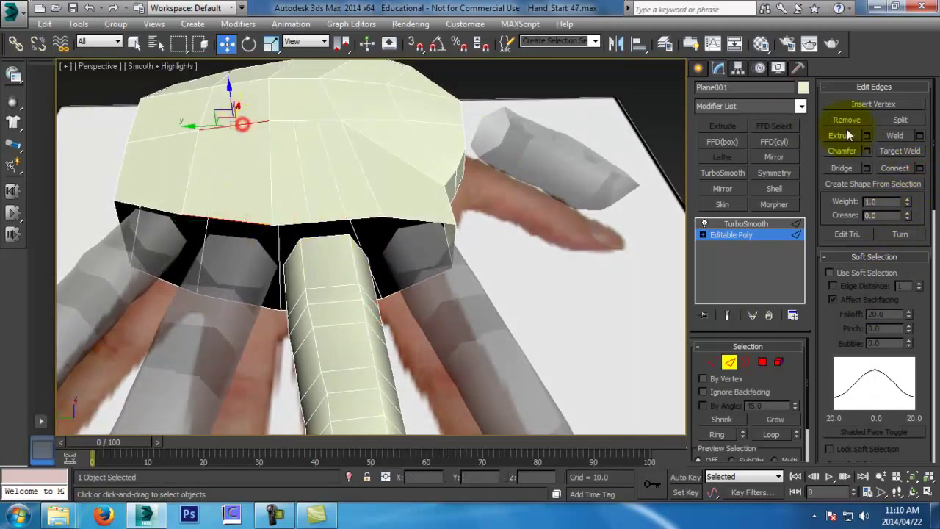
{"action": "left_click", "coordinate": [905, 167]}
{"action": "middle_click_drag", "start_coordinate": [220, 178], "coordinate": [213, 212], "text": "alt"}
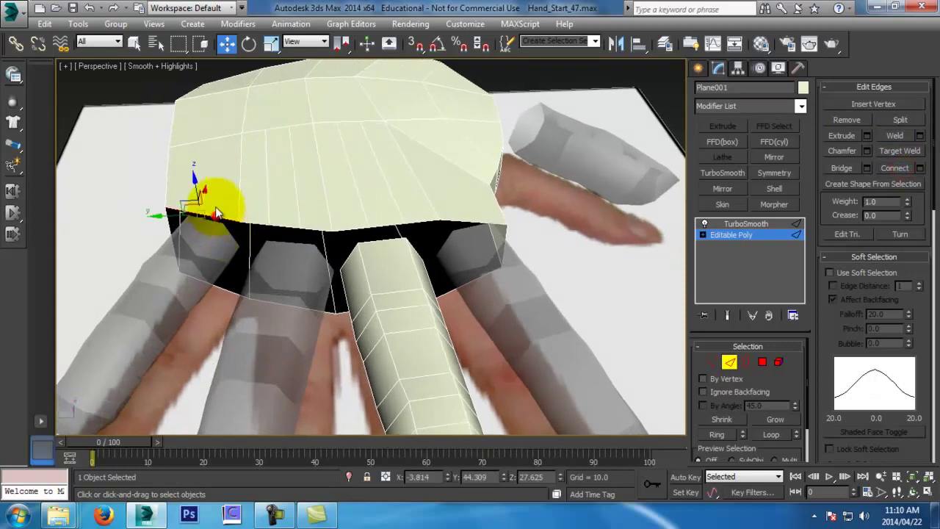
{"action": "left_click", "coordinate": [208, 142]}
{"action": "left_click", "coordinate": [897, 167]}
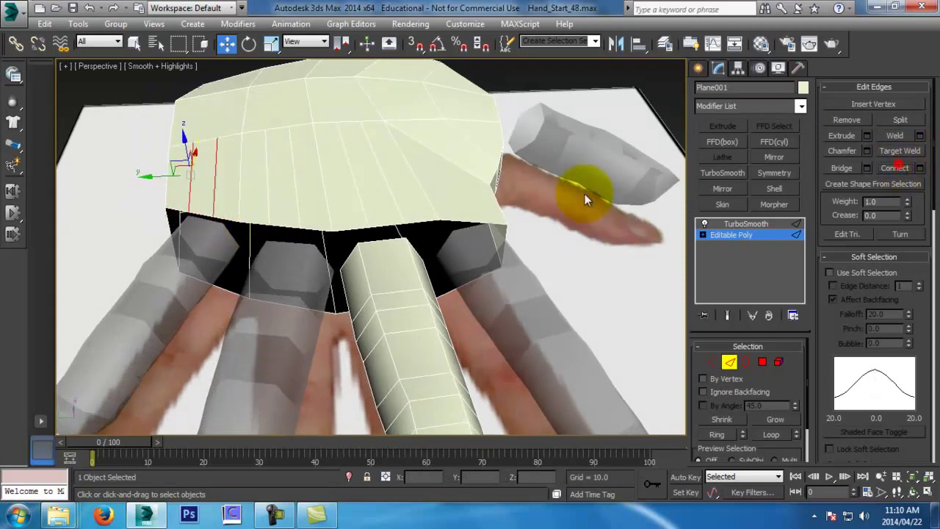
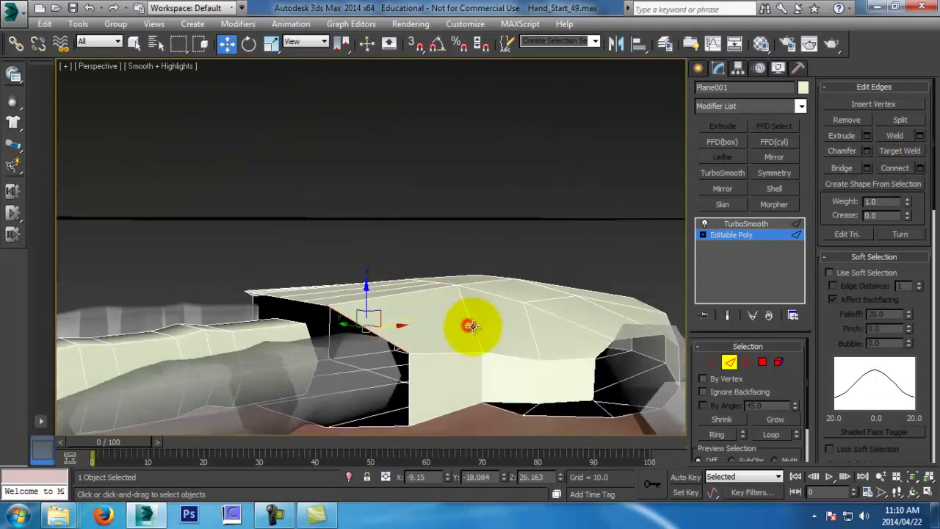
{"action": "left_click", "coordinate": [470, 326]}
{"action": "left_click", "coordinate": [889, 168]}
{"action": "middle_click_drag", "start_coordinate": [447, 192], "coordinate": [431, 215], "text": "alt"}
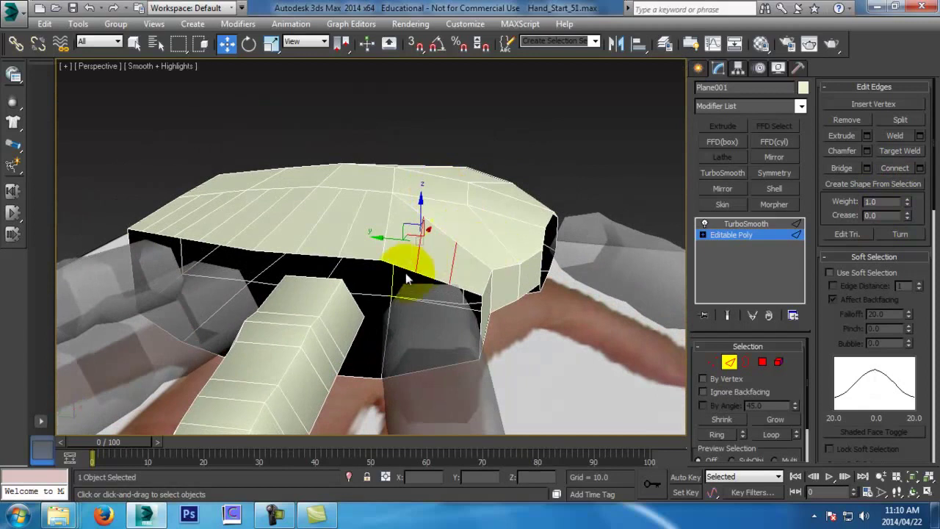
Target-weld the middle finger's two upper base vertices to the matching vertices on the top edge of the palm opening
{"action": "left_click", "coordinate": [714, 362]}
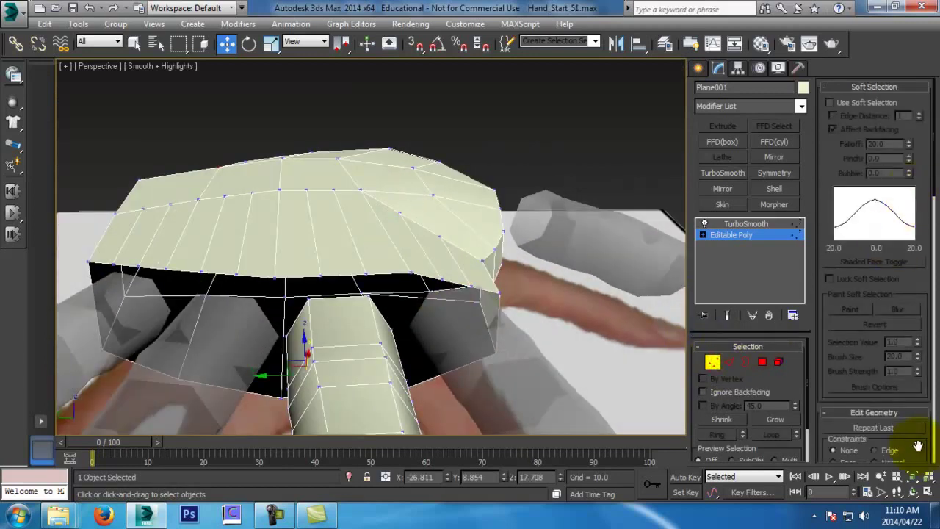
{"action": "left_click_drag", "start_coordinate": [918, 443], "coordinate": [908, 280]}
{"action": "left_click_drag", "start_coordinate": [926, 358], "coordinate": [911, 73]}
{"action": "scroll", "coordinate": [904, 311], "scroll_direction": "down", "scroll_amount": 5}
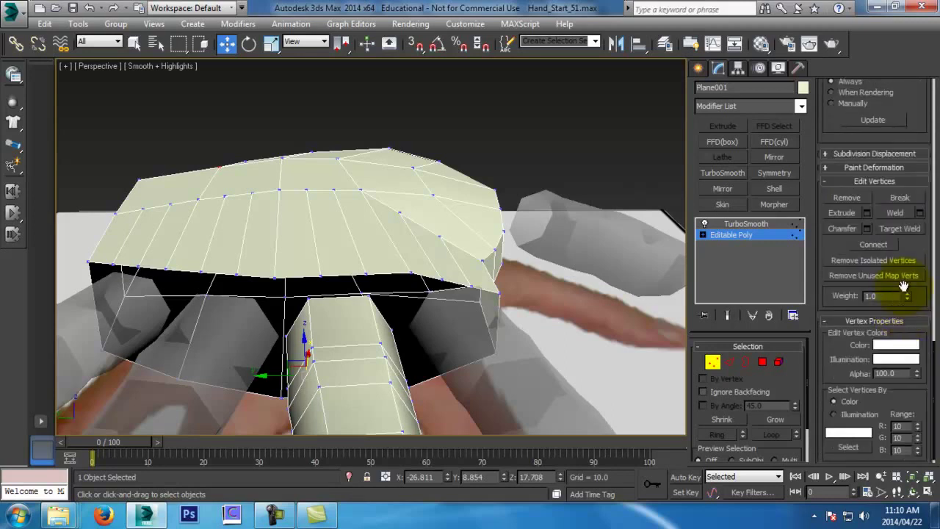
{"action": "left_click", "coordinate": [906, 229]}
{"action": "middle_click_drag", "start_coordinate": [379, 313], "coordinate": [339, 306], "text": "alt"}
{"action": "left_click", "coordinate": [409, 328]}
{"action": "left_click", "coordinate": [404, 301]}
{"action": "middle_click_drag", "start_coordinate": [403, 302], "coordinate": [355, 323], "text": "alt"}
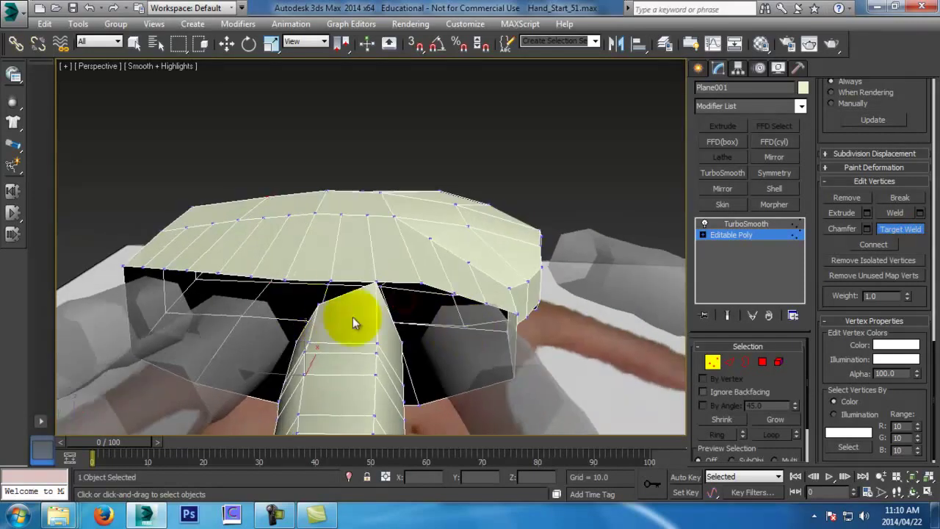
{"action": "left_click", "coordinate": [317, 302]}
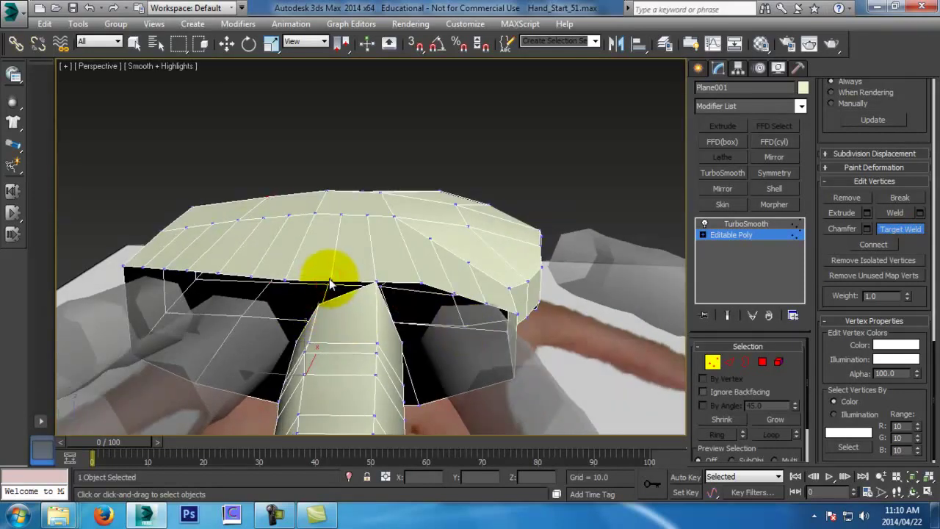
{"action": "middle_click_drag", "start_coordinate": [332, 290], "coordinate": [422, 287], "text": "alt"}
{"action": "left_click", "coordinate": [896, 228]}
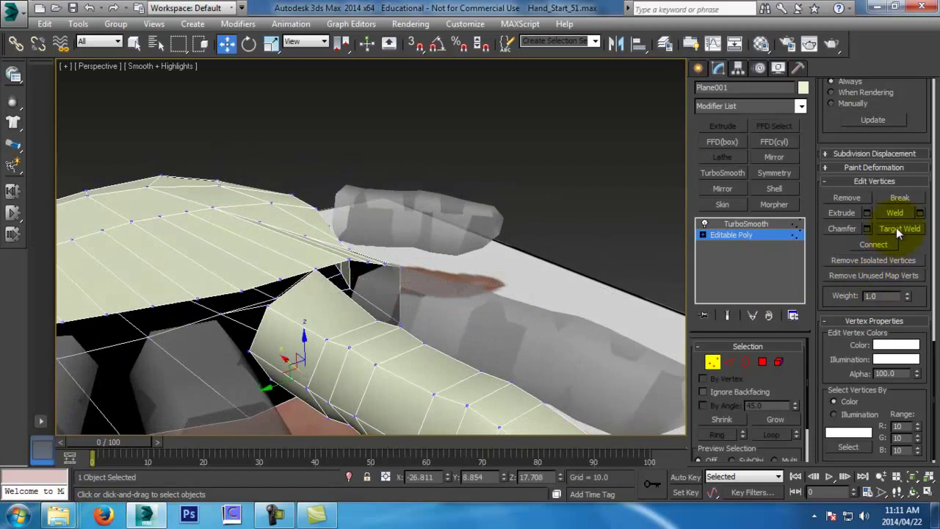
{"action": "left_click", "coordinate": [279, 280]}
{"action": "middle_click_drag", "start_coordinate": [298, 337], "coordinate": [250, 230], "text": "alt"}
{"action": "left_click_drag", "start_coordinate": [252, 226], "coordinate": [266, 301]}
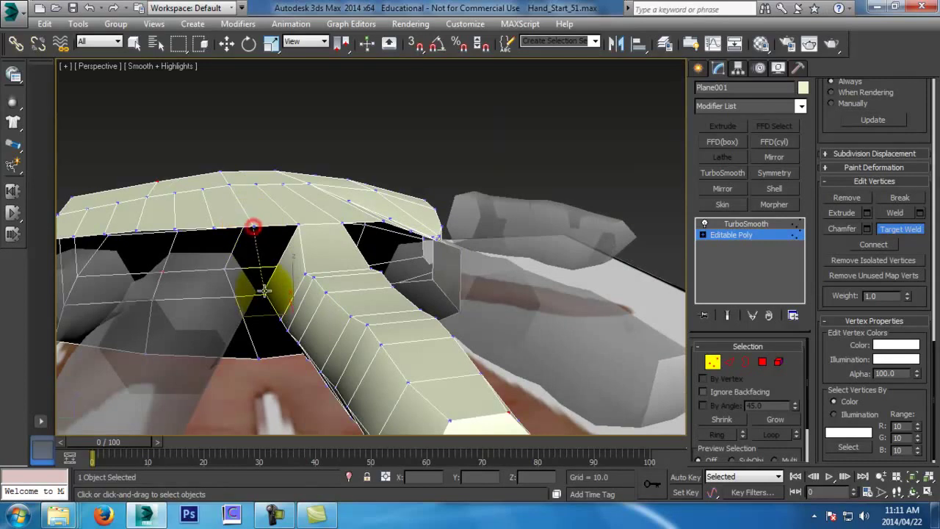
{"action": "middle_click_drag", "start_coordinate": [262, 273], "coordinate": [293, 313], "text": "alt"}
{"action": "key", "text": "ctrl+z"}
Target-weld the middle finger's two underside base vertices to the vertices on the lower edge of the palm opening
{"action": "middle_click_drag", "start_coordinate": [355, 296], "coordinate": [363, 256], "text": "alt"}
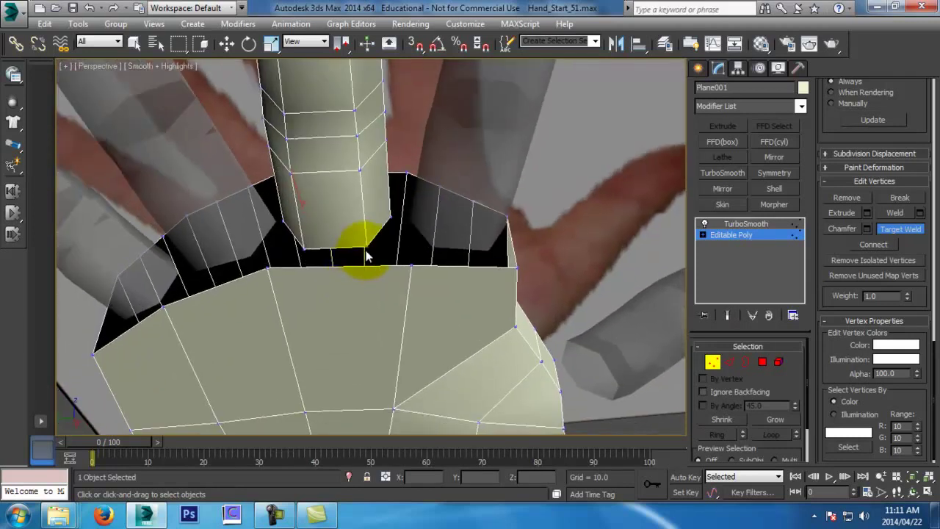
{"action": "left_click", "coordinate": [409, 267]}
{"action": "left_click", "coordinate": [303, 250]}
{"action": "left_click", "coordinate": [266, 270]}
{"action": "middle_click_drag", "start_coordinate": [351, 259], "coordinate": [411, 176], "text": "alt"}
{"action": "key", "text": "w"}
Leave vertex editing and attach the index finger to the palm mesh
{"action": "left_click", "coordinate": [715, 361]}
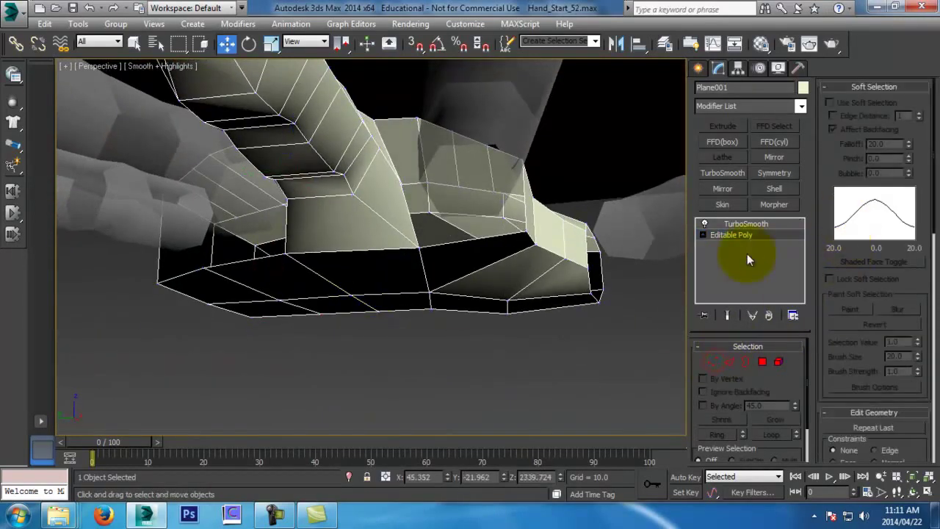
{"action": "scroll", "coordinate": [822, 235], "scroll_direction": "down", "scroll_amount": 5}
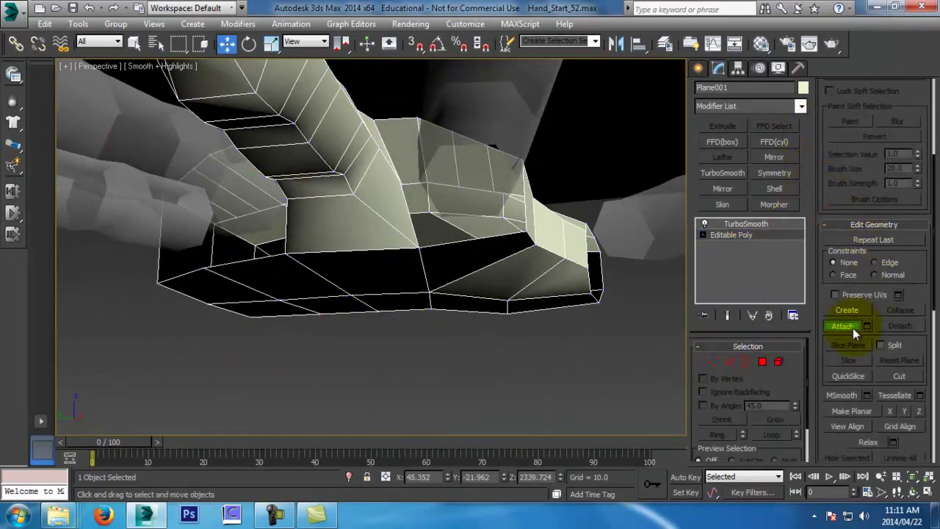
{"action": "left_click", "coordinate": [842, 325]}
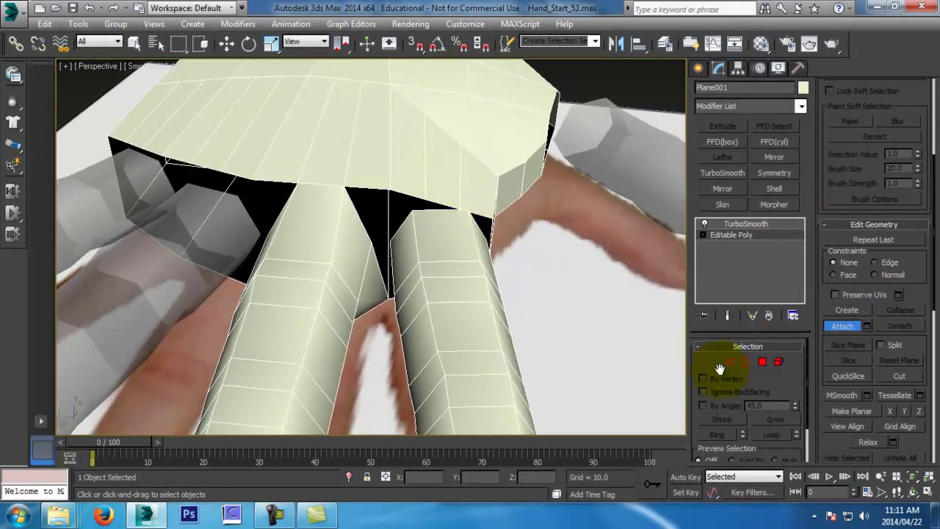
Target-weld the index finger's two upper base vertices to the matching vertices on the palm's top front edge
{"action": "left_click", "coordinate": [715, 362]}
{"action": "scroll", "coordinate": [896, 309], "scroll_direction": "down", "scroll_amount": 12}
{"action": "scroll", "coordinate": [896, 312], "scroll_direction": "down", "scroll_amount": 8}
{"action": "left_click", "coordinate": [908, 247]}
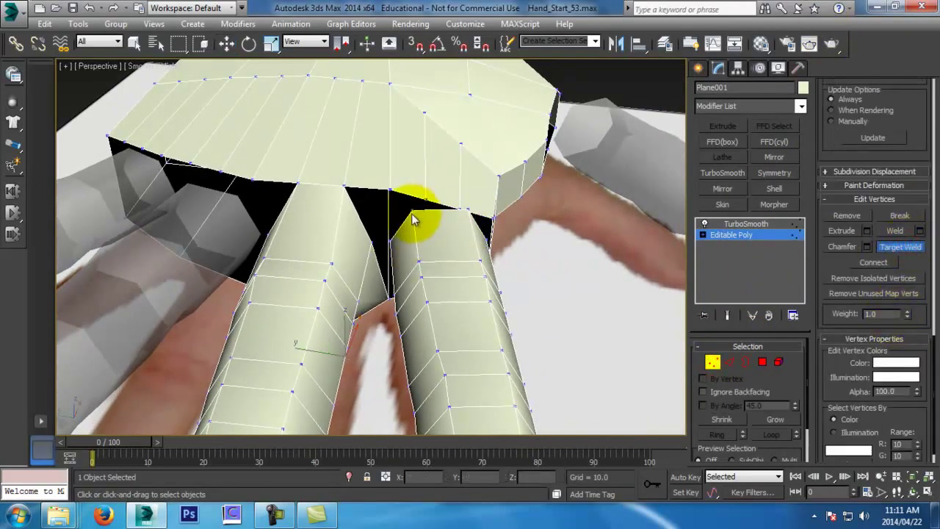
{"action": "middle_click_drag", "start_coordinate": [425, 202], "coordinate": [554, 273], "text": "alt"}
{"action": "left_click", "coordinate": [559, 262]}
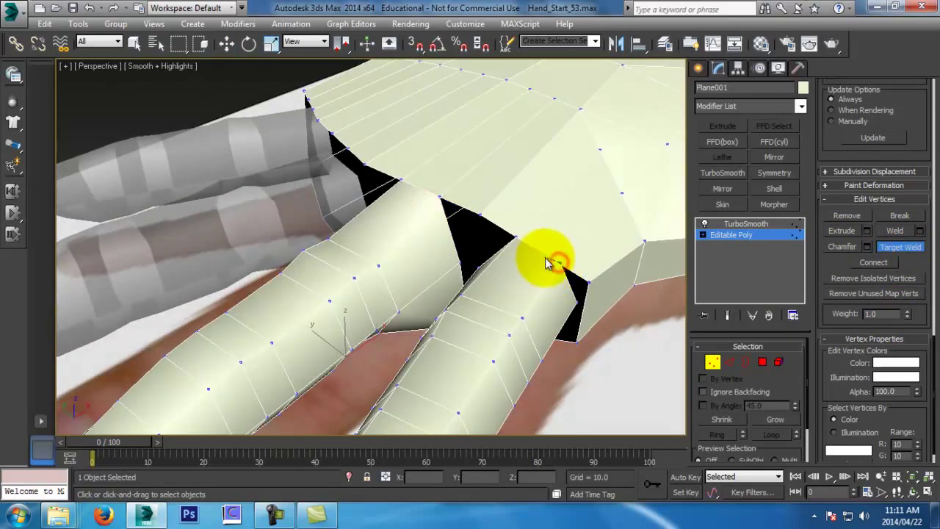
{"action": "key", "text": "F3"}
{"action": "key", "text": "F3"}
Target-weld the index finger's outer side and underside base vertices to the corner and lower edge of the palm opening
{"action": "middle_click_drag", "start_coordinate": [535, 251], "coordinate": [529, 213], "text": "alt"}
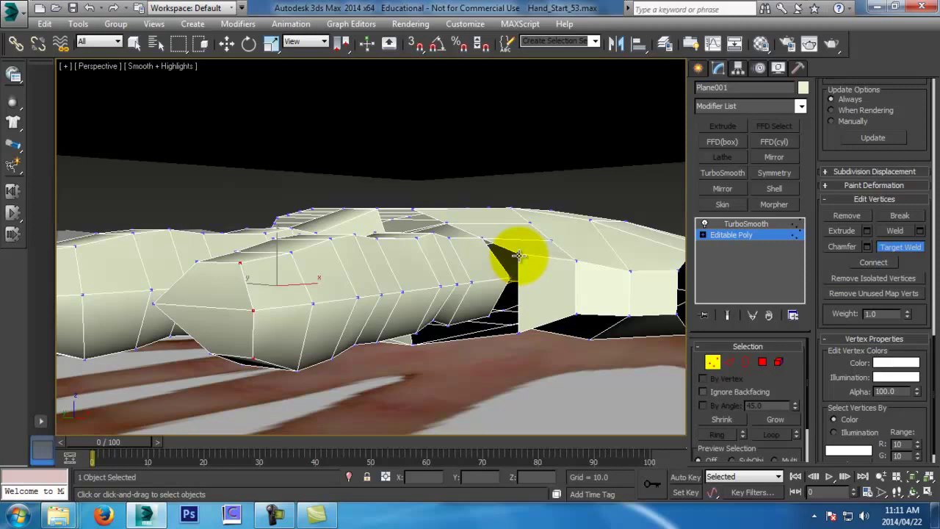
{"action": "left_click", "coordinate": [509, 278]}
{"action": "mouse_move", "coordinate": [510, 277]}
{"action": "middle_mouse_down", "text": "alt"}
{"action": "mouse_move", "coordinate": [508, 295]}
{"action": "mouse_move", "coordinate": [504, 267]}
{"action": "middle_mouse_up", "text": "alt"}
{"action": "left_click", "coordinate": [481, 292]}
{"action": "left_click", "coordinate": [513, 314]}
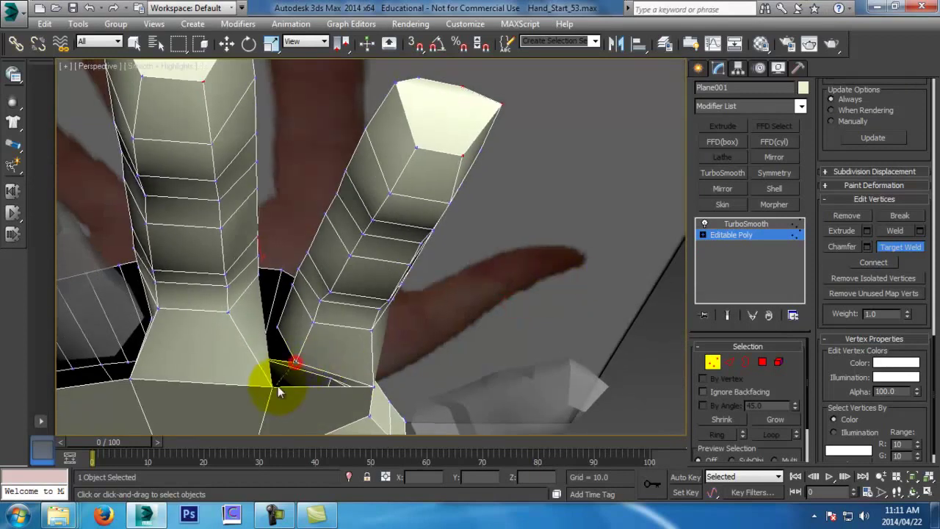
{"action": "left_click", "coordinate": [272, 387]}
Weld the facing side vertices at the bases of the middle and index fingers, using a threshold large enough to merge them
{"action": "middle_click_drag", "start_coordinate": [271, 387], "coordinate": [335, 327], "text": "alt"}
{"action": "key", "text": "F3"}
{"action": "middle_click_drag", "start_coordinate": [311, 268], "coordinate": [292, 258], "text": "alt"}
{"action": "key", "text": "w"}
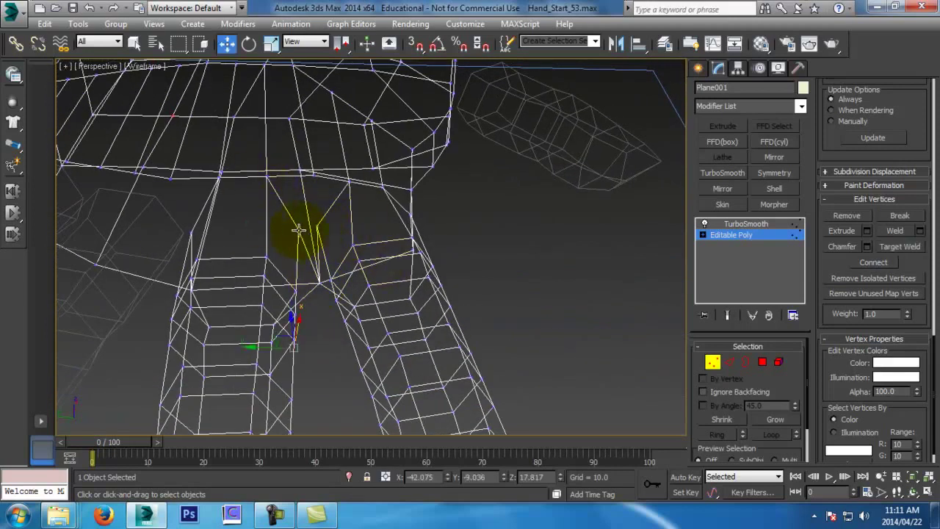
{"action": "left_click", "coordinate": [919, 231]}
{"action": "left_click_drag", "start_coordinate": [358, 158], "coordinate": [395, 220]}
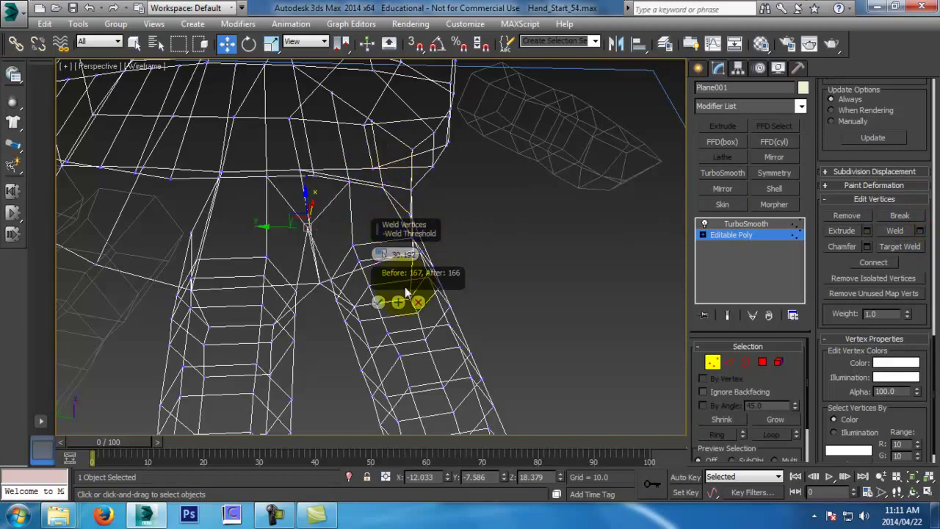
{"action": "left_click", "coordinate": [379, 301]}
Cap the open border between the middle and index fingers and preview the smoothed result
{"action": "mouse_move", "coordinate": [389, 249]}
{"action": "middle_mouse_down"}
{"action": "mouse_move", "coordinate": [393, 289]}
{"action": "mouse_move", "coordinate": [297, 229]}
{"action": "mouse_move", "coordinate": [615, 304]}
{"action": "middle_mouse_up"}
{"action": "key", "text": "F3"}
{"action": "left_click", "coordinate": [743, 362]}
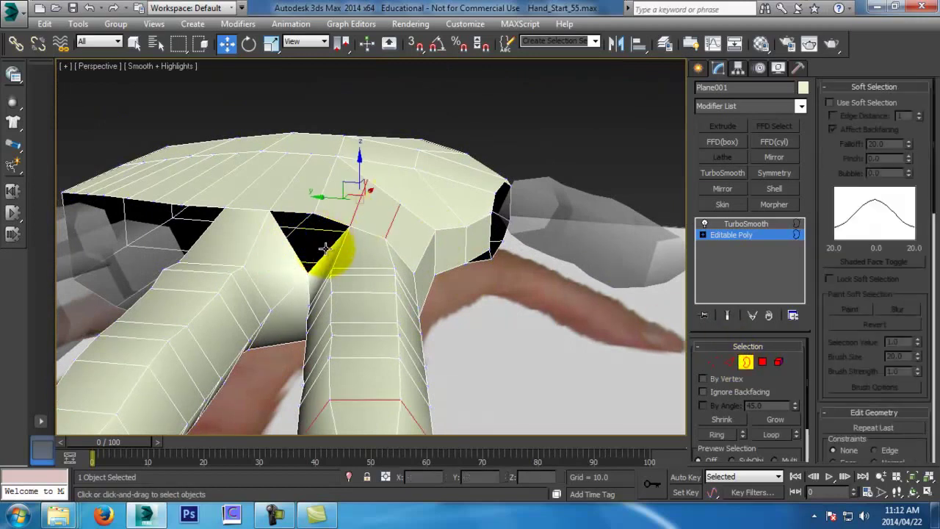
{"action": "left_click", "coordinate": [323, 249]}
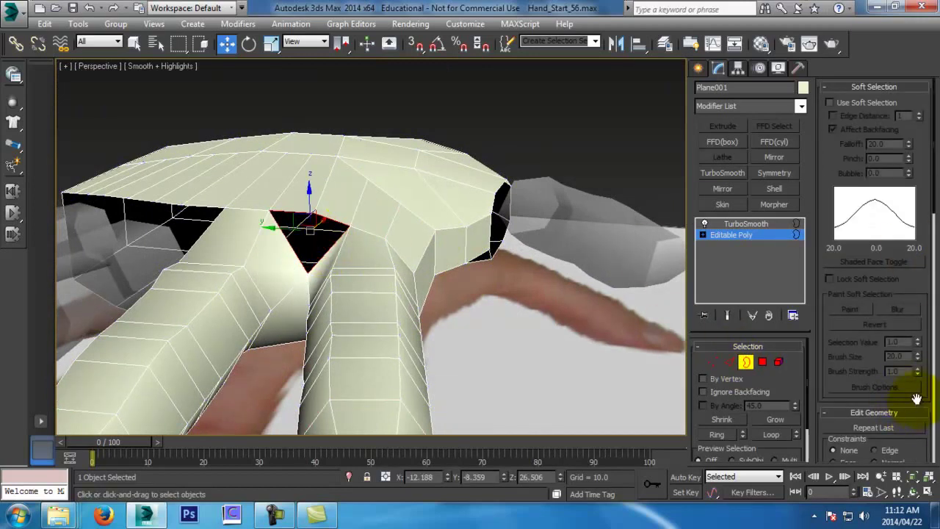
{"action": "scroll", "coordinate": [916, 400], "scroll_direction": "down", "scroll_amount": 5}
{"action": "scroll", "coordinate": [868, 143], "scroll_direction": "down", "scroll_amount": 6}
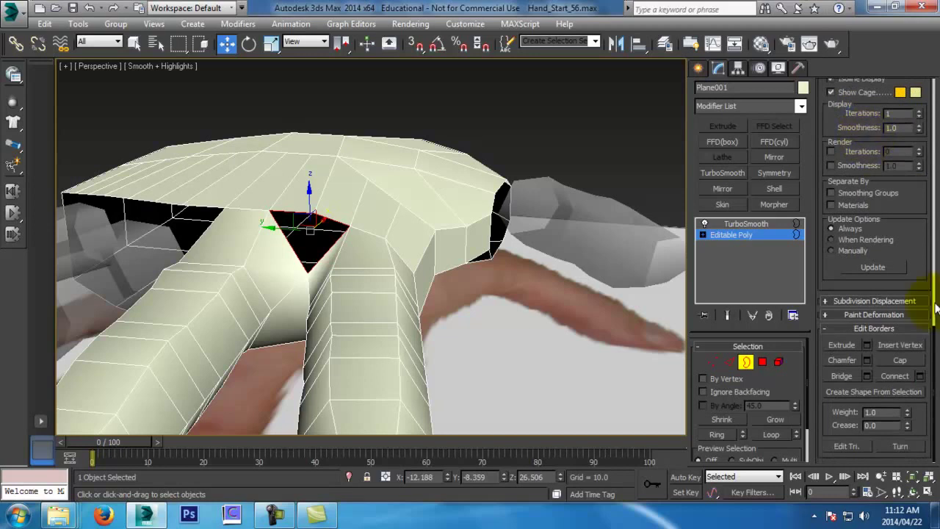
{"action": "left_click", "coordinate": [918, 359]}
{"action": "left_click", "coordinate": [727, 314]}
{"action": "middle_click_drag", "start_coordinate": [411, 250], "coordinate": [335, 230], "text": "alt"}
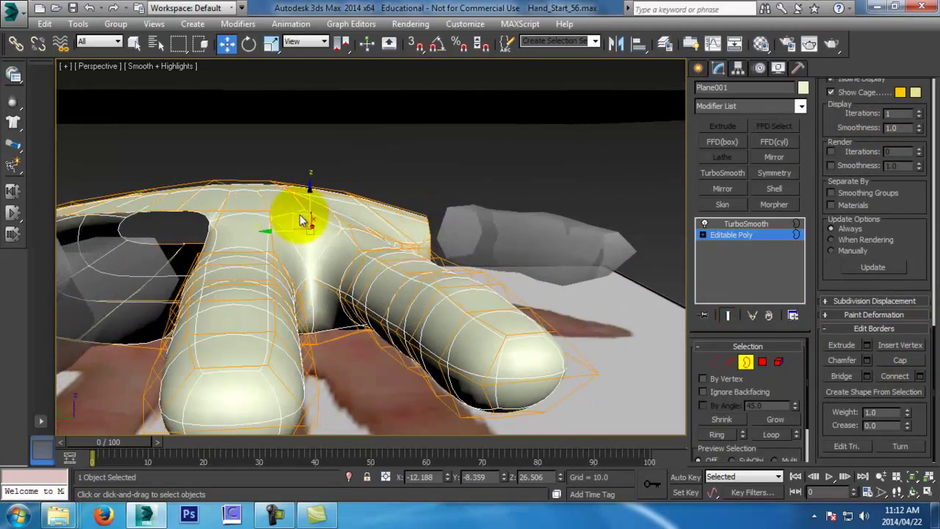
Reposition the palm's front-edge vertices between the fingers, lowering them to shape the webs
{"action": "left_click", "coordinate": [718, 363]}
{"action": "left_click", "coordinate": [315, 206]}
{"action": "middle_click_drag", "start_coordinate": [315, 206], "coordinate": [537, 234], "text": "alt"}
{"action": "left_click", "coordinate": [290, 193]}
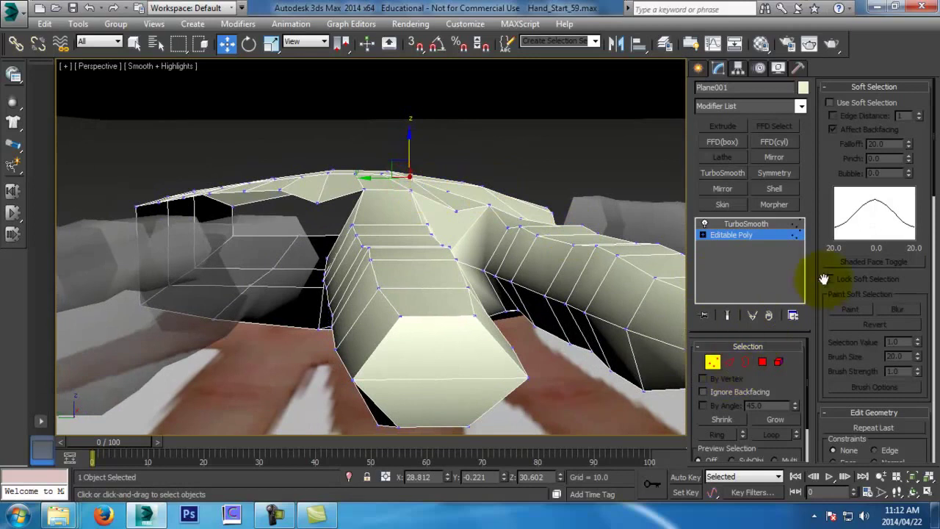
Attach the ring and little fingers to the palm mesh and leave Attach
{"action": "left_click_drag", "start_coordinate": [827, 381], "coordinate": [836, 237]}
{"action": "left_click", "coordinate": [842, 317]}
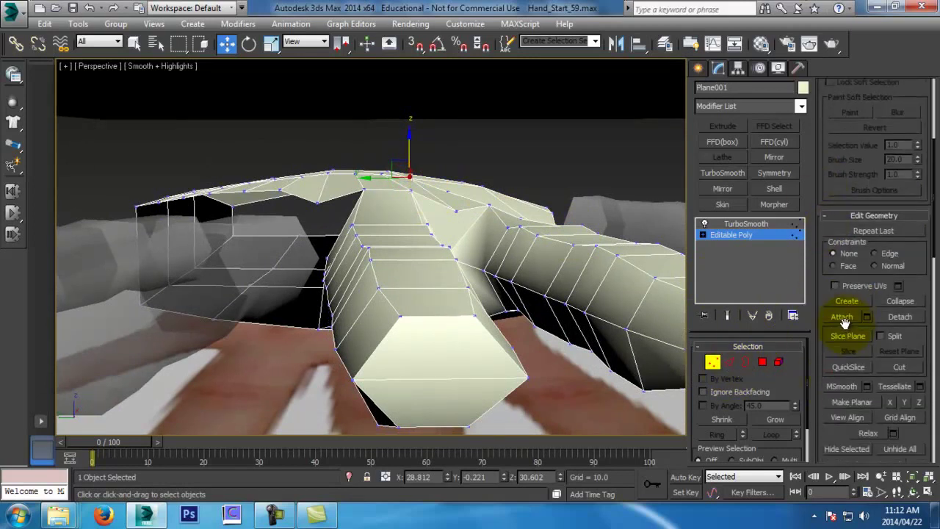
{"action": "left_click", "coordinate": [230, 276]}
{"action": "middle_click_drag", "start_coordinate": [307, 279], "coordinate": [306, 350], "text": "alt"}
{"action": "middle_click_drag", "start_coordinate": [316, 296], "coordinate": [470, 278]}
{"action": "left_click", "coordinate": [331, 155]}
{"action": "middle_click_drag", "start_coordinate": [390, 246], "coordinate": [424, 197], "text": "alt"}
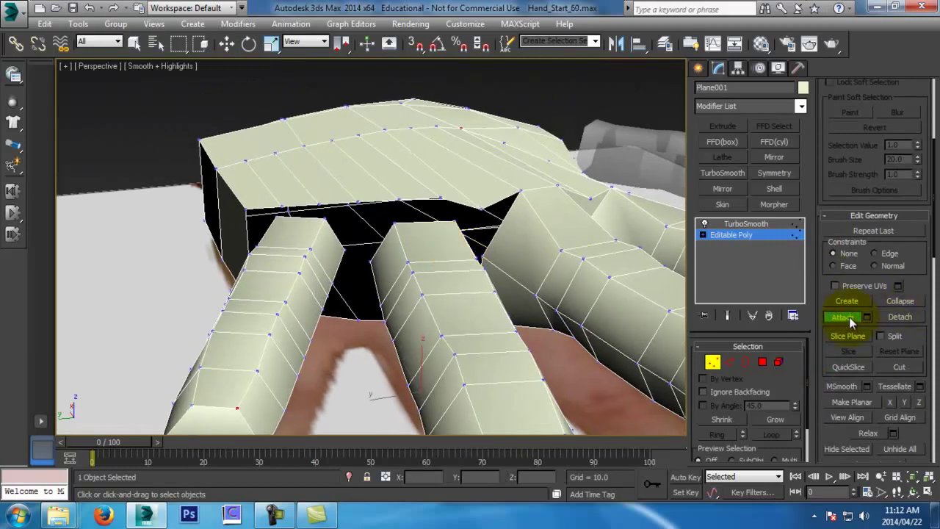
{"action": "key", "text": "w"}
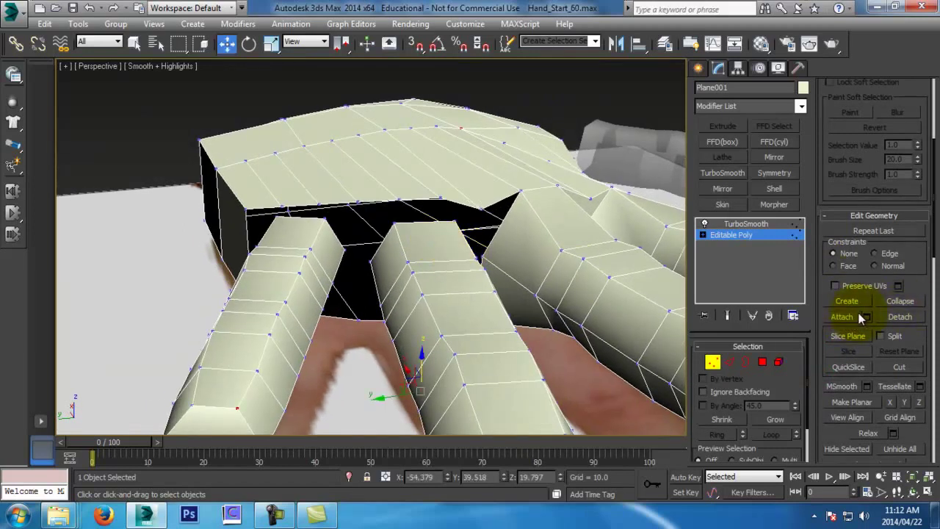
Target-weld the upper base vertices of the ring and little fingers to the top edge of the palm opening
{"action": "left_click_drag", "start_coordinate": [929, 286], "coordinate": [875, 79]}
{"action": "scroll", "coordinate": [917, 345], "scroll_direction": "down", "scroll_amount": 5}
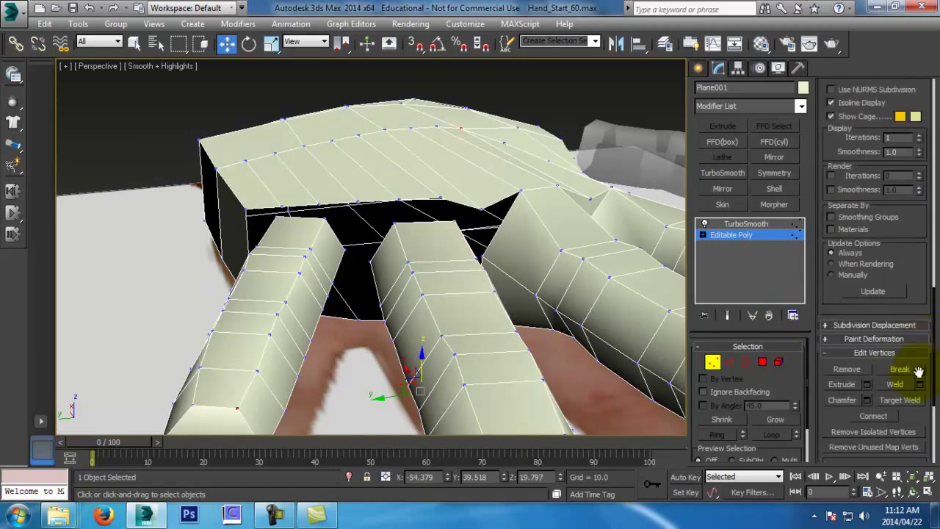
{"action": "left_click", "coordinate": [912, 402]}
{"action": "middle_click_drag", "start_coordinate": [363, 197], "coordinate": [329, 233], "text": "alt"}
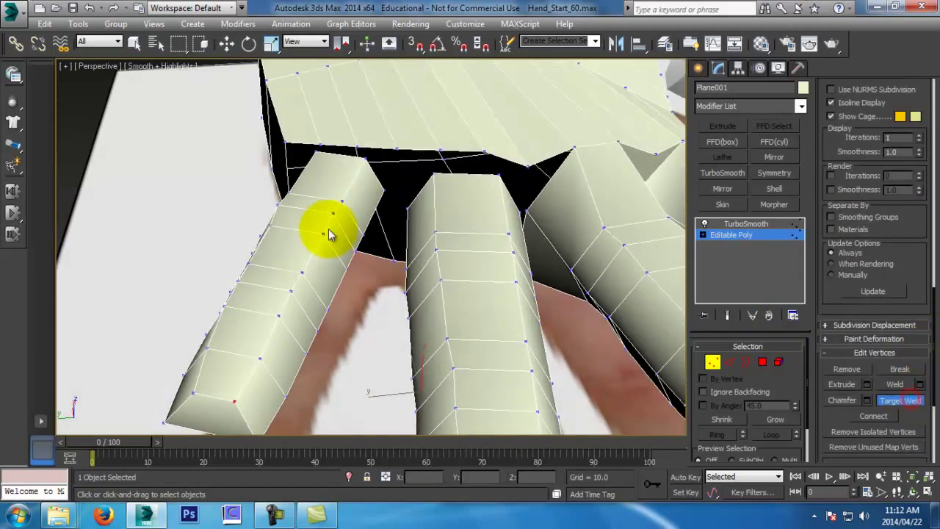
{"action": "left_click", "coordinate": [484, 150]}
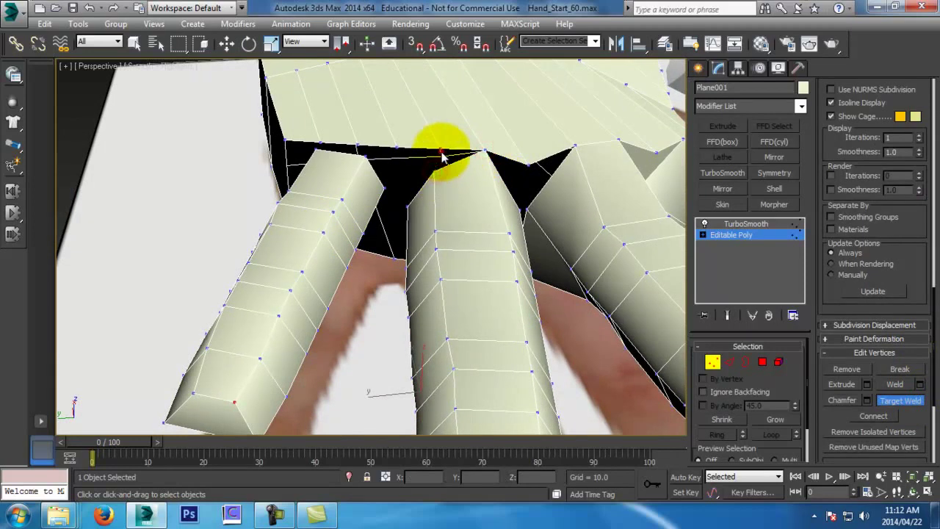
{"action": "left_click", "coordinate": [440, 154]}
Target-weld the underside base vertices of the little and ring fingers to the lower edge of the palm opening
{"action": "middle_click_drag", "start_coordinate": [355, 143], "coordinate": [312, 291], "text": "alt"}
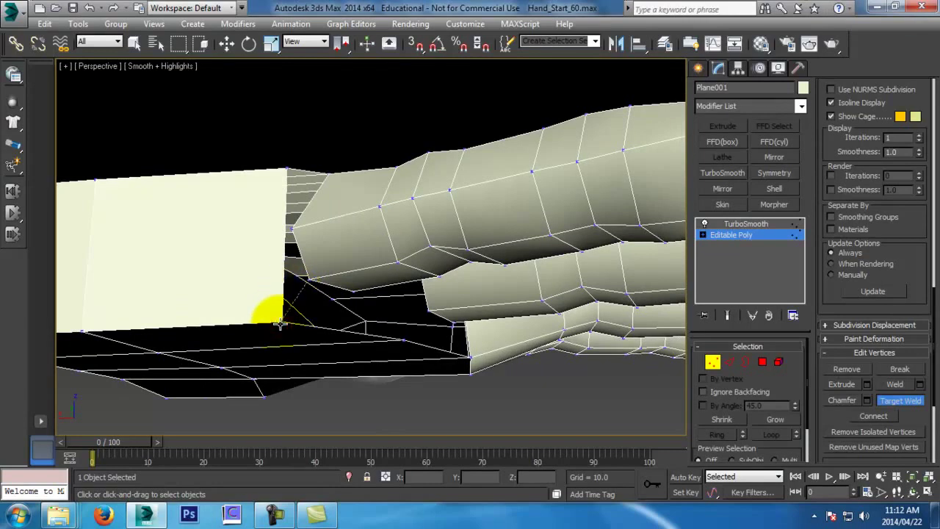
{"action": "middle_click_drag", "start_coordinate": [164, 256], "coordinate": [257, 276], "text": "alt"}
{"action": "left_click_drag", "start_coordinate": [256, 277], "coordinate": [298, 308]}
{"action": "left_click", "coordinate": [302, 306]}
{"action": "left_click", "coordinate": [348, 291]}
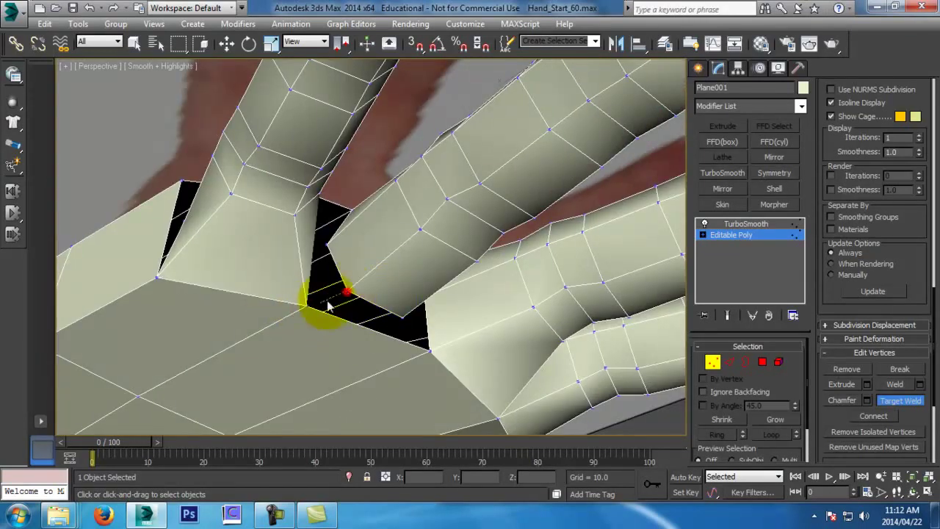
{"action": "left_click", "coordinate": [304, 307]}
{"action": "left_click", "coordinate": [416, 329]}
{"action": "left_click_drag", "start_coordinate": [408, 323], "coordinate": [423, 339]}
{"action": "left_click", "coordinate": [430, 348]}
Weld the overlapping inner base vertices between the little and ring fingers, and those between the ring and middle fingers
{"action": "middle_click_drag", "start_coordinate": [441, 347], "coordinate": [461, 173], "text": "alt"}
{"action": "key", "text": "w"}
{"action": "left_click", "coordinate": [449, 145]}
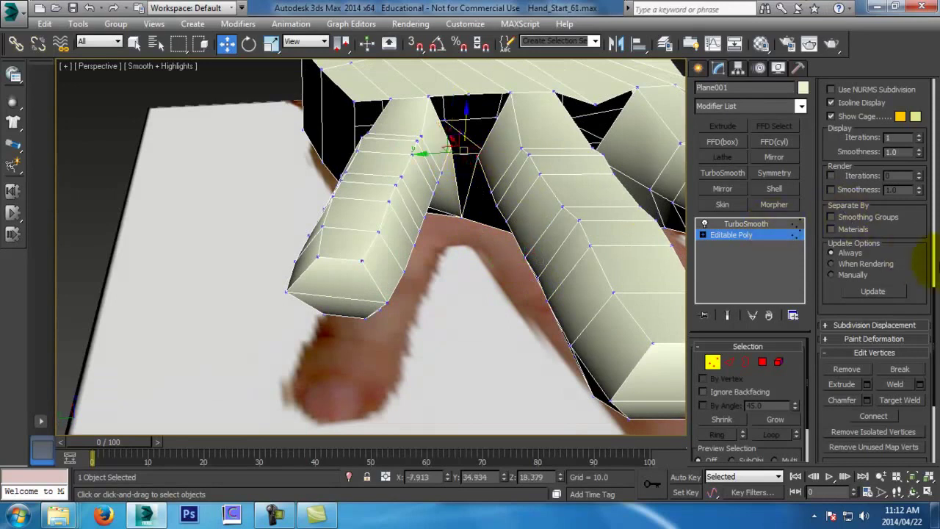
{"action": "left_click", "coordinate": [918, 384]}
{"action": "left_click", "coordinate": [379, 300]}
{"action": "middle_click_drag", "start_coordinate": [379, 300], "coordinate": [469, 296], "text": "alt"}
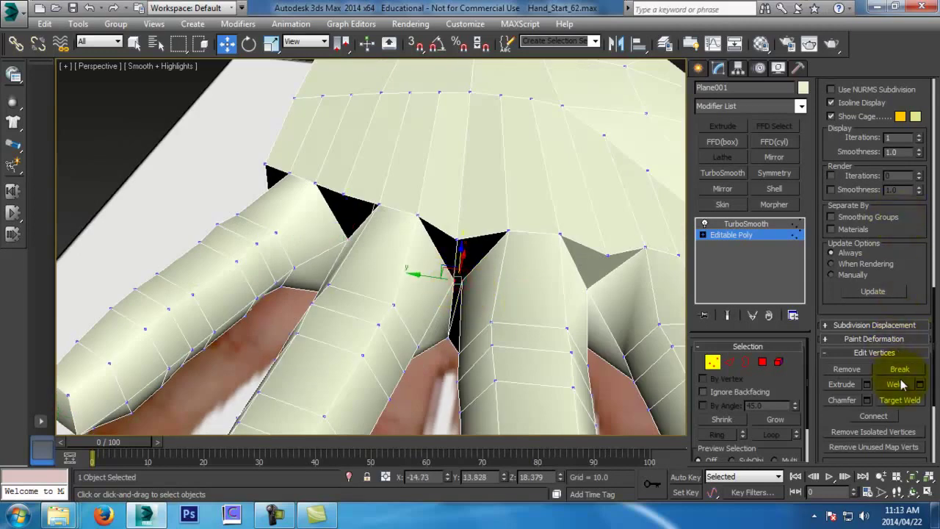
{"action": "left_click", "coordinate": [895, 384]}
{"action": "middle_click_drag", "start_coordinate": [308, 168], "coordinate": [429, 310], "text": "alt"}
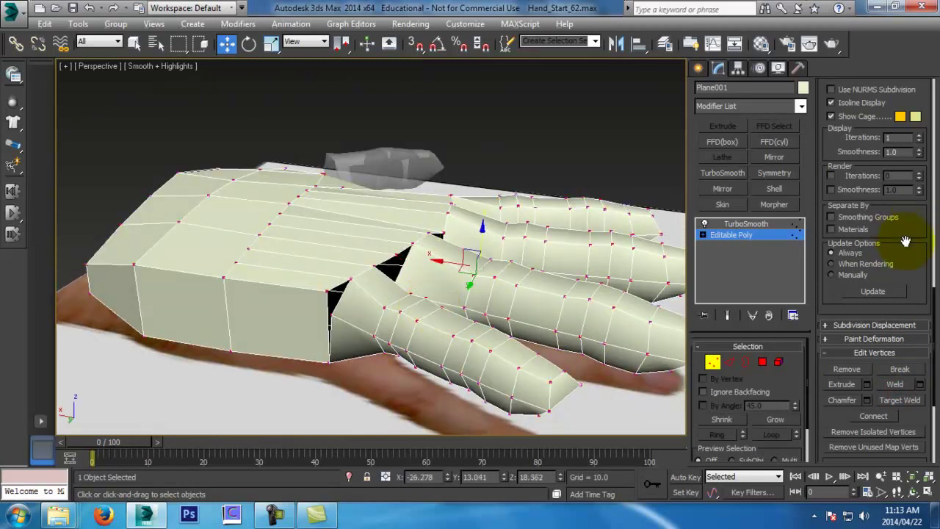
{"action": "left_click", "coordinate": [920, 384]}
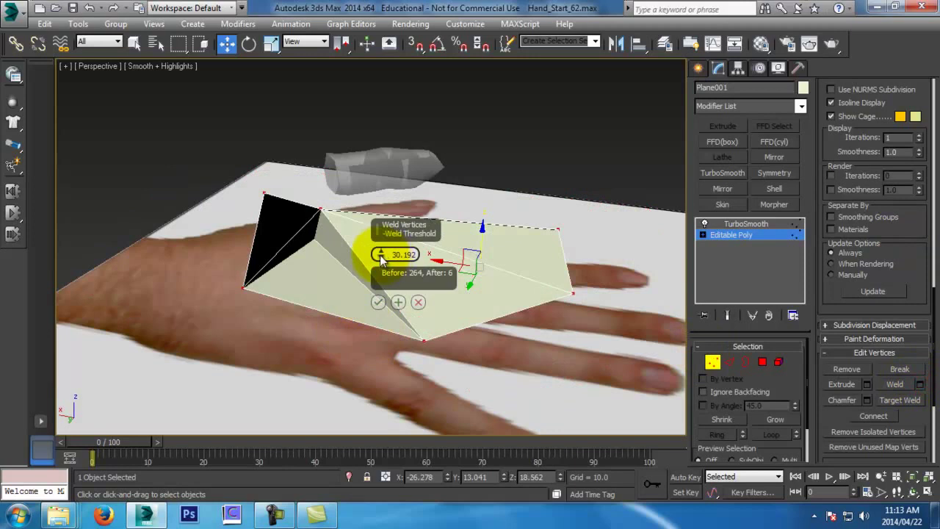
{"action": "left_click_drag", "start_coordinate": [379, 254], "coordinate": [360, 490]}
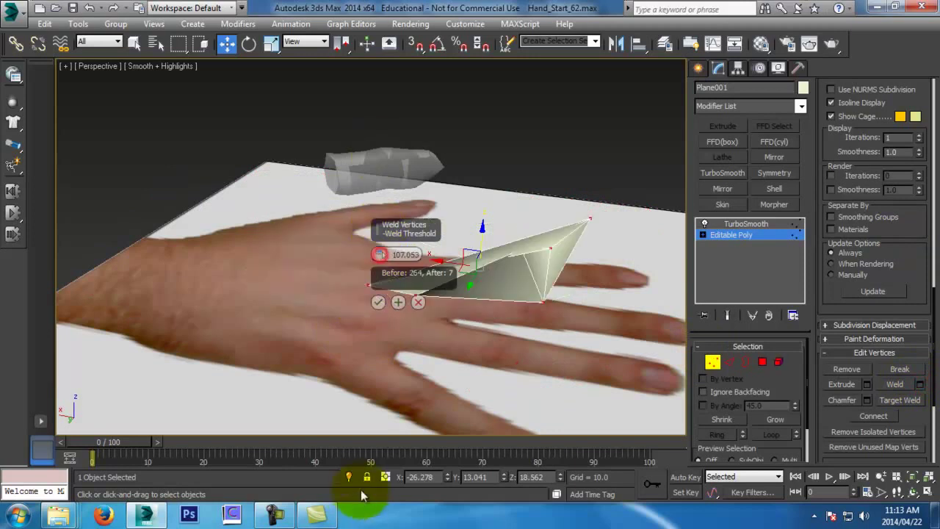
{"action": "left_click", "coordinate": [417, 302]}
Connect the vertical edges along the palm's little-finger side with one horizontal edge loop
{"action": "middle_click_drag", "start_coordinate": [403, 311], "coordinate": [306, 281], "text": "alt"}
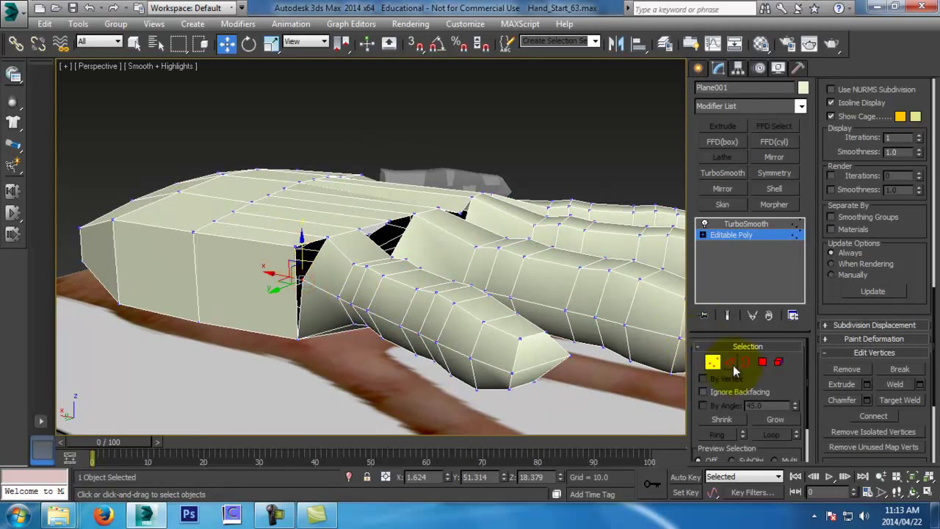
{"action": "left_click", "coordinate": [729, 362]}
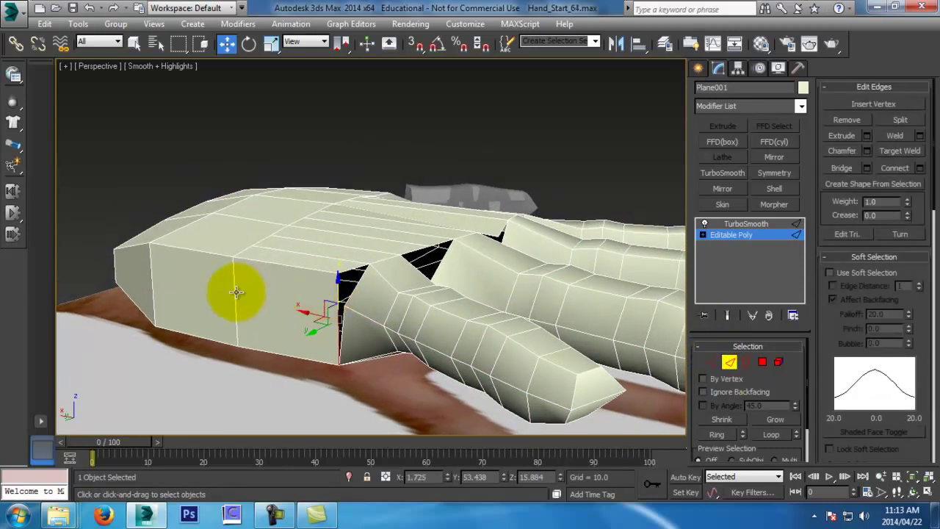
{"action": "left_click_drag", "start_coordinate": [187, 293], "coordinate": [110, 271]}
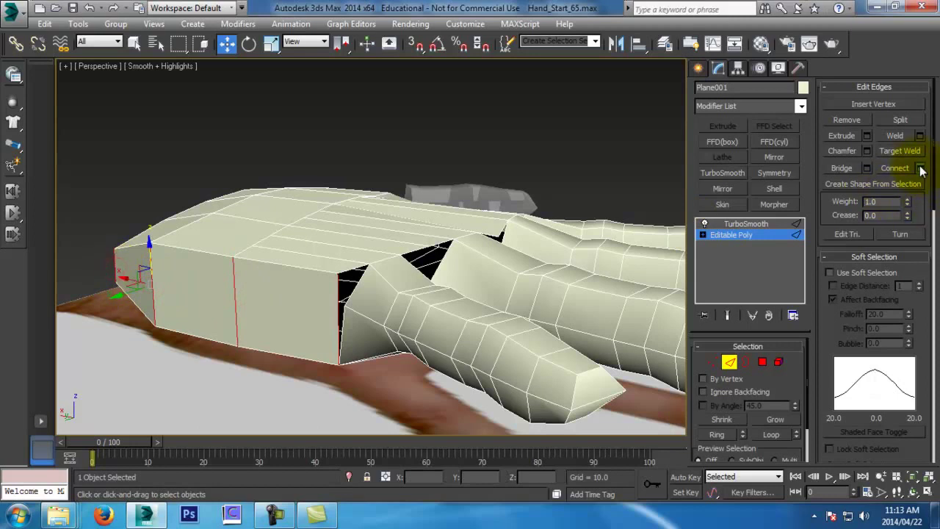
{"action": "left_click", "coordinate": [920, 168]}
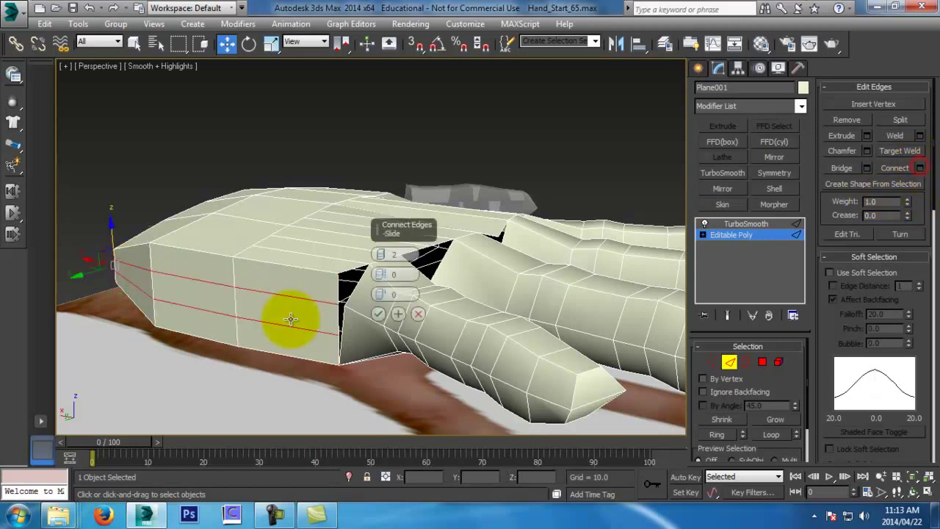
{"action": "left_click", "coordinate": [377, 314]}
{"action": "left_click", "coordinate": [711, 361]}
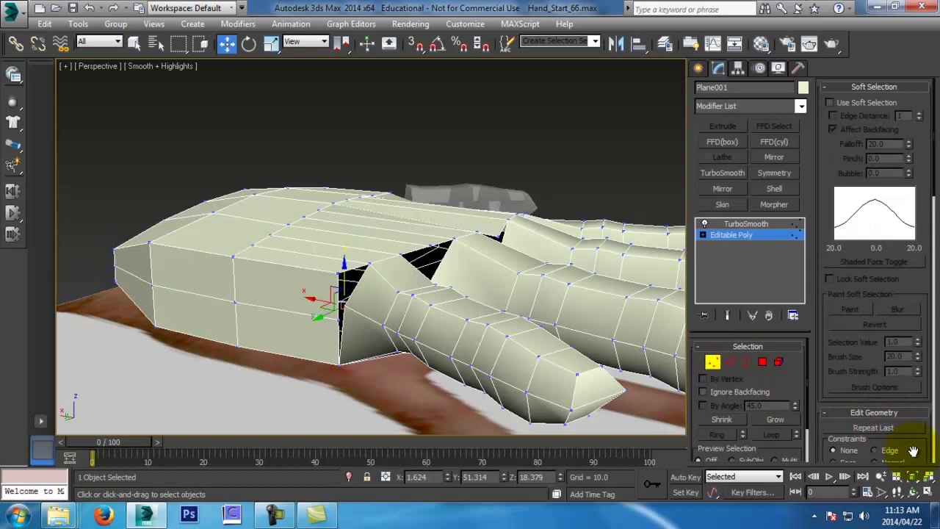
{"action": "left_click_drag", "start_coordinate": [912, 450], "coordinate": [898, 378]}
{"action": "middle_click_drag", "start_coordinate": [306, 326], "coordinate": [321, 339], "text": "alt"}
Target-weld the palm's upper front corner vertex to the outer base vertex of the little finger
{"action": "left_click_drag", "start_coordinate": [323, 343], "coordinate": [336, 268]}
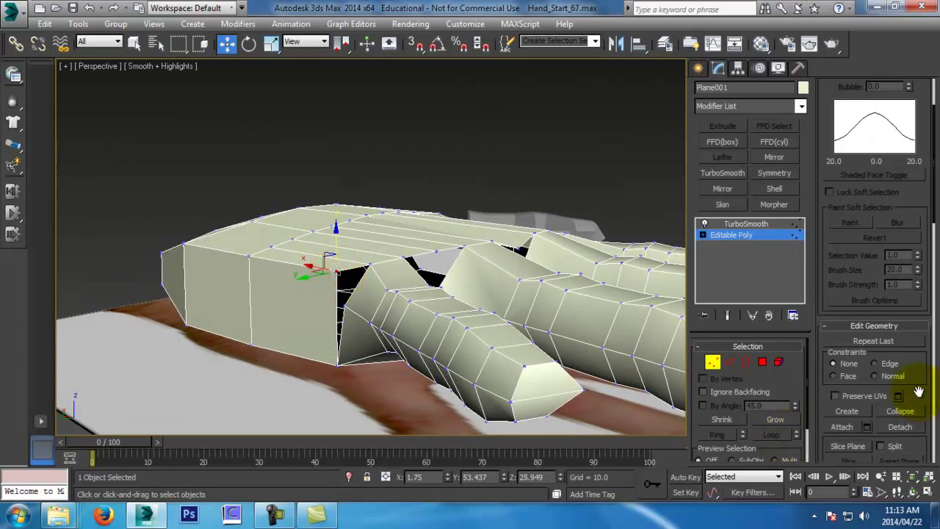
{"action": "scroll", "coordinate": [918, 393], "scroll_direction": "down", "scroll_amount": 10}
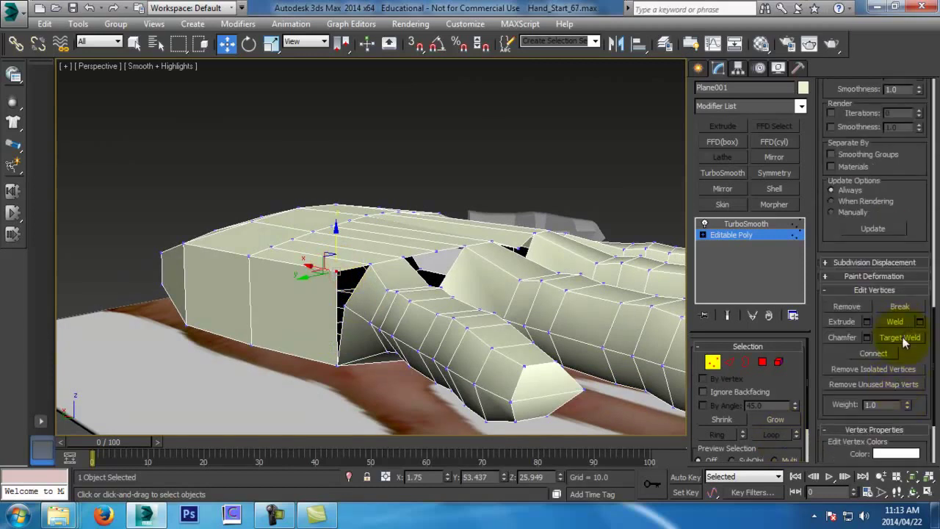
{"action": "left_click", "coordinate": [900, 338]}
{"action": "left_click", "coordinate": [335, 270]}
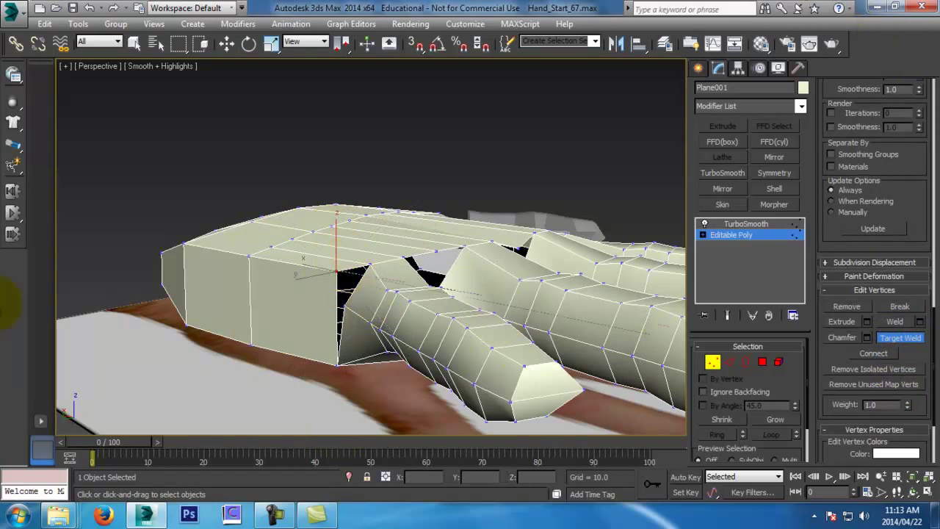
{"action": "left_click", "coordinate": [344, 304]}
Lower the upper vertices along the palm's little-finger side to slope it toward the finger base
{"action": "key", "text": "w"}
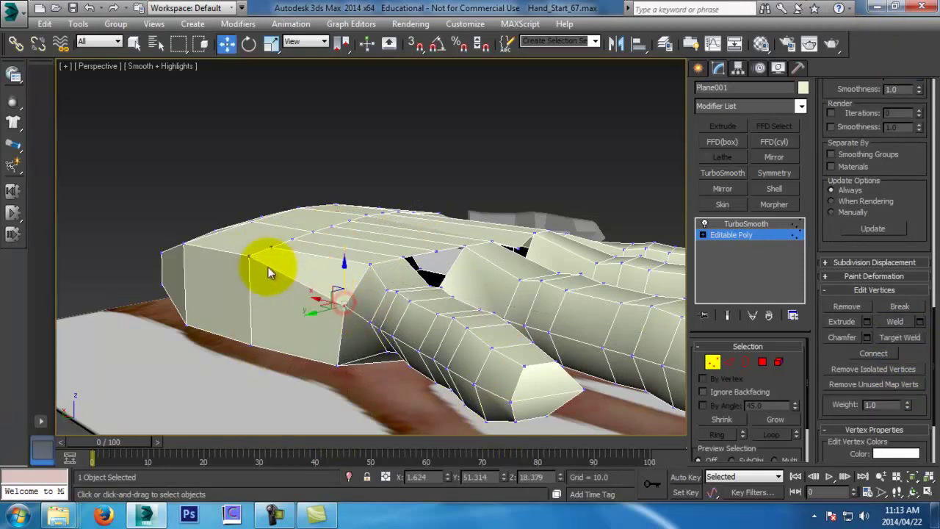
{"action": "left_click", "coordinate": [250, 255]}
{"action": "left_click_drag", "start_coordinate": [241, 253], "coordinate": [158, 256]}
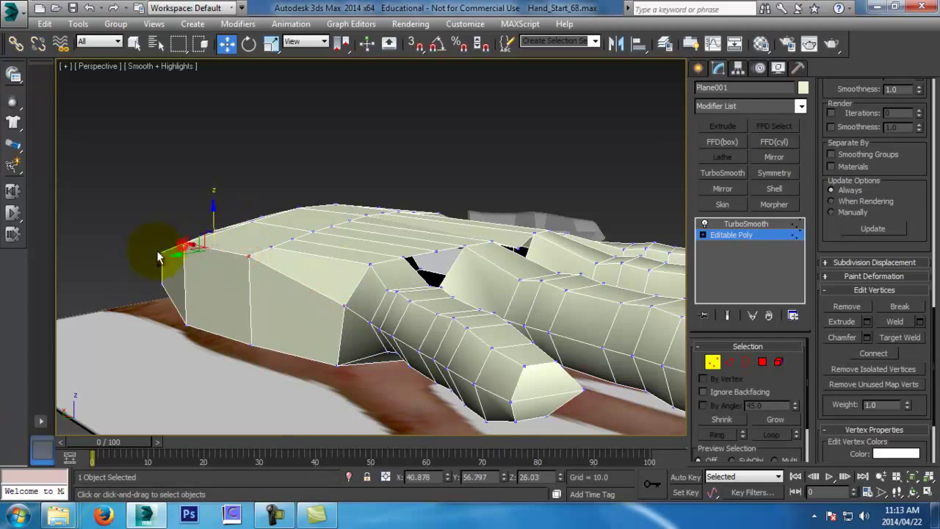
{"action": "left_click_drag", "start_coordinate": [213, 227], "coordinate": [213, 250]}
{"action": "middle_click_drag", "start_coordinate": [249, 266], "coordinate": [414, 246], "text": "alt"}
{"action": "middle_click_drag", "start_coordinate": [144, 240], "coordinate": [217, 277]}
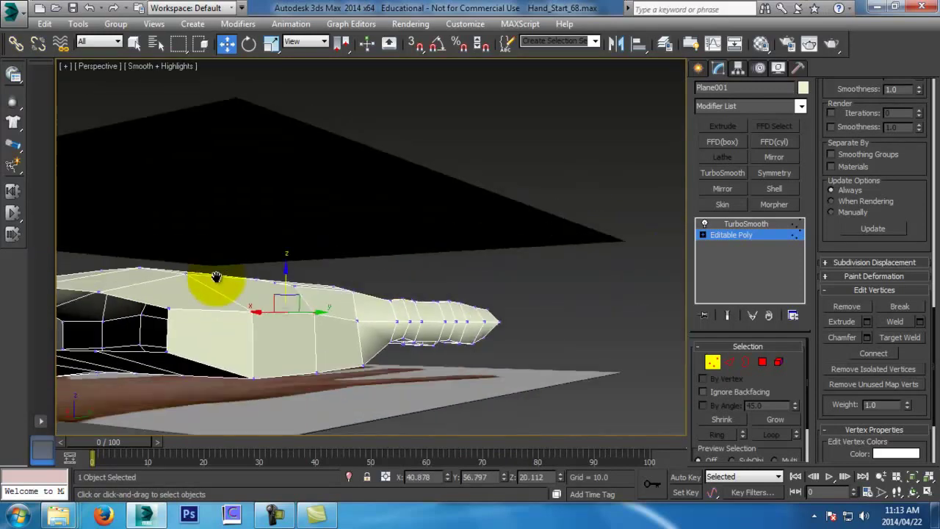
Adjust the vertices at the palm's wrist end and underside to reshape its lower contour
{"action": "left_click", "coordinate": [169, 309]}
{"action": "middle_click_drag", "start_coordinate": [437, 323], "coordinate": [304, 323], "text": "alt"}
{"action": "scroll", "coordinate": [300, 317], "scroll_direction": "down", "scroll_amount": 3}
{"action": "left_click", "coordinate": [299, 220]}
{"action": "left_click", "coordinate": [297, 326], "text": "ctrl"}
{"action": "left_click_drag", "start_coordinate": [296, 262], "coordinate": [296, 251]}
{"action": "middle_click_drag", "start_coordinate": [297, 251], "coordinate": [297, 276], "text": "alt"}
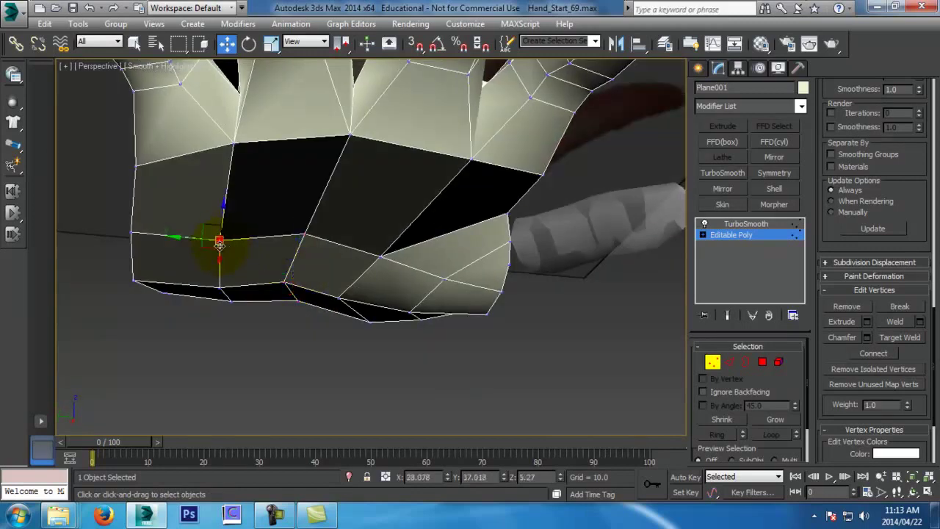
{"action": "left_click_drag", "start_coordinate": [227, 262], "coordinate": [227, 266]}
{"action": "middle_click_drag", "start_coordinate": [227, 265], "coordinate": [378, 291], "text": "alt"}
{"action": "middle_click_drag", "start_coordinate": [319, 318], "coordinate": [552, 348], "text": "alt"}
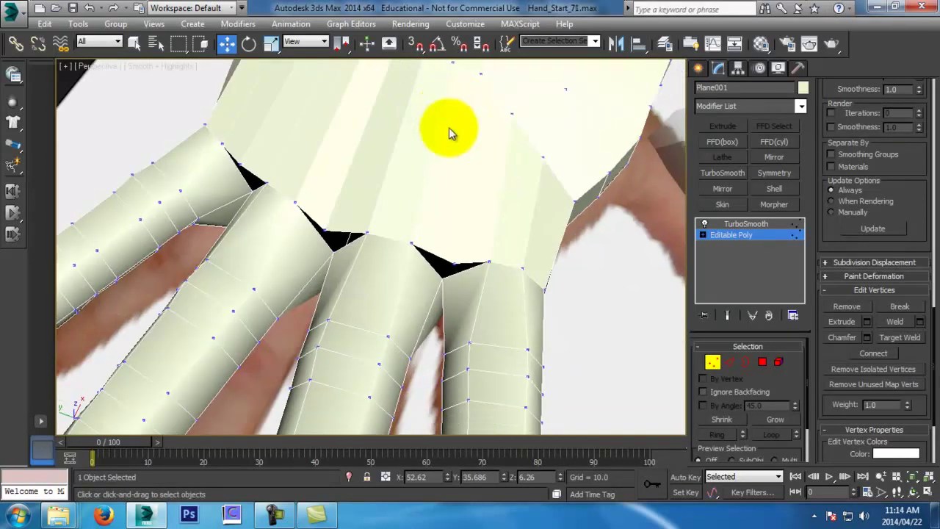
Cap the open borders between the little and ring fingers and between the ring and middle fingers, saving the scene
{"action": "middle_click_drag", "start_coordinate": [449, 132], "coordinate": [509, 184], "text": "alt"}
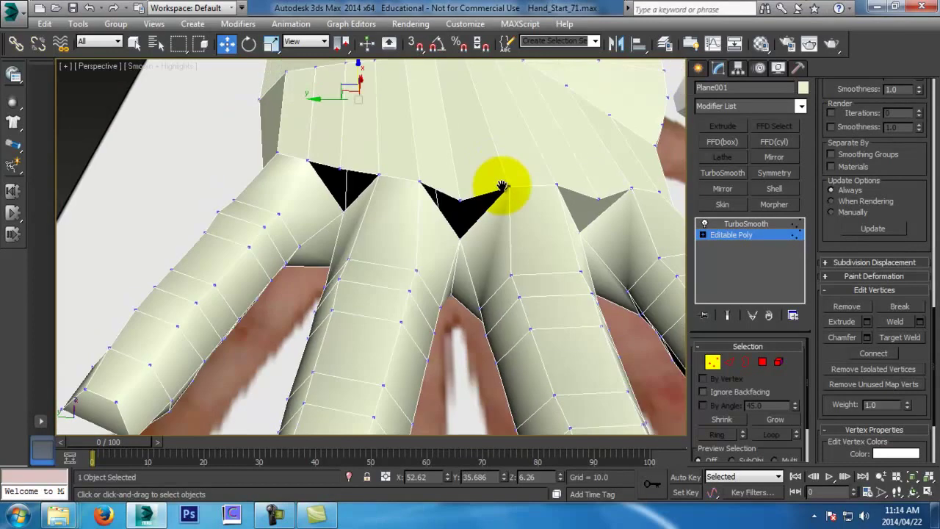
{"action": "left_click", "coordinate": [747, 362]}
{"action": "left_click", "coordinate": [465, 200]}
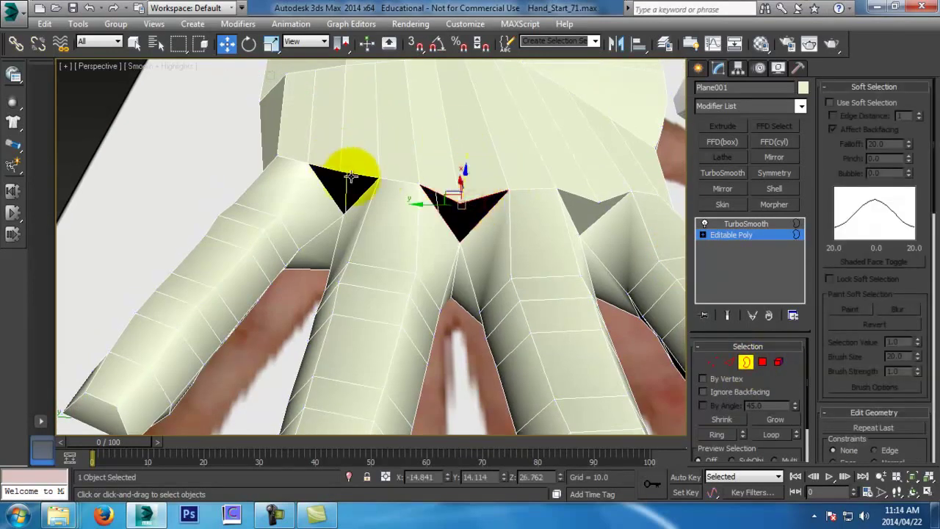
{"action": "left_click", "coordinate": [350, 176], "text": "ctrl"}
{"action": "key", "text": "ctrl+s"}
{"action": "left_click_drag", "start_coordinate": [920, 453], "coordinate": [897, 143]}
{"action": "scroll", "coordinate": [897, 332], "scroll_direction": "down", "scroll_amount": 10}
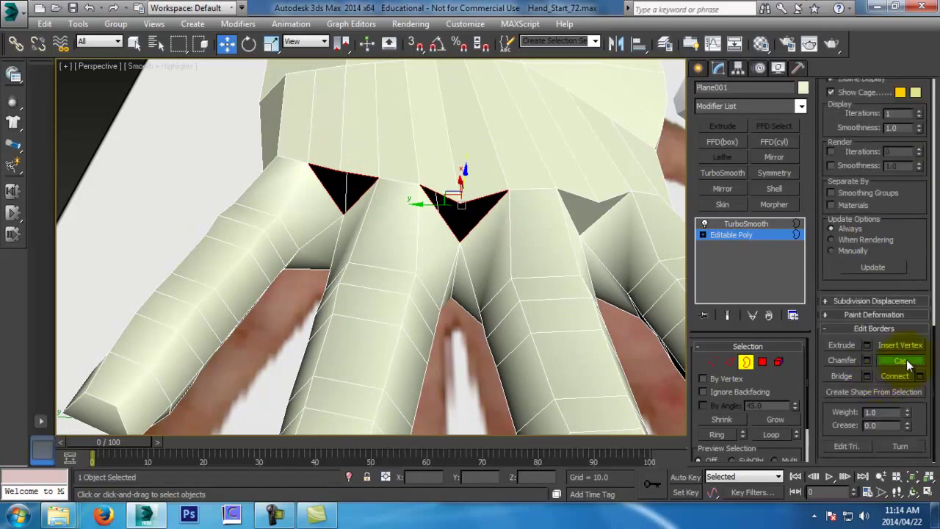
{"action": "left_click", "coordinate": [900, 359]}
{"action": "middle_click_drag", "start_coordinate": [455, 193], "coordinate": [638, 377], "text": "alt"}
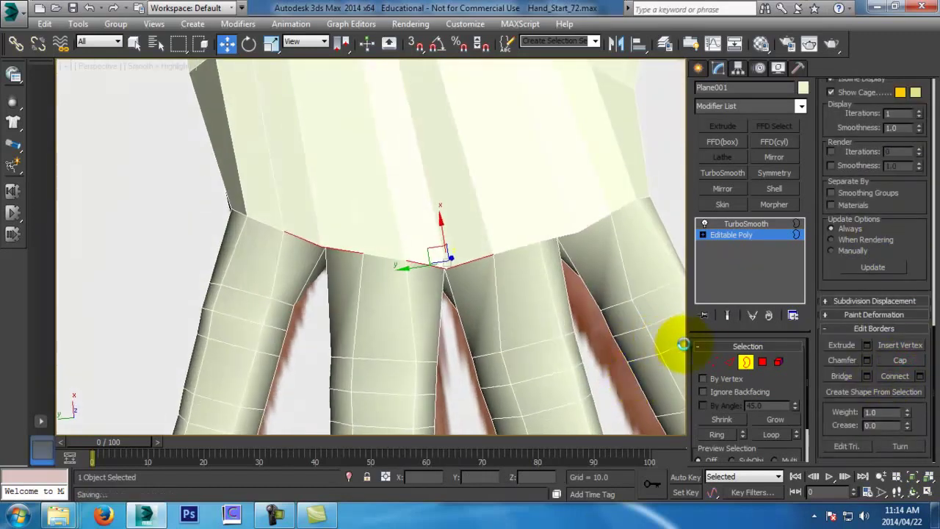
Save the scene and reposition the knuckle vertices of the little and ring fingers in the Top view
{"action": "left_click", "coordinate": [711, 361]}
{"action": "key", "text": "ctrl+s"}
{"action": "middle_click_drag", "start_coordinate": [383, 321], "coordinate": [396, 349]}
{"action": "scroll", "coordinate": [314, 139], "scroll_direction": "up", "scroll_amount": 3}
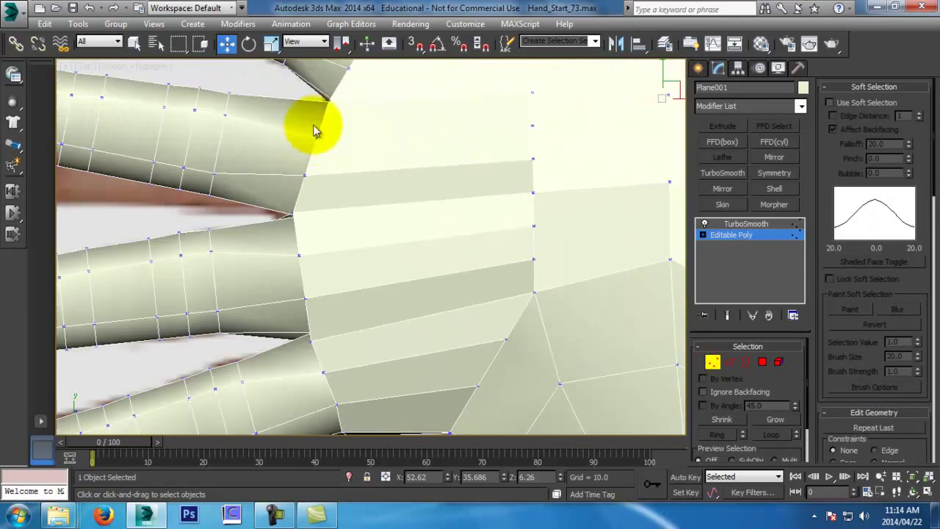
{"action": "middle_click_drag", "start_coordinate": [315, 144], "coordinate": [318, 269]}
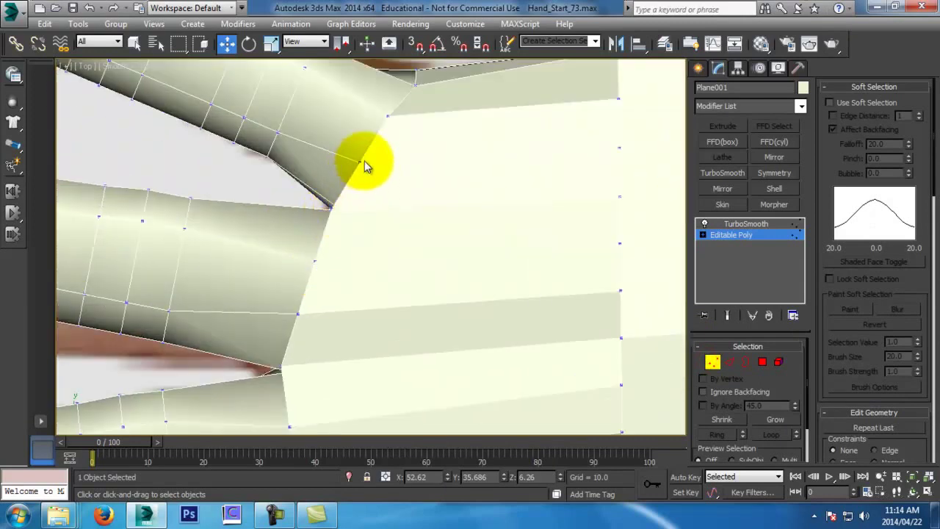
{"action": "left_click_drag", "start_coordinate": [330, 137], "coordinate": [378, 175]}
{"action": "left_click_drag", "start_coordinate": [372, 144], "coordinate": [365, 142]}
{"action": "left_click_drag", "start_coordinate": [370, 108], "coordinate": [403, 106]}
{"action": "middle_click_drag", "start_coordinate": [368, 290], "coordinate": [410, 159]}
{"action": "mouse_move", "coordinate": [336, 171]}
{"action": "left_mouse_down"}
{"action": "mouse_move", "coordinate": [376, 185]}
{"action": "mouse_move", "coordinate": [351, 174]}
{"action": "left_mouse_up"}
{"action": "left_click_drag", "start_coordinate": [315, 107], "coordinate": [365, 122]}
Reposition the knuckle vertices of the middle and index fingers in the Top view to continue the knuckle curve
{"action": "middle_click_drag", "start_coordinate": [413, 280], "coordinate": [423, 173]}
{"action": "scroll", "coordinate": [382, 179], "scroll_direction": "down", "scroll_amount": 2}
{"action": "left_click_drag", "start_coordinate": [344, 174], "coordinate": [402, 228]}
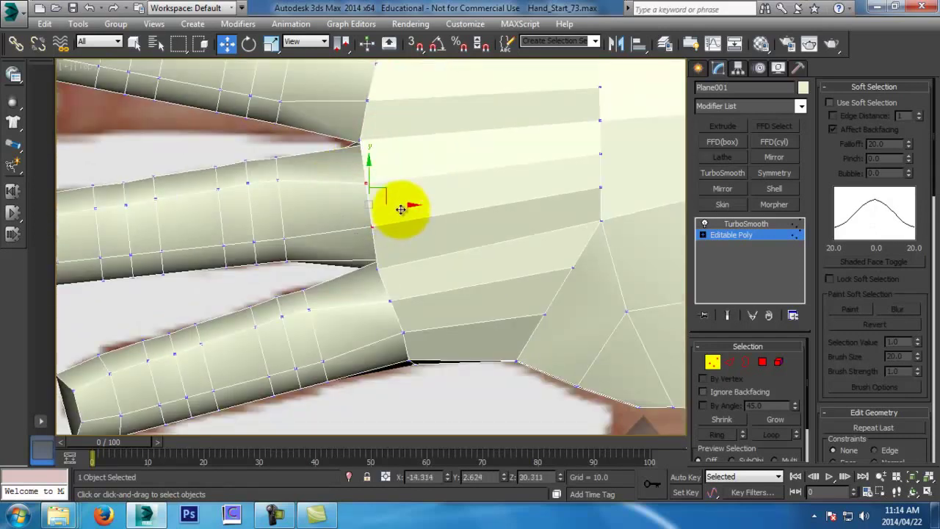
{"action": "left_click_drag", "start_coordinate": [380, 292], "coordinate": [404, 314]}
{"action": "middle_click_drag", "start_coordinate": [434, 354], "coordinate": [430, 321]}
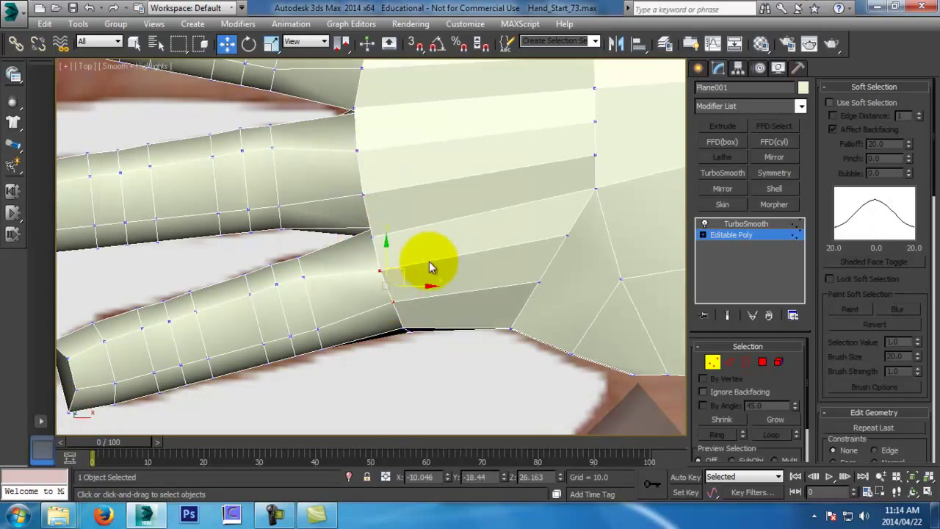
On the back of the palm, target-weld the three vertices behind the little–ring finger gap into the middle one
{"action": "key", "text": "p"}
{"action": "middle_click_drag", "start_coordinate": [429, 261], "coordinate": [122, 246], "text": "alt"}
{"action": "left_click", "coordinate": [283, 258]}
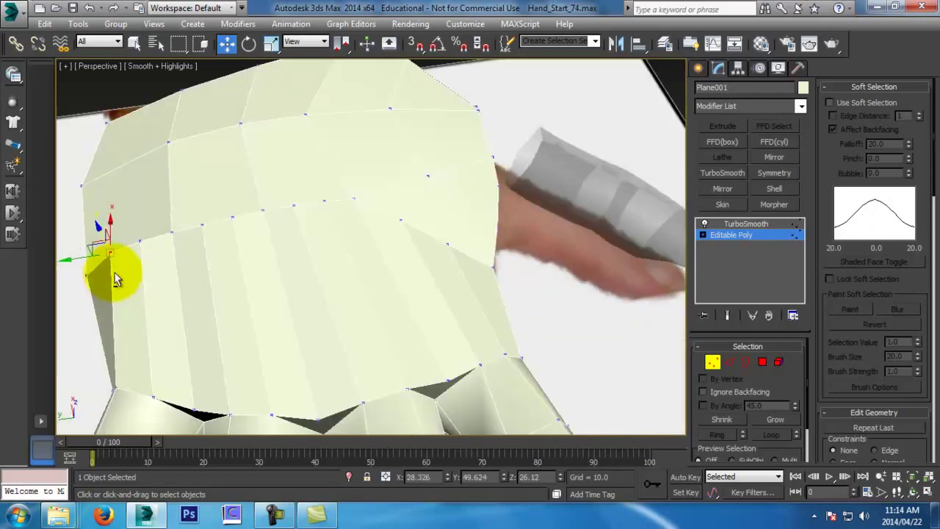
{"action": "middle_click_drag", "start_coordinate": [115, 272], "coordinate": [204, 260], "text": "alt"}
{"action": "left_click_drag", "start_coordinate": [920, 444], "coordinate": [915, 275]}
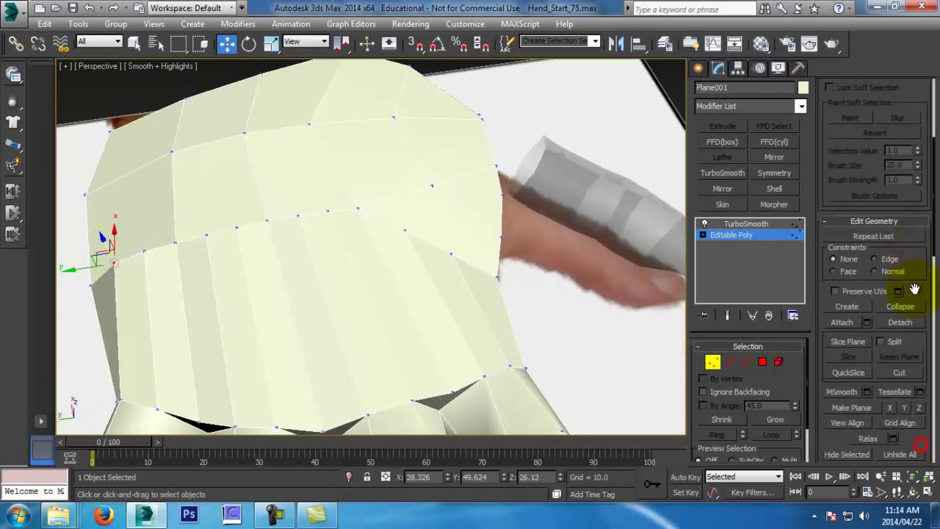
{"action": "left_click_drag", "start_coordinate": [921, 371], "coordinate": [916, 216]}
{"action": "scroll", "coordinate": [899, 374], "scroll_direction": "down", "scroll_amount": 10}
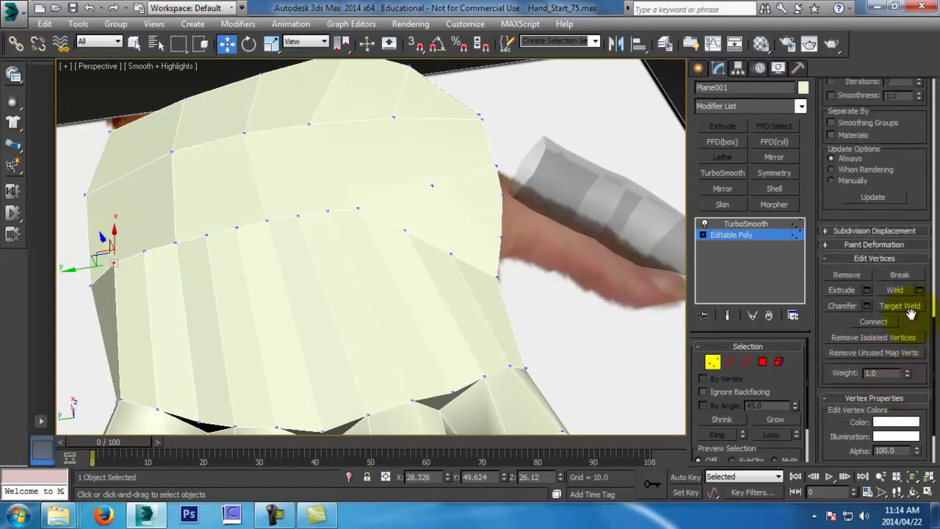
{"action": "left_click", "coordinate": [900, 306]}
{"action": "left_click", "coordinate": [144, 254]}
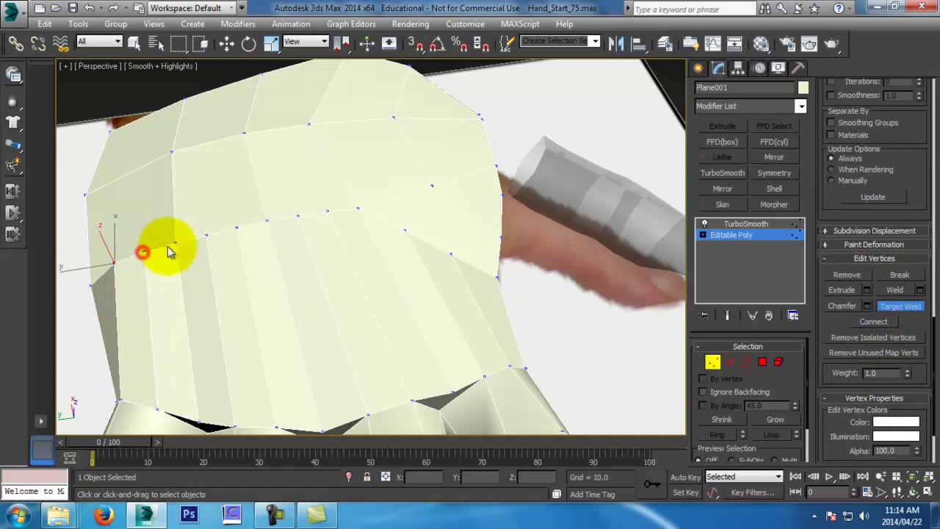
{"action": "left_click", "coordinate": [175, 243]}
{"action": "left_click", "coordinate": [207, 237]}
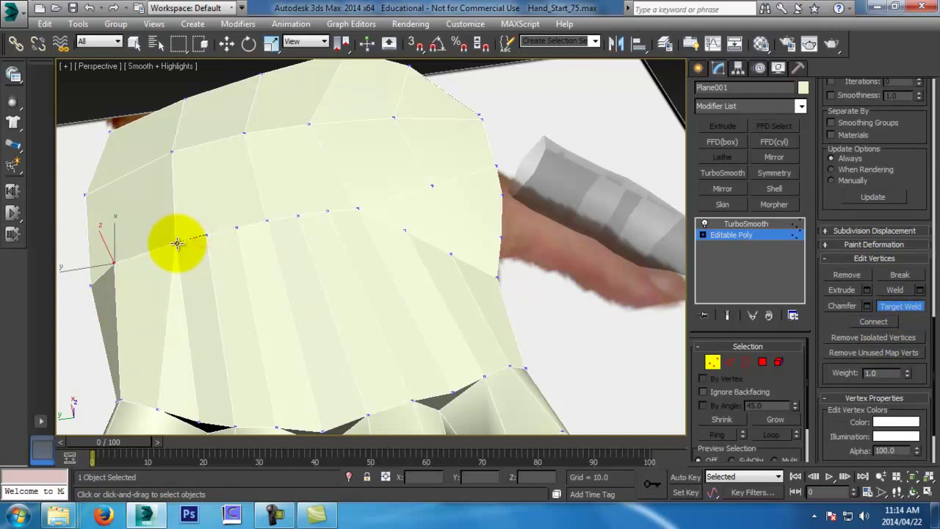
{"action": "left_click", "coordinate": [177, 243]}
Target-weld the vertex clusters behind the ring–middle and middle–index finger gaps into single vertices, and leave Target Weld
{"action": "left_click", "coordinate": [266, 220]}
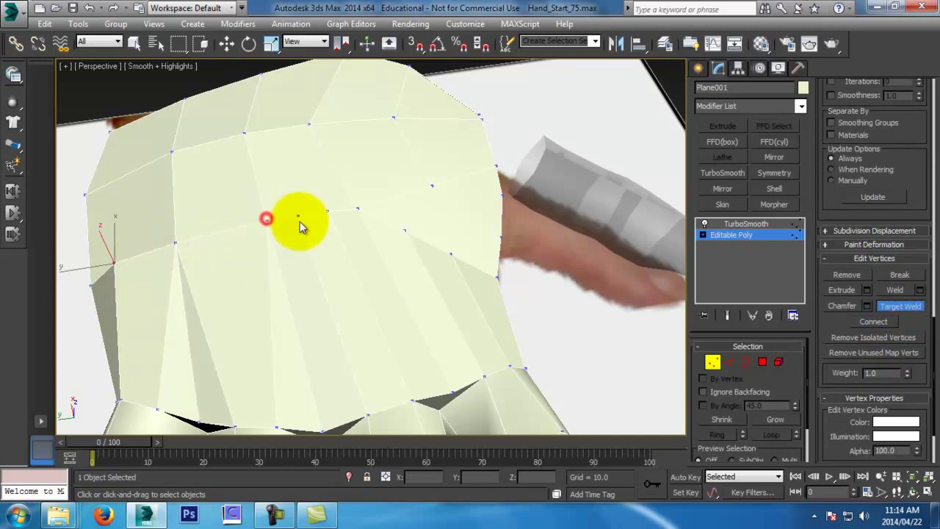
{"action": "left_click", "coordinate": [297, 216]}
{"action": "left_click", "coordinate": [267, 220]}
{"action": "middle_click_drag", "start_coordinate": [285, 234], "coordinate": [323, 250], "text": "alt"}
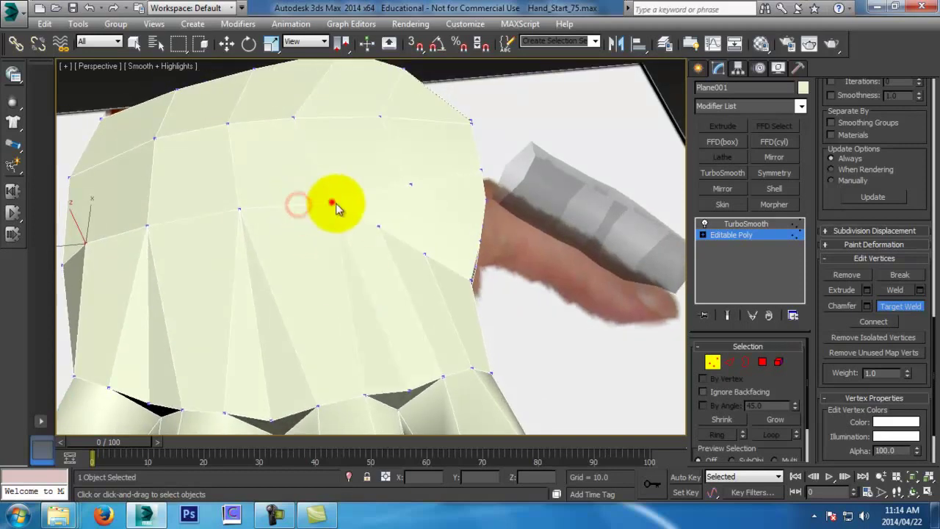
{"action": "middle_click_drag", "start_coordinate": [373, 257], "coordinate": [419, 230], "text": "alt"}
{"action": "middle_click_drag", "start_coordinate": [404, 187], "coordinate": [399, 254], "text": "alt"}
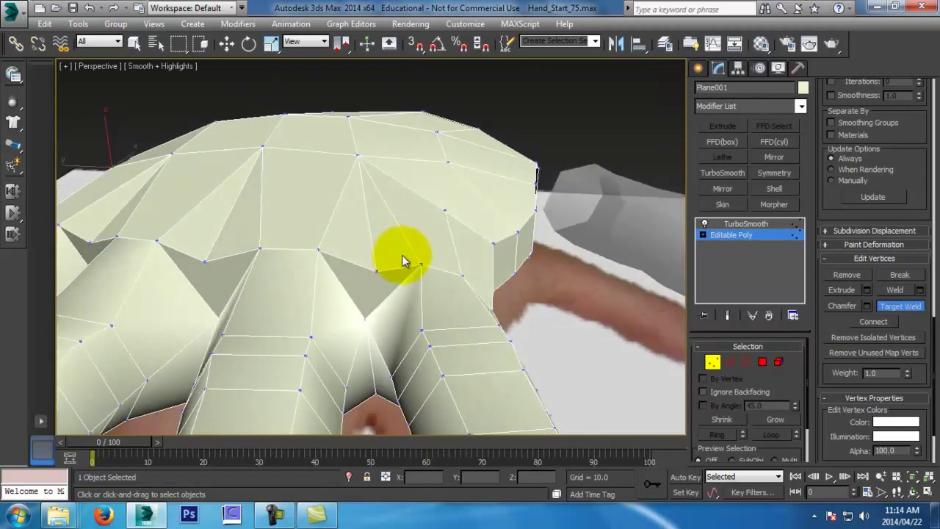
{"action": "key", "text": "w"}
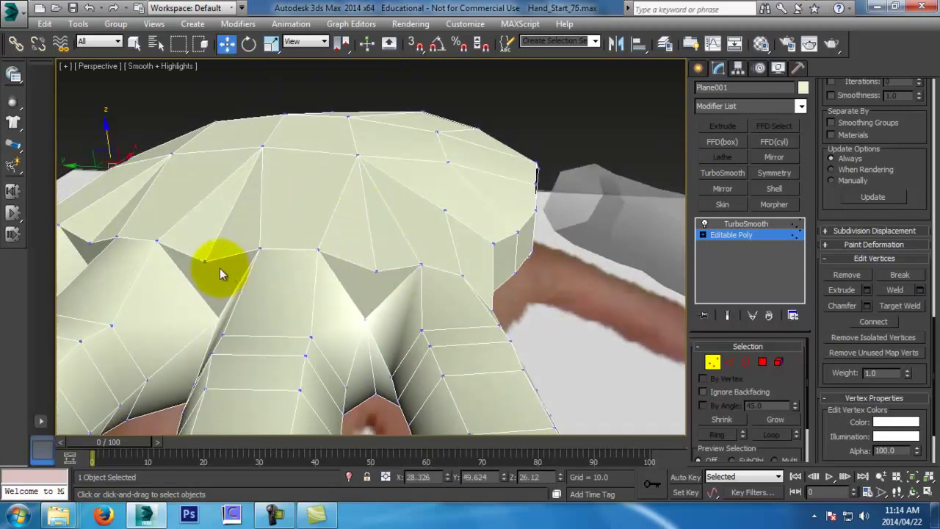
Preview the smoothed hand and examine the back of the palm around the finger gaps
{"action": "middle_click_drag", "start_coordinate": [224, 271], "coordinate": [264, 237], "text": "alt"}
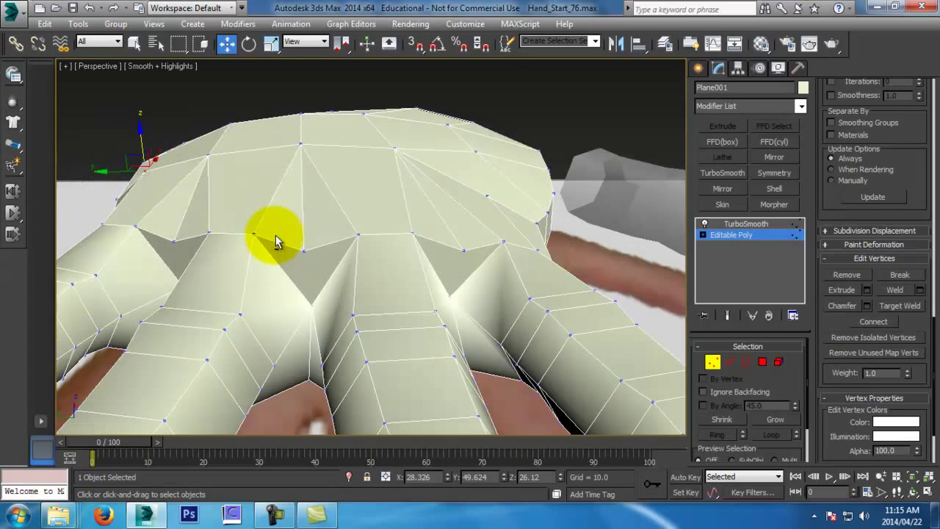
{"action": "middle_click_drag", "start_coordinate": [272, 241], "coordinate": [667, 290], "text": "alt"}
{"action": "left_click", "coordinate": [727, 315]}
{"action": "mouse_move", "coordinate": [462, 269]}
{"action": "middle_mouse_down", "text": "alt"}
{"action": "mouse_move", "coordinate": [414, 274]}
{"action": "mouse_move", "coordinate": [462, 264]}
{"action": "middle_mouse_up", "text": "alt"}
{"action": "left_click", "coordinate": [727, 315]}
{"action": "middle_click_drag", "start_coordinate": [636, 303], "coordinate": [399, 307], "text": "alt"}
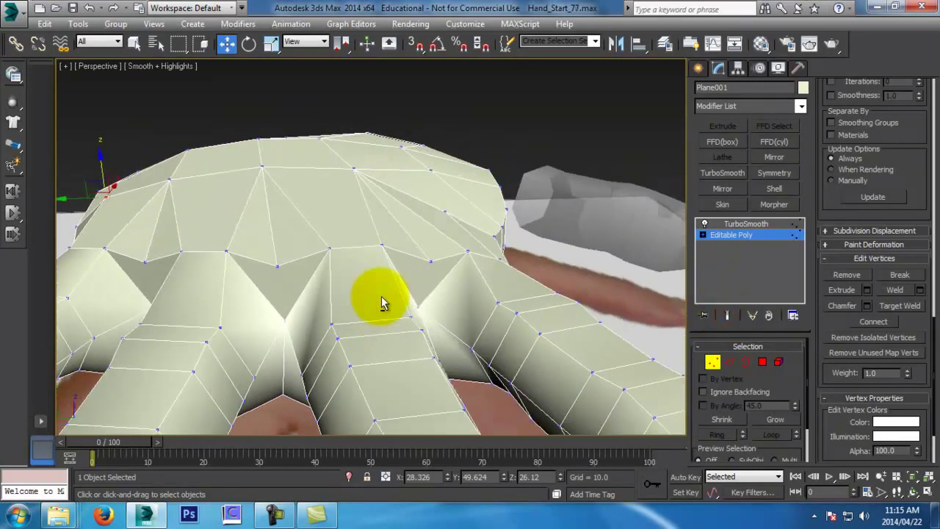
Connect the two loose vertices on the index-finger side of the back of the palm with a new edge
{"action": "middle_click_drag", "start_coordinate": [377, 300], "coordinate": [334, 282], "text": "alt"}
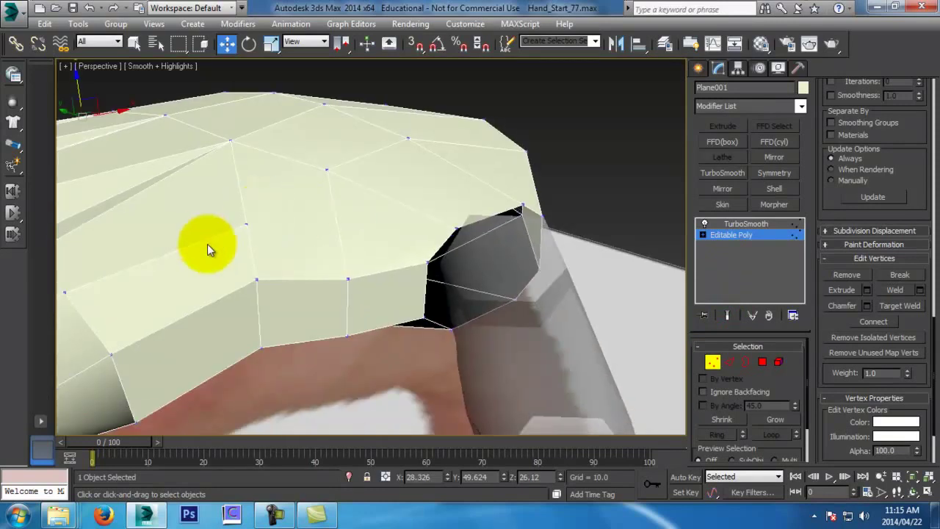
{"action": "left_click", "coordinate": [246, 223]}
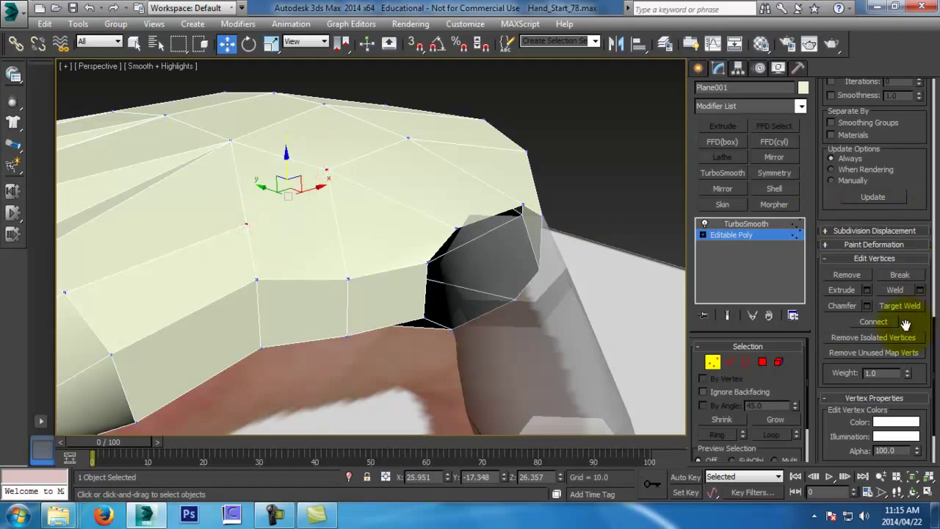
{"action": "right_click", "coordinate": [300, 193]}
{"action": "left_click", "coordinate": [285, 240]}
{"action": "middle_click_drag", "start_coordinate": [229, 212], "coordinate": [414, 276], "text": "alt"}
{"action": "scroll", "coordinate": [266, 266], "scroll_direction": "down", "scroll_amount": 3}
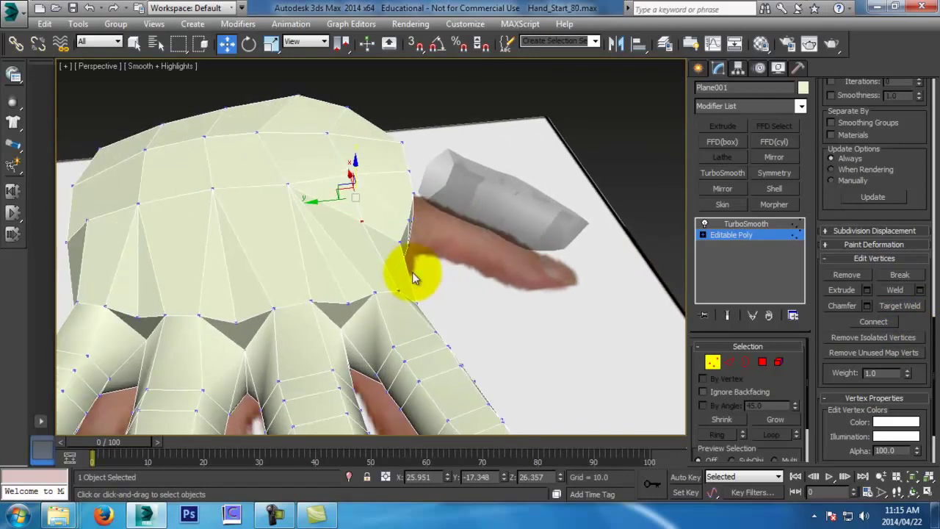
Select the loose vertex behind the little finger on the back of the palm and save the scene
{"action": "middle_click_drag", "start_coordinate": [364, 282], "coordinate": [323, 321], "text": "alt"}
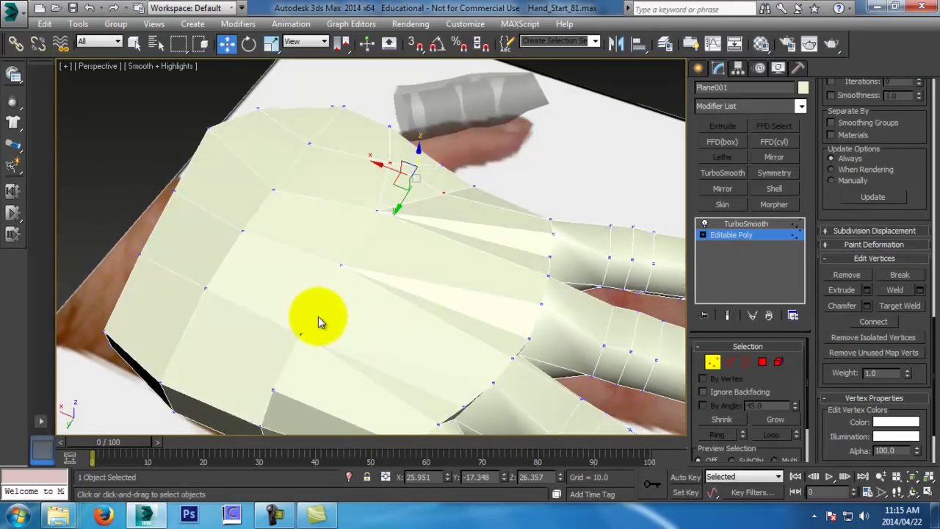
{"action": "middle_click_drag", "start_coordinate": [311, 306], "coordinate": [531, 261], "text": "alt"}
{"action": "left_click", "coordinate": [377, 243]}
{"action": "left_click", "coordinate": [377, 239]}
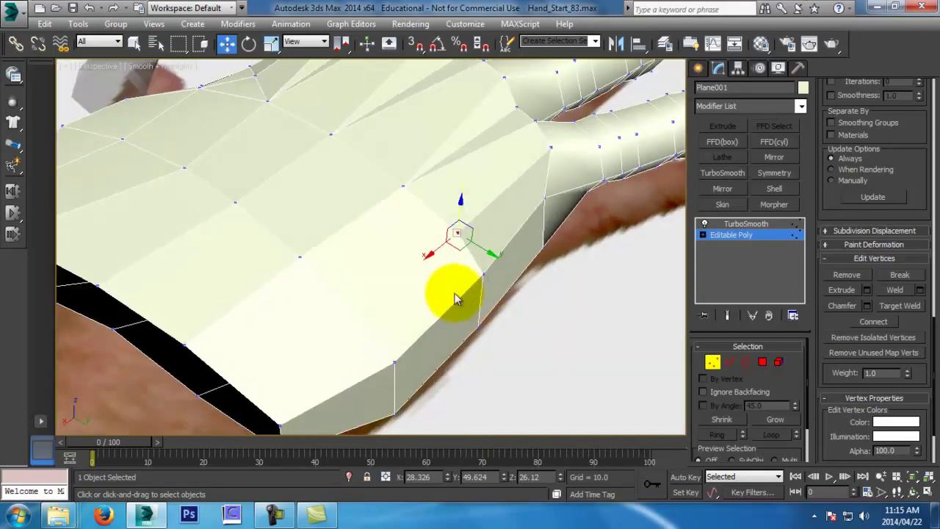
{"action": "key", "text": "ctrl+s"}
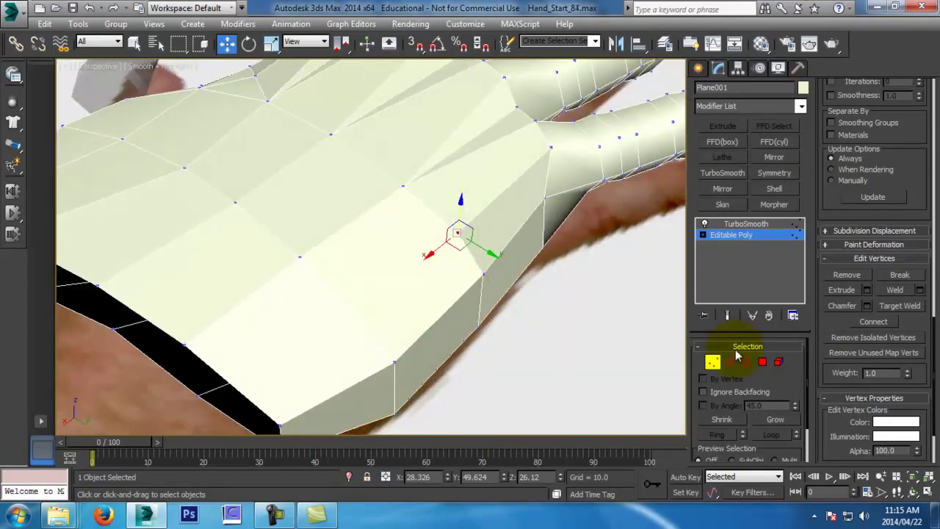
Connect the outer wrist-opening edge and the cross edge in front of it on the little-finger side with 1 segment
{"action": "left_click", "coordinate": [729, 361]}
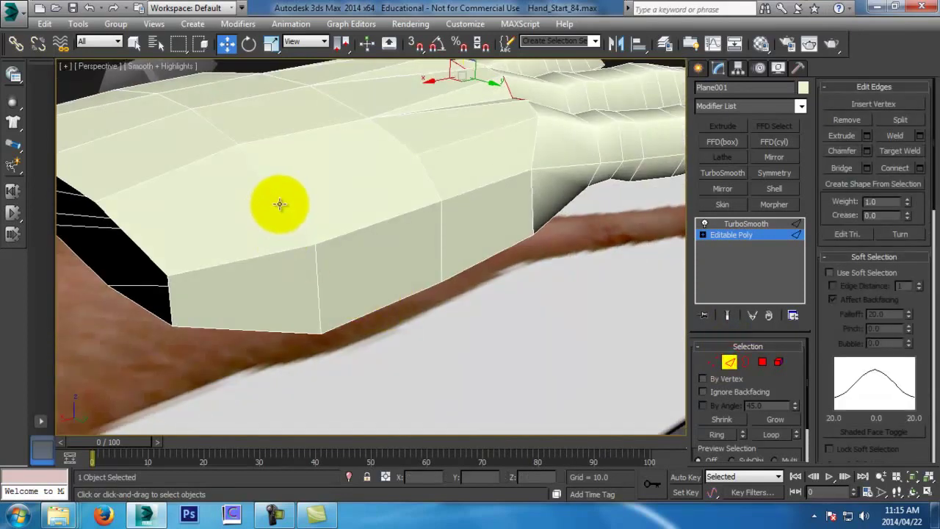
{"action": "left_click", "coordinate": [279, 205]}
{"action": "left_click", "coordinate": [159, 264], "text": "ctrl"}
{"action": "key", "text": "ctrl+s"}
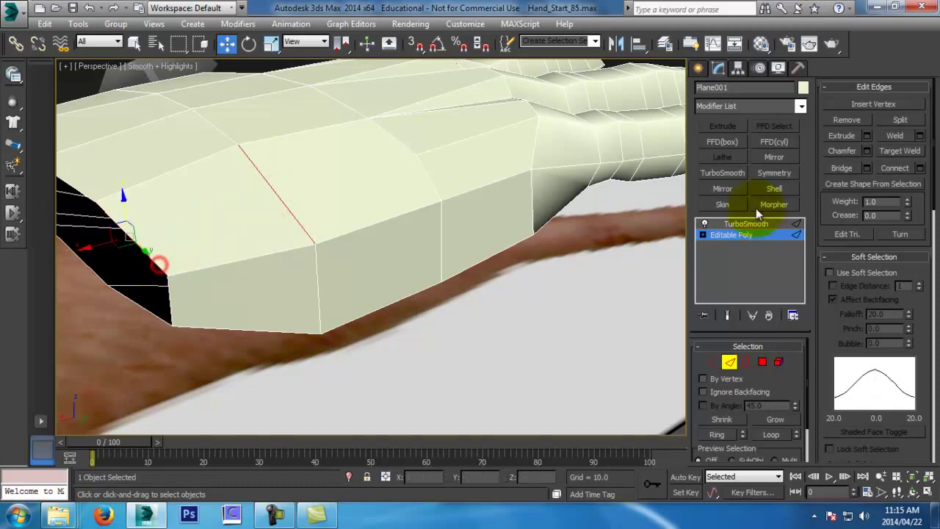
{"action": "left_click", "coordinate": [899, 169]}
{"action": "key", "text": "ctrl+z"}
{"action": "left_click", "coordinate": [918, 168]}
{"action": "left_click_drag", "start_coordinate": [378, 256], "coordinate": [394, 334]}
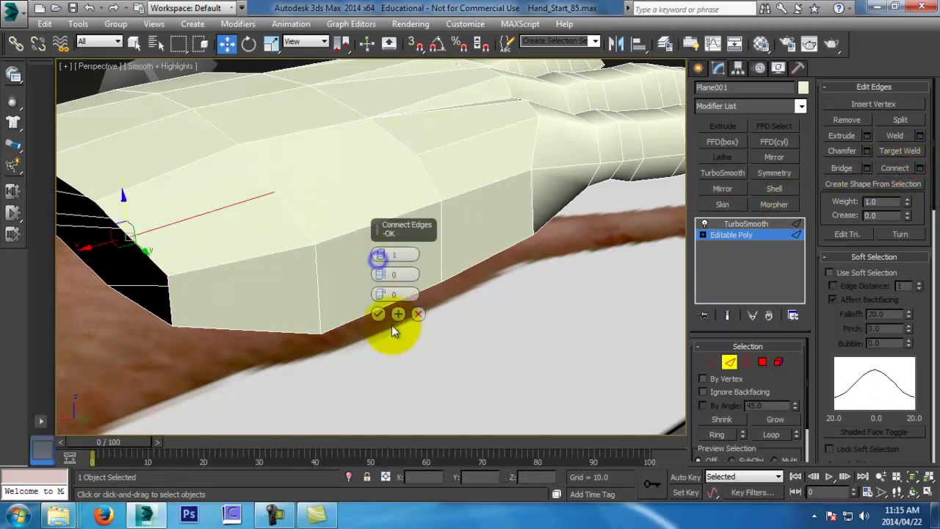
{"action": "left_click", "coordinate": [377, 314]}
Raise the new lengthwise edge at the wrist to about Z 24.1 to round the back of the hand, and save
{"action": "middle_click_drag", "start_coordinate": [377, 314], "coordinate": [282, 194], "text": "alt"}
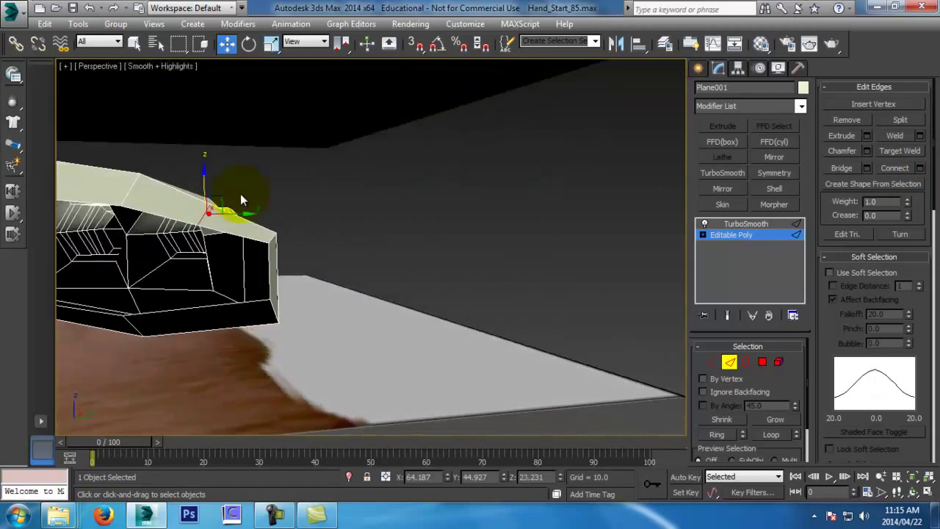
{"action": "left_click", "coordinate": [201, 178]}
{"action": "middle_click_drag", "start_coordinate": [201, 179], "coordinate": [144, 175], "text": "alt"}
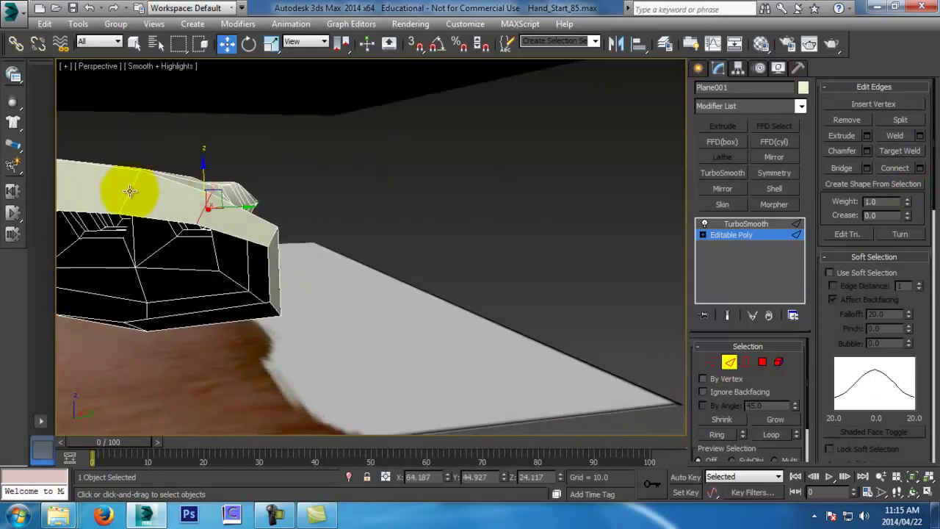
{"action": "left_click_drag", "start_coordinate": [131, 171], "coordinate": [132, 167]}
{"action": "middle_click_drag", "start_coordinate": [131, 167], "coordinate": [119, 214], "text": "alt"}
{"action": "key", "text": "ctrl+s"}
Connect the front vertex of the new edge to the loose vertex behind the little finger
{"action": "left_click", "coordinate": [713, 362]}
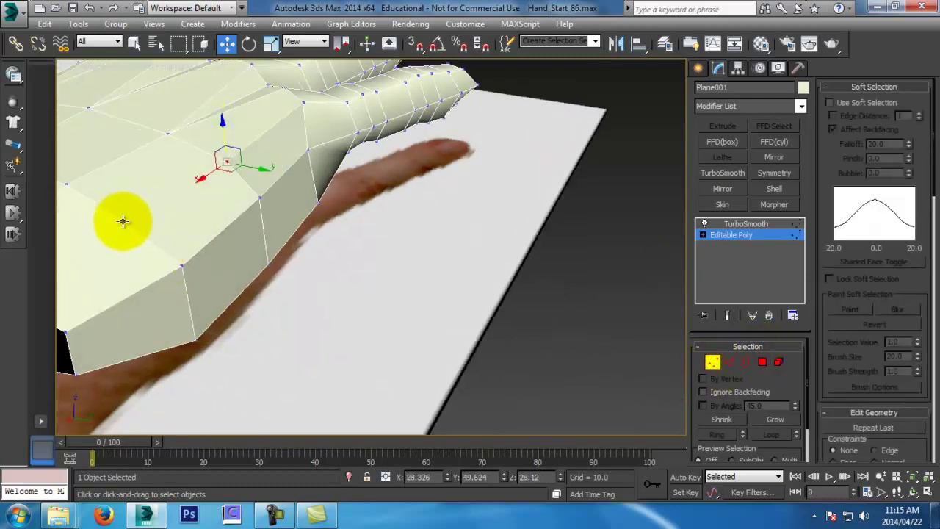
{"action": "left_click", "coordinate": [122, 221]}
{"action": "left_click", "coordinate": [225, 166], "text": "ctrl"}
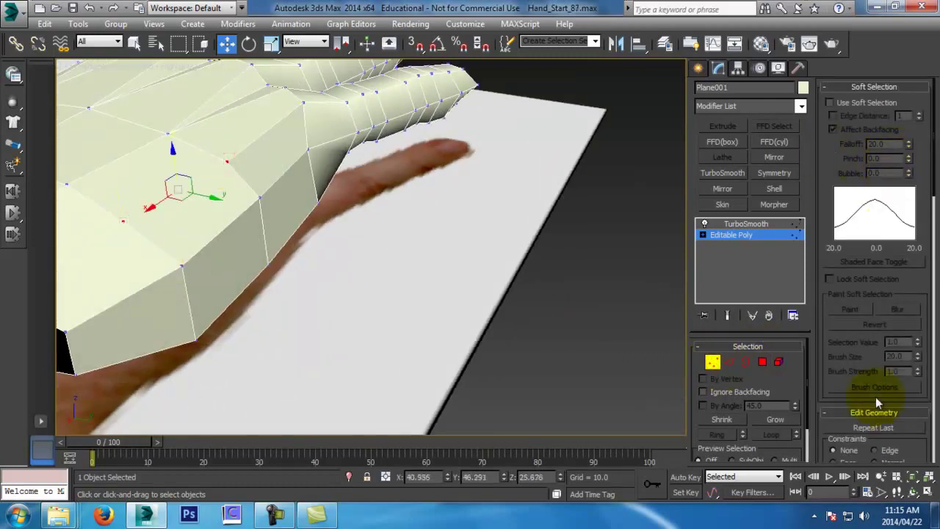
{"action": "right_click", "coordinate": [407, 145]}
{"action": "left_click", "coordinate": [379, 243]}
Leave vertex editing and attach the separate thumb object to the hand mesh
{"action": "scroll", "coordinate": [334, 268], "scroll_direction": "down", "scroll_amount": 4}
{"action": "middle_click_drag", "start_coordinate": [351, 280], "coordinate": [444, 284], "text": "alt"}
{"action": "left_click", "coordinate": [710, 361]}
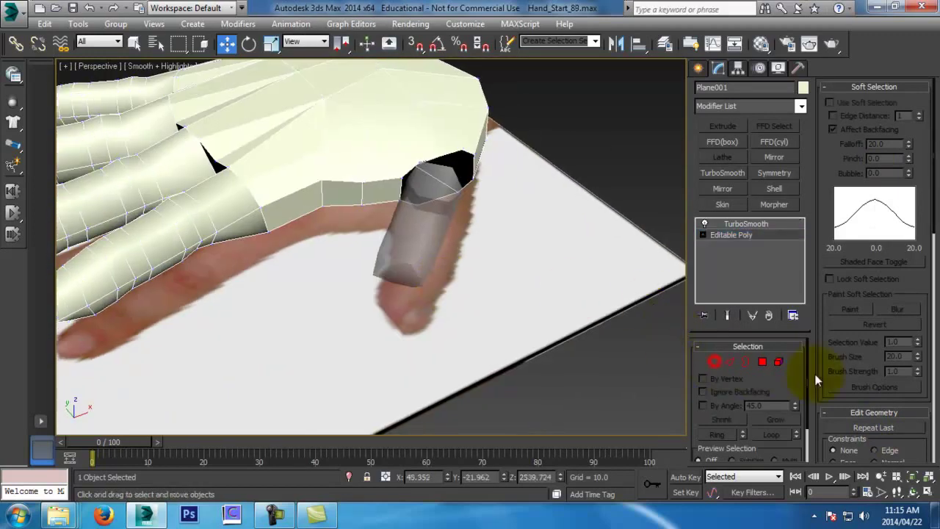
{"action": "left_click_drag", "start_coordinate": [871, 446], "coordinate": [898, 110]}
{"action": "left_click", "coordinate": [844, 134]}
{"action": "left_click", "coordinate": [431, 217]}
{"action": "middle_click_drag", "start_coordinate": [431, 217], "coordinate": [358, 203], "text": "alt"}
{"action": "key", "text": "w"}
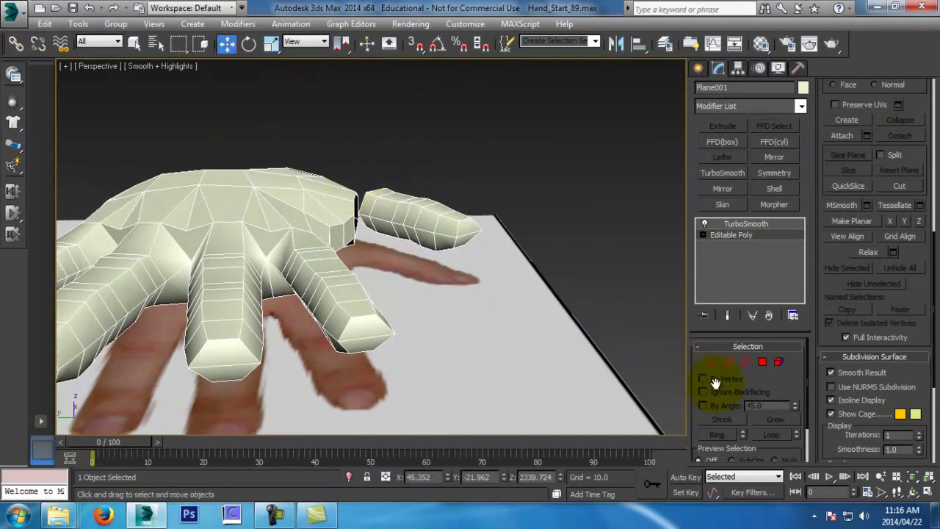
Select the thumb element, lower it to about Z 14.2 and check its alignment with the reference in the Top view
{"action": "left_click", "coordinate": [778, 363]}
{"action": "left_click", "coordinate": [413, 199]}
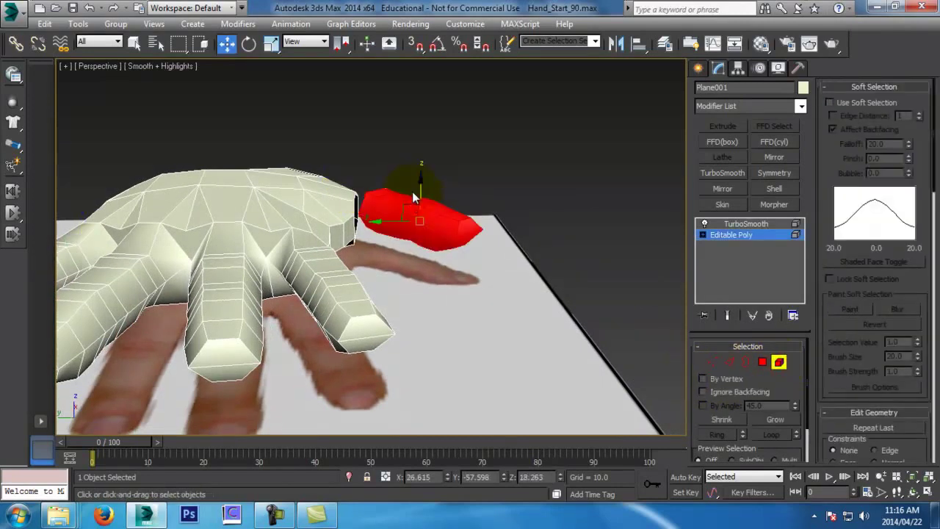
{"action": "middle_click_drag", "start_coordinate": [419, 210], "coordinate": [351, 351], "text": "alt"}
{"action": "key", "text": "t"}
{"action": "middle_click_drag", "start_coordinate": [546, 271], "coordinate": [387, 66]}
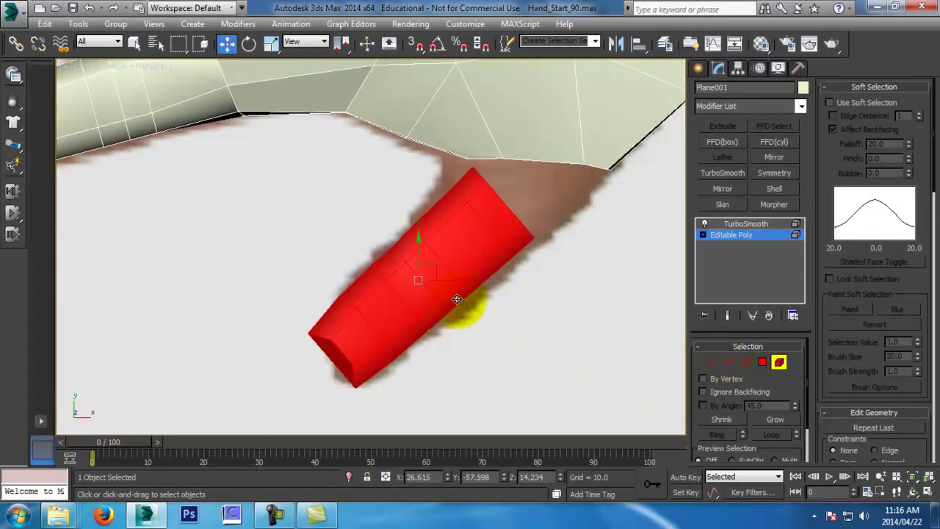
{"action": "scroll", "coordinate": [457, 299], "scroll_direction": "up", "scroll_amount": 2}
{"action": "middle_click_drag", "start_coordinate": [520, 352], "coordinate": [598, 269], "text": "alt"}
Bridge the top and outer upper edges of the thumb base to the matching edges of the palm opening
{"action": "left_click", "coordinate": [729, 361]}
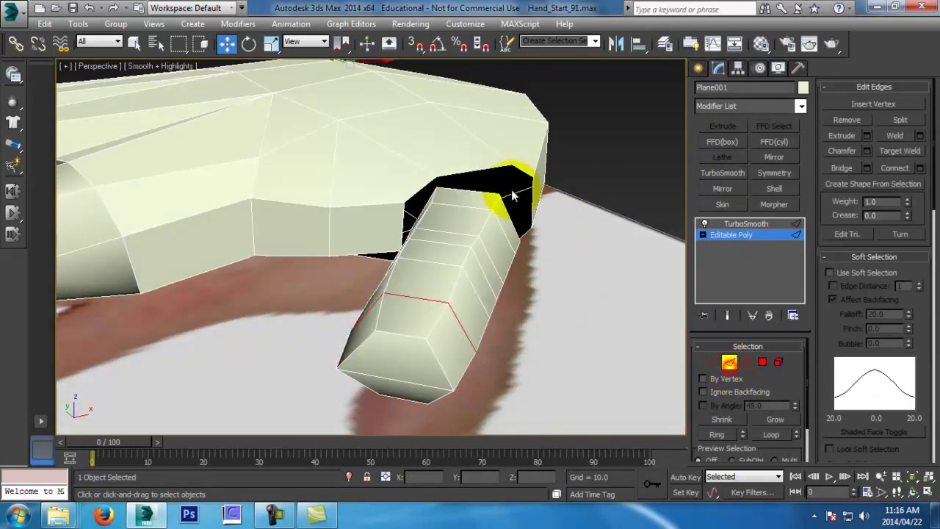
{"action": "left_click", "coordinate": [483, 185]}
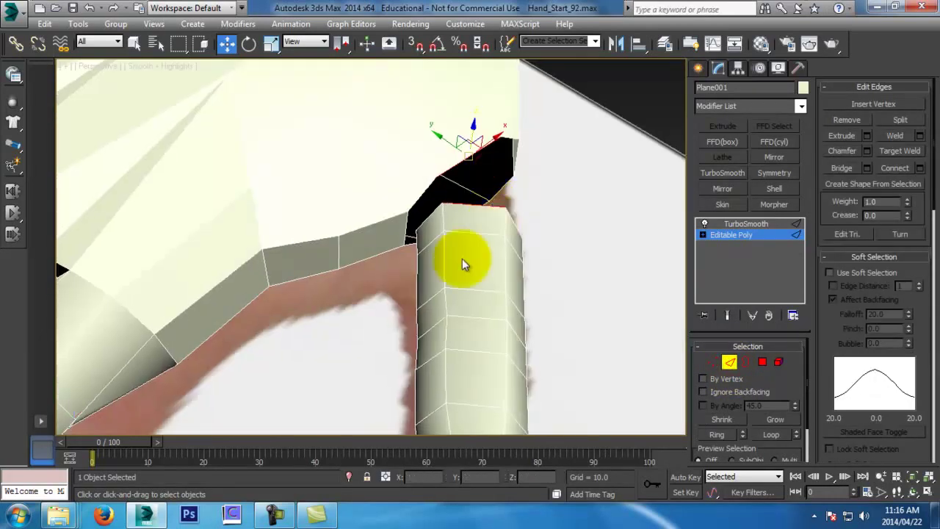
{"action": "left_click", "coordinate": [848, 174]}
{"action": "mouse_move", "coordinate": [440, 256]}
{"action": "middle_mouse_down", "text": "alt"}
{"action": "mouse_move", "coordinate": [438, 232]}
{"action": "mouse_move", "coordinate": [446, 242]}
{"action": "middle_mouse_up", "text": "alt"}
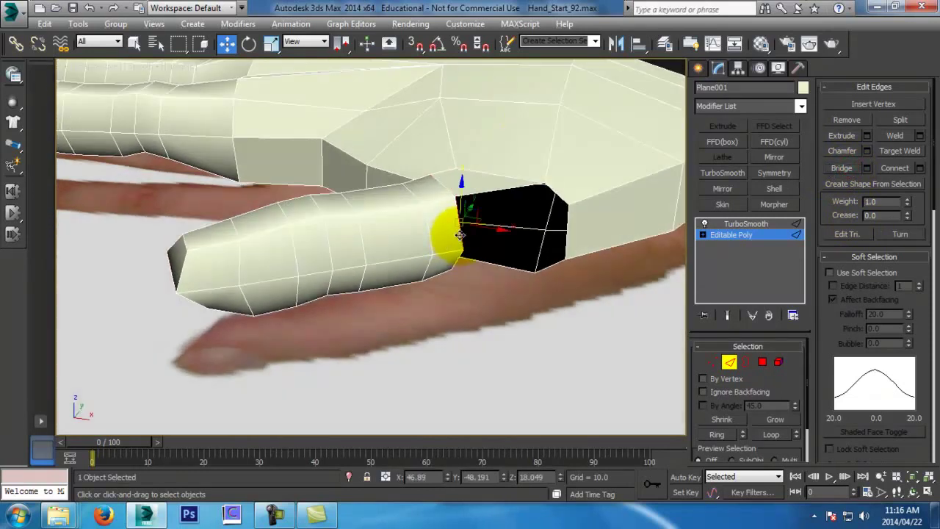
{"action": "left_click", "coordinate": [460, 235]}
{"action": "left_click", "coordinate": [558, 195], "text": "ctrl"}
{"action": "left_click", "coordinate": [840, 168]}
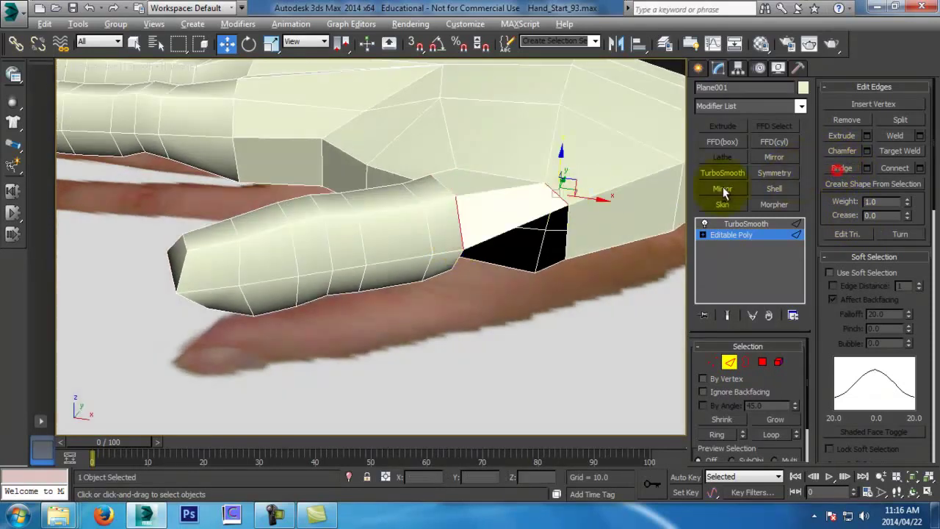
Bridge the two thumb-base edges facing the index finger to the adjacent palm-opening edges, saving the scene in between
{"action": "middle_click_drag", "start_coordinate": [470, 202], "coordinate": [627, 189], "text": "alt"}
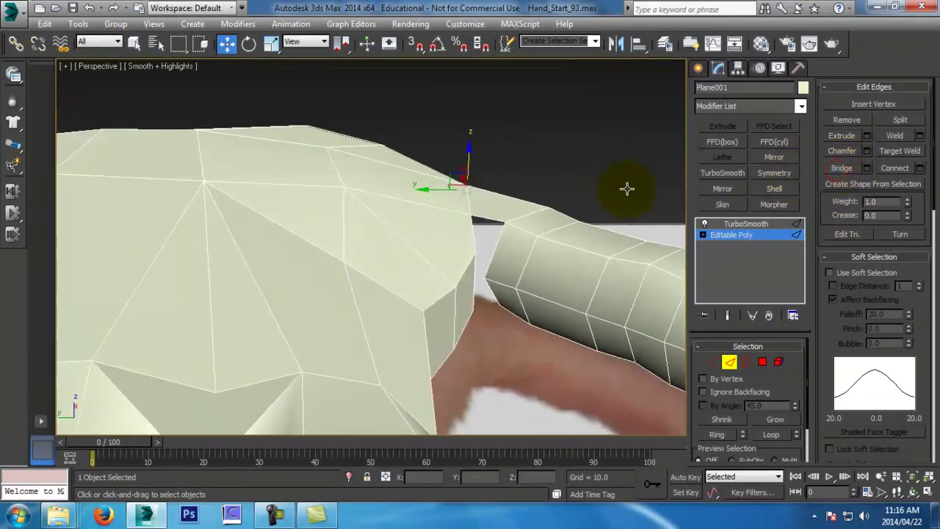
{"action": "left_click", "coordinate": [476, 242]}
{"action": "key", "text": "ctrl+s"}
{"action": "left_click", "coordinate": [835, 169]}
{"action": "middle_click_drag", "start_coordinate": [514, 191], "coordinate": [491, 290], "text": "alt"}
{"action": "left_click", "coordinate": [467, 284]}
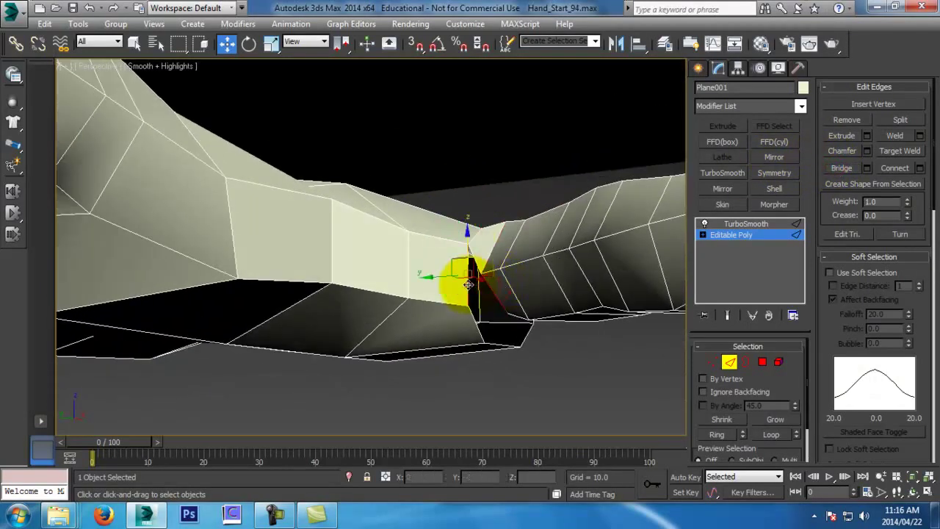
{"action": "middle_click_drag", "start_coordinate": [530, 199], "coordinate": [539, 269], "text": "alt"}
{"action": "left_click", "coordinate": [499, 285]}
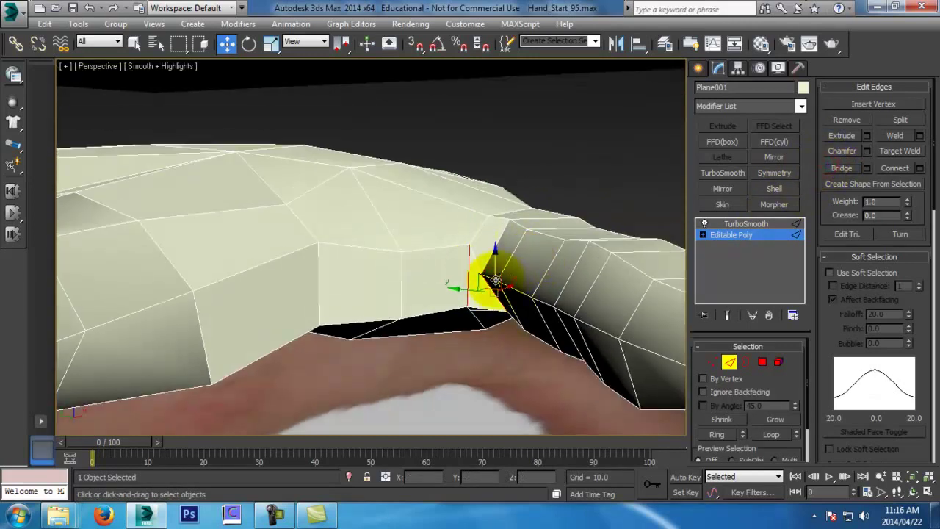
Move the palm corner vertex at the thumb web to about X 33.9, Y -34.1, Z 17.2
{"action": "left_click", "coordinate": [712, 361]}
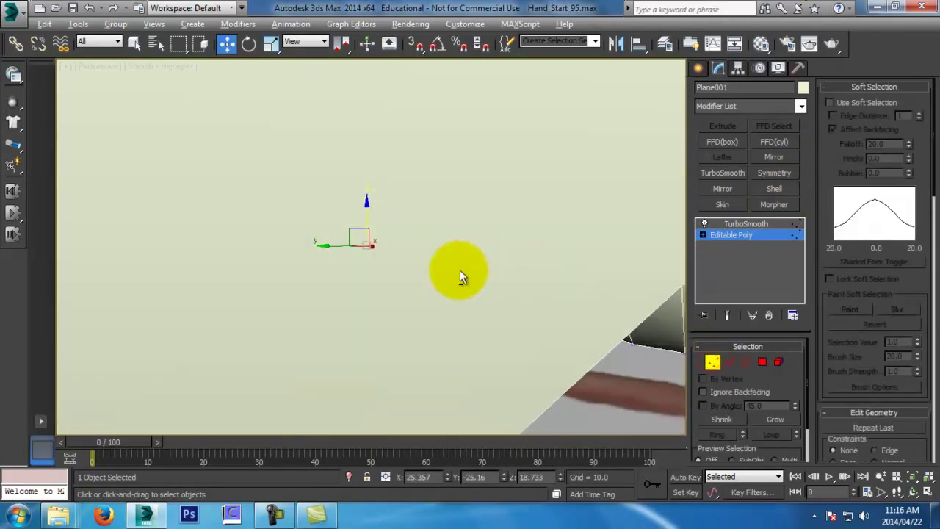
{"action": "left_click_drag", "start_coordinate": [459, 224], "coordinate": [449, 240]}
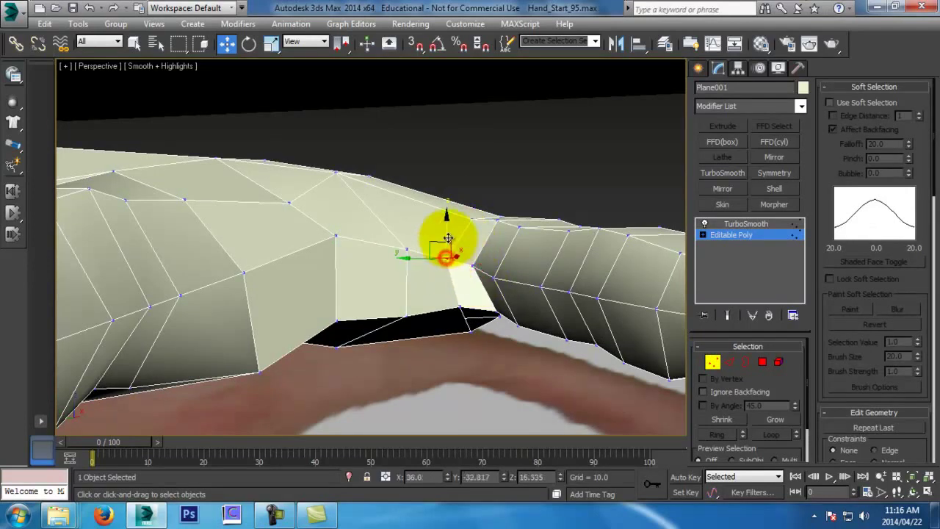
{"action": "middle_click_drag", "start_coordinate": [445, 229], "coordinate": [447, 328], "text": "alt"}
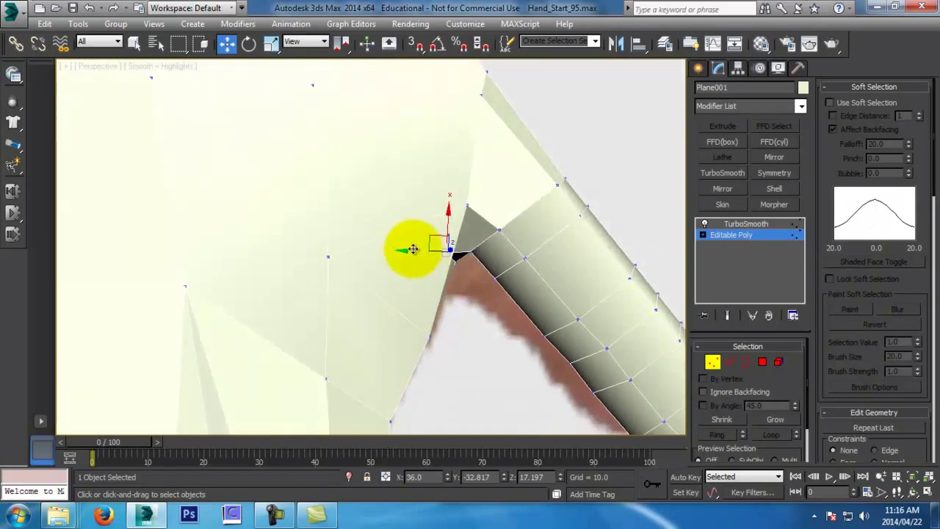
{"action": "left_click_drag", "start_coordinate": [443, 252], "coordinate": [453, 266]}
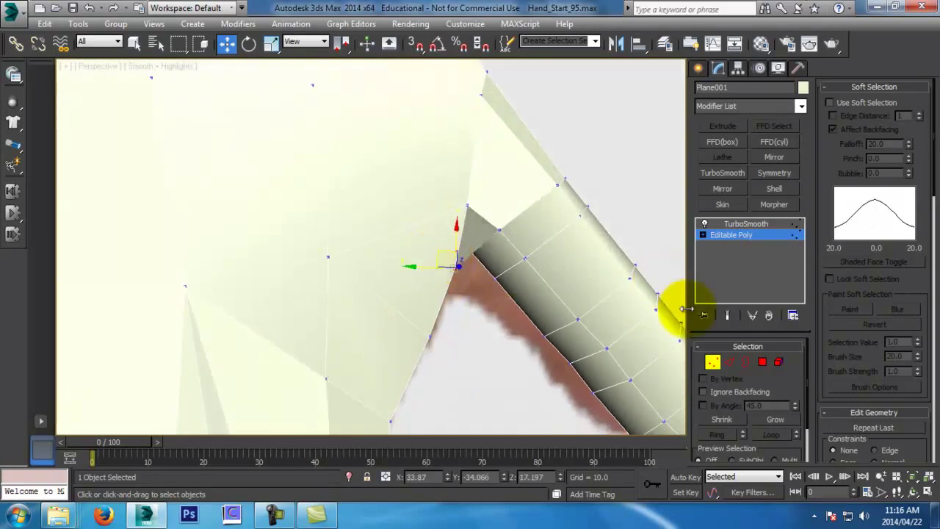
With the smoothed result shown, adjust the heights of the thumb-web vertex and a neighbouring palm vertex, then hide the smoothing
{"action": "left_click", "coordinate": [728, 317]}
{"action": "middle_click_drag", "start_coordinate": [481, 283], "coordinate": [496, 155], "text": "alt"}
{"action": "left_click_drag", "start_coordinate": [453, 238], "coordinate": [452, 244]}
{"action": "middle_click_drag", "start_coordinate": [363, 272], "coordinate": [384, 283], "text": "alt"}
{"action": "left_click", "coordinate": [275, 259]}
{"action": "left_click_drag", "start_coordinate": [276, 239], "coordinate": [275, 224]}
{"action": "middle_click_drag", "start_coordinate": [298, 243], "coordinate": [414, 238], "text": "alt"}
{"action": "mouse_move", "coordinate": [545, 307]}
{"action": "middle_mouse_down"}
{"action": "mouse_move", "coordinate": [497, 275]}
{"action": "mouse_move", "coordinate": [539, 305]}
{"action": "middle_mouse_up"}
{"action": "left_click", "coordinate": [728, 316]}
{"action": "middle_click_drag", "start_coordinate": [664, 263], "coordinate": [530, 385]}
Bridge the two remaining outer edges on the underside of the thumb base to the palm opening
{"action": "left_click", "coordinate": [730, 361]}
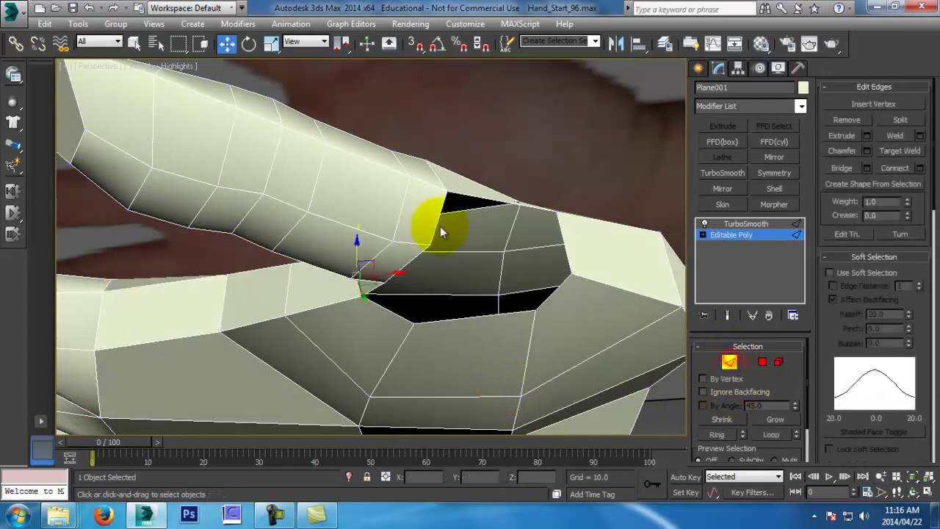
{"action": "left_click", "coordinate": [440, 225]}
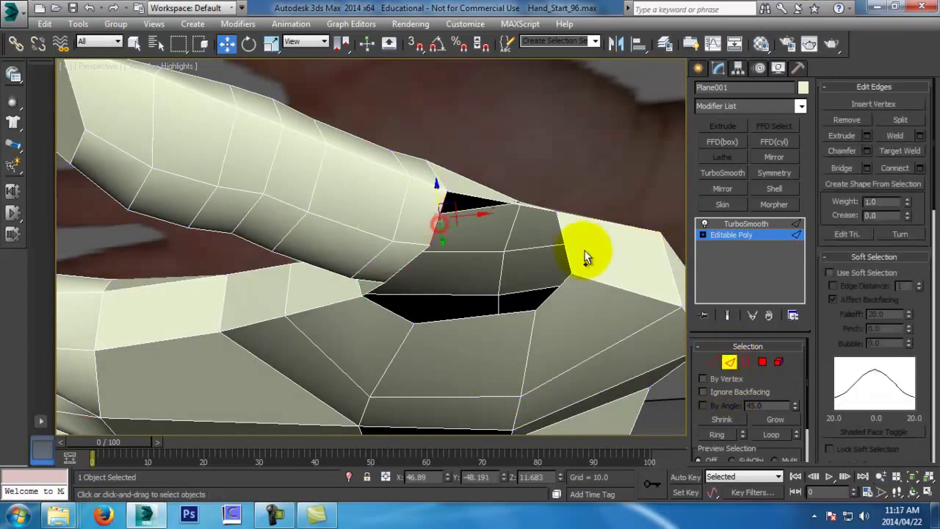
{"action": "left_click", "coordinate": [838, 171]}
{"action": "middle_click_drag", "start_coordinate": [481, 89], "coordinate": [462, 151], "text": "alt"}
{"action": "left_click", "coordinate": [404, 272]}
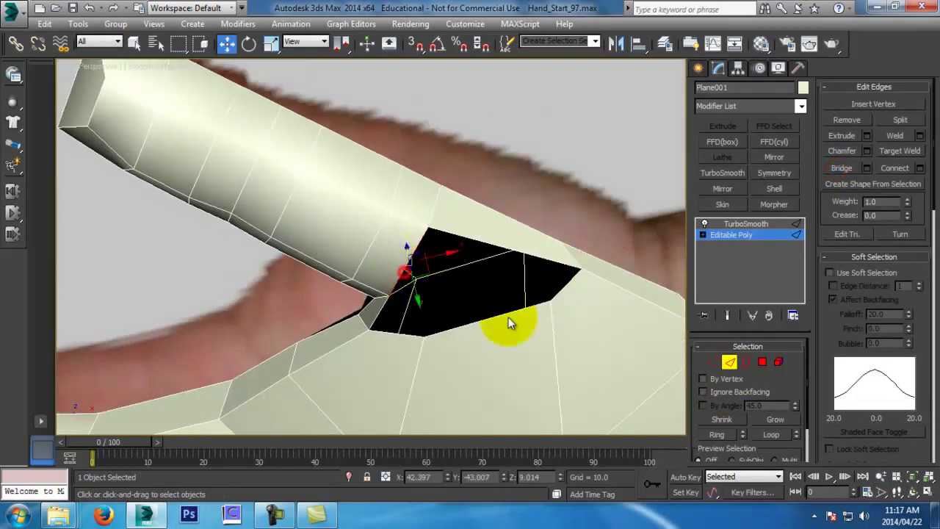
{"action": "middle_click_drag", "start_coordinate": [521, 309], "coordinate": [543, 336], "text": "alt"}
{"action": "left_click", "coordinate": [850, 169]}
Save the scene, then cap the remaining open border between the underside of the thumb base and the palm
{"action": "middle_click_drag", "start_coordinate": [462, 242], "coordinate": [439, 232], "text": "alt"}
{"action": "key", "text": "ctrl+s"}
{"action": "left_click", "coordinate": [746, 361]}
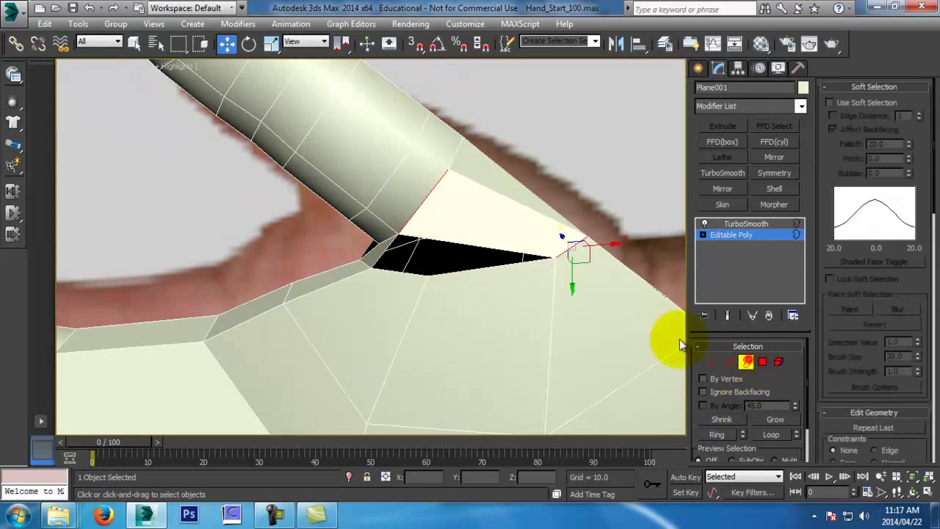
{"action": "left_click", "coordinate": [530, 266]}
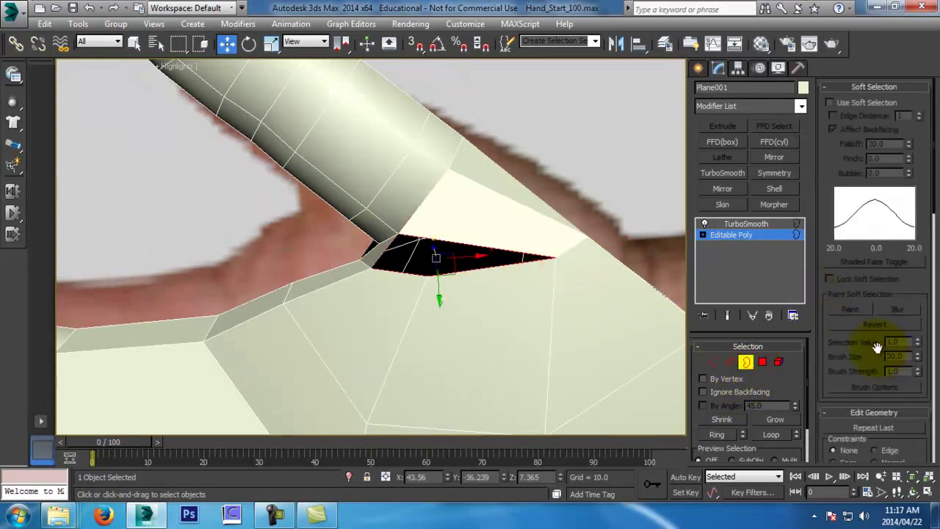
{"action": "scroll", "coordinate": [880, 353], "scroll_direction": "down", "scroll_amount": 10}
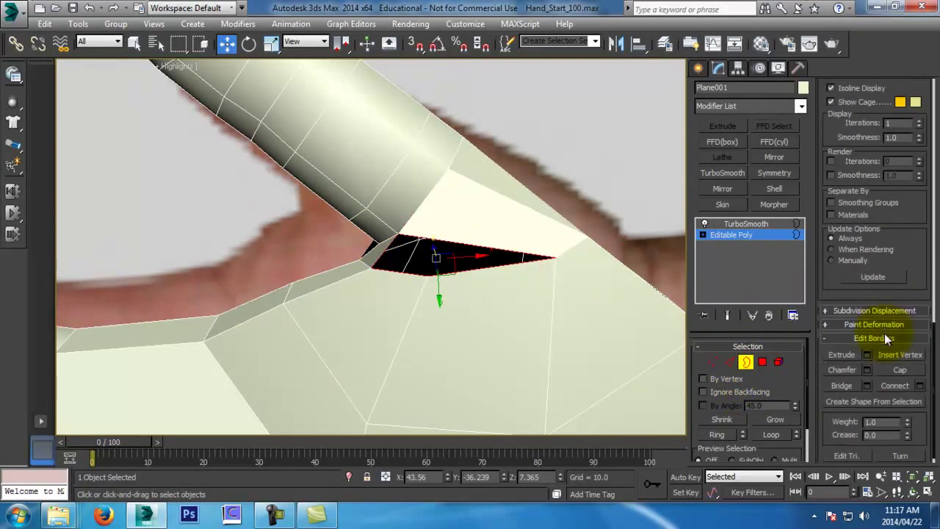
{"action": "left_click", "coordinate": [899, 371]}
{"action": "scroll", "coordinate": [462, 352], "scroll_direction": "down", "scroll_amount": 5}
{"action": "middle_click_drag", "start_coordinate": [455, 290], "coordinate": [402, 262], "text": "alt"}
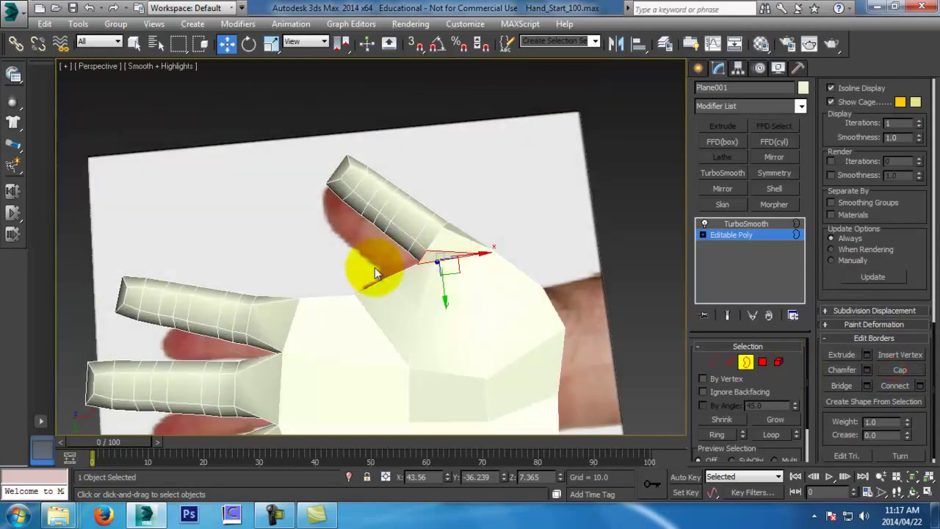
{"action": "middle_click_drag", "start_coordinate": [339, 346], "coordinate": [618, 269], "text": "alt"}
Show the smoothed result and adjust the thumb-web vertices, moving the palm-edge vertex toward the index finger to about X 23.2, Y -32.2
{"action": "left_click", "coordinate": [726, 315]}
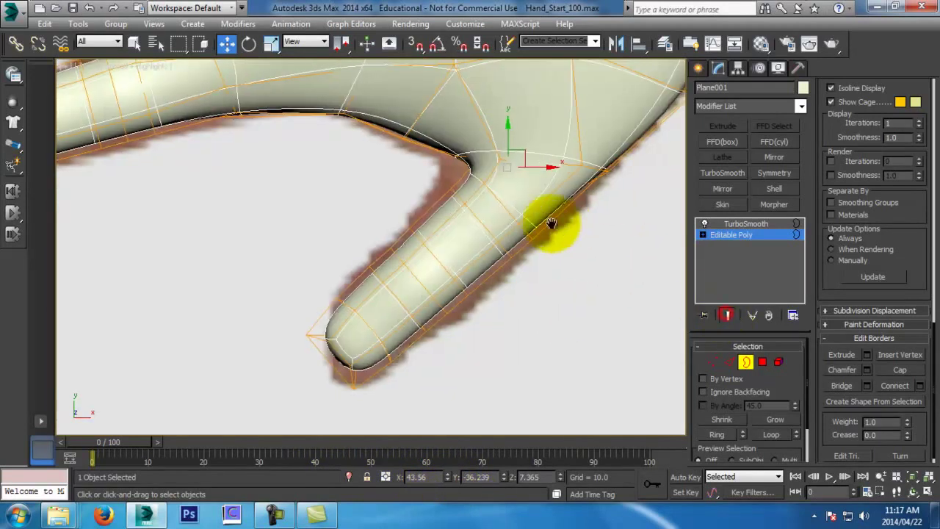
{"action": "middle_click_drag", "start_coordinate": [566, 230], "coordinate": [496, 292], "text": "alt"}
{"action": "left_click", "coordinate": [714, 362]}
{"action": "middle_click_drag", "start_coordinate": [380, 173], "coordinate": [382, 198]}
{"action": "scroll", "coordinate": [399, 239], "scroll_direction": "up", "scroll_amount": 2}
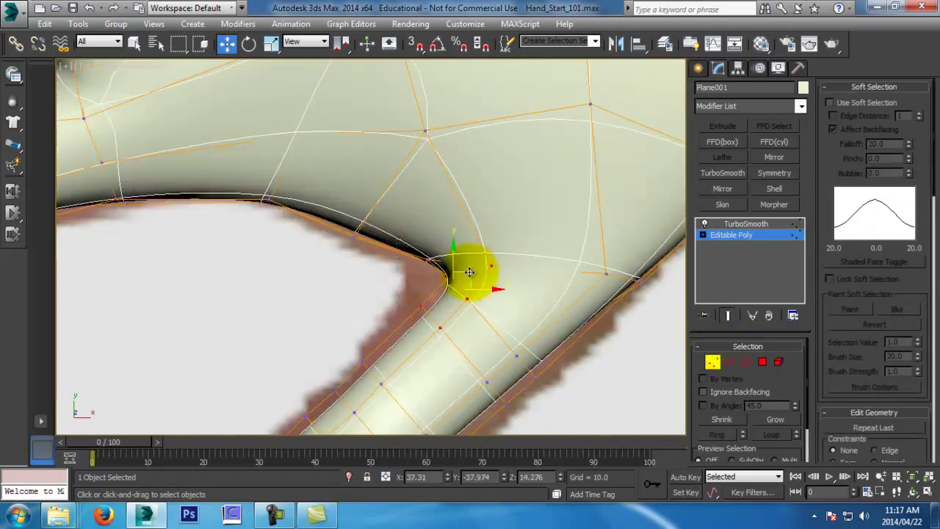
{"action": "middle_click_drag", "start_coordinate": [436, 268], "coordinate": [397, 307], "text": "alt"}
{"action": "key", "text": "e"}
{"action": "key", "text": "w"}
{"action": "left_click_drag", "start_coordinate": [450, 210], "coordinate": [455, 204]}
{"action": "left_click_drag", "start_coordinate": [387, 196], "coordinate": [388, 197]}
{"action": "left_click_drag", "start_coordinate": [378, 160], "coordinate": [371, 163]}
Move the vertices on the inner side of the thumb base to about X 31.6, Y -42.4
{"action": "scroll", "coordinate": [362, 229], "scroll_direction": "down", "scroll_amount": 3}
{"action": "middle_click_drag", "start_coordinate": [369, 250], "coordinate": [419, 219]}
{"action": "scroll", "coordinate": [423, 264], "scroll_direction": "up", "scroll_amount": 3}
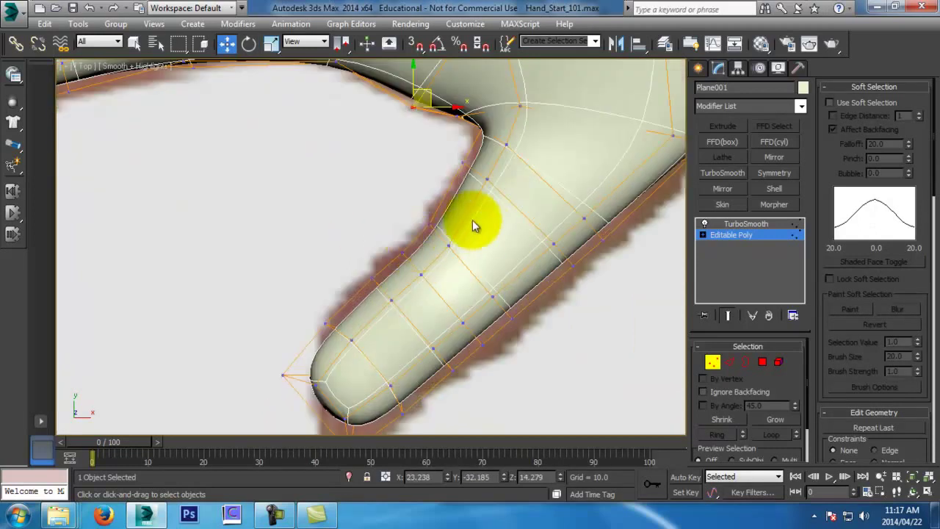
{"action": "left_click_drag", "start_coordinate": [445, 155], "coordinate": [504, 208]}
{"action": "left_click_drag", "start_coordinate": [496, 165], "coordinate": [493, 177]}
{"action": "middle_click_drag", "start_coordinate": [522, 258], "coordinate": [486, 209]}
Even out the palm topology by moving the vertices on its middle and wrist-side edge loops into more regular spacing
{"action": "middle_click_drag", "start_coordinate": [569, 159], "coordinate": [441, 257]}
{"action": "scroll", "coordinate": [445, 263], "scroll_direction": "down", "scroll_amount": 3}
{"action": "middle_click_drag", "start_coordinate": [509, 175], "coordinate": [451, 307]}
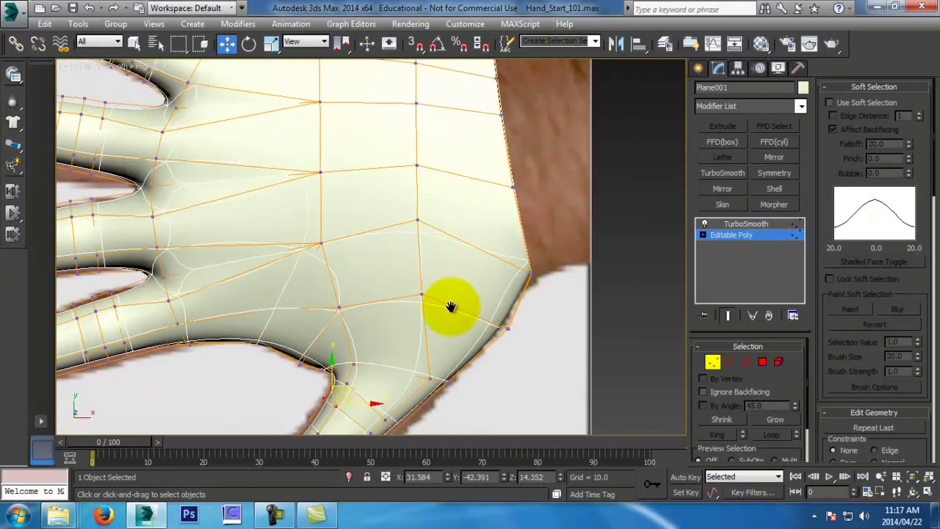
{"action": "left_click_drag", "start_coordinate": [403, 197], "coordinate": [420, 218]}
{"action": "left_click_drag", "start_coordinate": [275, 226], "coordinate": [344, 253]}
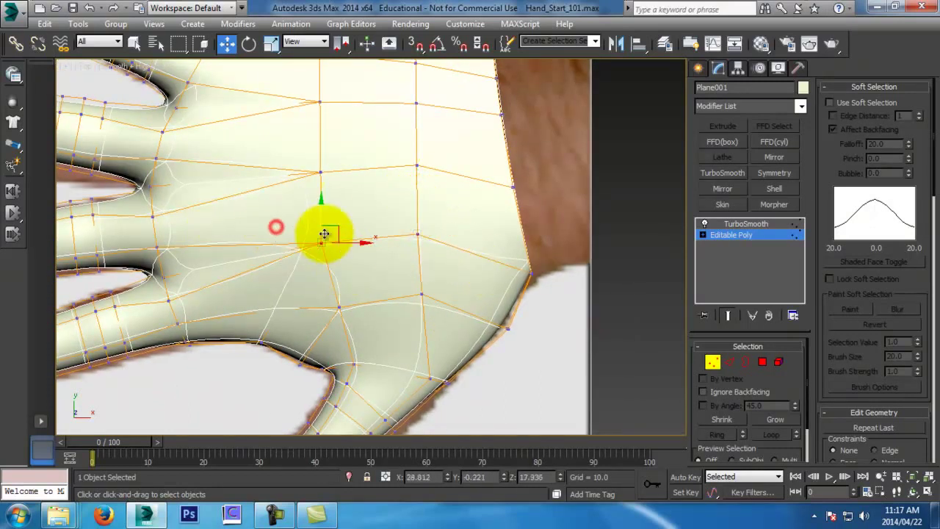
{"action": "left_click_drag", "start_coordinate": [322, 218], "coordinate": [321, 224]}
{"action": "left_click_drag", "start_coordinate": [397, 208], "coordinate": [417, 213]}
{"action": "middle_click_drag", "start_coordinate": [429, 176], "coordinate": [430, 194]}
{"action": "left_click_drag", "start_coordinate": [395, 172], "coordinate": [439, 208]}
{"action": "left_click_drag", "start_coordinate": [415, 143], "coordinate": [415, 148]}
Leave vertex editing and inspect the smoothed hand's overall shape in perspective, top and front views
{"action": "middle_click_drag", "start_coordinate": [415, 147], "coordinate": [390, 205]}
{"action": "scroll", "coordinate": [391, 205], "scroll_direction": "down", "scroll_amount": 3}
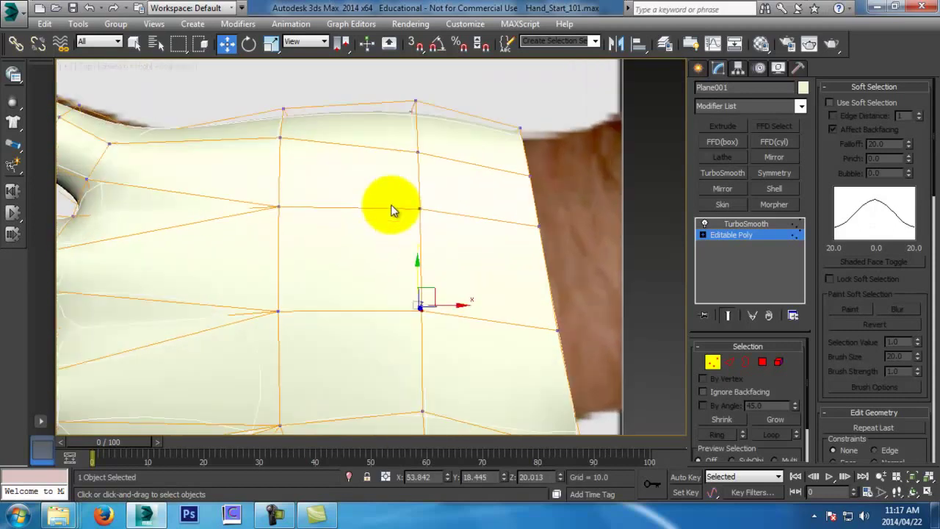
{"action": "scroll", "coordinate": [391, 204], "scroll_direction": "down", "scroll_amount": 5}
{"action": "middle_click_drag", "start_coordinate": [304, 273], "coordinate": [365, 169], "text": "alt"}
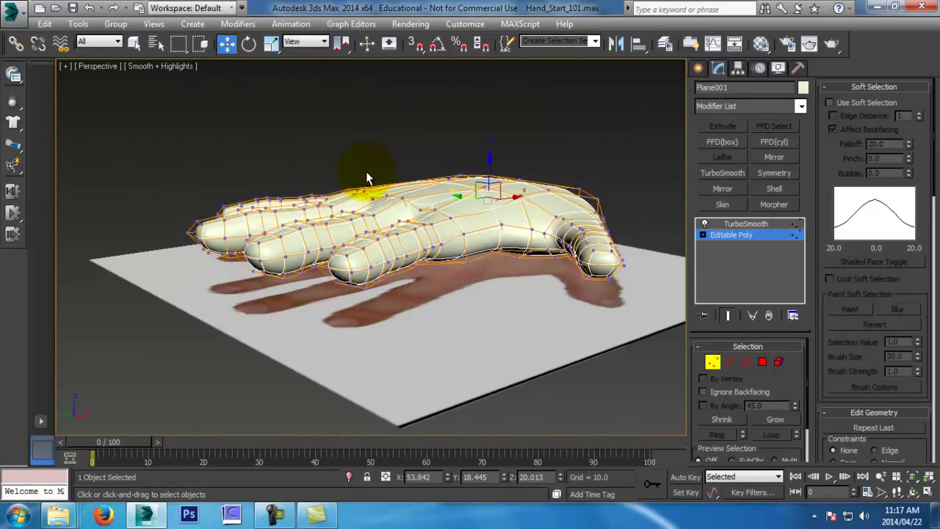
{"action": "key", "text": "alt+z"}
{"action": "left_click_drag", "start_coordinate": [426, 232], "coordinate": [420, 219]}
{"action": "middle_click_drag", "start_coordinate": [420, 219], "coordinate": [436, 190], "text": "alt"}
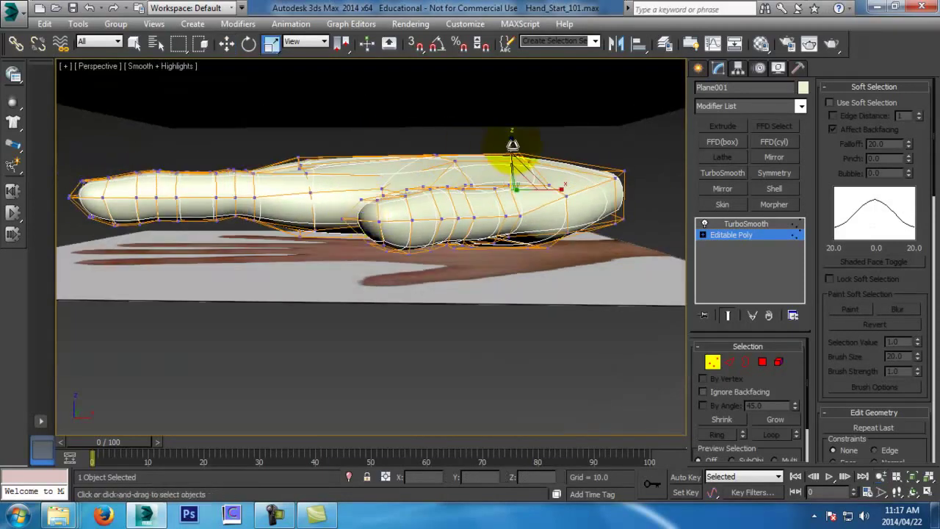
{"action": "left_click", "coordinate": [718, 360]}
{"action": "key", "text": "r"}
{"action": "key", "text": "t"}
{"action": "middle_click_drag", "start_coordinate": [415, 291], "coordinate": [433, 191]}
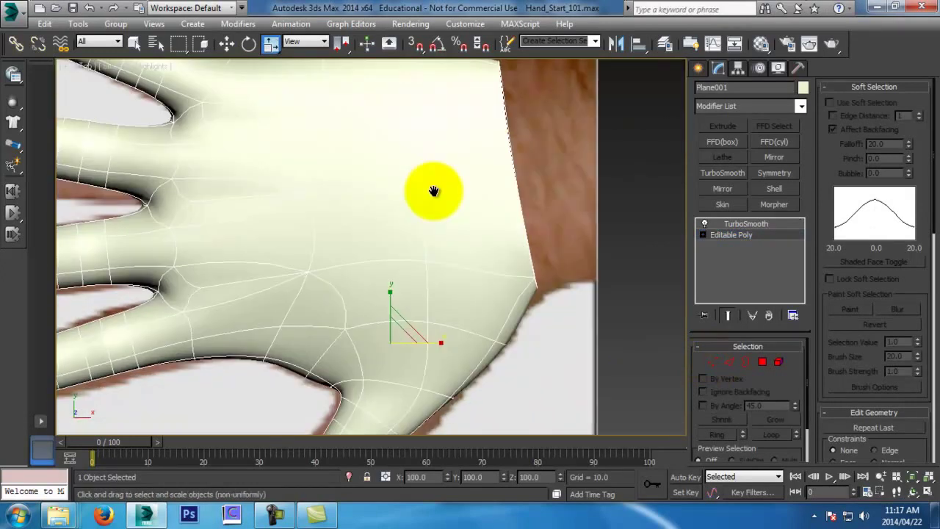
{"action": "key", "text": "f"}
{"action": "scroll", "coordinate": [462, 252], "scroll_direction": "up", "scroll_amount": 3}
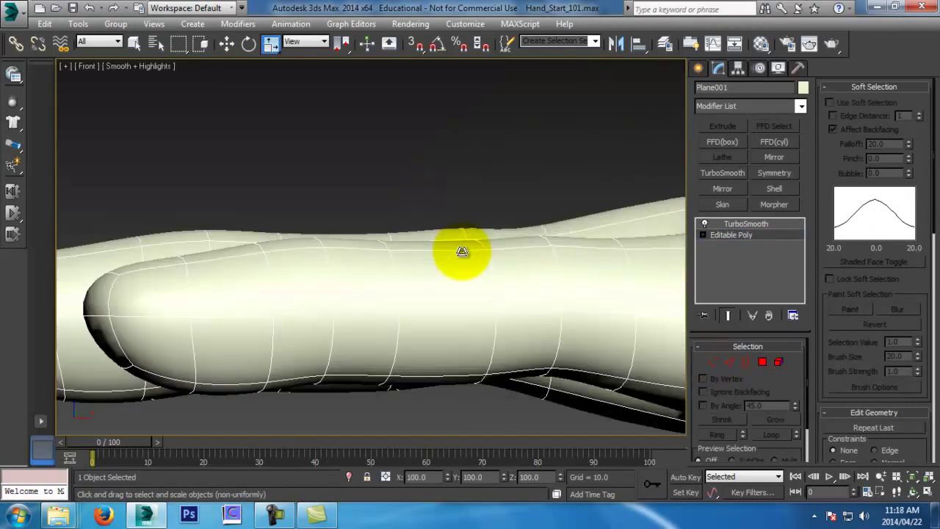
{"action": "key", "text": "x"}
{"action": "key", "text": "Escape"}
{"action": "middle_click_drag", "start_coordinate": [466, 301], "coordinate": [522, 355], "text": "alt"}
{"action": "key", "text": "w"}
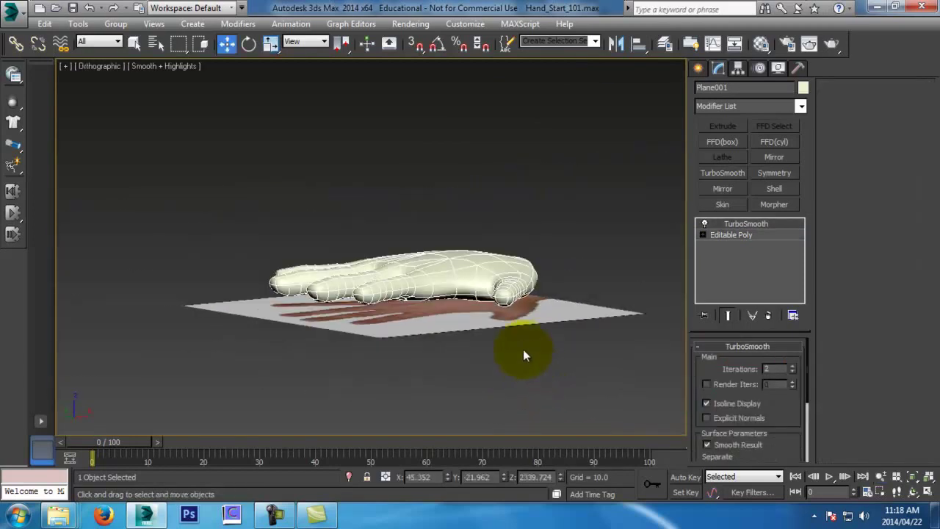
Center the pivot of the hand mesh to the object and leave pivot editing
{"action": "left_click", "coordinate": [738, 68]}
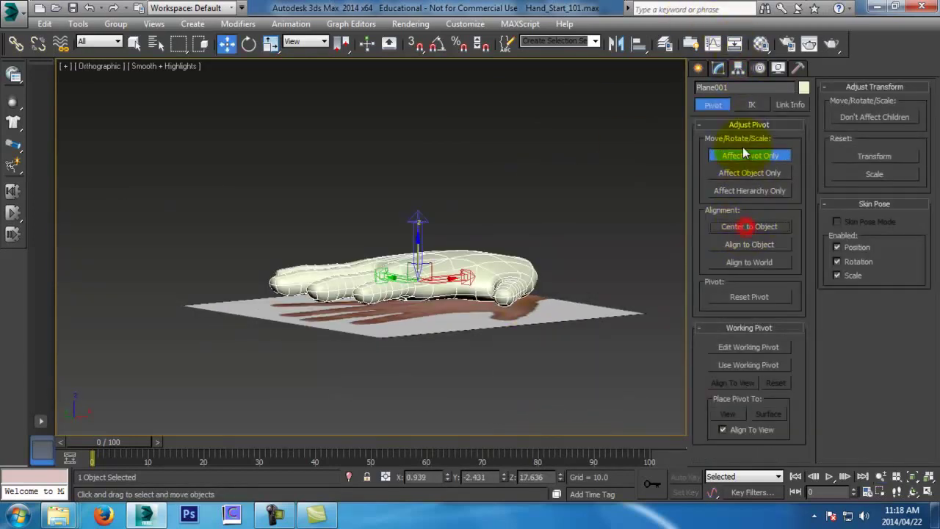
{"action": "left_click", "coordinate": [746, 158]}
{"action": "scroll", "coordinate": [465, 247], "scroll_direction": "up", "scroll_amount": 3}
{"action": "key", "text": "r"}
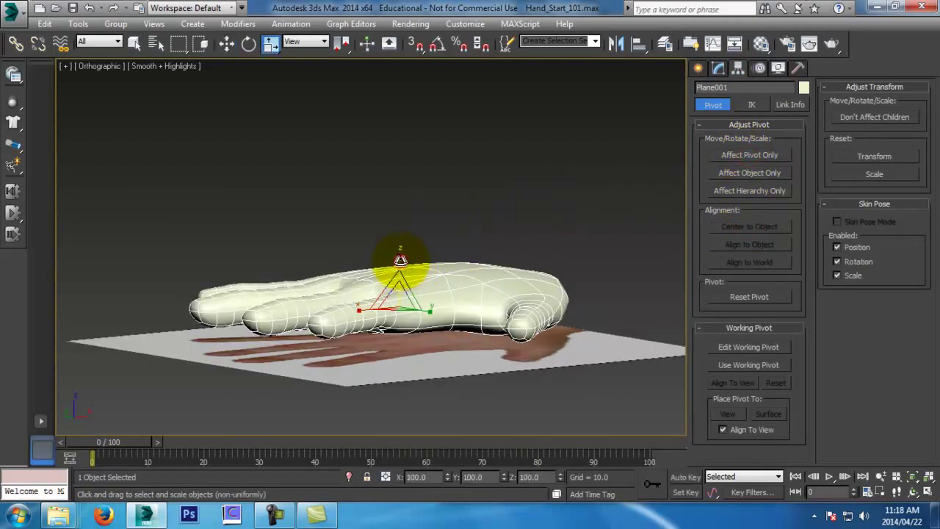
{"action": "key", "text": "w"}
{"action": "middle_click_drag", "start_coordinate": [399, 252], "coordinate": [457, 357], "text": "alt"}
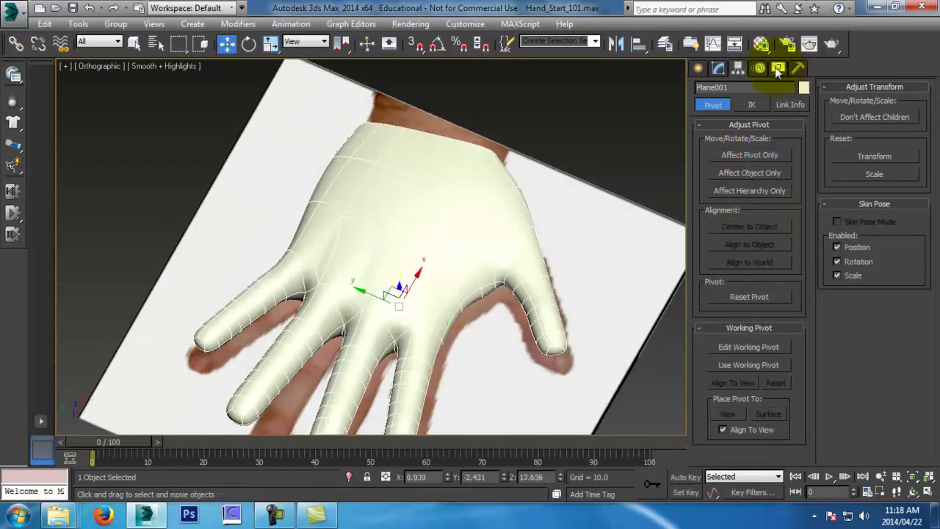
Turn off the mesh's TurboSmooth modifier and rename the object as Hand
{"action": "left_click", "coordinate": [719, 68]}
{"action": "left_click", "coordinate": [704, 223]}
{"action": "middle_click_drag", "start_coordinate": [624, 214], "coordinate": [462, 206], "text": "alt"}
{"action": "middle_click_drag", "start_coordinate": [623, 254], "coordinate": [609, 321], "text": "alt"}
{"action": "left_click", "coordinate": [744, 86]}
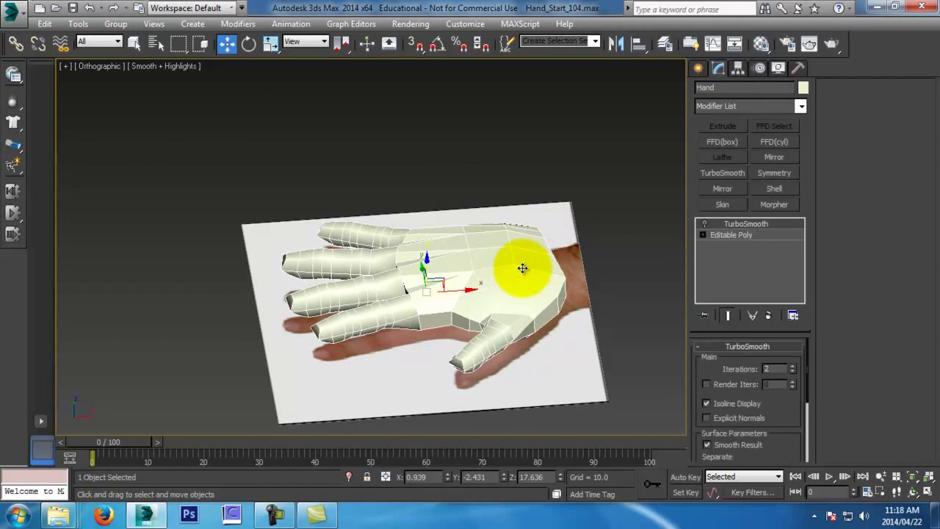
In perspective view without edge display, turn the hand's TurboSmooth modifier back on and deselect the hand
{"action": "key", "text": "p"}
{"action": "middle_click_drag", "start_coordinate": [489, 329], "coordinate": [602, 259], "text": "alt"}
{"action": "left_click", "coordinate": [602, 256]}
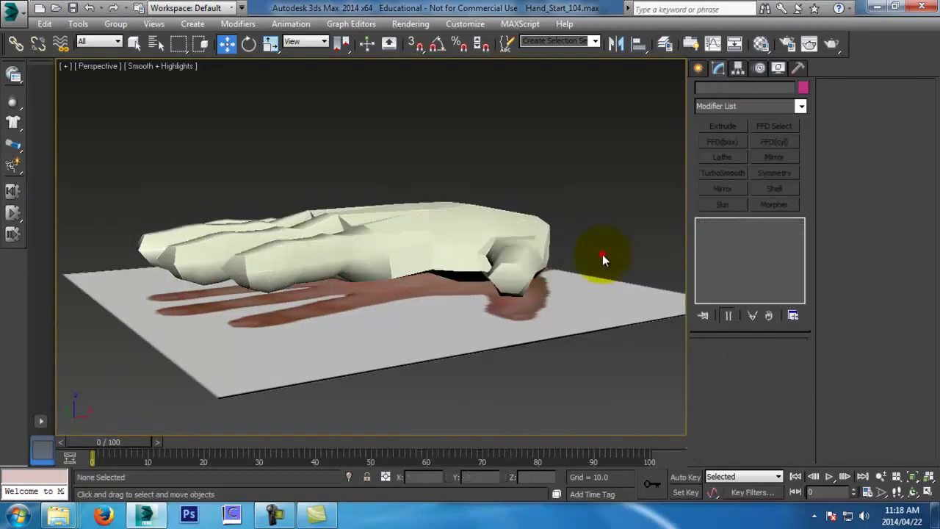
{"action": "left_click", "coordinate": [537, 242]}
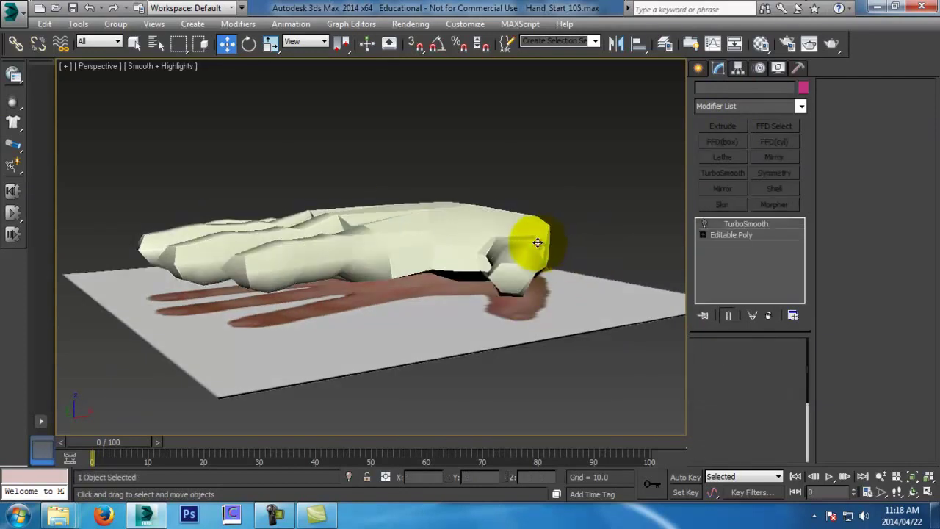
{"action": "left_click", "coordinate": [705, 224]}
{"action": "left_click", "coordinate": [644, 209]}
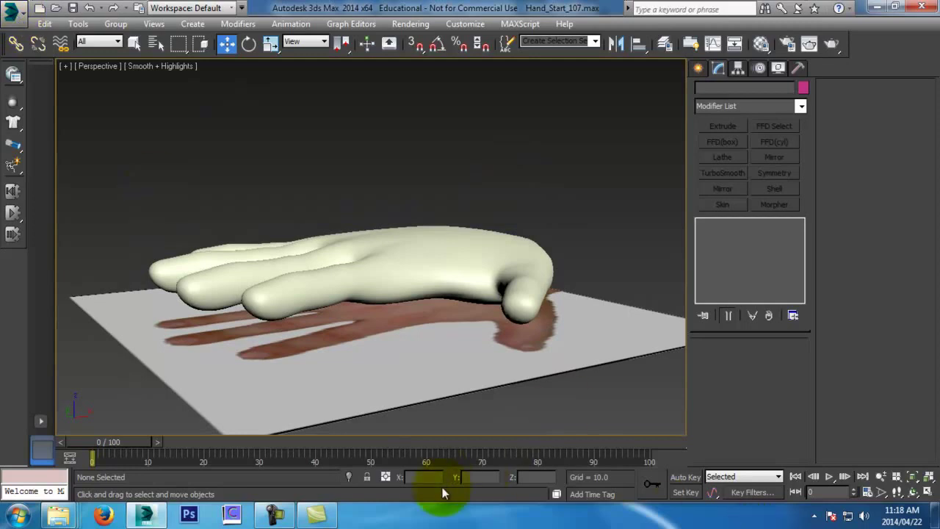
{"action": "left_click", "coordinate": [276, 516]}
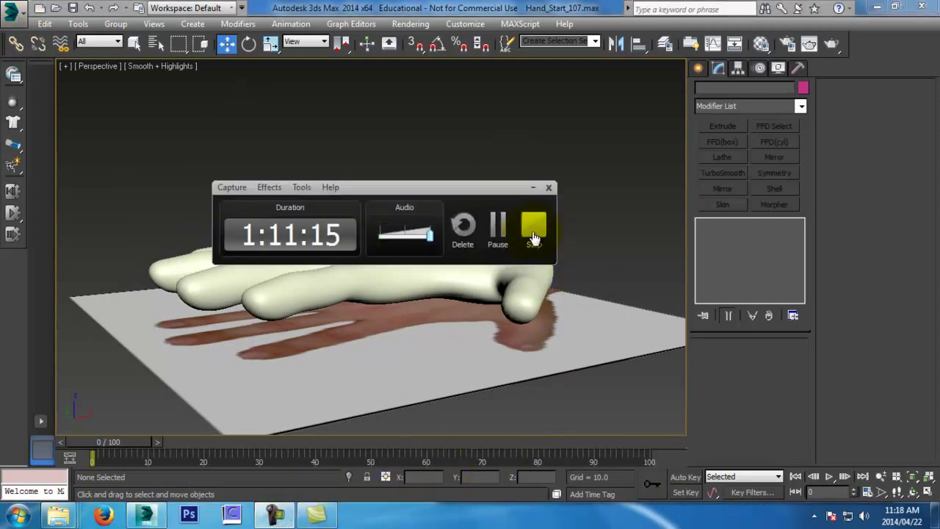